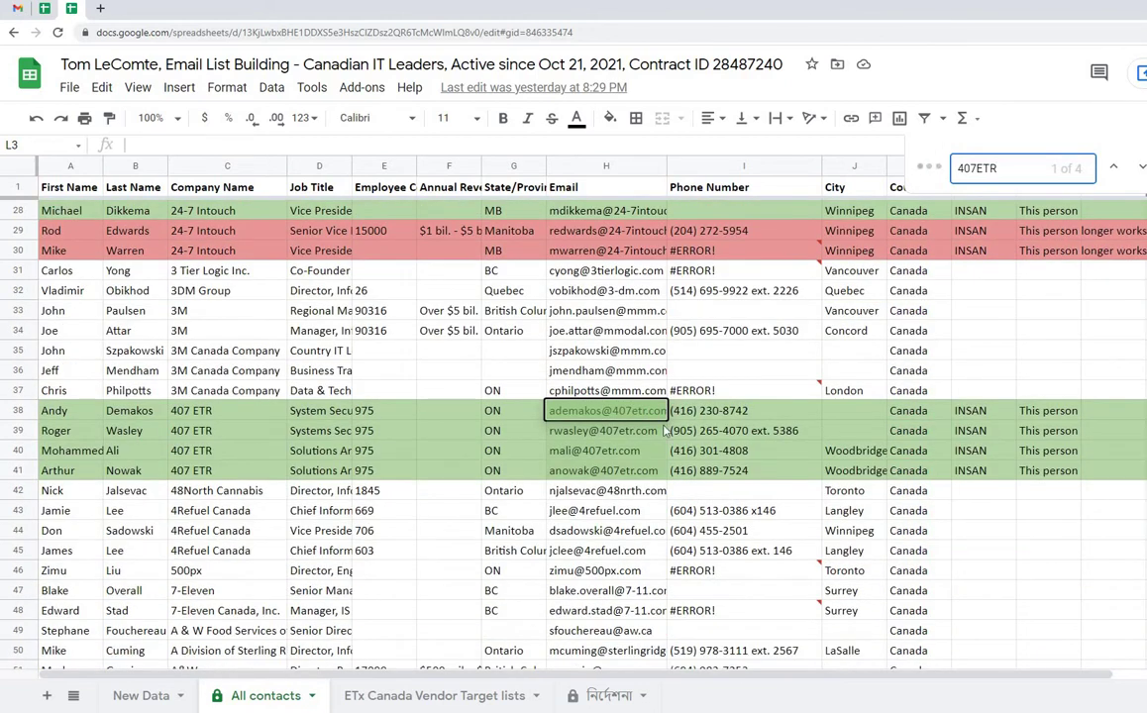
- Fill row 4, the 407ETR account, with light yellow in the ETx Canada Vendor Target lists sheet
{"action": "left_click", "coordinate": [407, 695]}
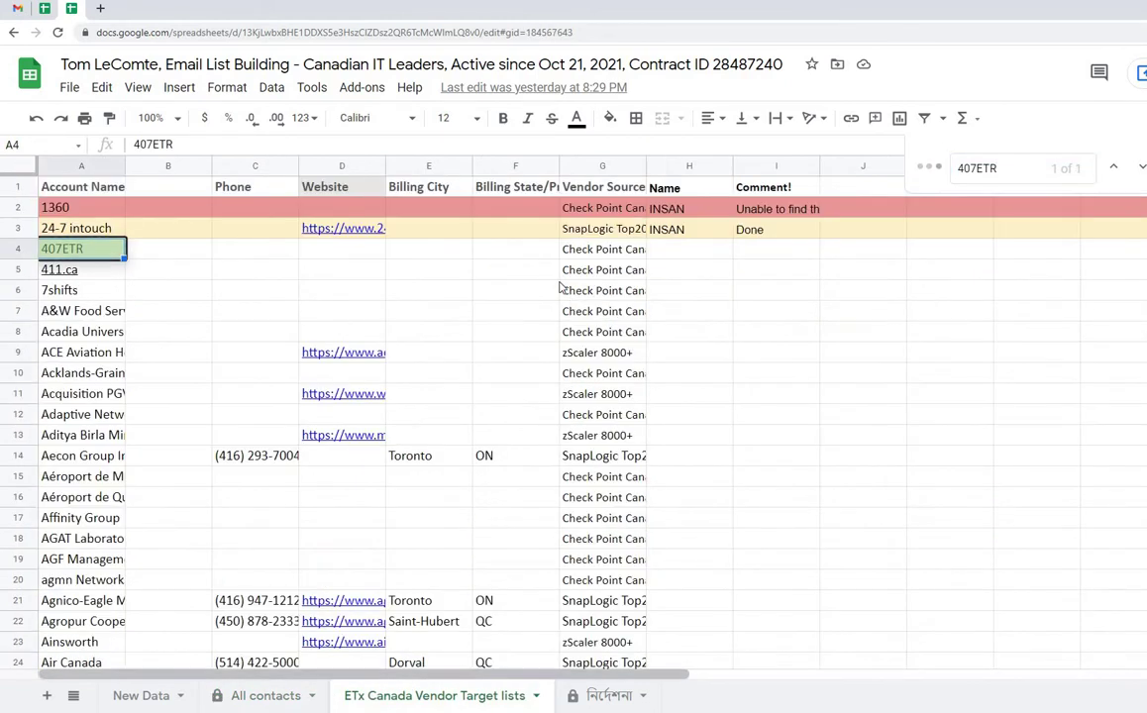
{"action": "left_click", "coordinate": [18, 249]}
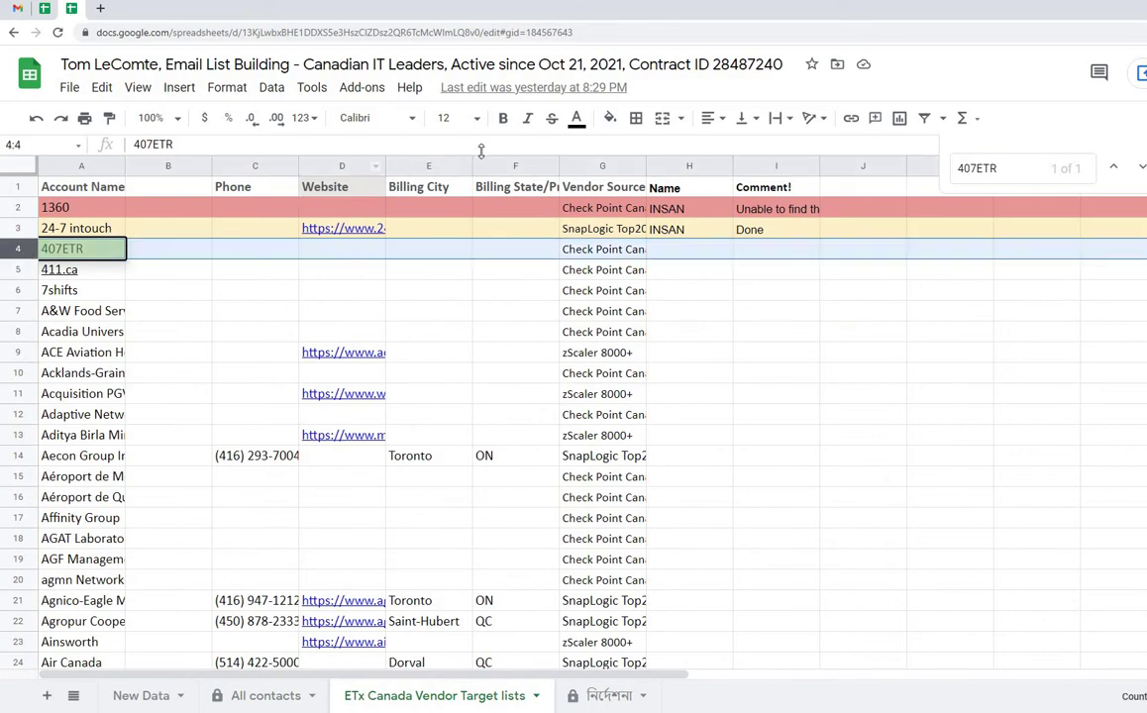
{"action": "left_click", "coordinate": [610, 118]}
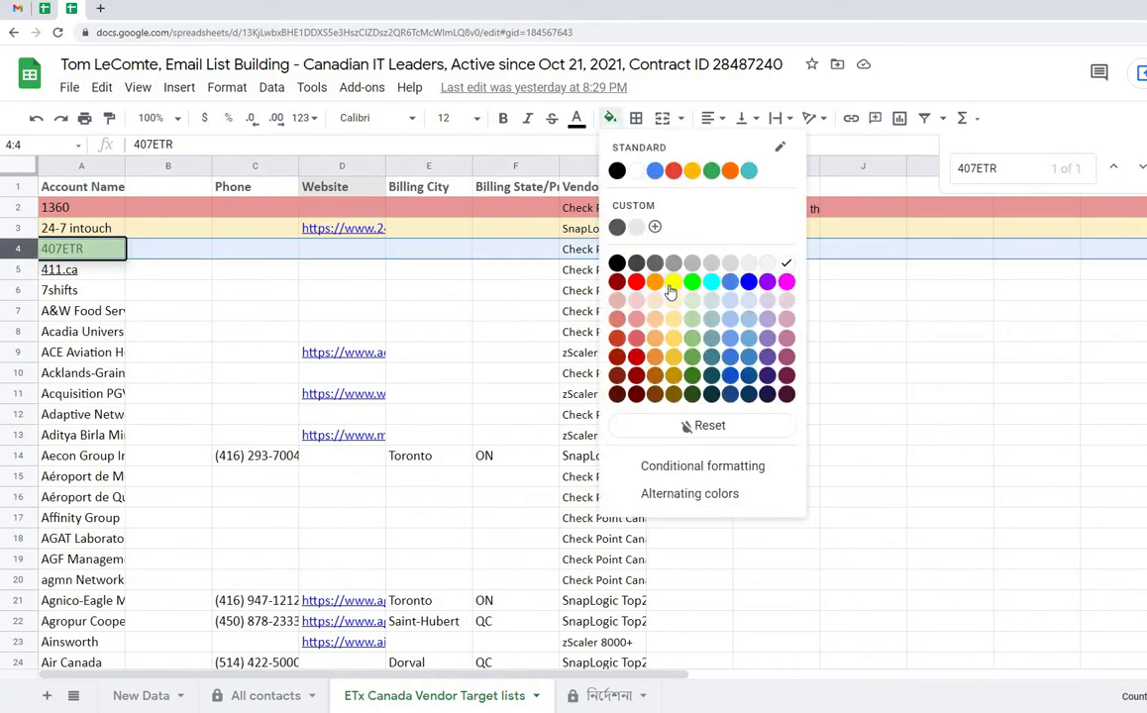
{"action": "left_click", "coordinate": [674, 303]}
- Copy the researcher's name and the "Done" comment from row 3 into the same columns of row 4
{"action": "left_click_drag", "start_coordinate": [689, 228], "coordinate": [738, 231]}
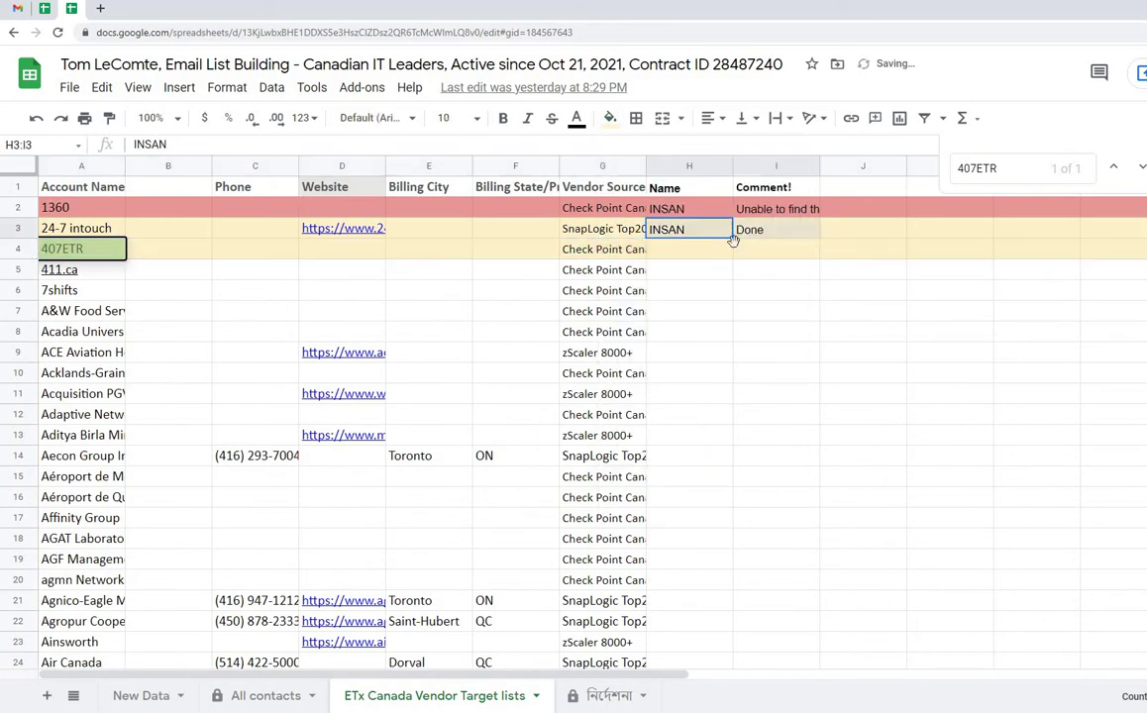
{"action": "key", "text": "ctrl+c"}
{"action": "left_click", "coordinate": [690, 257]}
{"action": "key", "text": "ctrl+v"}
- Copy the account name 411.ca from the target list and search for it in the All contacts sheet
{"action": "left_click", "coordinate": [79, 272]}
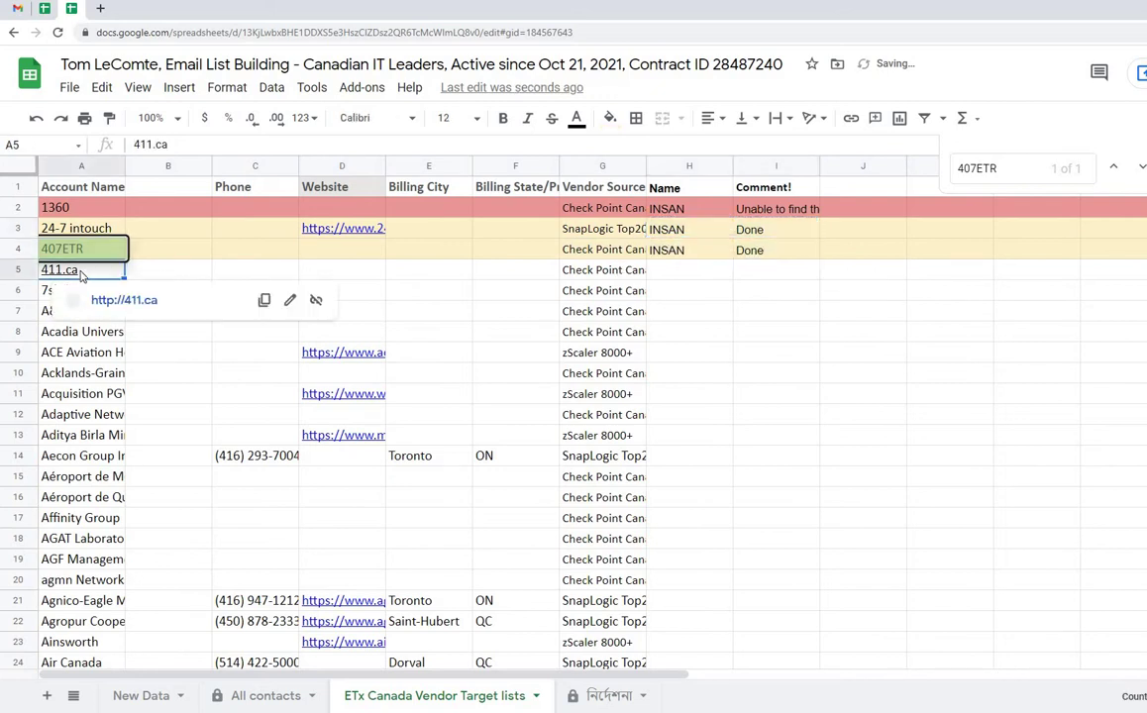
{"action": "right_click", "coordinate": [82, 275]}
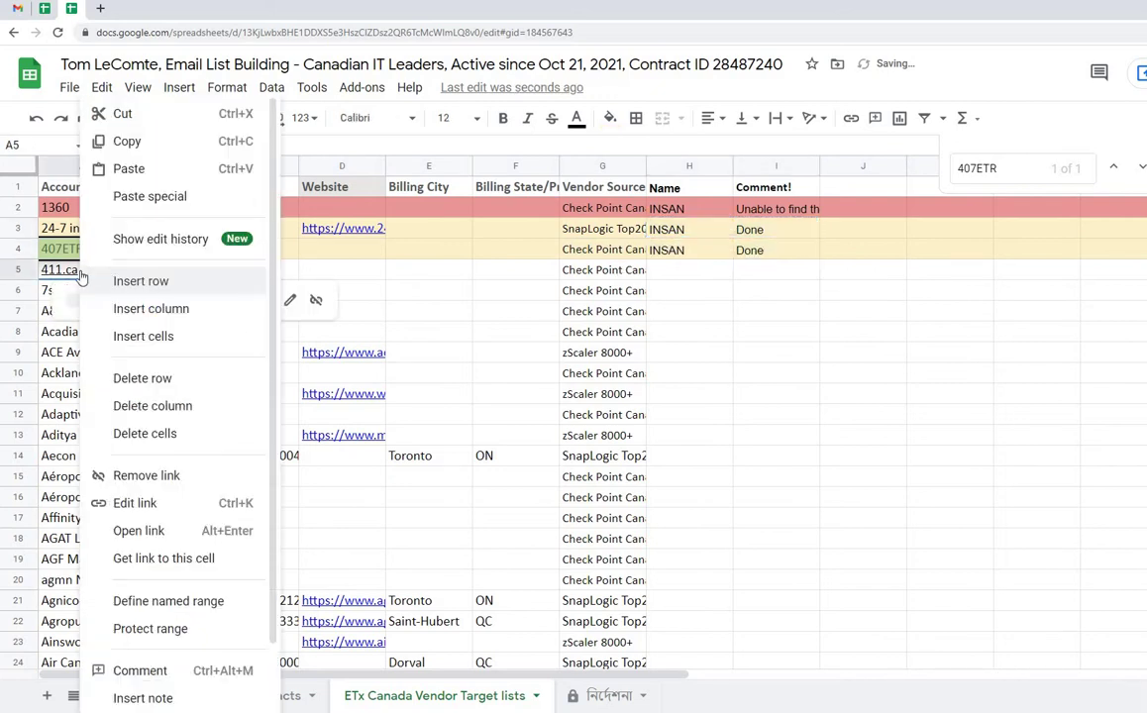
{"action": "left_click", "coordinate": [140, 152]}
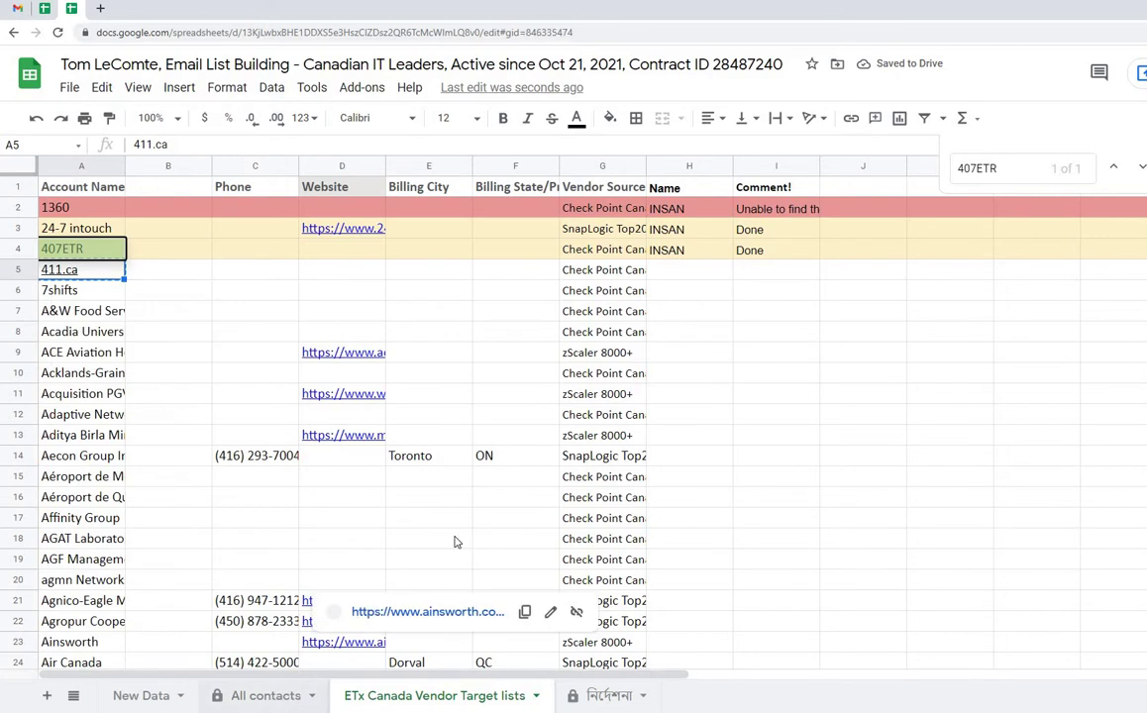
{"action": "left_click", "coordinate": [265, 695]}
{"action": "key", "text": "ctrl+f"}
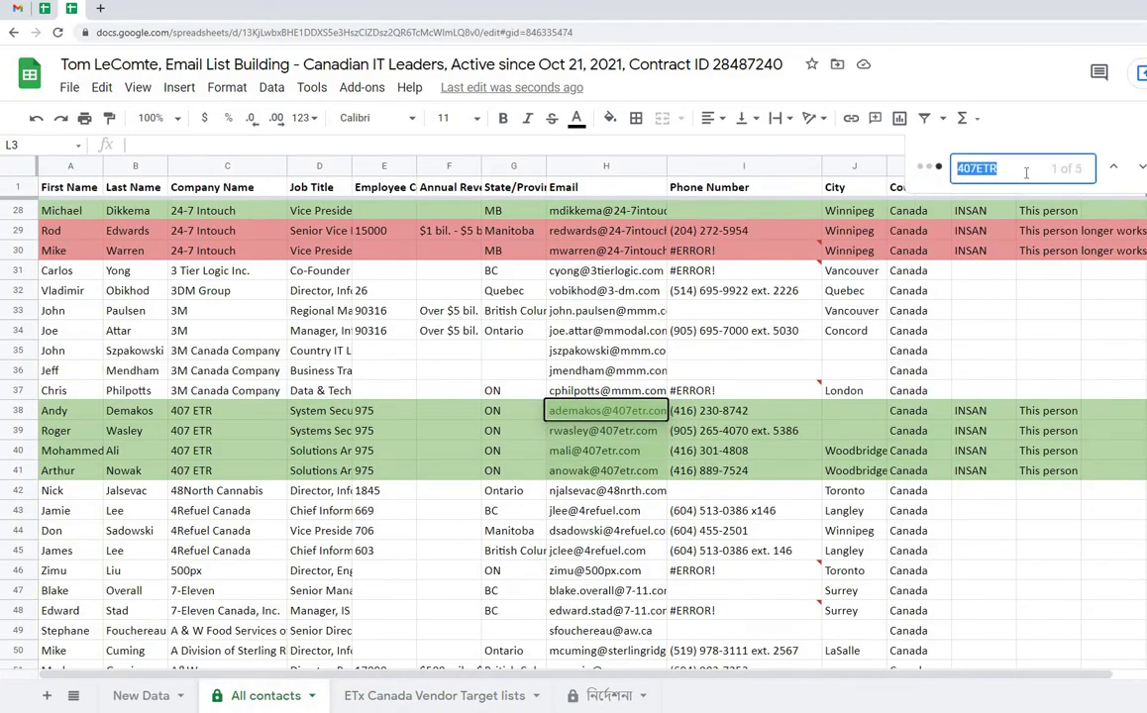
{"action": "key", "text": "ctrl+v"}
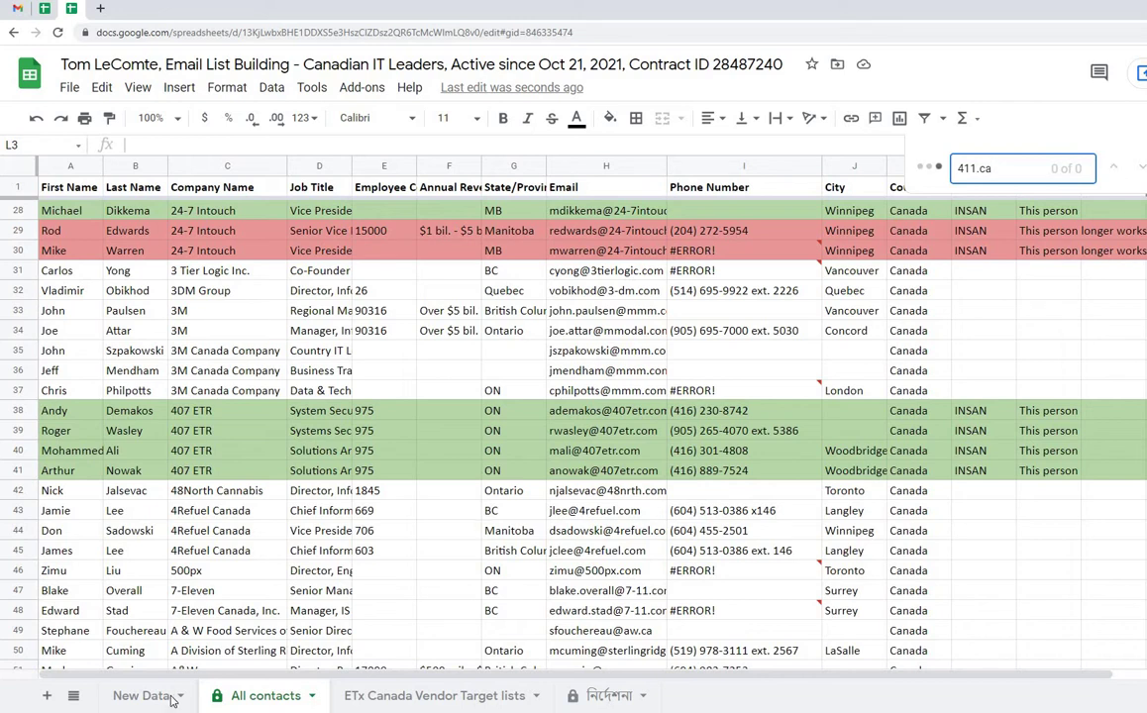
- Open the 411.ca website in a new browser tab using the copied name
{"action": "left_click", "coordinate": [103, 10]}
{"action": "left_click", "coordinate": [139, 29]}
{"action": "key", "text": "ctrl+v"}
{"action": "key", "text": "Return"}
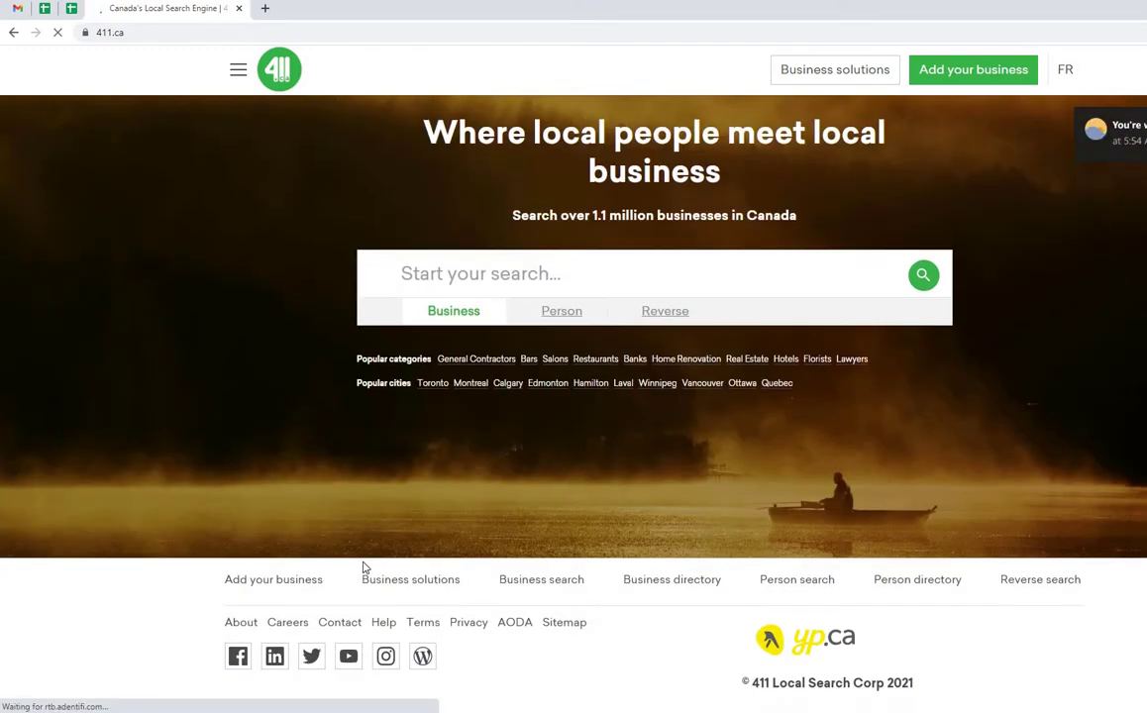
- Open 411.ca's LinkedIn page from its website in a new tab, and its full employee list in another
{"action": "right_click", "coordinate": [274, 657]}
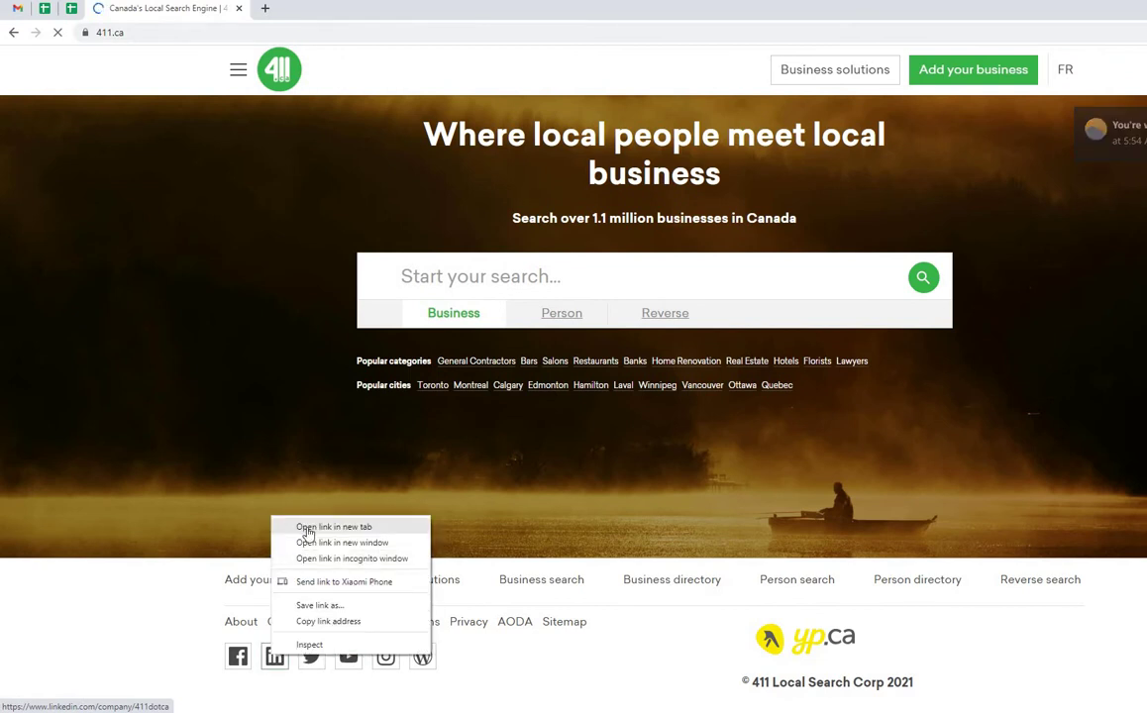
{"action": "left_click", "coordinate": [303, 528]}
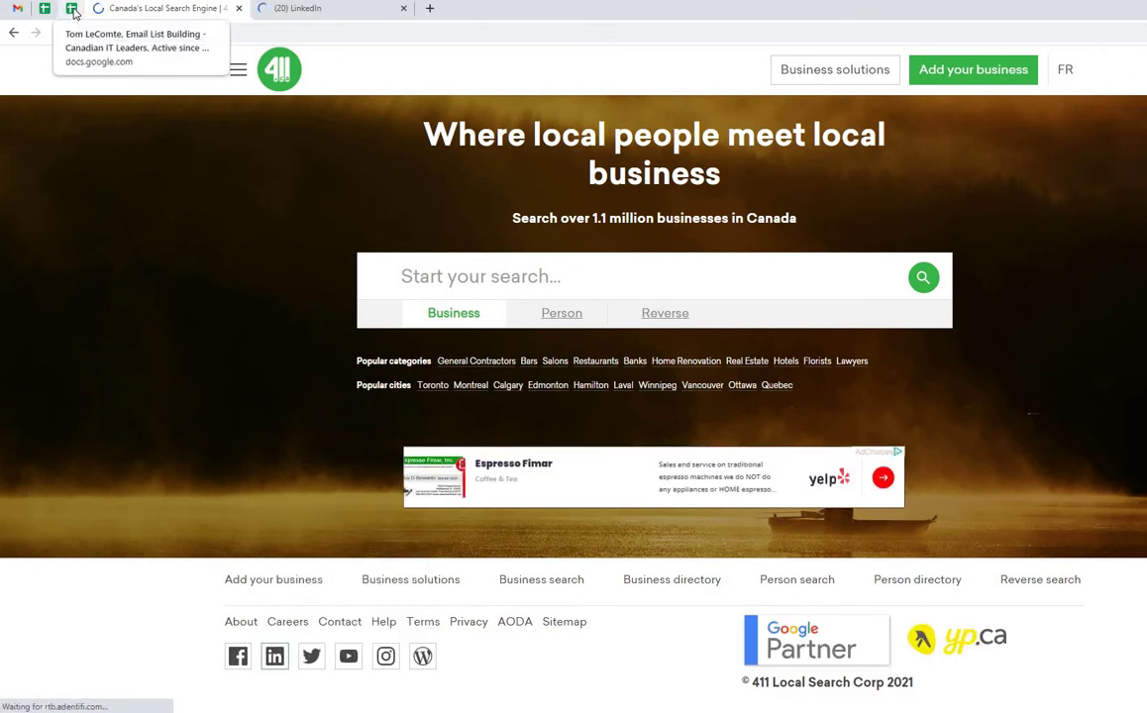
{"action": "left_click", "coordinate": [297, 8]}
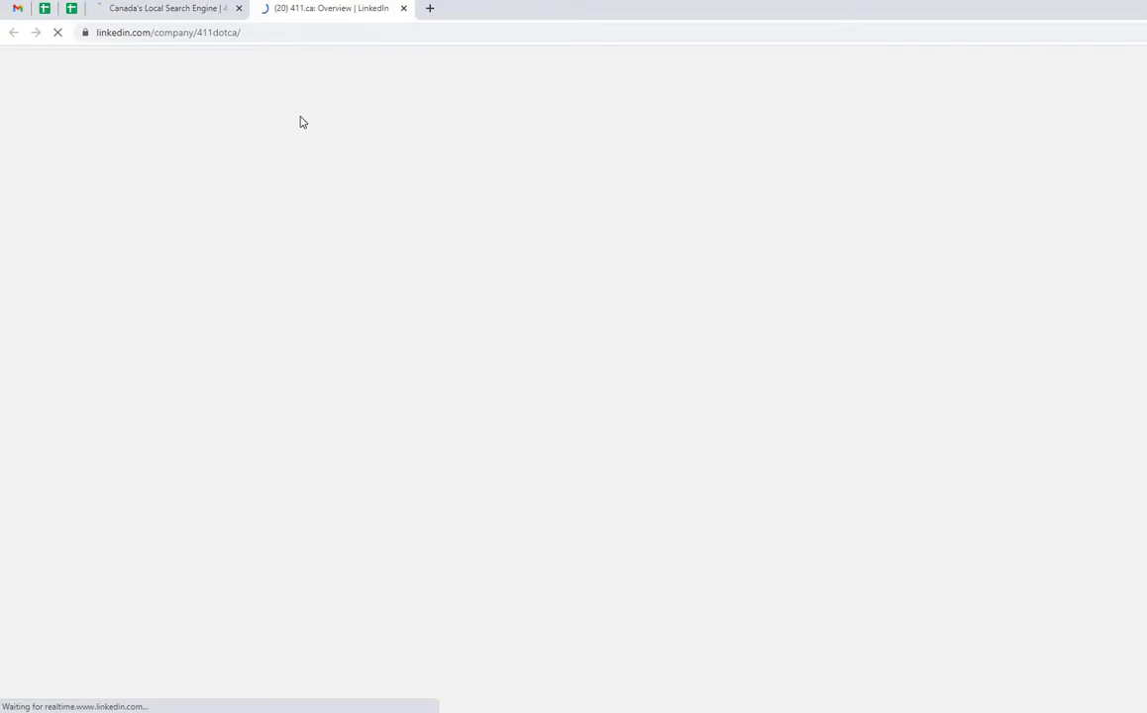
{"action": "scroll", "coordinate": [307, 180], "scroll_direction": "down", "scroll_amount": 2}
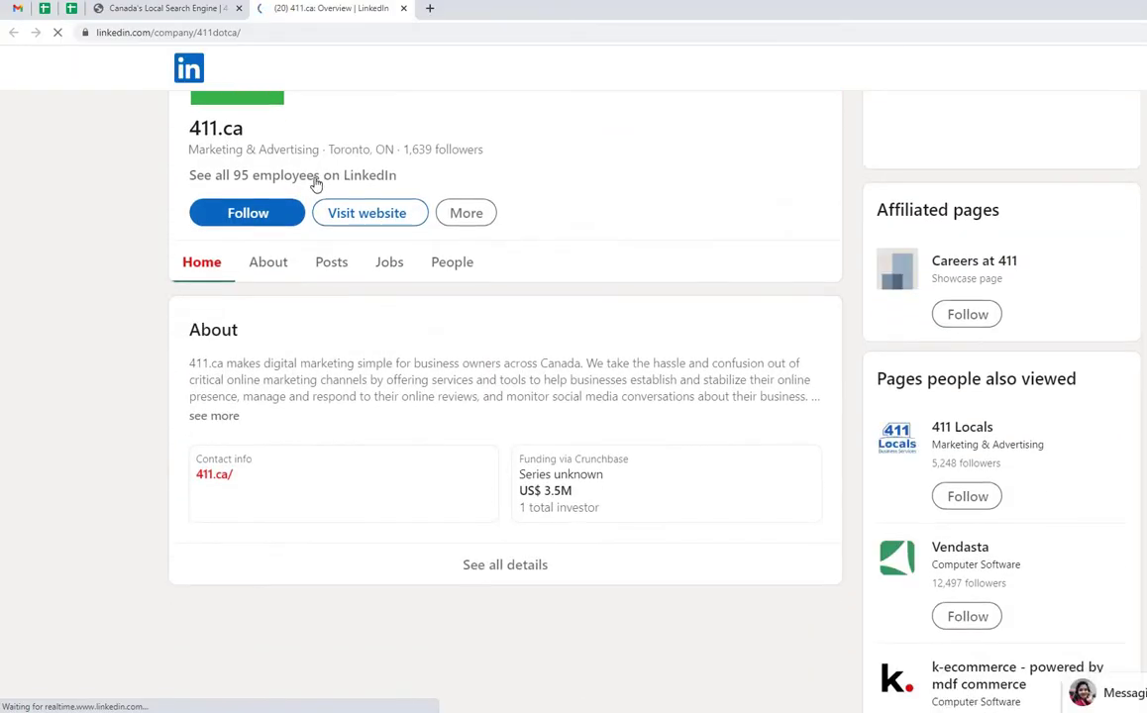
{"action": "right_click", "coordinate": [316, 247]}
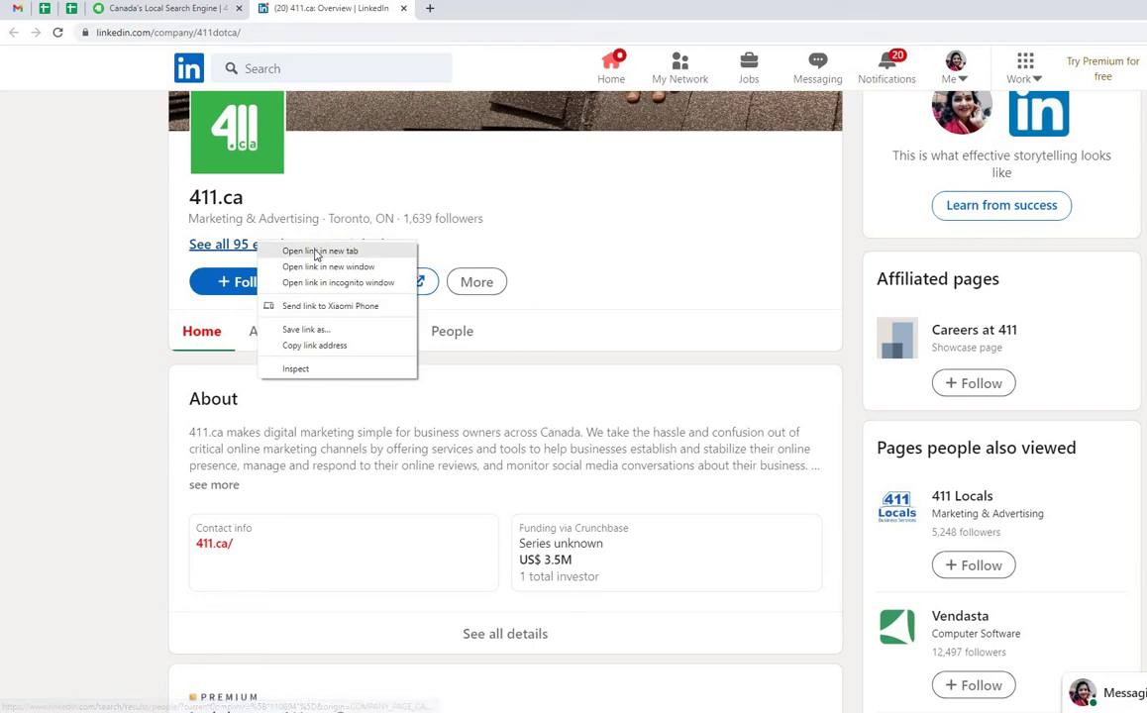
{"action": "left_click", "coordinate": [317, 252]}
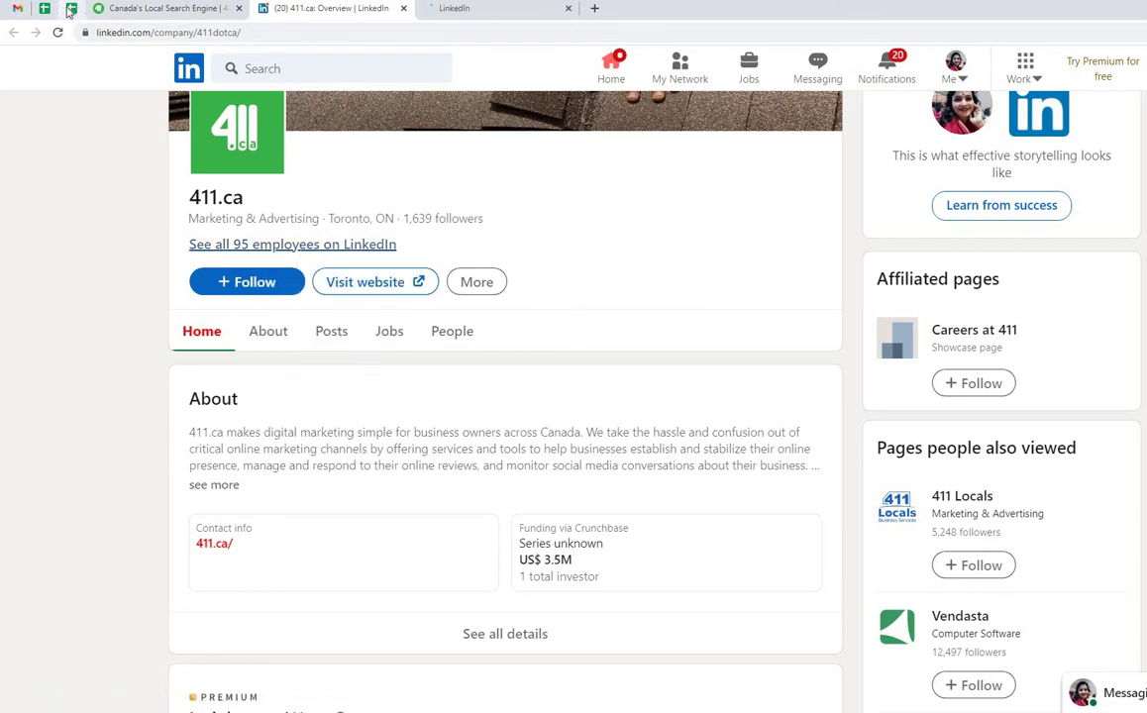
- In the spreadsheet's নির্দেশনা sheet, shrink rows 21 to 26 with the information security titles to minimal height
{"action": "left_click", "coordinate": [71, 9]}
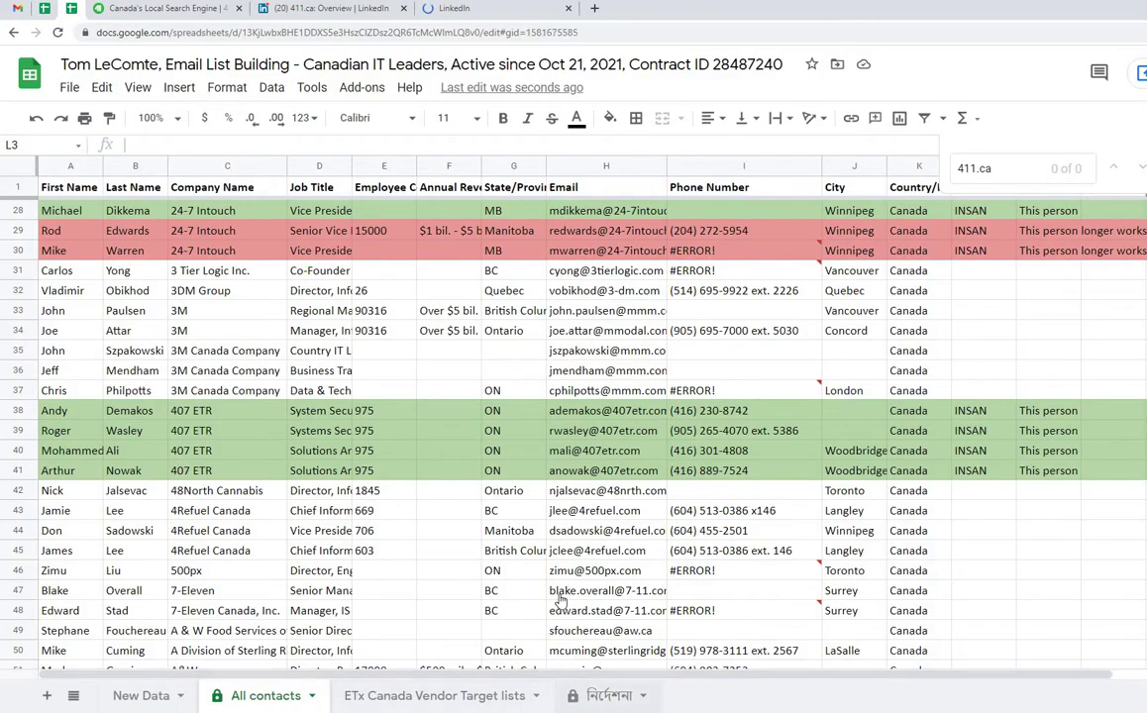
{"action": "key", "text": "ctrl+shift+Page_Down"}
{"action": "key", "text": "ctrl+shift+Page_Down"}
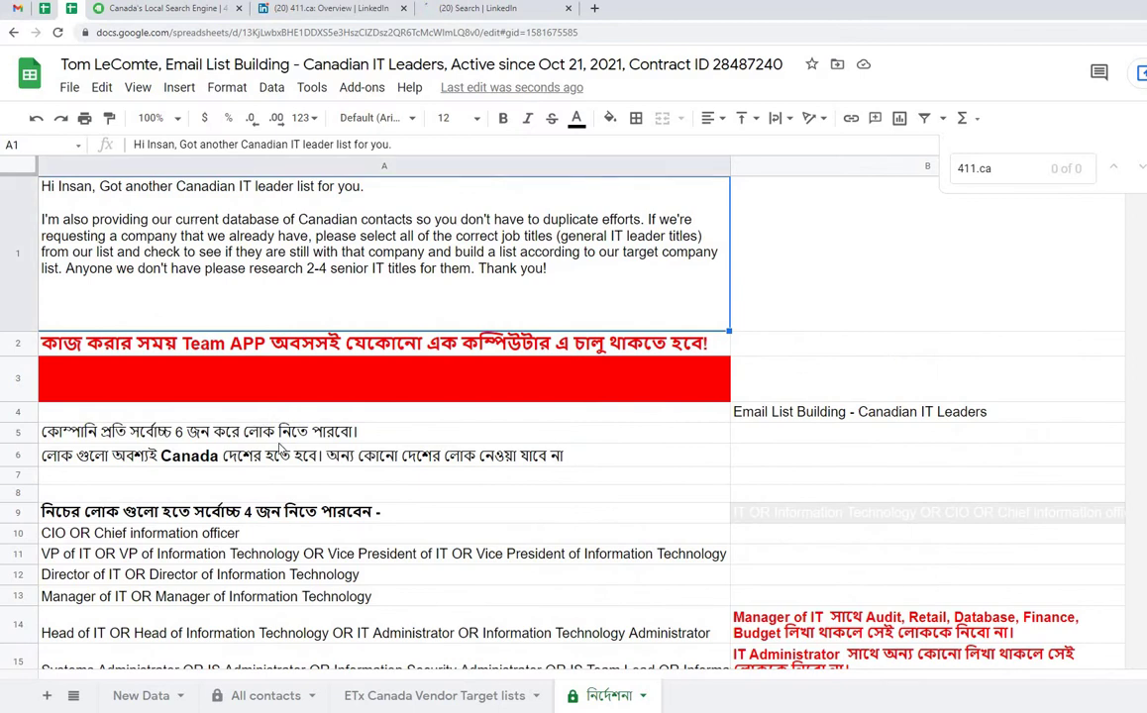
{"action": "scroll", "coordinate": [281, 449], "scroll_direction": "down", "scroll_amount": 3}
{"action": "scroll", "coordinate": [280, 448], "scroll_direction": "down", "scroll_amount": 5}
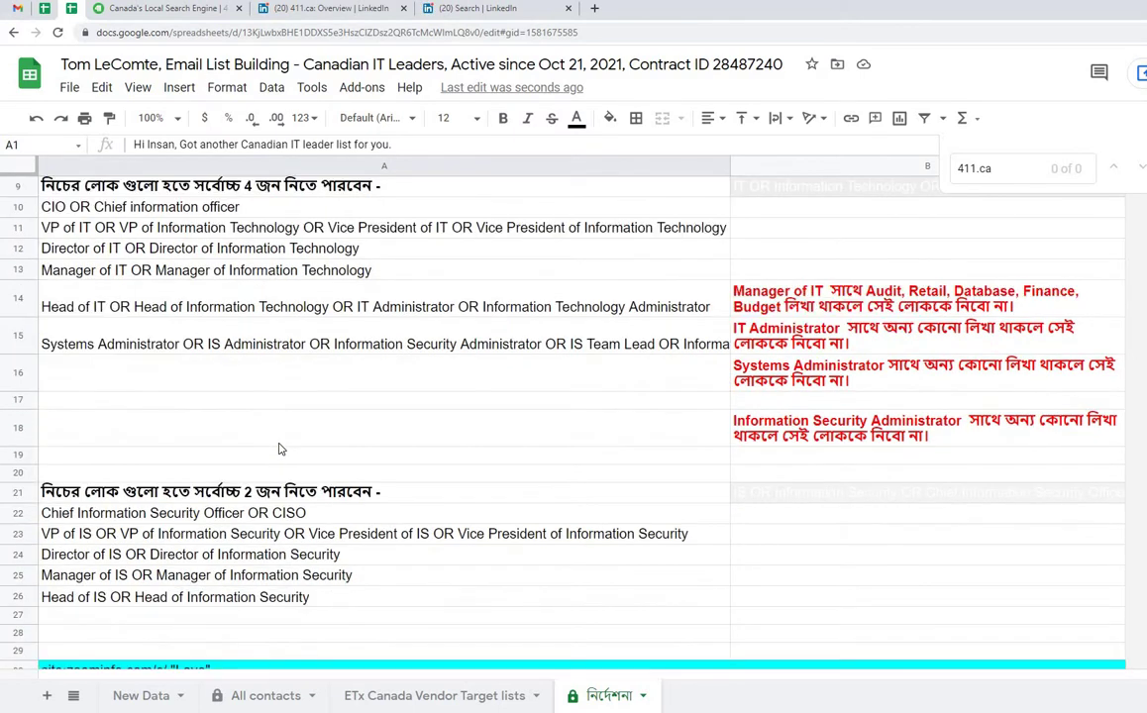
{"action": "left_click", "coordinate": [21, 555]}
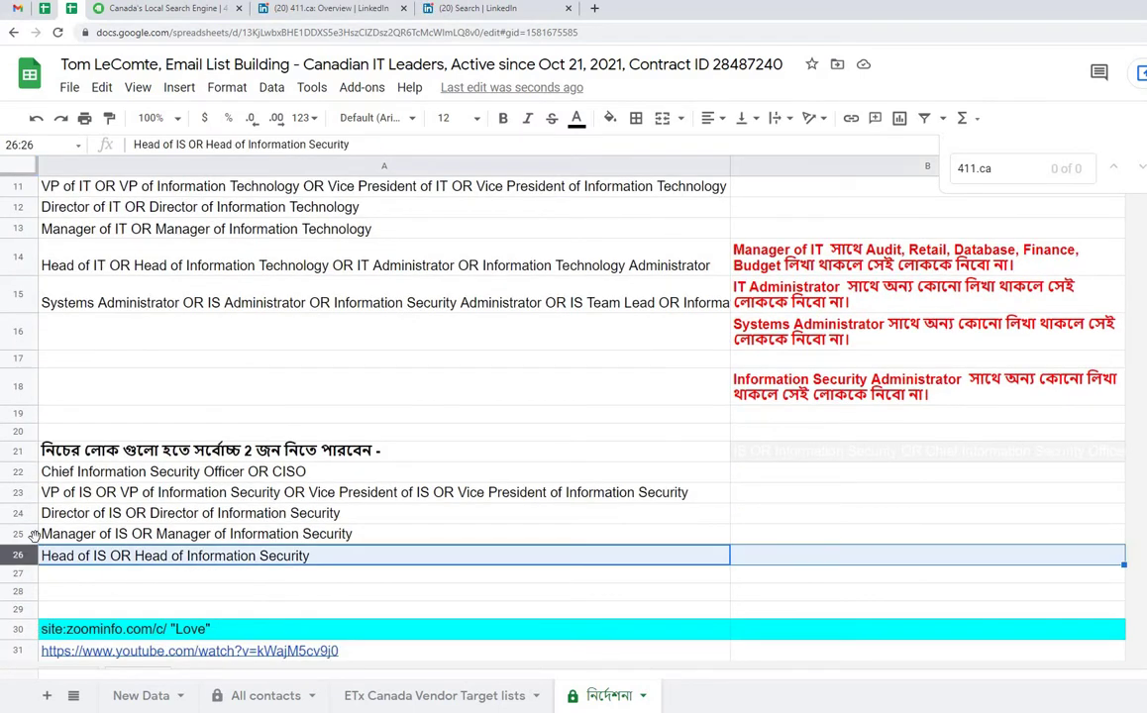
{"action": "left_click", "coordinate": [28, 527], "text": "shift"}
{"action": "left_click_drag", "start_coordinate": [31, 518], "coordinate": [30, 451]}
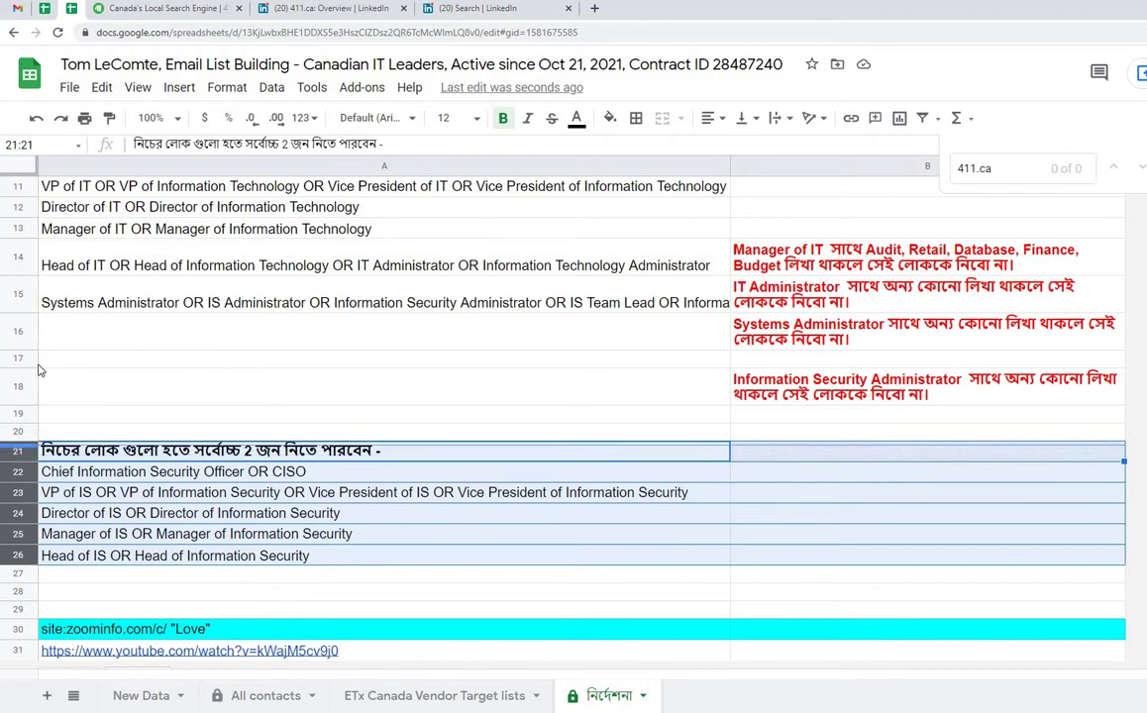
{"action": "key", "text": "ctrl+alt+9"}
{"action": "left_click", "coordinate": [128, 440]}
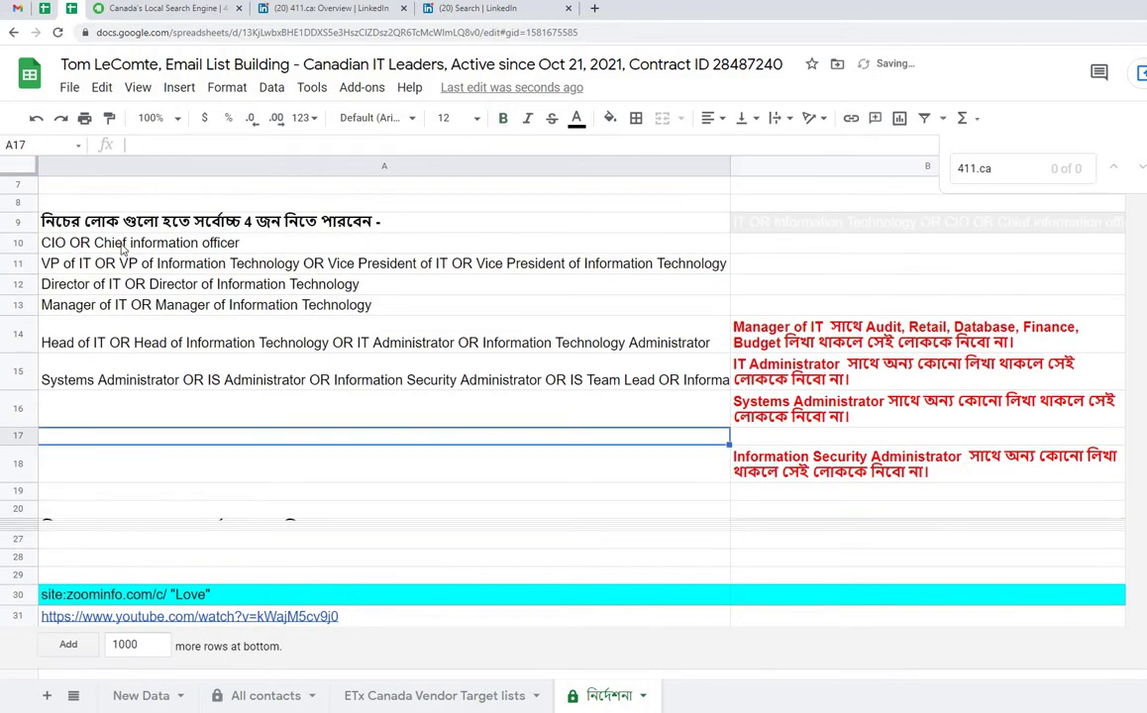
- Change the number of people allowed in the A9 heading above the IT titles to 2-4
{"action": "left_click", "coordinate": [242, 224]}
{"action": "key", "text": "ctrl+shift+Down"}
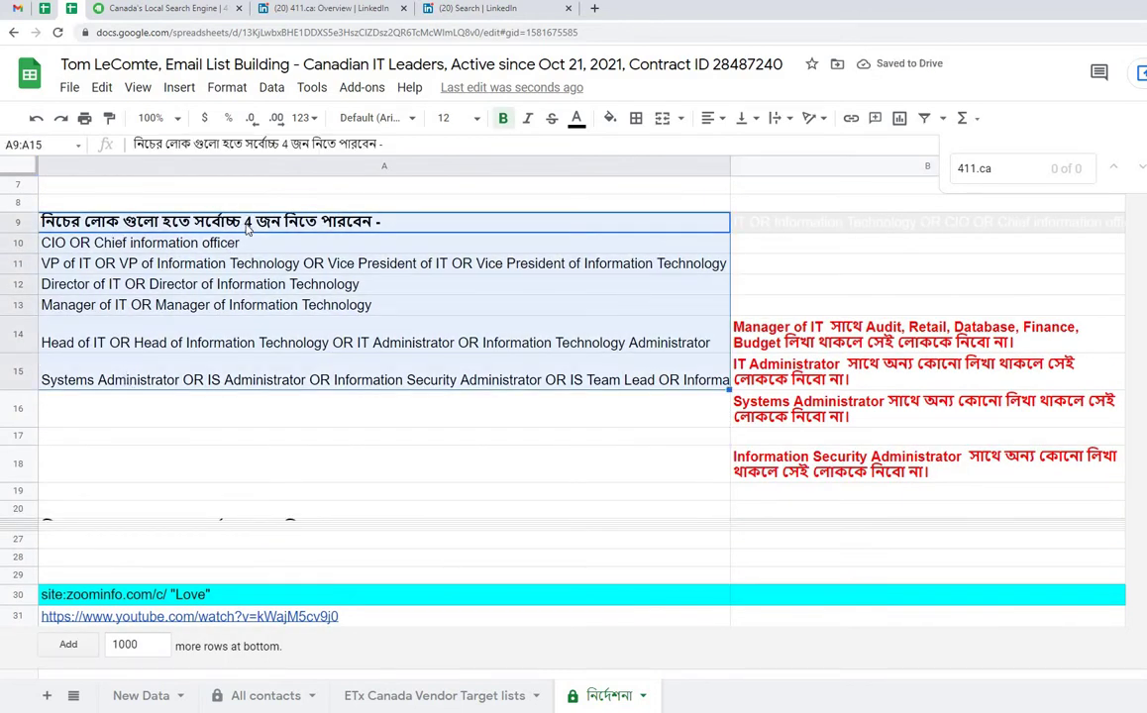
{"action": "double_click", "coordinate": [246, 226]}
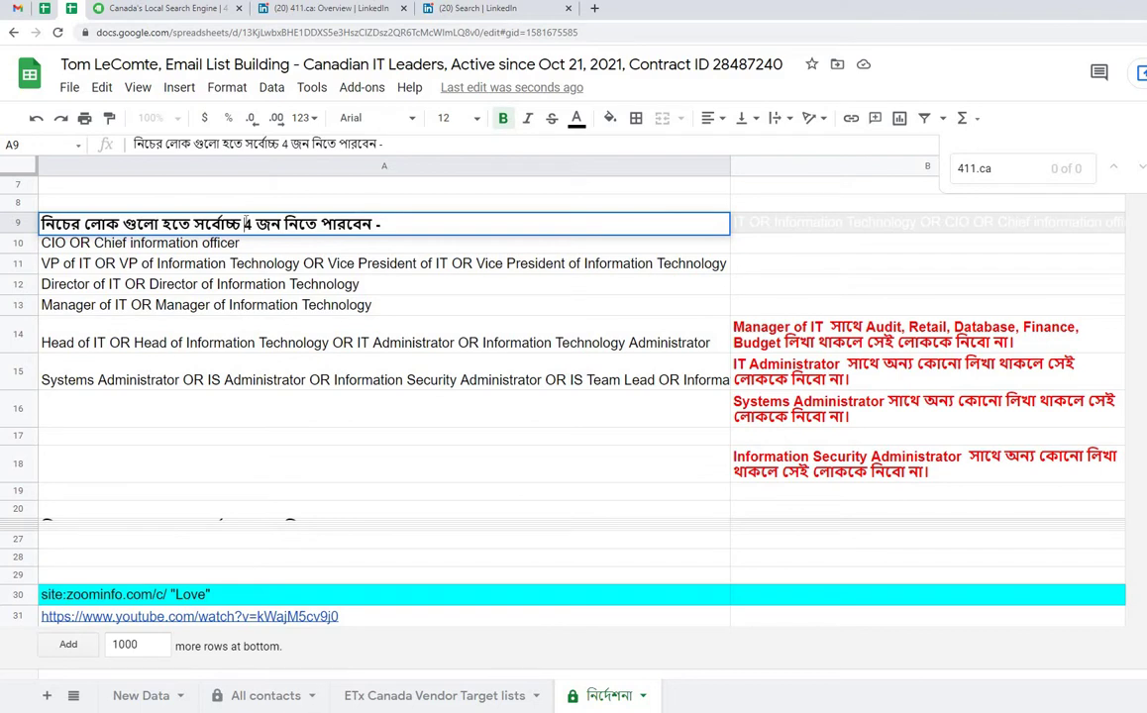
{"action": "type", "text": "2"}
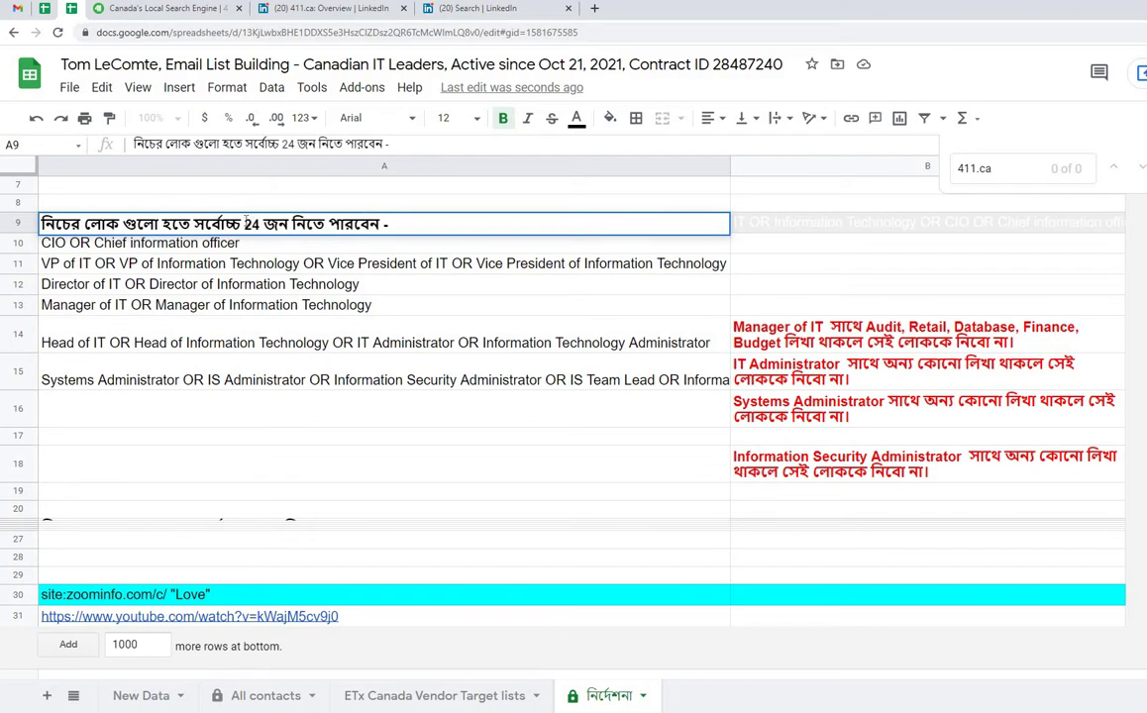
{"action": "type", "text": "-"}
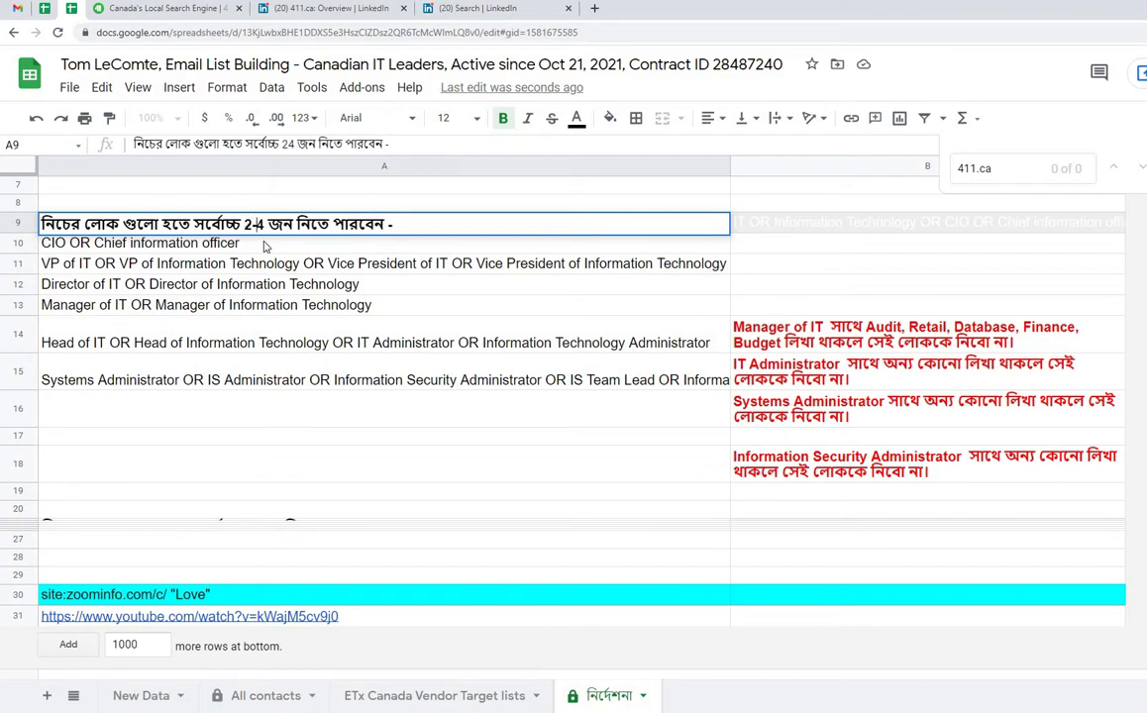
{"action": "left_click", "coordinate": [320, 289]}
- Shrink row 5, the rule on the maximum number of people per company, to minimal height
{"action": "scroll", "coordinate": [320, 297], "scroll_direction": "up", "scroll_amount": 2}
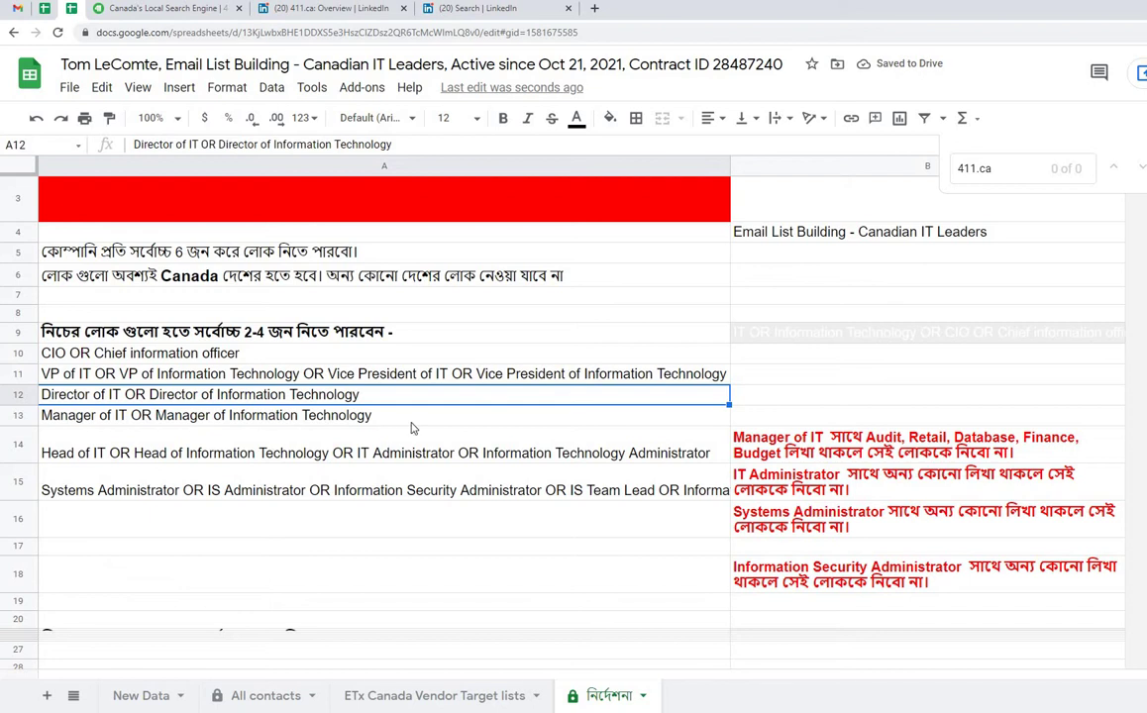
{"action": "scroll", "coordinate": [728, 363], "scroll_direction": "up", "scroll_amount": 3}
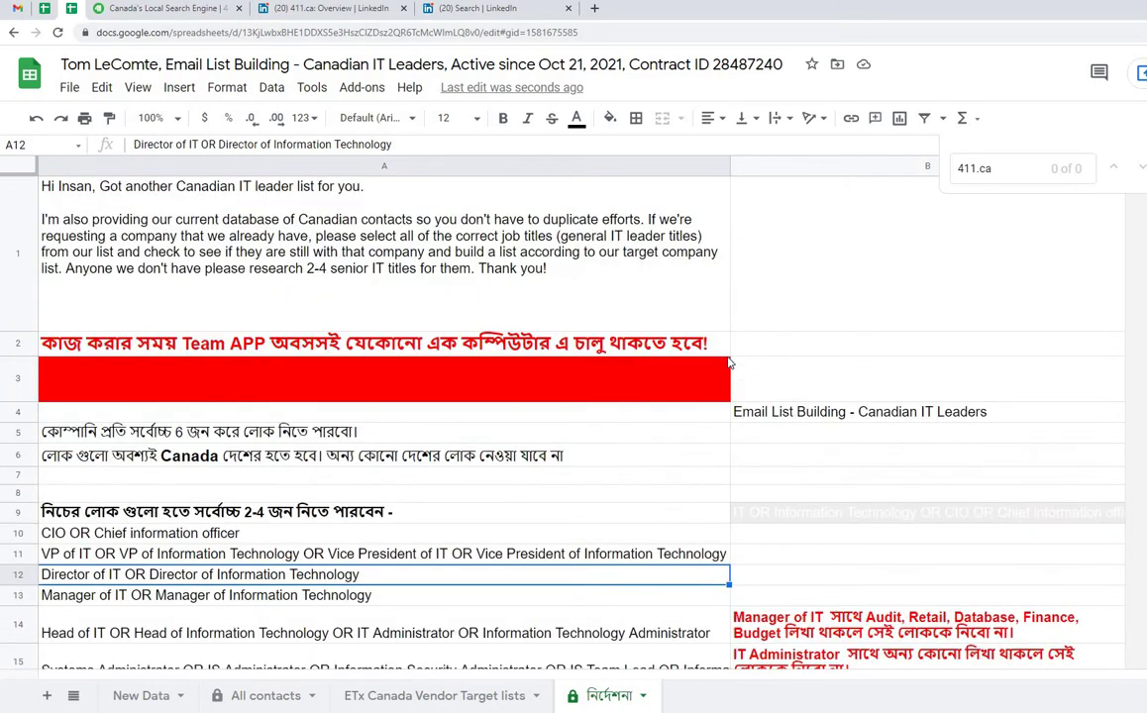
{"action": "double_click", "coordinate": [224, 280]}
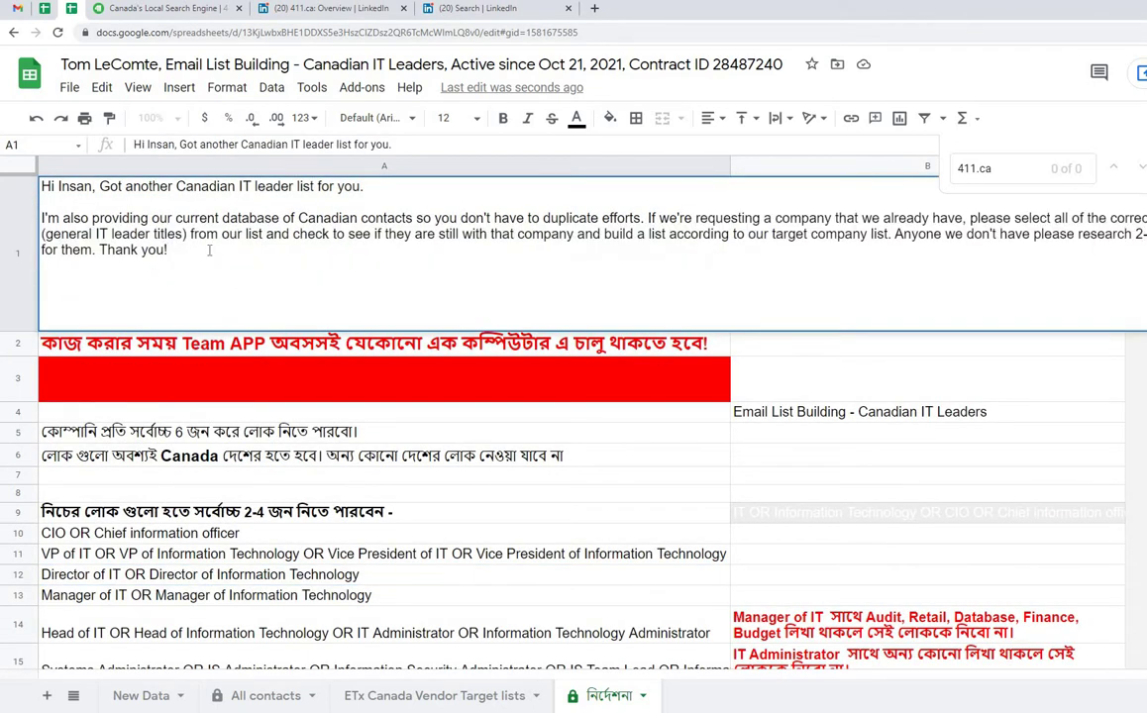
{"action": "left_click", "coordinate": [565, 436]}
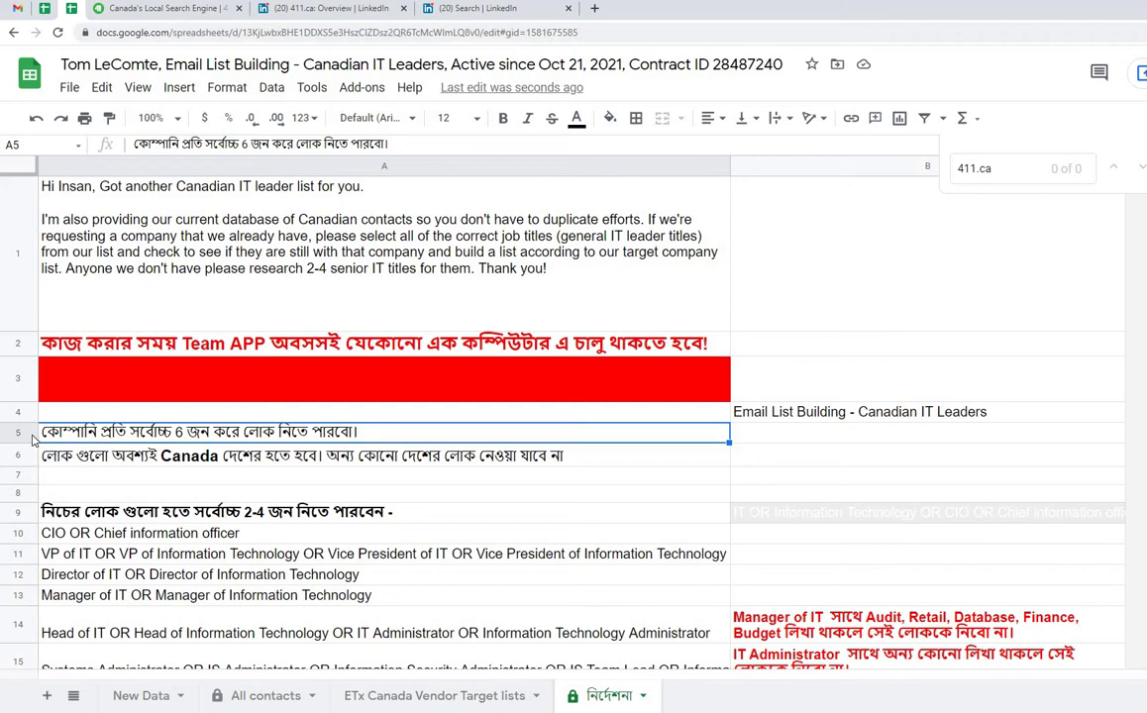
{"action": "left_click_drag", "start_coordinate": [30, 443], "coordinate": [37, 386]}
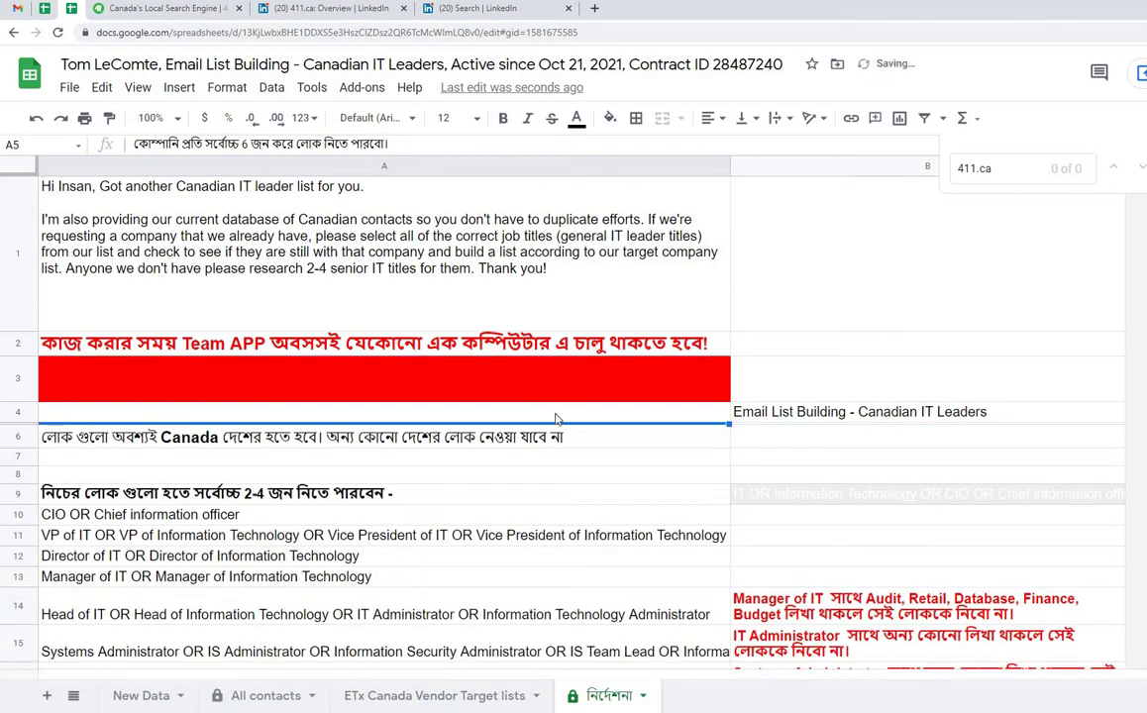
{"action": "left_click", "coordinate": [585, 462]}
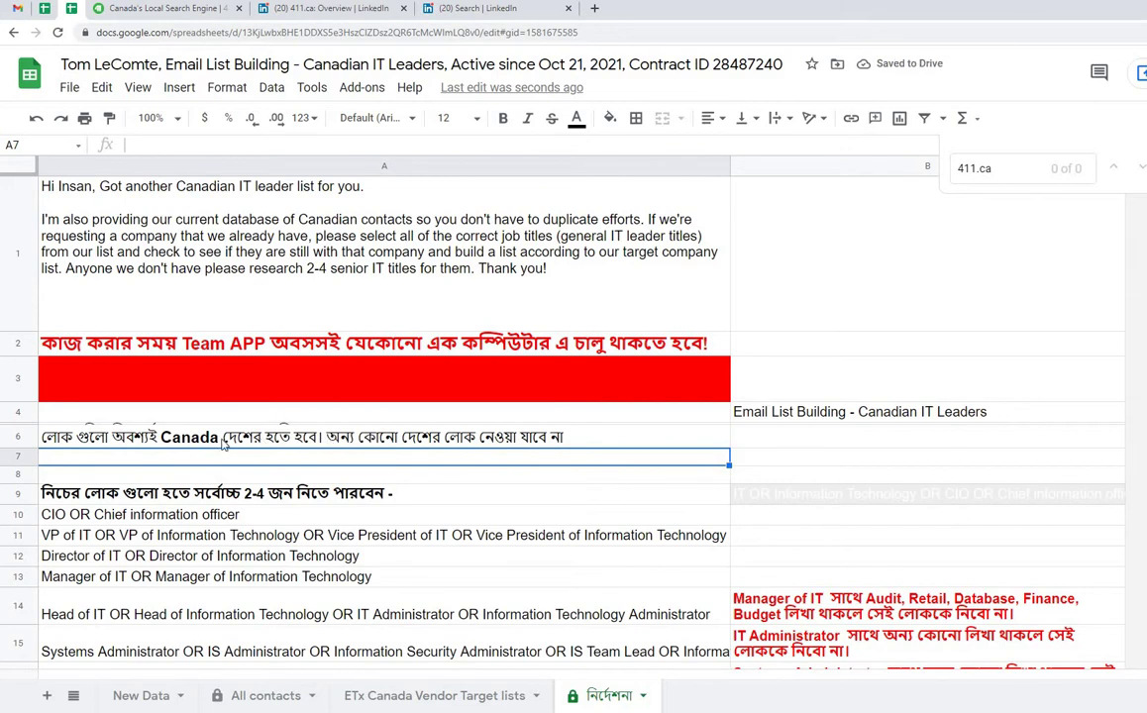
{"action": "left_click", "coordinate": [88, 424]}
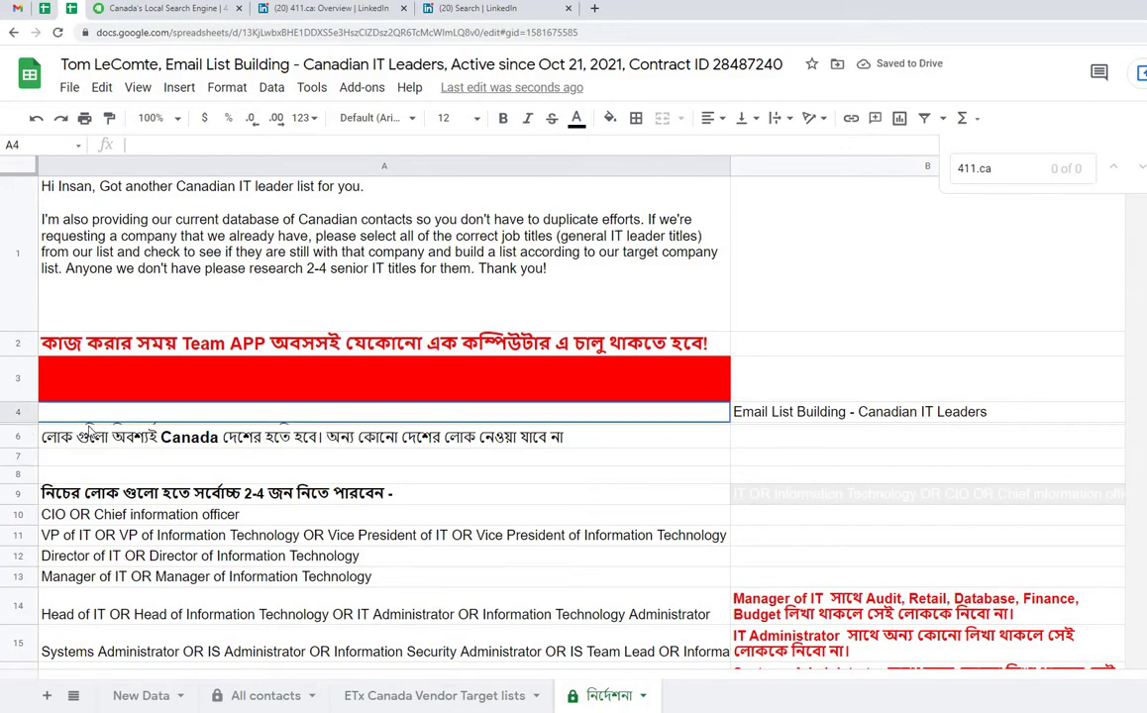
{"action": "left_click", "coordinate": [192, 441]}
{"action": "scroll", "coordinate": [511, 376], "scroll_direction": "down", "scroll_amount": 1}
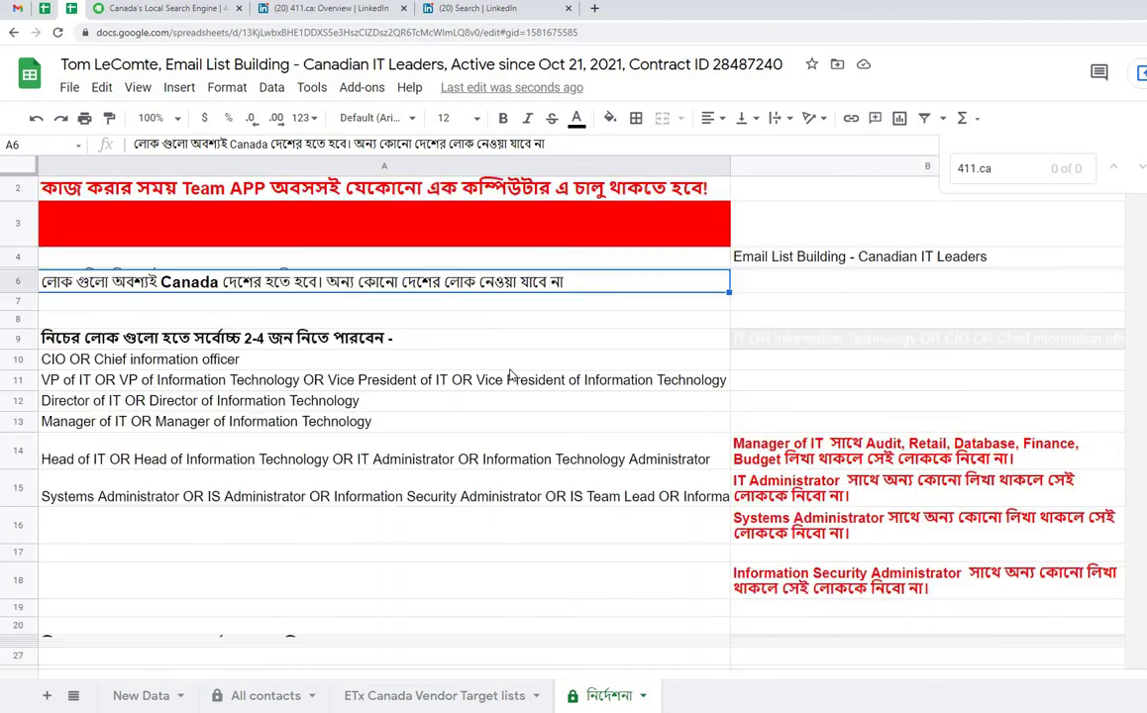
{"action": "scroll", "coordinate": [511, 375], "scroll_direction": "up", "scroll_amount": 1}
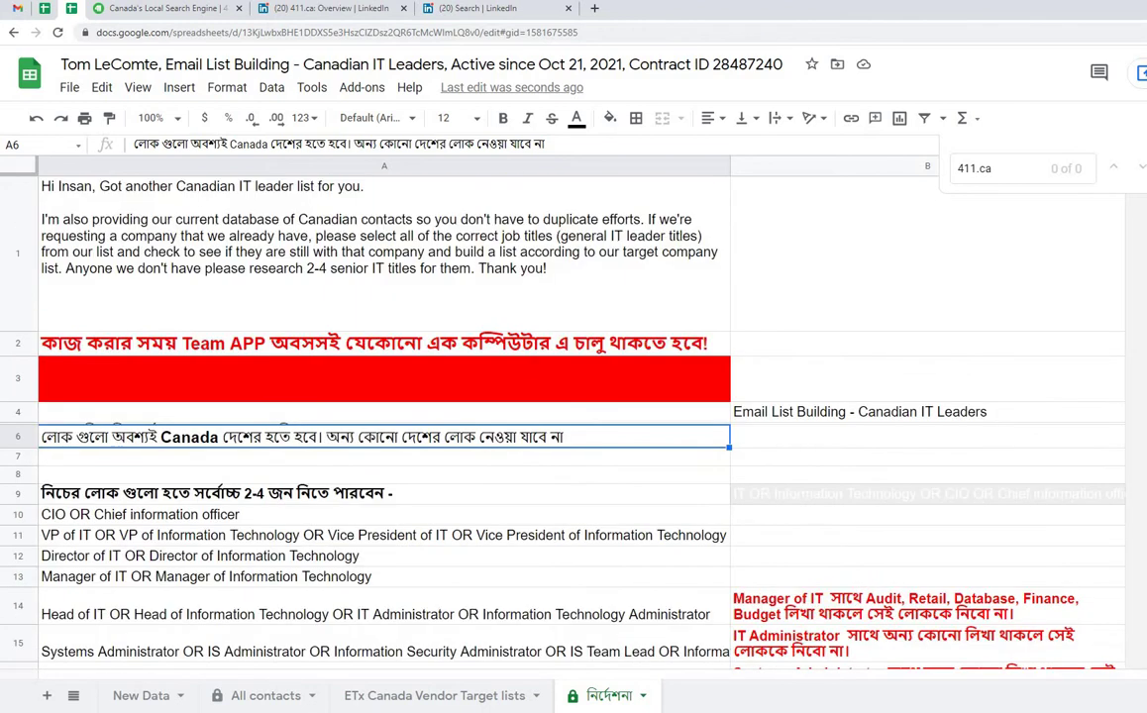
- Copy the A10 titles from the নির্দেশনা sheet and filter 411.ca's LinkedIn employees by the title CIO OR Chief information officer
{"action": "left_click", "coordinate": [470, 10]}
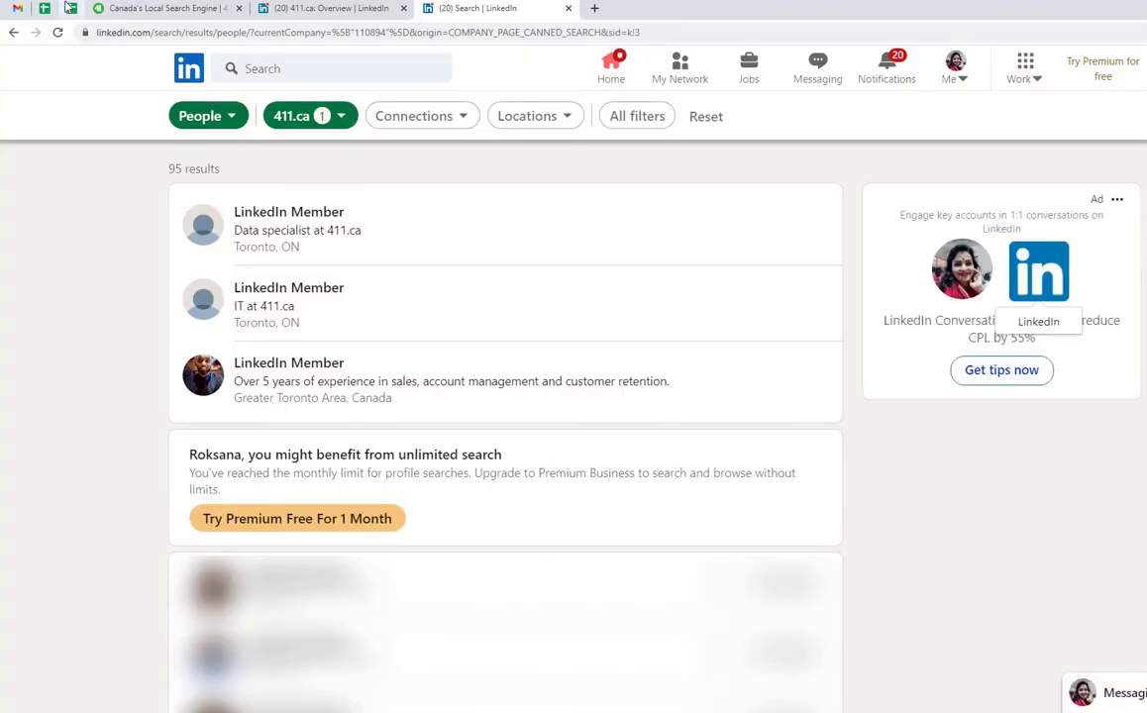
{"action": "left_click", "coordinate": [69, 8]}
{"action": "left_click", "coordinate": [193, 515]}
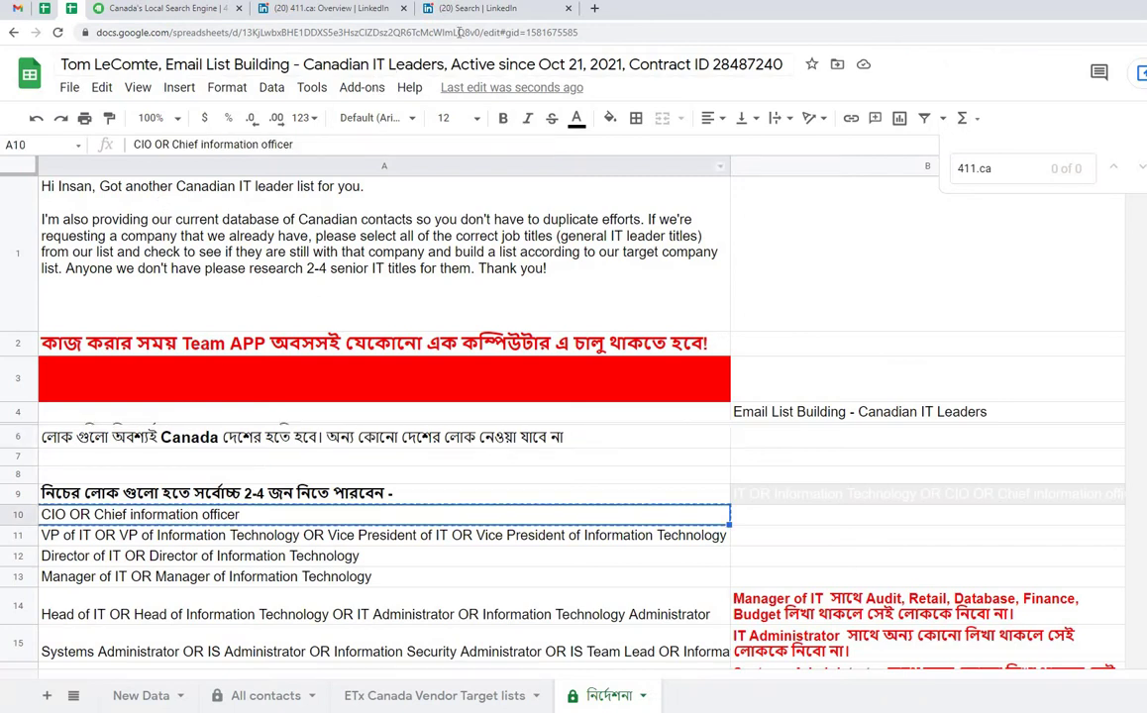
{"action": "left_click", "coordinate": [470, 9]}
{"action": "left_click", "coordinate": [665, 118]}
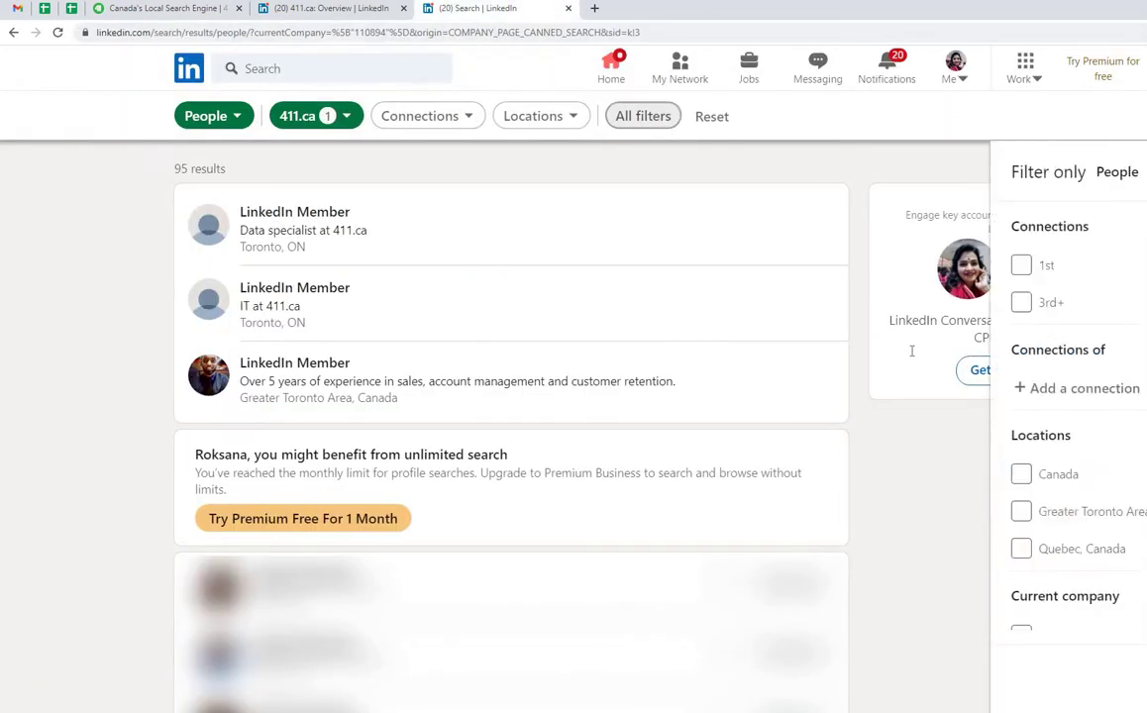
{"action": "scroll", "coordinate": [972, 421], "scroll_direction": "down", "scroll_amount": 5}
{"action": "scroll", "coordinate": [972, 426], "scroll_direction": "down", "scroll_amount": 5}
{"action": "left_click", "coordinate": [909, 555]}
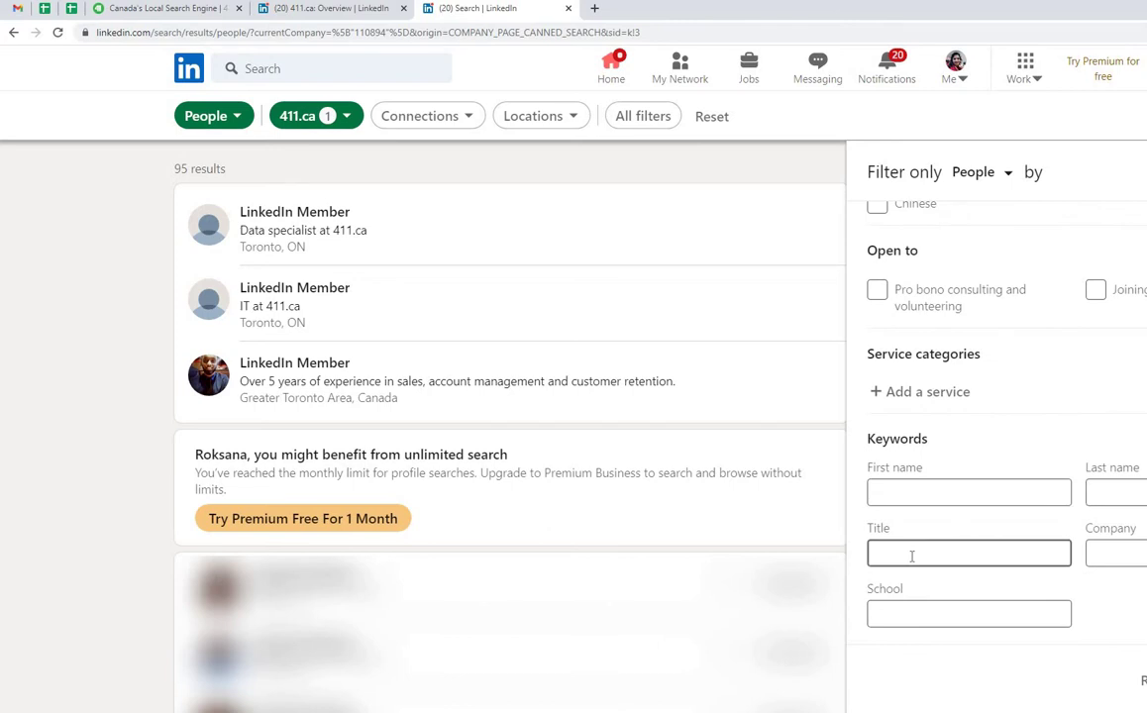
{"action": "type", "text": "CIO OR Chief information officer"}
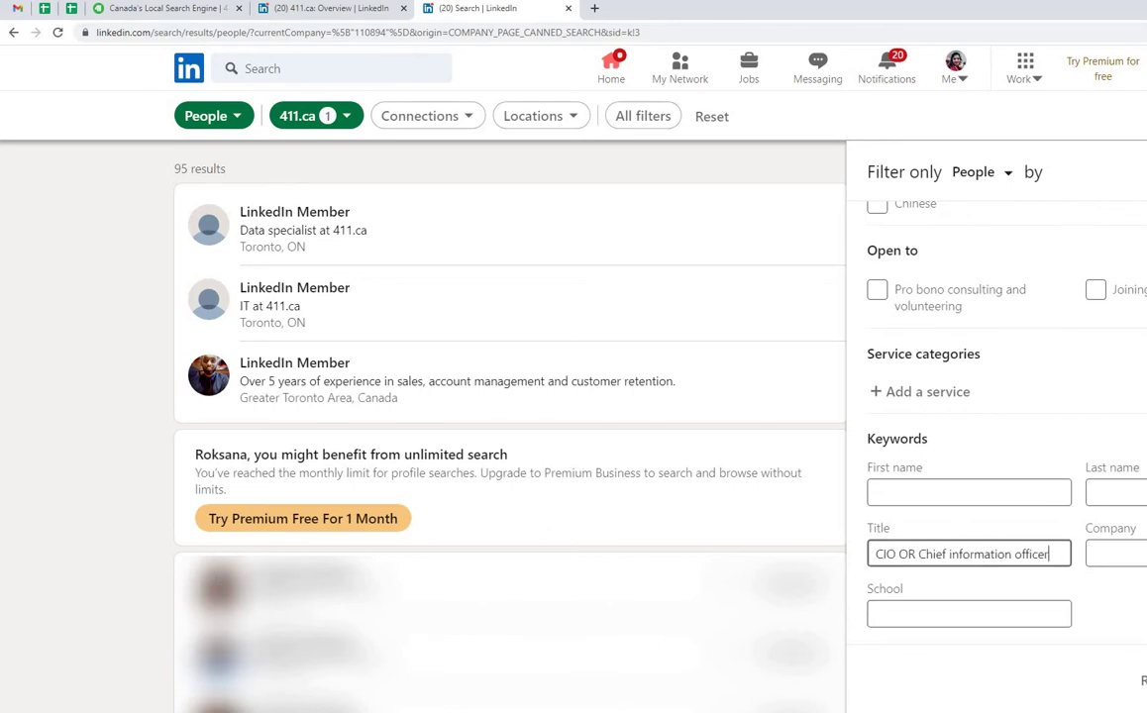
{"action": "key", "text": "Return"}
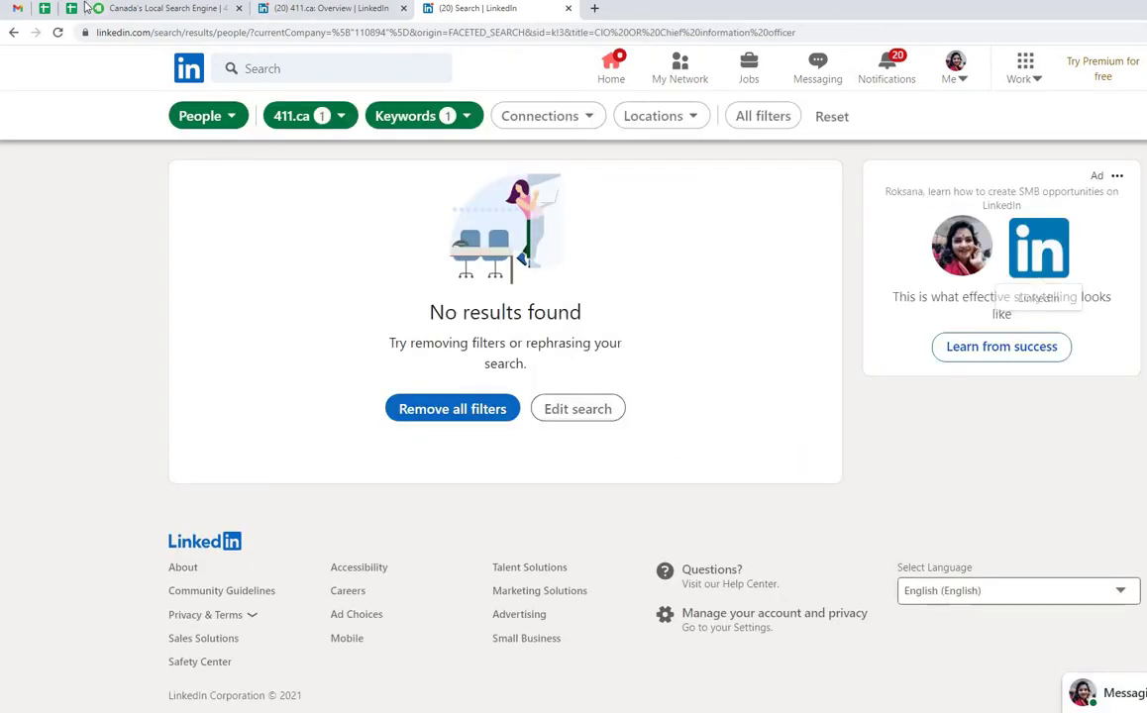
- Filter 411.ca's people by the A11 titles: VP of IT OR VP of Information Technology OR Vice President of IT OR Vice President of Information Technology
{"action": "left_click", "coordinate": [83, 8]}
{"action": "left_click", "coordinate": [205, 536]}
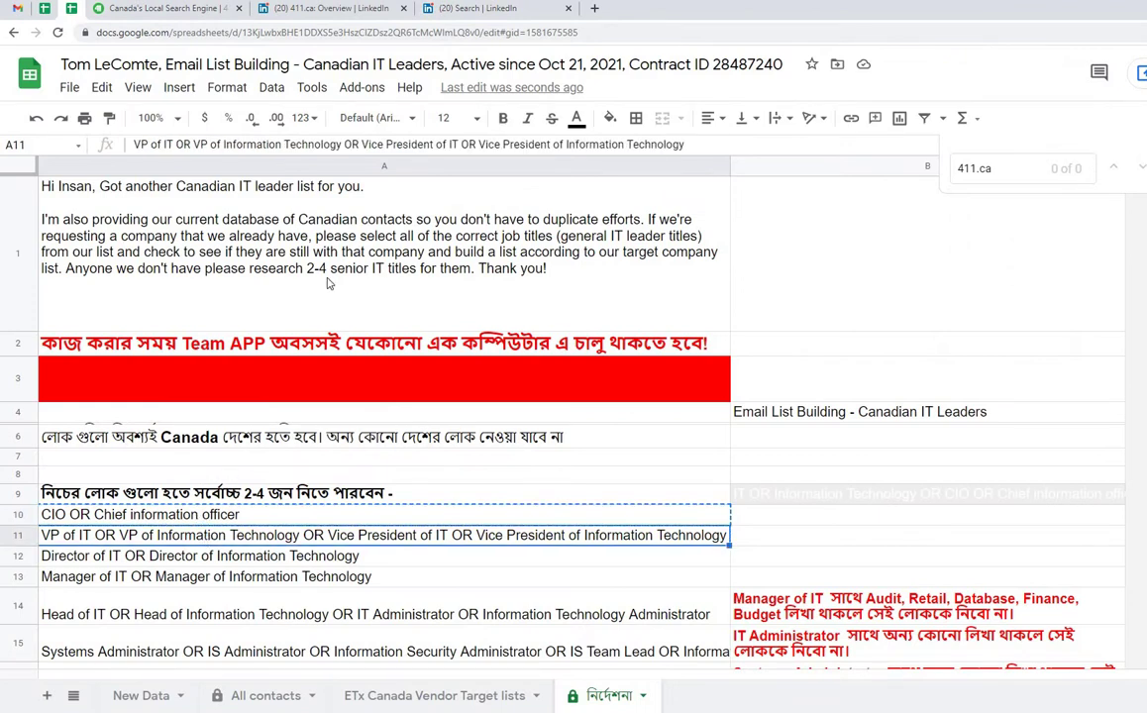
{"action": "key", "text": "ctrl+c"}
{"action": "left_click", "coordinate": [477, 8]}
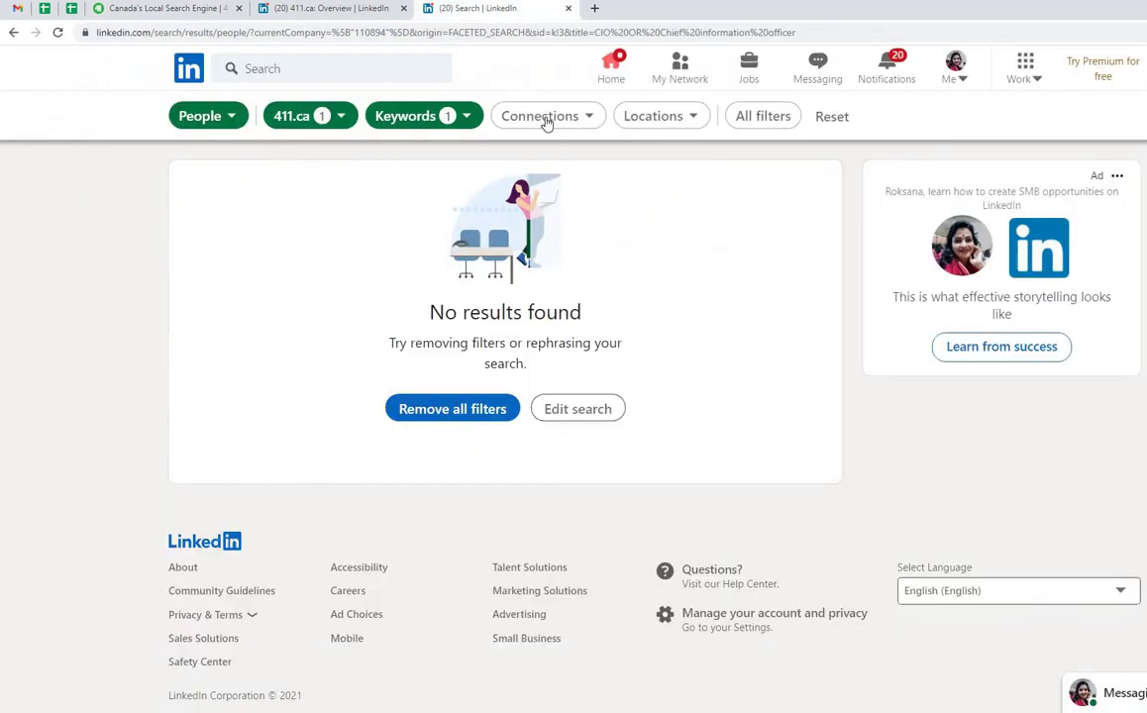
{"action": "left_click", "coordinate": [745, 116]}
{"action": "scroll", "coordinate": [951, 426], "scroll_direction": "down", "scroll_amount": 2}
{"action": "scroll", "coordinate": [951, 496], "scroll_direction": "down", "scroll_amount": 3}
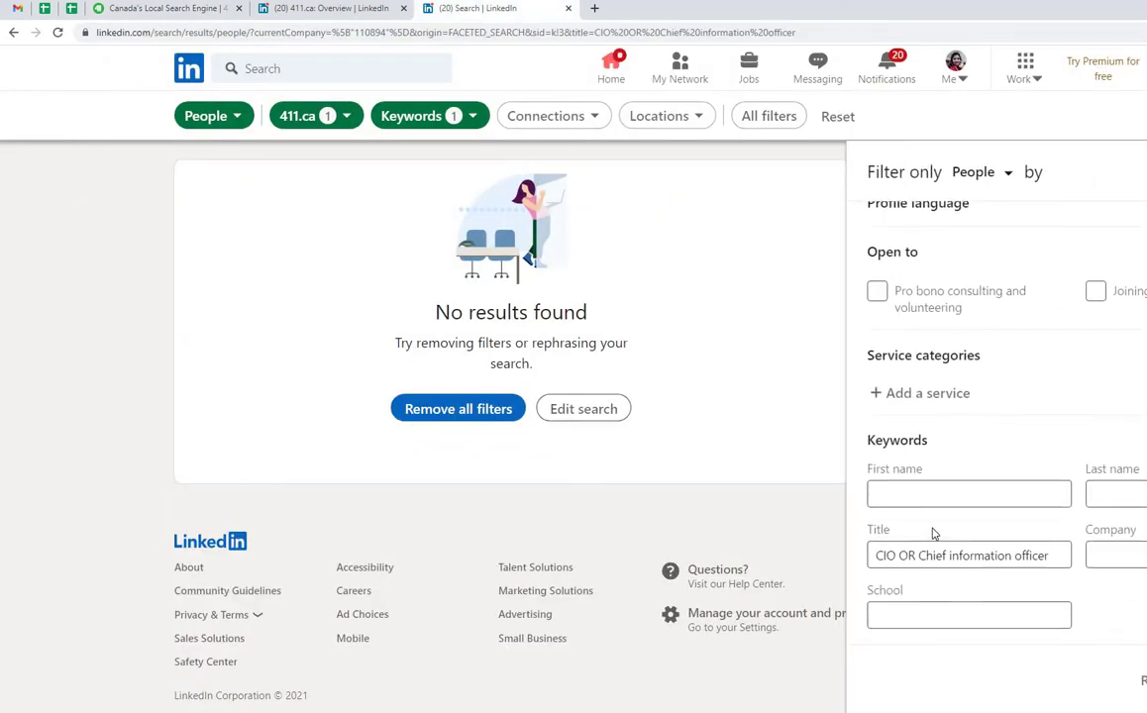
{"action": "triple_click", "coordinate": [934, 553]}
{"action": "key", "text": "ctrl+v"}
{"action": "key", "text": "Return"}
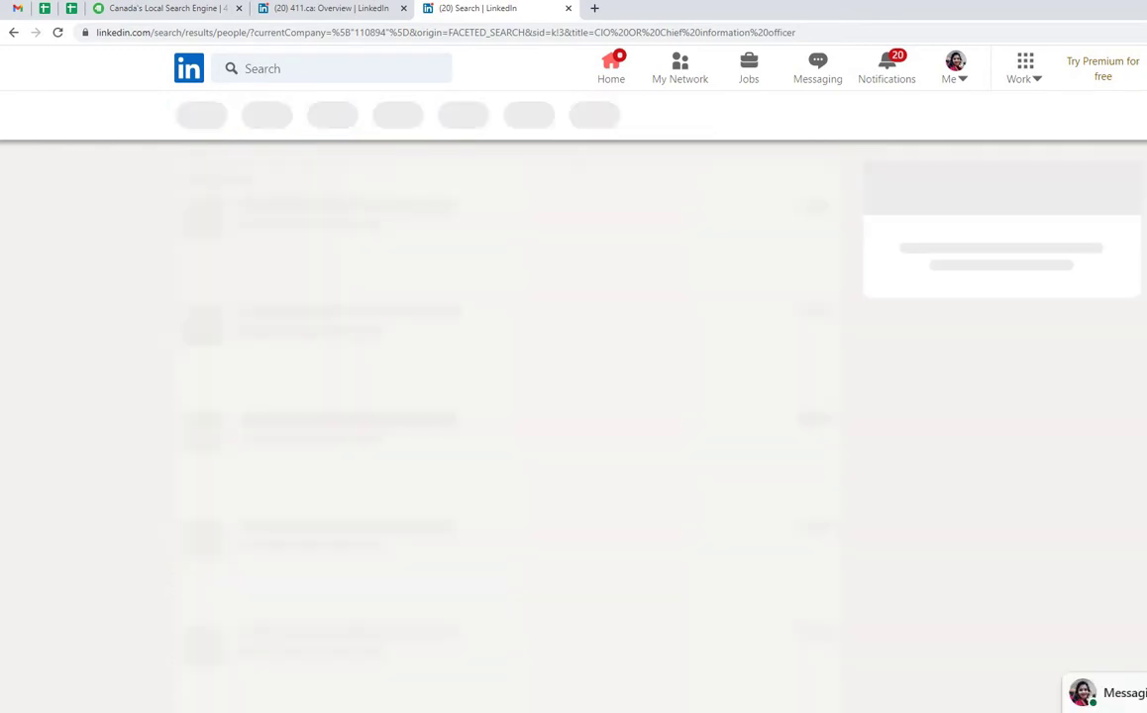
- Replace the LinkedIn title filter with the sheet's A12 titles, Director of IT OR Director of Information Technology, and show the results
{"action": "left_click", "coordinate": [72, 8]}
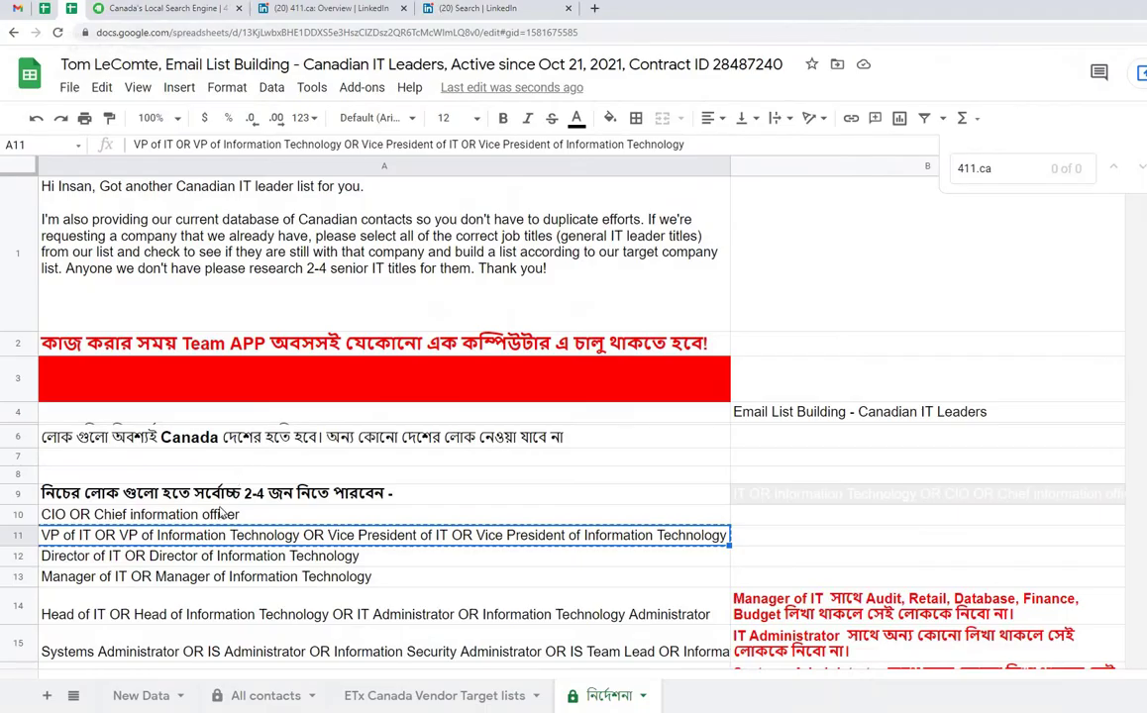
{"action": "left_click", "coordinate": [202, 557]}
{"action": "key", "text": "ctrl+c"}
{"action": "left_click", "coordinate": [478, 8]}
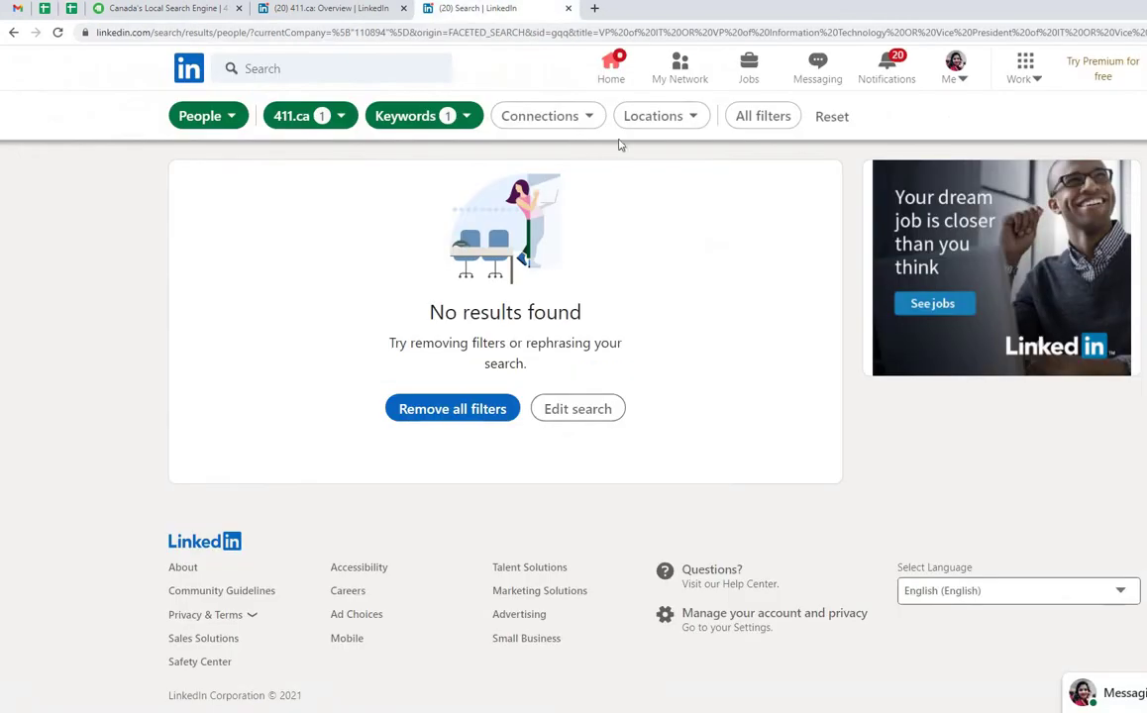
{"action": "left_click", "coordinate": [450, 115]}
{"action": "left_click", "coordinate": [465, 300]}
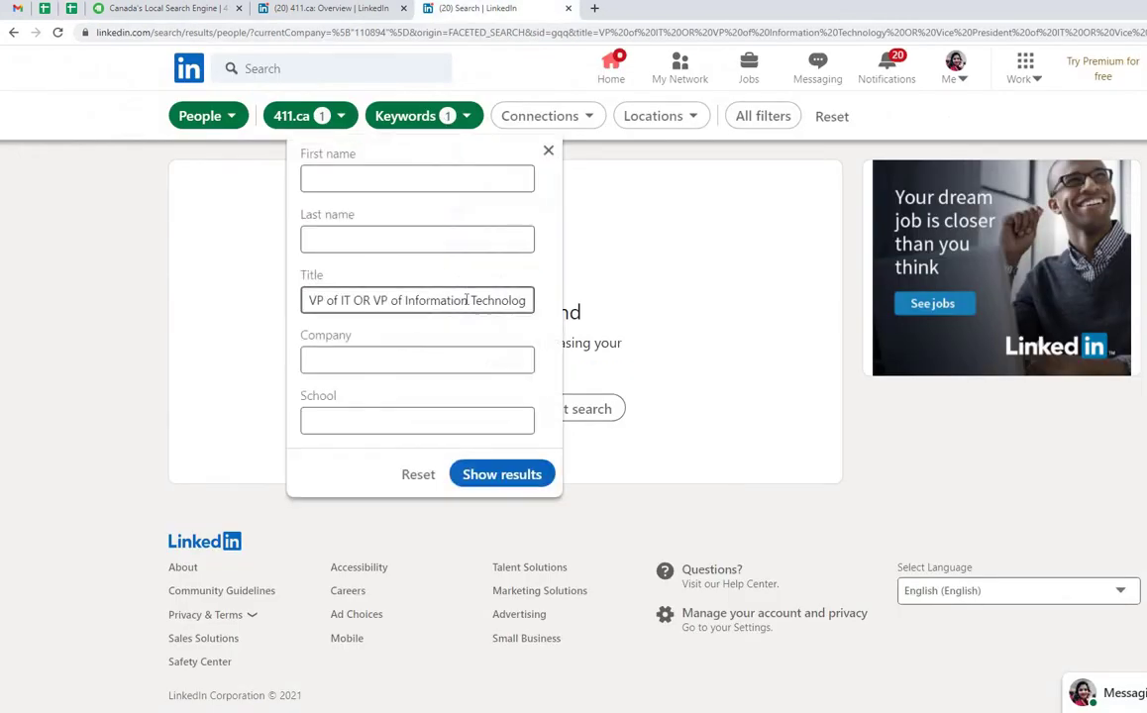
{"action": "key", "text": "ctrl+v"}
{"action": "left_click", "coordinate": [487, 477]}
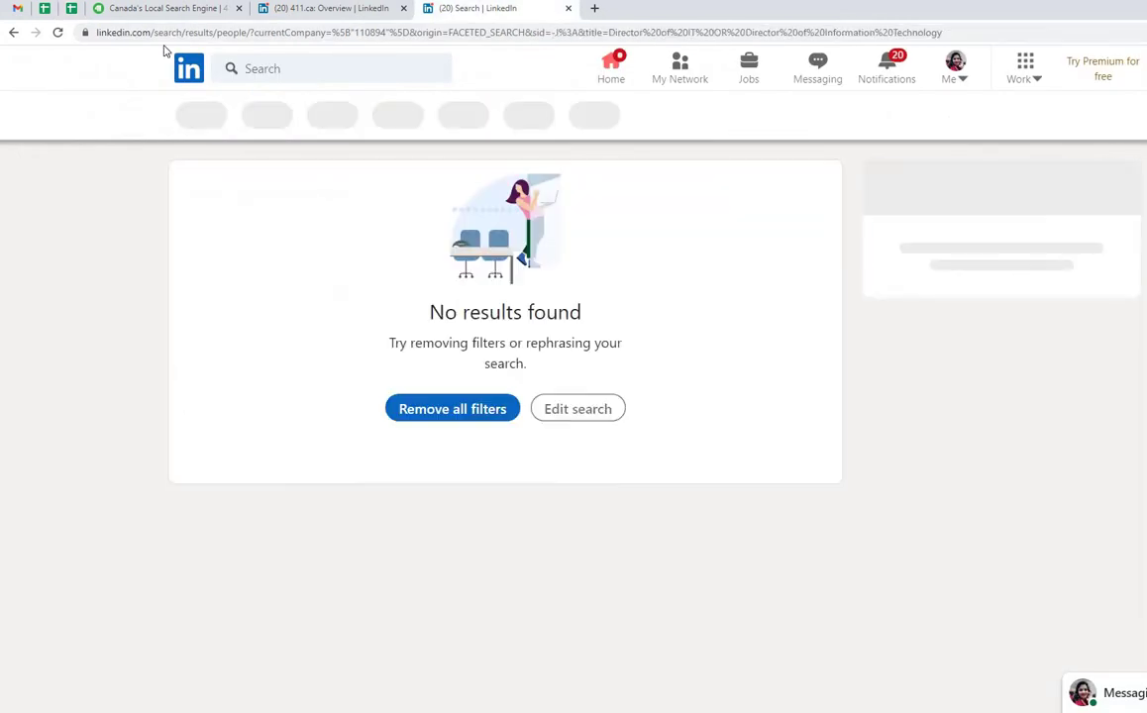
- Replace the LinkedIn title filter with the sheet's A13 titles, Manager of IT OR Manager of Information Technology, and show the results
{"action": "left_click", "coordinate": [77, 10]}
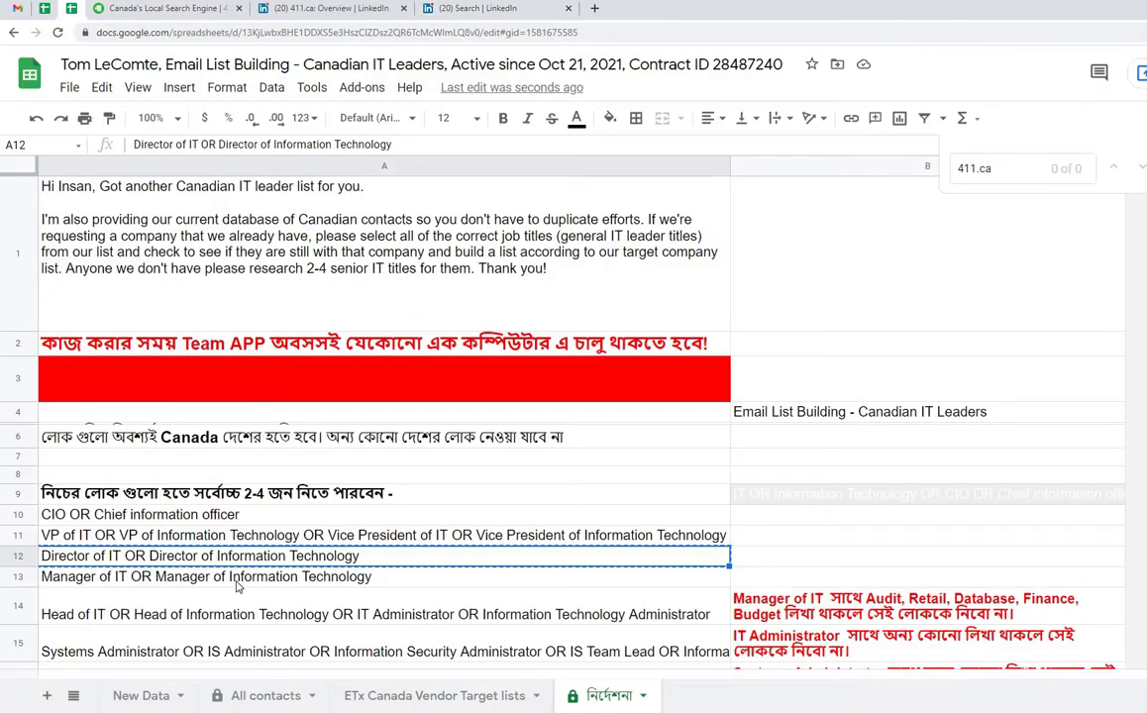
{"action": "left_click", "coordinate": [237, 586]}
{"action": "key", "text": "ctrl+c"}
{"action": "left_click", "coordinate": [470, 9]}
{"action": "left_click", "coordinate": [468, 115]}
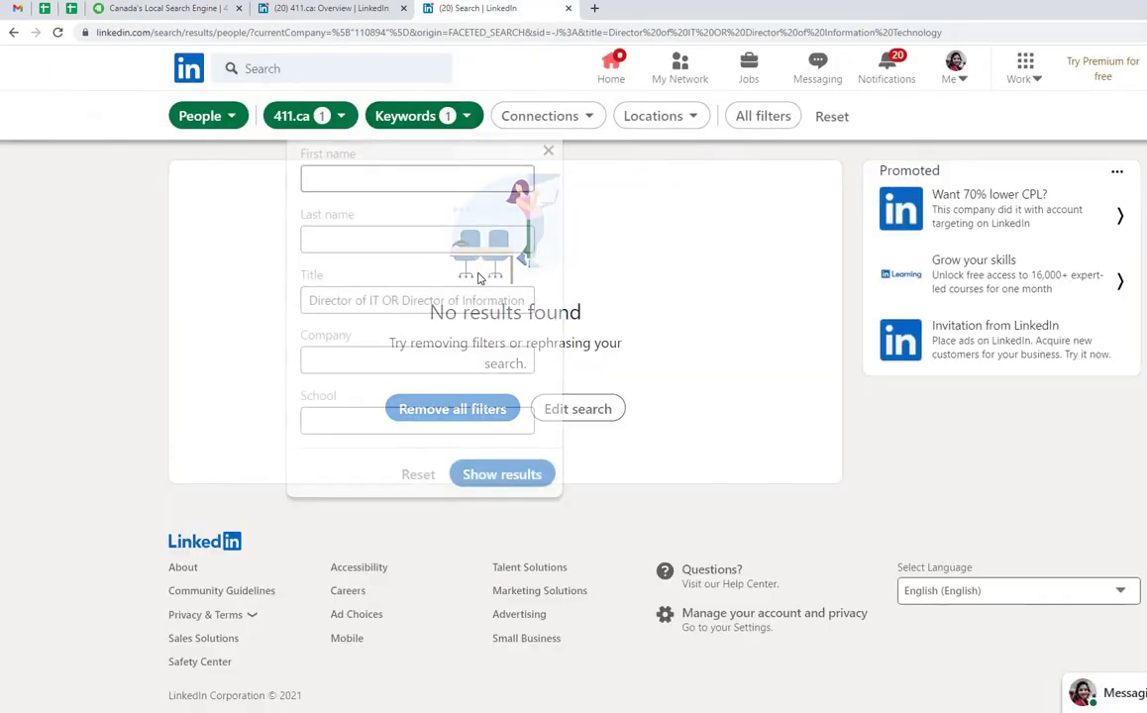
{"action": "left_click", "coordinate": [475, 300]}
{"action": "key", "text": "ctrl+a"}
{"action": "key", "text": "ctrl+v"}
{"action": "left_click", "coordinate": [502, 474]}
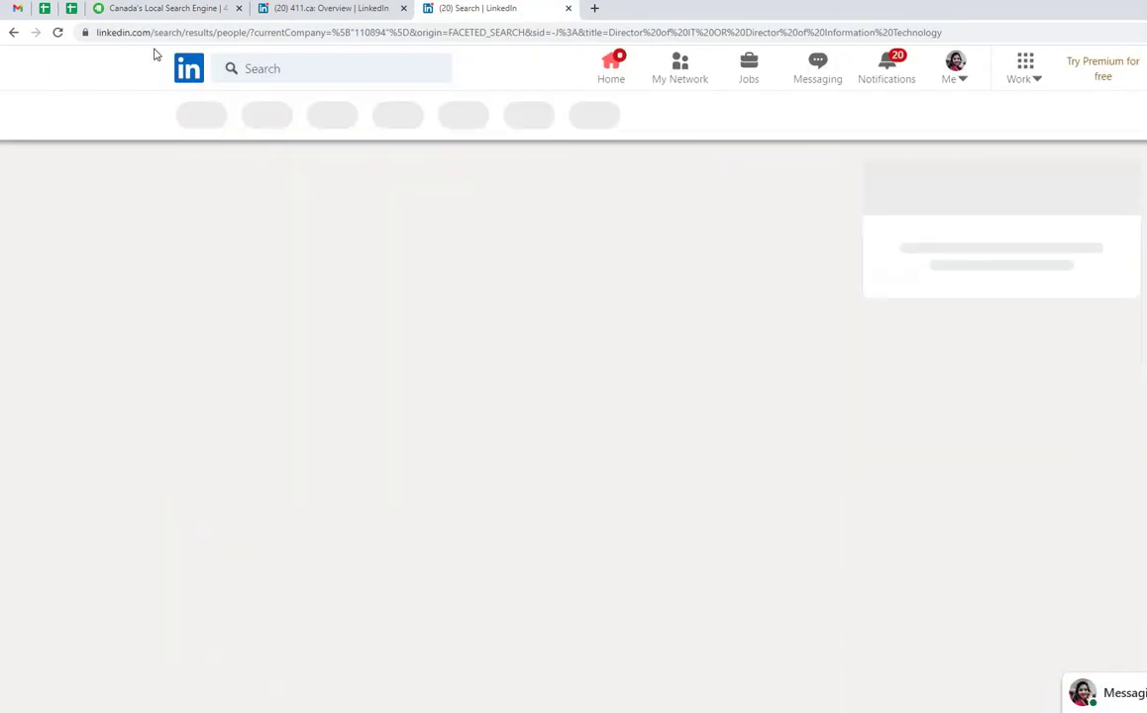
- Filter 411.ca's people by the A14 titles: Head of IT OR Head of Information Technology OR IT Administrator OR Information Technology Administrator
{"action": "left_click", "coordinate": [71, 9]}
{"action": "key", "text": "Down"}
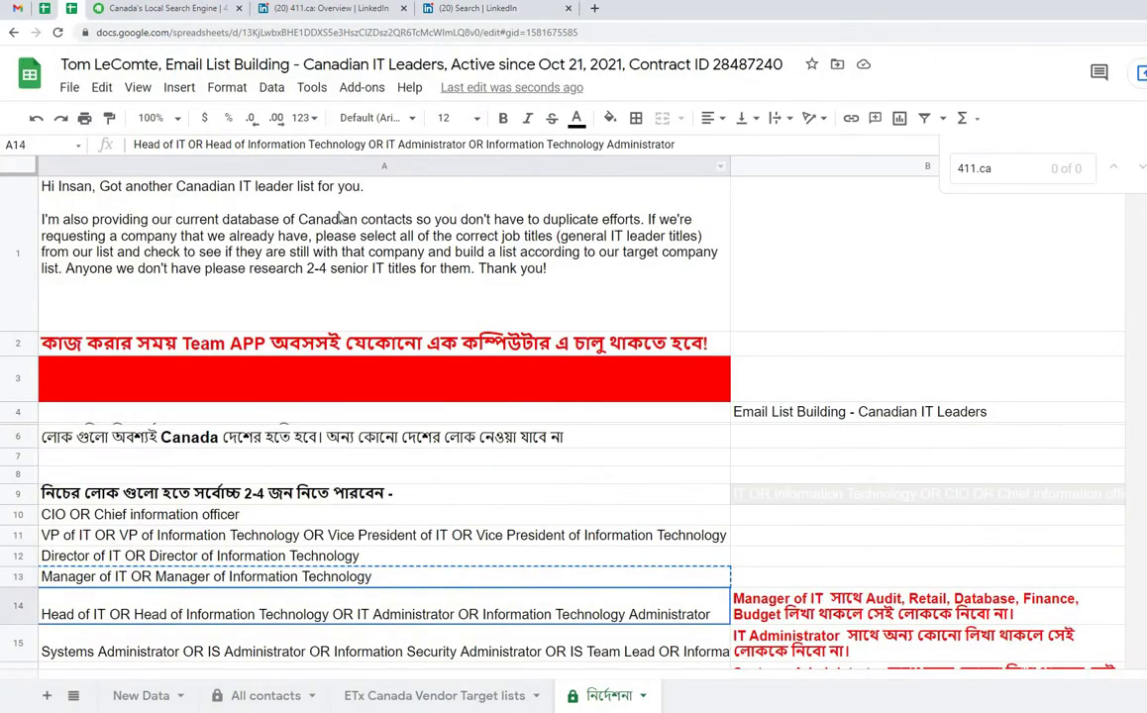
{"action": "left_click", "coordinate": [463, 10]}
{"action": "left_click", "coordinate": [460, 119]}
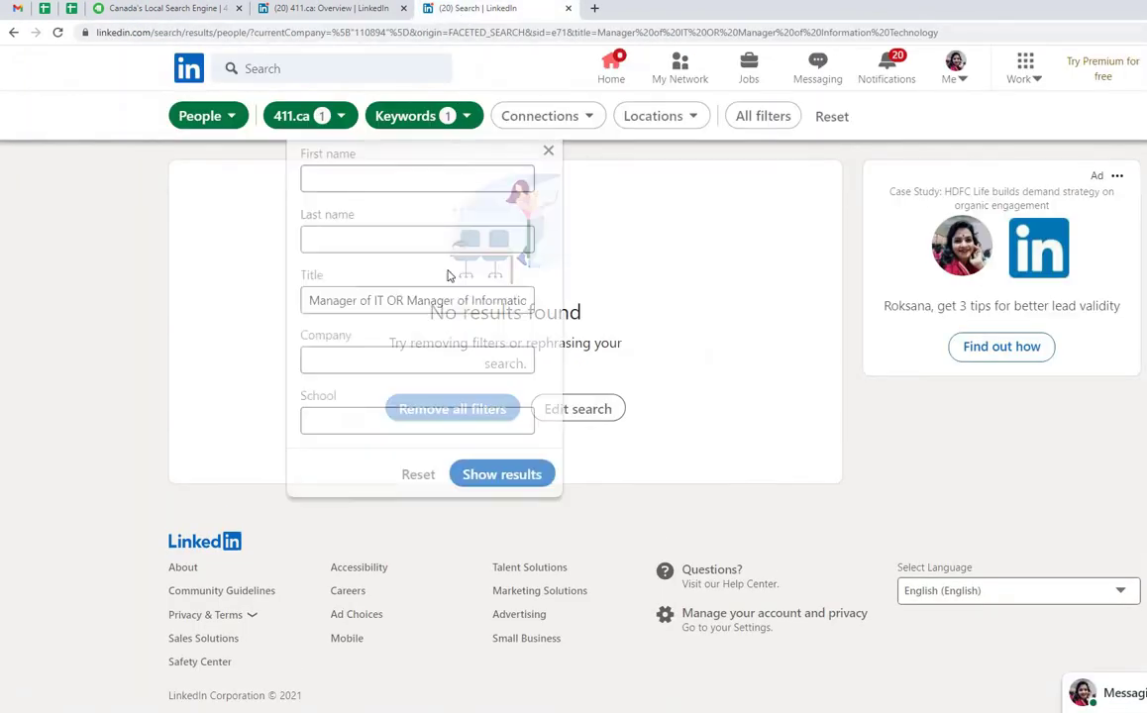
{"action": "left_click", "coordinate": [446, 297]}
{"action": "key", "text": "ctrl+a"}
{"action": "key", "text": "ctrl+v"}
{"action": "left_click", "coordinate": [489, 476]}
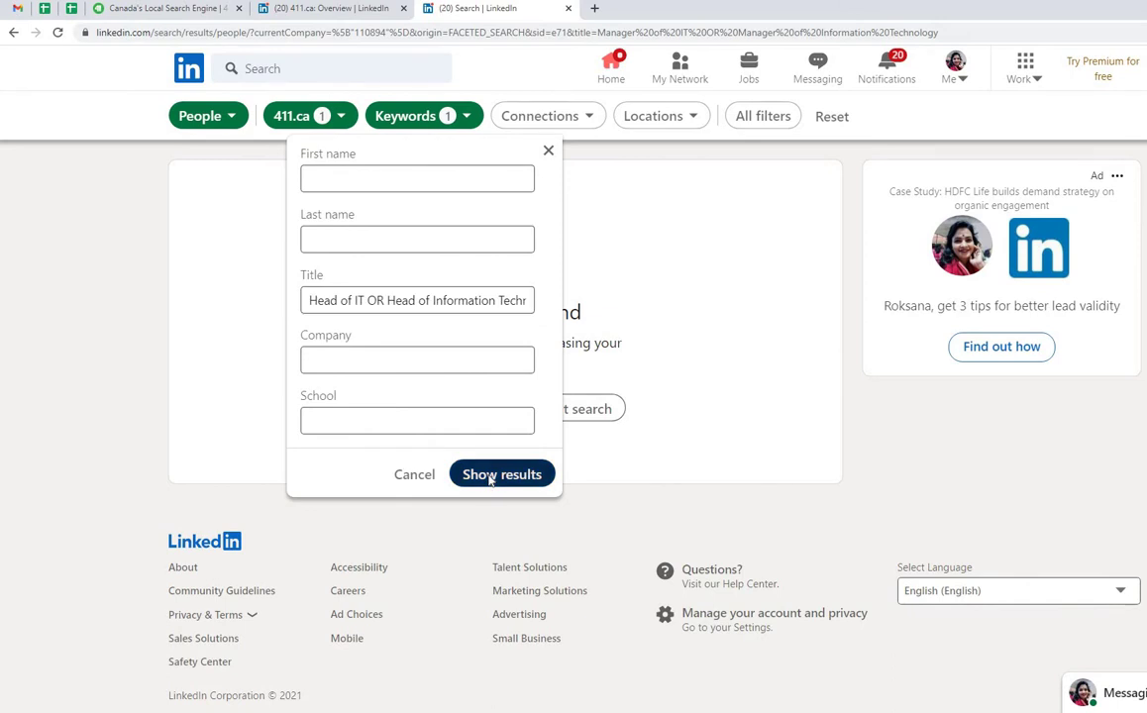
- Filter 411.ca's people by the A15 titles: Systems Administrator OR IS Administrator OR Information Security Administrator OR IS Team Lead OR Information Security Team Lead
{"action": "left_click", "coordinate": [69, 9]}
{"action": "left_click", "coordinate": [243, 637]}
{"action": "scroll", "coordinate": [335, 471], "scroll_direction": "down", "scroll_amount": 3}
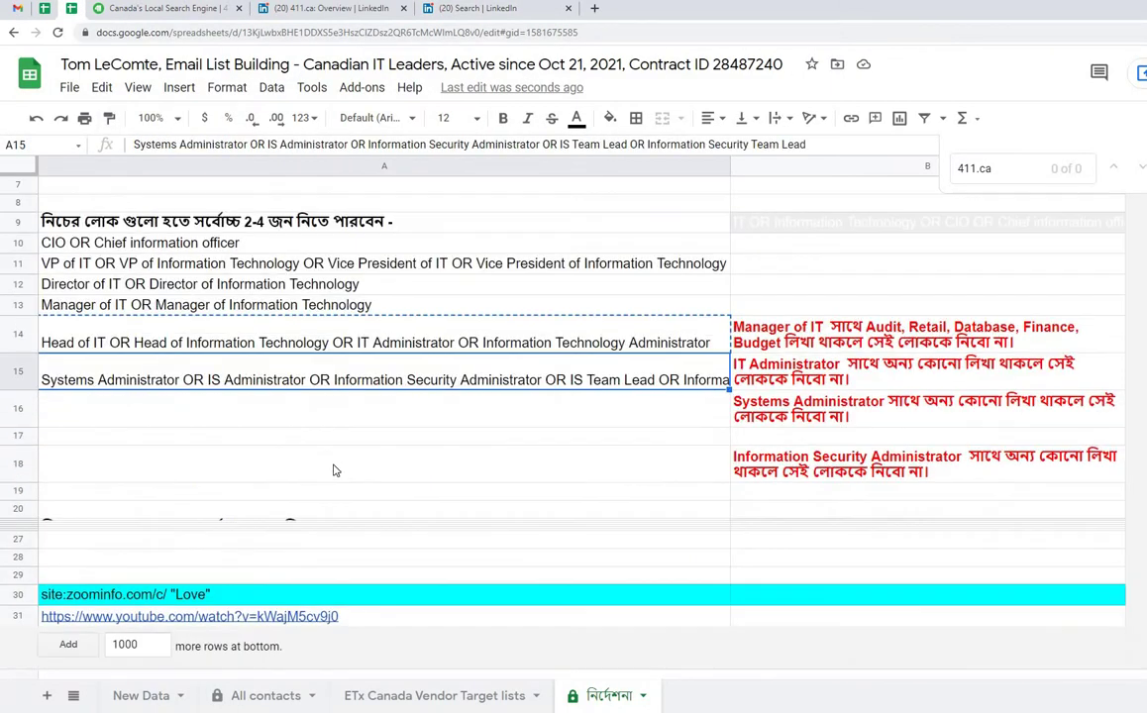
{"action": "left_click", "coordinate": [478, 9]}
{"action": "left_click", "coordinate": [466, 116]}
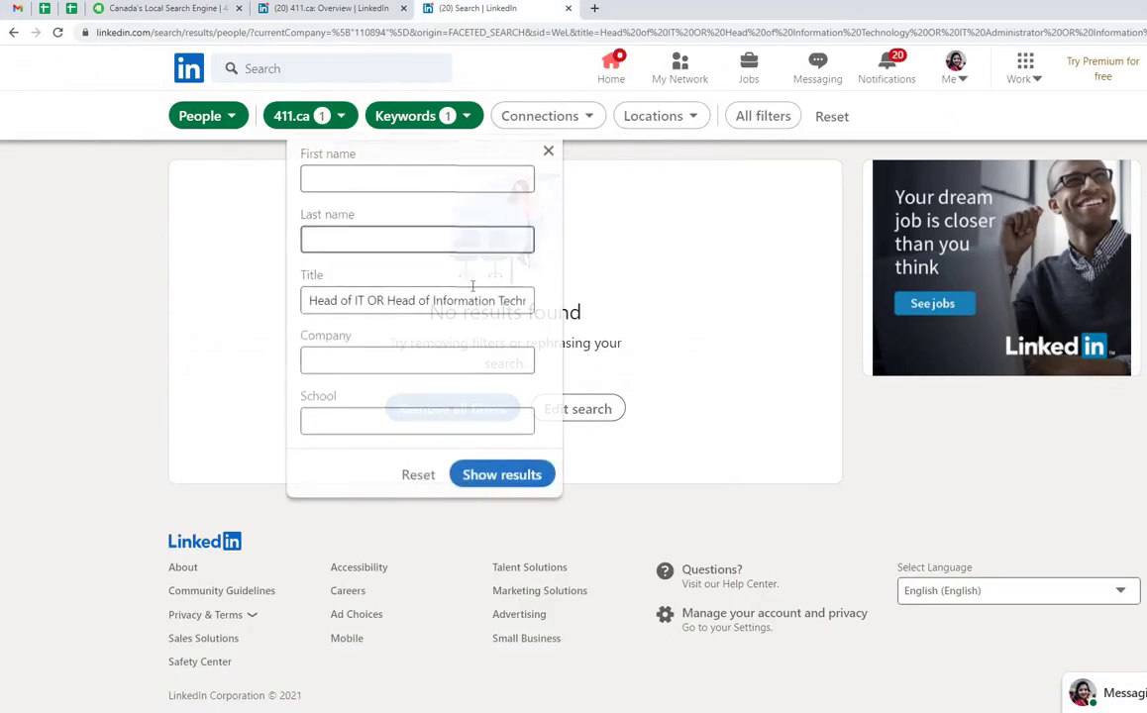
{"action": "left_click", "coordinate": [471, 299]}
{"action": "key", "text": "ctrl+a"}
{"action": "key", "text": "ctrl+v"}
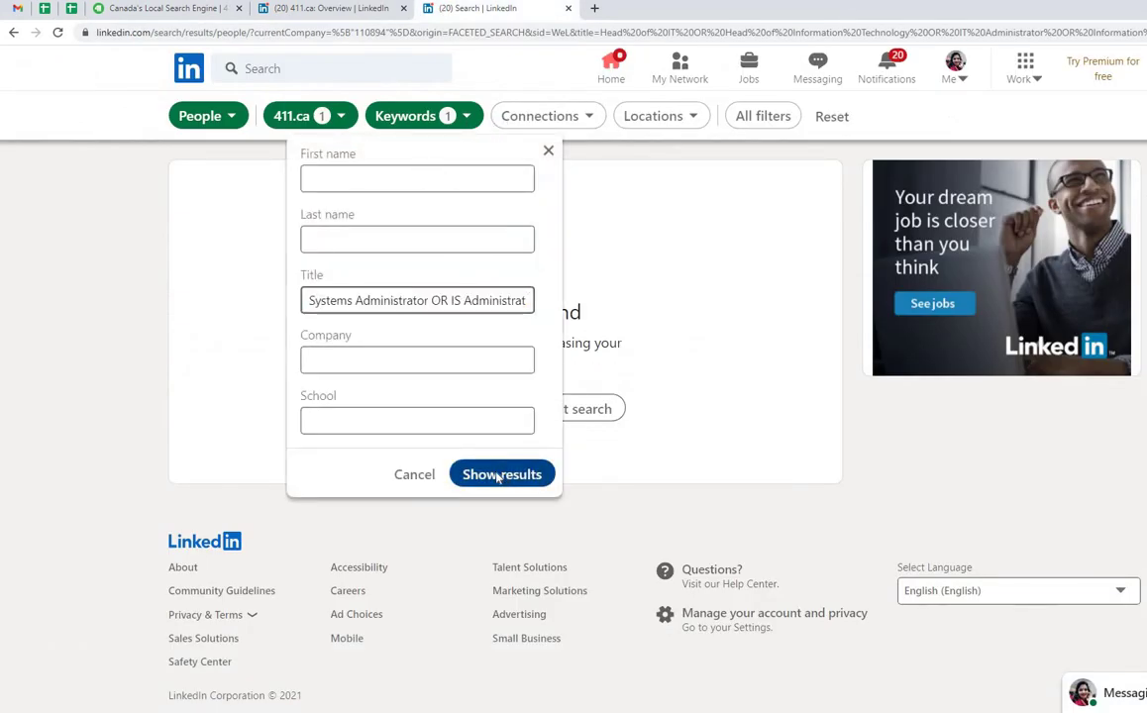
{"action": "left_click", "coordinate": [498, 477]}
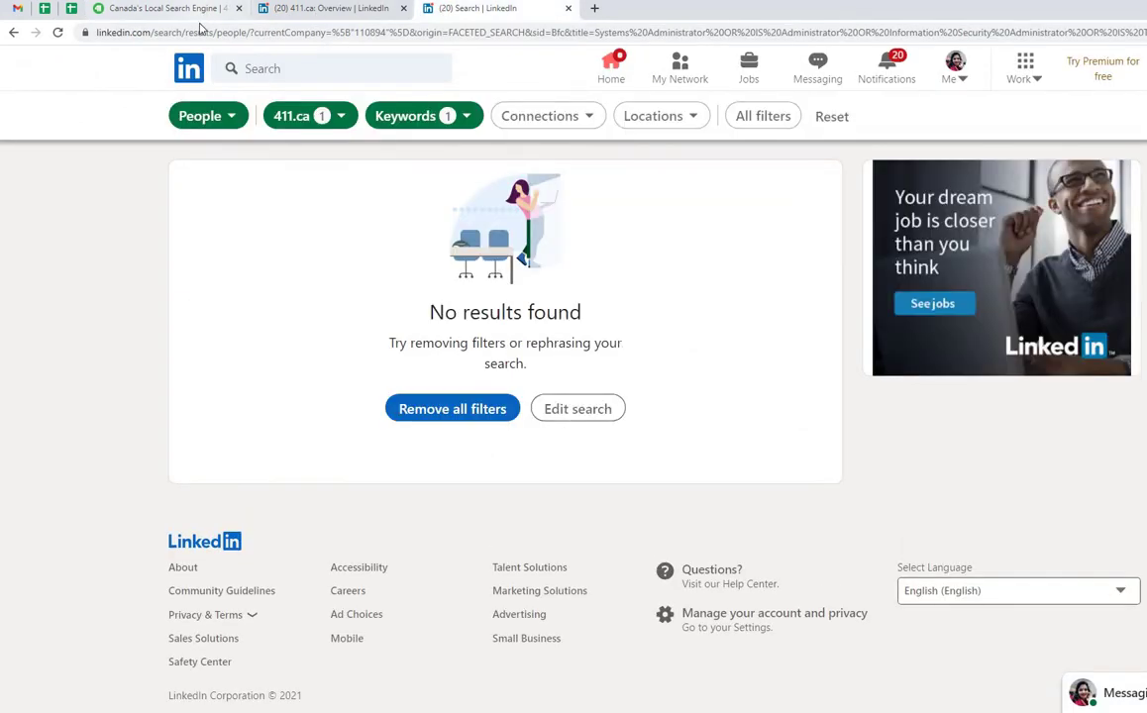
- Examine the footer links and the site menu on the 411.ca homepage, and return to the LinkedIn search
{"action": "left_click", "coordinate": [164, 9]}
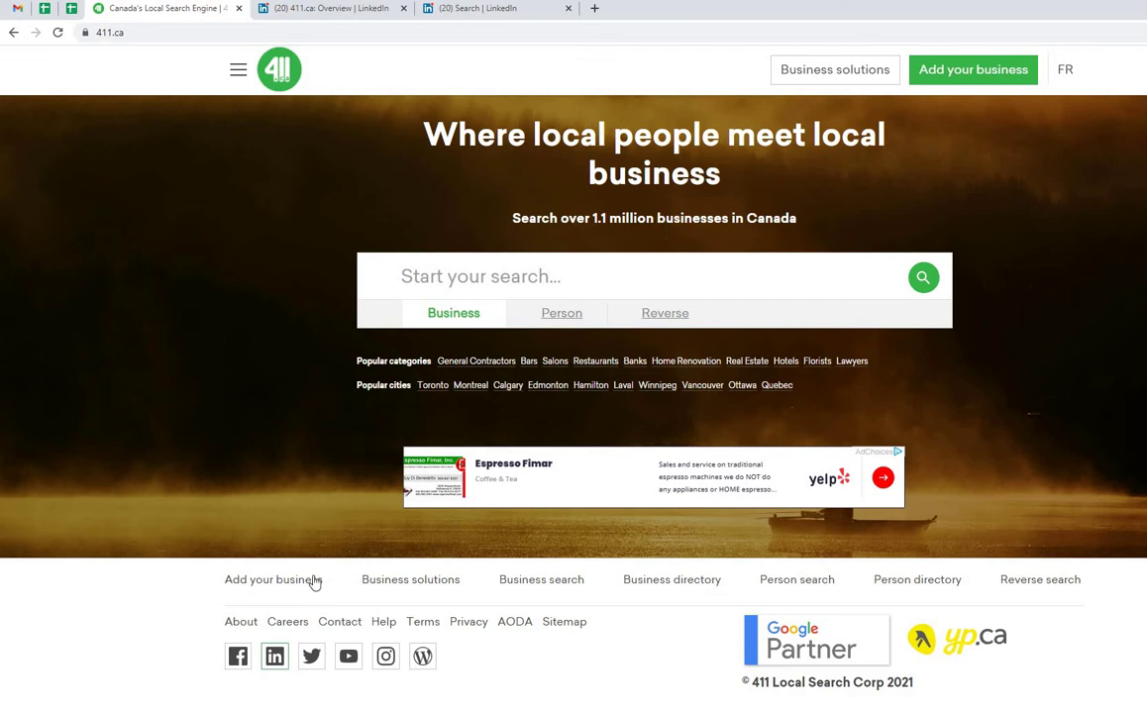
{"action": "left_click", "coordinate": [280, 588]}
{"action": "left_click", "coordinate": [918, 581]}
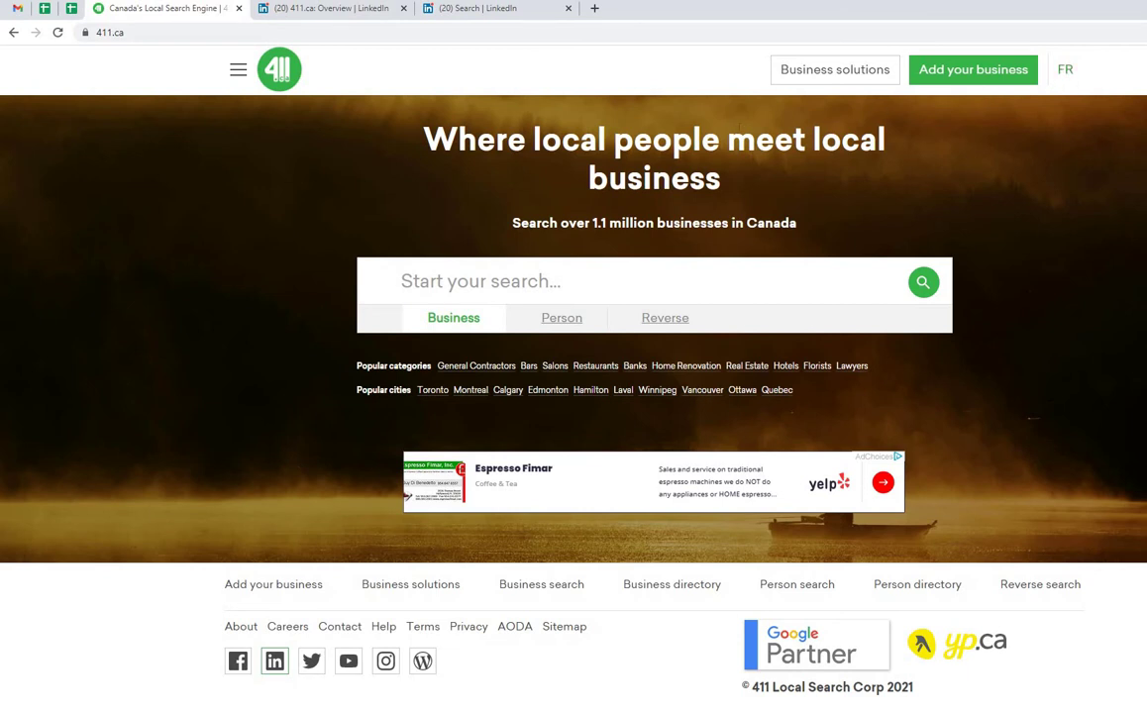
{"action": "left_click", "coordinate": [237, 71]}
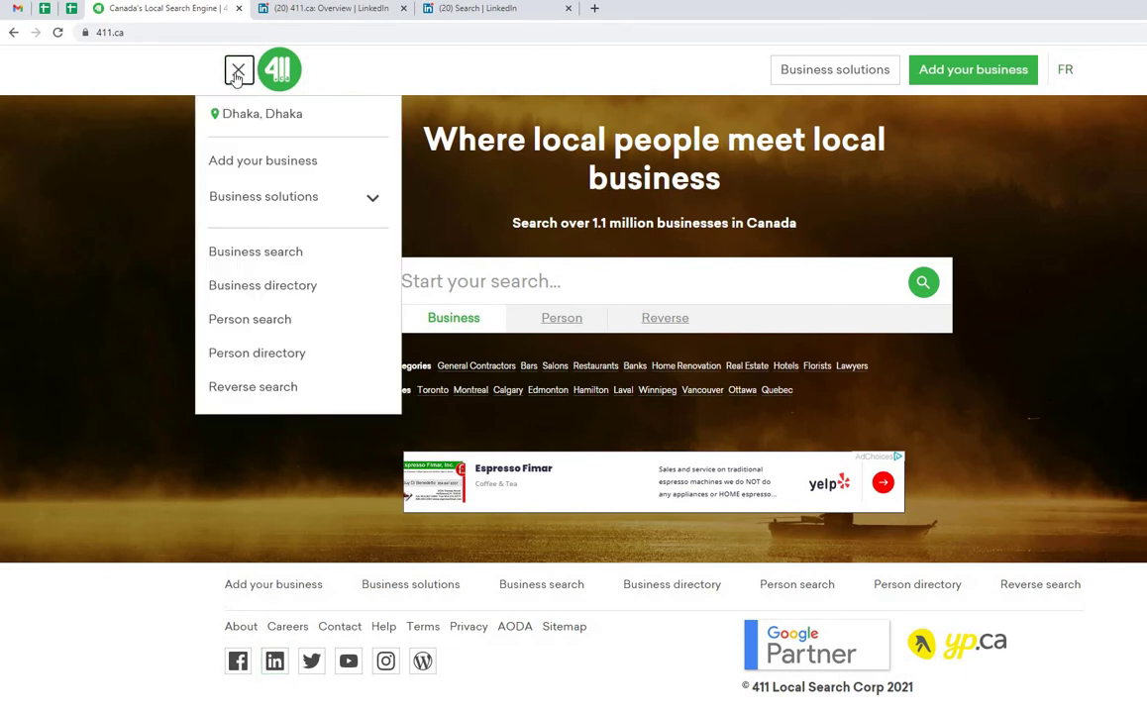
{"action": "left_click", "coordinate": [491, 10]}
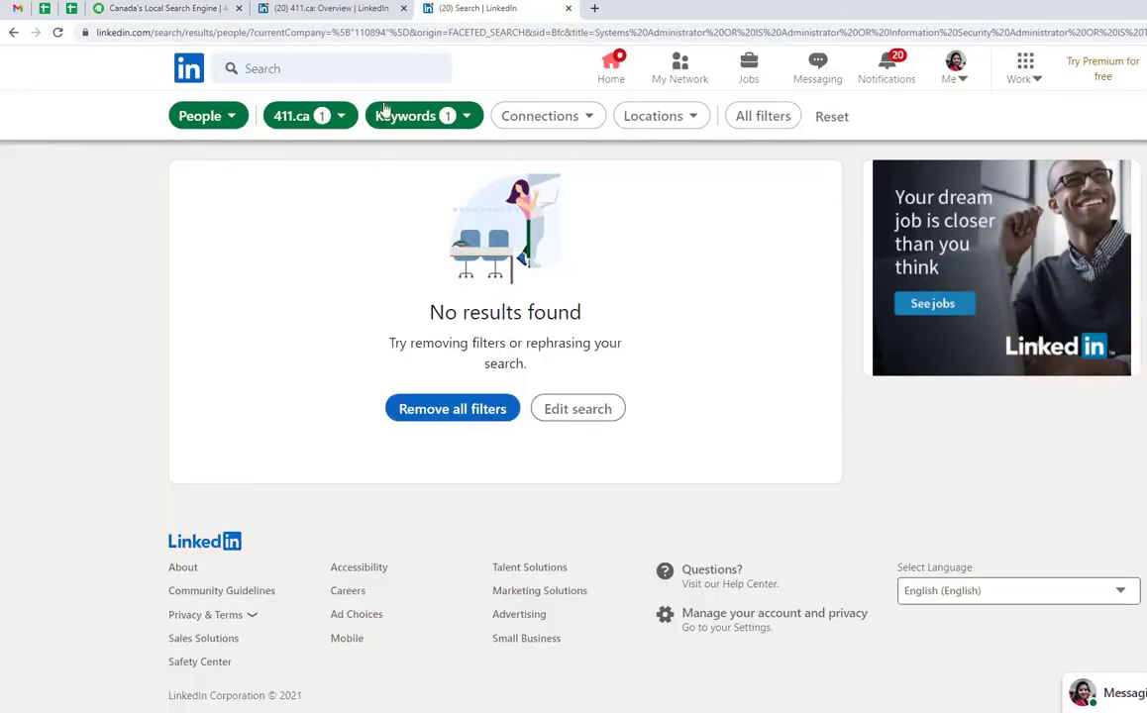
- Copy the A11 titles into the LinkedIn tab's address bar and trim the text to begin with IT OR Information Technology
{"action": "left_click", "coordinate": [70, 10]}
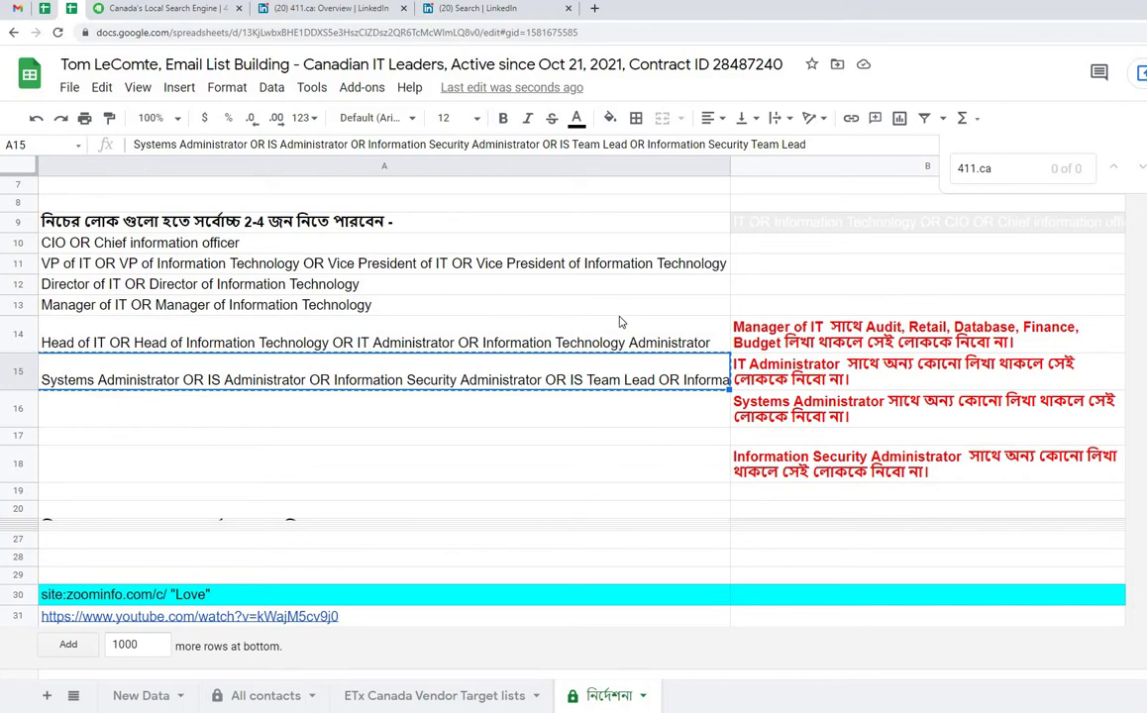
{"action": "left_click", "coordinate": [287, 267]}
{"action": "left_click", "coordinate": [447, 10]}
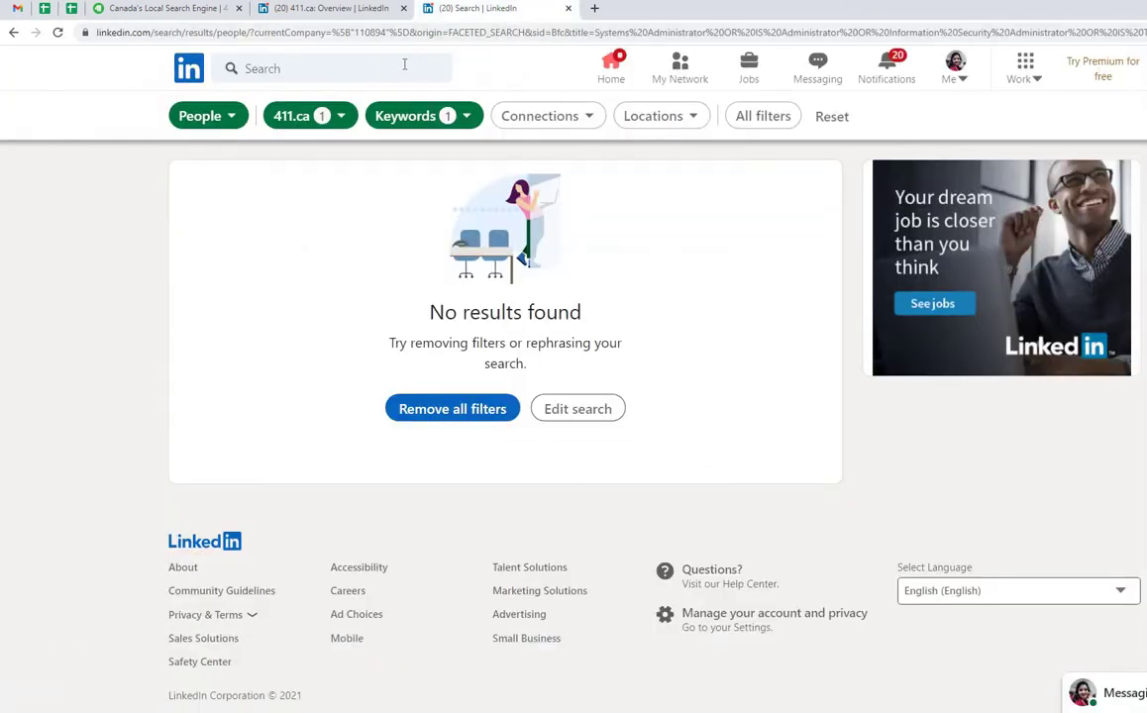
{"action": "left_click", "coordinate": [356, 40]}
{"action": "key", "text": "ctrl+v"}
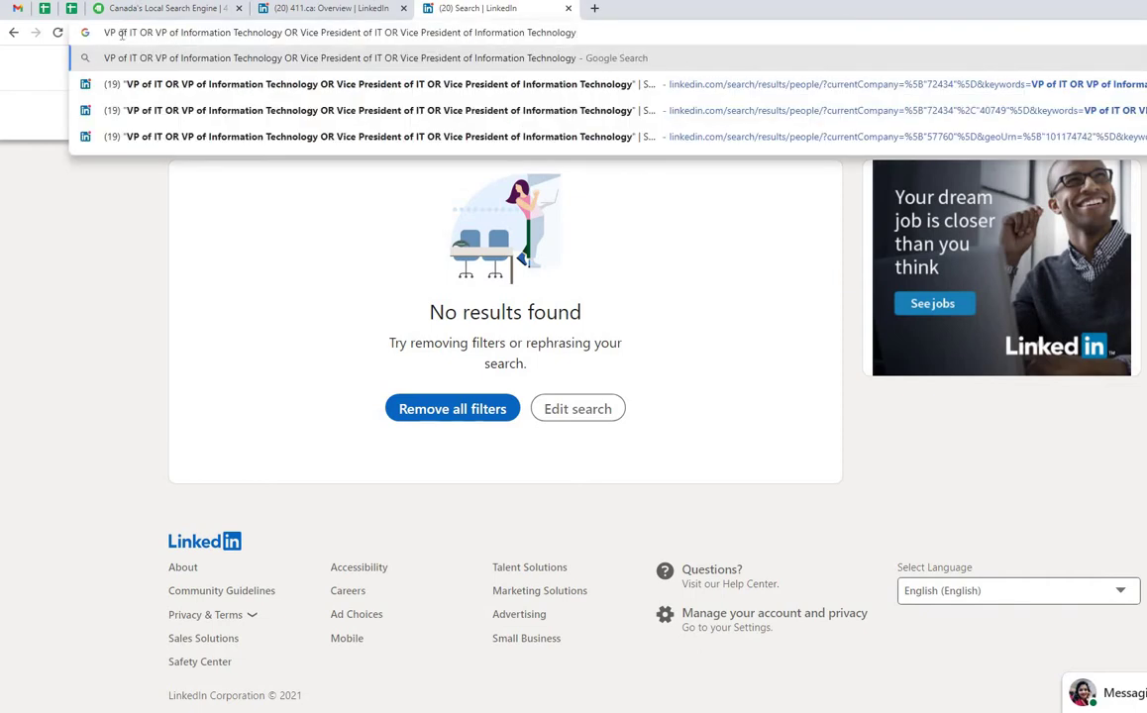
{"action": "key", "text": "shift+Home"}
{"action": "key", "text": "BackSpace"}
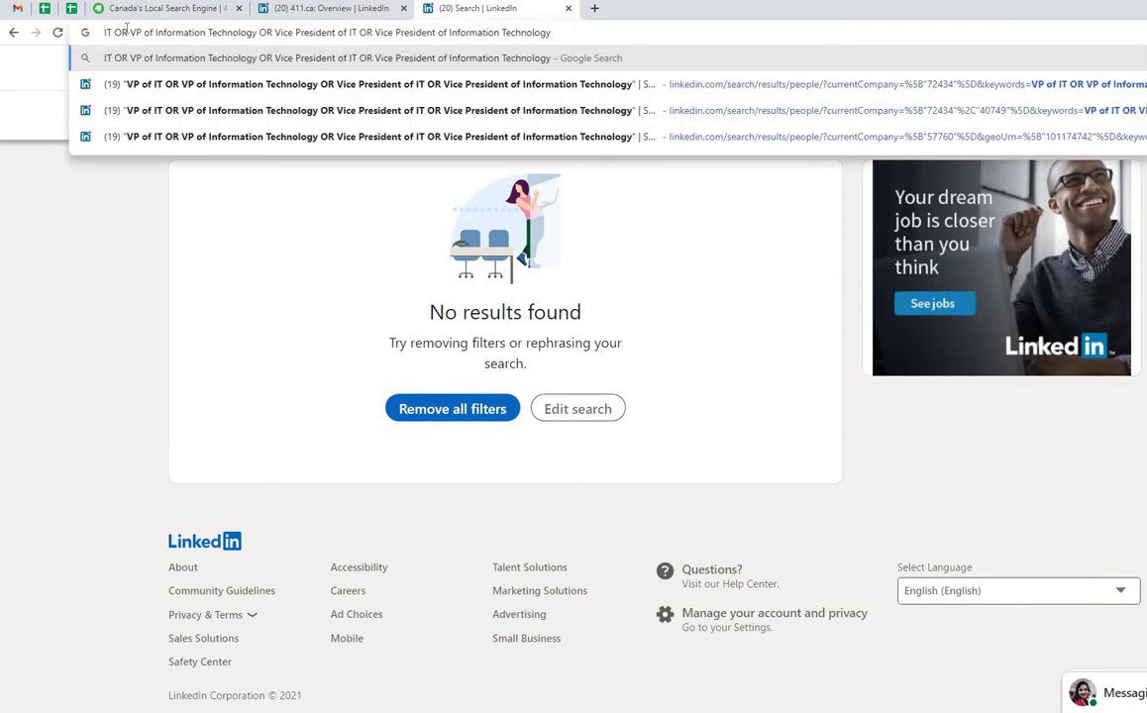
{"action": "double_click", "coordinate": [137, 34]}
{"action": "key", "text": "BackSpace"}
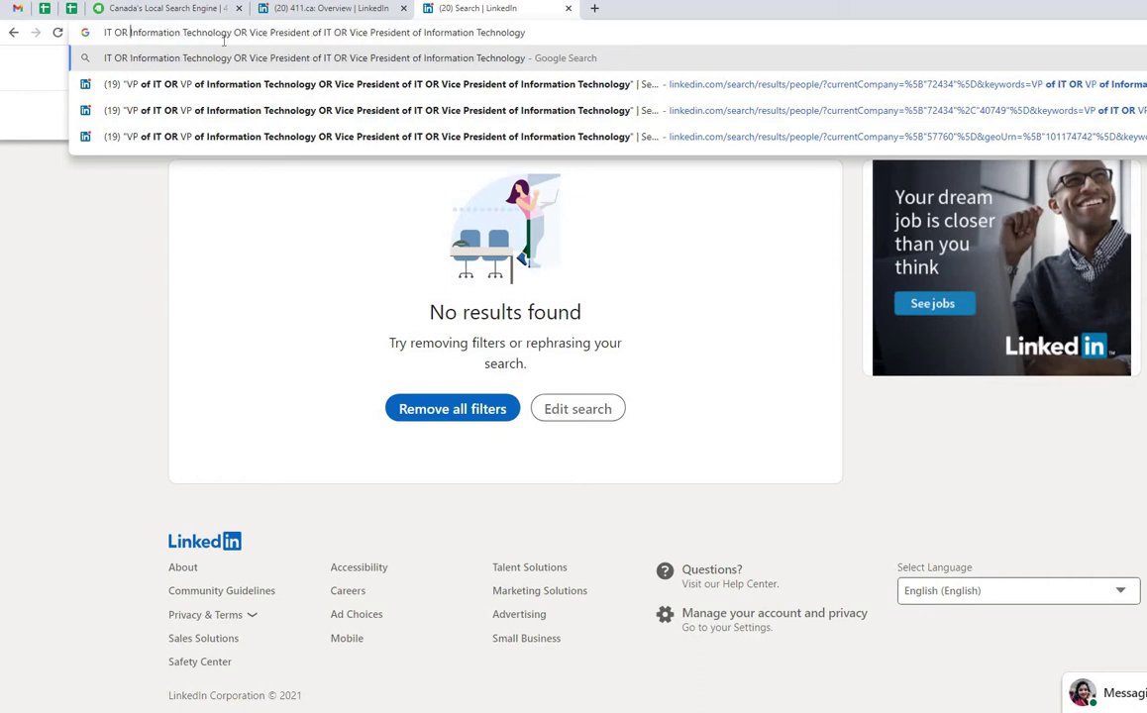
{"action": "left_click", "coordinate": [469, 138]}
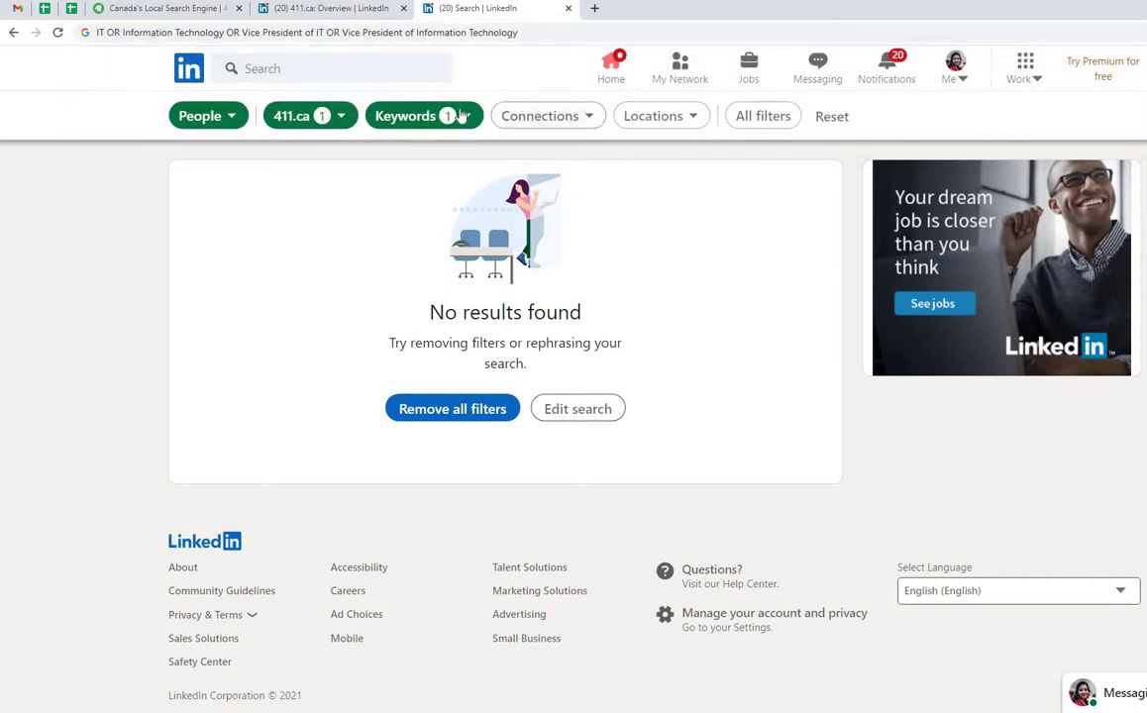
- Filter 411.ca's people by the title IT OR Information Technology
{"action": "left_click", "coordinate": [464, 115]}
{"action": "triple_click", "coordinate": [487, 304]}
{"action": "type", "text": "IT OR Information Technology"}
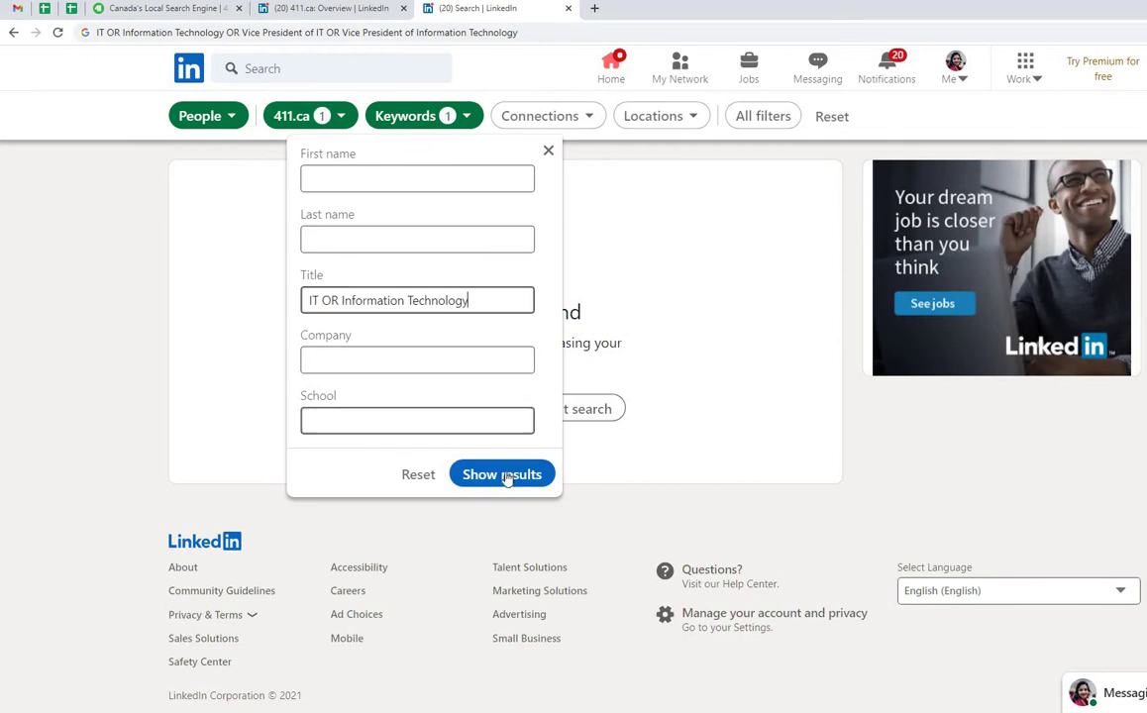
{"action": "left_click", "coordinate": [502, 476]}
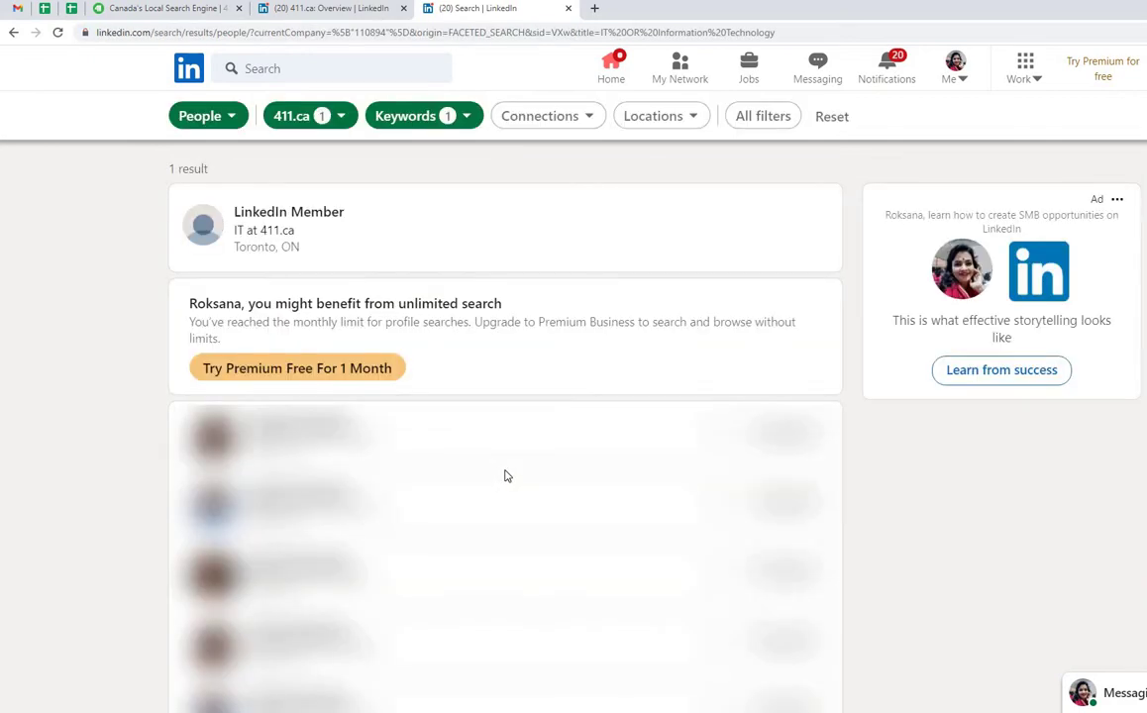
- In the ETx Canada Vendor Target lists sheet, copy the researcher's name from the 407ETR row down to the 411.ca row
{"action": "left_click", "coordinate": [73, 9]}
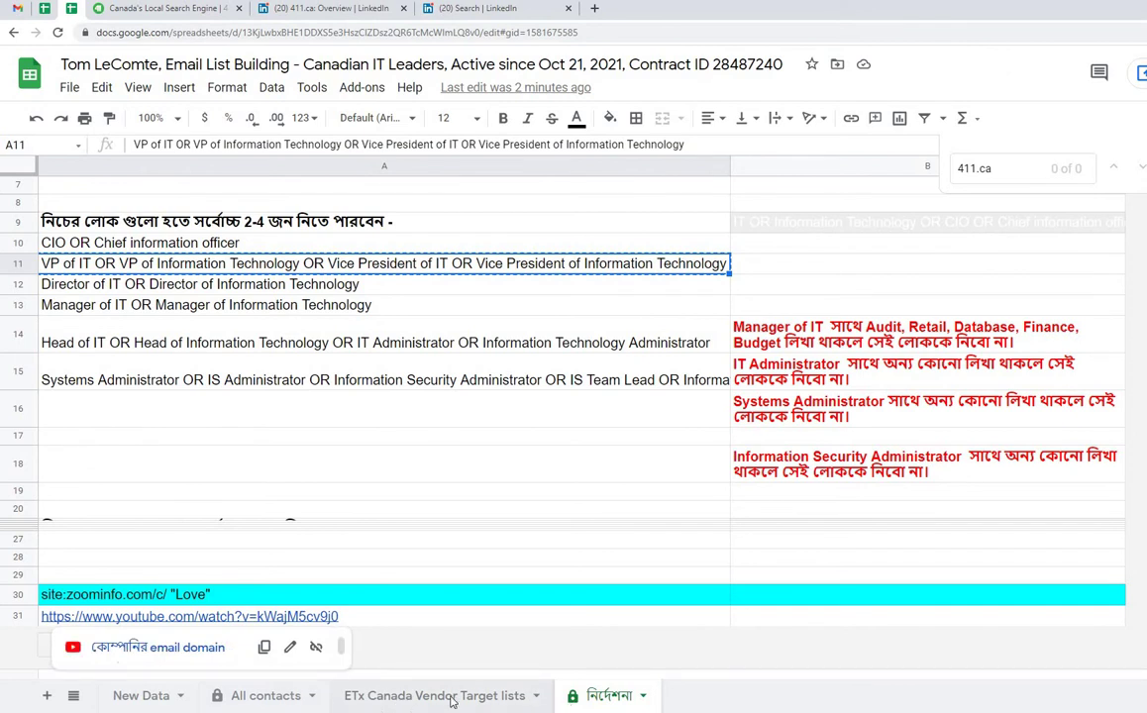
{"action": "left_click", "coordinate": [452, 696]}
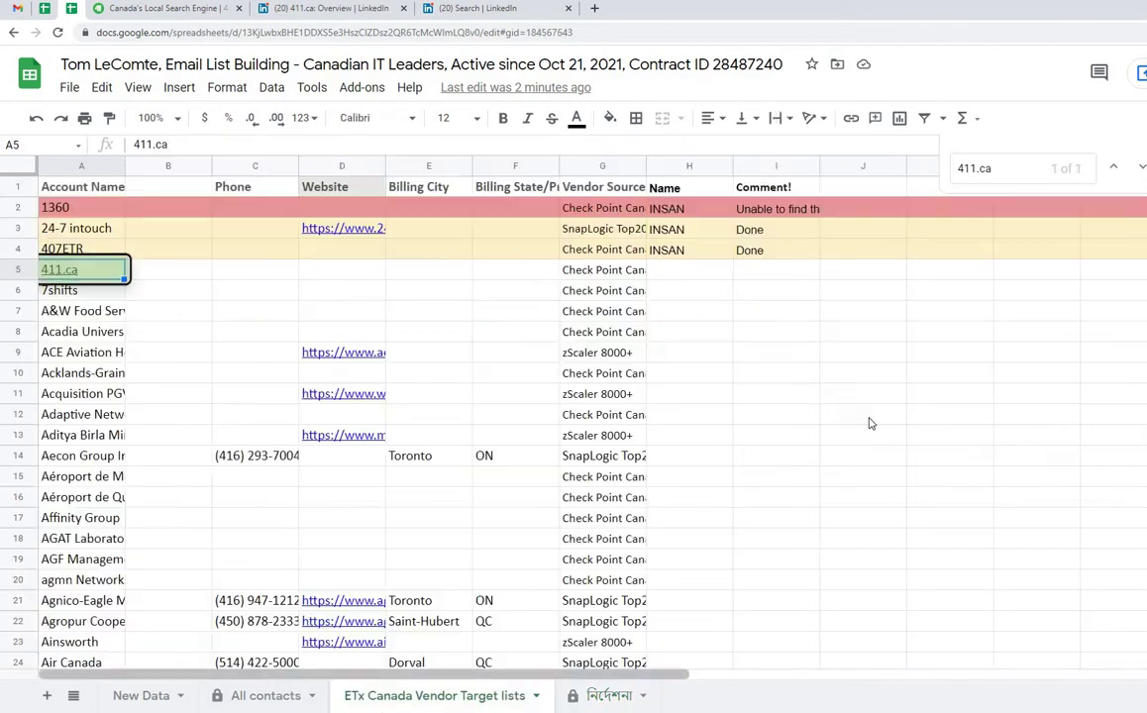
{"action": "left_click", "coordinate": [694, 255]}
{"action": "left_click_drag", "start_coordinate": [729, 265], "coordinate": [729, 269]}
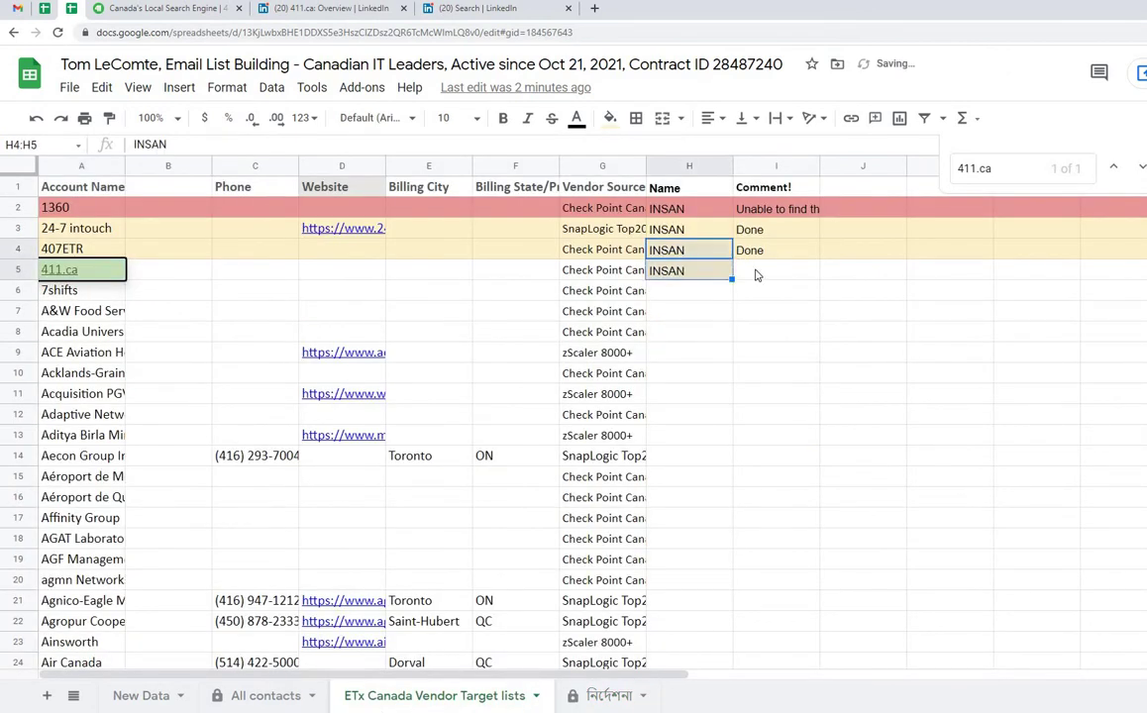
- Enter the comment "NO IT OR Information Technology related person found." for 411.ca in I5
{"action": "double_click", "coordinate": [756, 269]}
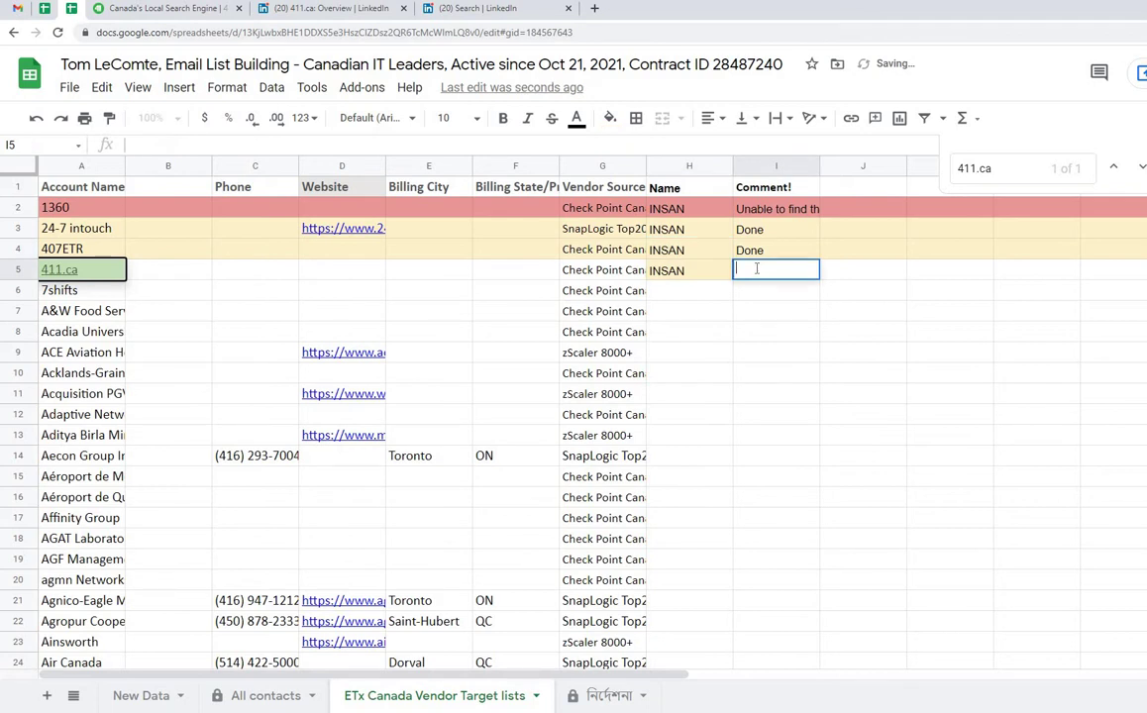
{"action": "type", "text": "NO"}
{"action": "type", "text": "IT OR Information Technology"}
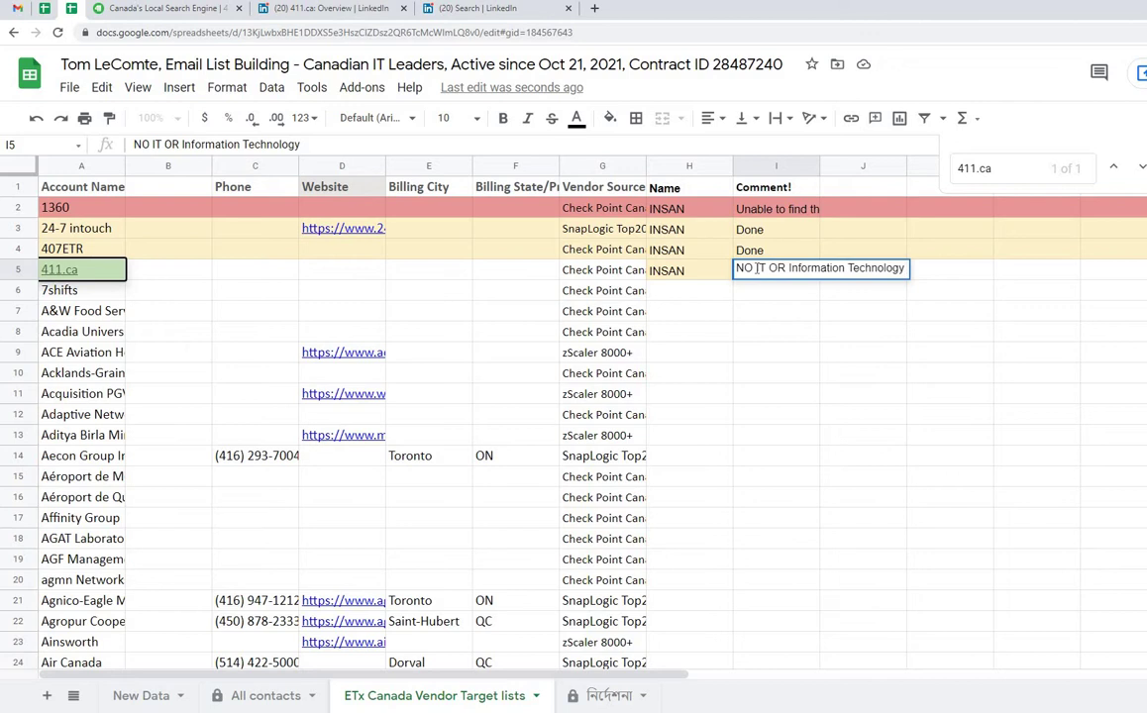
{"action": "type", "text": "related"}
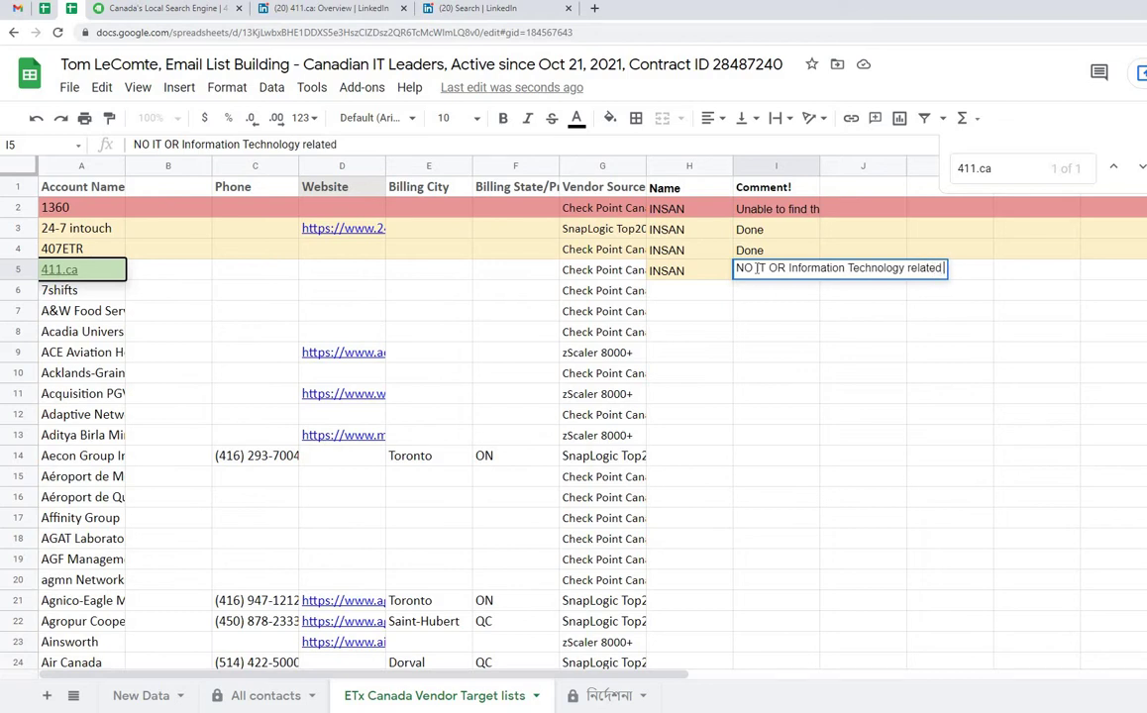
{"action": "type", "text": "person"}
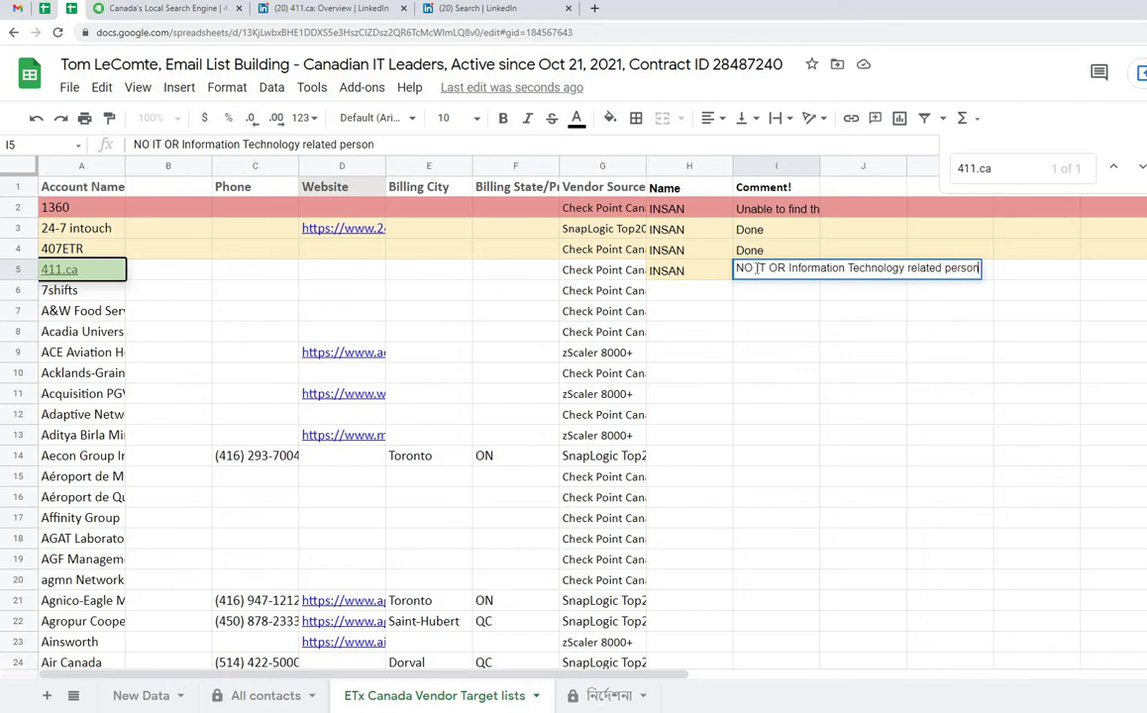
{"action": "type", "text": " found"}
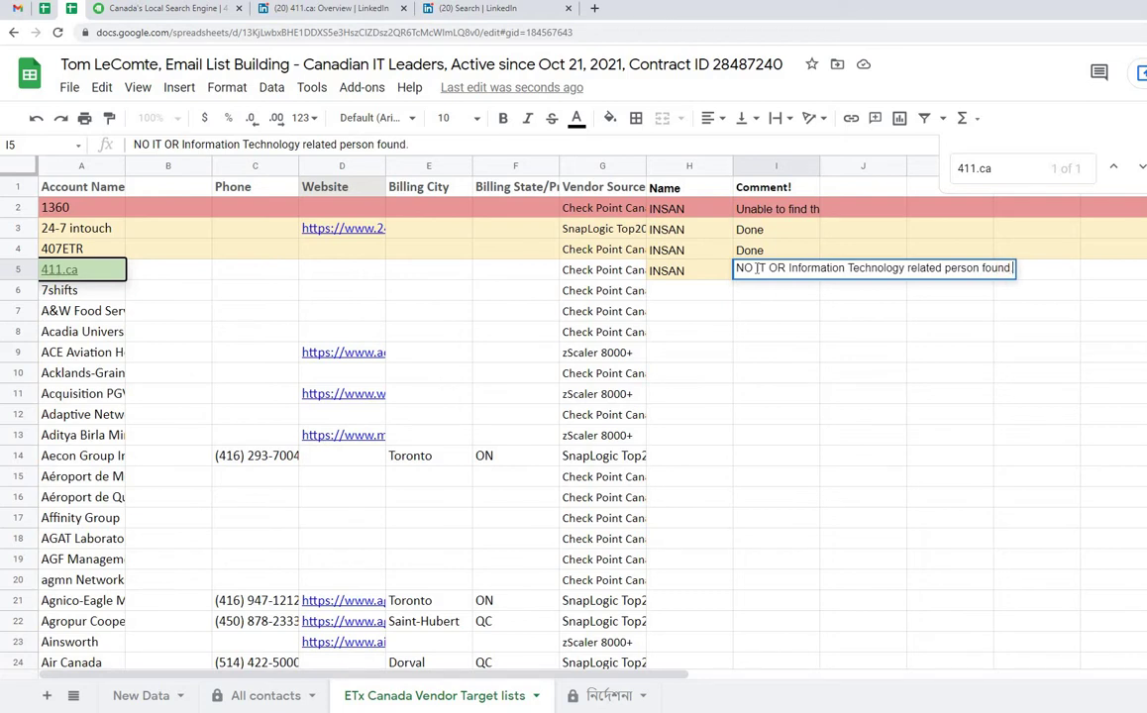
{"action": "type", "text": "."}
{"action": "left_click", "coordinate": [755, 359]}
- Shade the entire 411.ca row light yellow like the completed rows above it
{"action": "left_click", "coordinate": [19, 270]}
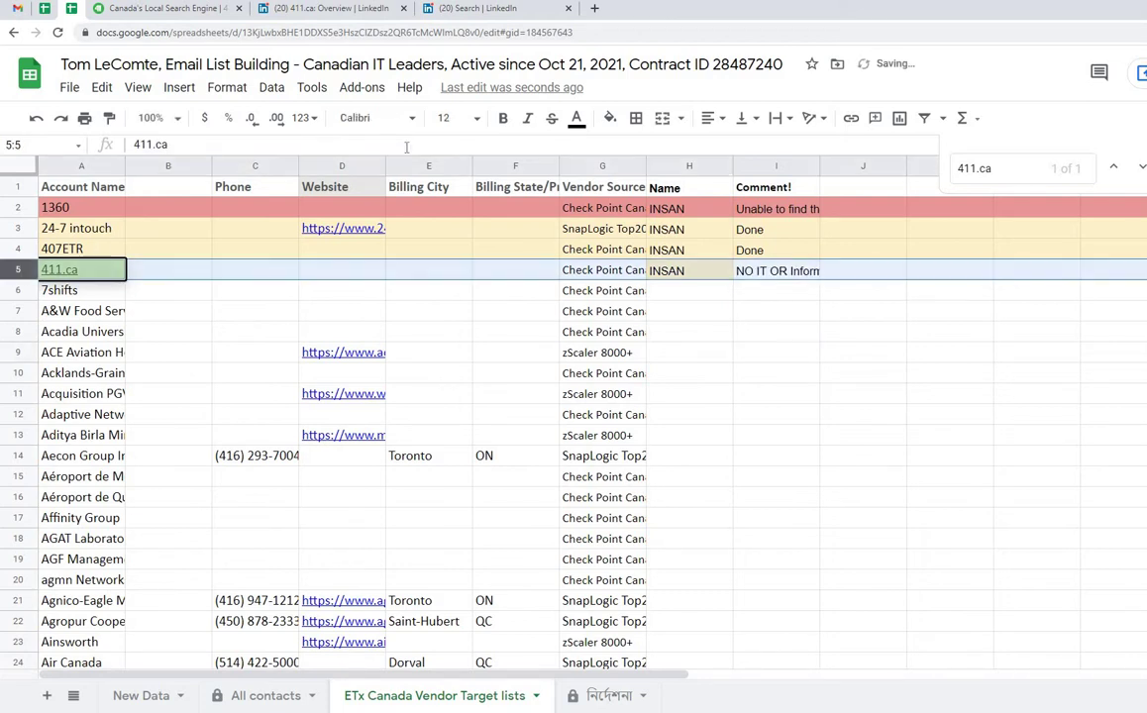
{"action": "left_click", "coordinate": [610, 118]}
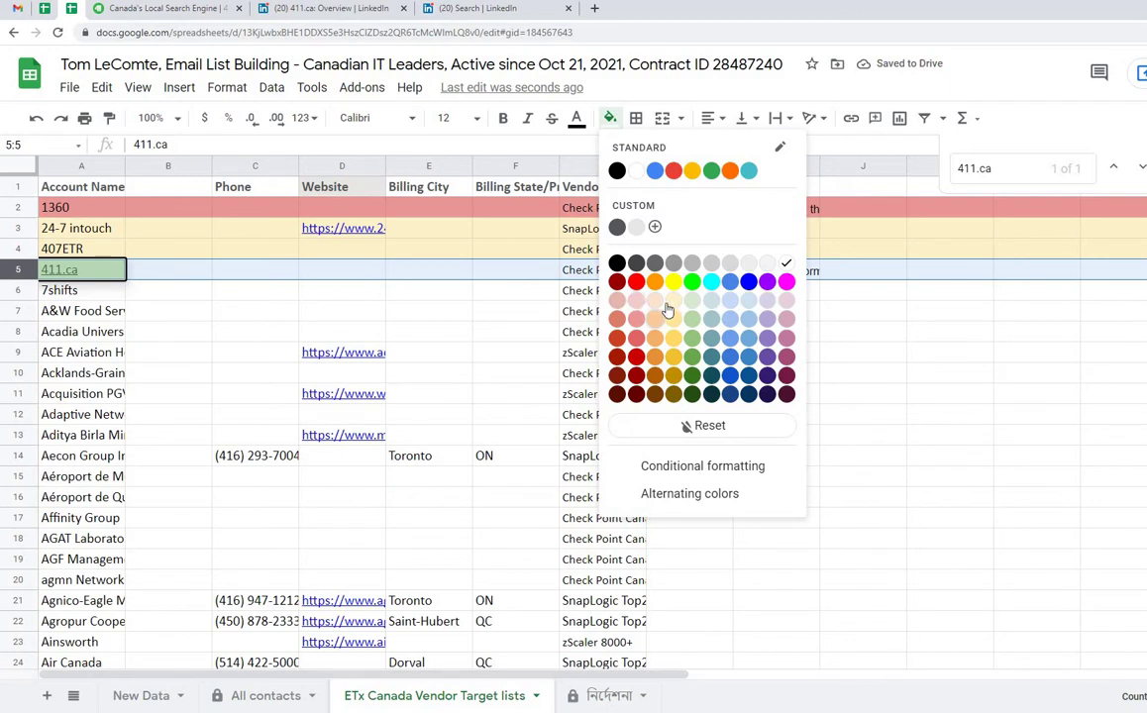
{"action": "left_click", "coordinate": [673, 301]}
- Copy the next account name, 7shifts, and search for it in the target list and the All contacts sheet
{"action": "left_click", "coordinate": [83, 297]}
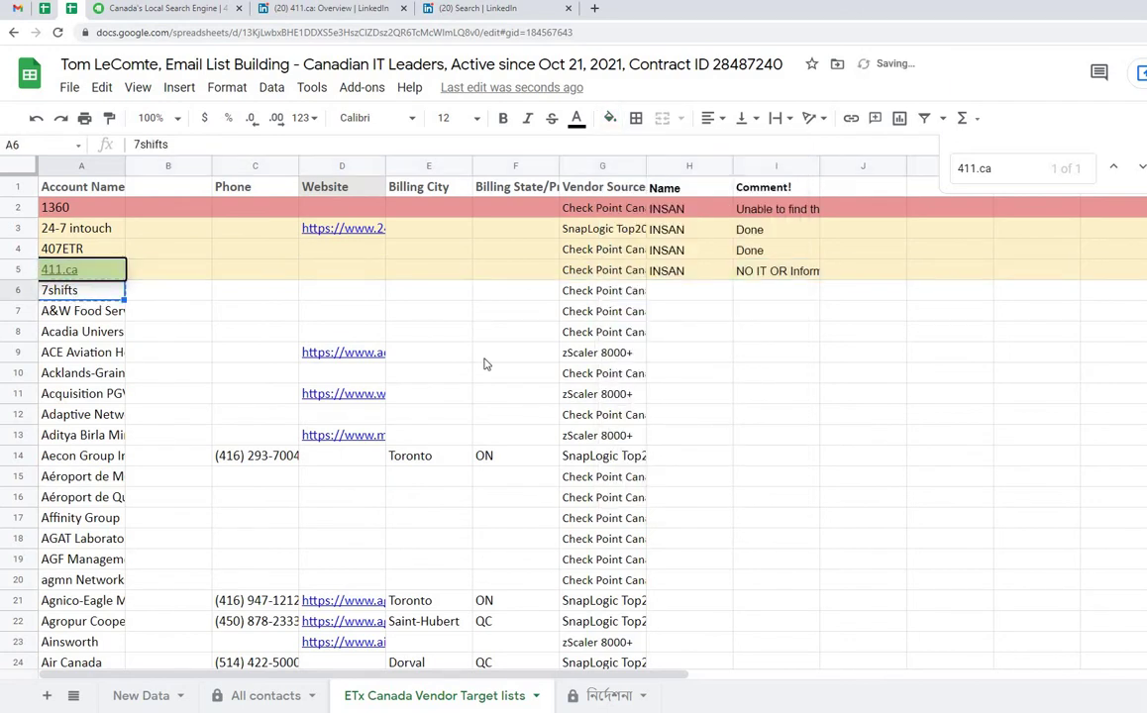
{"action": "key", "text": "ctrl+f"}
{"action": "type", "text": "7shifts"}
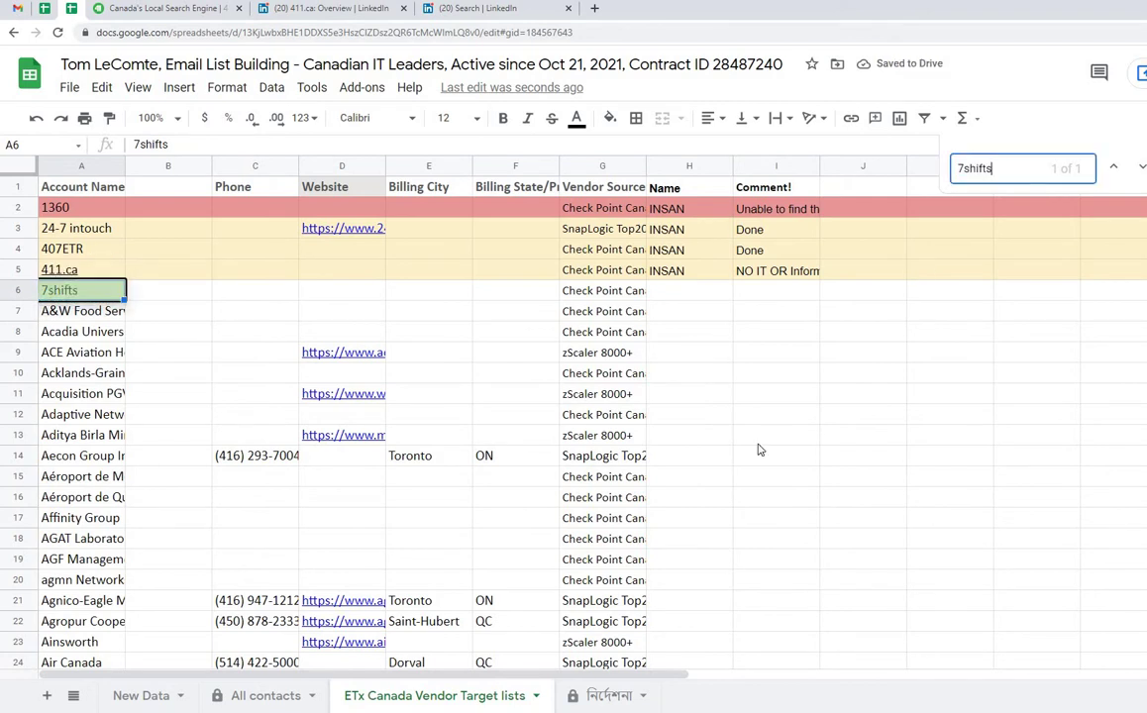
{"action": "left_click", "coordinate": [272, 705]}
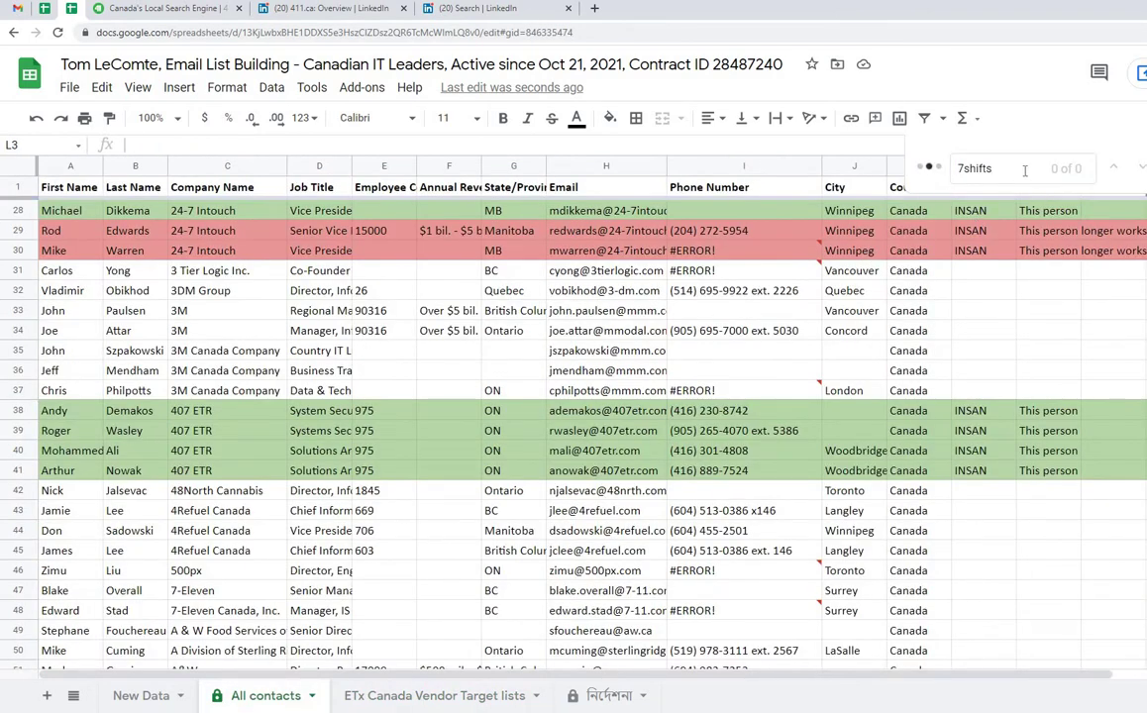
{"action": "left_click", "coordinate": [1026, 169]}
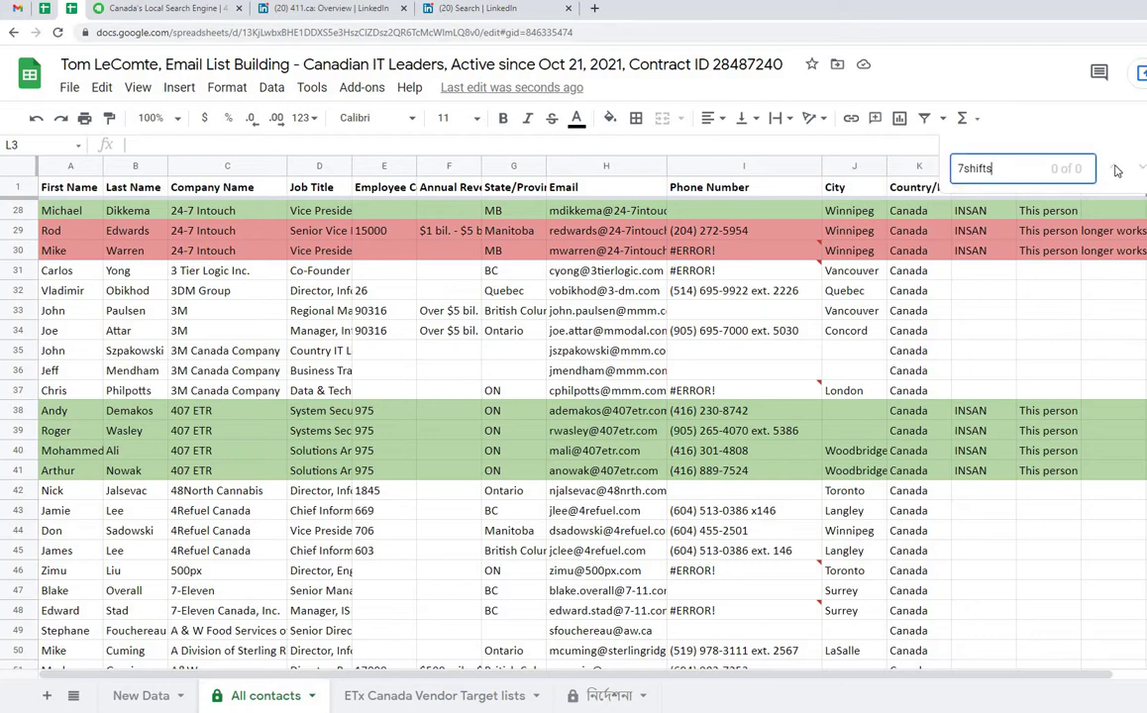
- Search Google for 7shifts in the 411.ca website's tab and close the two old LinkedIn tabs
{"action": "left_click", "coordinate": [206, 12]}
{"action": "key", "text": "ctrl+l"}
{"action": "type", "text": "7shifts"}
{"action": "key", "text": "Return"}
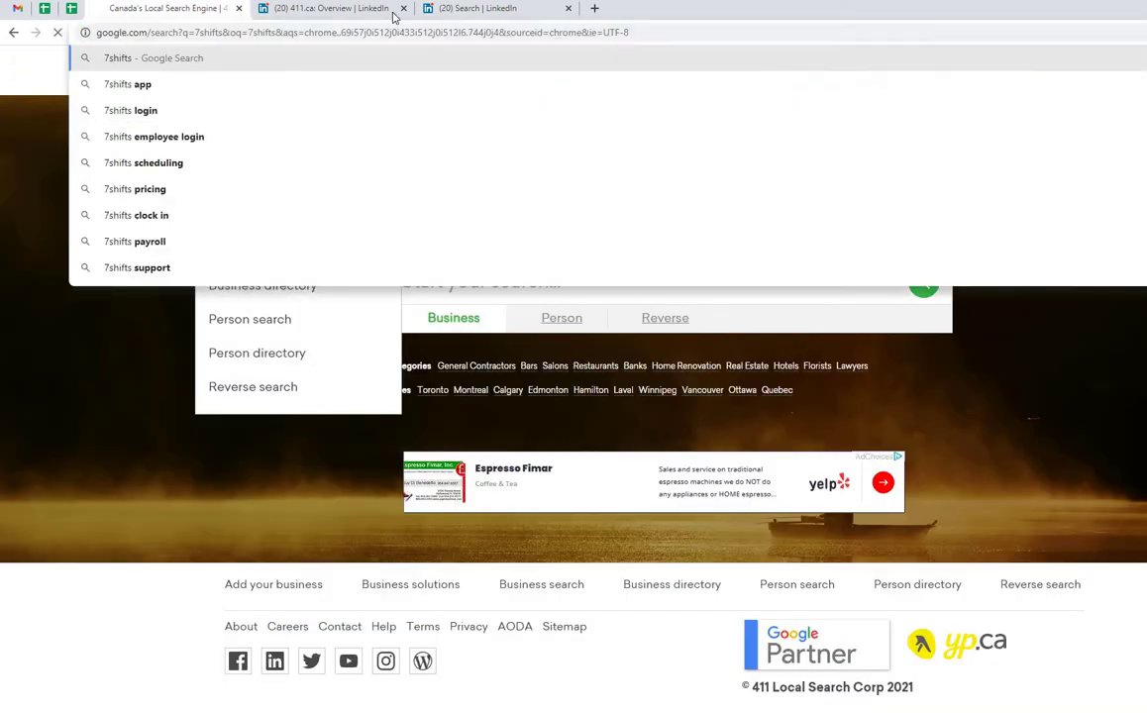
{"action": "left_click", "coordinate": [404, 8]}
{"action": "left_click", "coordinate": [404, 8]}
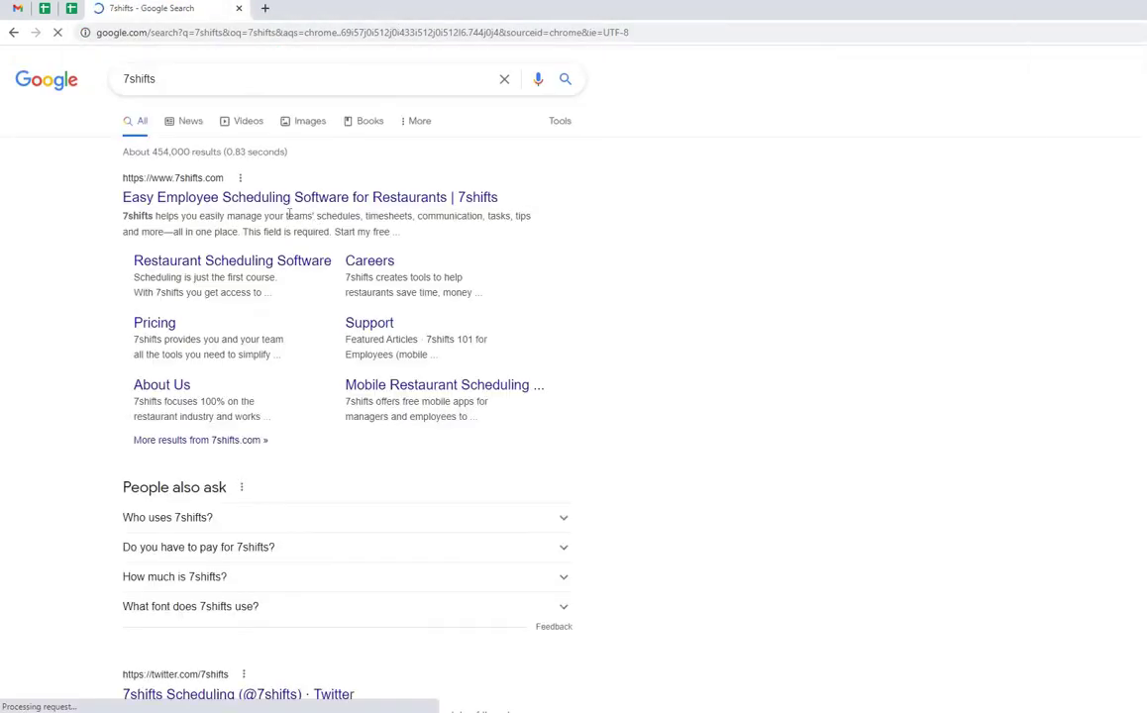
- Open 7shifts.com from the search results and examine its homepage and the contact details in the footer
{"action": "key", "text": "ctrl+f"}
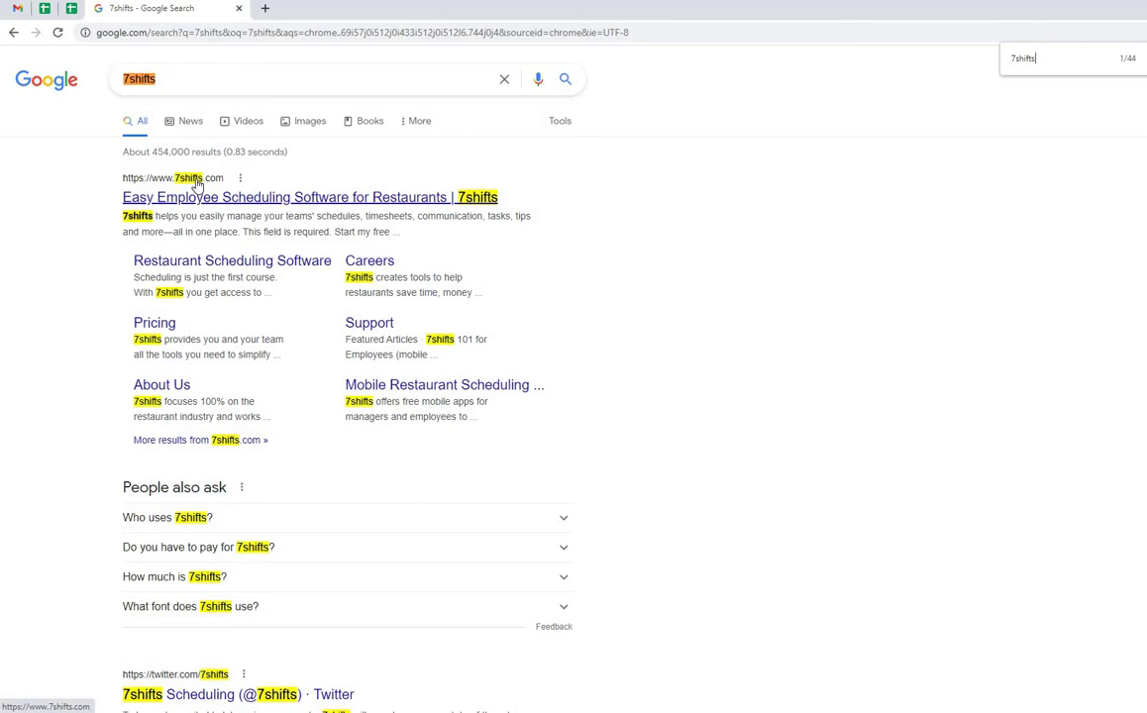
{"action": "left_click", "coordinate": [197, 184]}
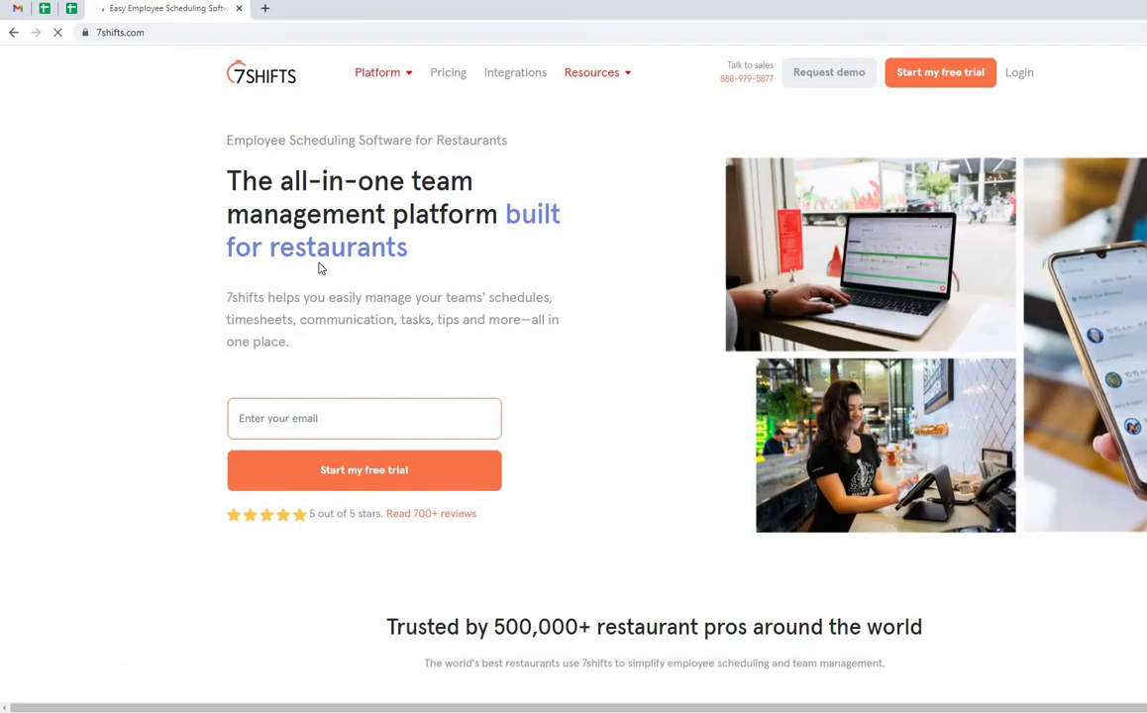
{"action": "scroll", "coordinate": [404, 284], "scroll_direction": "down", "scroll_amount": 20}
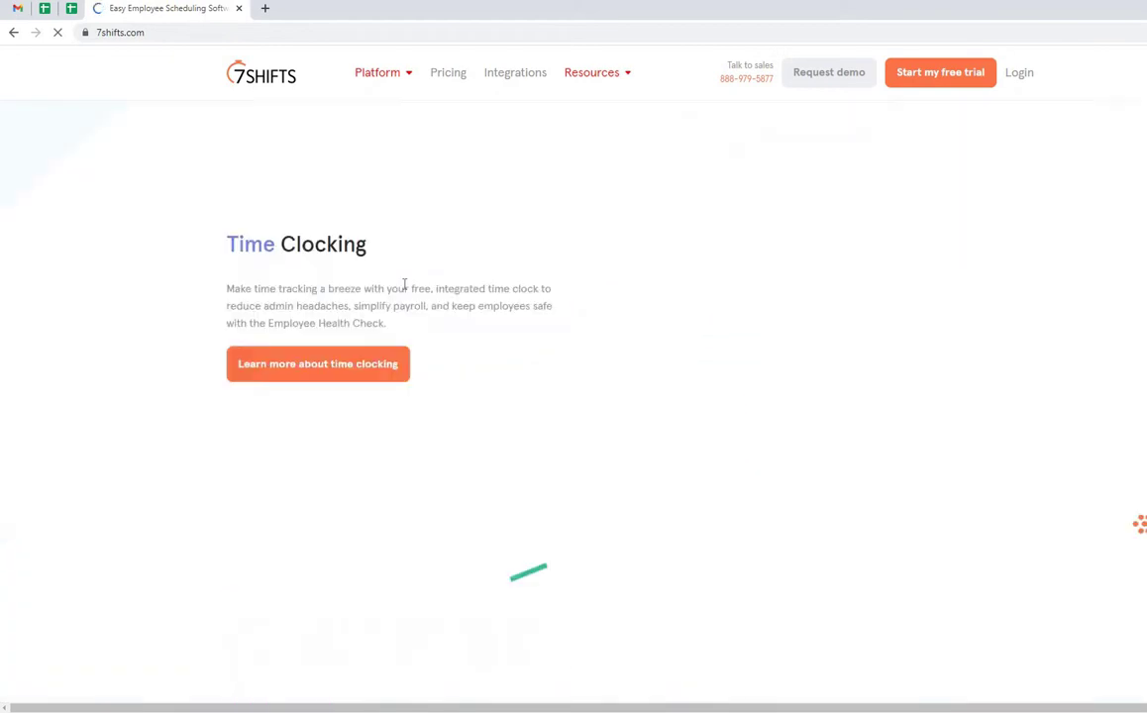
{"action": "scroll", "coordinate": [406, 288], "scroll_direction": "down", "scroll_amount": 20}
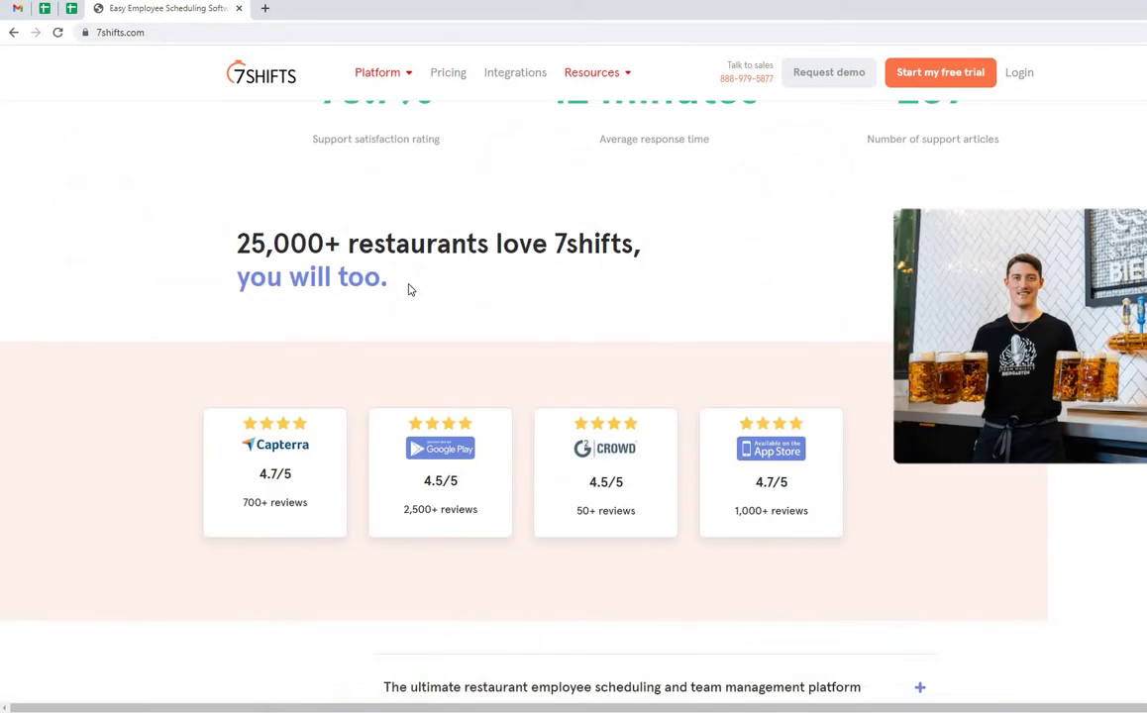
{"action": "scroll", "coordinate": [411, 289], "scroll_direction": "down", "scroll_amount": 2}
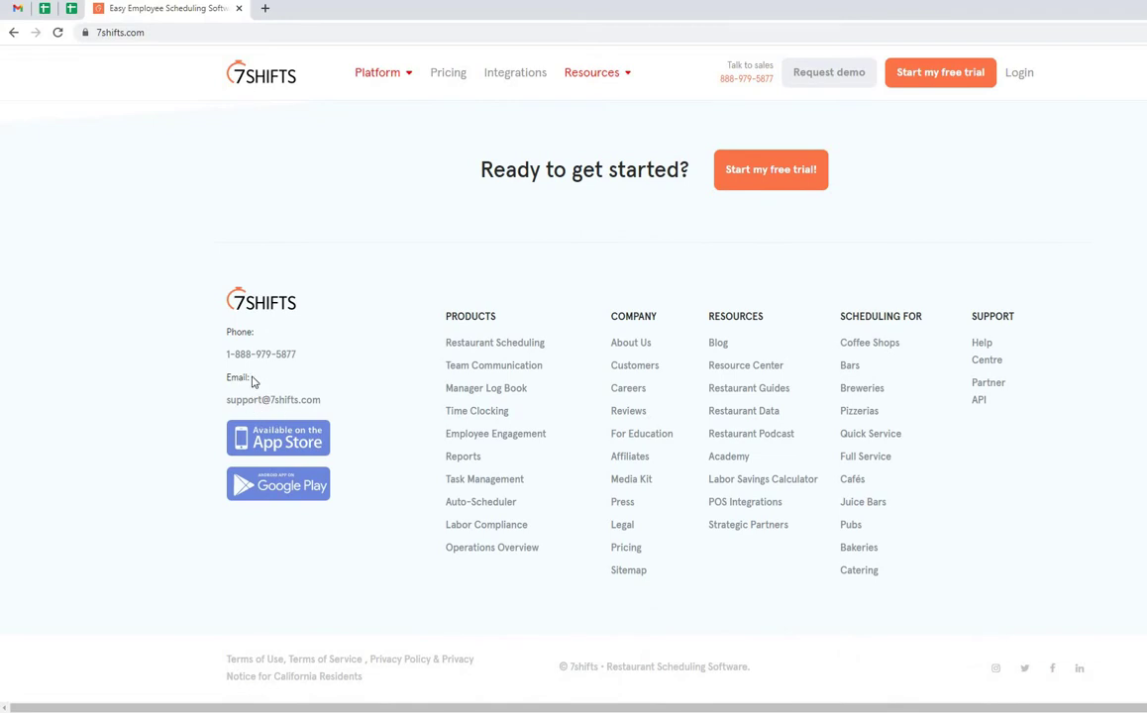
{"action": "scroll", "coordinate": [719, 358], "scroll_direction": "up", "scroll_amount": 20}
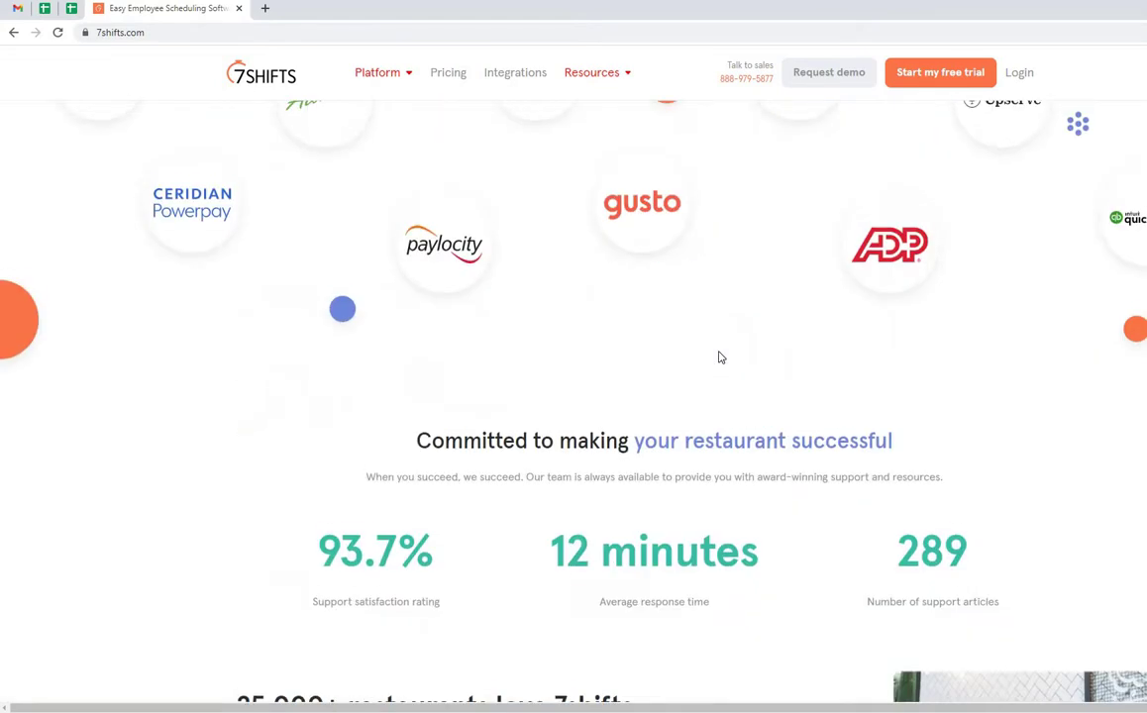
{"action": "scroll", "coordinate": [720, 360], "scroll_direction": "up", "scroll_amount": 20}
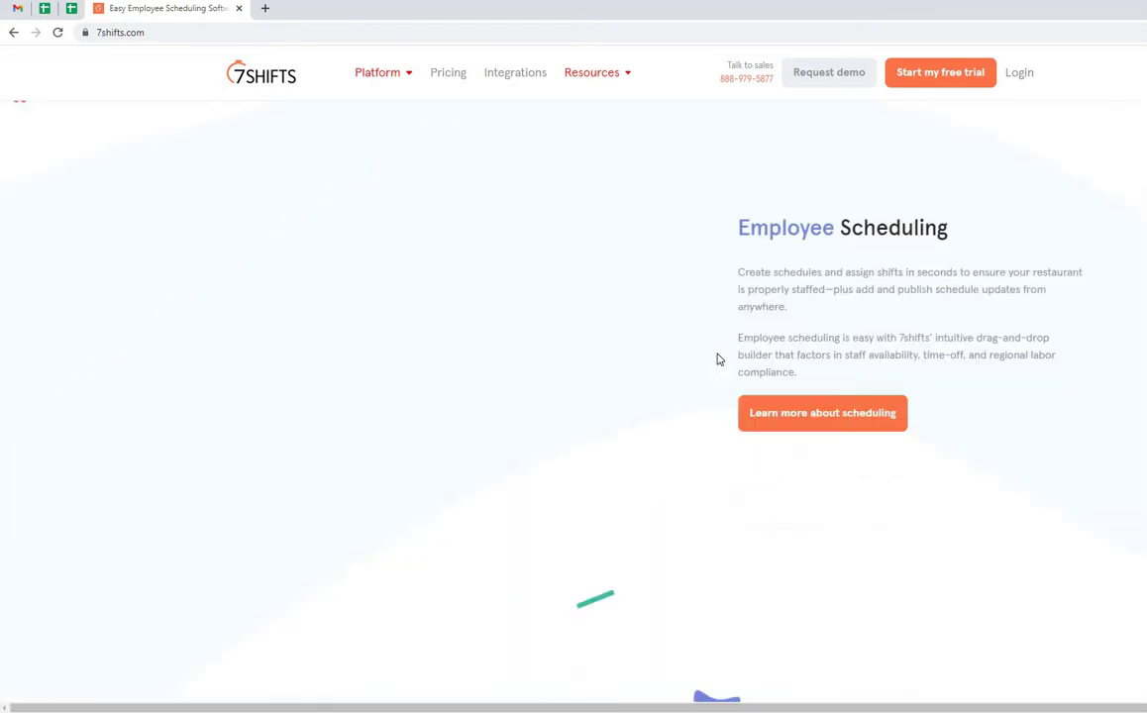
{"action": "scroll", "coordinate": [719, 360], "scroll_direction": "up", "scroll_amount": 5}
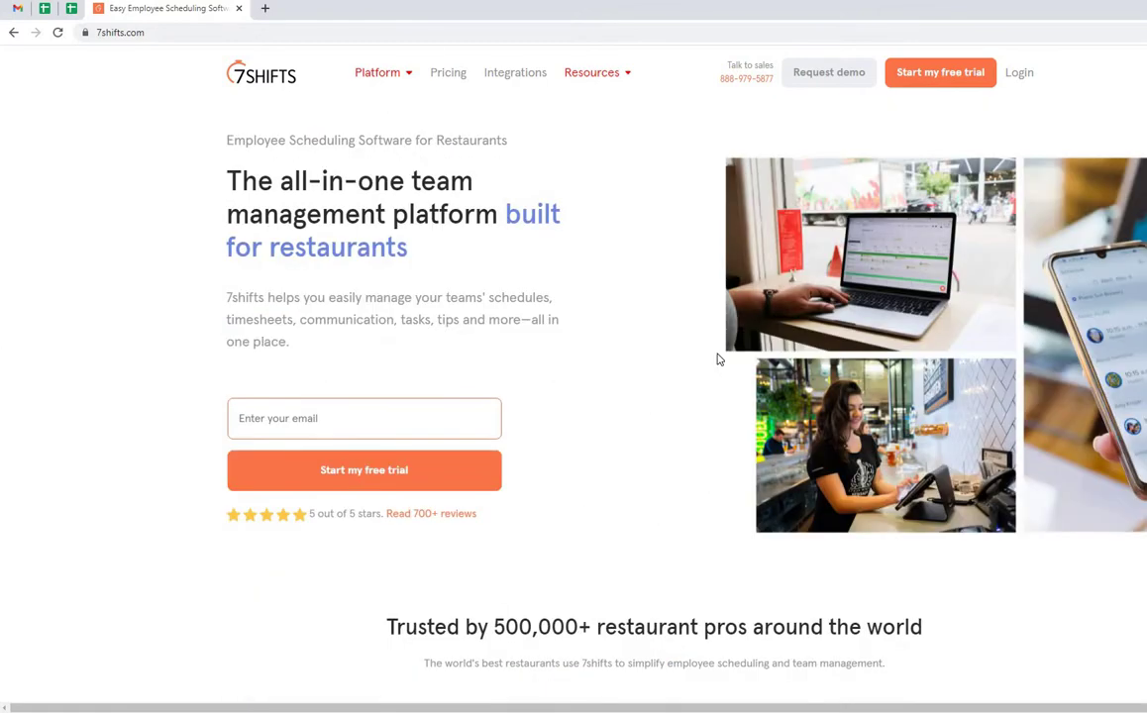
- Open LinkedIn in a new tab, search for 7shifts, and open the 7shifts: Restaurant Scheduling company page
{"action": "left_click", "coordinate": [266, 9]}
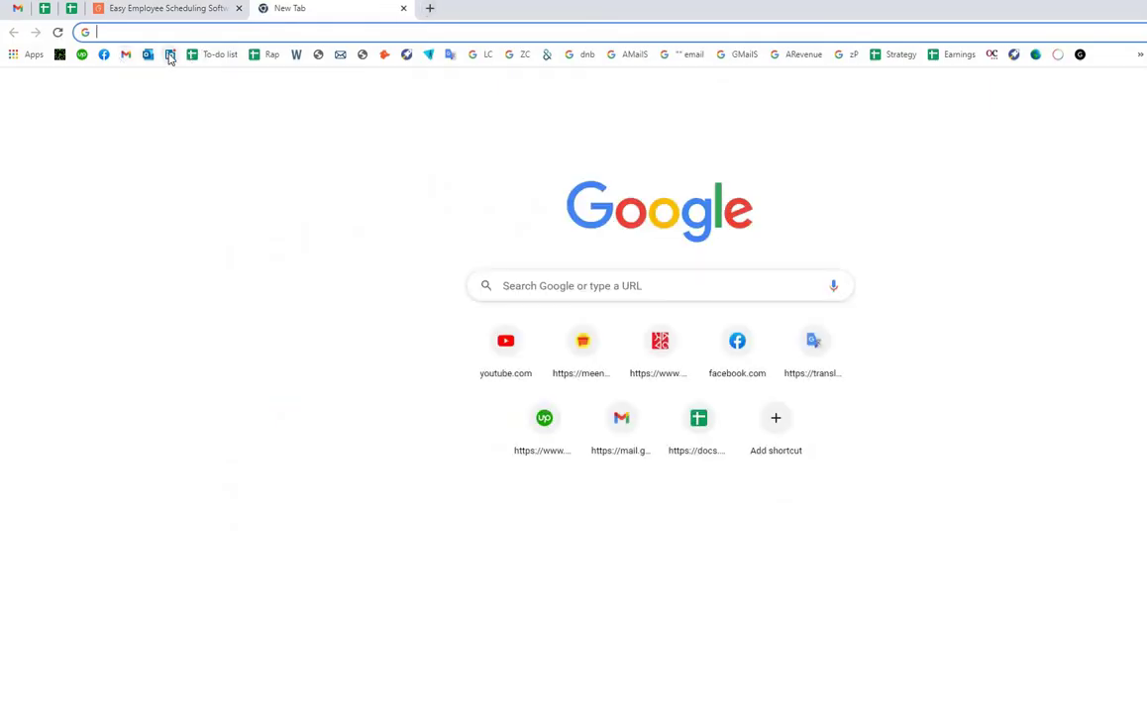
{"action": "left_click", "coordinate": [170, 55]}
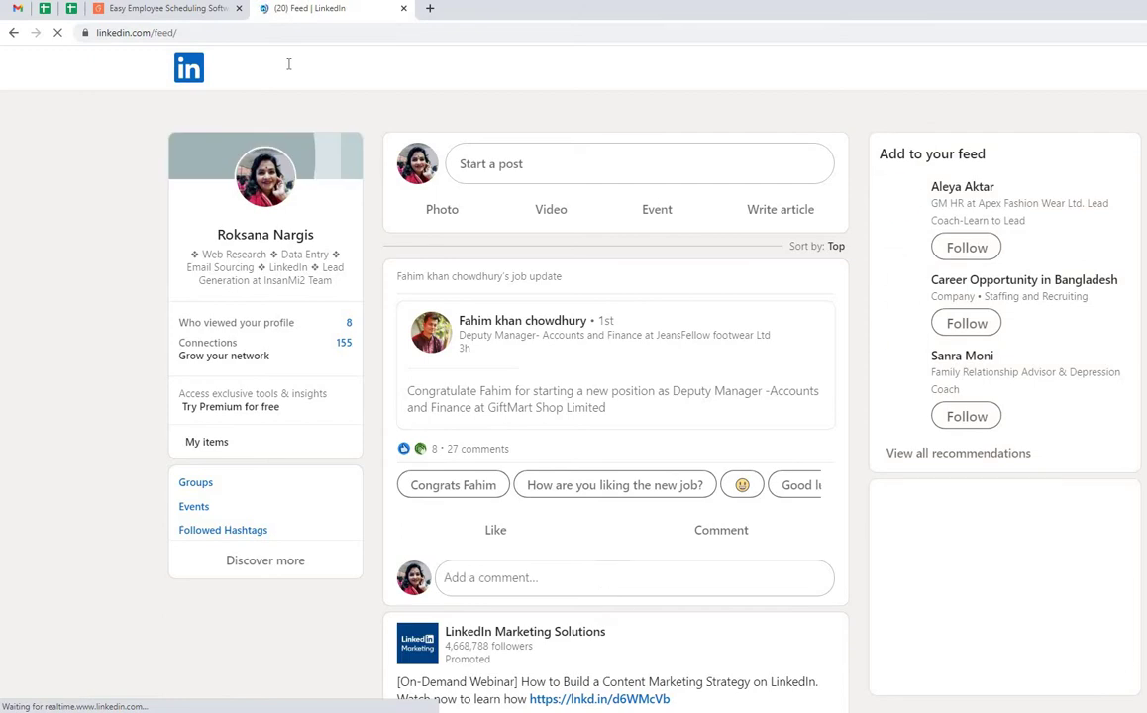
{"action": "left_click", "coordinate": [288, 64]}
{"action": "type", "text": "7shifts"}
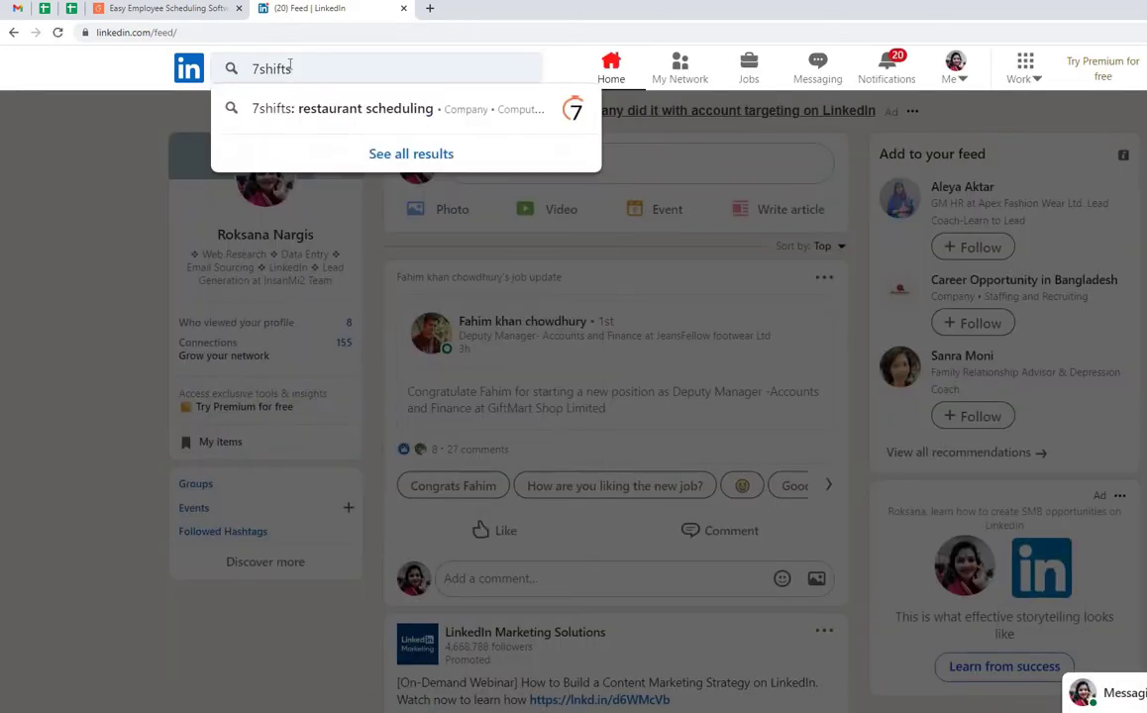
{"action": "left_click", "coordinate": [313, 107]}
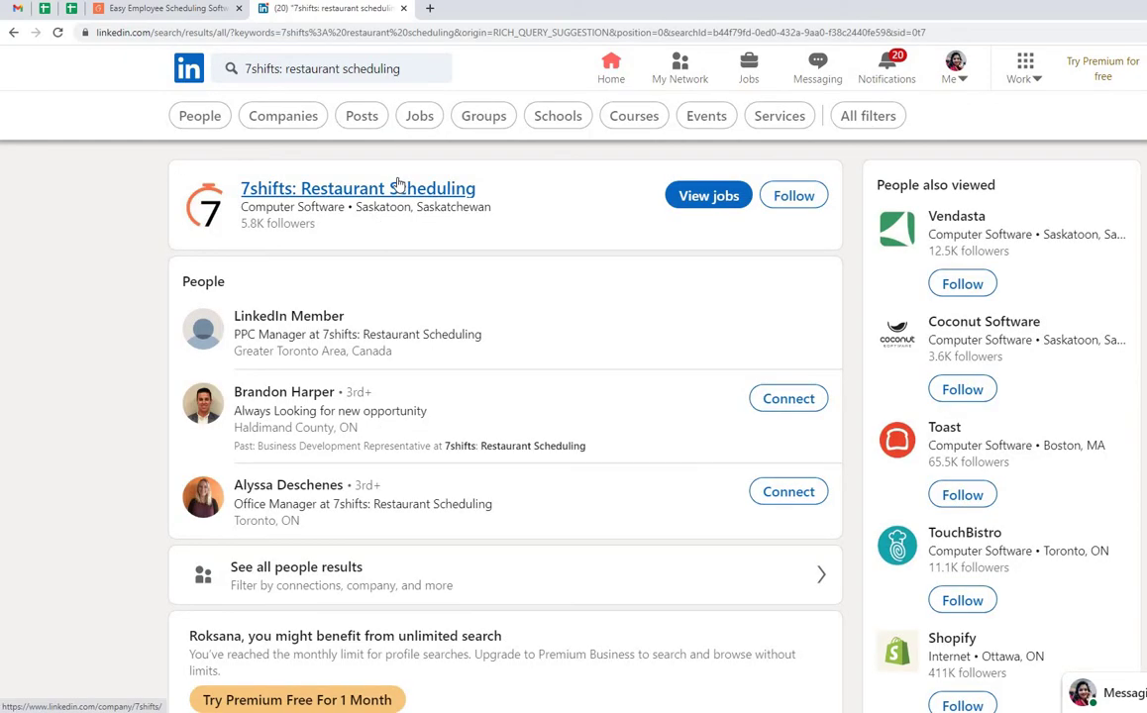
{"action": "left_click", "coordinate": [322, 198]}
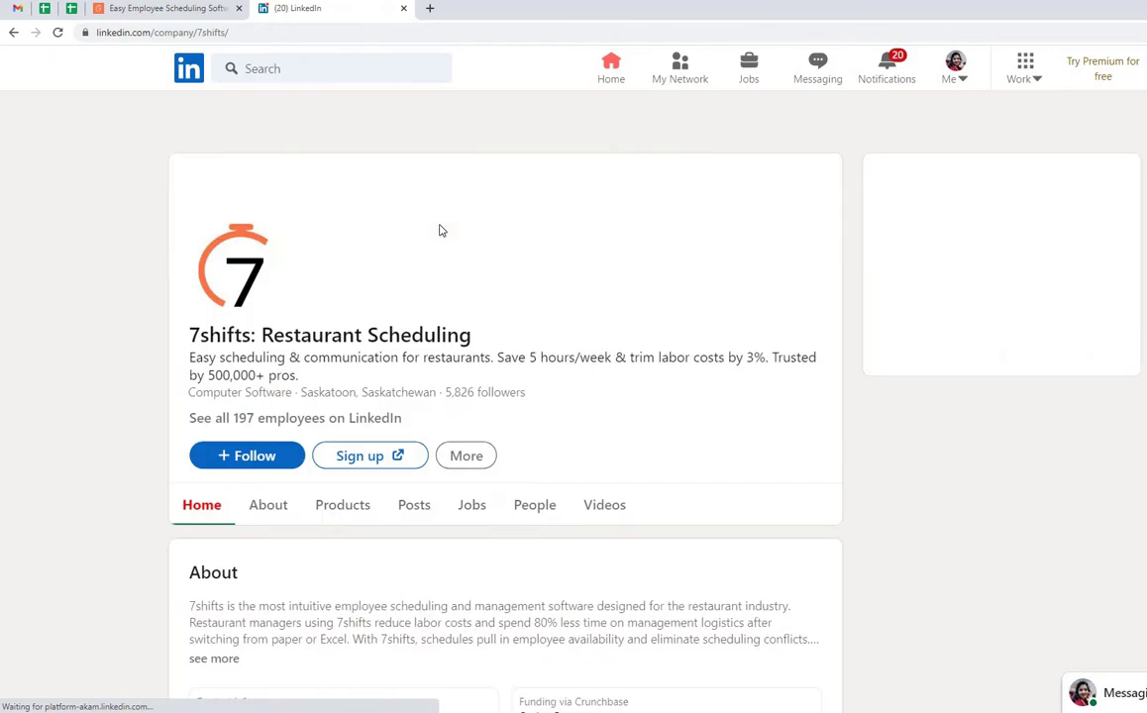
- Open the list of all 7shifts employees on LinkedIn in a separate tab and switch to it
{"action": "scroll", "coordinate": [440, 230], "scroll_direction": "down", "scroll_amount": 2}
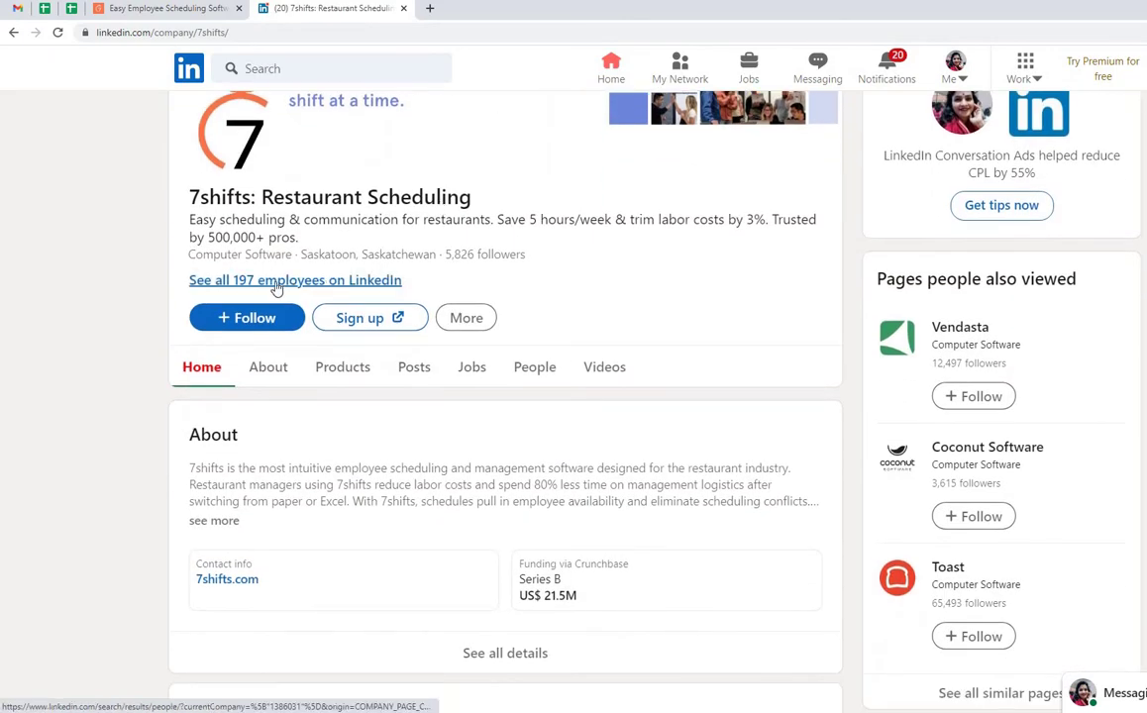
{"action": "right_click", "coordinate": [279, 284]}
{"action": "left_click", "coordinate": [322, 293]}
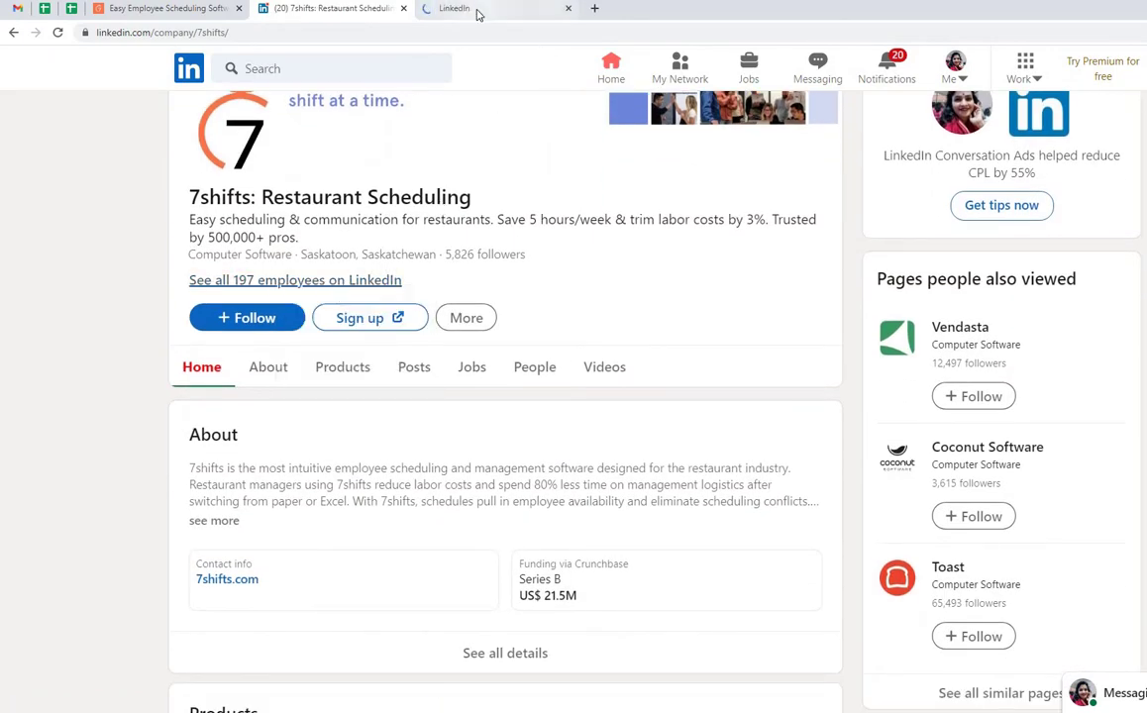
{"action": "left_click", "coordinate": [476, 13]}
- Return to the 7shifts homepage and examine its content all the way to the footer's company links and contact details
{"action": "left_click", "coordinate": [218, 9]}
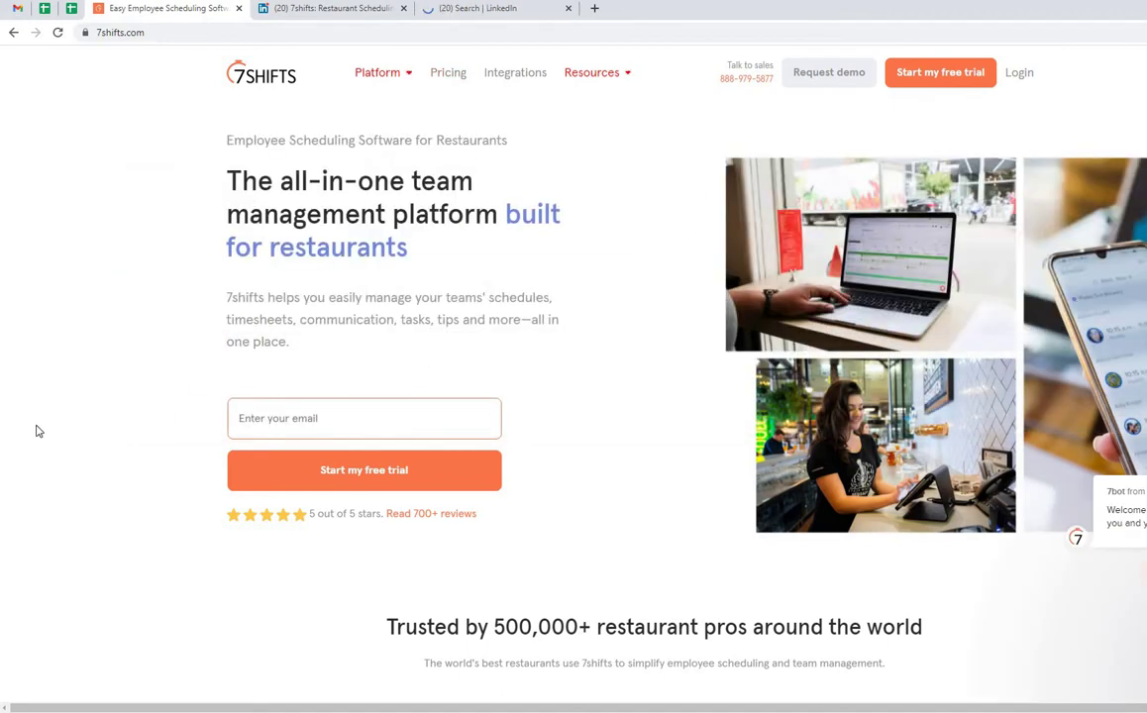
{"action": "scroll", "coordinate": [51, 431], "scroll_direction": "down", "scroll_amount": 4}
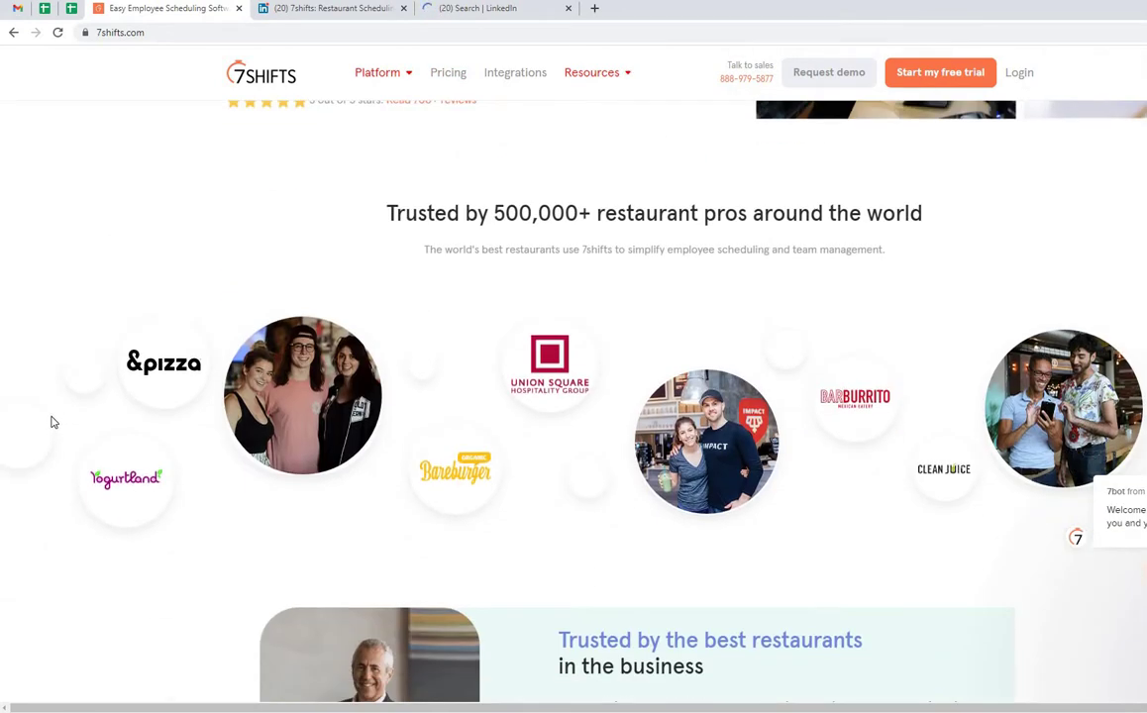
{"action": "scroll", "coordinate": [69, 396], "scroll_direction": "down", "scroll_amount": 4}
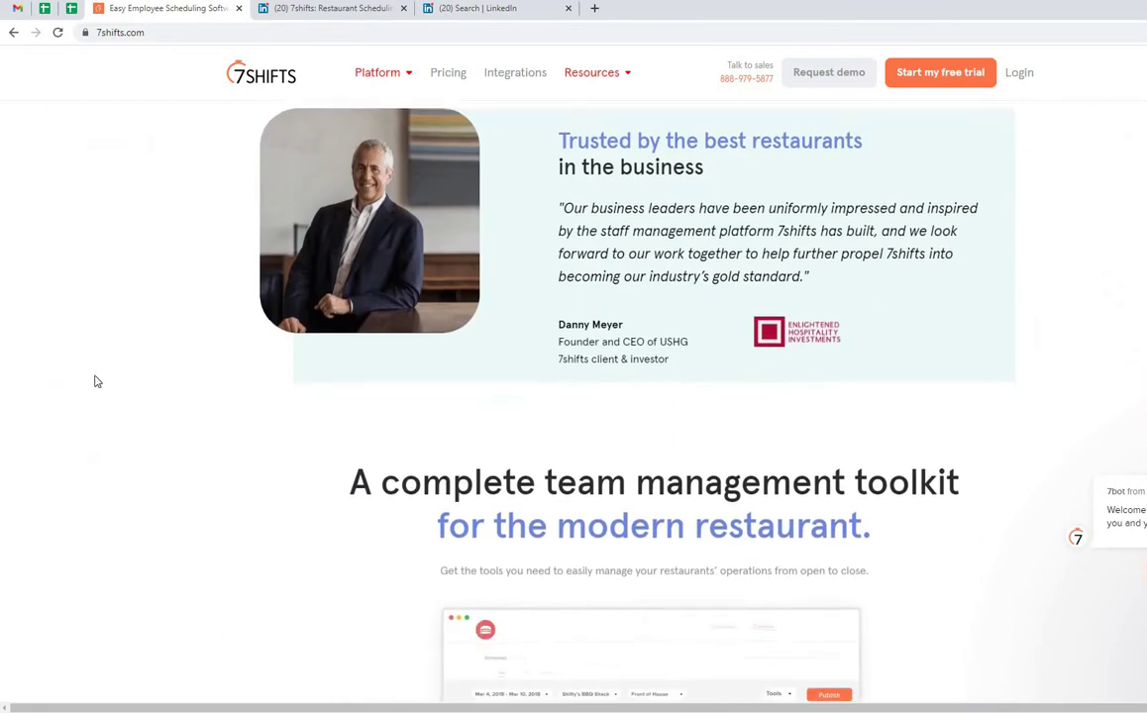
{"action": "scroll", "coordinate": [95, 384], "scroll_direction": "down", "scroll_amount": 4}
{"action": "scroll", "coordinate": [97, 385], "scroll_direction": "down", "scroll_amount": 5}
{"action": "scroll", "coordinate": [107, 385], "scroll_direction": "up", "scroll_amount": 2}
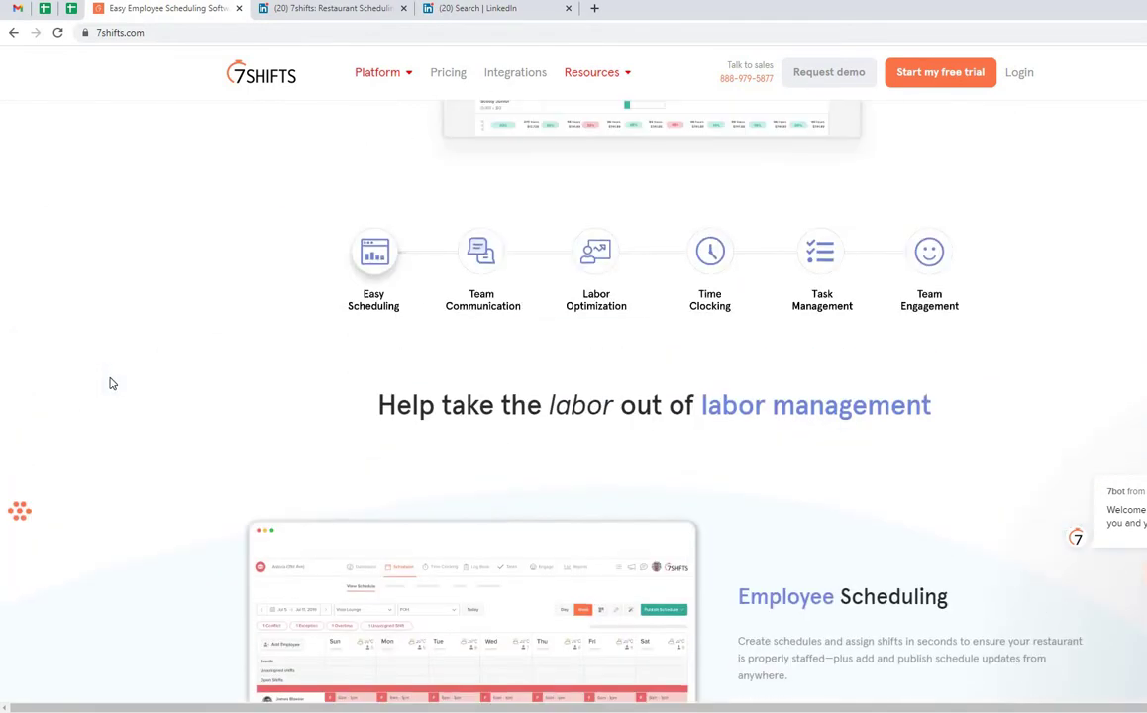
{"action": "scroll", "coordinate": [115, 379], "scroll_direction": "down", "scroll_amount": 20}
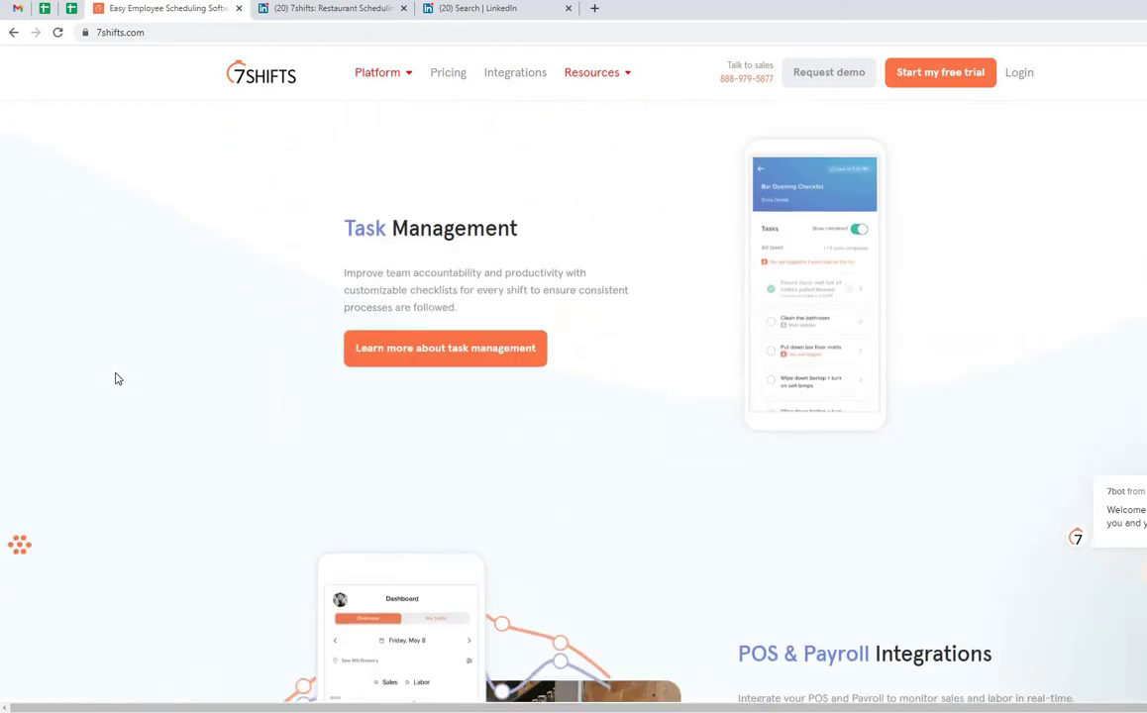
{"action": "scroll", "coordinate": [115, 380], "scroll_direction": "down", "scroll_amount": 20}
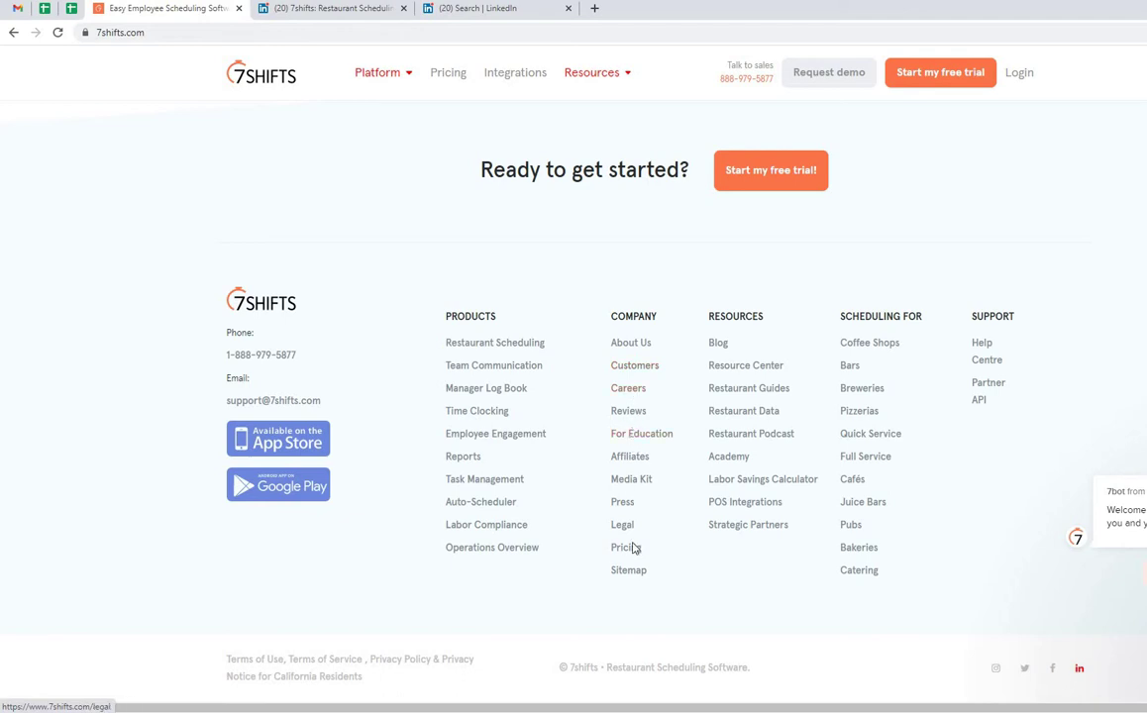
- Open the About Us page of 7shifts and examine the company story, values and footer for team and location details
{"action": "left_click", "coordinate": [631, 351]}
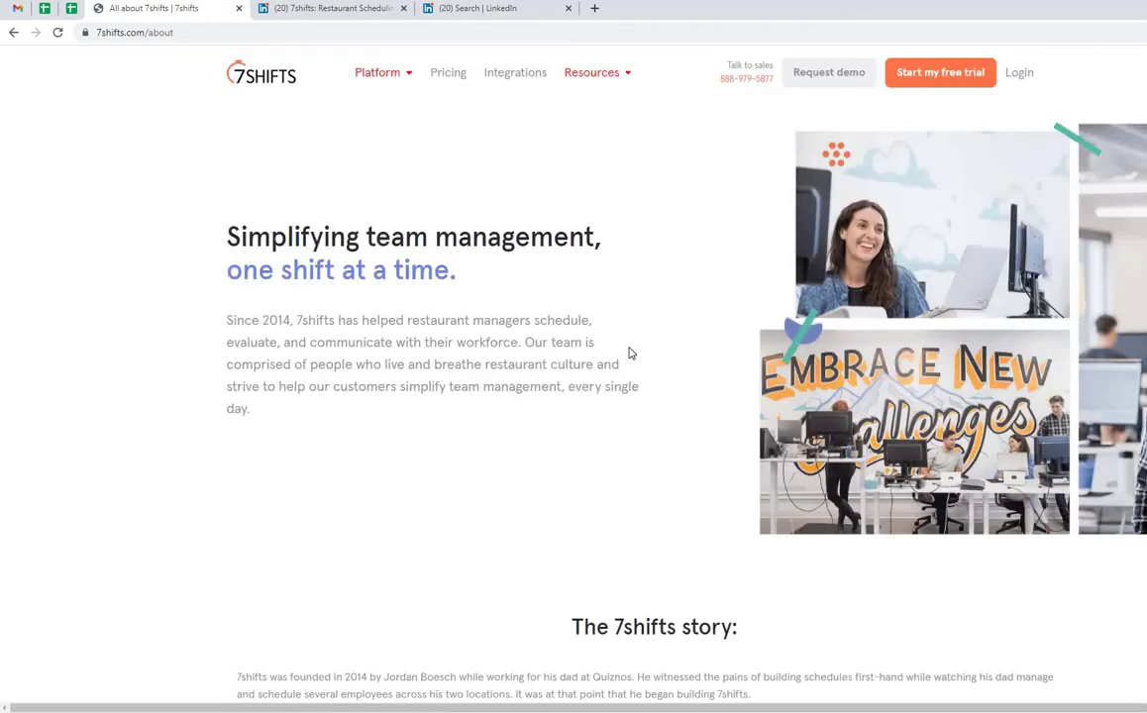
{"action": "scroll", "coordinate": [629, 352], "scroll_direction": "down", "scroll_amount": 5}
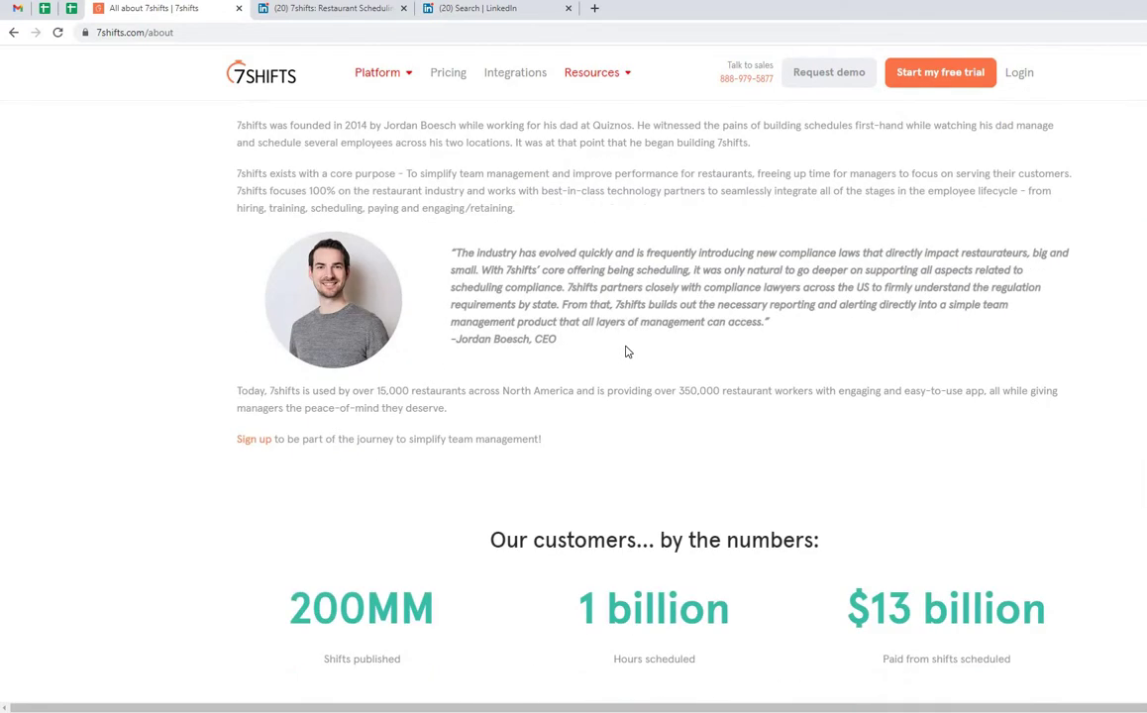
{"action": "scroll", "coordinate": [626, 352], "scroll_direction": "down", "scroll_amount": 10}
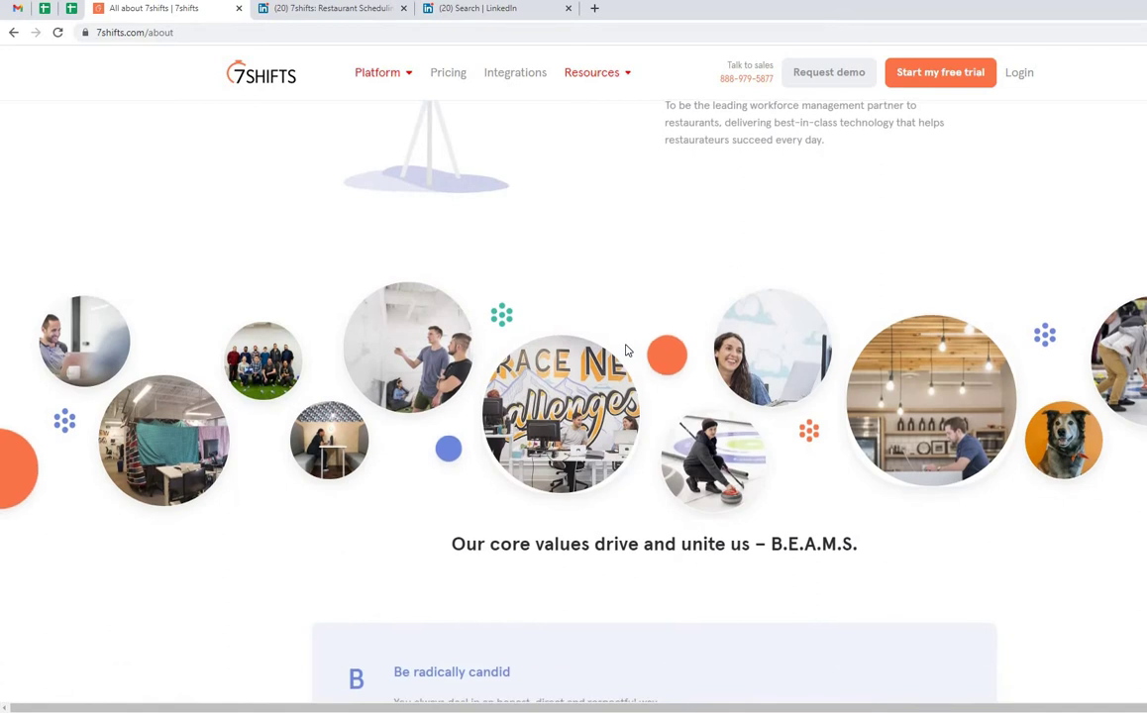
{"action": "scroll", "coordinate": [626, 350], "scroll_direction": "down", "scroll_amount": 12}
{"action": "scroll", "coordinate": [626, 348], "scroll_direction": "up", "scroll_amount": 3}
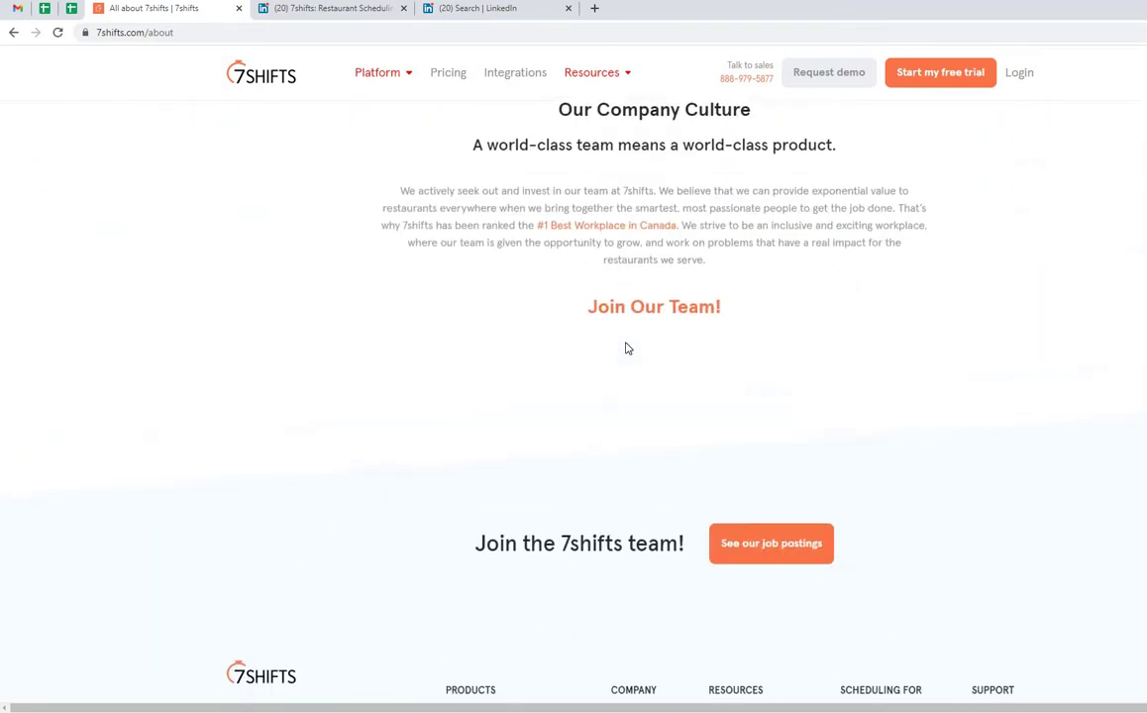
{"action": "scroll", "coordinate": [626, 348], "scroll_direction": "down", "scroll_amount": 4}
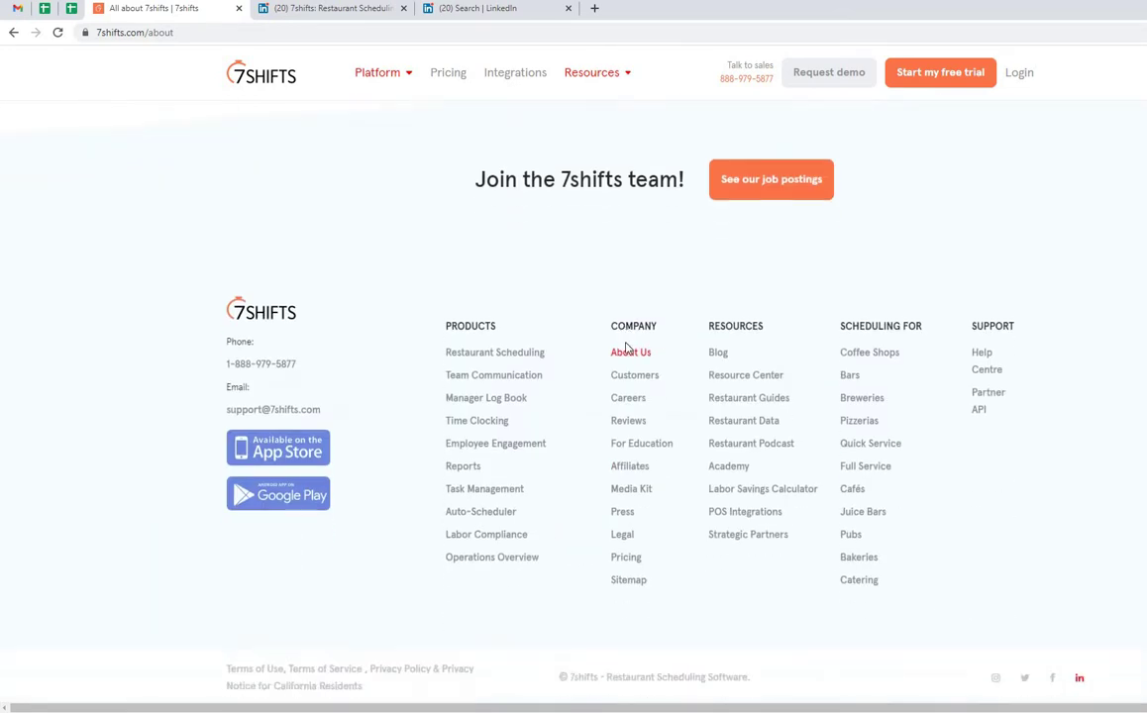
- Copy the CIO title query from the spreadsheet's instructions sheet and filter 7shifts' LinkedIn employees by title "CIO OR Chief information officer"
{"action": "left_click", "coordinate": [440, 12]}
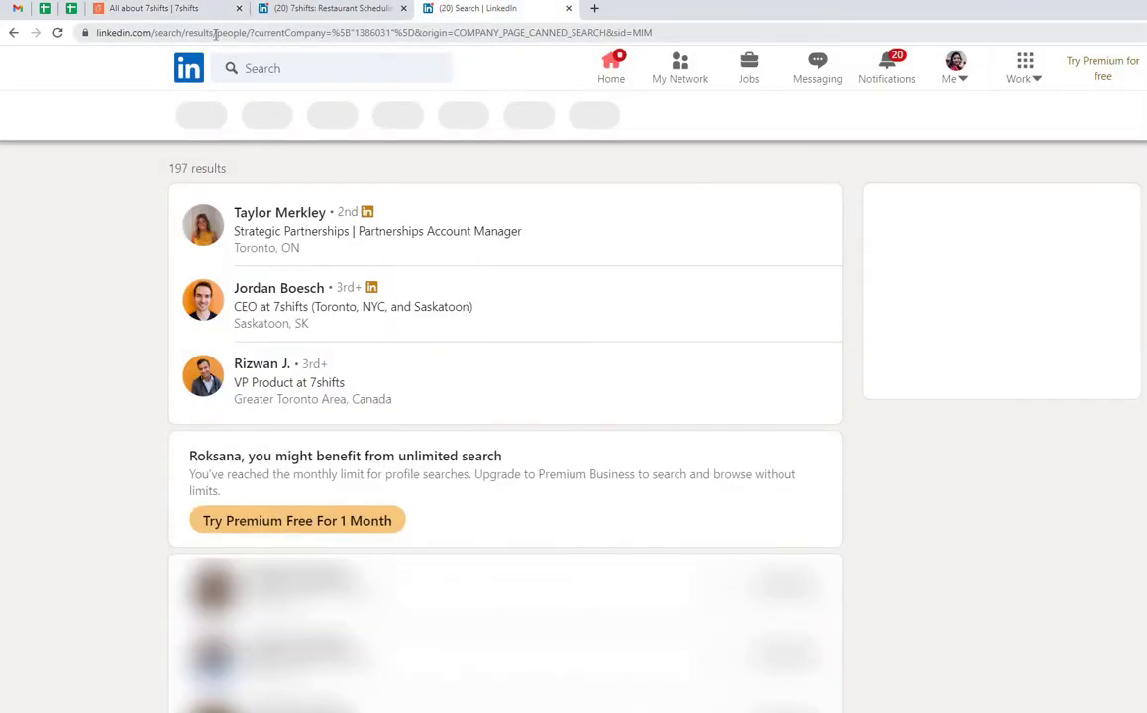
{"action": "left_click", "coordinate": [71, 8]}
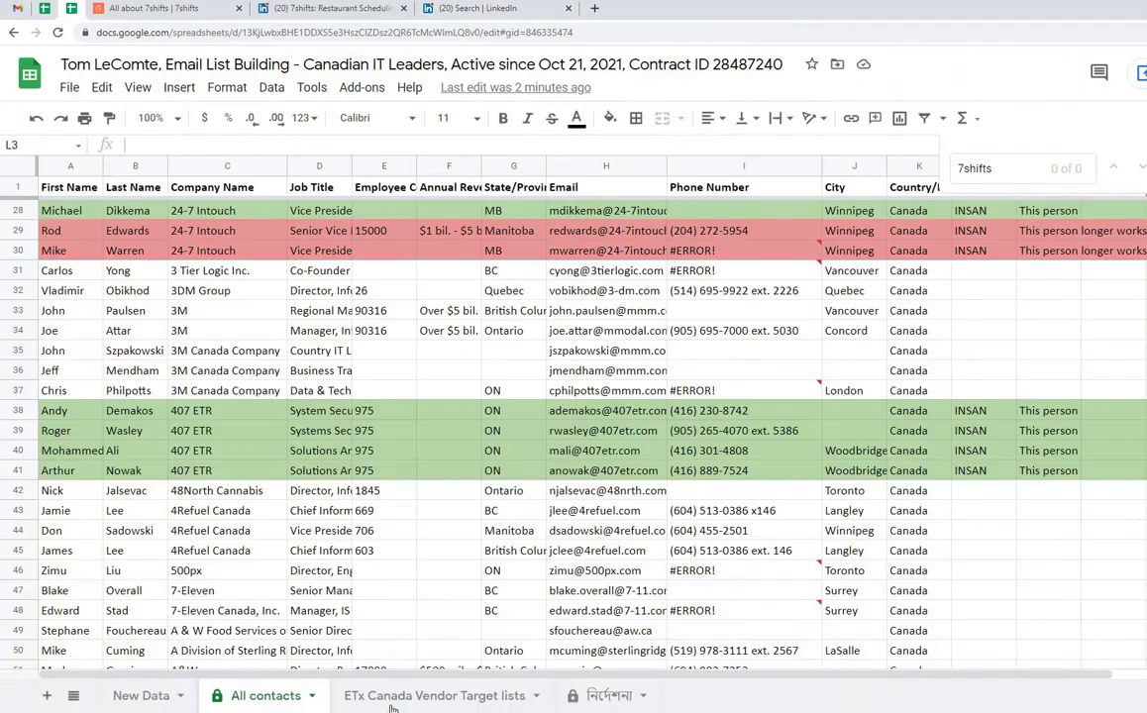
{"action": "left_click", "coordinate": [607, 695]}
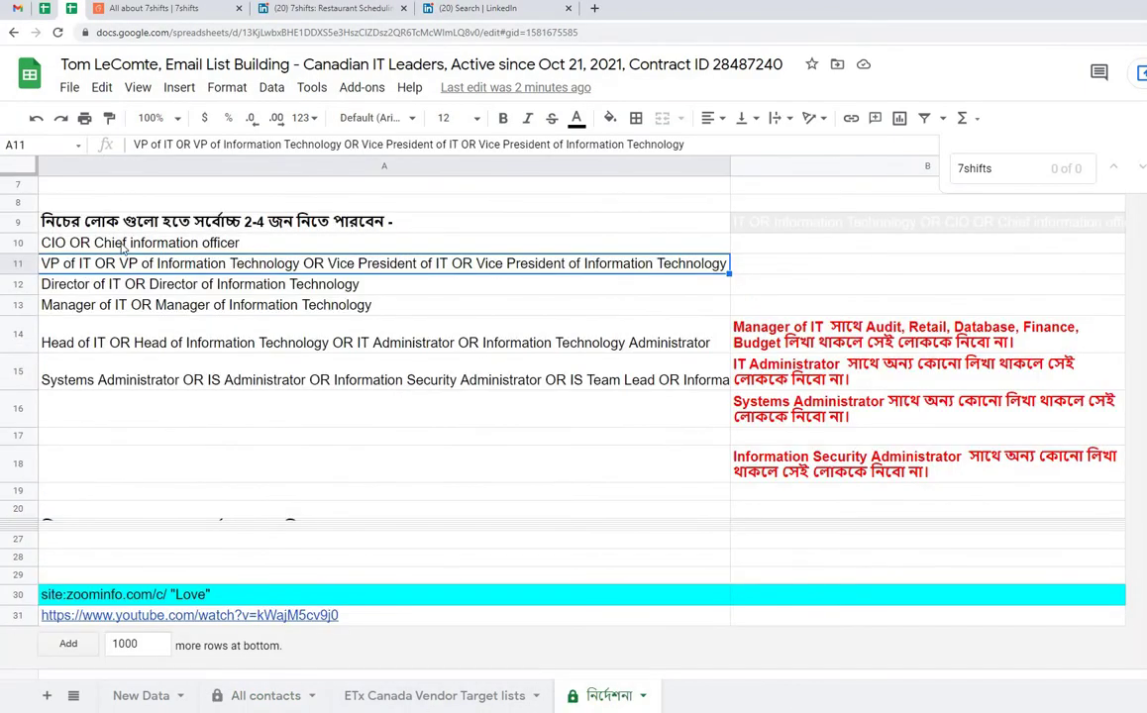
{"action": "left_click", "coordinate": [122, 250]}
{"action": "left_click", "coordinate": [475, 8]}
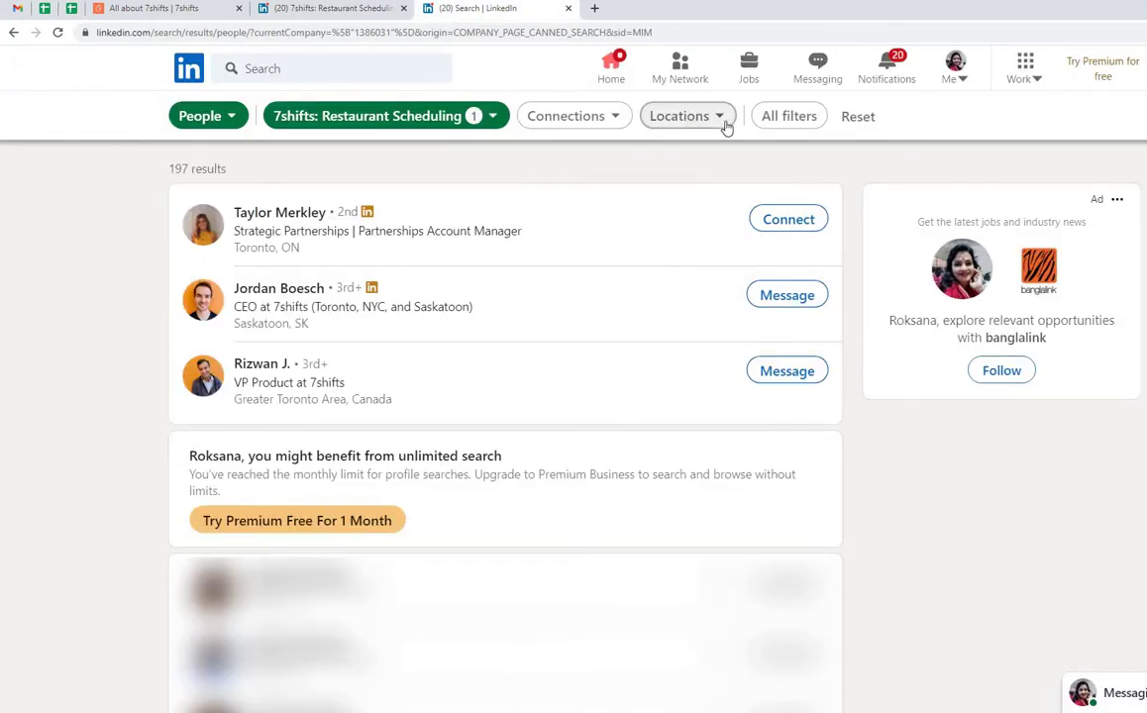
{"action": "left_click", "coordinate": [789, 117]}
{"action": "scroll", "coordinate": [991, 515], "scroll_direction": "down", "scroll_amount": 5}
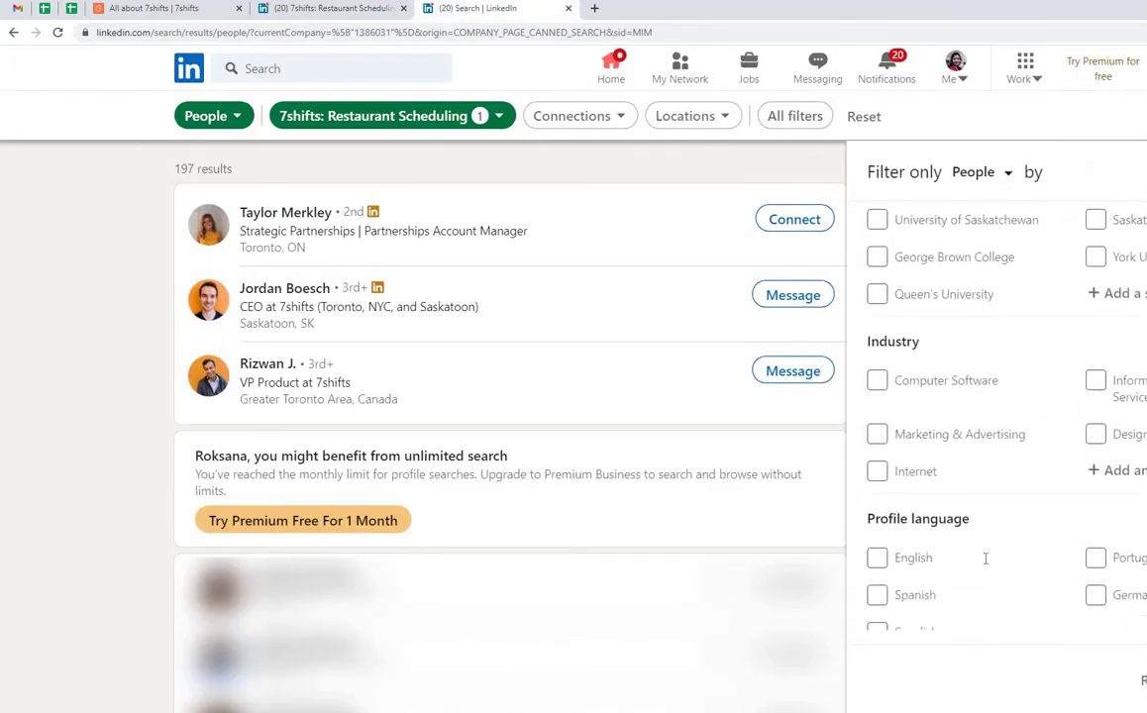
{"action": "scroll", "coordinate": [986, 559], "scroll_direction": "down", "scroll_amount": 5}
{"action": "type", "text": "CIO OR Chief information officer"}
{"action": "key", "text": "Return"}
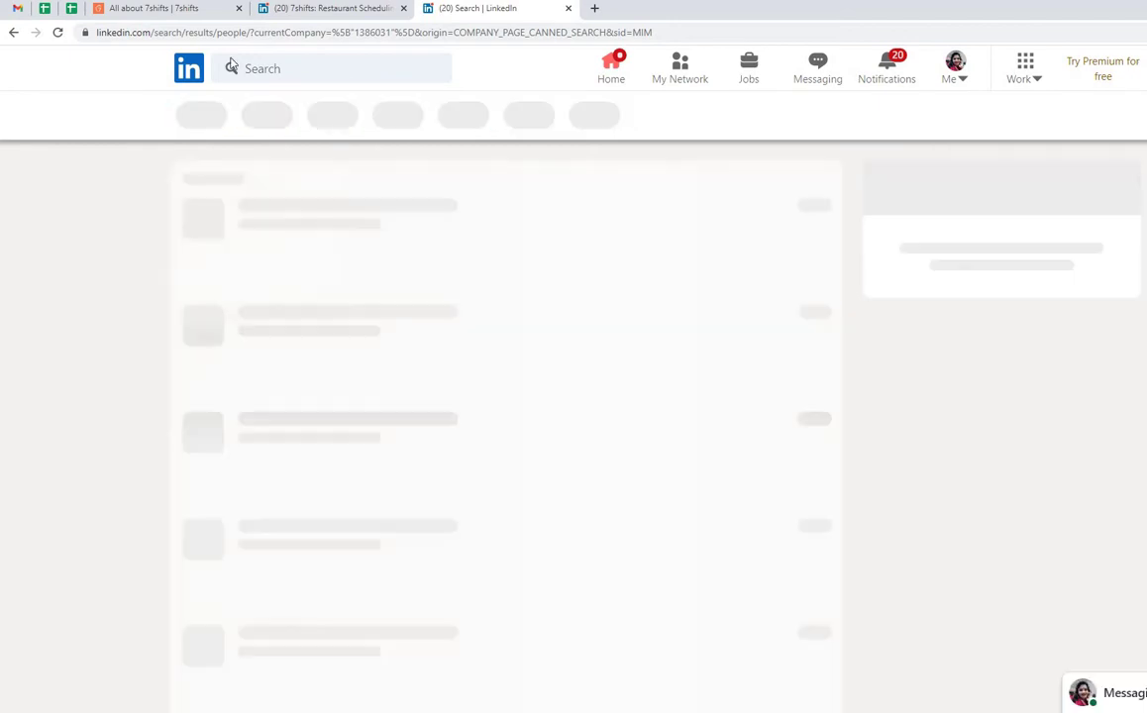
- Replace the LinkedIn title filter with the sheet's query "VP of IT OR VP of Information Technology OR Vice President of IT OR Vice President of Information Technology"
{"action": "left_click", "coordinate": [71, 9]}
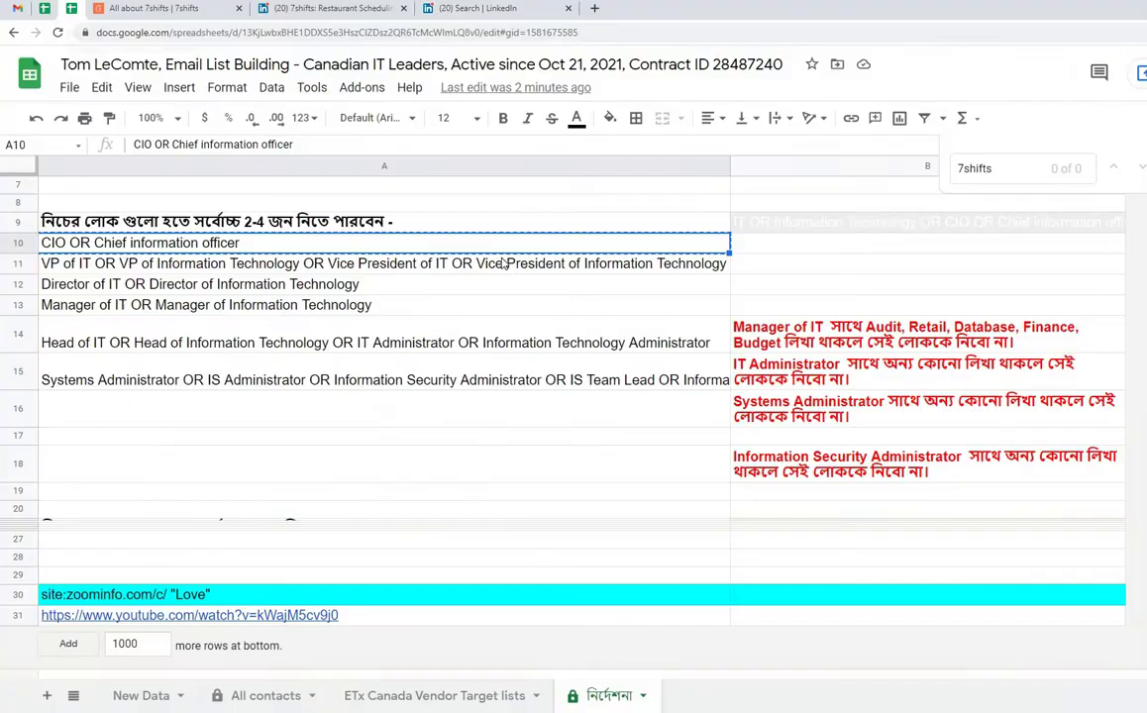
{"action": "left_click", "coordinate": [234, 272]}
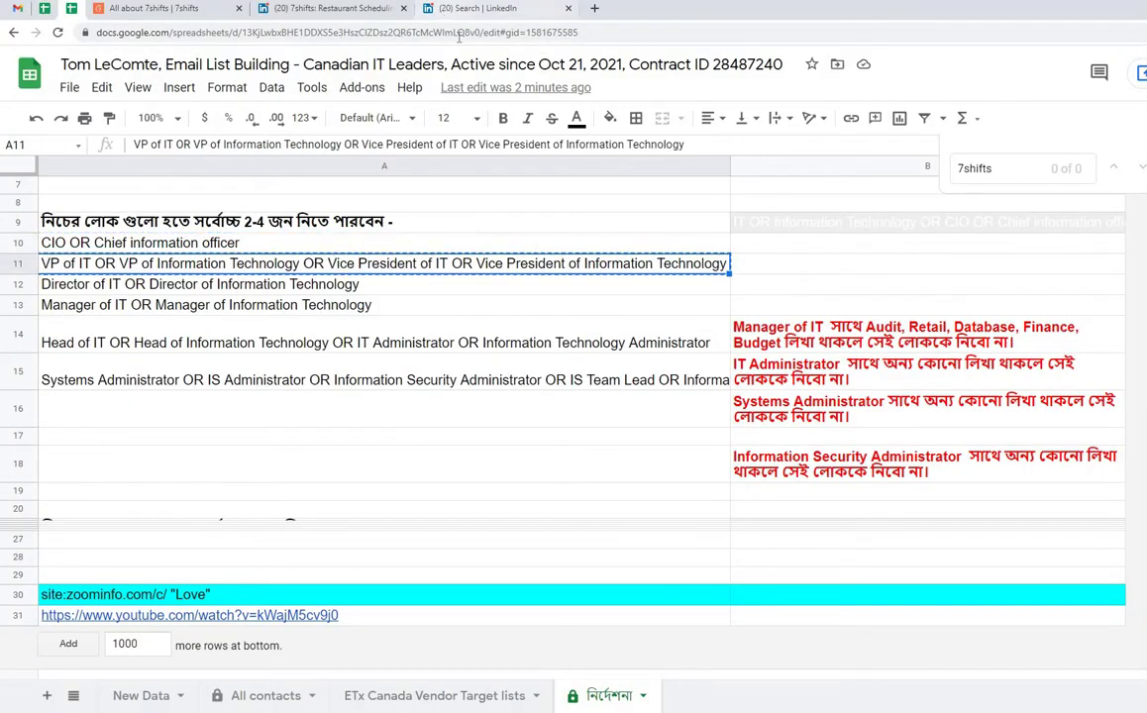
{"action": "left_click", "coordinate": [475, 8]}
{"action": "left_click", "coordinate": [557, 115]}
{"action": "triple_click", "coordinate": [589, 300]}
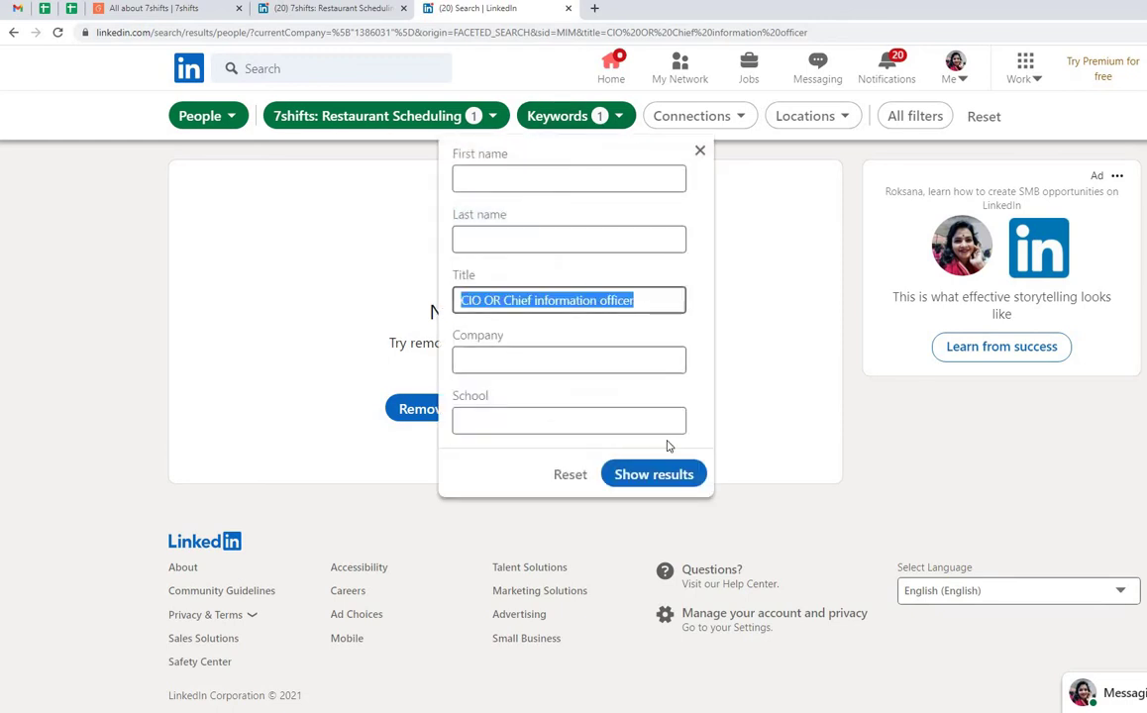
{"action": "type", "text": "Vice President of Information Technology"}
{"action": "left_click", "coordinate": [653, 478]}
- Replace the LinkedIn title filter with the sheet's query "Director of IT OR Director of Information Technology" and show the results
{"action": "left_click", "coordinate": [71, 7]}
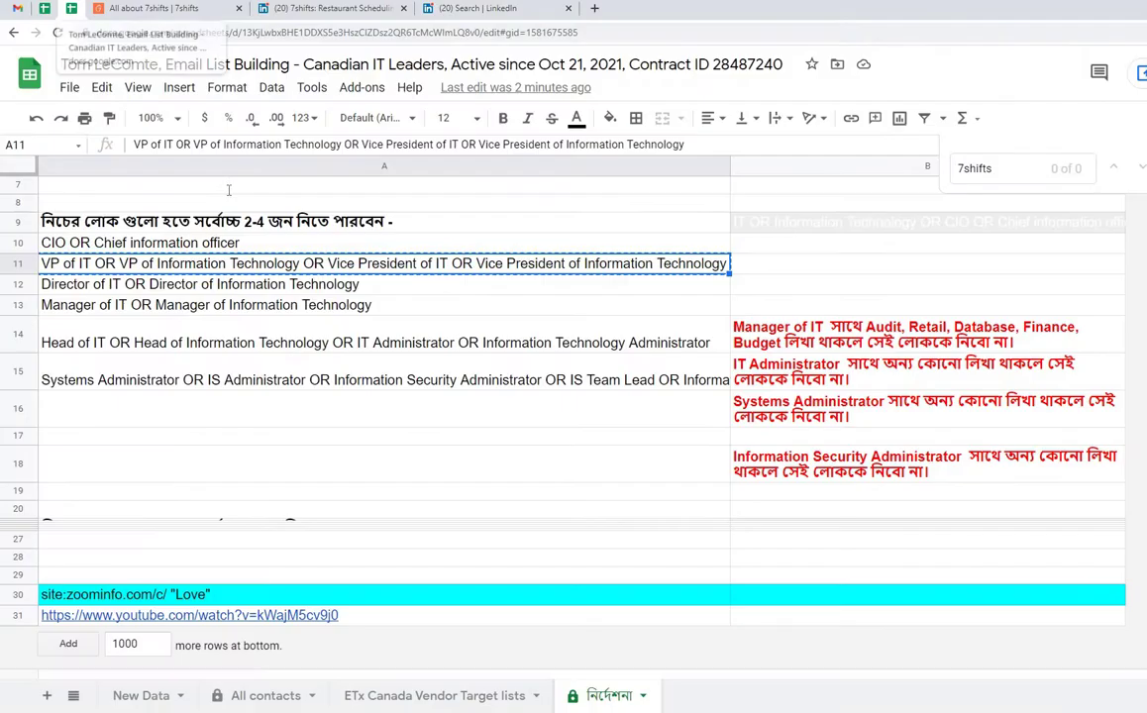
{"action": "key", "text": "Down"}
{"action": "left_click", "coordinate": [475, 8]}
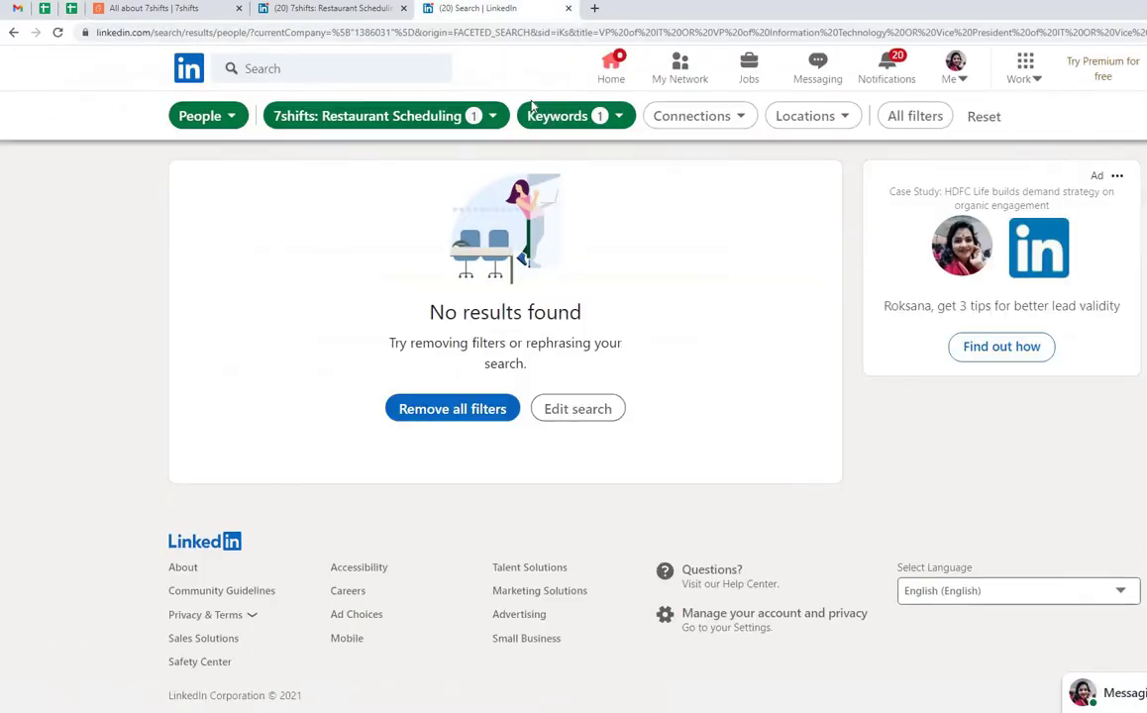
{"action": "left_click", "coordinate": [556, 117]}
{"action": "triple_click", "coordinate": [560, 301]}
{"action": "type", "text": "Director of IT OR Director of Information Technology"}
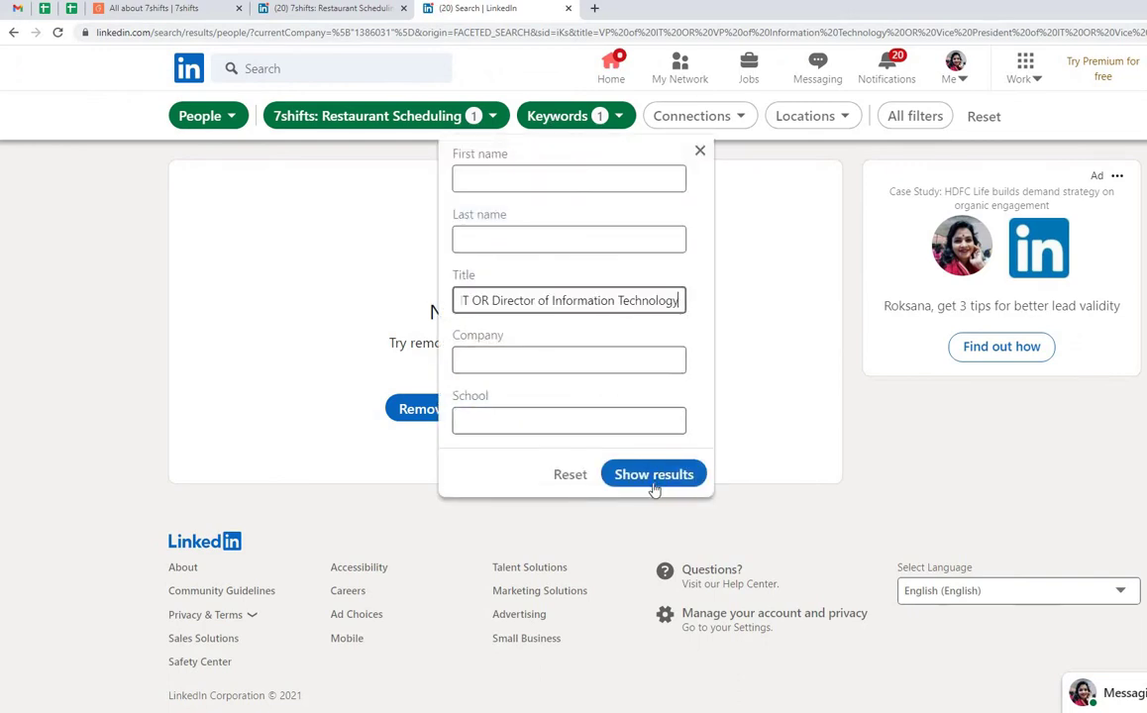
{"action": "left_click", "coordinate": [652, 475]}
- Replace the LinkedIn title filter with the sheet's query "Manager of IT OR Manager of Information Technology" and show the results
{"action": "left_click", "coordinate": [72, 8]}
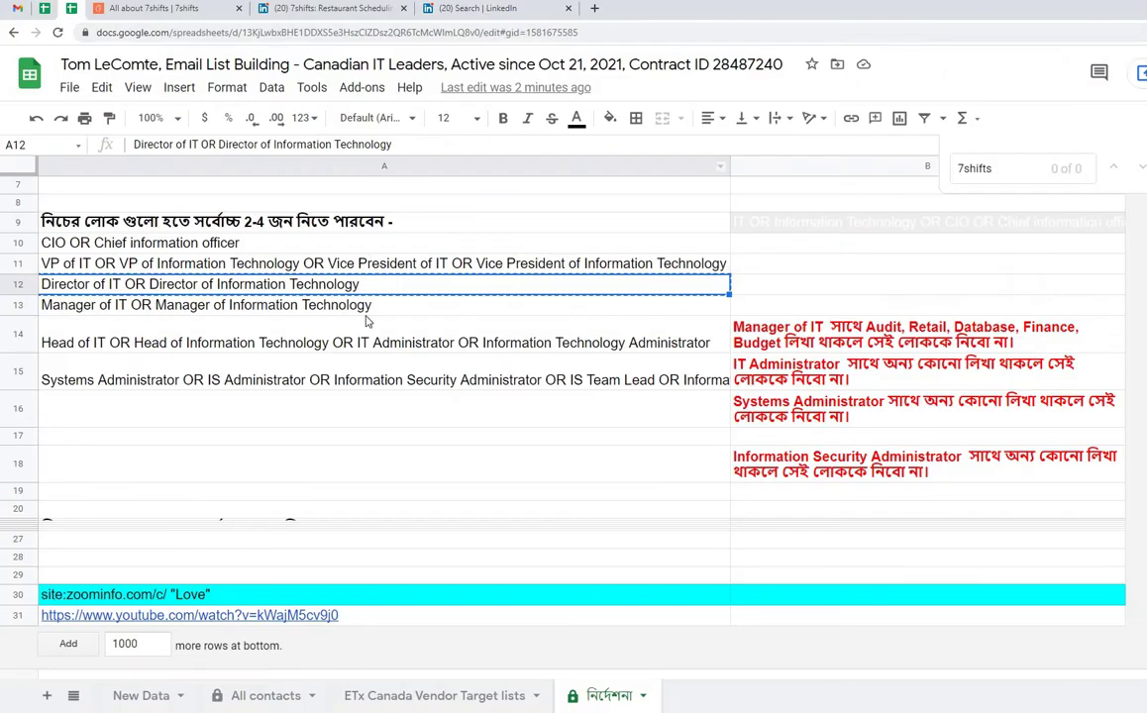
{"action": "key", "text": "Down"}
{"action": "left_click", "coordinate": [470, 8]}
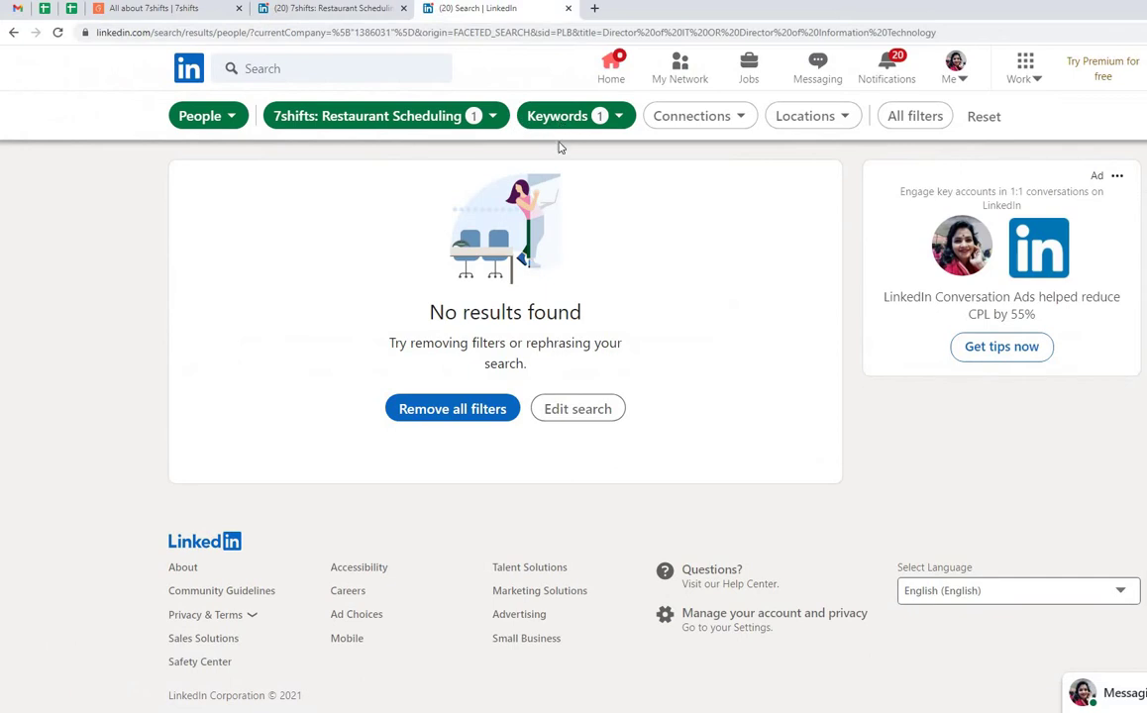
{"action": "left_click", "coordinate": [557, 118]}
{"action": "double_click", "coordinate": [563, 300]}
{"action": "type", "text": "Manager of Information Technology"}
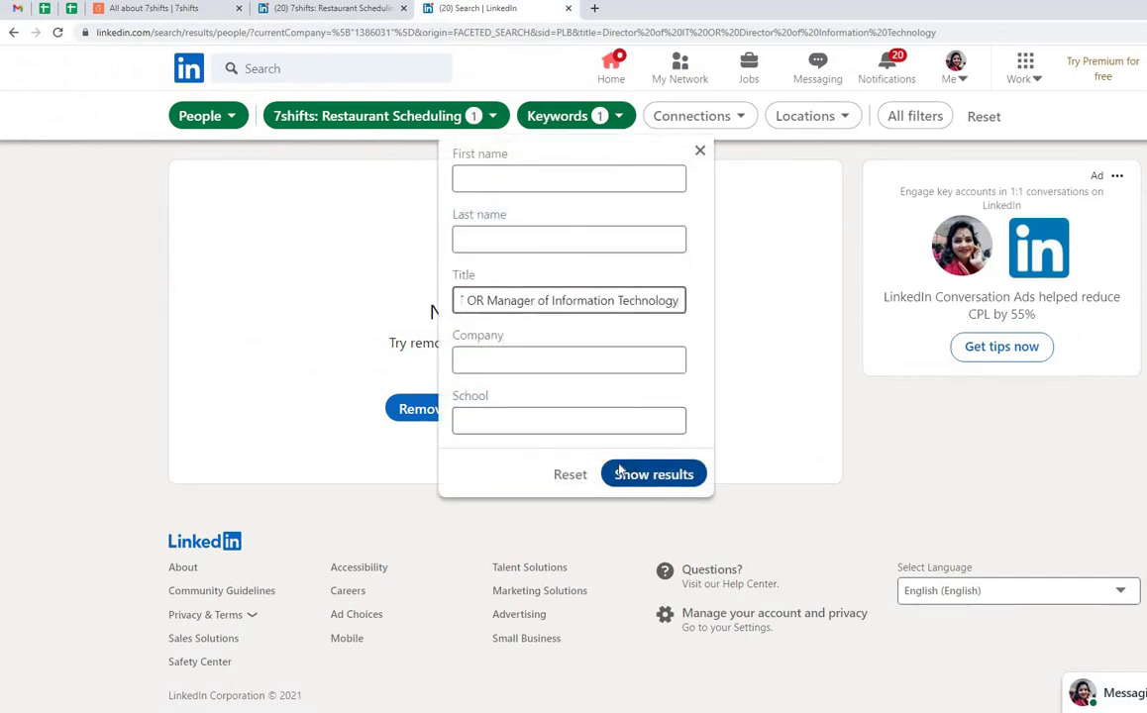
{"action": "left_click", "coordinate": [619, 474]}
- Filter the 7shifts employees by the sheet's title query "Head of IT OR Head of Information Technology OR IT Administrator OR Information Technology Administrator"
{"action": "left_click", "coordinate": [71, 8]}
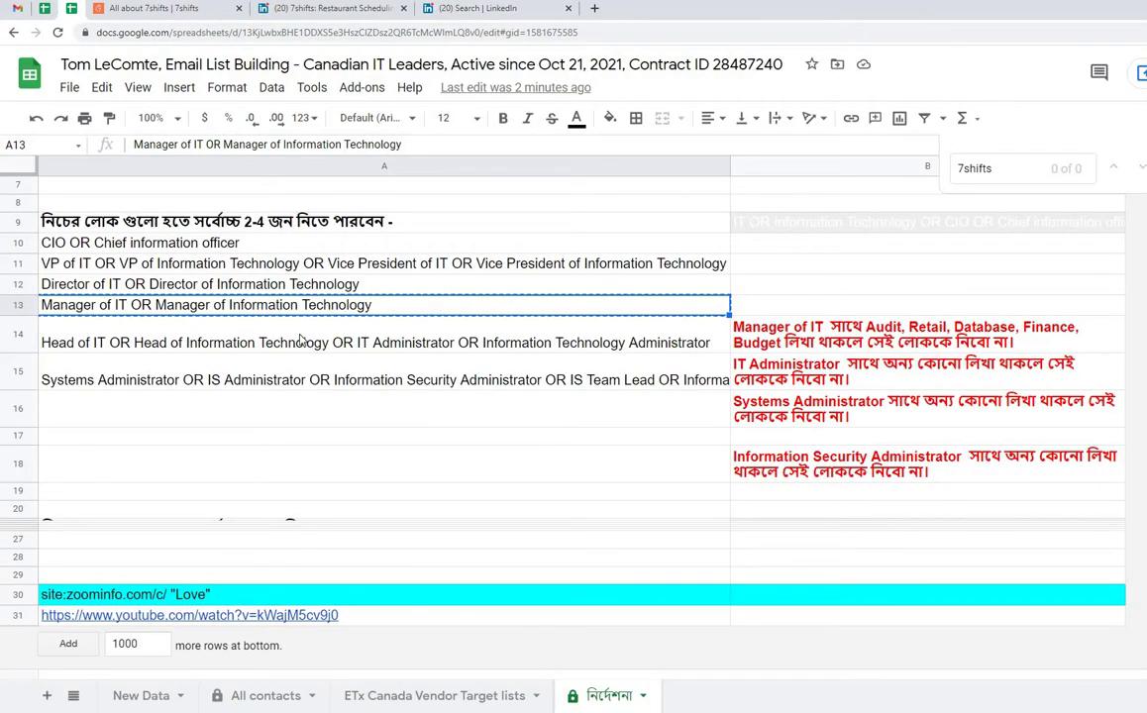
{"action": "left_click", "coordinate": [302, 340]}
{"action": "left_click", "coordinate": [470, 8]}
{"action": "left_click", "coordinate": [558, 116]}
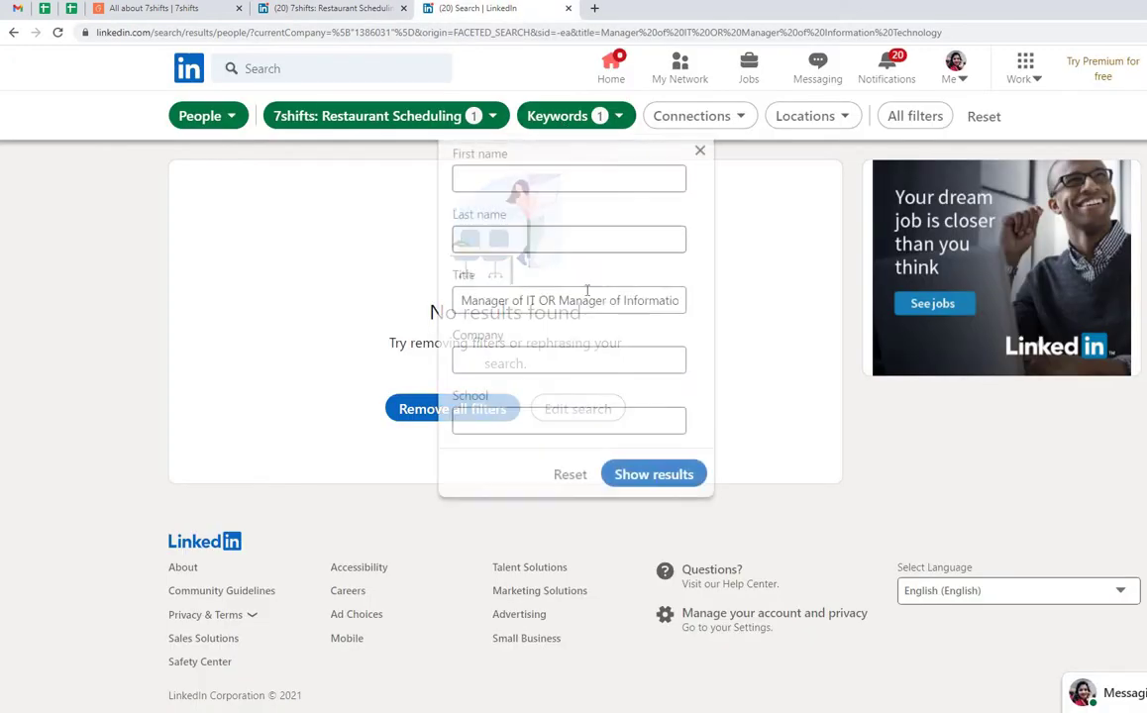
{"action": "key", "text": "ctrl+a"}
{"action": "type", "text": "Head of IT OR Head of Information Technology OR IT Administrator OR Information Technology Administrator"}
{"action": "left_click", "coordinate": [632, 474]}
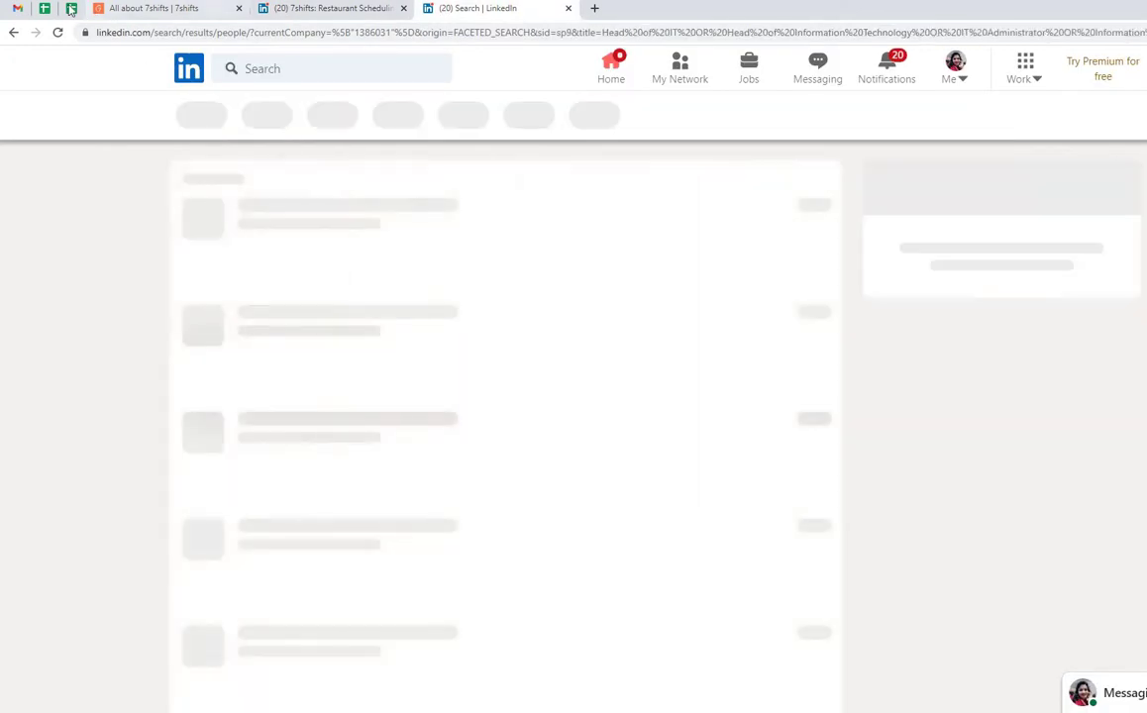
- Filter 7shifts employees by title "Systems Administrator OR IS Administrator OR Information Security Administrator OR IS Team Lead OR Information Security Team Lead", copied from the sheet
{"action": "left_click", "coordinate": [72, 8]}
{"action": "left_click", "coordinate": [380, 384]}
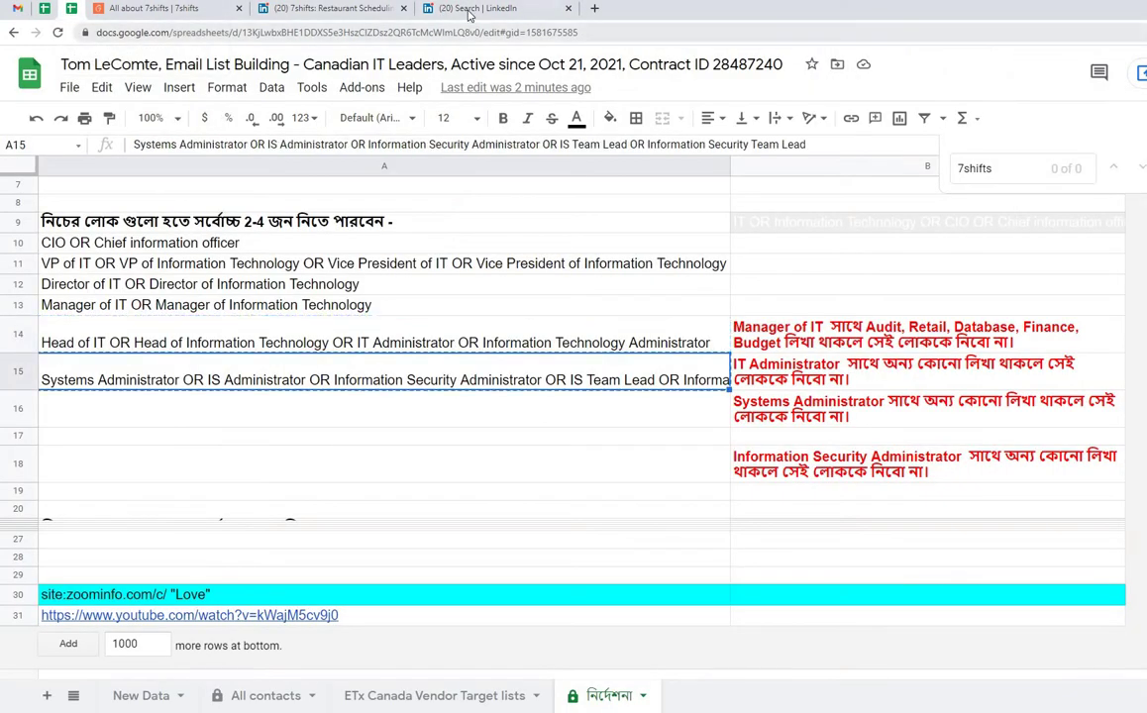
{"action": "left_click", "coordinate": [471, 8]}
{"action": "left_click", "coordinate": [580, 118]}
{"action": "key", "text": "ctrl+a"}
{"action": "type", "text": "Systems Administrator OR IS Administrator OR Information Security Administrator OR IS Team Lead OR Information Security Team Lead"}
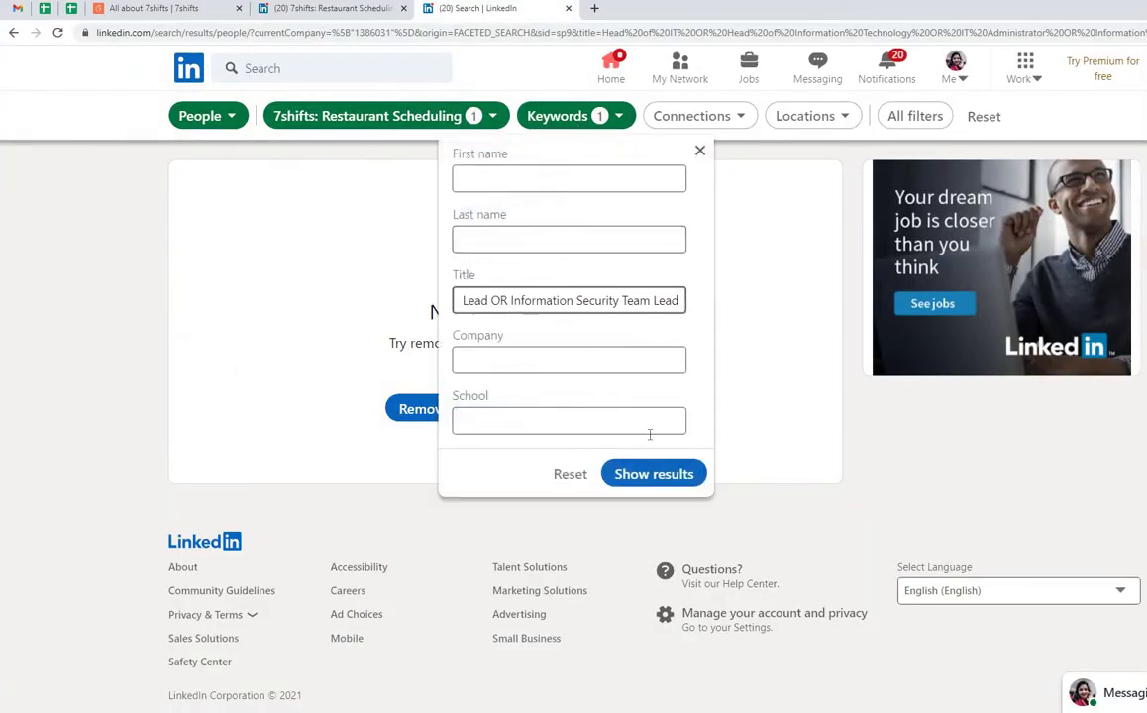
{"action": "left_click", "coordinate": [654, 474]}
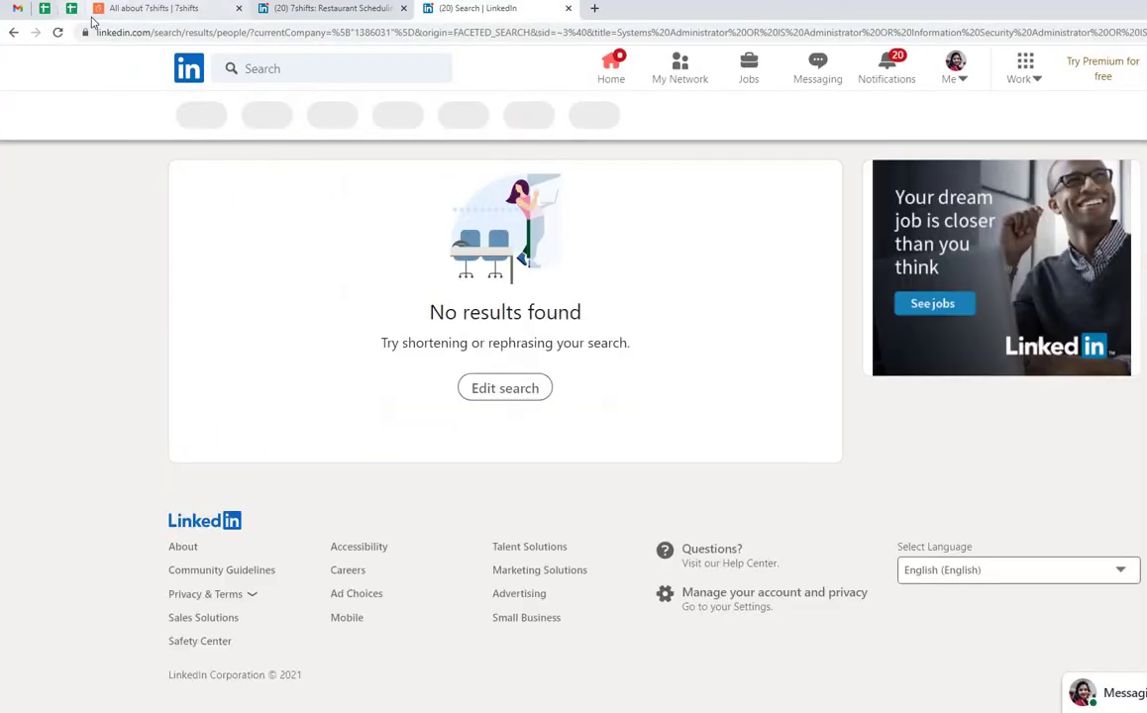
- In the ETx Canada Vendor Target lists sheet, copy the 411.ca row's name and comment entries into the 7shifts row (H6:I6)
{"action": "left_click", "coordinate": [71, 7]}
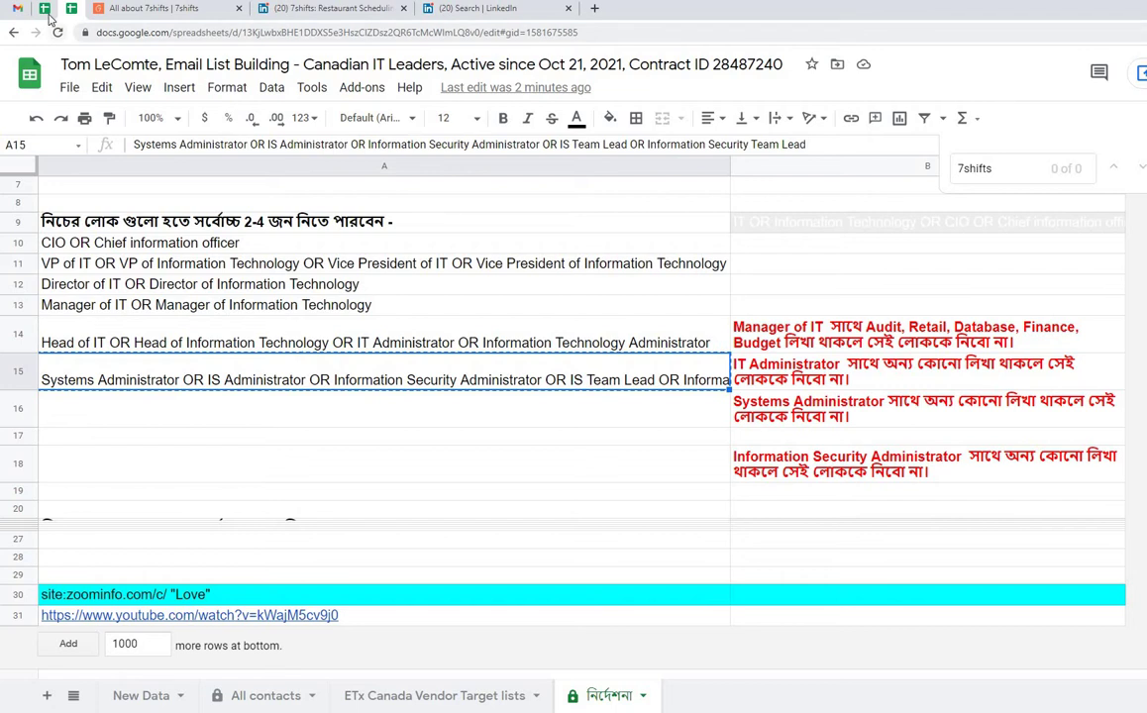
{"action": "left_click", "coordinate": [436, 695]}
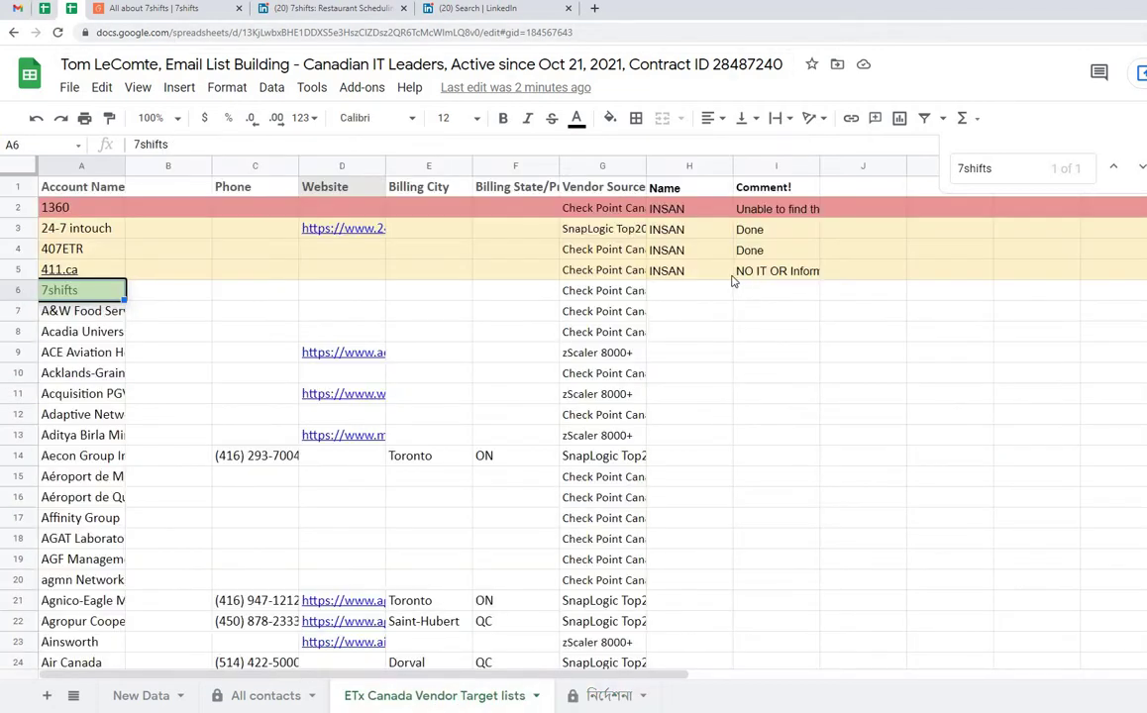
{"action": "left_click_drag", "start_coordinate": [748, 278], "coordinate": [673, 271]}
{"action": "key", "text": "ctrl+c"}
{"action": "left_click", "coordinate": [675, 292]}
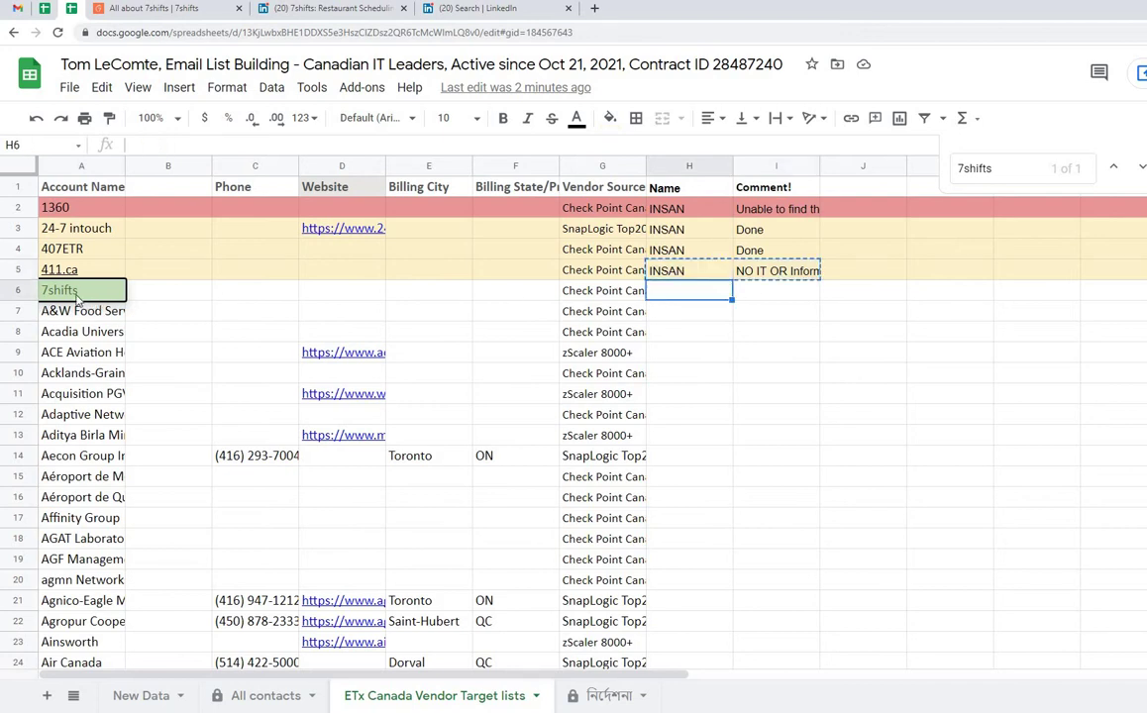
{"action": "key", "text": "ctrl+v"}
- Fill the whole 7shifts row (row 6) with light yellow, matching the finished accounts above
{"action": "left_click", "coordinate": [12, 289]}
{"action": "left_click", "coordinate": [610, 118]}
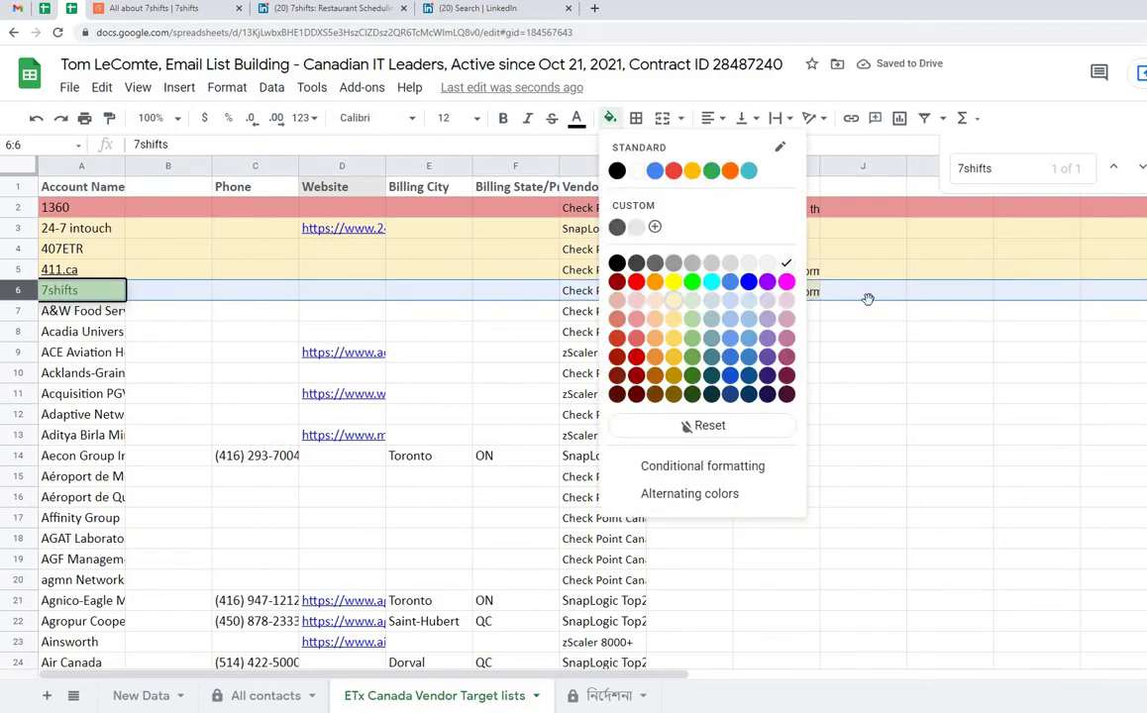
{"action": "left_click", "coordinate": [673, 301]}
- Copy the next account name, A&W Food Services, from A7 and find it in the All contacts sheet
{"action": "left_click", "coordinate": [114, 313]}
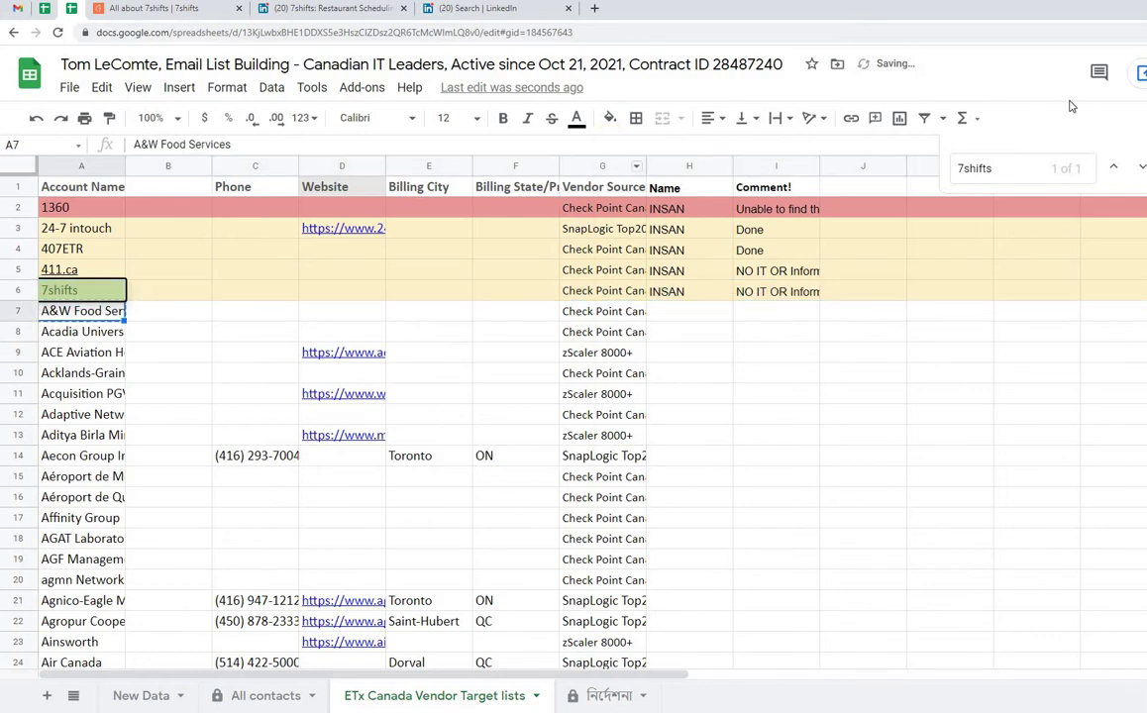
{"action": "key", "text": "ctrl+c"}
{"action": "key", "text": "ctrl+f"}
{"action": "key", "text": "ctrl+v"}
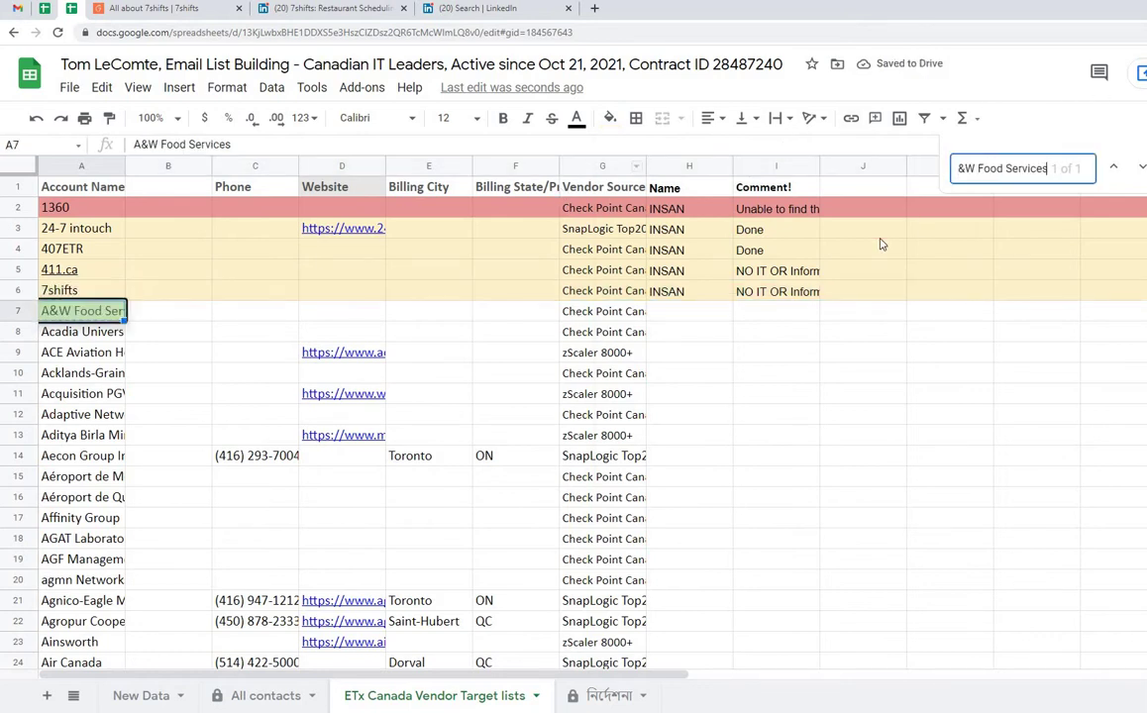
{"action": "left_click", "coordinate": [243, 696]}
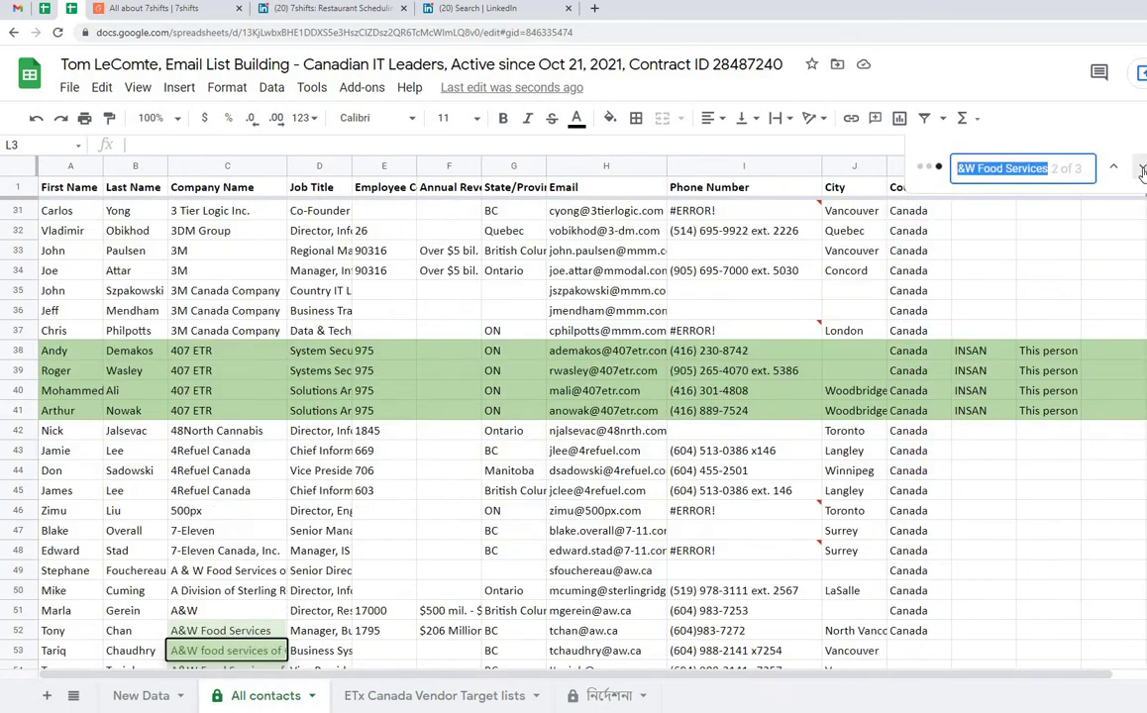
{"action": "scroll", "coordinate": [405, 362], "scroll_direction": "down", "scroll_amount": 3}
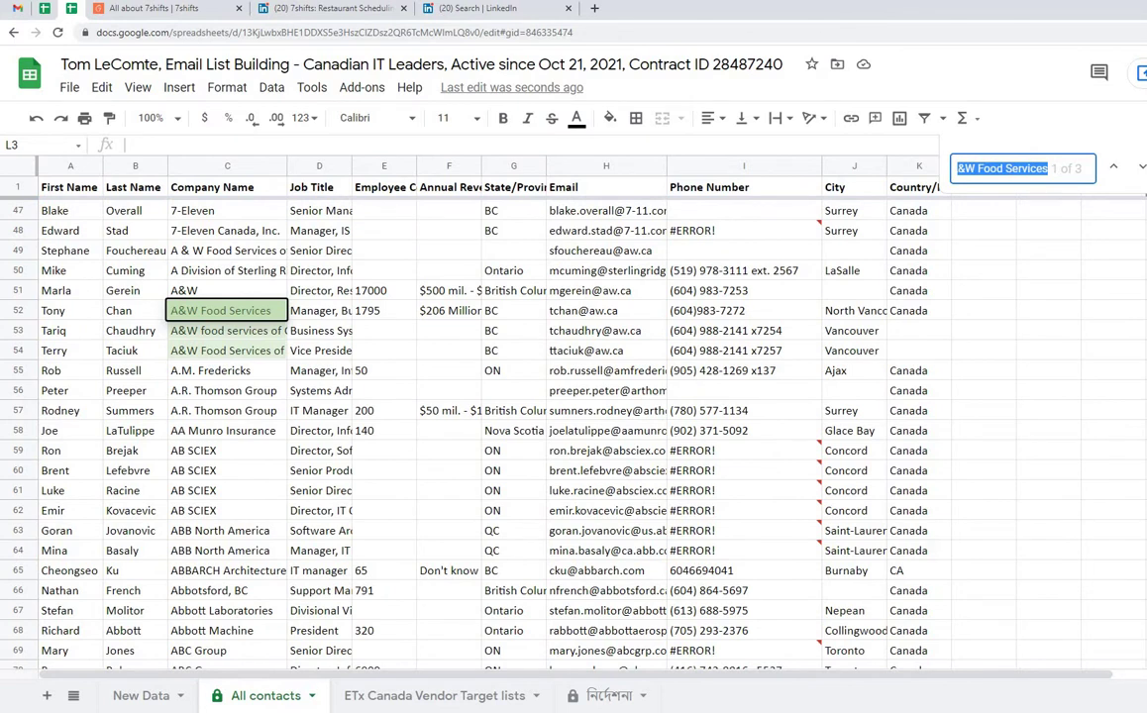
- Fill the three matching A&W Food Services company cells (C52:C54) with yellow
{"action": "left_click_drag", "start_coordinate": [240, 313], "coordinate": [236, 350]}
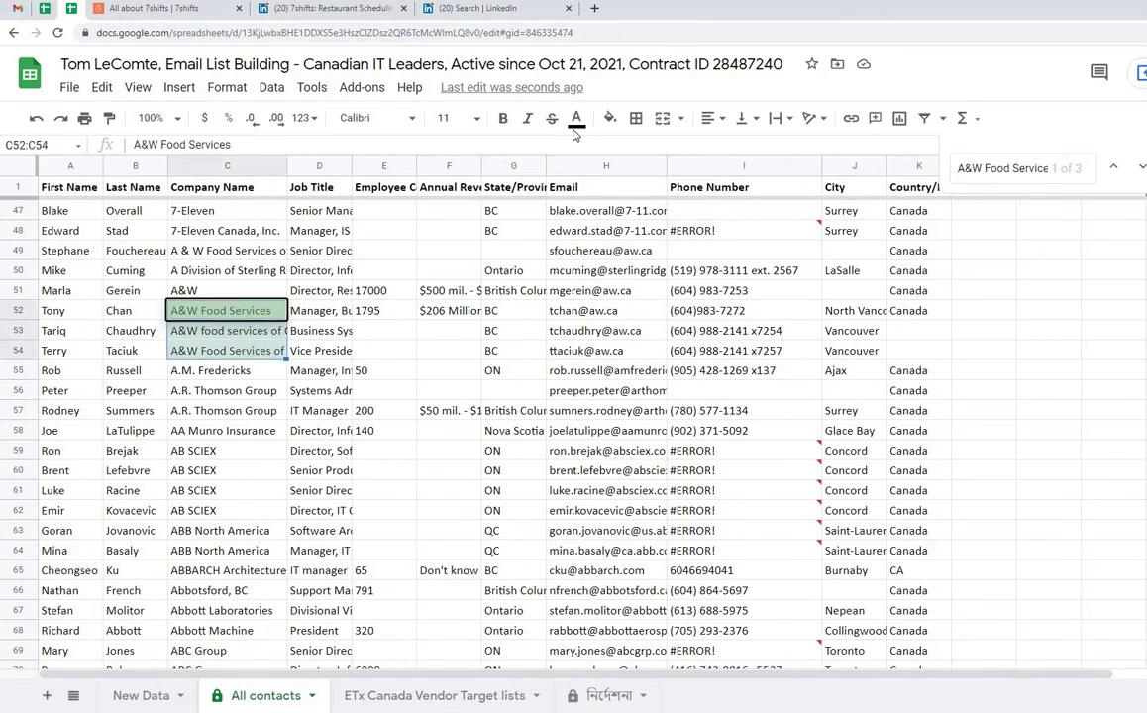
{"action": "left_click", "coordinate": [610, 118]}
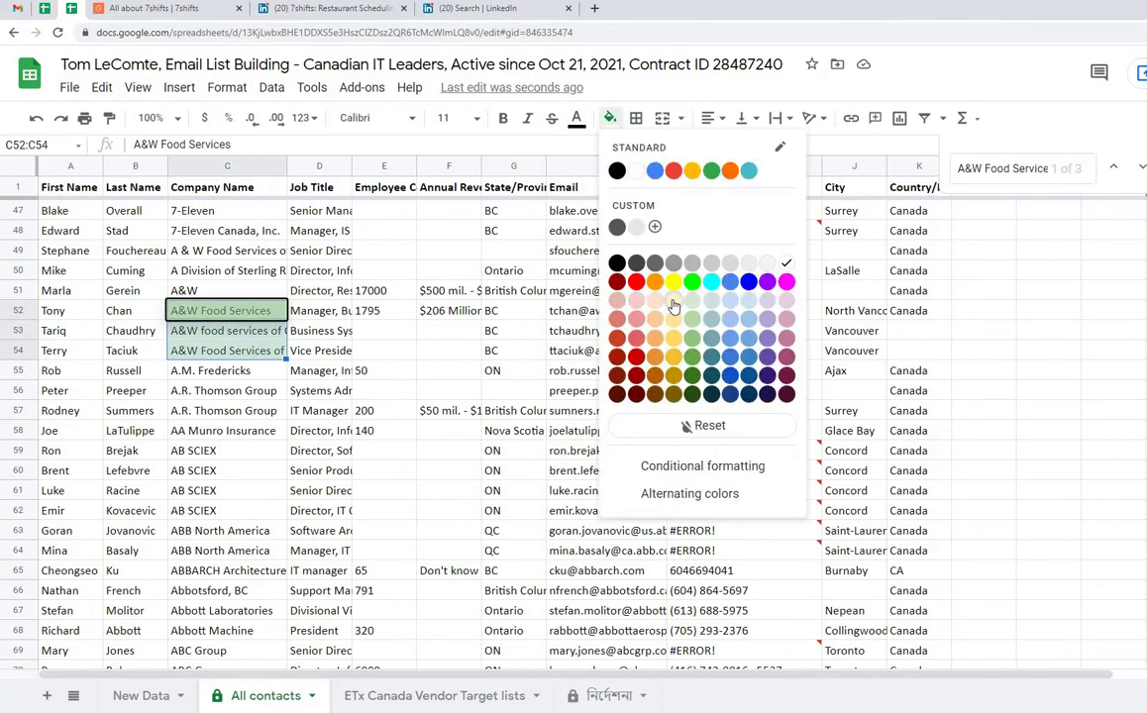
{"action": "left_click", "coordinate": [676, 284]}
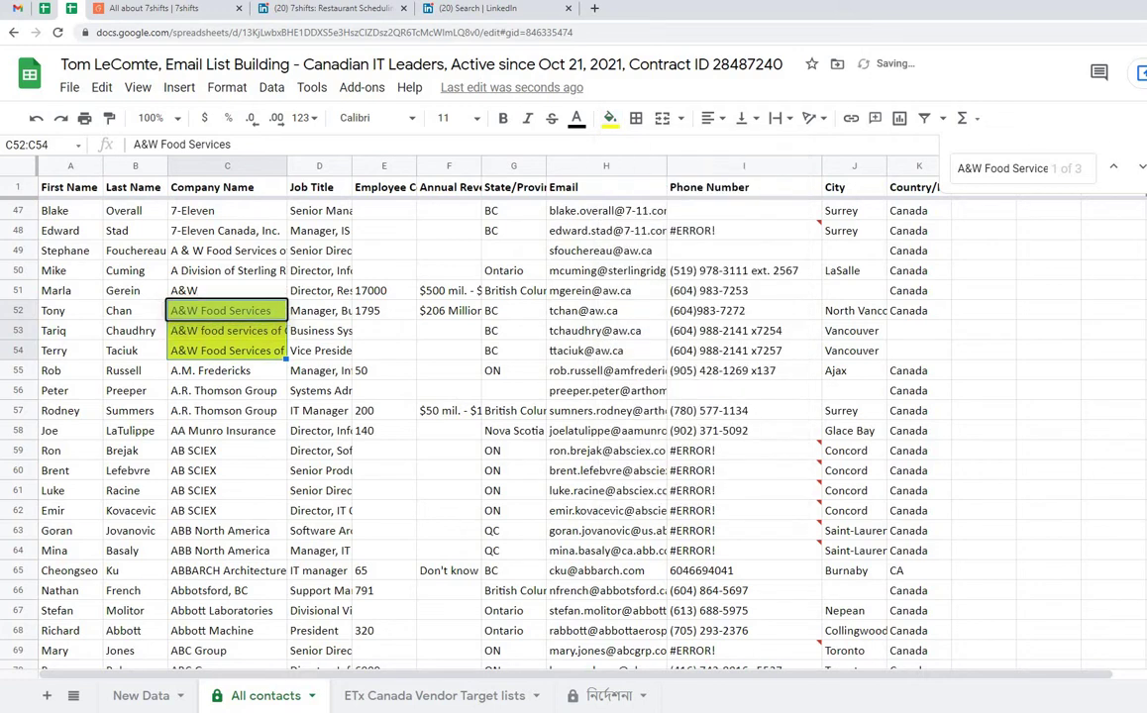
- Search LinkedIn for the row 52 contact's name and company copied from the sheet, and close the leftover 7shifts pages
{"action": "left_click", "coordinate": [282, 311]}
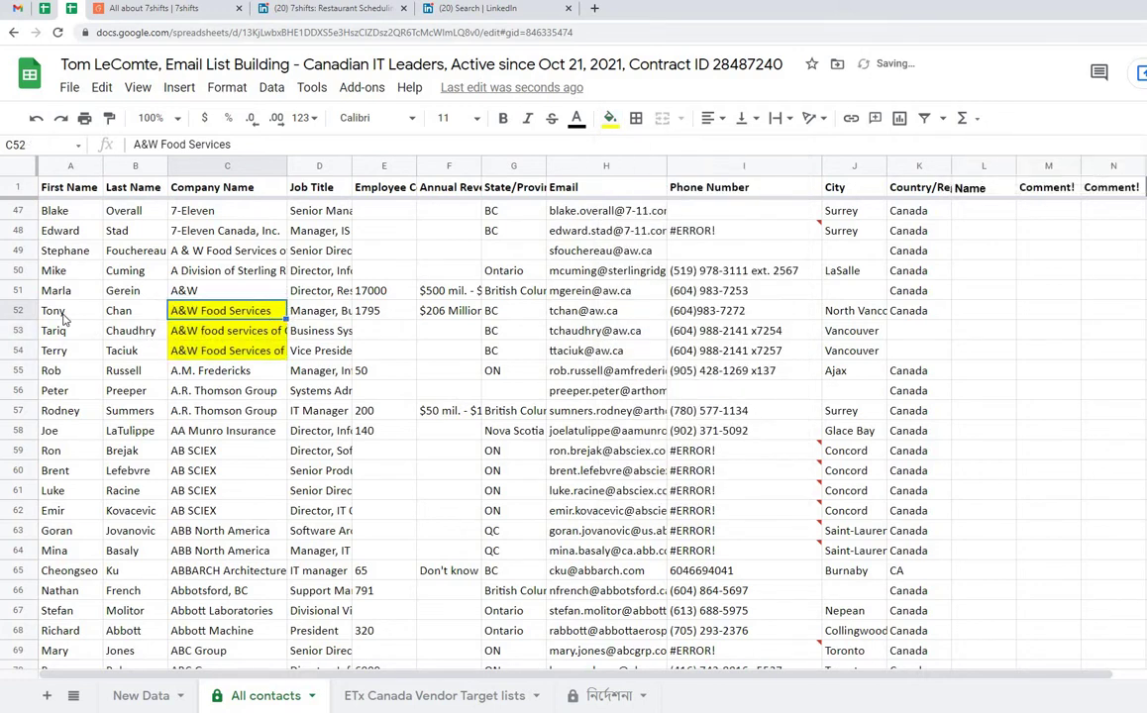
{"action": "left_click_drag", "start_coordinate": [62, 317], "coordinate": [233, 311]}
{"action": "left_click", "coordinate": [191, 13]}
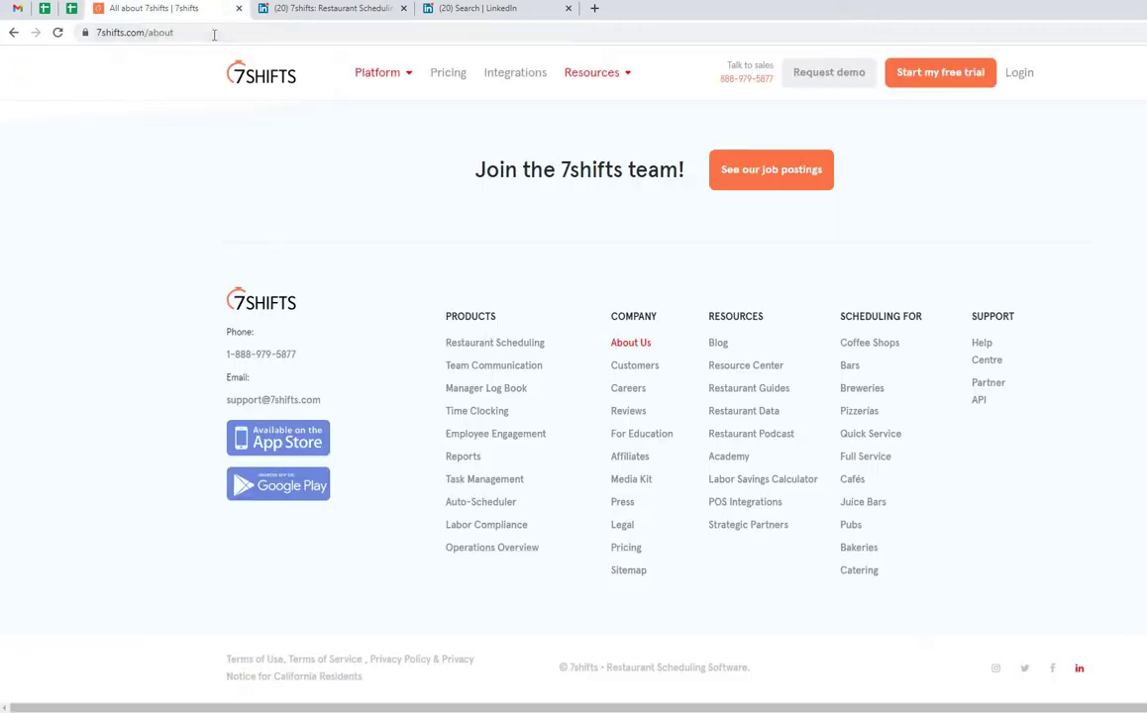
{"action": "left_click", "coordinate": [324, 33]}
{"action": "key", "text": "ctrl+v"}
{"action": "left_click", "coordinate": [308, 14]}
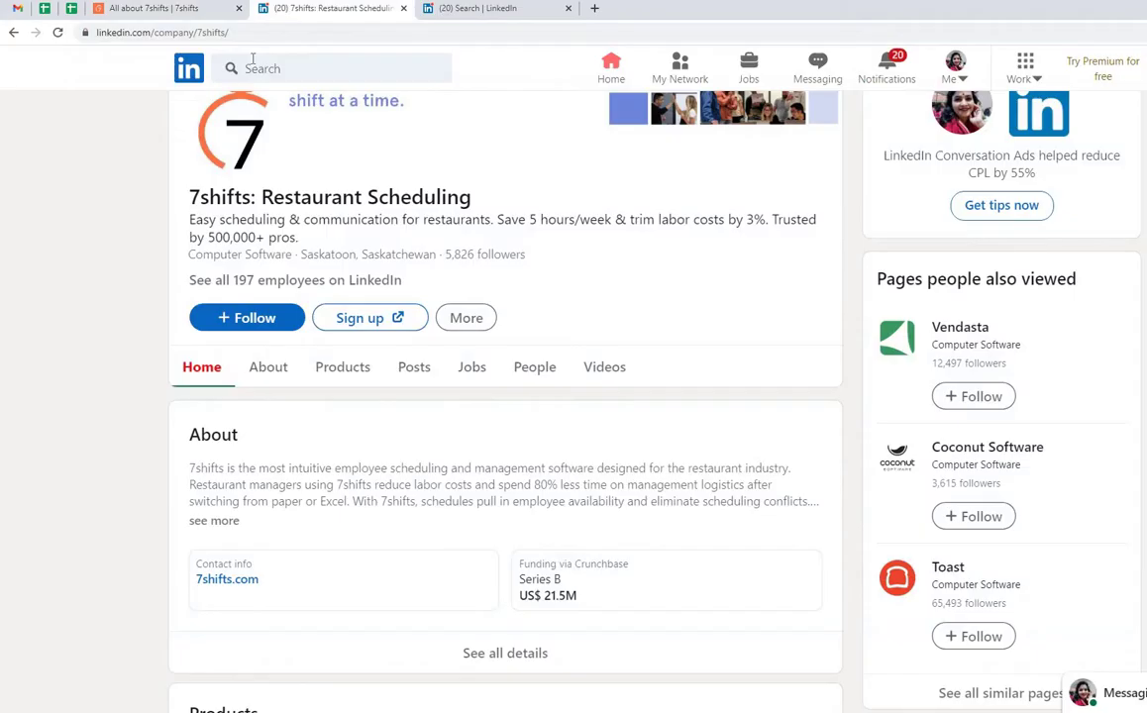
{"action": "left_click", "coordinate": [262, 68]}
{"action": "key", "text": "ctrl+v"}
{"action": "key", "text": "Return"}
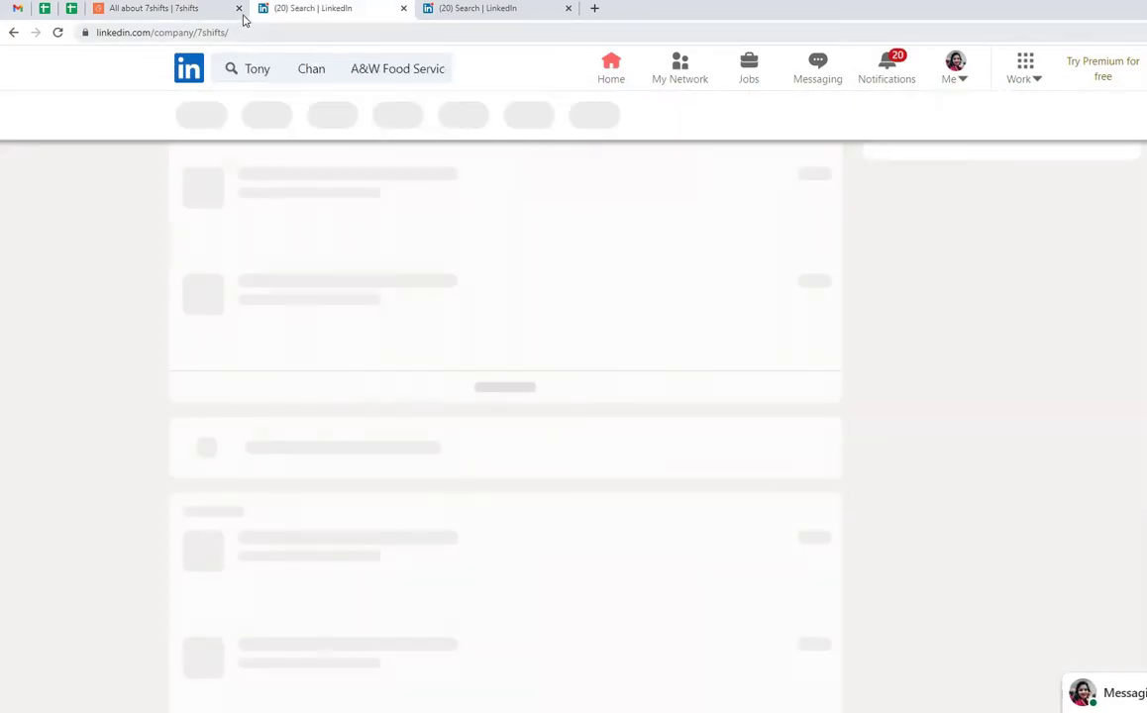
{"action": "left_click", "coordinate": [239, 8]}
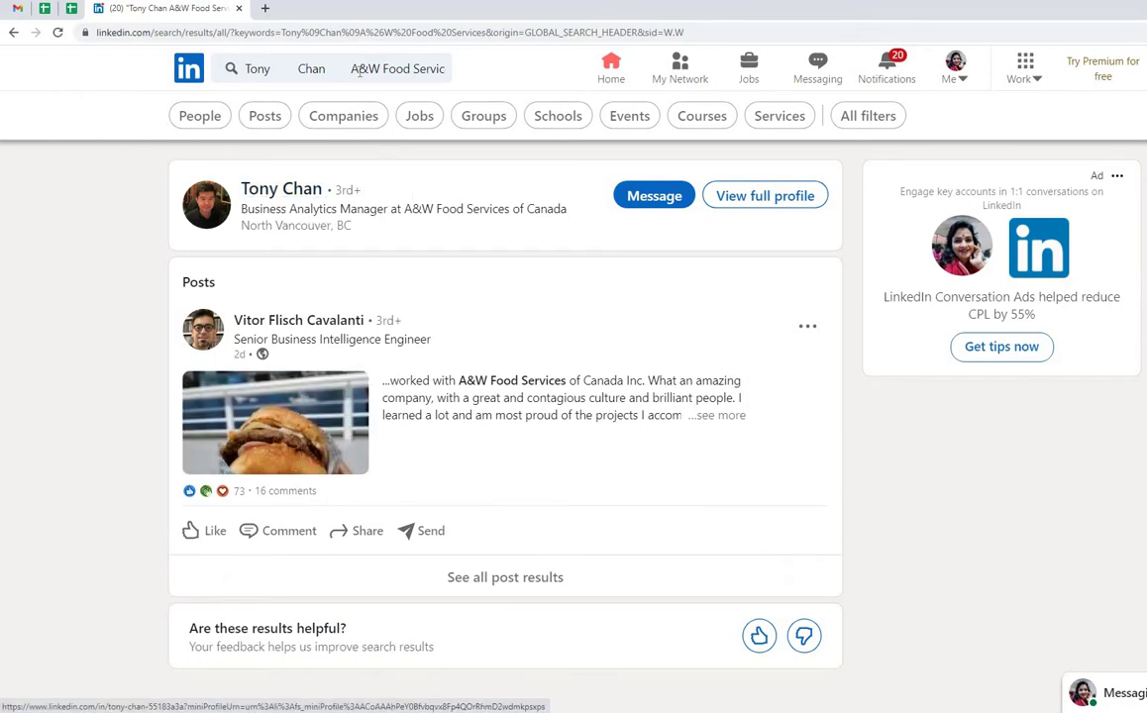
- Find "A&W Food Services" in the LinkedIn results and compare the contact's company and title with the job title in D52
{"action": "left_click", "coordinate": [503, 70]}
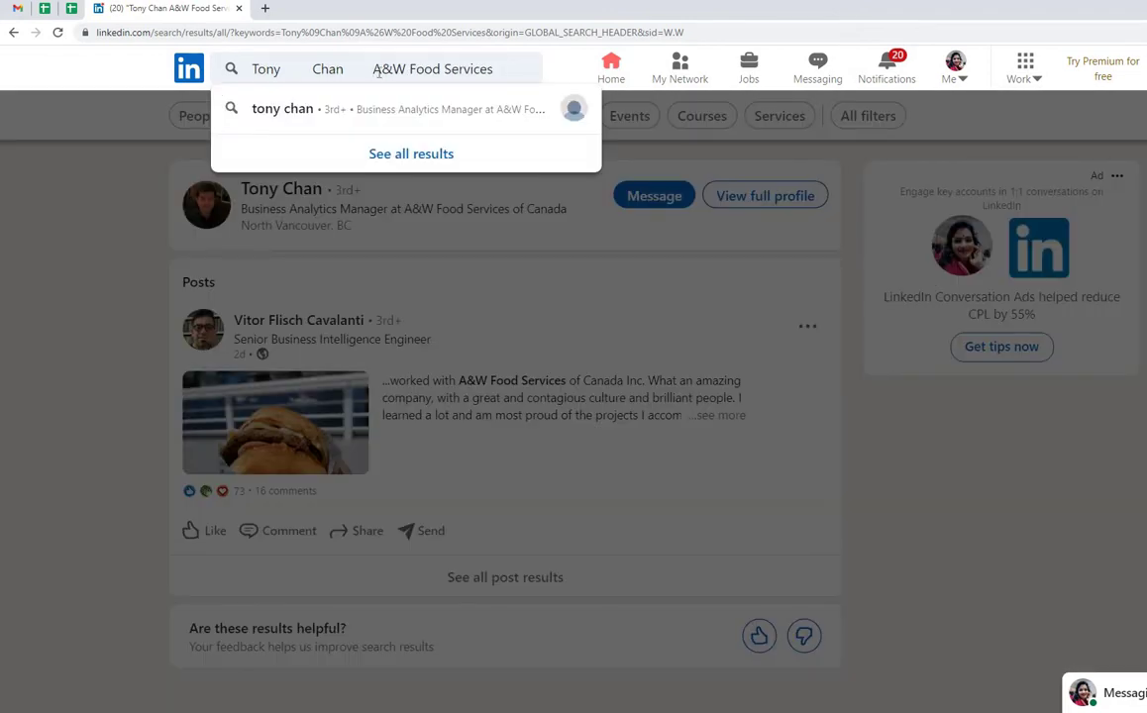
{"action": "left_click_drag", "start_coordinate": [494, 69], "coordinate": [373, 69]}
{"action": "key", "text": "ctrl+f"}
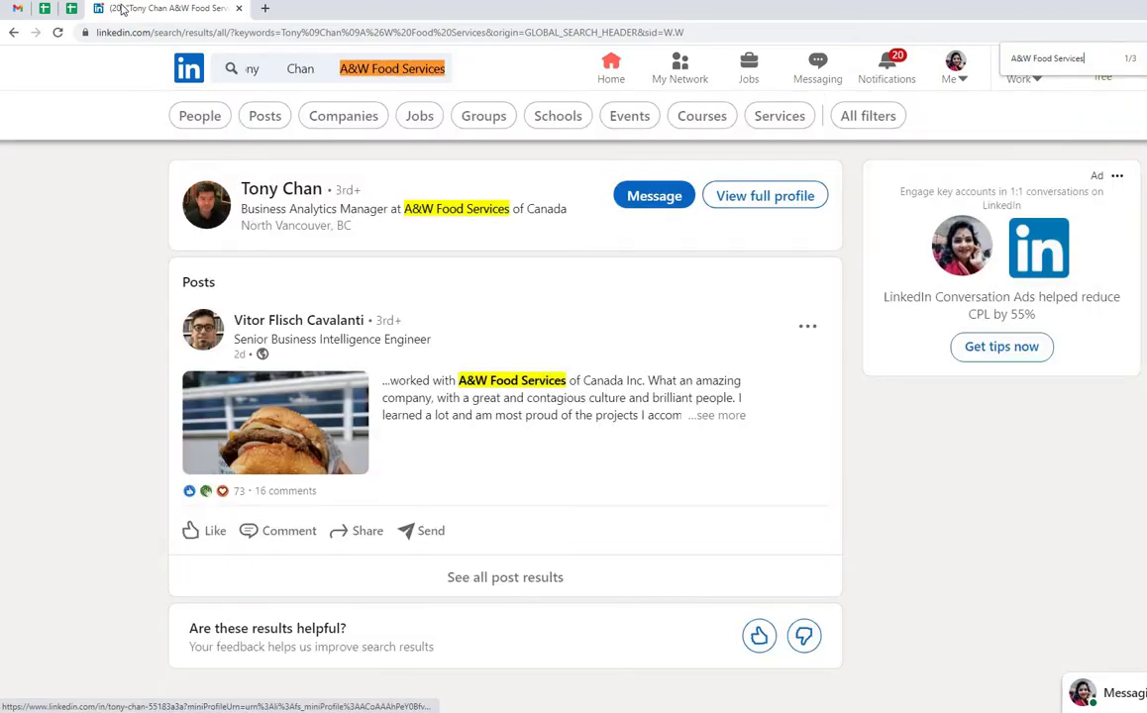
{"action": "left_click", "coordinate": [71, 8]}
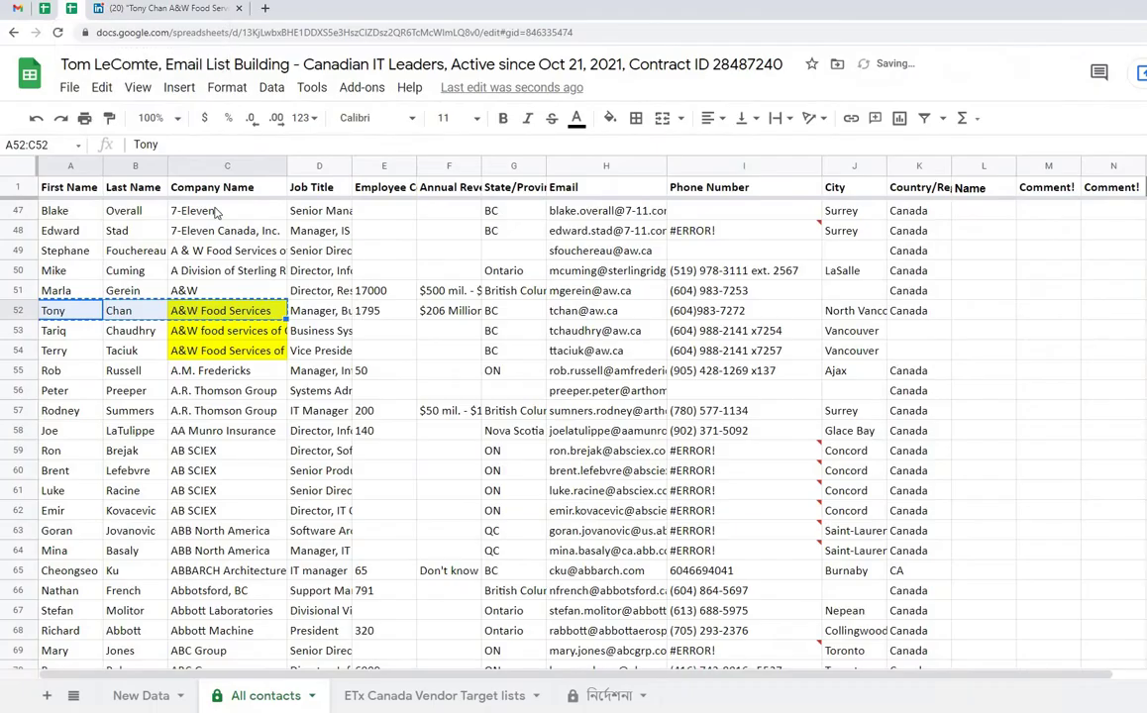
{"action": "left_click", "coordinate": [318, 317]}
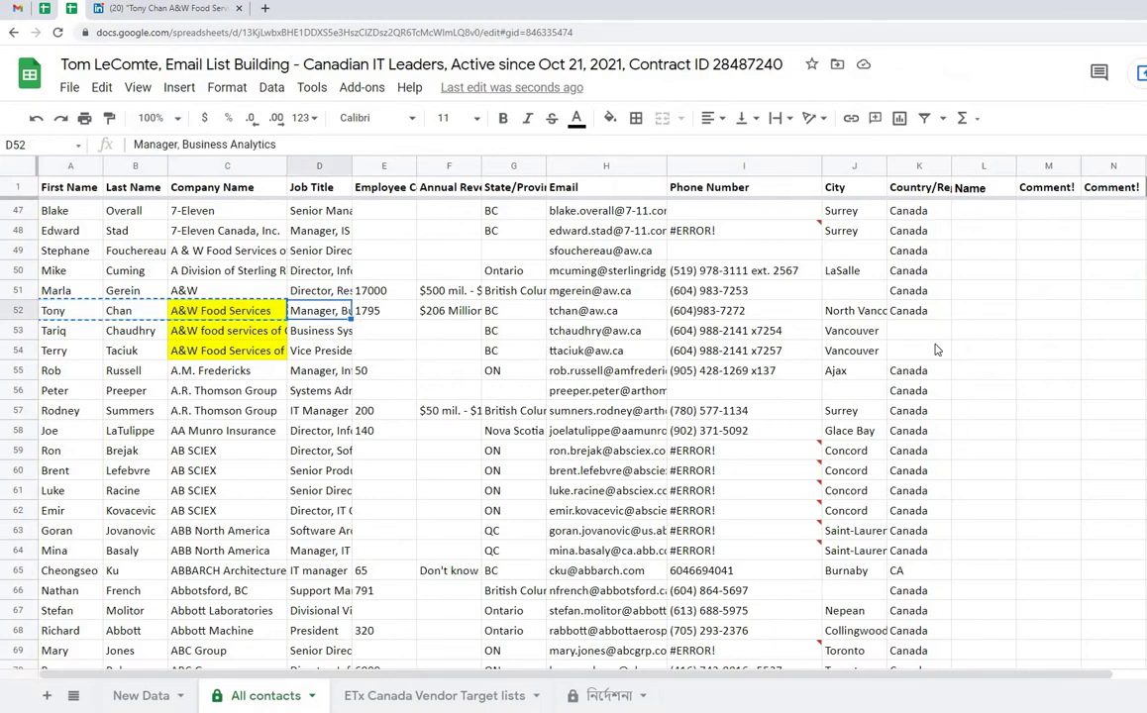
- Copy the name and comment entries from the 407 ETR row (L38:M38) into L52:M52 for the checked contact
{"action": "scroll", "coordinate": [972, 349], "scroll_direction": "up", "scroll_amount": 7}
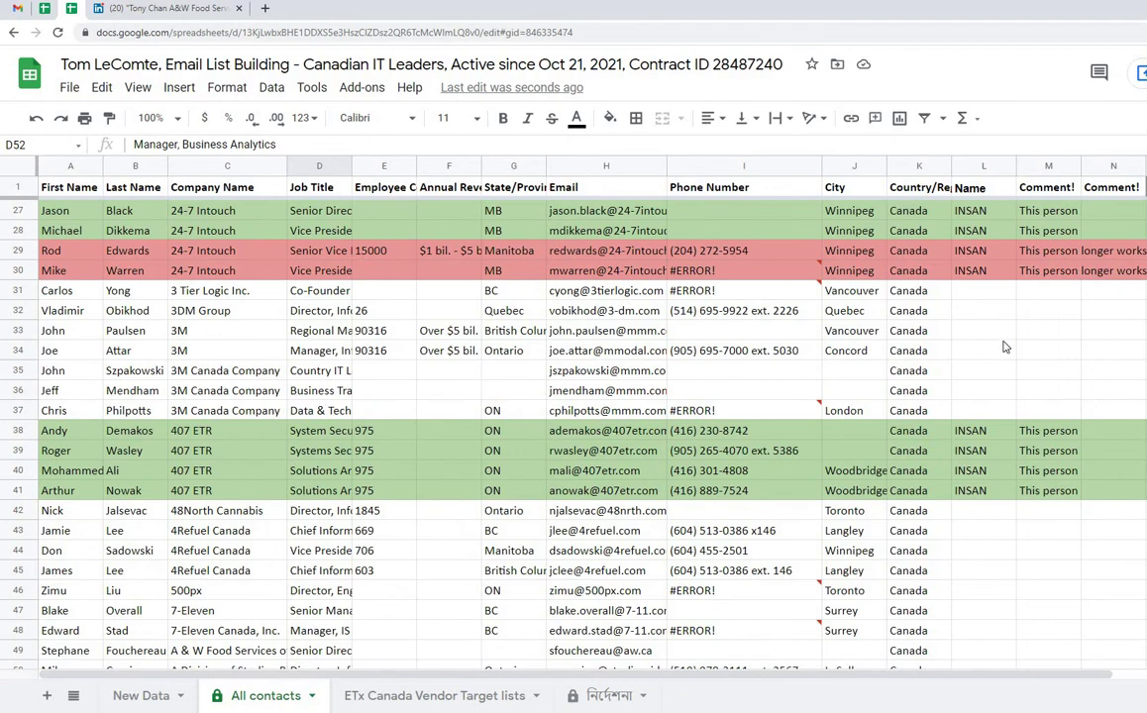
{"action": "left_click_drag", "start_coordinate": [1066, 437], "coordinate": [981, 431]}
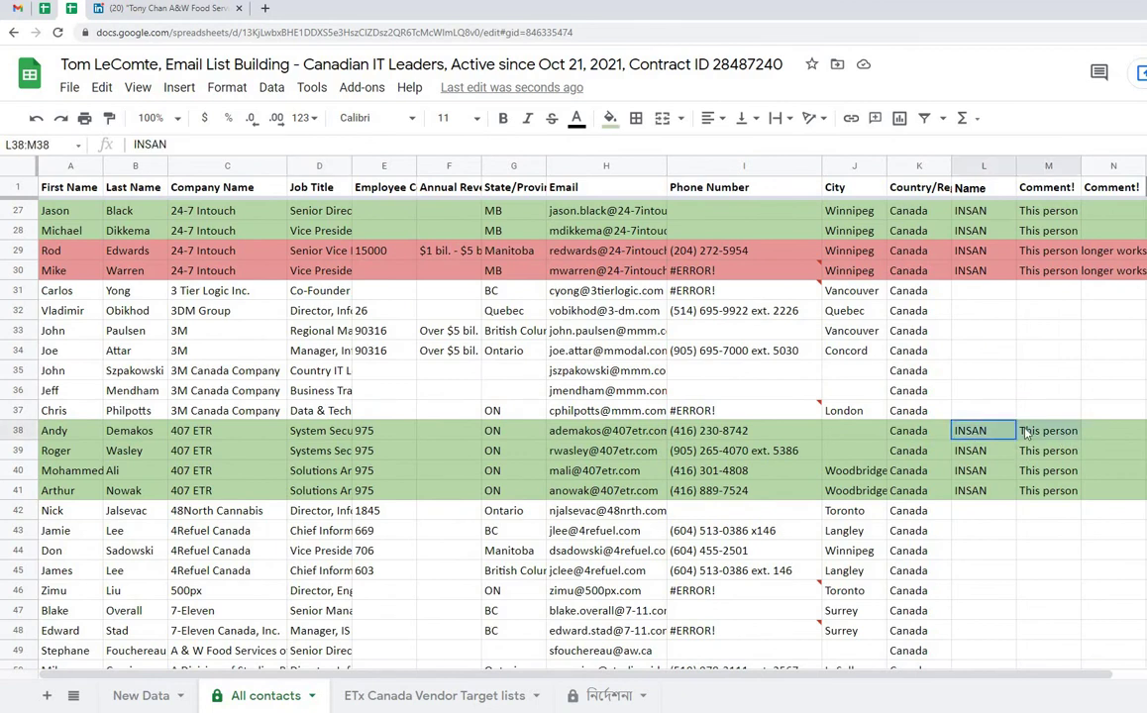
{"action": "key", "text": "ctrl+c"}
{"action": "scroll", "coordinate": [555, 395], "scroll_direction": "down", "scroll_amount": 6}
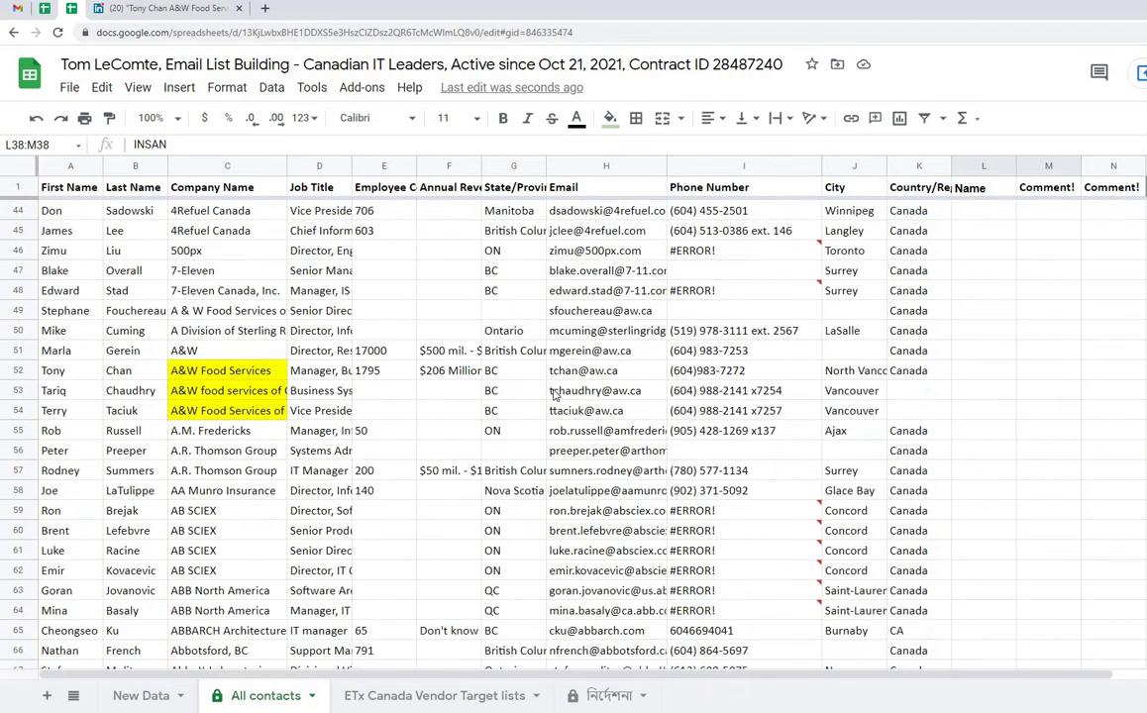
{"action": "left_click", "coordinate": [24, 371]}
{"action": "left_click", "coordinate": [960, 375]}
{"action": "key", "text": "ctrl+v"}
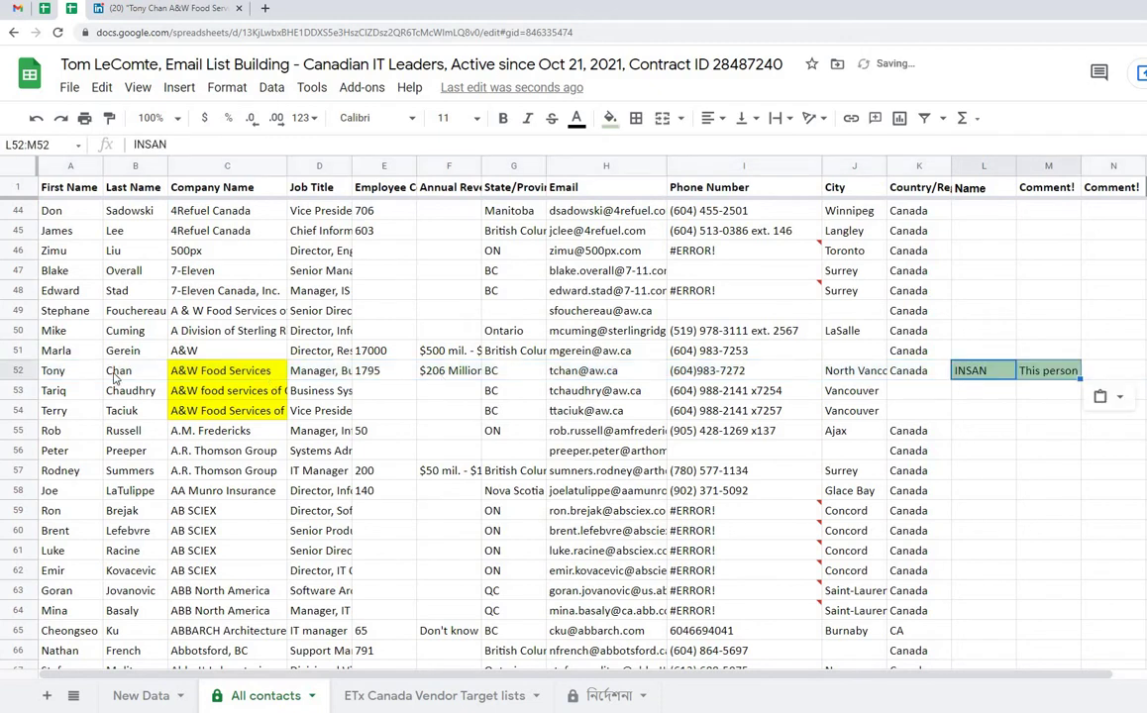
- Fill row 52 with the same light green as the other verified contacts
{"action": "left_click", "coordinate": [18, 371]}
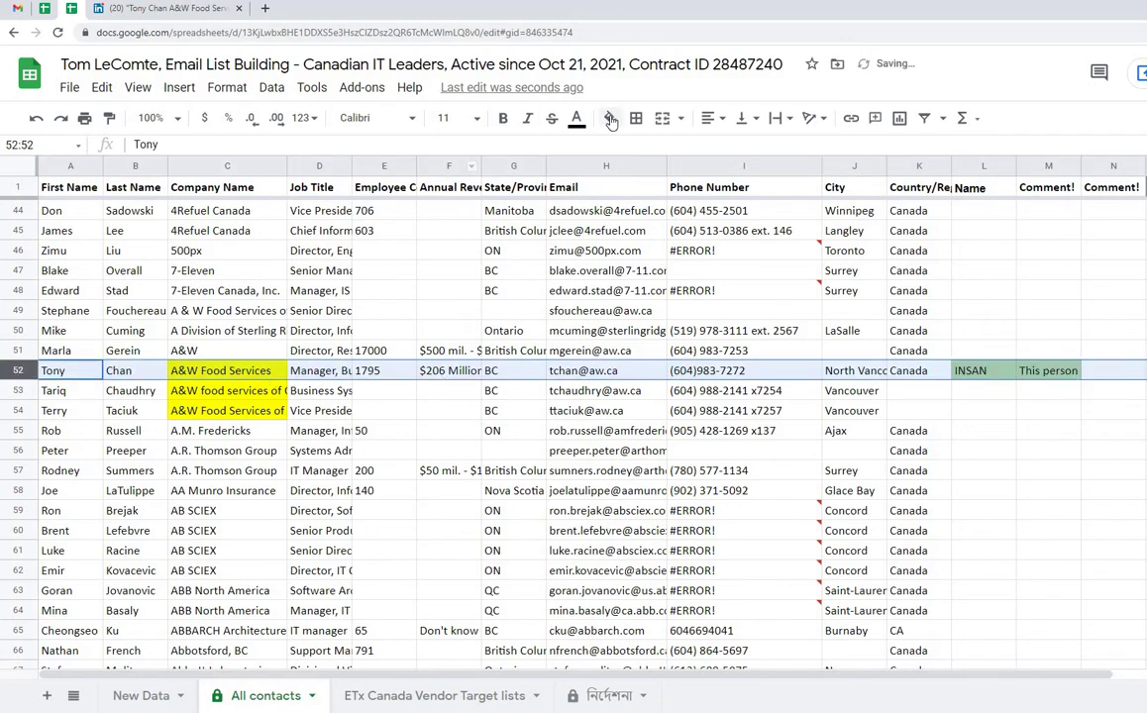
{"action": "left_click", "coordinate": [610, 118]}
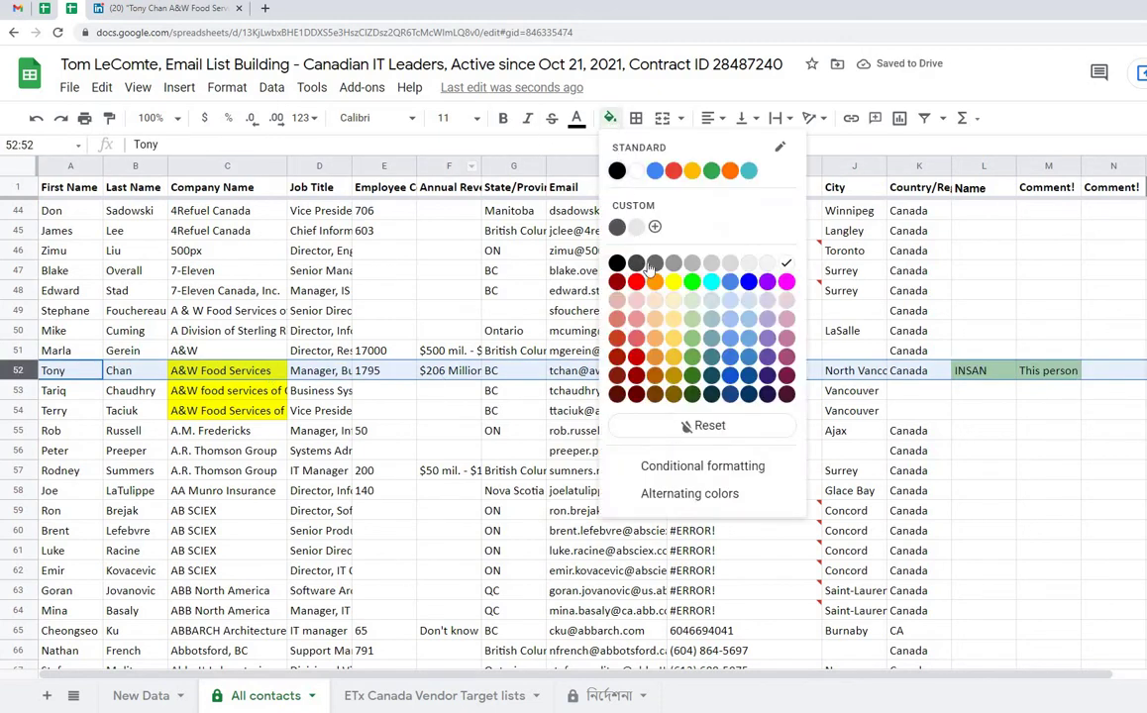
{"action": "left_click", "coordinate": [693, 318]}
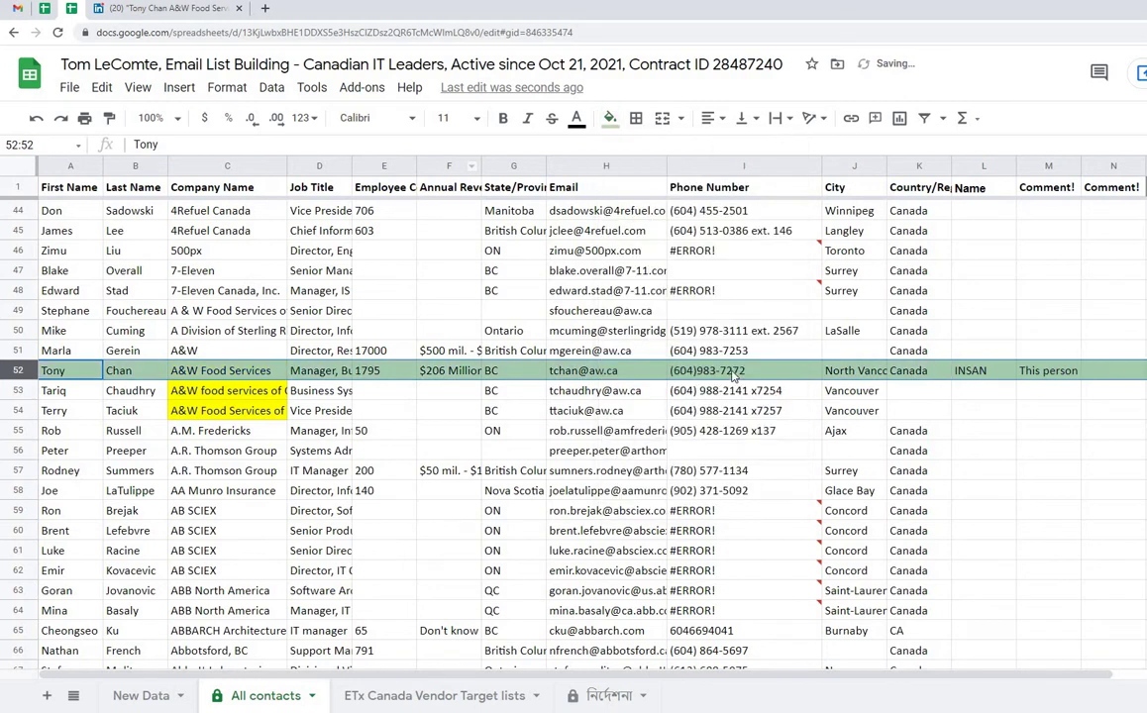
- Copy the row 53 contact's name and company and paste them over the previous LinkedIn search text
{"action": "left_click", "coordinate": [210, 396]}
{"action": "left_click", "coordinate": [168, 8]}
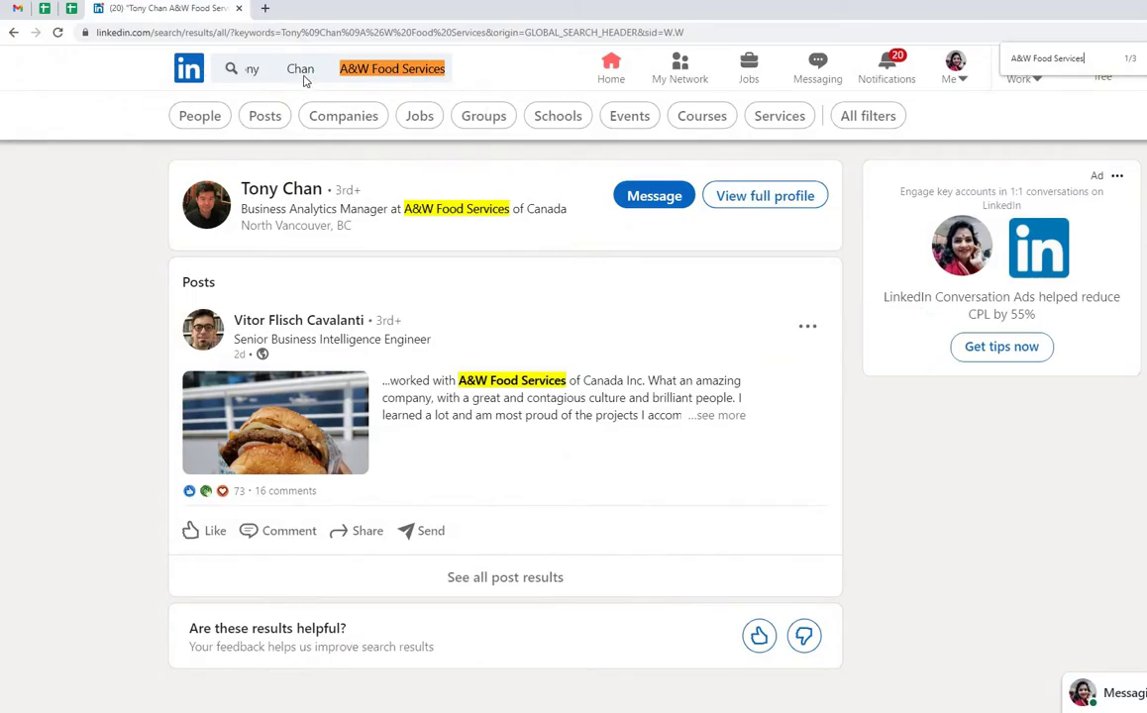
{"action": "left_click", "coordinate": [305, 75]}
{"action": "key", "text": "ctrl+a"}
{"action": "key", "text": "ctrl+v"}
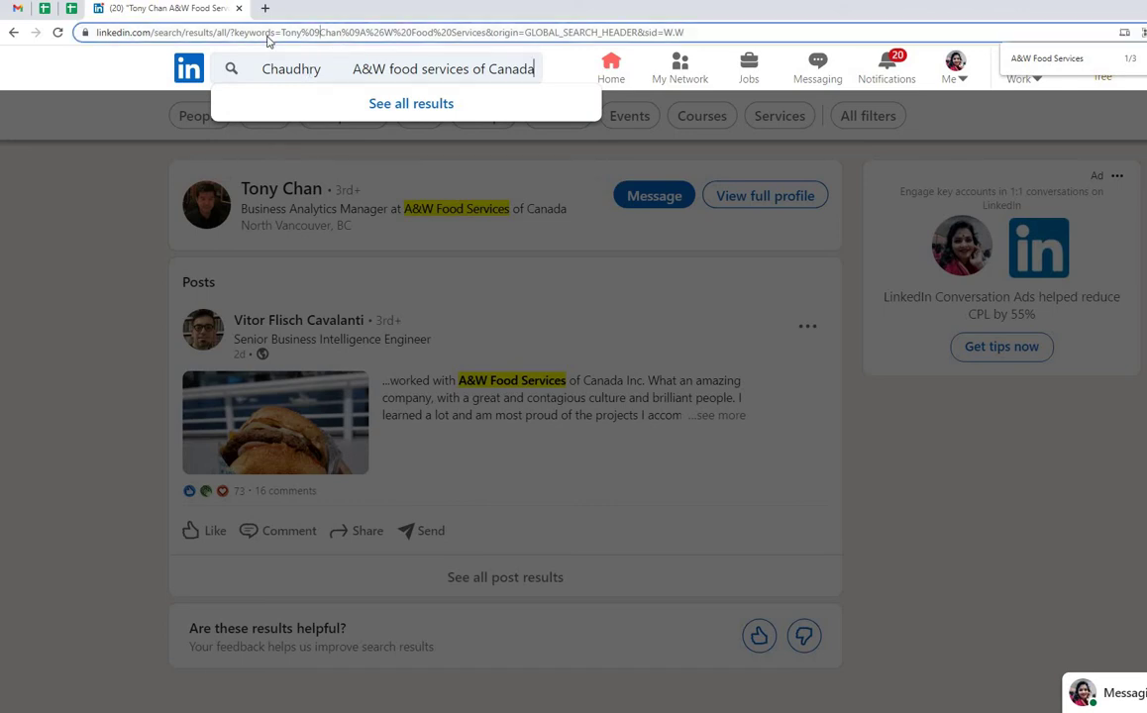
- Remove the extra gaps from the copied name and company text and search LinkedIn with the cleaned-up query
{"action": "left_click", "coordinate": [161, 32]}
{"action": "key", "text": "ctrl+v"}
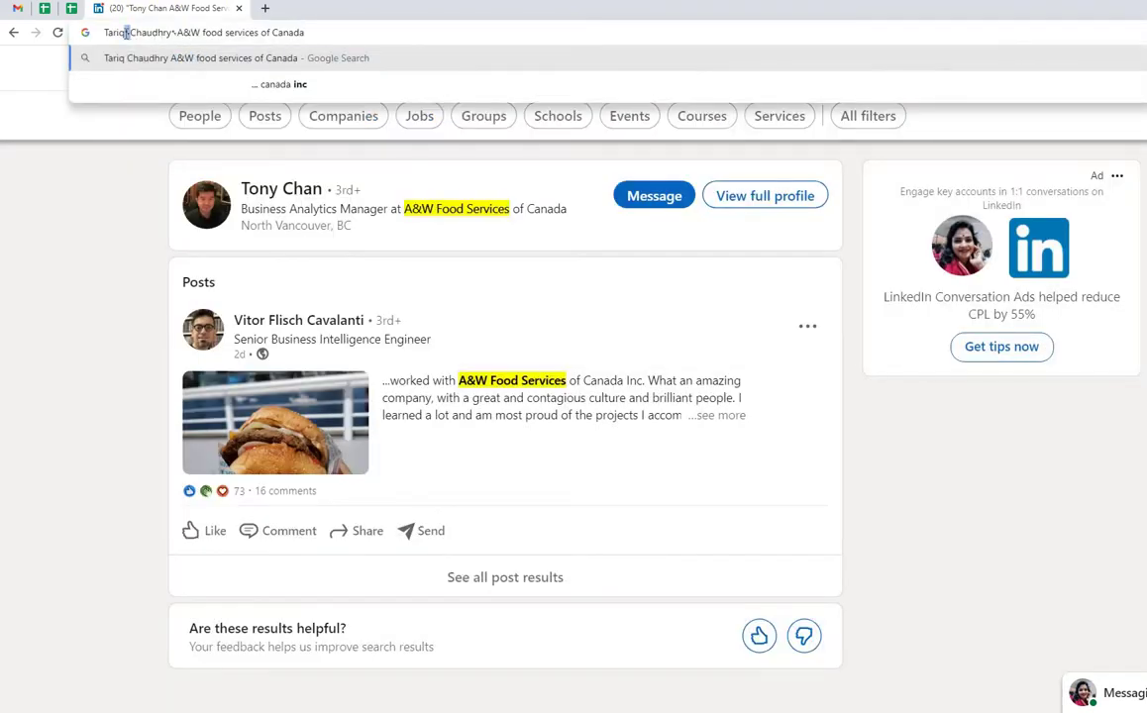
{"action": "key", "text": "BackSpace"}
{"action": "key", "text": "ctrl+a"}
{"action": "key", "text": "ctrl+c"}
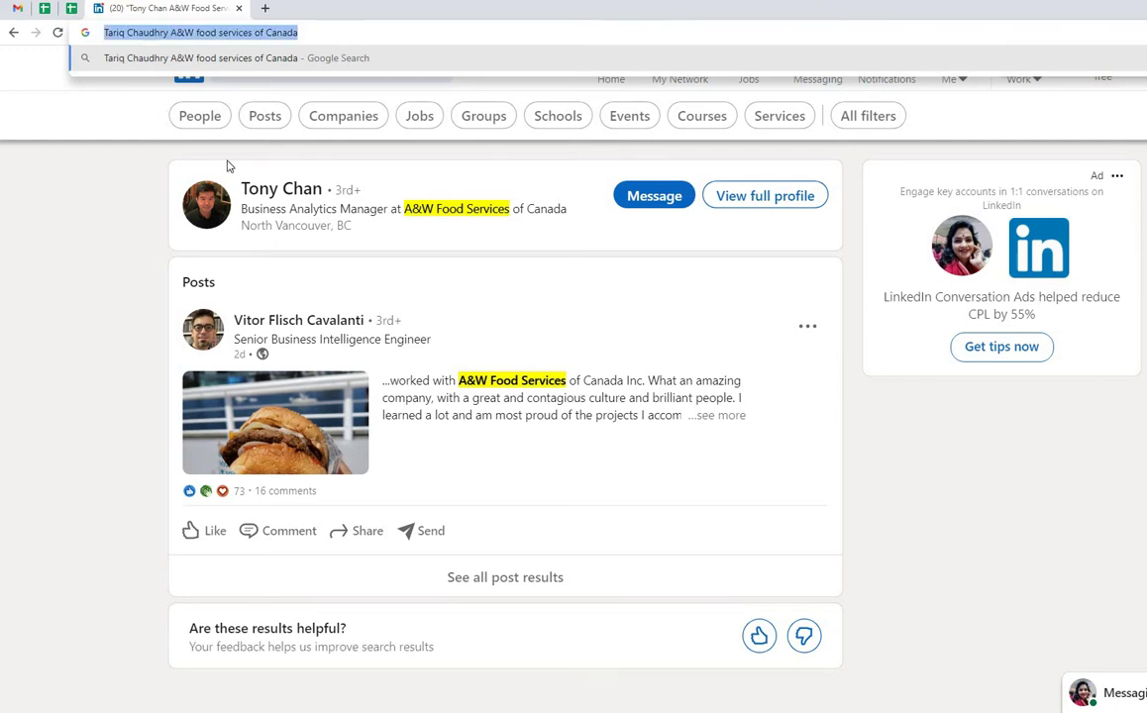
{"action": "left_click", "coordinate": [320, 69]}
{"action": "key", "text": "ctrl+a"}
{"action": "key", "text": "ctrl+v"}
{"action": "key", "text": "Return"}
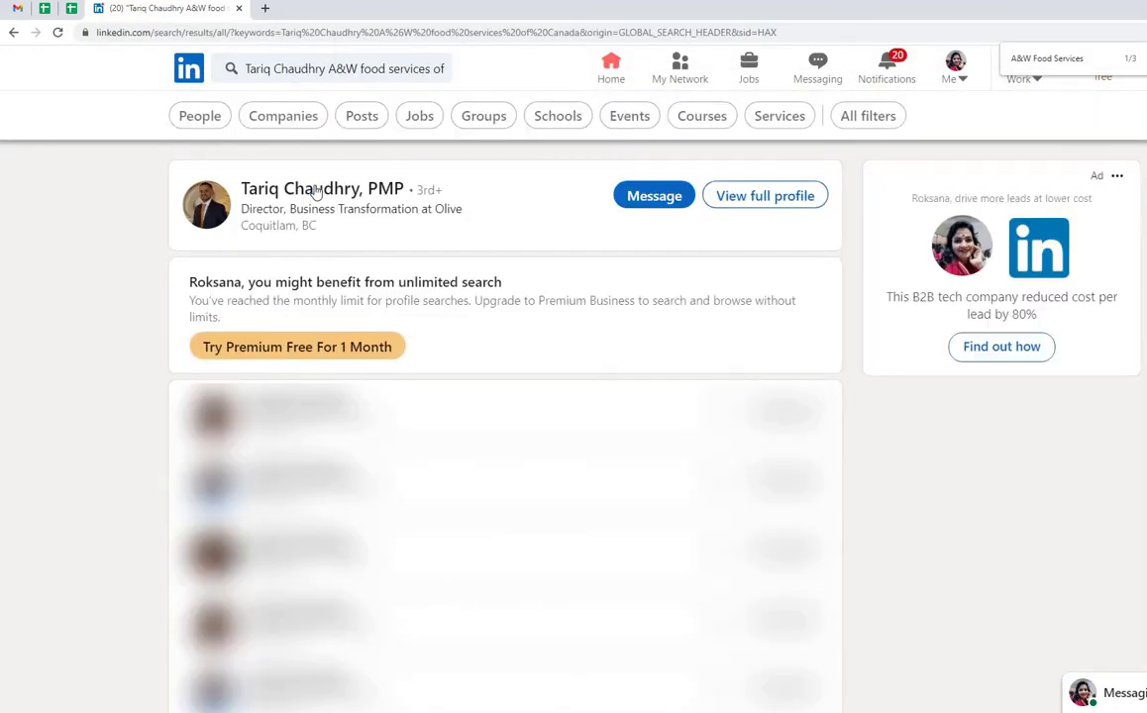
- Open the row 53 contact's LinkedIn profile and examine the Experience section for A&W Food Services of Canada employment
{"action": "left_click", "coordinate": [315, 191]}
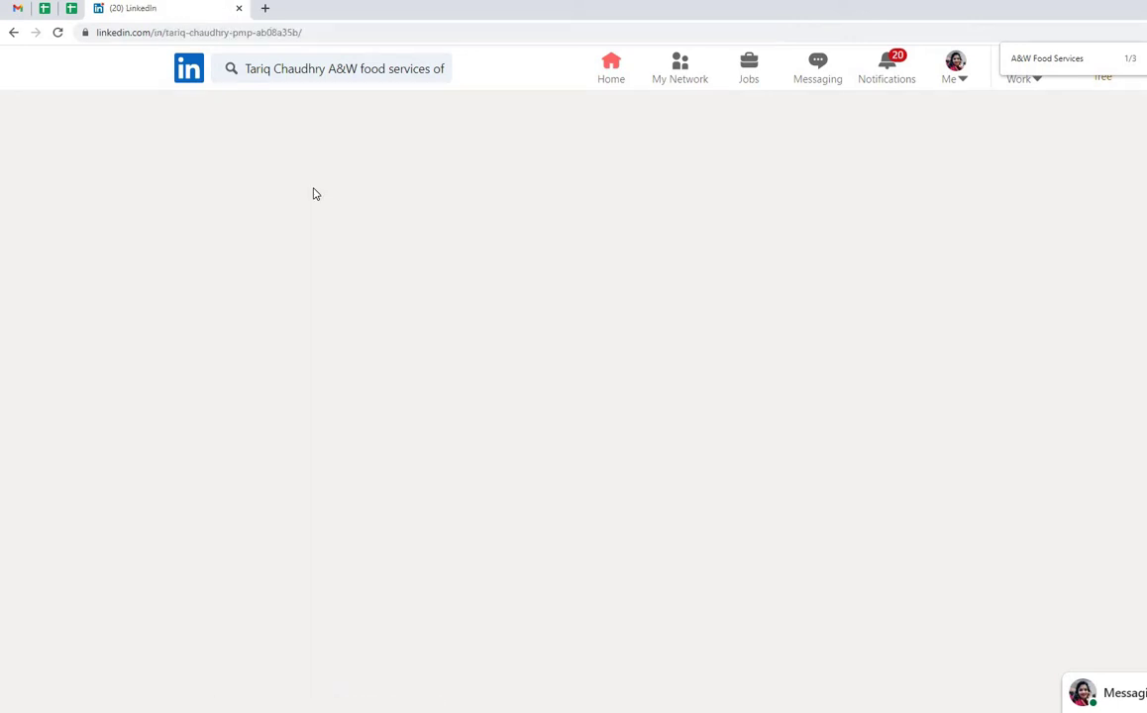
{"action": "scroll", "coordinate": [313, 193], "scroll_direction": "down", "scroll_amount": 7}
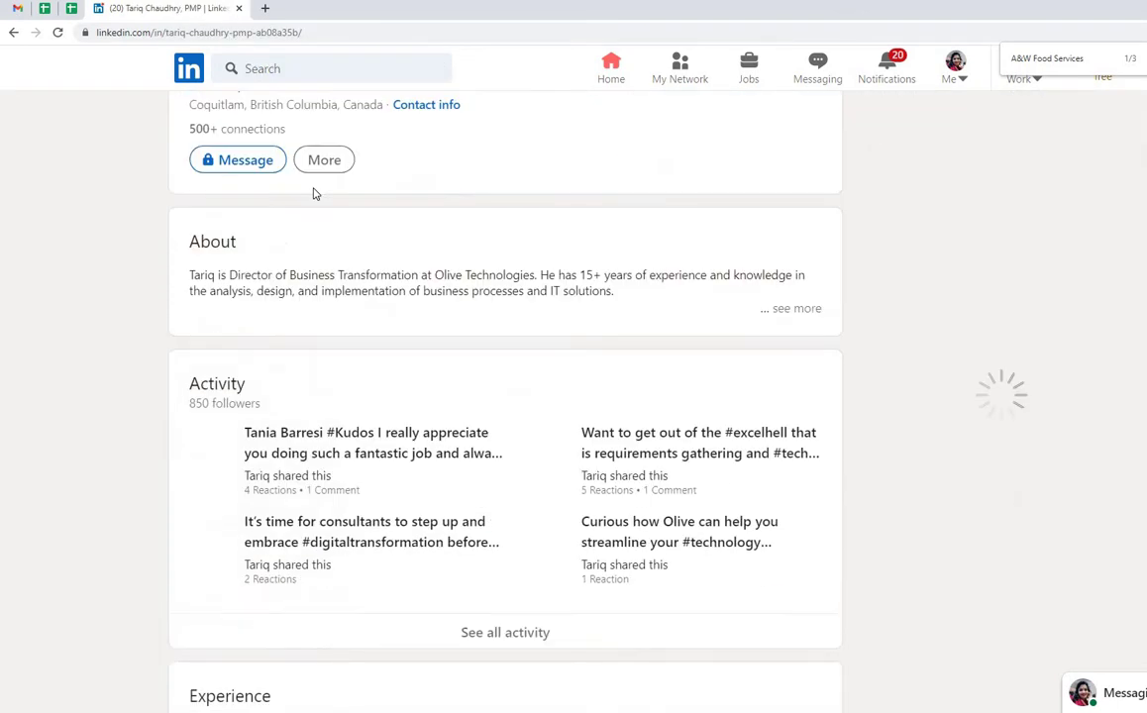
{"action": "scroll", "coordinate": [313, 193], "scroll_direction": "down", "scroll_amount": 1}
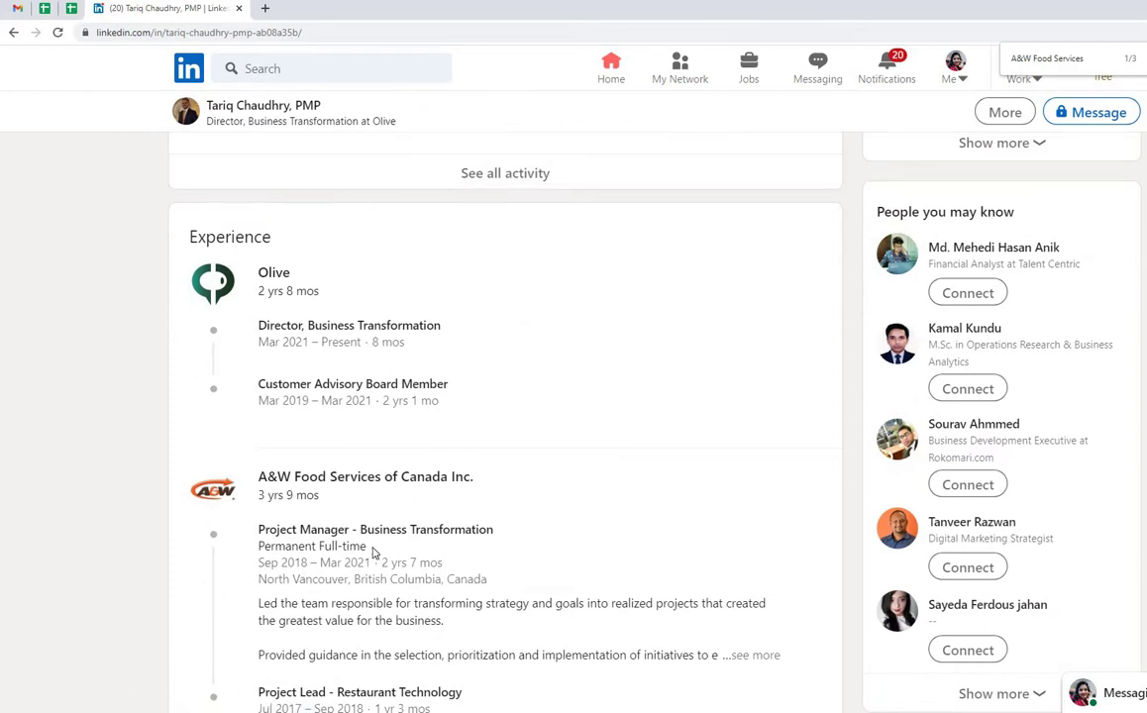
- Check the duration of the row 53 contact's latest A&W role on LinkedIn and return to the All contacts sheet
{"action": "triple_click", "coordinate": [425, 563]}
{"action": "triple_click", "coordinate": [425, 563]}
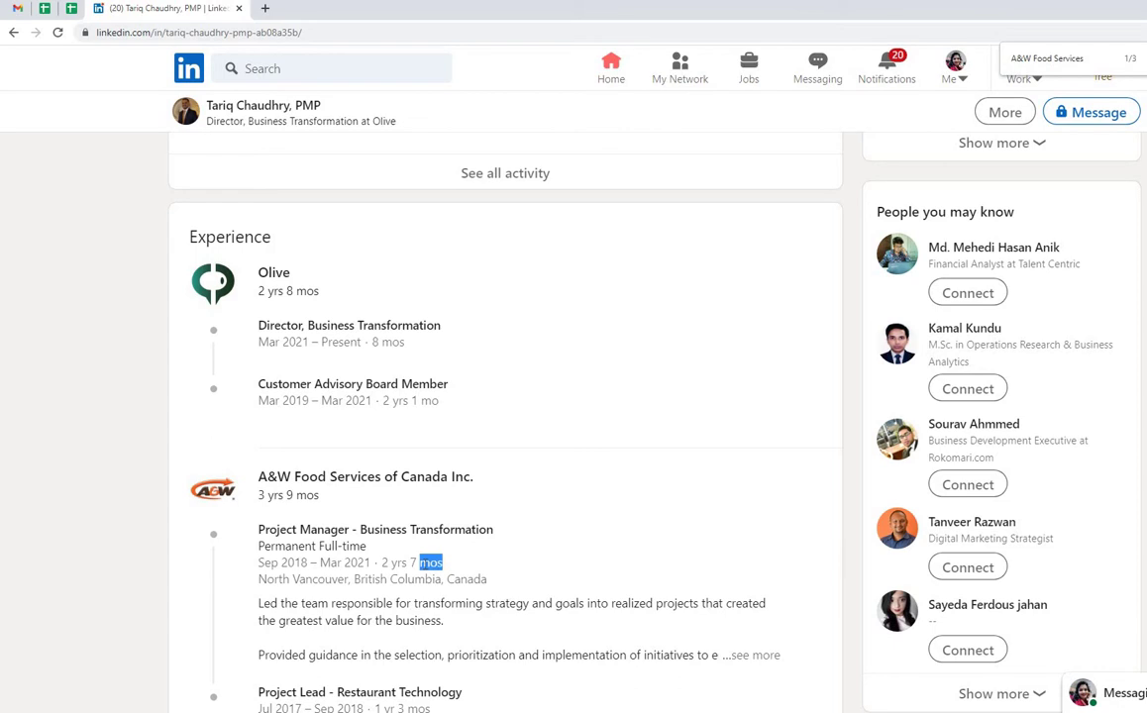
{"action": "left_click", "coordinate": [78, 13]}
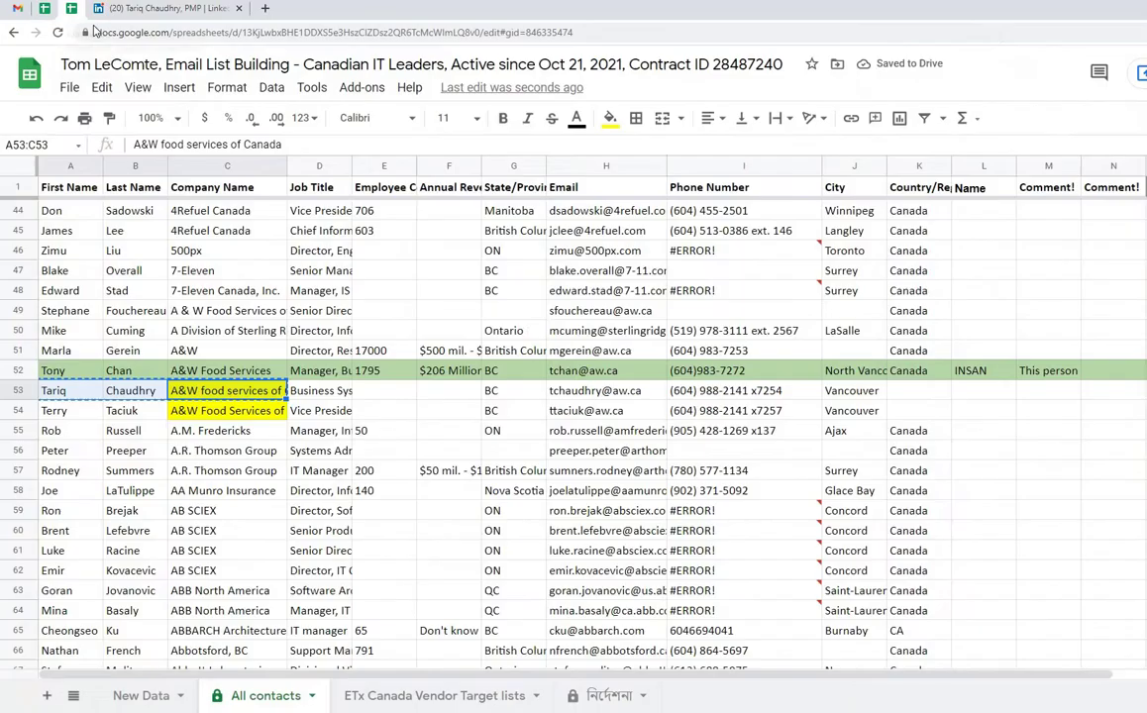
{"action": "left_click", "coordinate": [20, 390]}
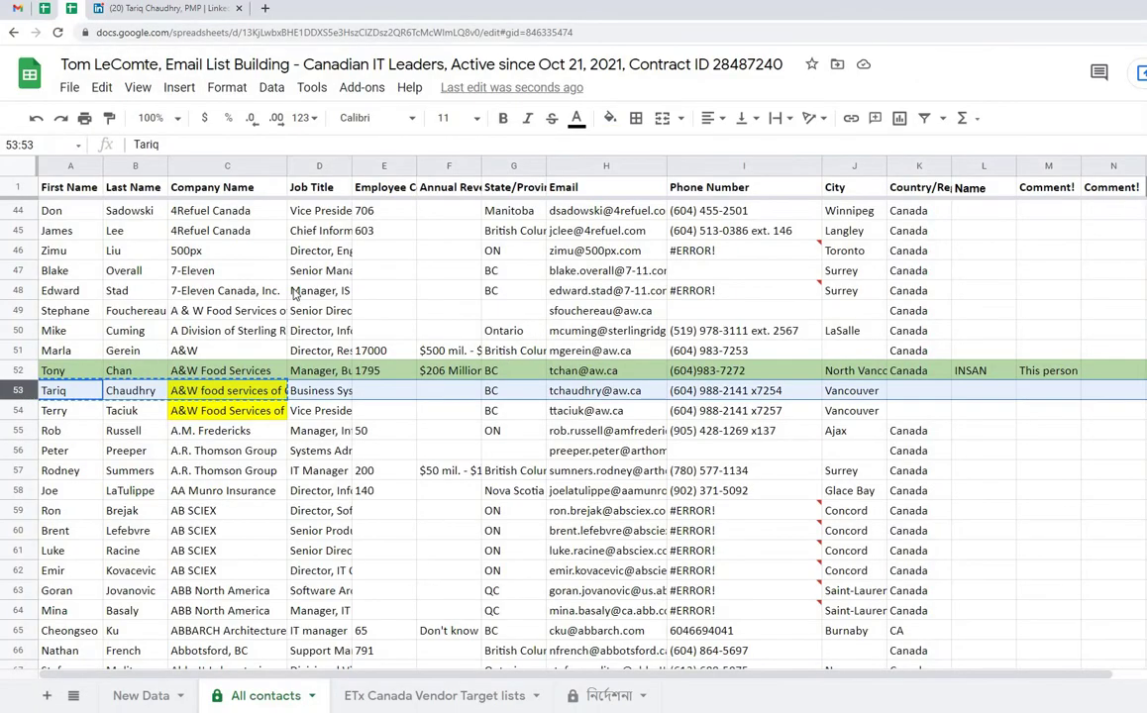
{"action": "left_click", "coordinate": [610, 118]}
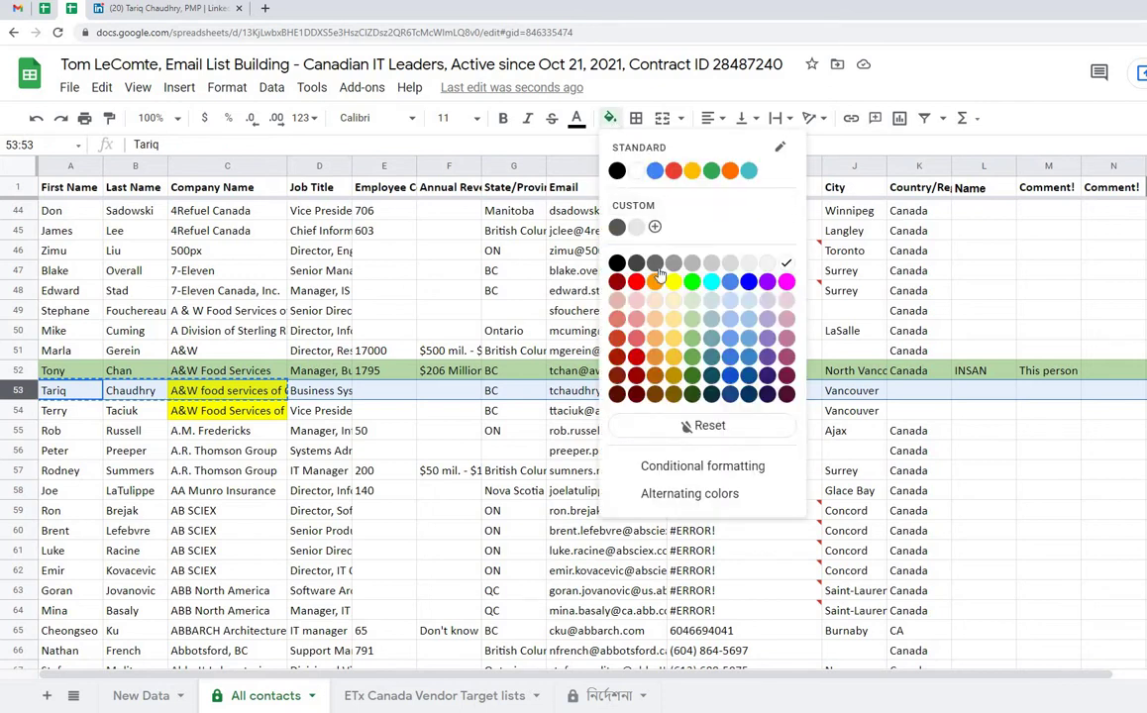
{"action": "left_click", "coordinate": [1031, 292]}
- Copy the name and "This person longer works" comment cells from row 30 into the same columns of row 53
{"action": "scroll", "coordinate": [1022, 298], "scroll_direction": "up", "scroll_amount": 6}
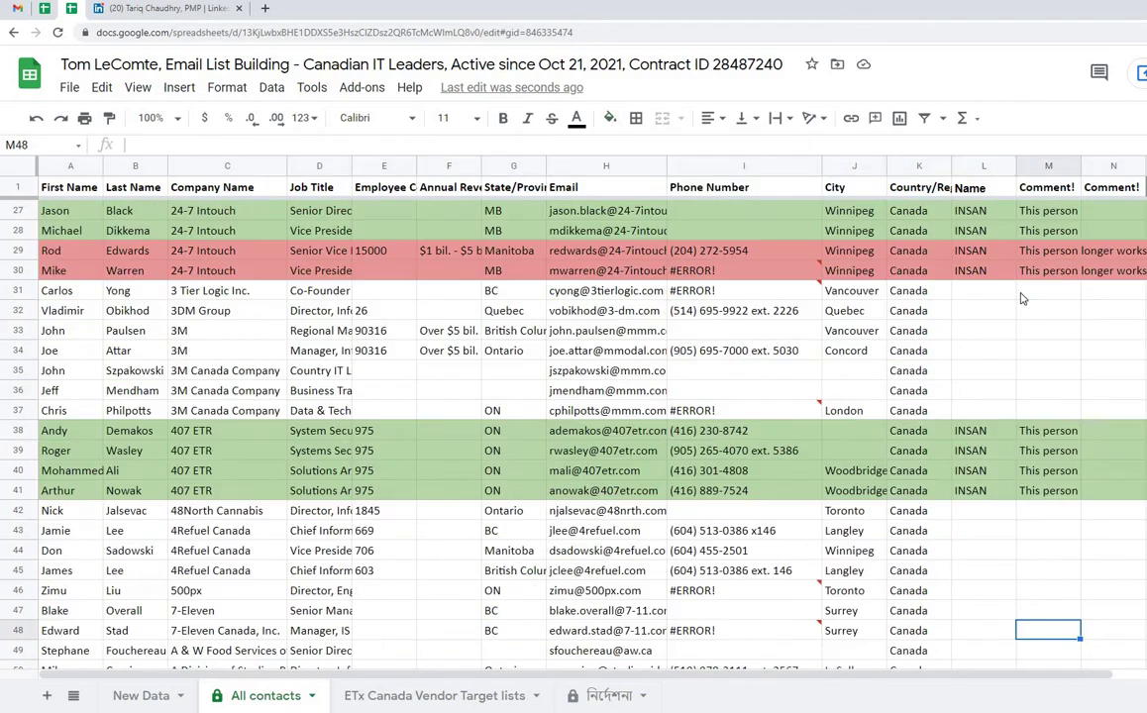
{"action": "left_click_drag", "start_coordinate": [978, 276], "coordinate": [1049, 277]}
{"action": "key", "text": "ctrl+c"}
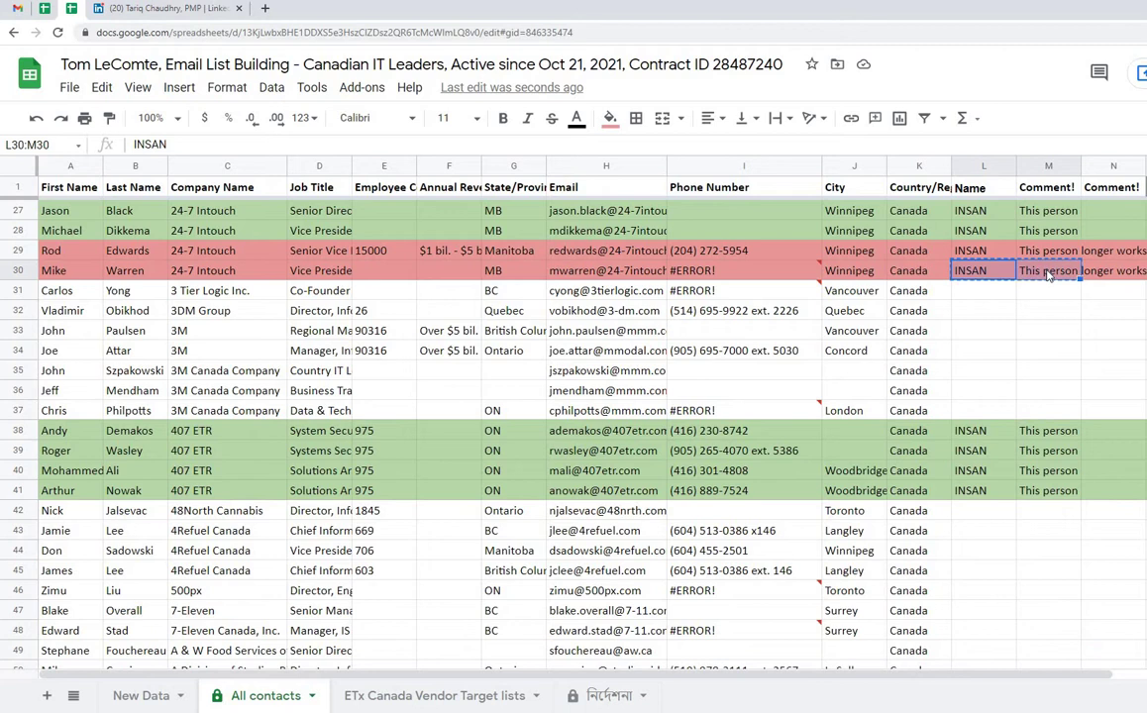
{"action": "scroll", "coordinate": [985, 388], "scroll_direction": "down", "scroll_amount": 6}
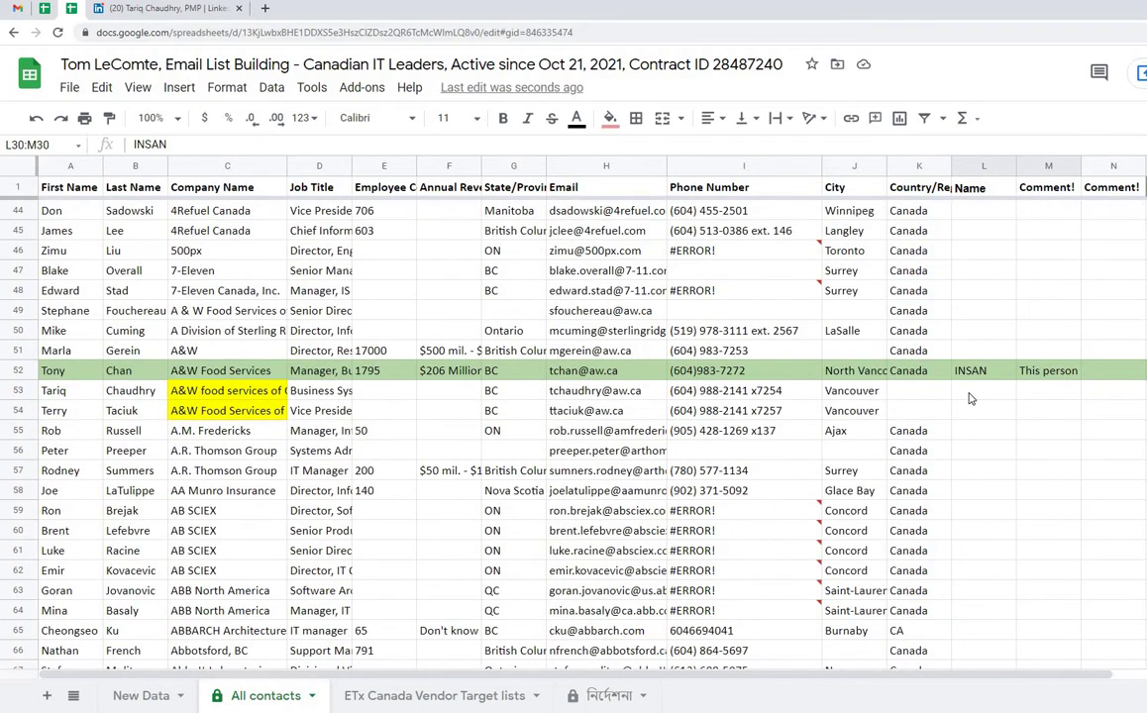
{"action": "left_click", "coordinate": [971, 398]}
{"action": "key", "text": "ctrl+v"}
- Replace "24-7 Intouch" in the row 53 comment with the row's company name, A&W food services of Canada
{"action": "left_click", "coordinate": [237, 396]}
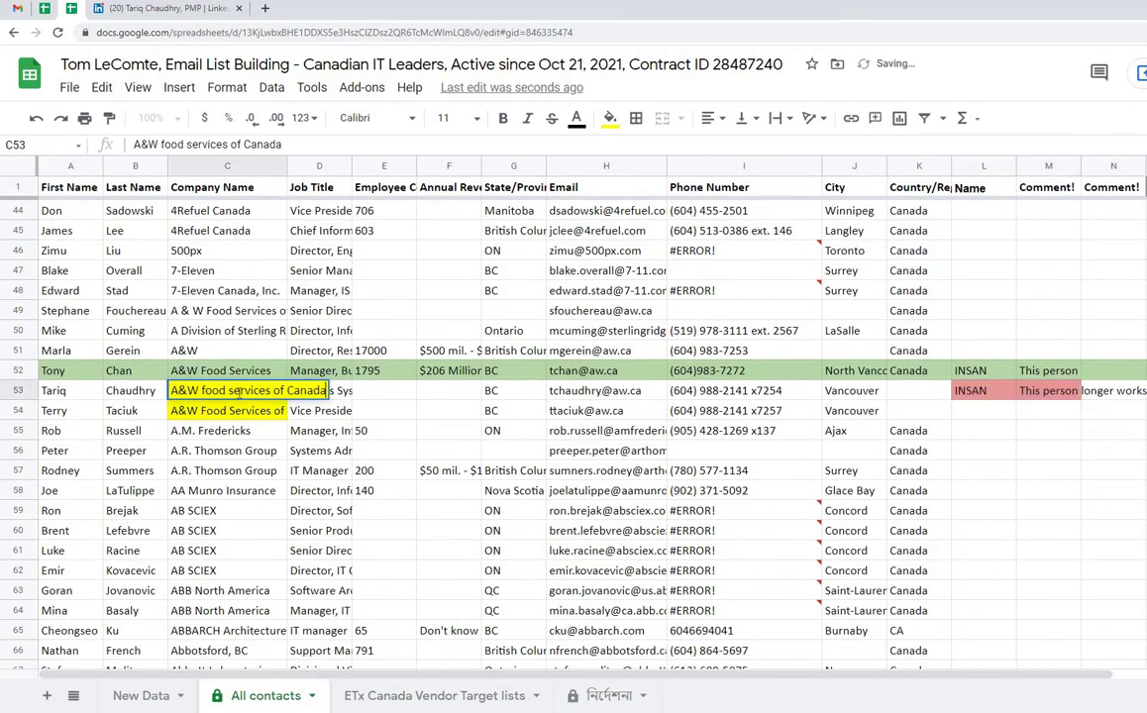
{"action": "triple_click", "coordinate": [237, 396]}
{"action": "left_click", "coordinate": [1037, 395]}
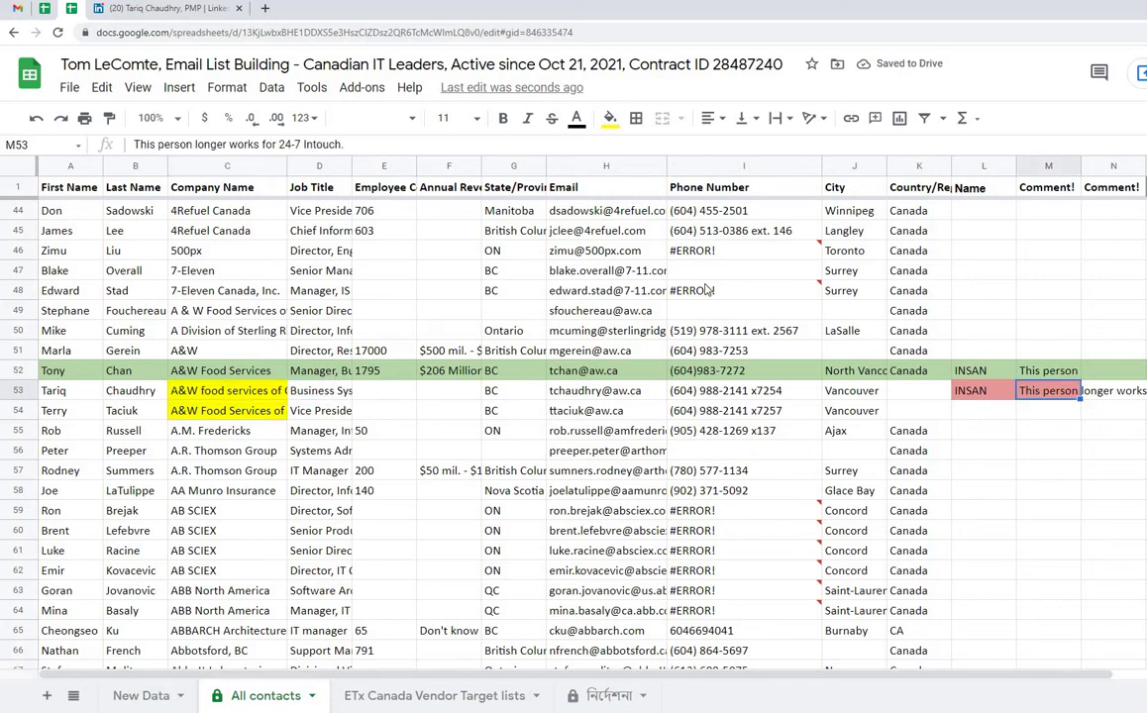
{"action": "left_click_drag", "start_coordinate": [280, 144], "coordinate": [357, 145]}
{"action": "key", "text": "ctrl+v"}
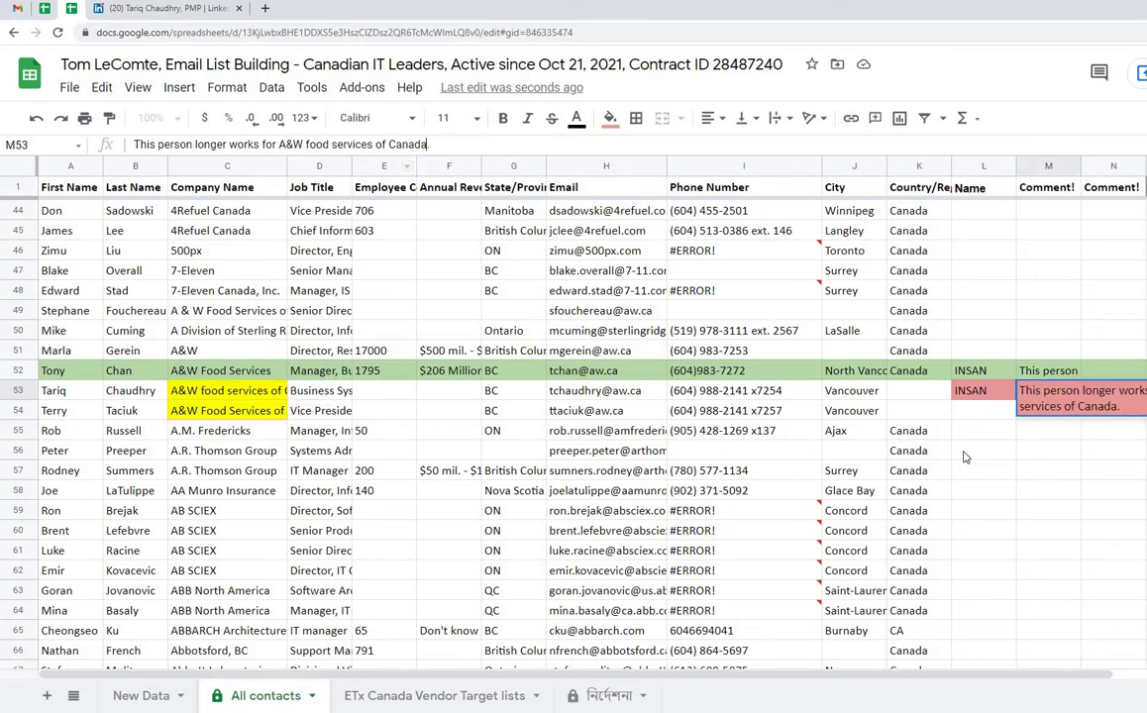
{"action": "left_click", "coordinate": [989, 459]}
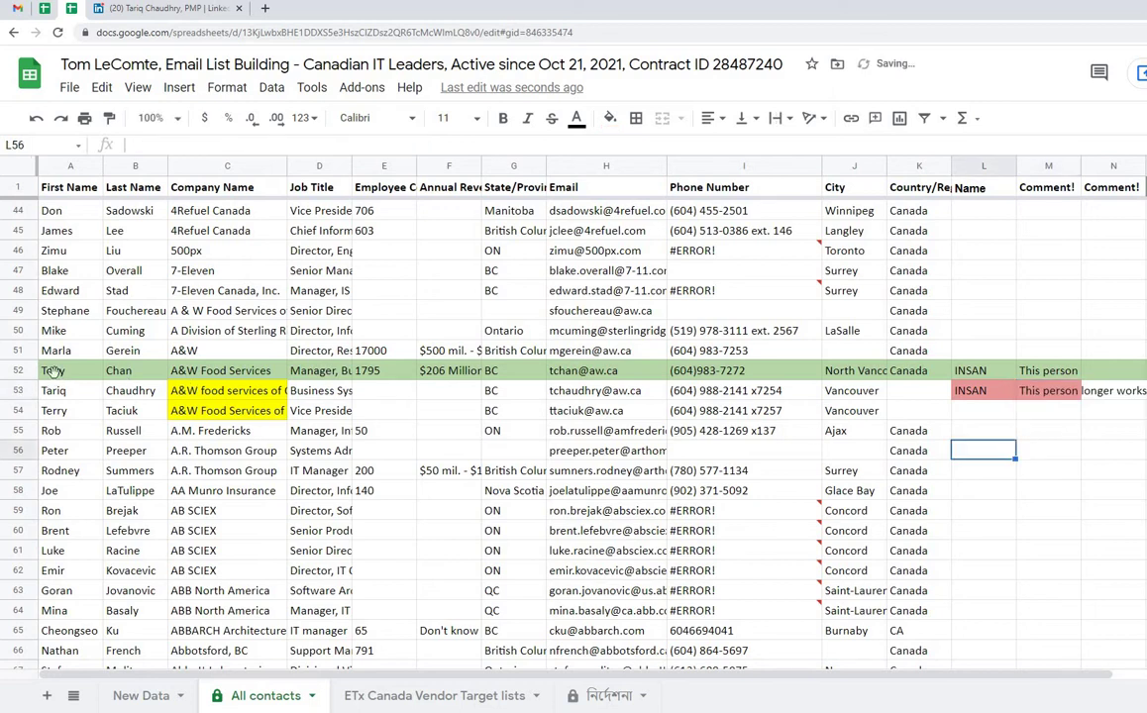
- Fill the whole of row 53 with light red to mark the contact as no longer at the company
{"action": "left_click", "coordinate": [18, 390]}
{"action": "left_click", "coordinate": [610, 118]}
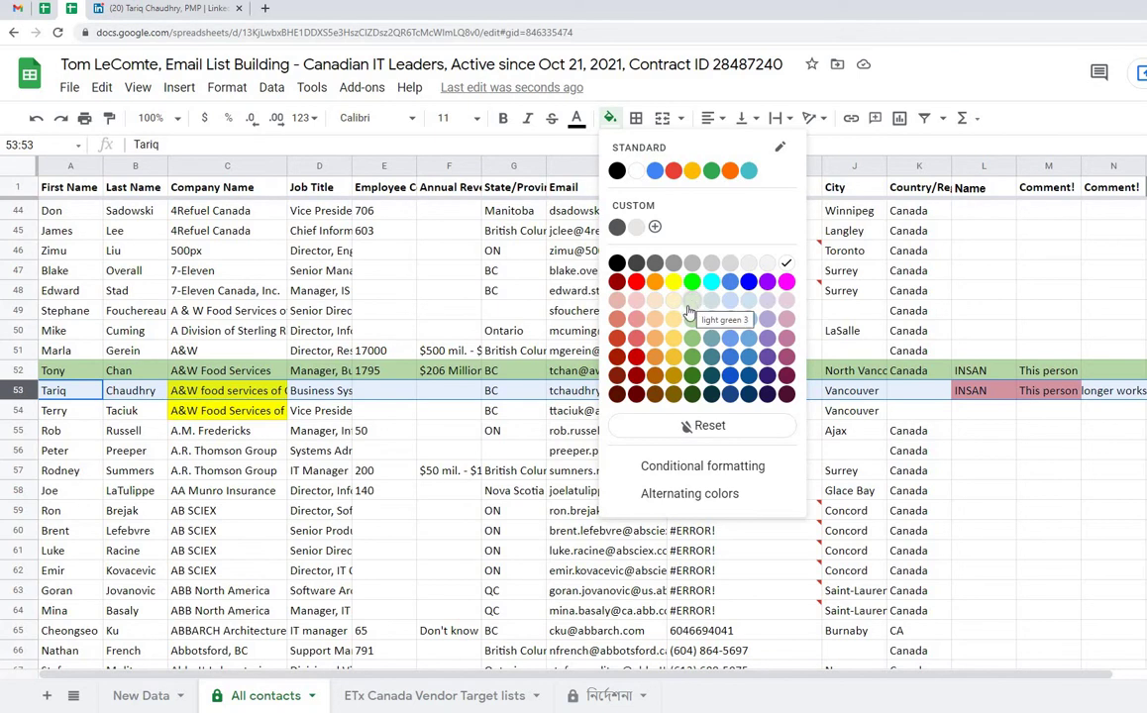
{"action": "left_click", "coordinate": [650, 320]}
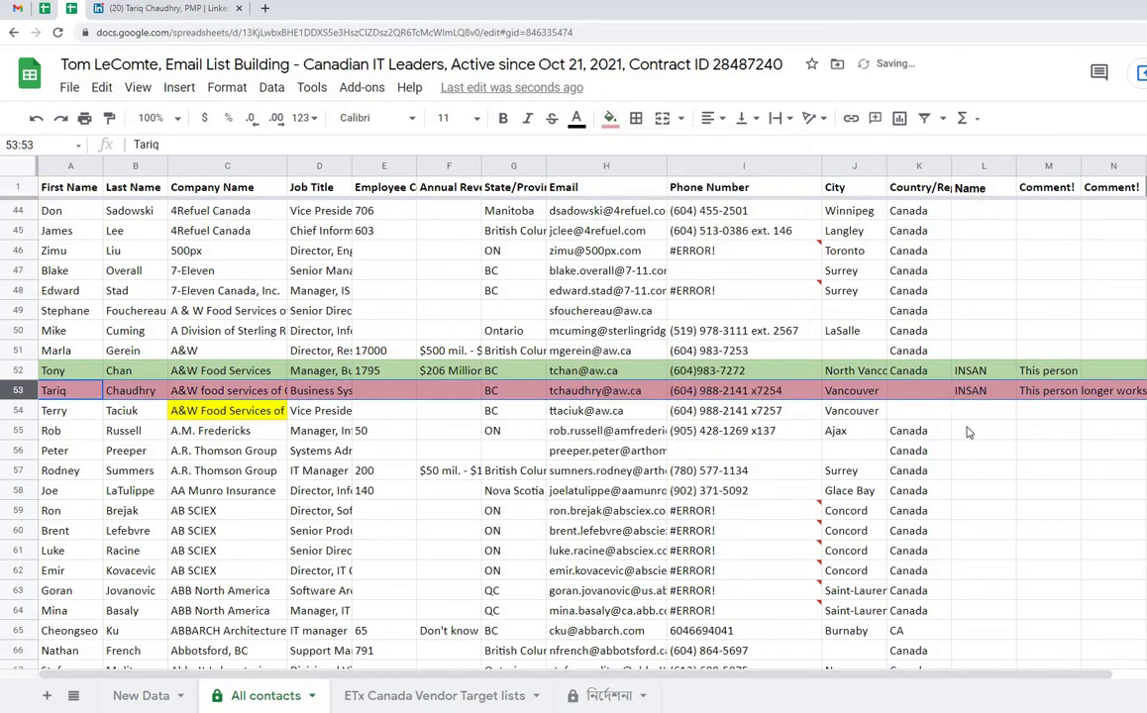
{"action": "left_click", "coordinate": [981, 430]}
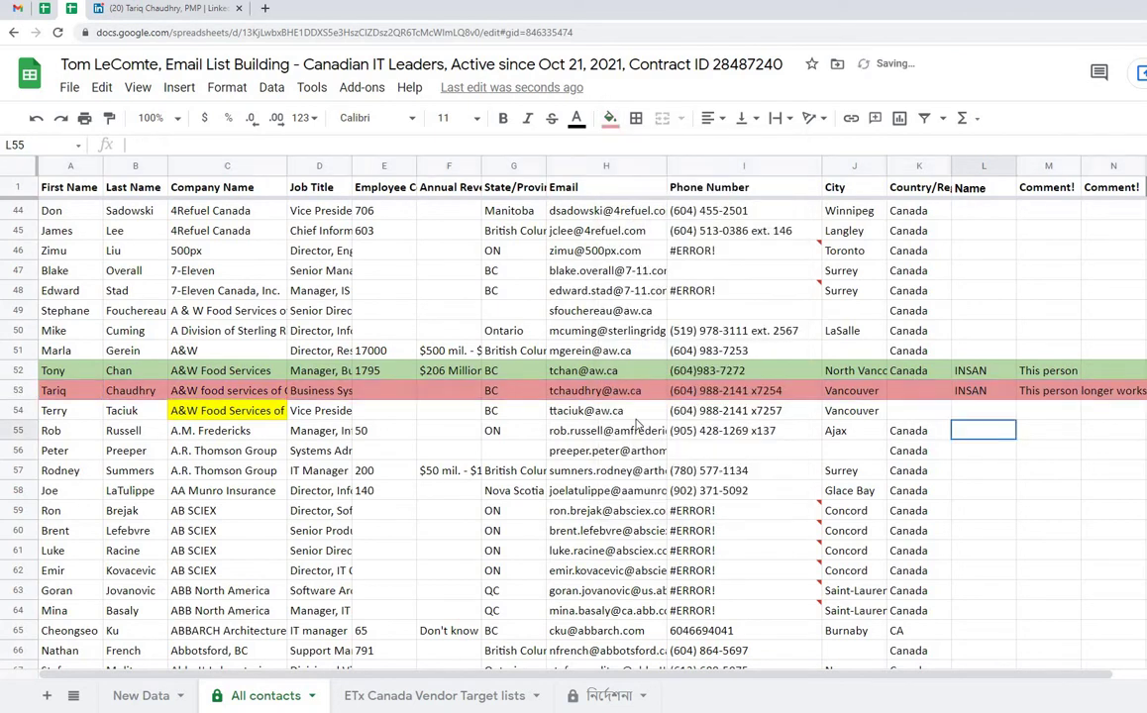
- Compare the row 53 job title with the A&W positions listed in the contact's LinkedIn experience
{"action": "left_click", "coordinate": [339, 390]}
{"action": "left_click", "coordinate": [173, 12]}
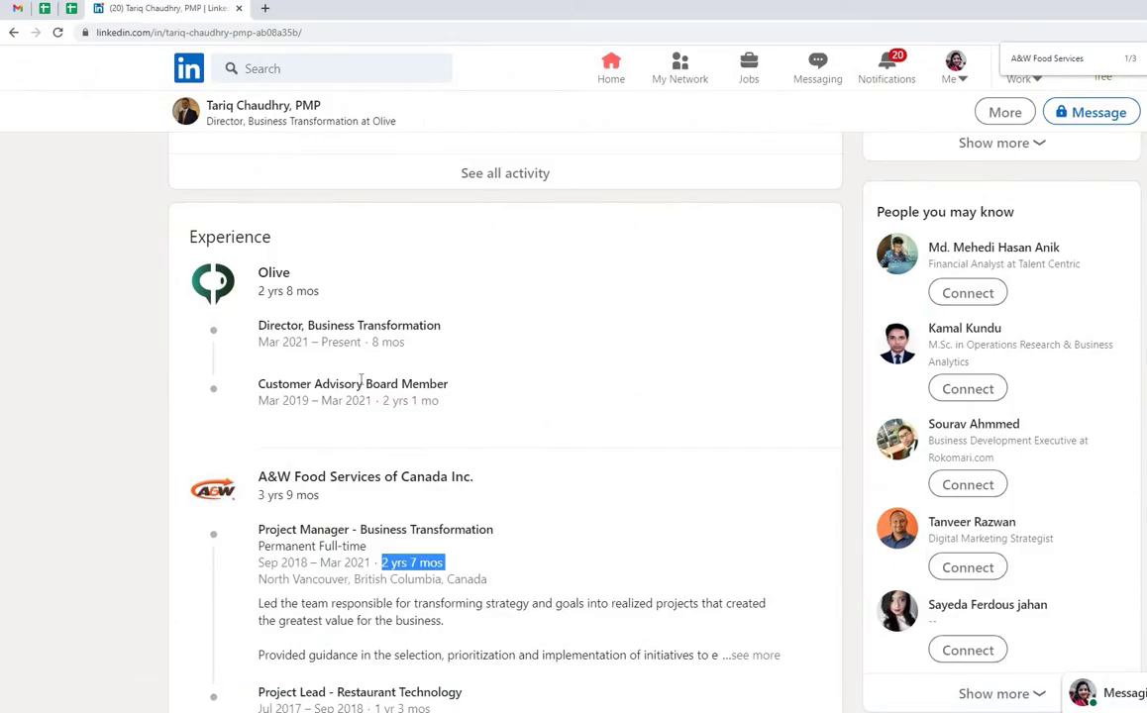
{"action": "scroll", "coordinate": [330, 355], "scroll_direction": "down", "scroll_amount": 2}
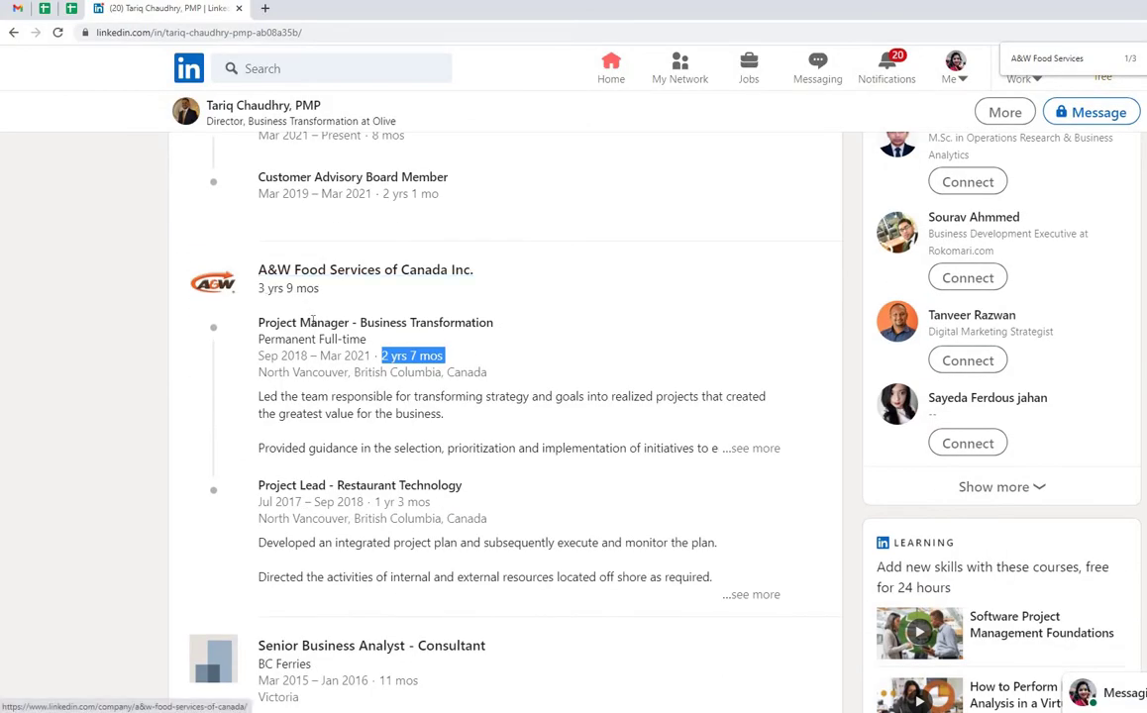
- Copy the row 54 contact's name and company from the sheet and search LinkedIn with them
{"action": "left_click", "coordinate": [73, 9]}
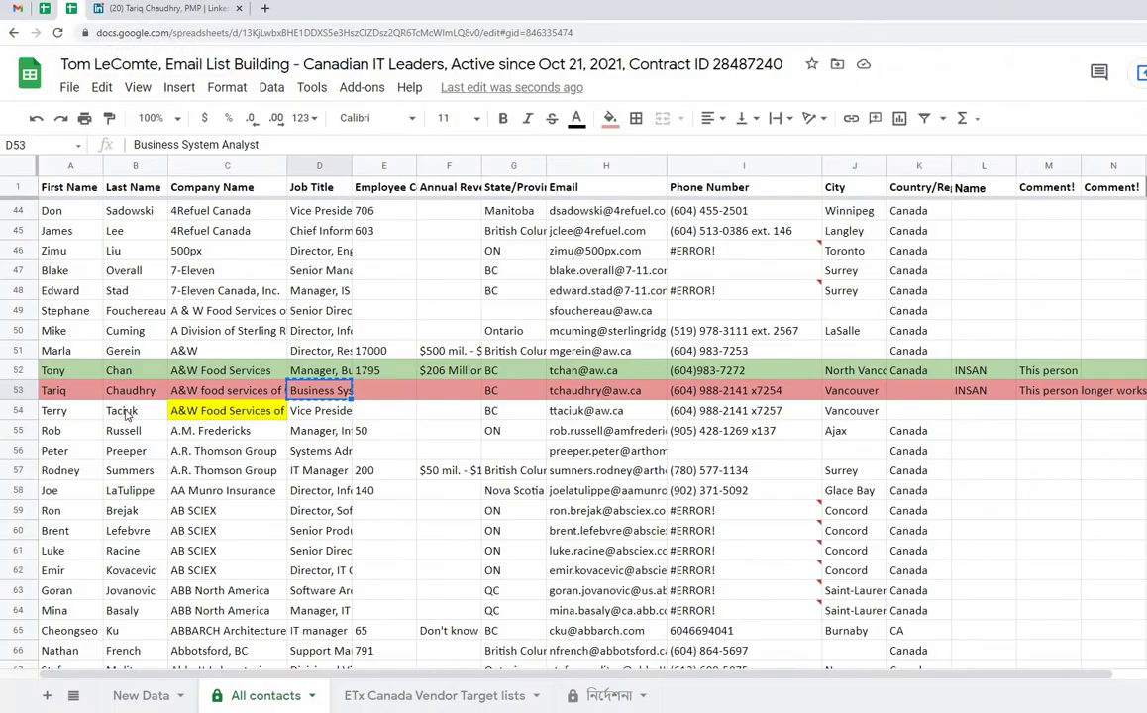
{"action": "left_click_drag", "start_coordinate": [58, 415], "coordinate": [228, 410]}
{"action": "key", "text": "ctrl+c"}
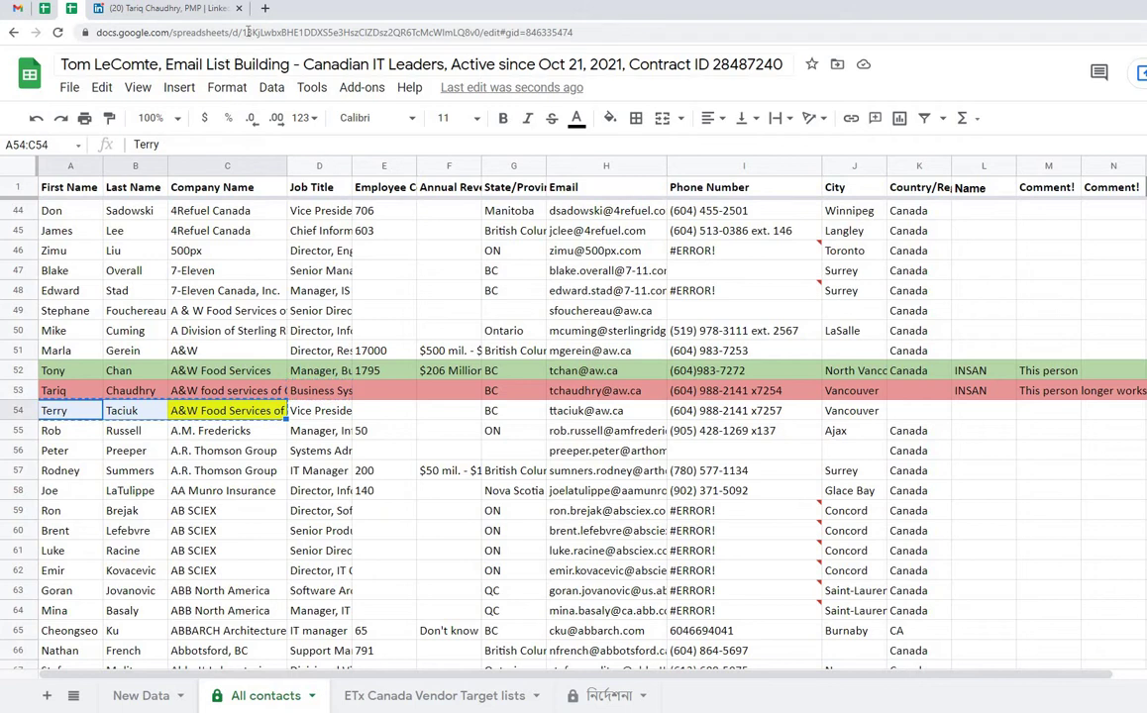
{"action": "left_click", "coordinate": [320, 392]}
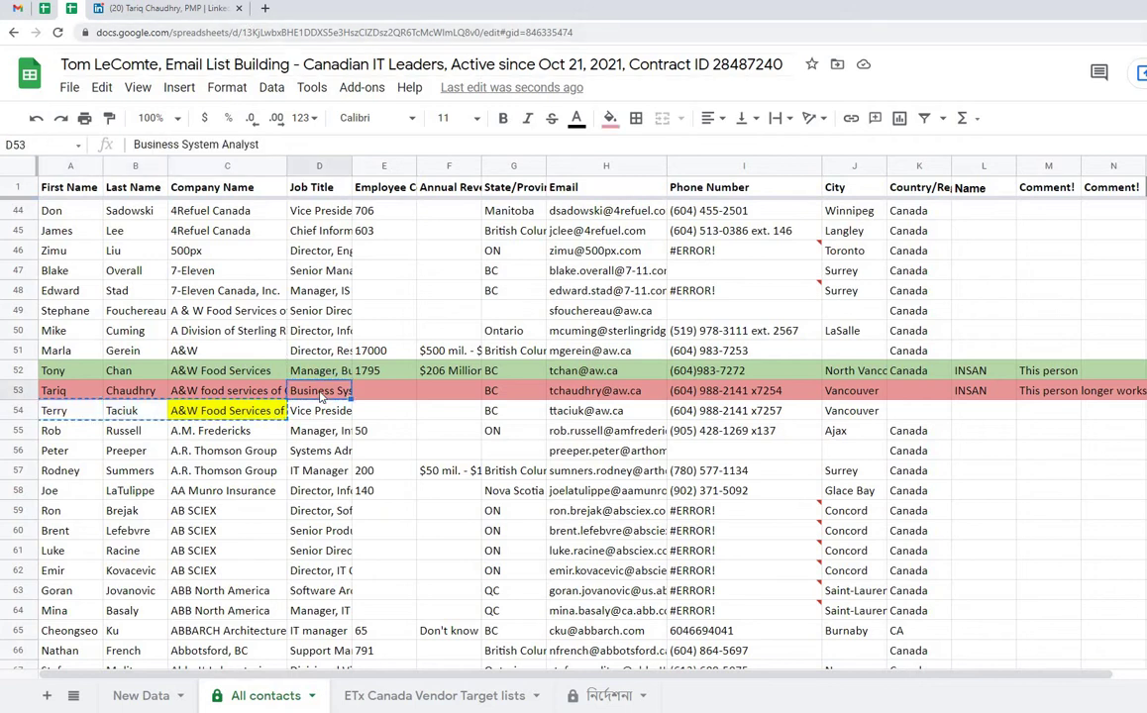
{"action": "left_click", "coordinate": [179, 15]}
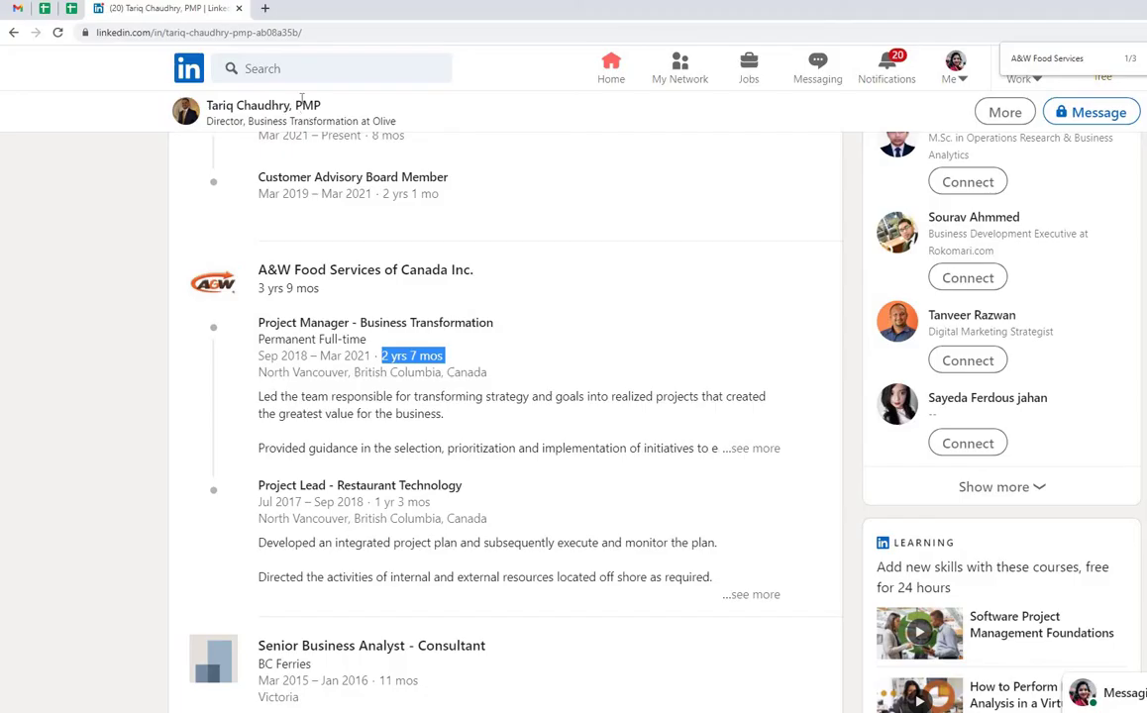
{"action": "left_click", "coordinate": [301, 68]}
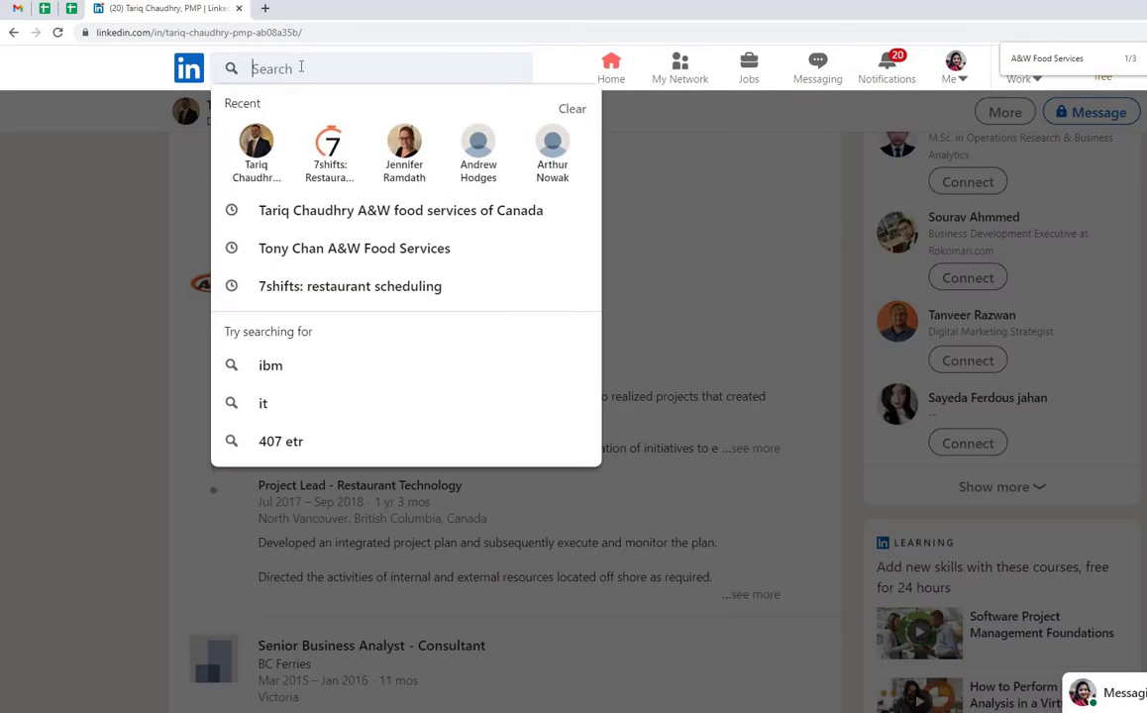
{"action": "key", "text": "ctrl+v"}
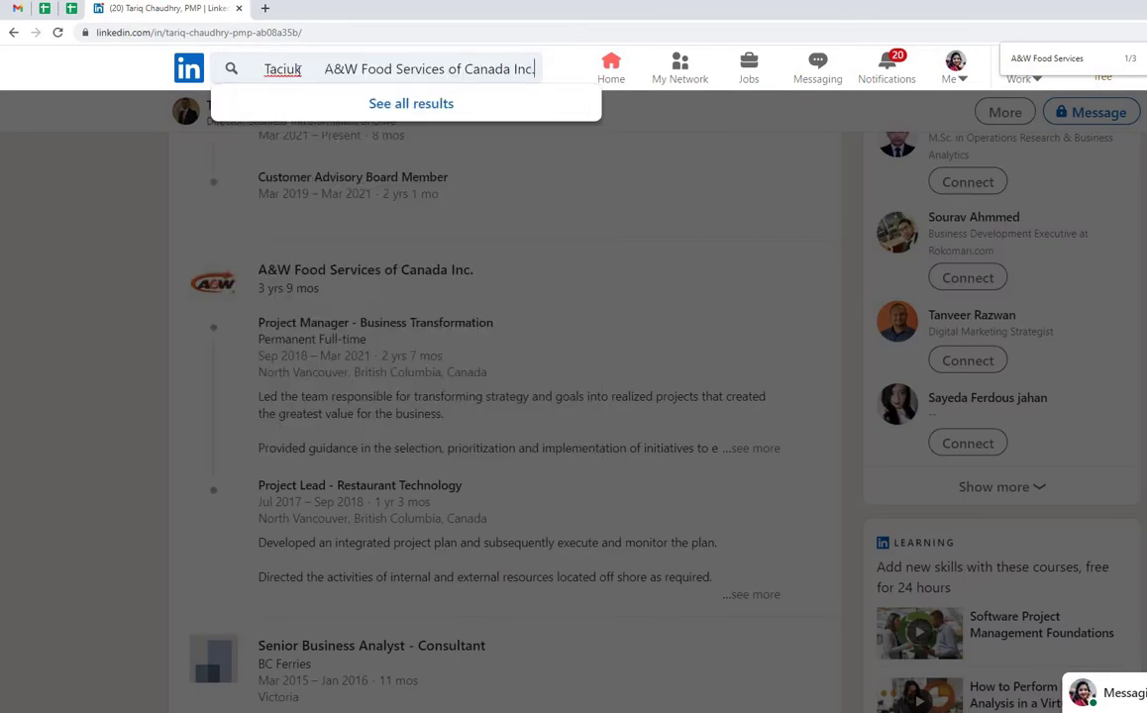
{"action": "key", "text": "Return"}
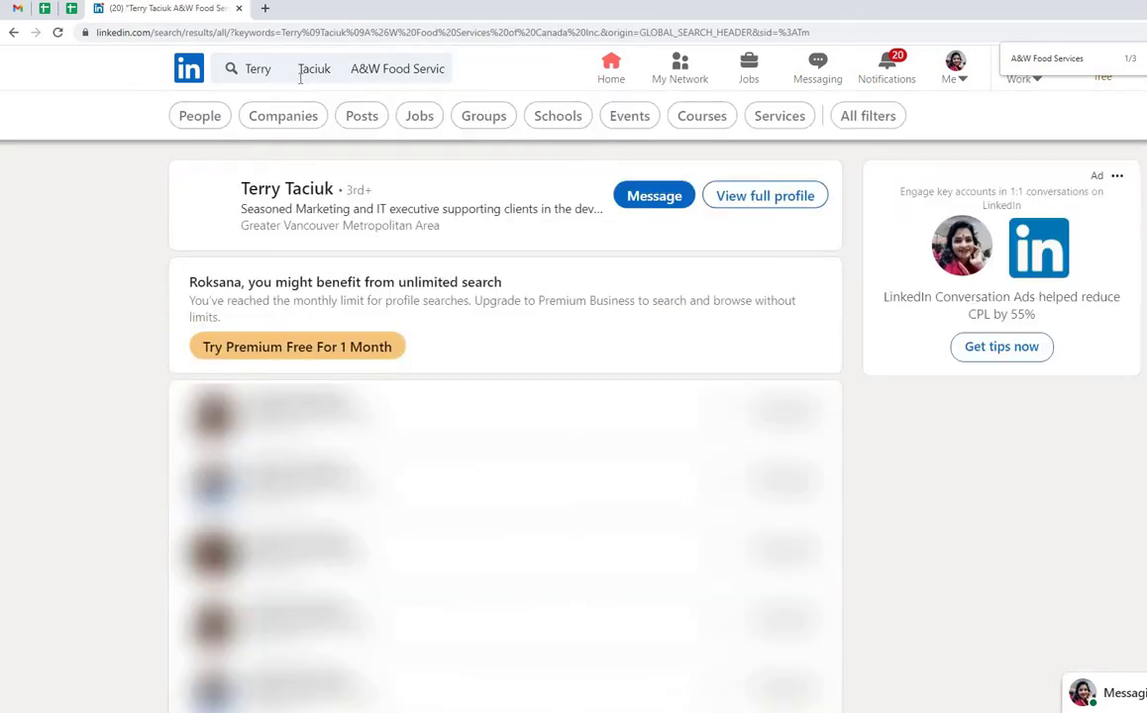
- Open the row 54 contact's LinkedIn profile and examine the dates of the A&W Food Services of Canada position
{"action": "left_click", "coordinate": [297, 188]}
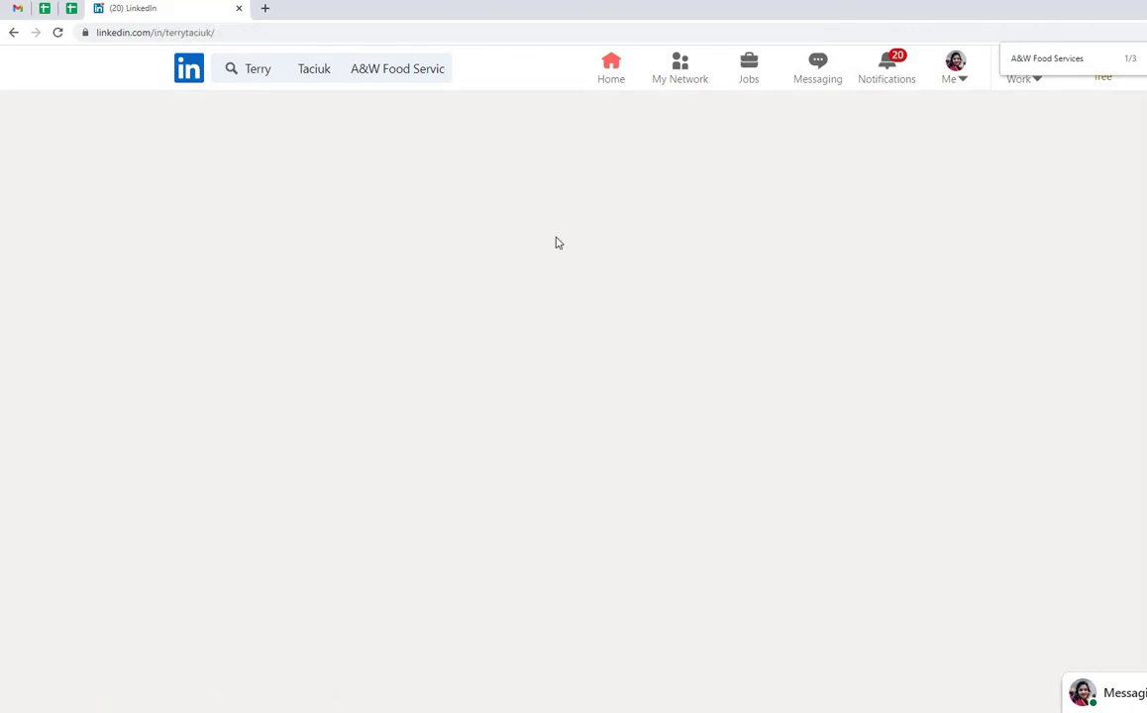
{"action": "scroll", "coordinate": [556, 242], "scroll_direction": "down", "scroll_amount": 10}
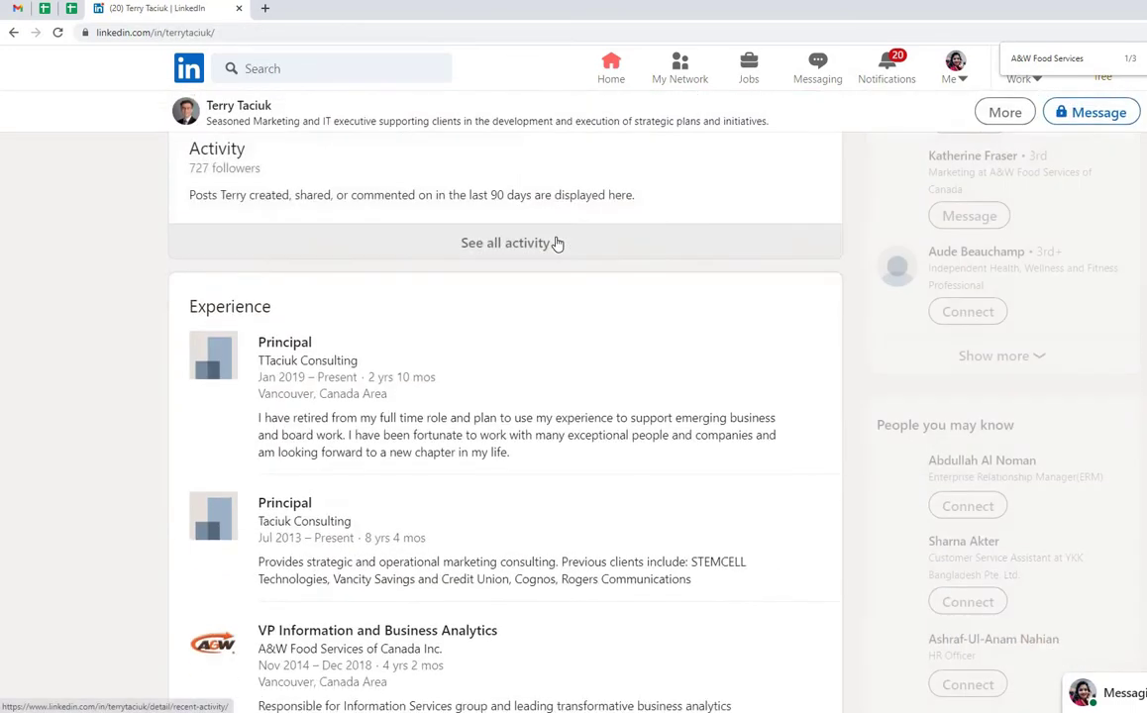
{"action": "scroll", "coordinate": [557, 244], "scroll_direction": "down", "scroll_amount": 1}
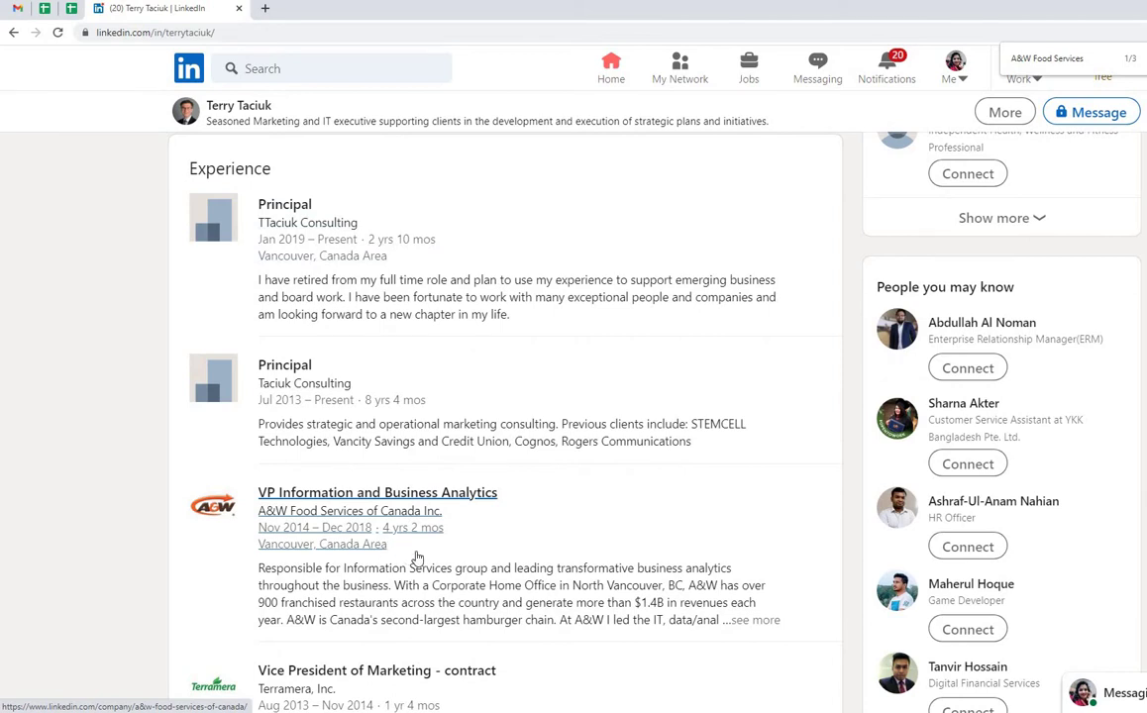
{"action": "left_click_drag", "start_coordinate": [234, 511], "coordinate": [170, 538]}
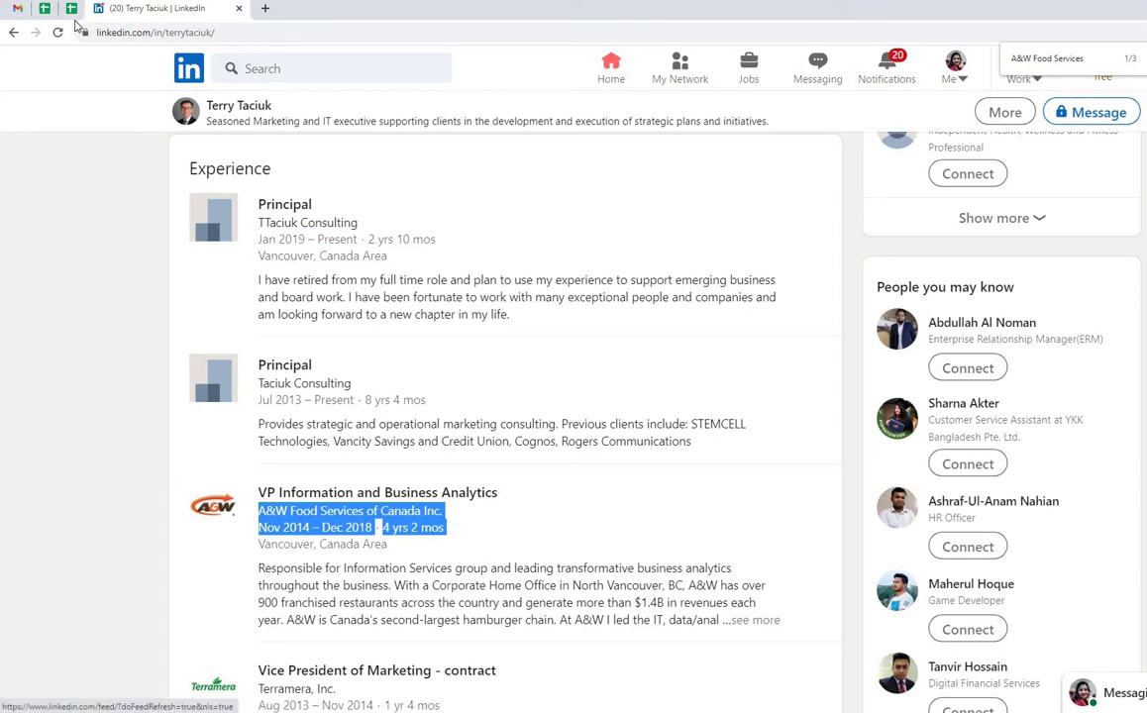
- Copy the name and comment cells from row 53 of the contact sheet into row 54
{"action": "key", "text": "ctrl+shift+Tab"}
{"action": "left_click", "coordinate": [971, 390]}
{"action": "key", "text": "shift+Right"}
{"action": "key", "text": "ctrl+c"}
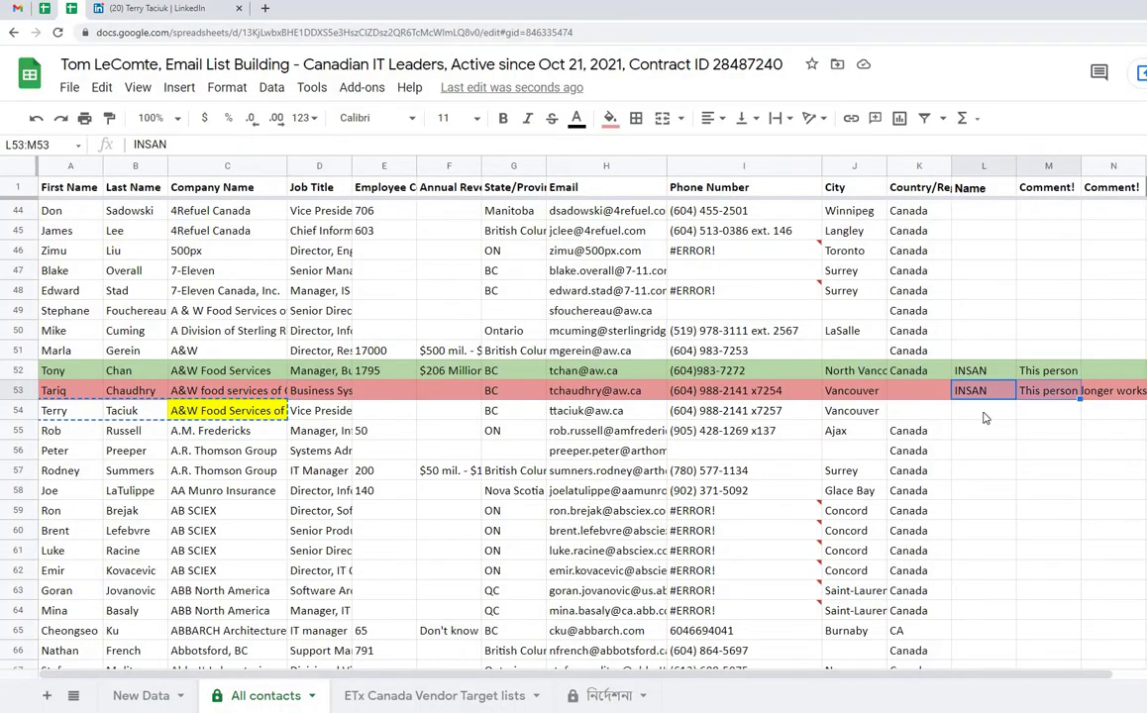
{"action": "key", "text": "Down"}
{"action": "key", "text": "ctrl+v"}
- Fill the whole of row 54 with the same light red as row 53
{"action": "left_click", "coordinate": [24, 410]}
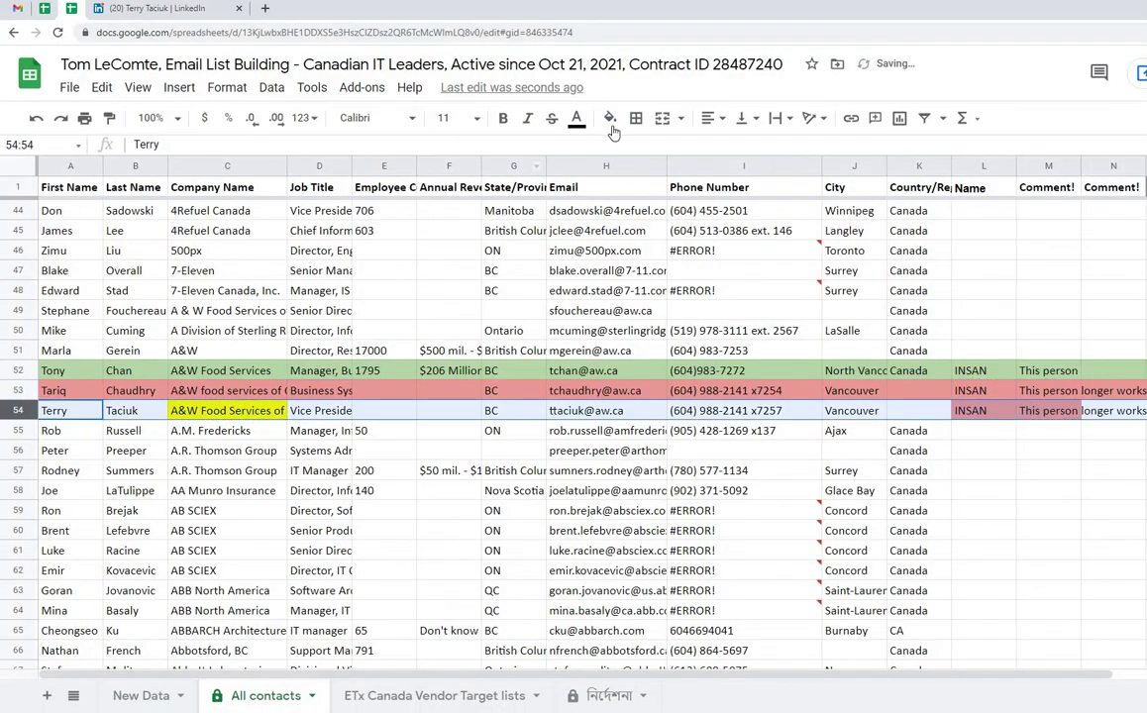
{"action": "left_click", "coordinate": [610, 118]}
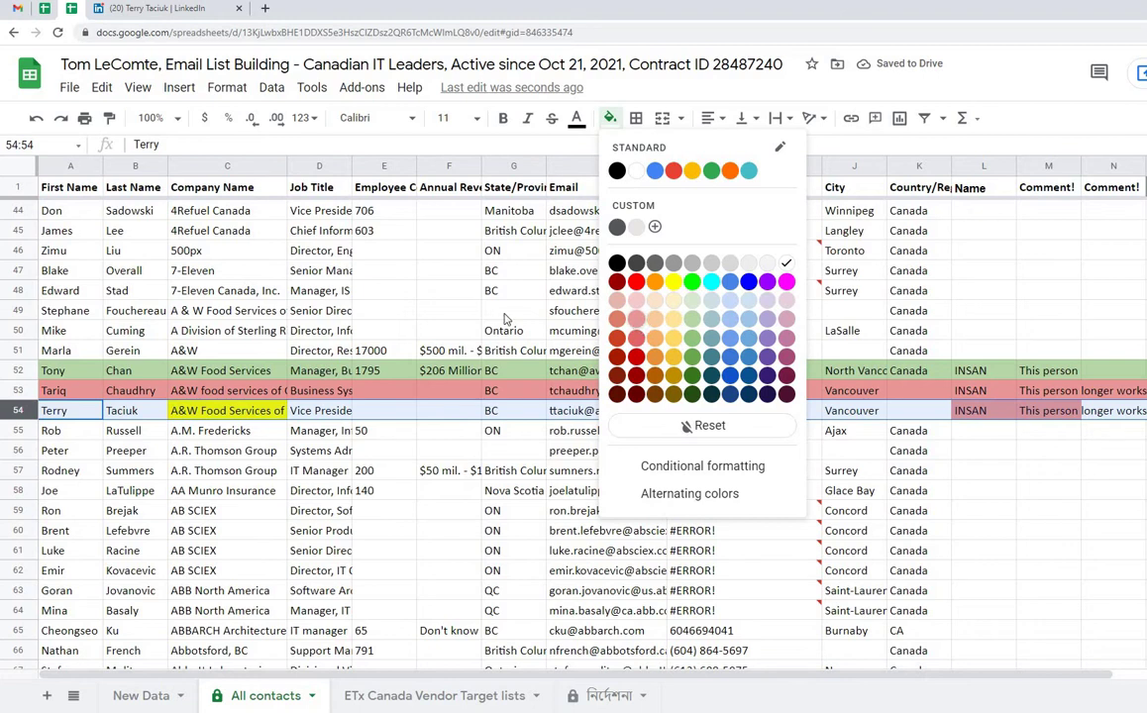
{"action": "left_click", "coordinate": [636, 337]}
- Copy the verified contact's entire row 52 from All contacts into row 17 of the New Data sheet
{"action": "left_click", "coordinate": [23, 370]}
{"action": "key", "text": "ctrl+c"}
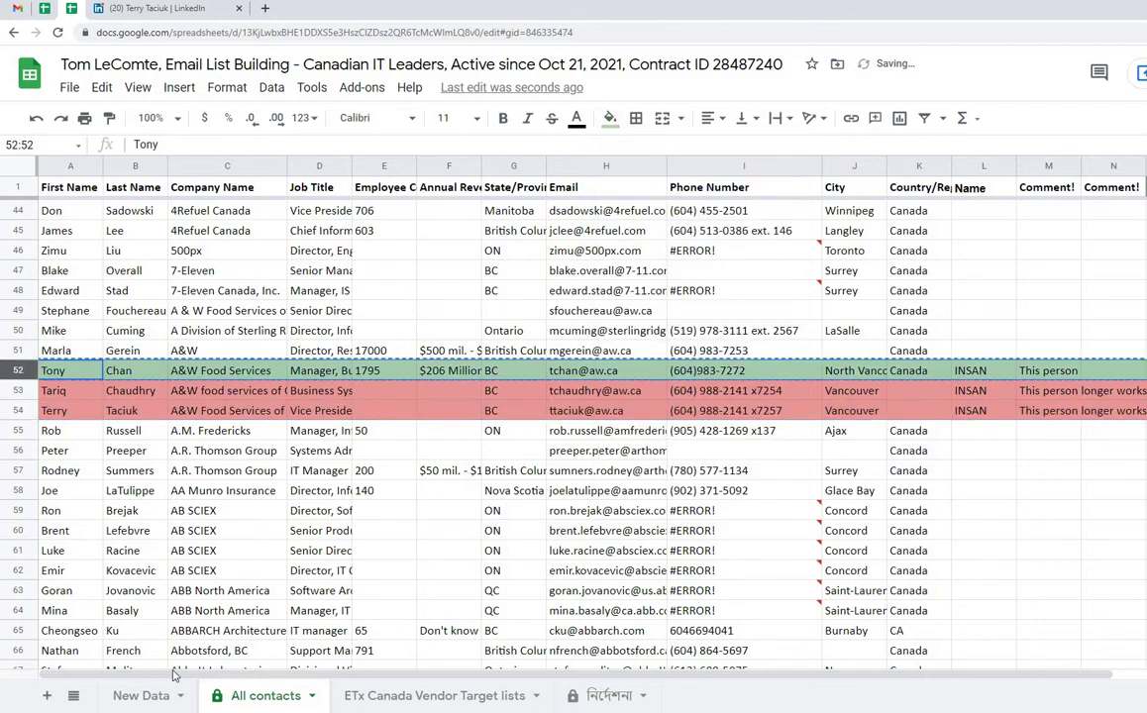
{"action": "key", "text": "ctrl+shift+Page_Up"}
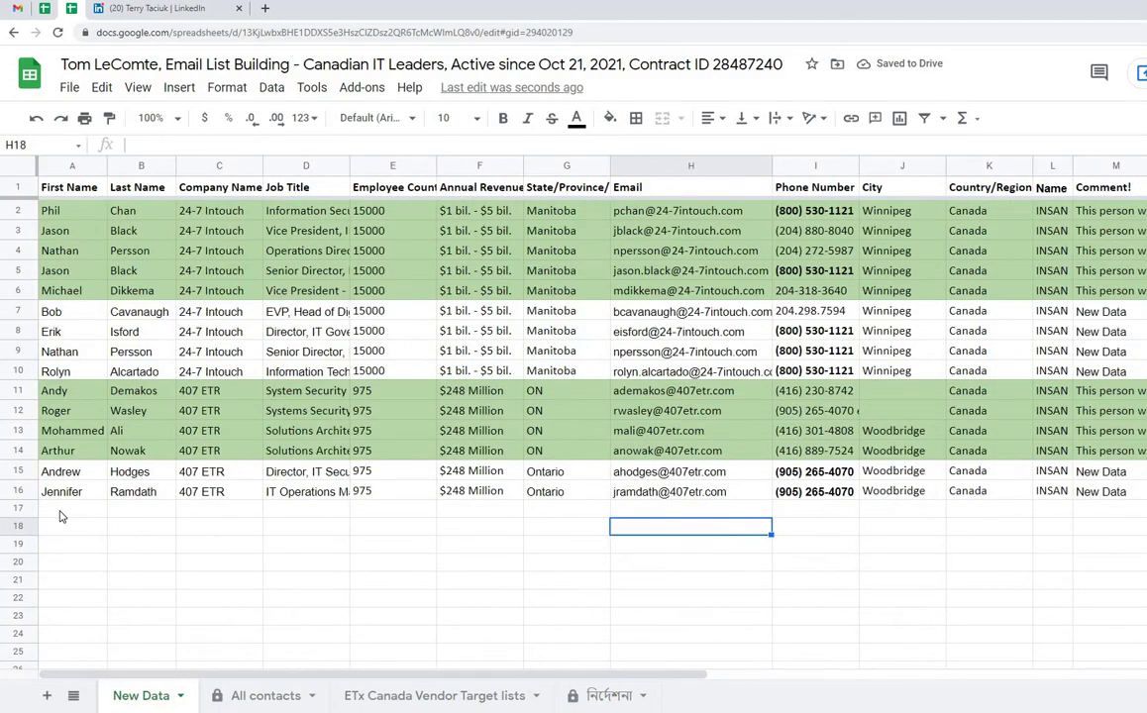
{"action": "left_click", "coordinate": [59, 512]}
{"action": "key", "text": "ctrl+v"}
{"action": "scroll", "coordinate": [405, 390], "scroll_direction": "down", "scroll_amount": 2}
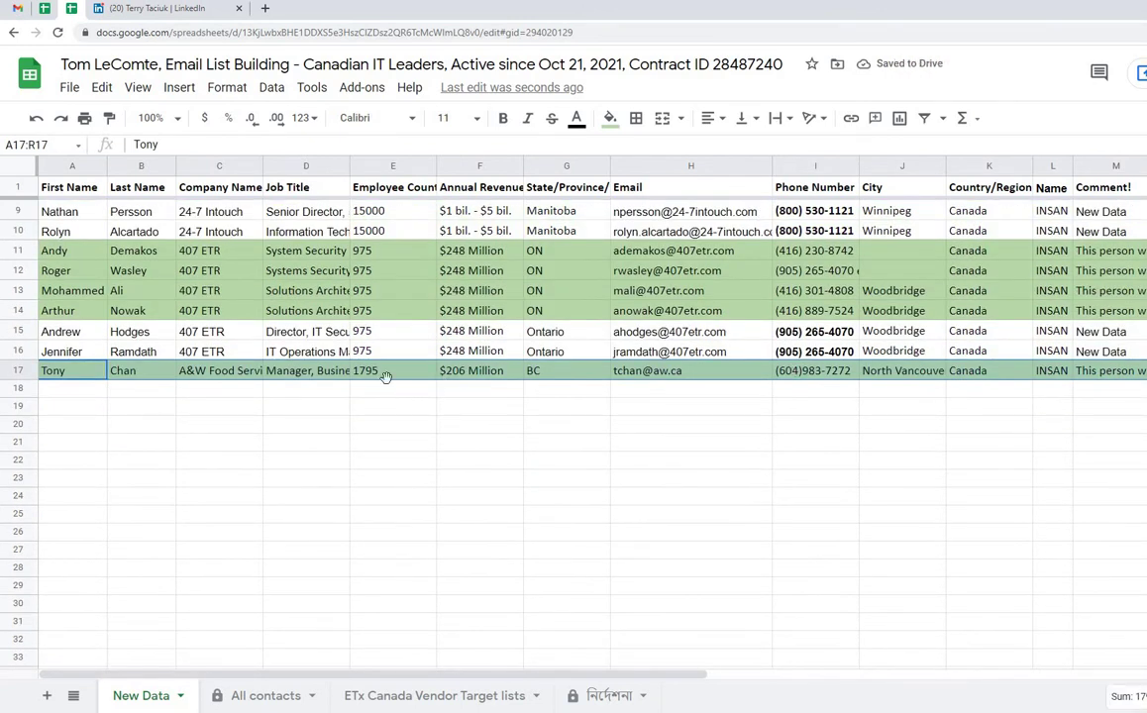
- Open the A&W Food Services of Canada Inc. company page from the contact's LinkedIn experience
{"action": "left_click", "coordinate": [209, 10]}
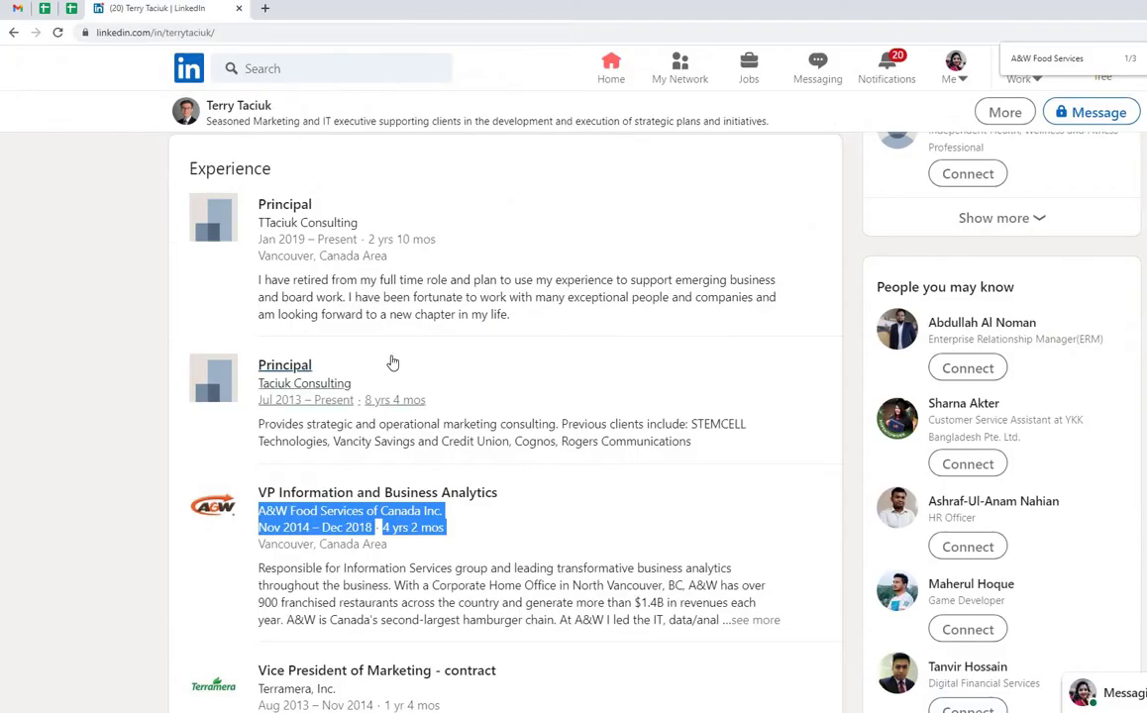
{"action": "left_click", "coordinate": [312, 513]}
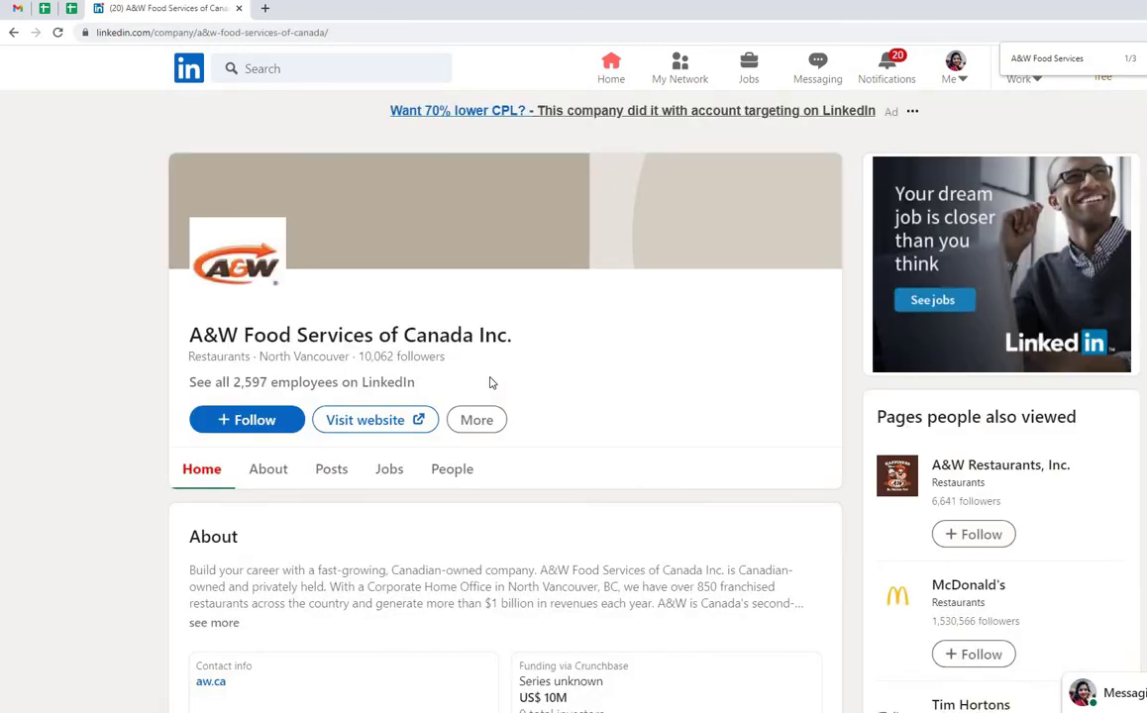
- Open the list of all A&W Food Services of Canada Inc. employees on LinkedIn in two separate tabs
{"action": "left_click", "coordinate": [322, 386]}
{"action": "key", "text": "alt+Left"}
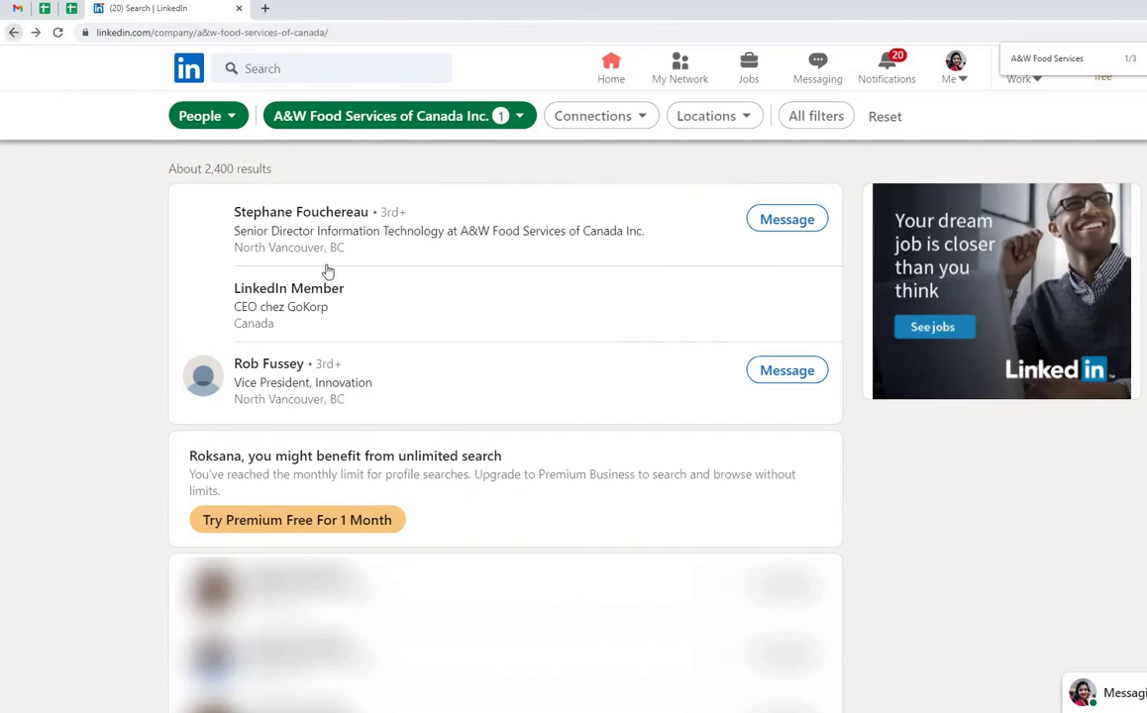
{"action": "right_click", "coordinate": [293, 386]}
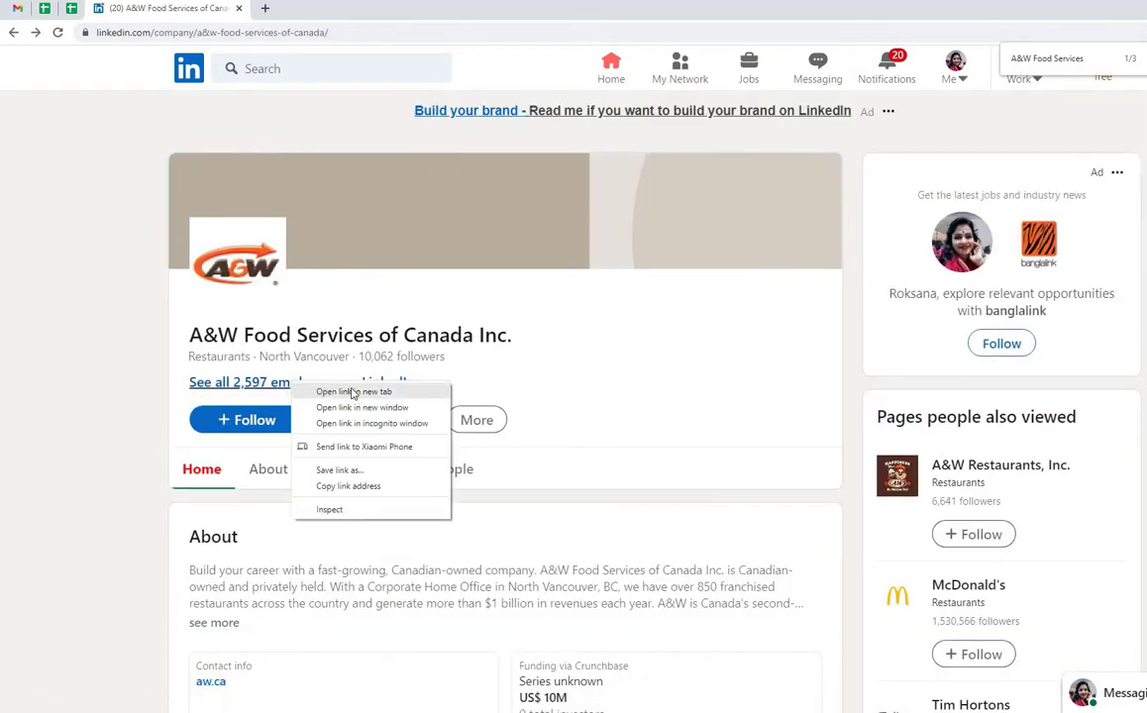
{"action": "left_click", "coordinate": [332, 393]}
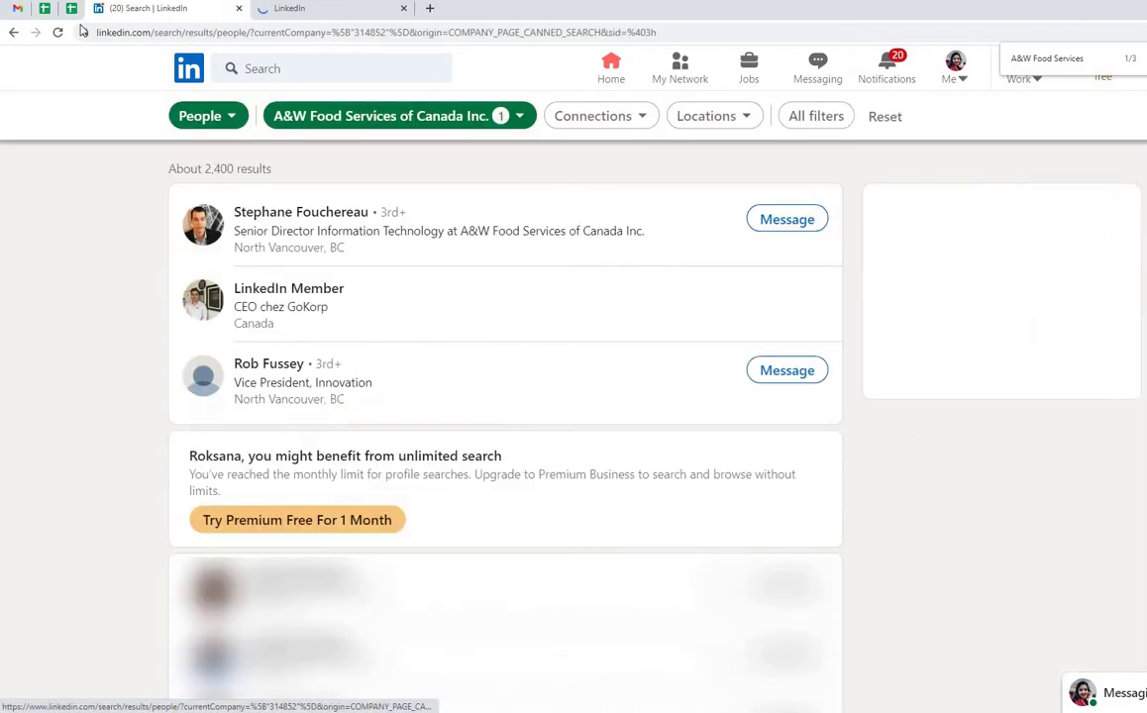
- Search the A&W Food Services employees for "CIO OR Chief information officer", copied from cell A10 of the instructions sheet
{"action": "left_click", "coordinate": [70, 8]}
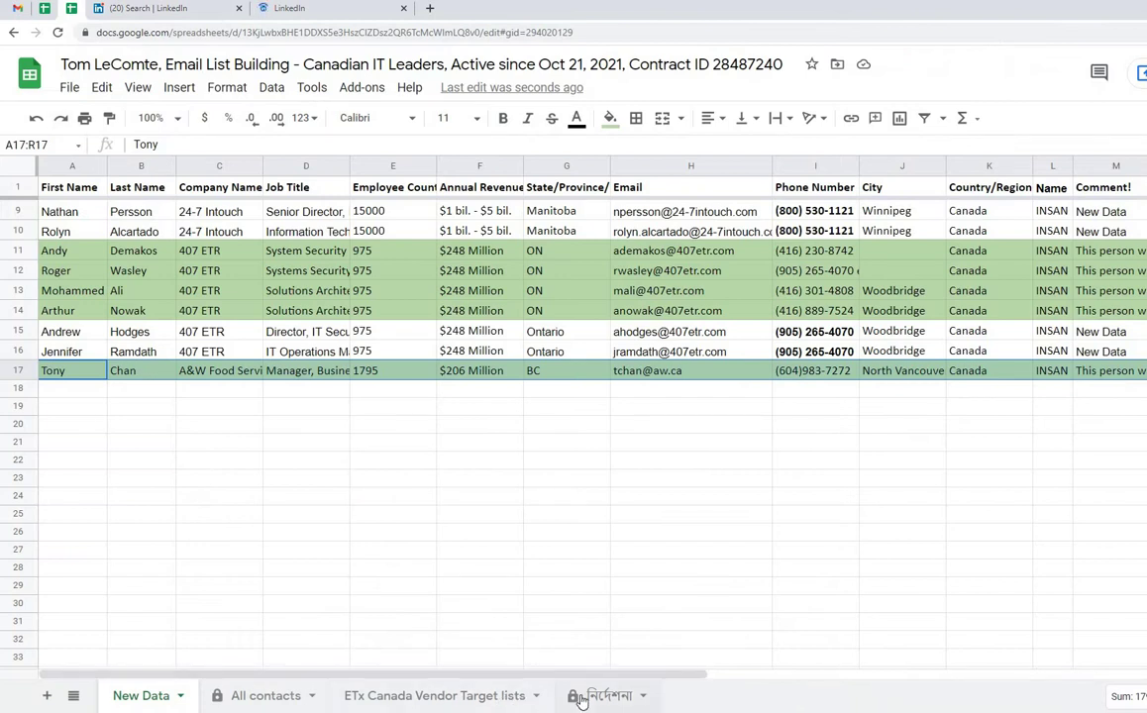
{"action": "left_click", "coordinate": [606, 696]}
{"action": "left_click", "coordinate": [114, 247]}
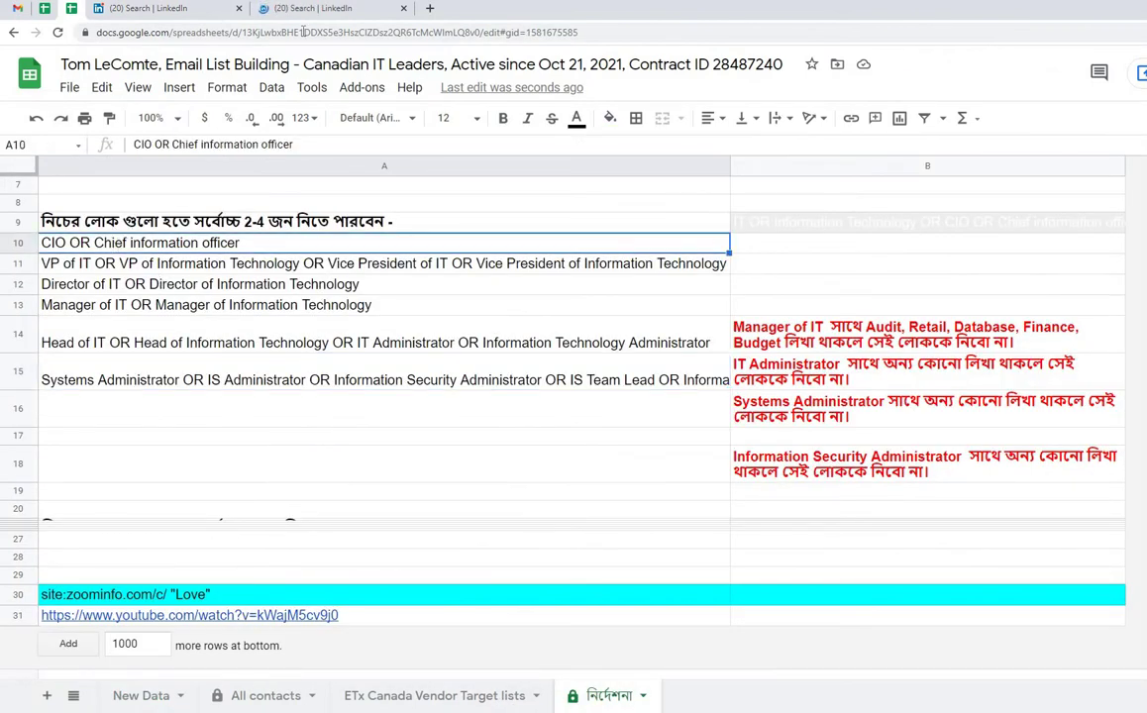
{"action": "left_click", "coordinate": [281, 10]}
{"action": "left_click", "coordinate": [178, 12]}
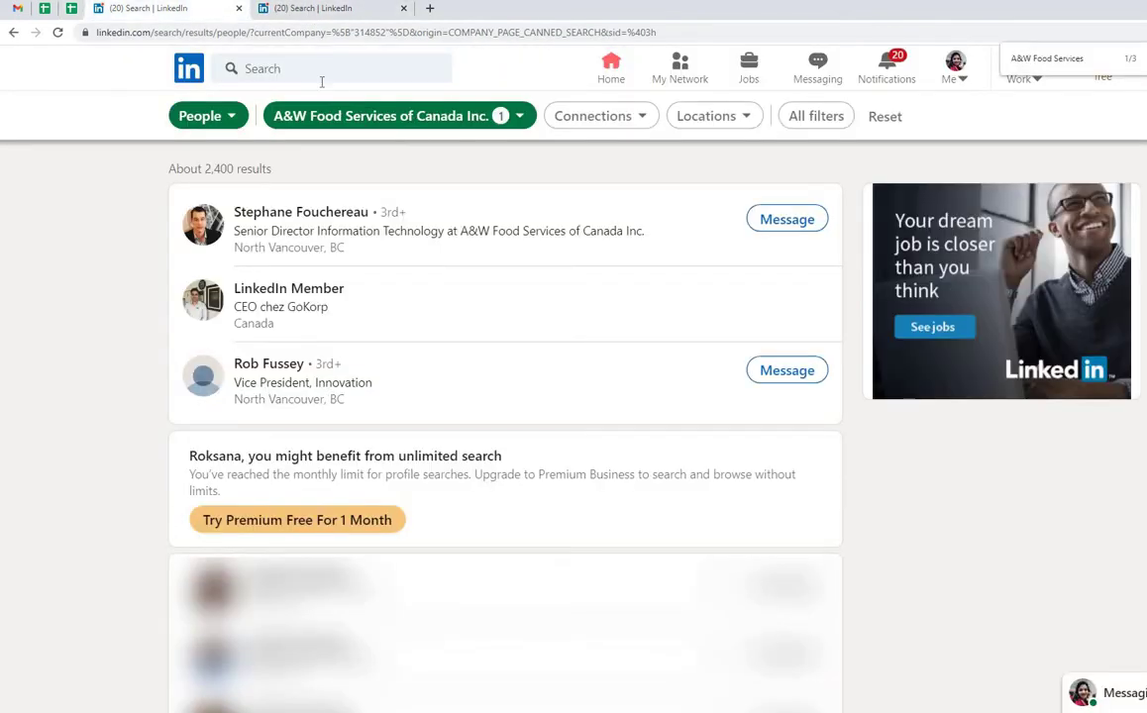
{"action": "left_click", "coordinate": [308, 69]}
{"action": "key", "text": "ctrl+v"}
{"action": "key", "text": "Return"}
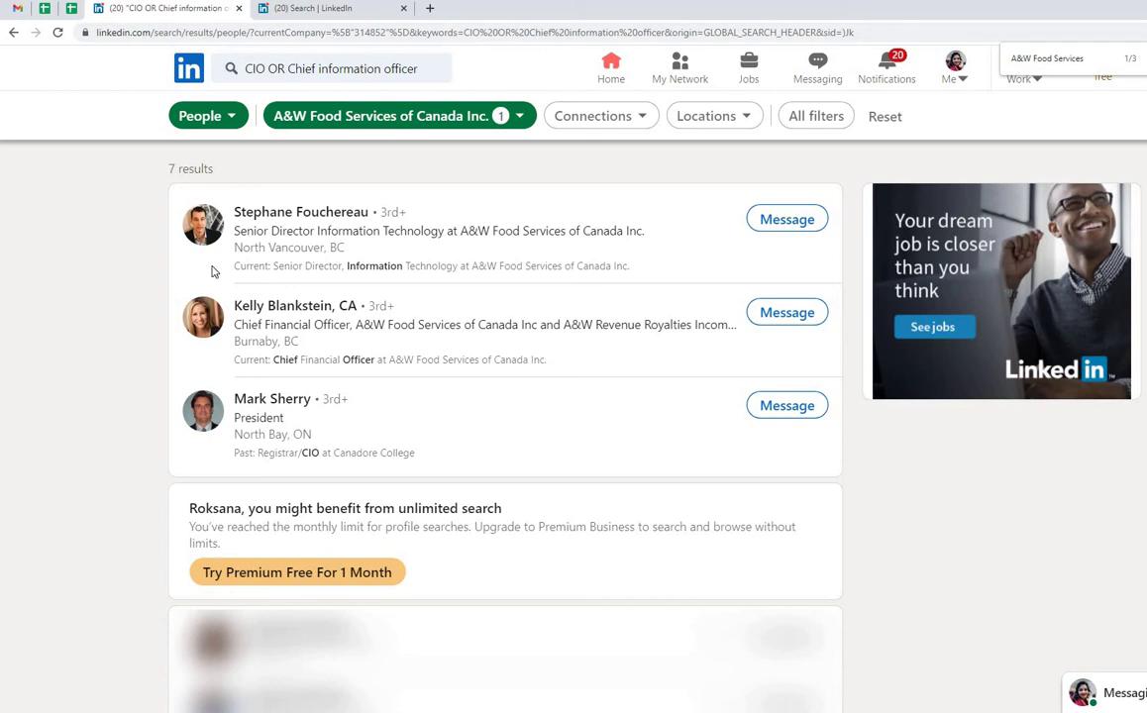
- Filter the second A&W Food Services employee list by the title keyword "CIO OR Chief information officer"
{"action": "left_click", "coordinate": [302, 11]}
{"action": "left_click", "coordinate": [612, 123]}
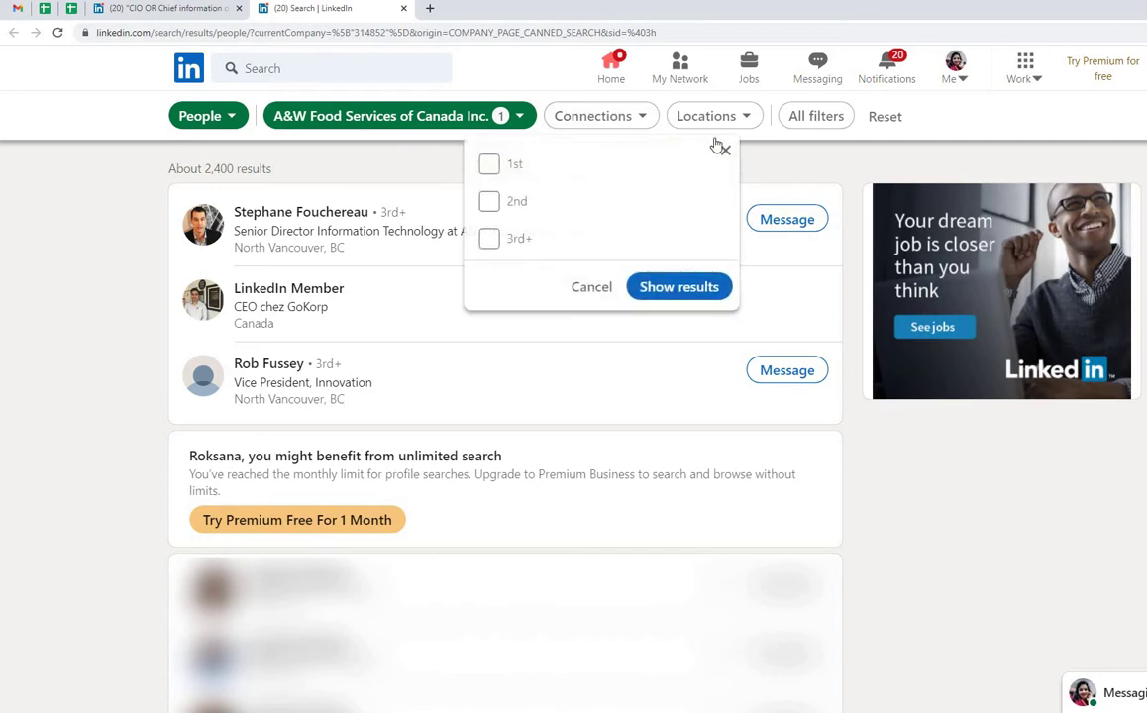
{"action": "left_click", "coordinate": [816, 118]}
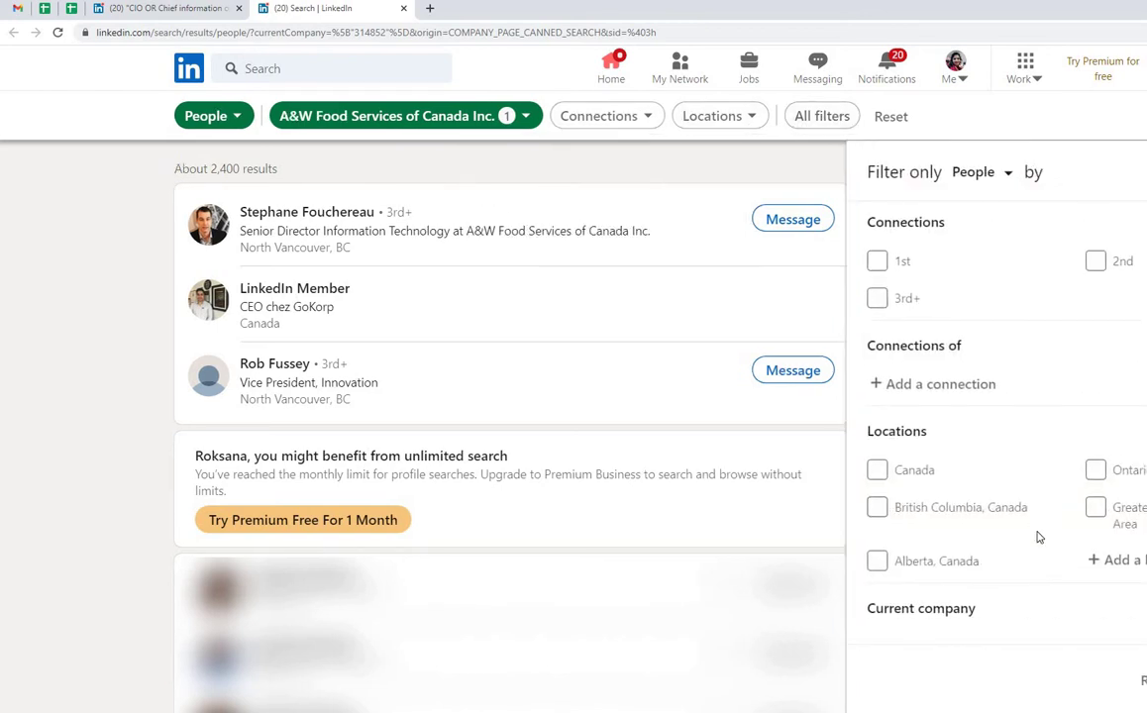
{"action": "scroll", "coordinate": [1039, 537], "scroll_direction": "down", "scroll_amount": 5}
{"action": "left_click", "coordinate": [927, 551]}
{"action": "key", "text": "ctrl+v"}
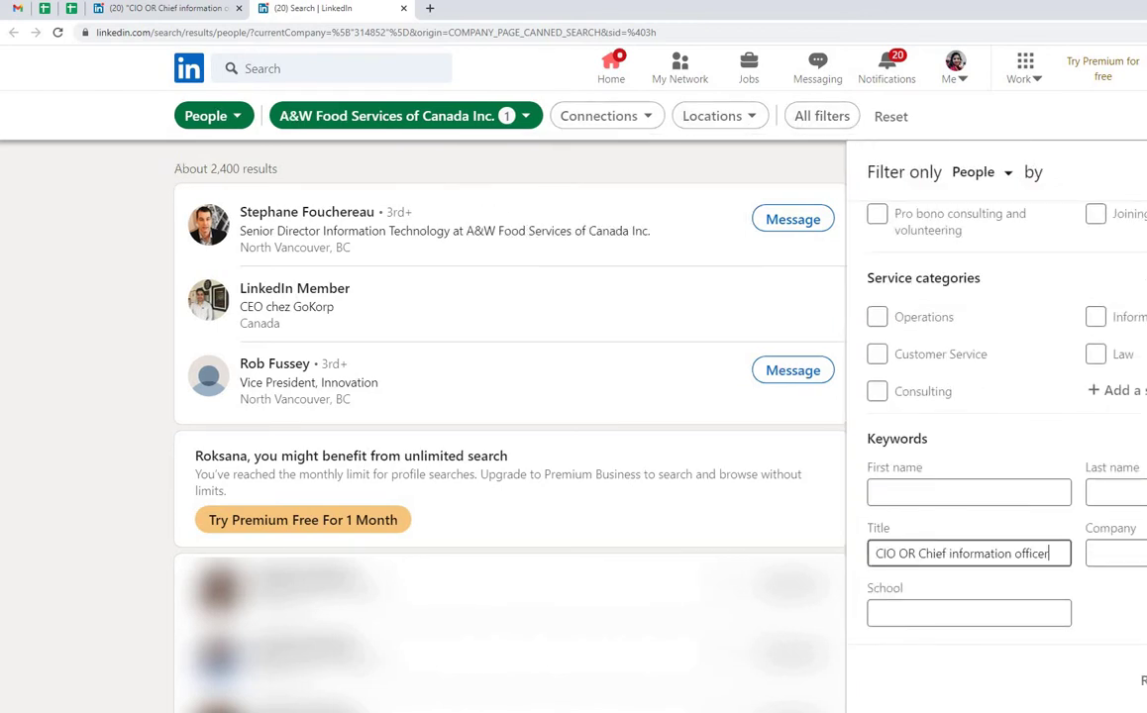
{"action": "key", "text": "Return"}
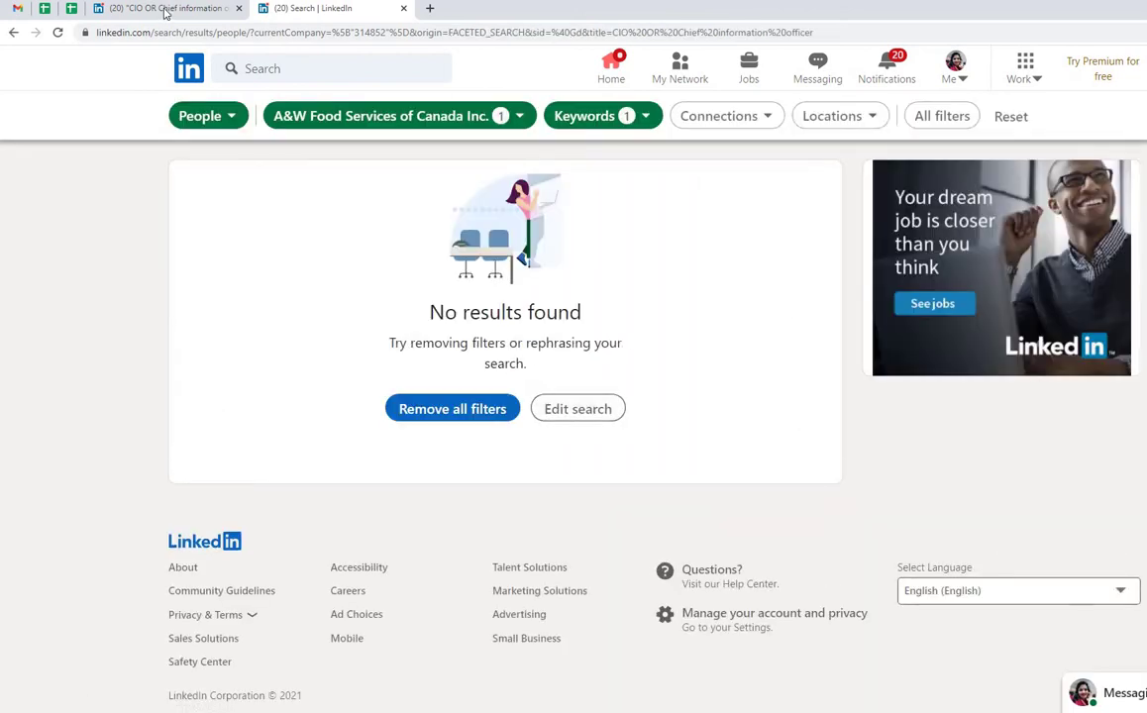
- Open the Senior Director Information Technology's LinkedIn profile from the CIO keyword search in a new tab
{"action": "left_click", "coordinate": [166, 10]}
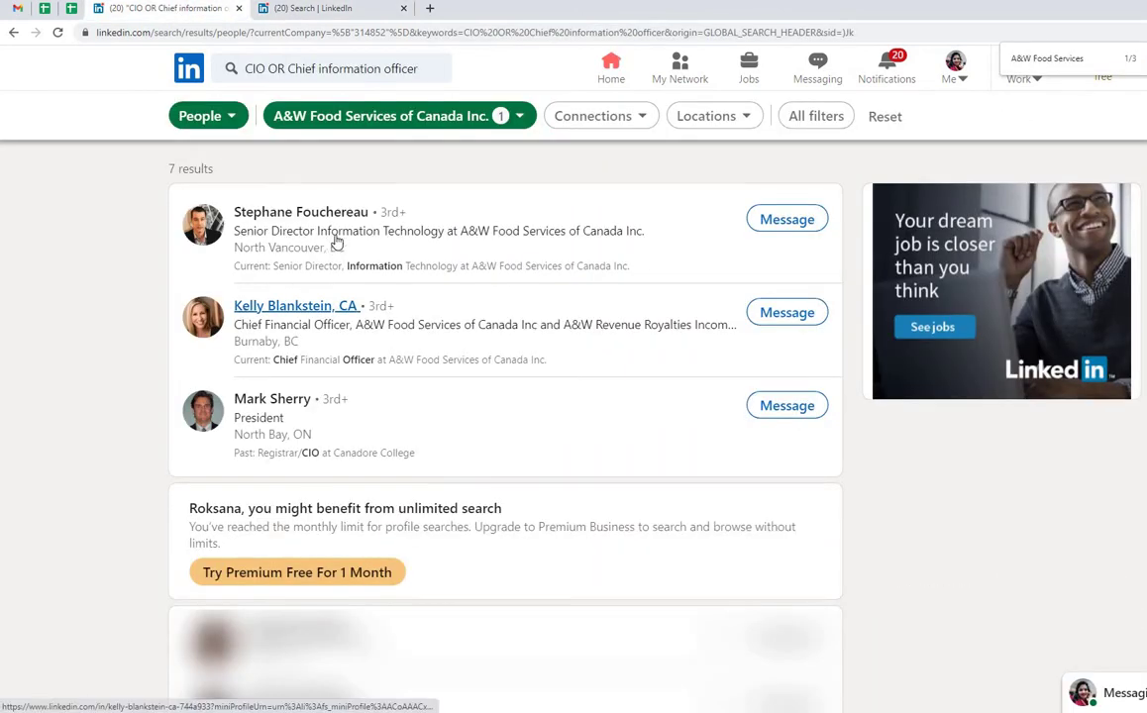
{"action": "right_click", "coordinate": [301, 213]}
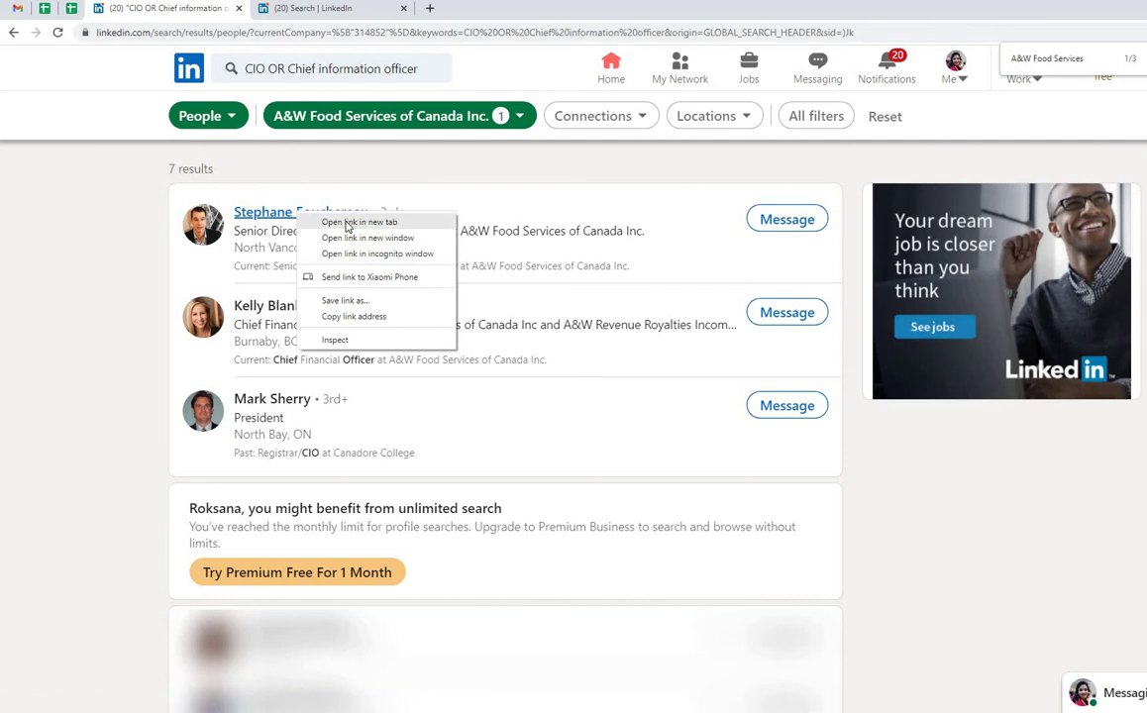
{"action": "left_click", "coordinate": [359, 222]}
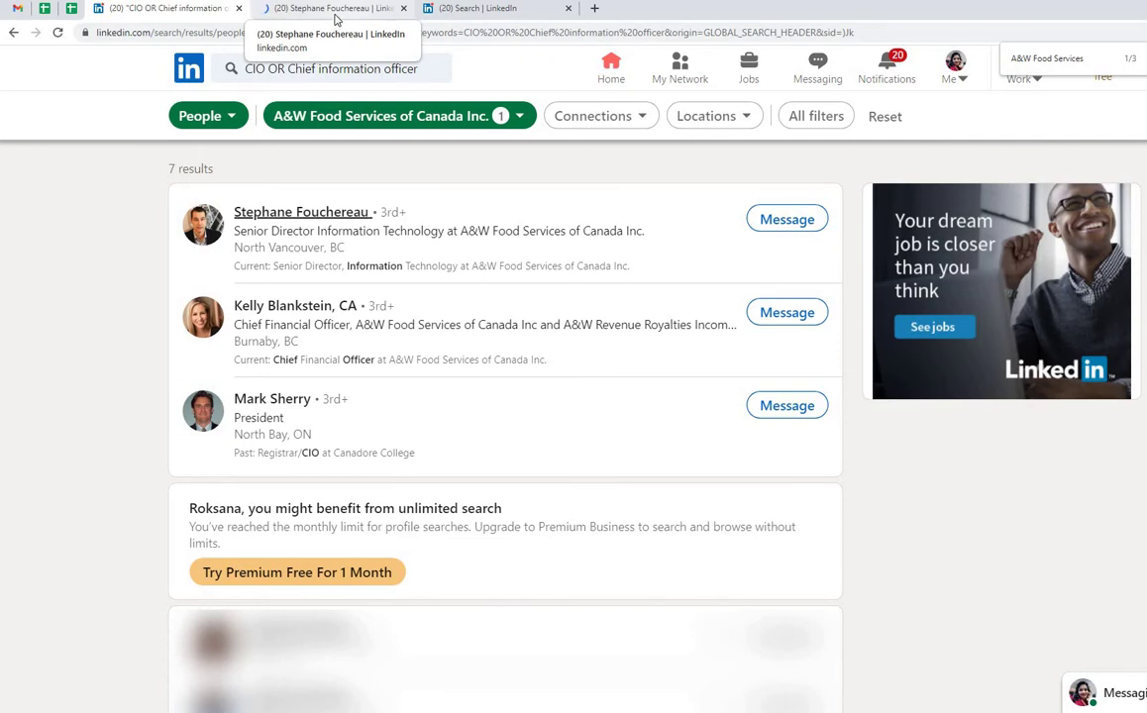
{"action": "left_click", "coordinate": [335, 14]}
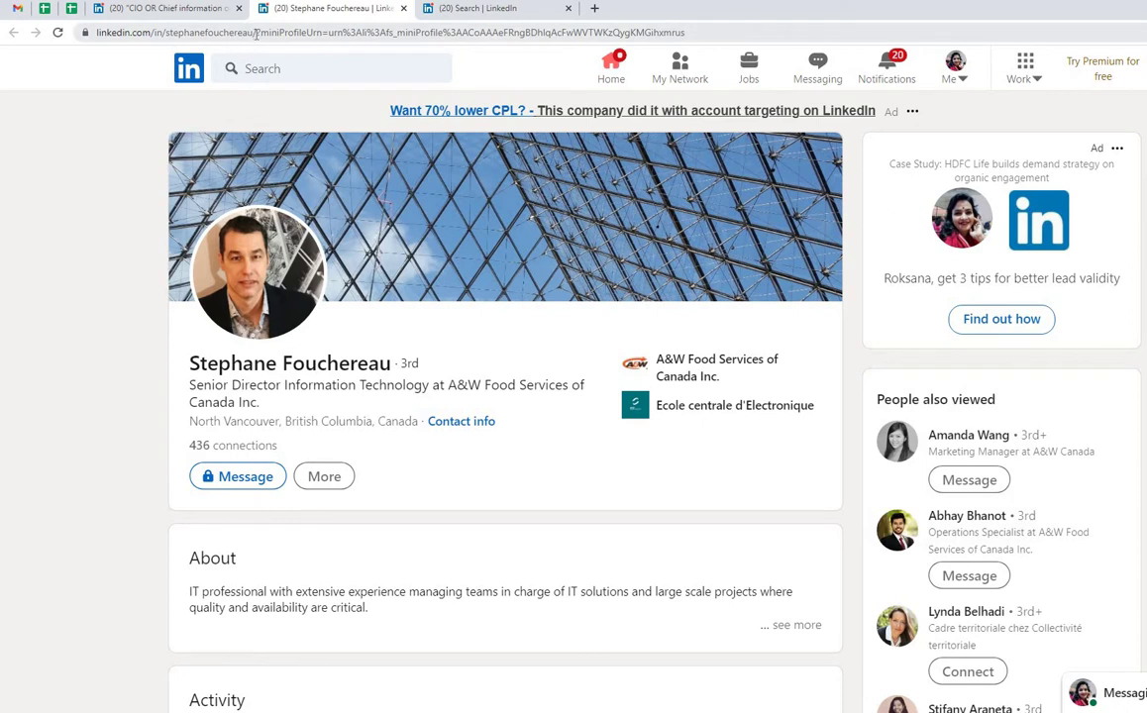
- Copy the Senior Director's LinkedIn profile URL without its query string and go to the LinkedIn URL column of the New Data sheet
{"action": "left_click_drag", "start_coordinate": [256, 34], "coordinate": [96, 33]}
{"action": "key", "text": "ctrl+c"}
{"action": "left_click", "coordinate": [71, 8]}
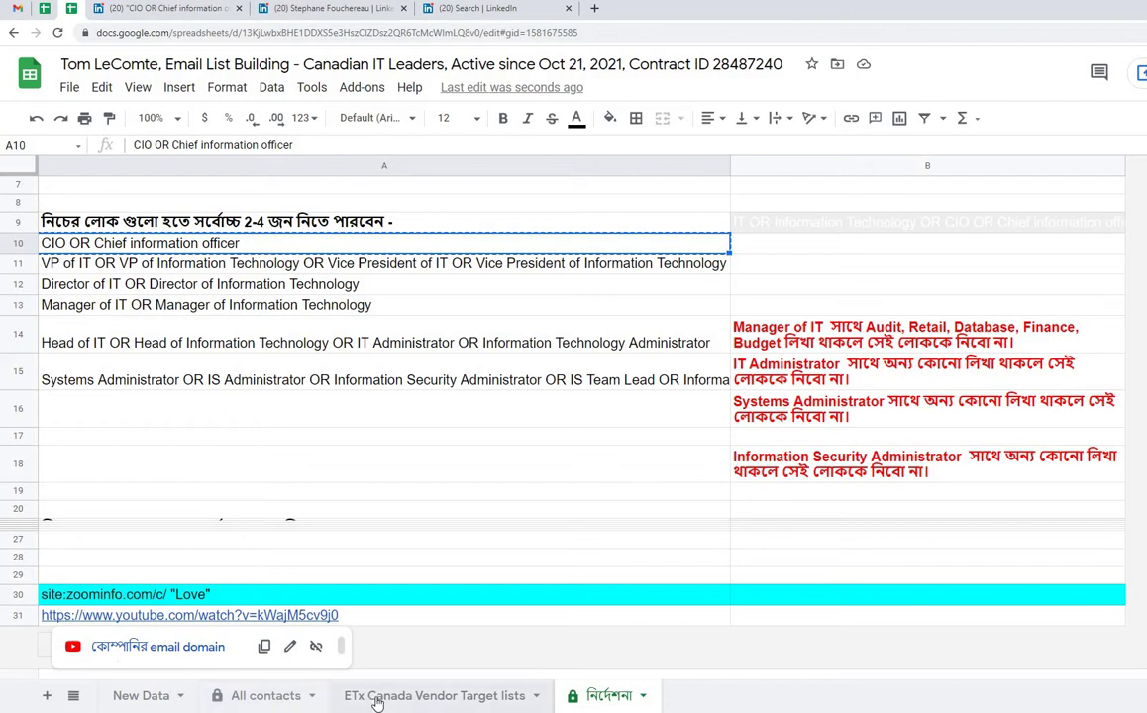
{"action": "left_click", "coordinate": [220, 695]}
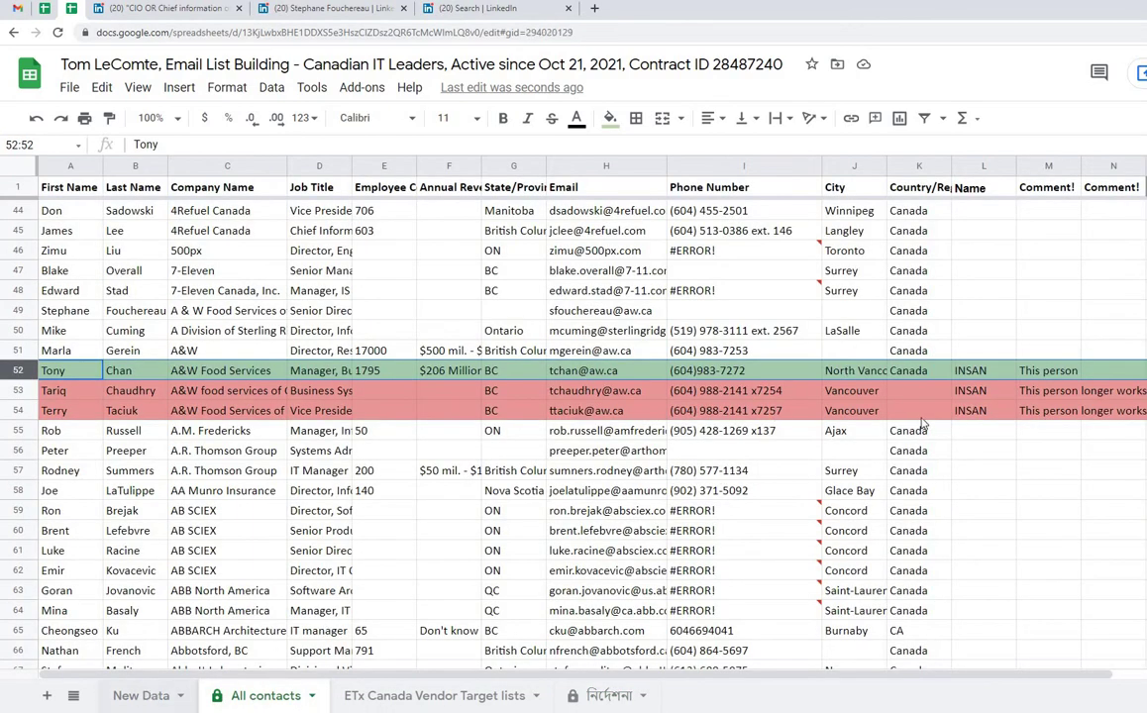
{"action": "left_click", "coordinate": [141, 695]}
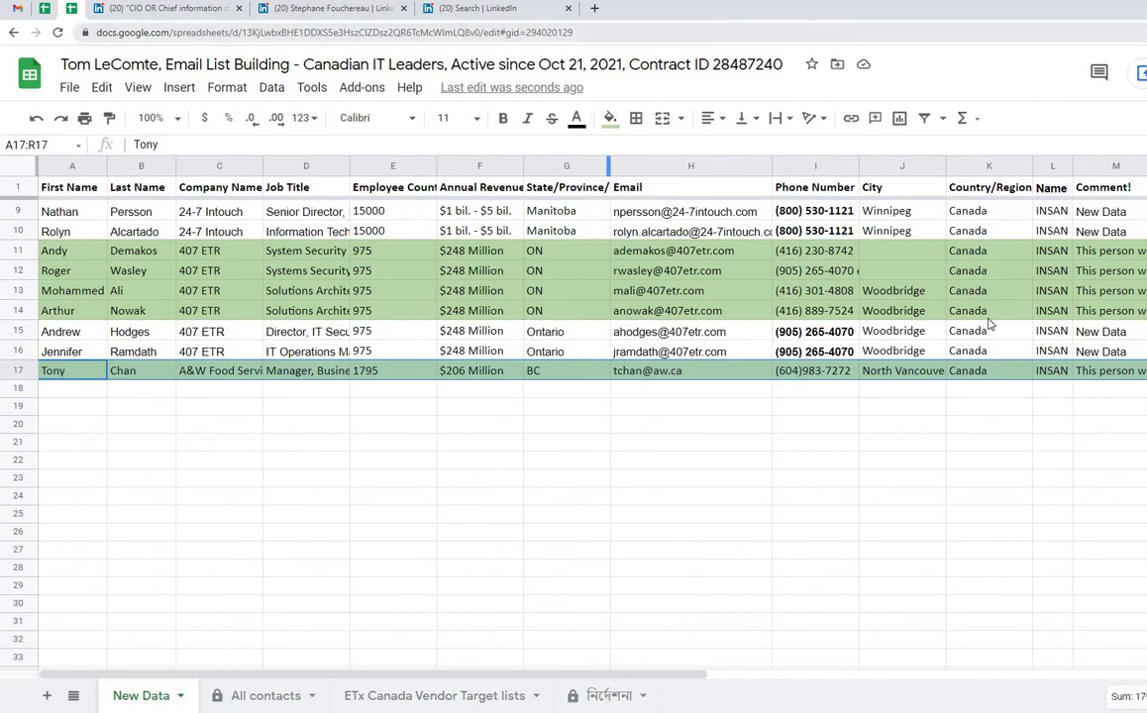
{"action": "left_click", "coordinate": [1100, 378]}
{"action": "key", "text": "Right"}
{"action": "key", "text": "Right"}
{"action": "key", "text": "Right"}
{"action": "key", "text": "Right"}
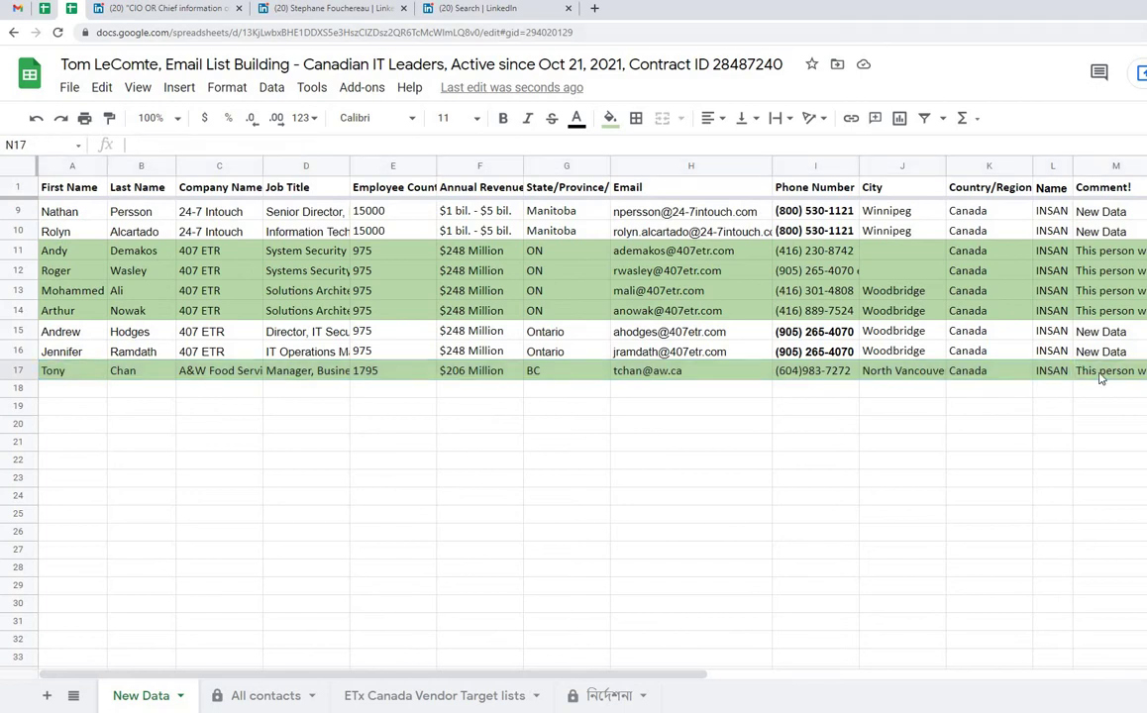
{"action": "key", "text": "Right"}
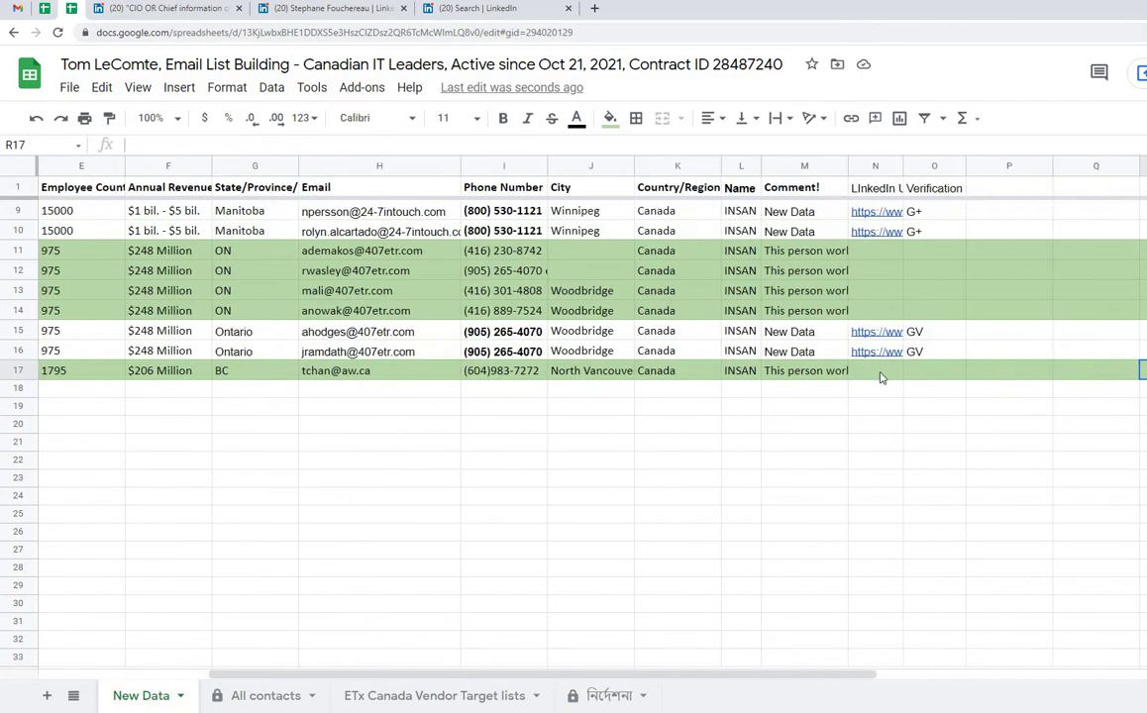
{"action": "double_click", "coordinate": [880, 378]}
{"action": "key", "text": "ctrl+v"}
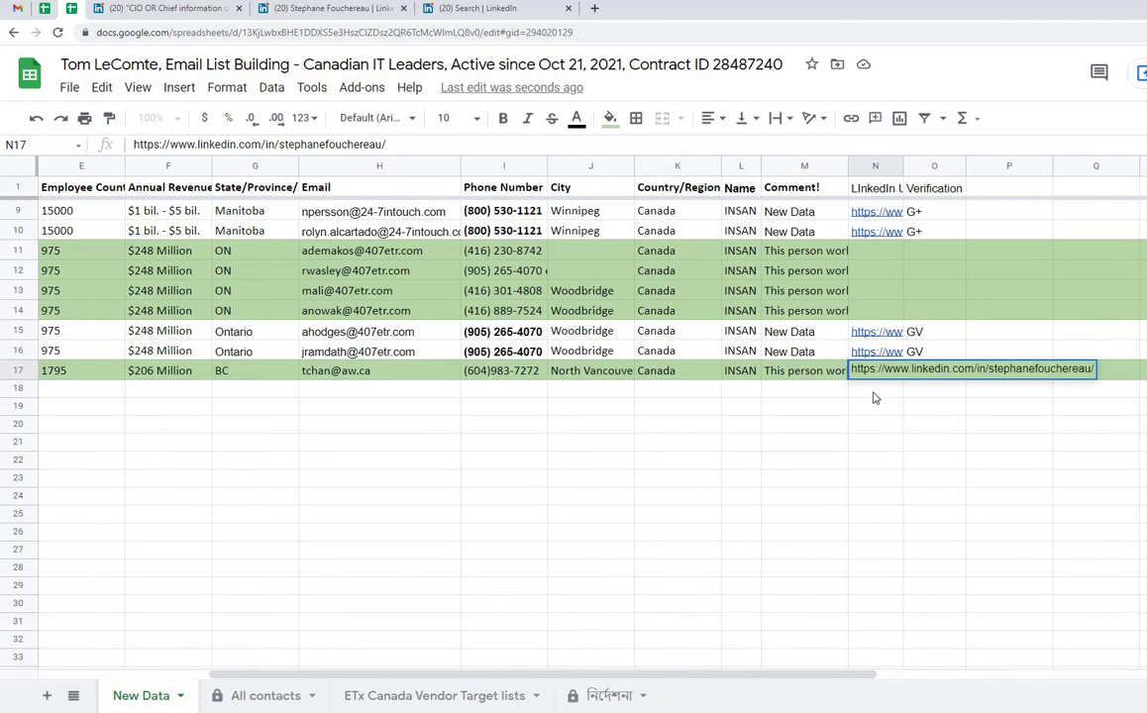
{"action": "key", "text": "Escape"}
{"action": "double_click", "coordinate": [873, 388]}
{"action": "key", "text": "ctrl+v"}
{"action": "left_click", "coordinate": [814, 392]}
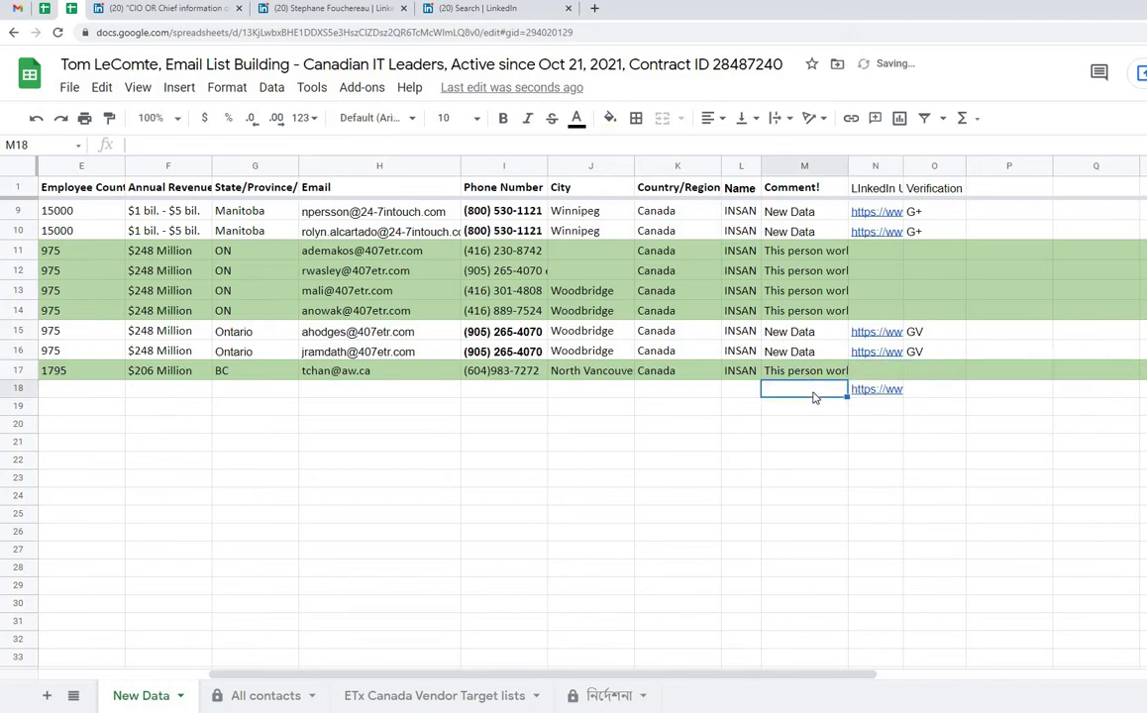
- Go to the first cell of row 18 and copy the Senior Director's full name from the LinkedIn profile
{"action": "key", "text": "Left"}
{"action": "key", "text": "Left"}
{"action": "key", "text": "Left"}
{"action": "key", "text": "Left"}
{"action": "key", "text": "Left"}
{"action": "key", "text": "Left"}
{"action": "key", "text": "Left"}
{"action": "key", "text": "Left"}
{"action": "key", "text": "Left"}
{"action": "key", "text": "Left"}
{"action": "key", "text": "Left"}
{"action": "key", "text": "Left"}
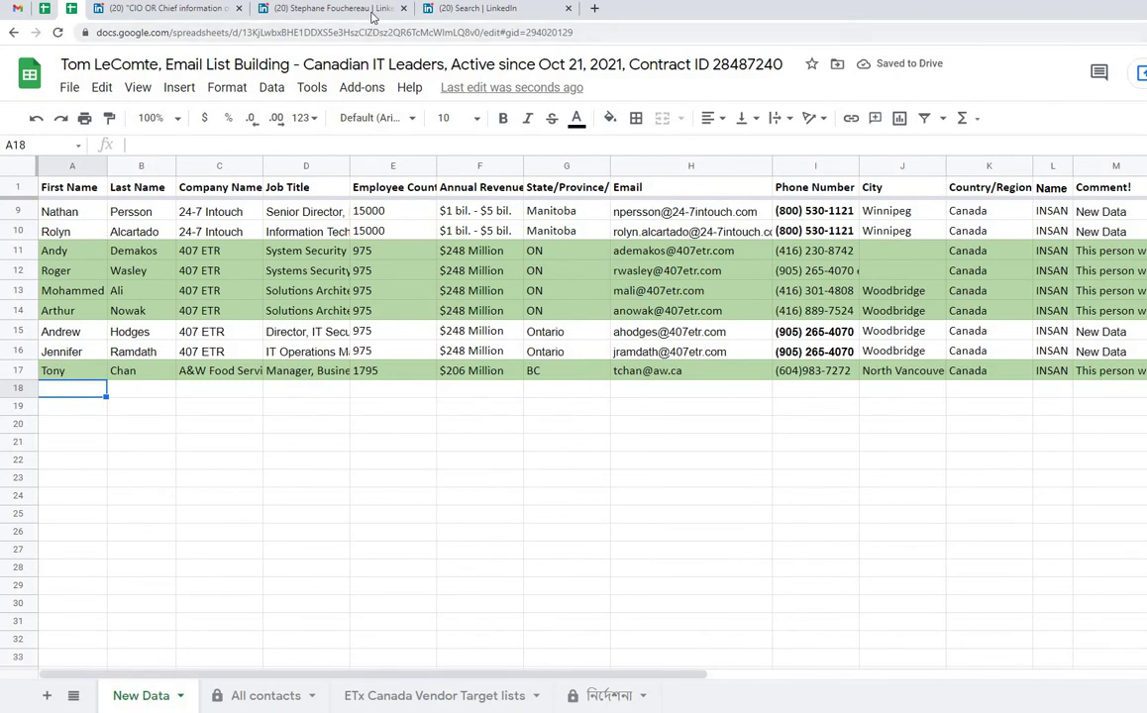
{"action": "left_click", "coordinate": [428, 9]}
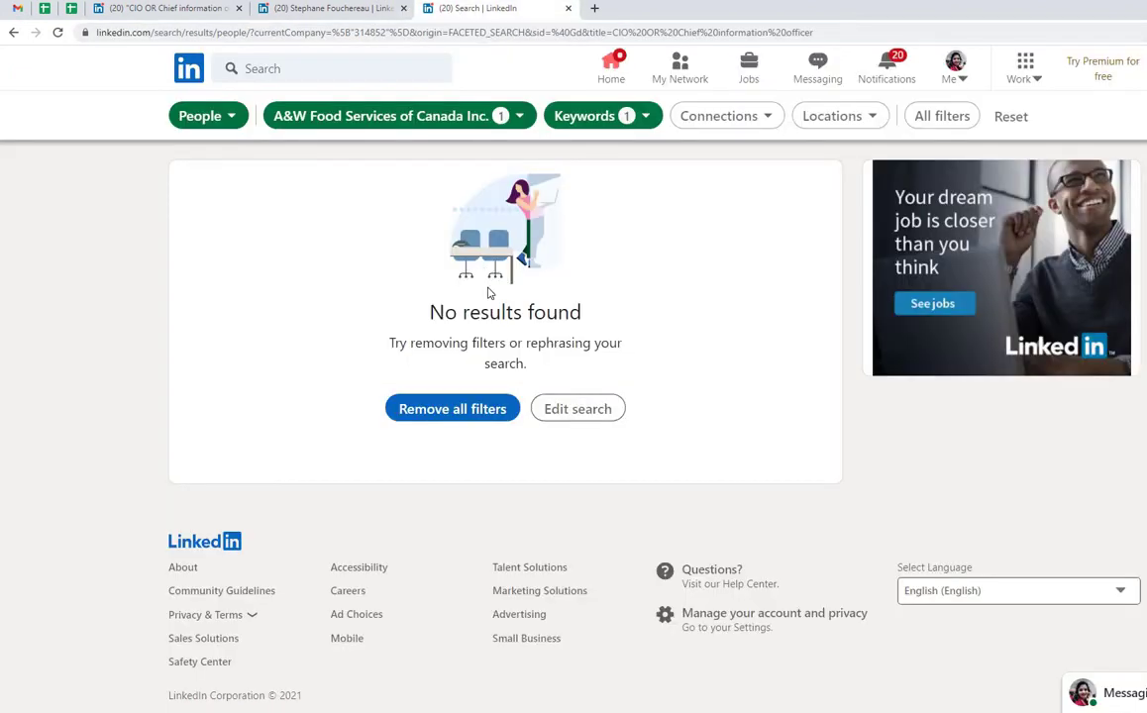
{"action": "left_click", "coordinate": [343, 9]}
{"action": "left_click_drag", "start_coordinate": [189, 363], "coordinate": [391, 364]}
{"action": "key", "text": "ctrl+c"}
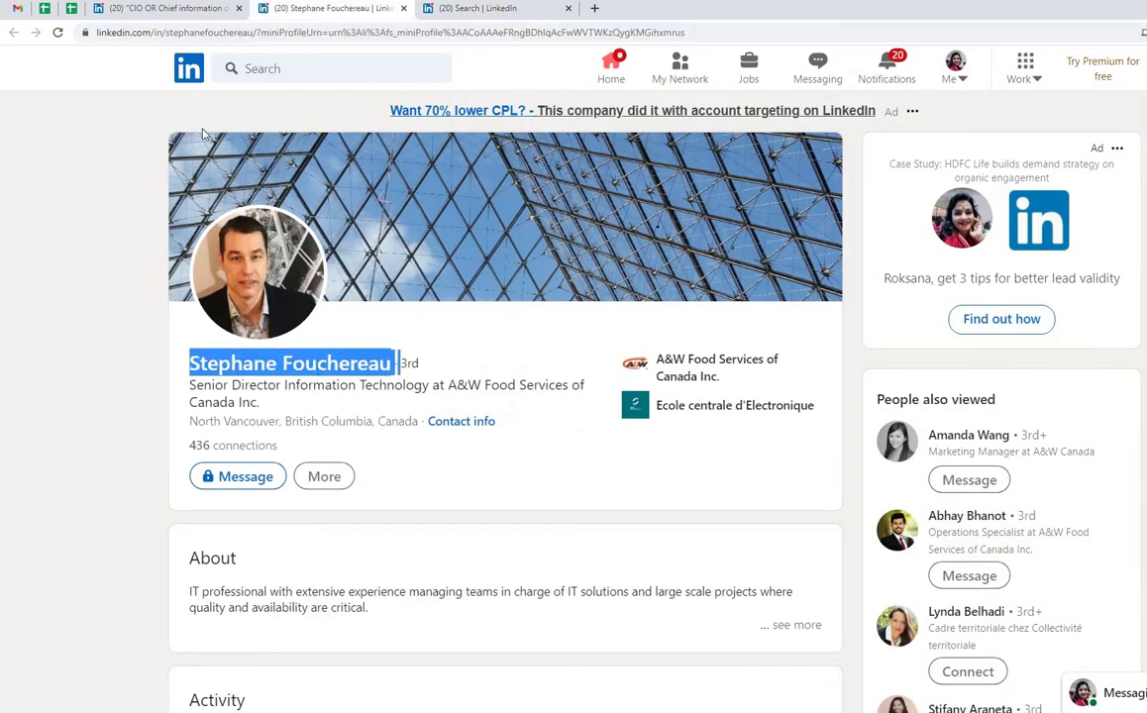
- Enter the contact's first name in A18 and last name in B18 as plain text, splitting the copied full name
{"action": "left_click", "coordinate": [71, 8]}
{"action": "left_click", "coordinate": [115, 33]}
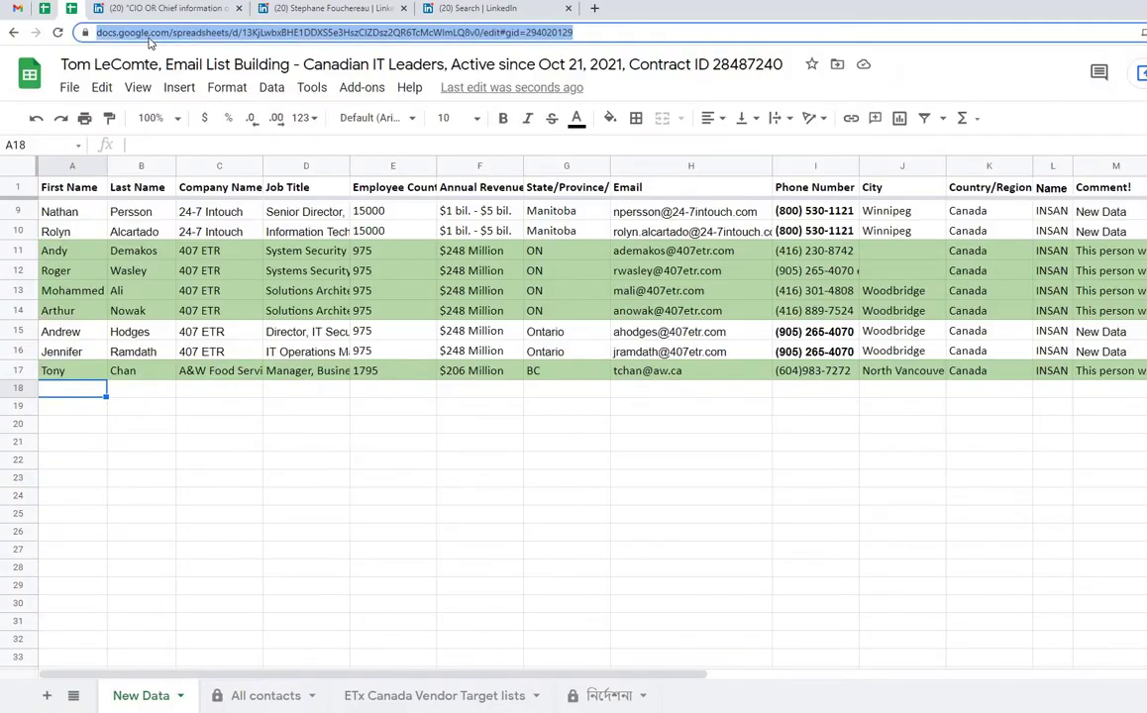
{"action": "key", "text": "ctrl+v"}
{"action": "key", "text": "ctrl+a"}
{"action": "left_click", "coordinate": [149, 388]}
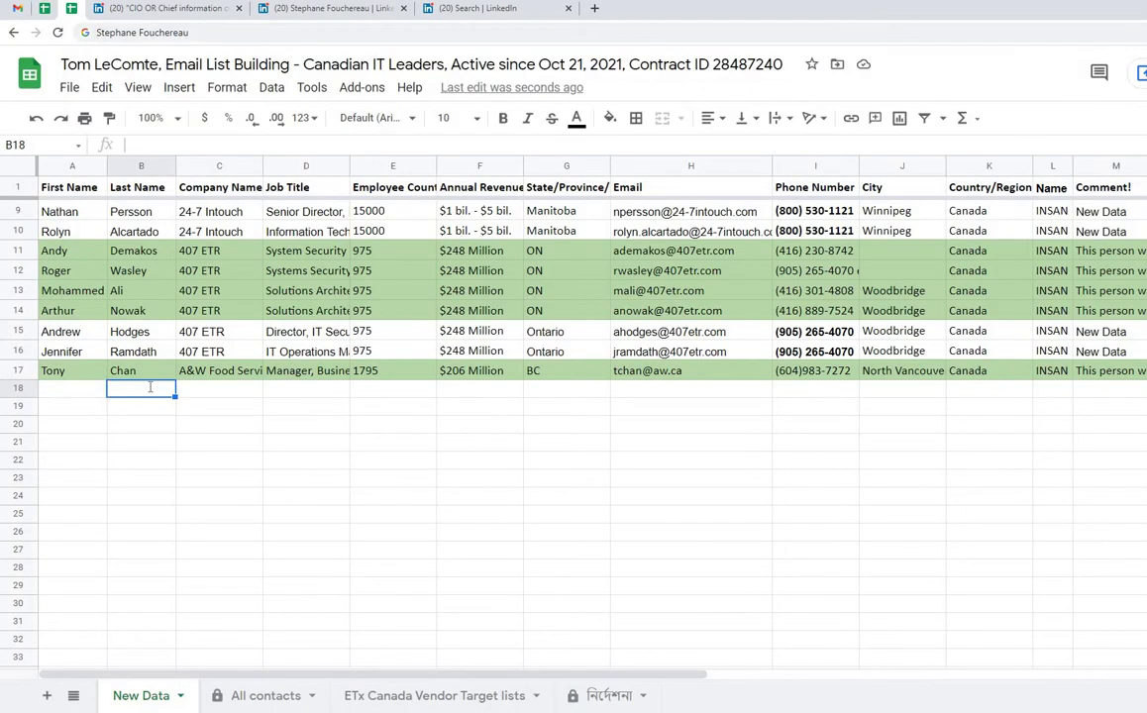
{"action": "key", "text": "ctrl+v"}
{"action": "left_click_drag", "start_coordinate": [163, 388], "coordinate": [108, 389]}
{"action": "key", "text": "ctrl+x"}
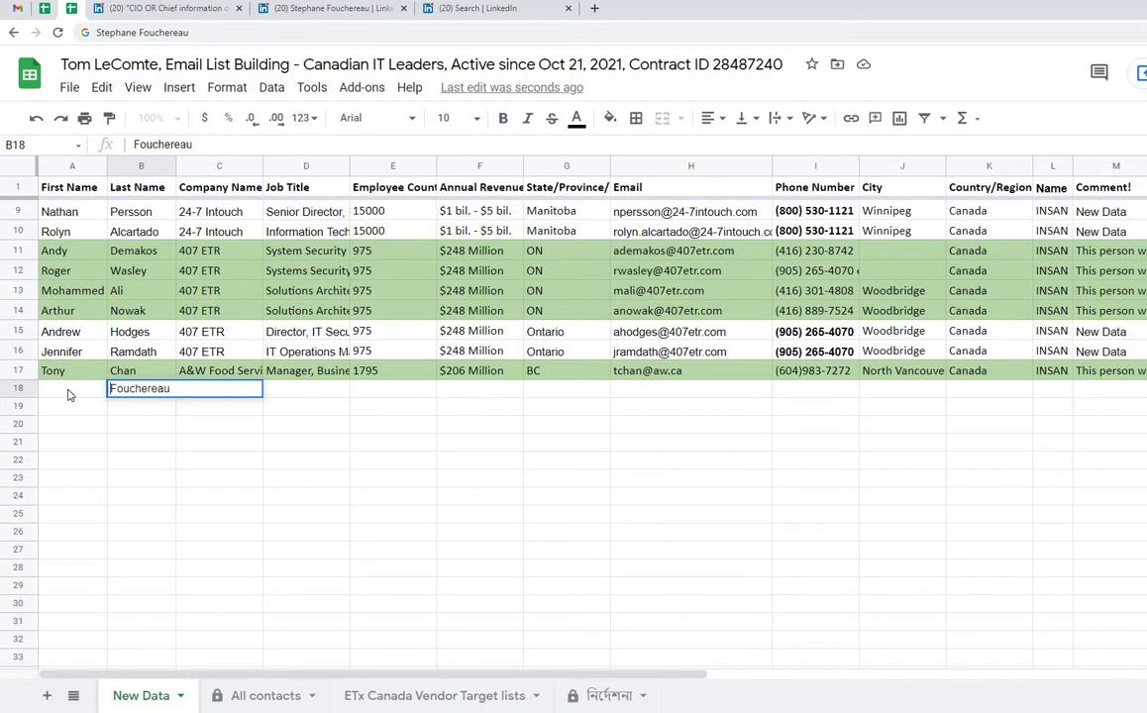
{"action": "key", "text": "shift+Tab"}
{"action": "key", "text": "ctrl+v"}
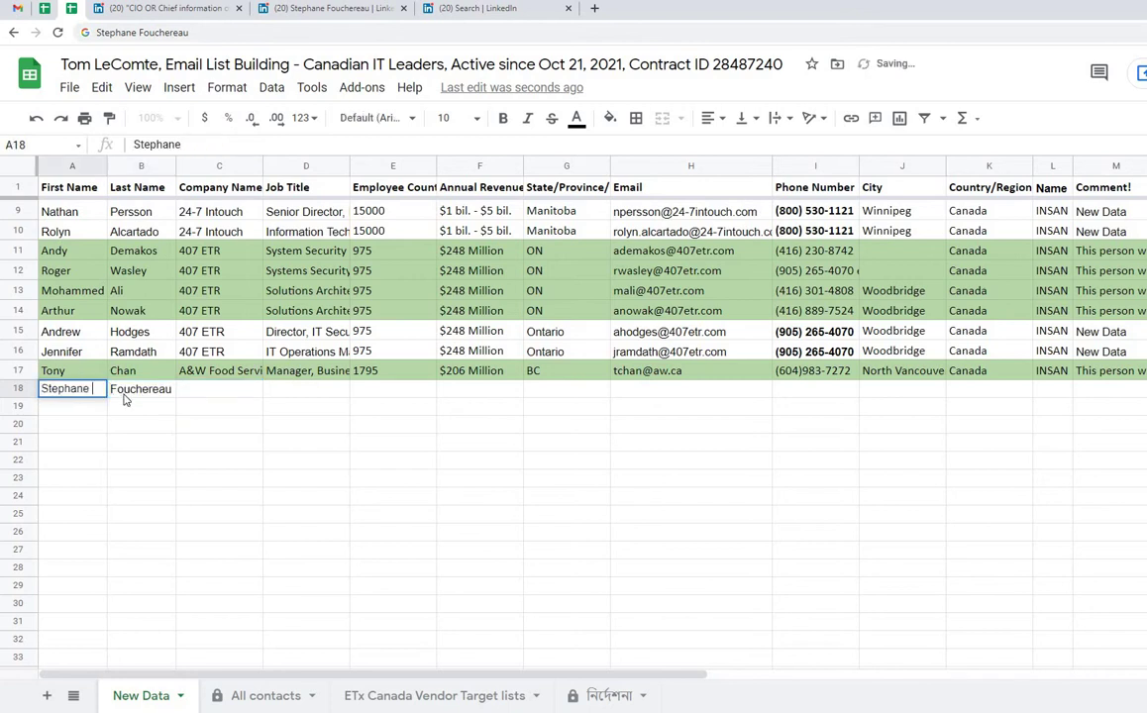
{"action": "left_click", "coordinate": [173, 436]}
- Check the contact's current position in the profile's Experience section and the linked company page, returning to the profile
{"action": "left_click", "coordinate": [448, 10]}
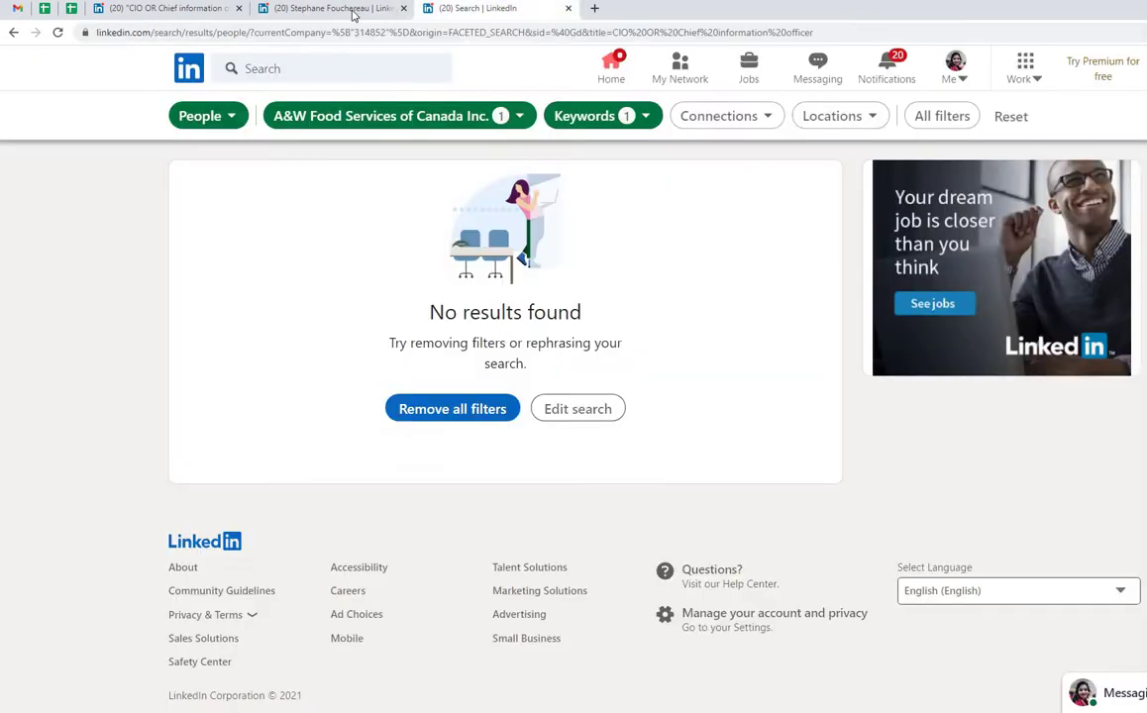
{"action": "left_click", "coordinate": [351, 9]}
{"action": "scroll", "coordinate": [402, 366], "scroll_direction": "down", "scroll_amount": 4}
{"action": "scroll", "coordinate": [414, 375], "scroll_direction": "down", "scroll_amount": 1}
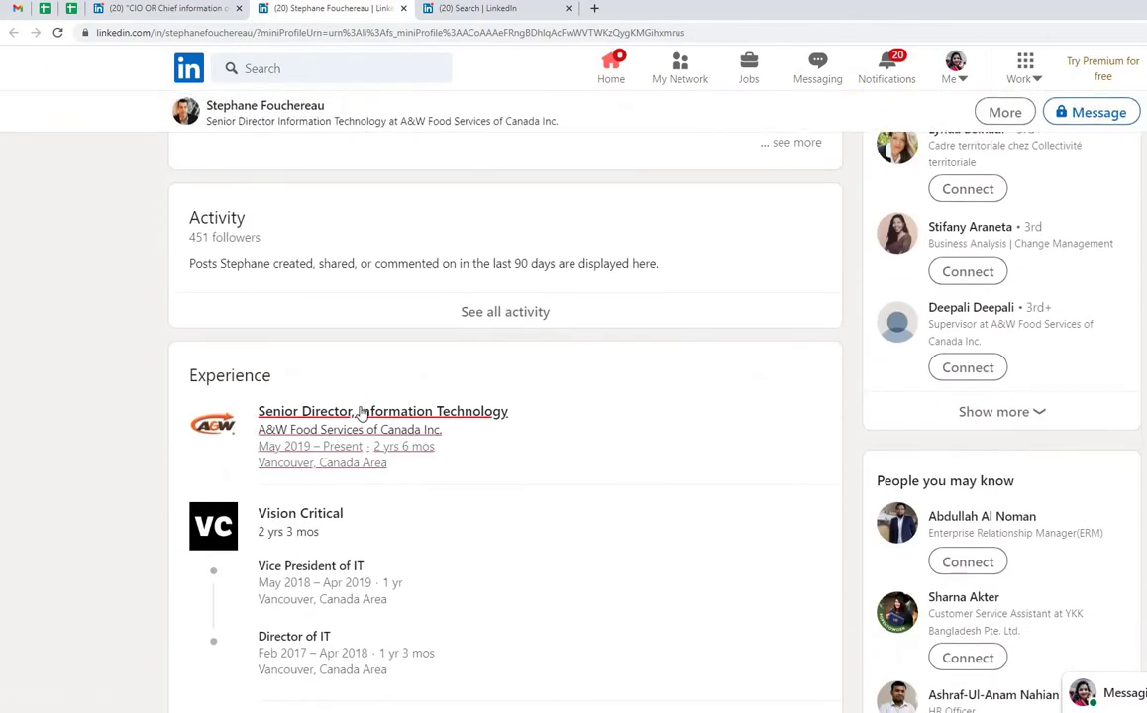
{"action": "left_click", "coordinate": [364, 407]}
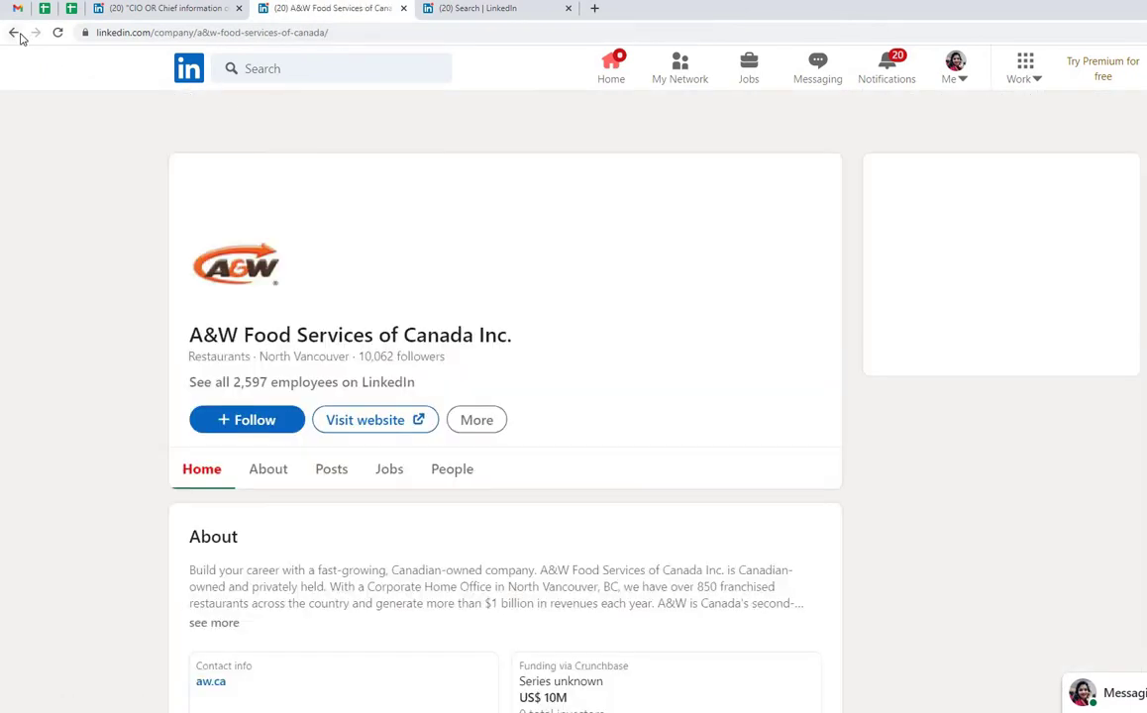
{"action": "left_click", "coordinate": [15, 34]}
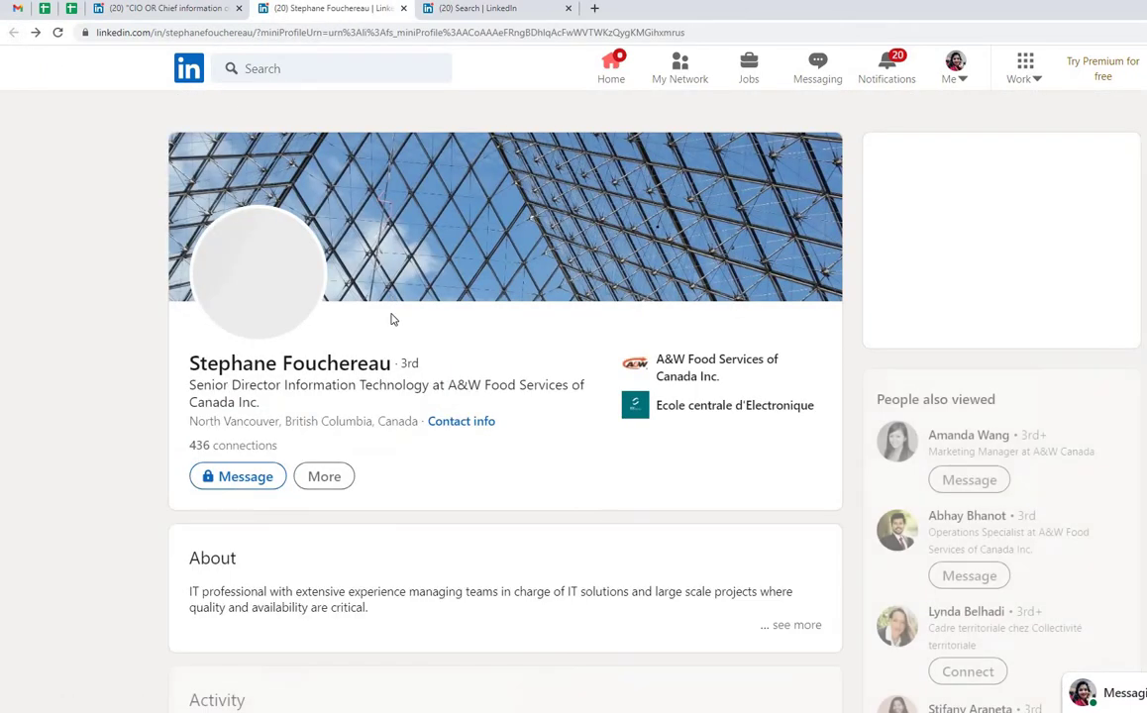
{"action": "left_click", "coordinate": [182, 12]}
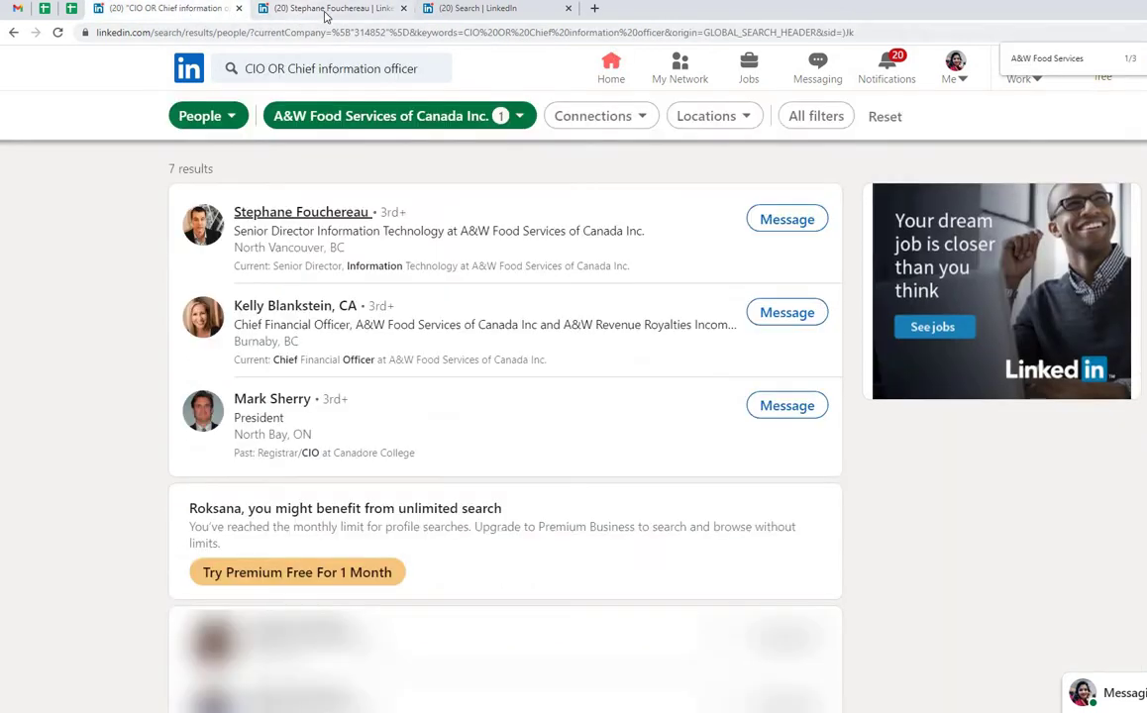
{"action": "left_click", "coordinate": [463, 9]}
{"action": "left_click", "coordinate": [297, 11]}
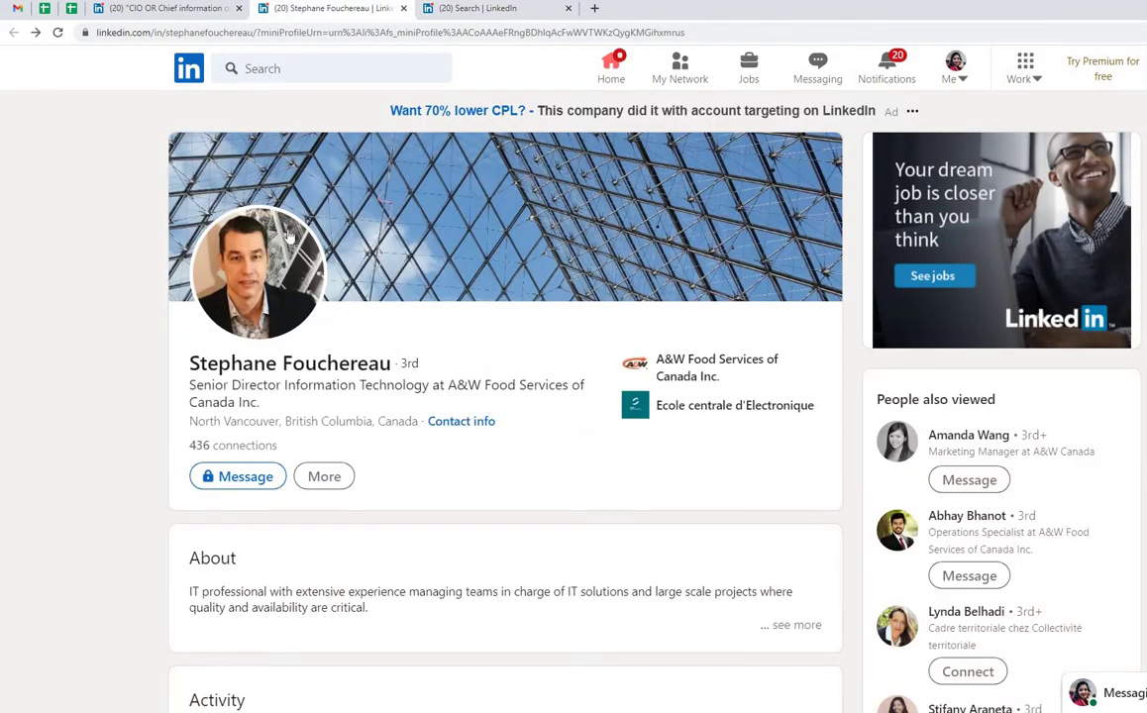
- Copy the current job title, Senior Director, Information Technology, from the profile's Experience section and enter it as plain text in D18
{"action": "scroll", "coordinate": [371, 297], "scroll_direction": "down", "scroll_amount": 5}
{"action": "scroll", "coordinate": [367, 294], "scroll_direction": "down", "scroll_amount": 2}
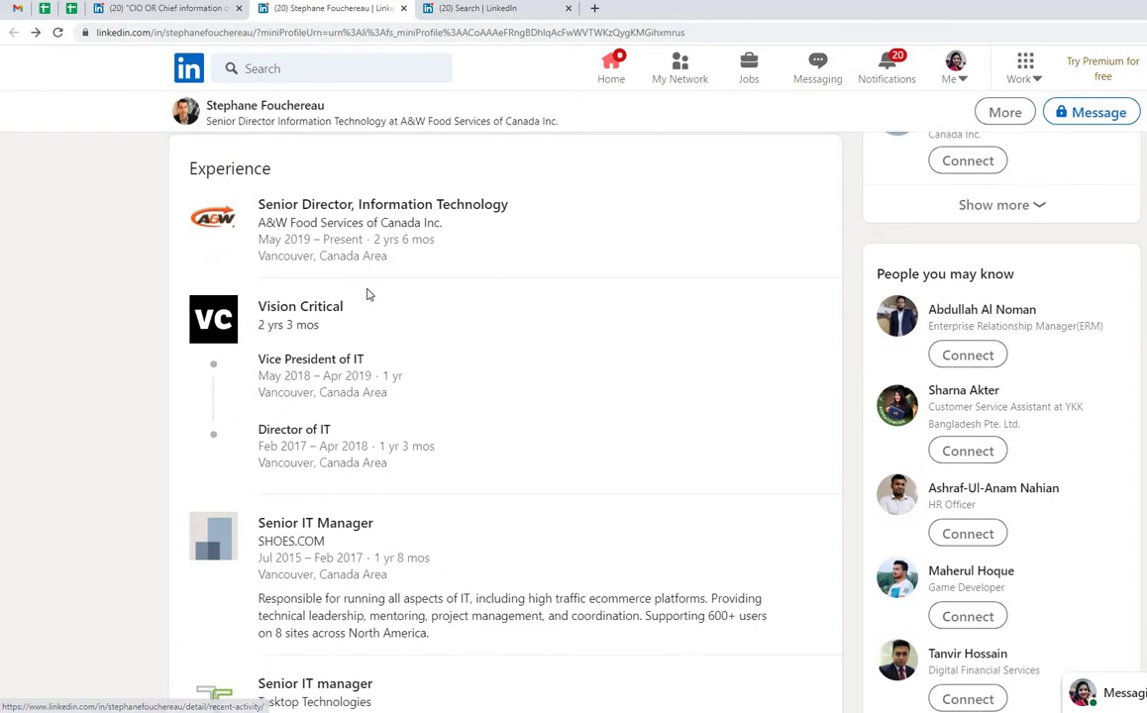
{"action": "triple_click", "coordinate": [327, 204]}
{"action": "left_click", "coordinate": [87, 32]}
{"action": "key", "text": "ctrl+v"}
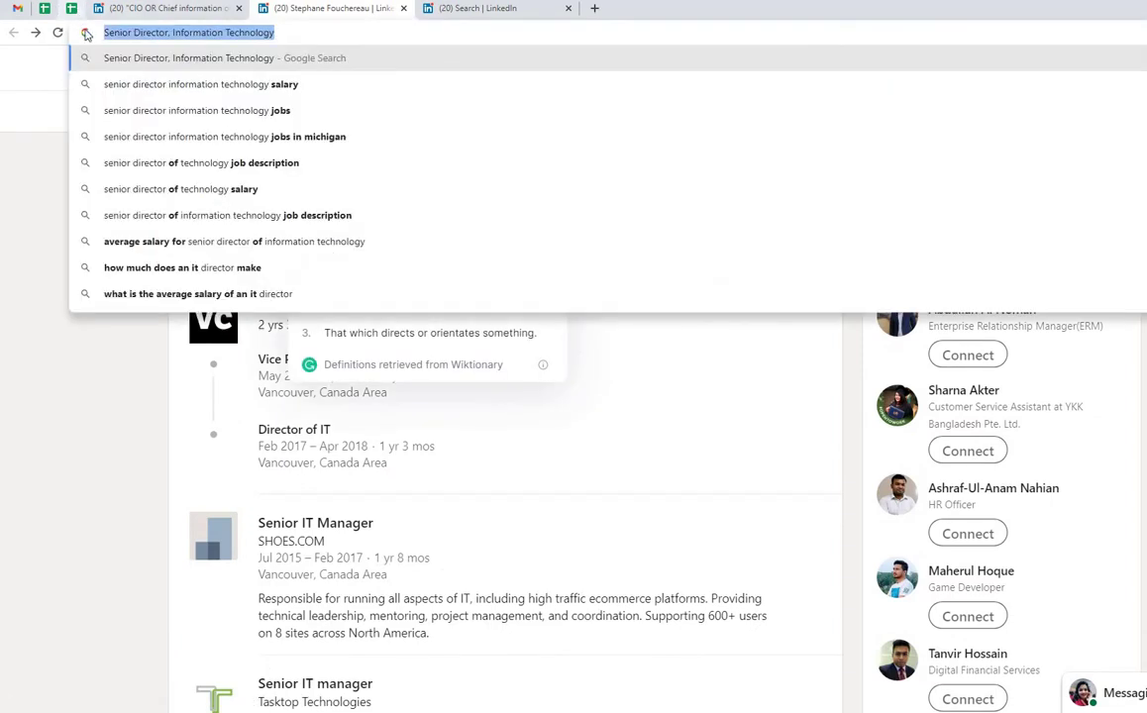
{"action": "left_click", "coordinate": [71, 8]}
{"action": "left_click", "coordinate": [231, 392]}
{"action": "key", "text": "ctrl+v"}
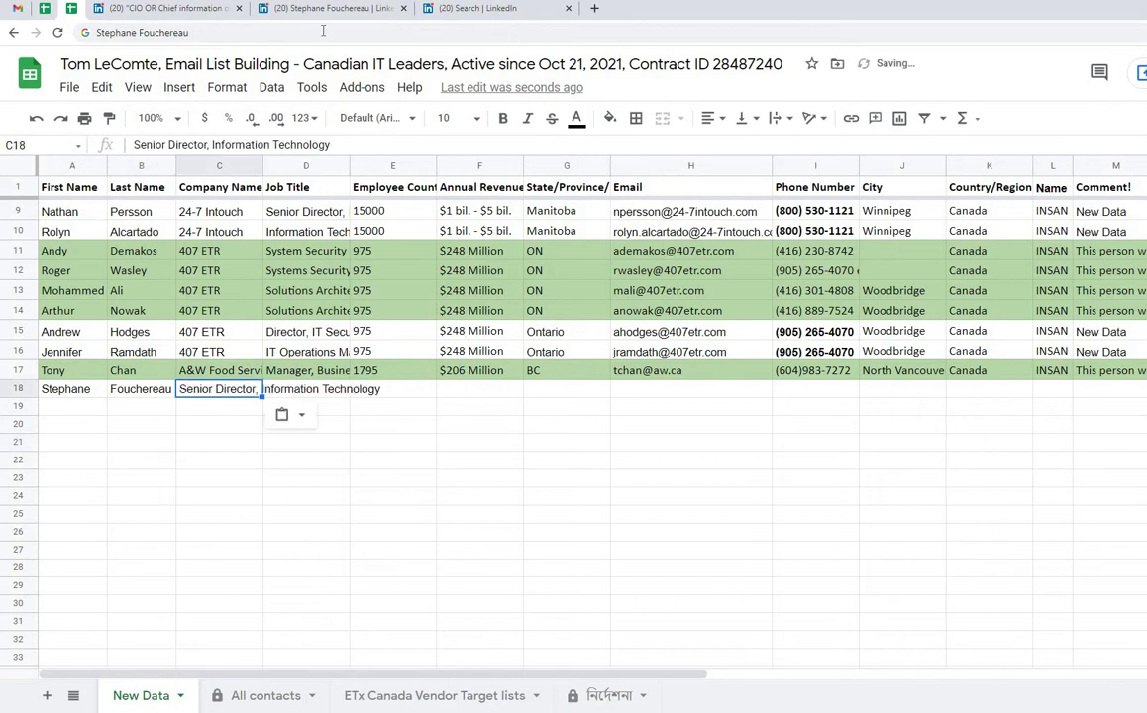
{"action": "key", "text": "ctrl+z"}
{"action": "key", "text": "Right"}
{"action": "key", "text": "ctrl+v"}
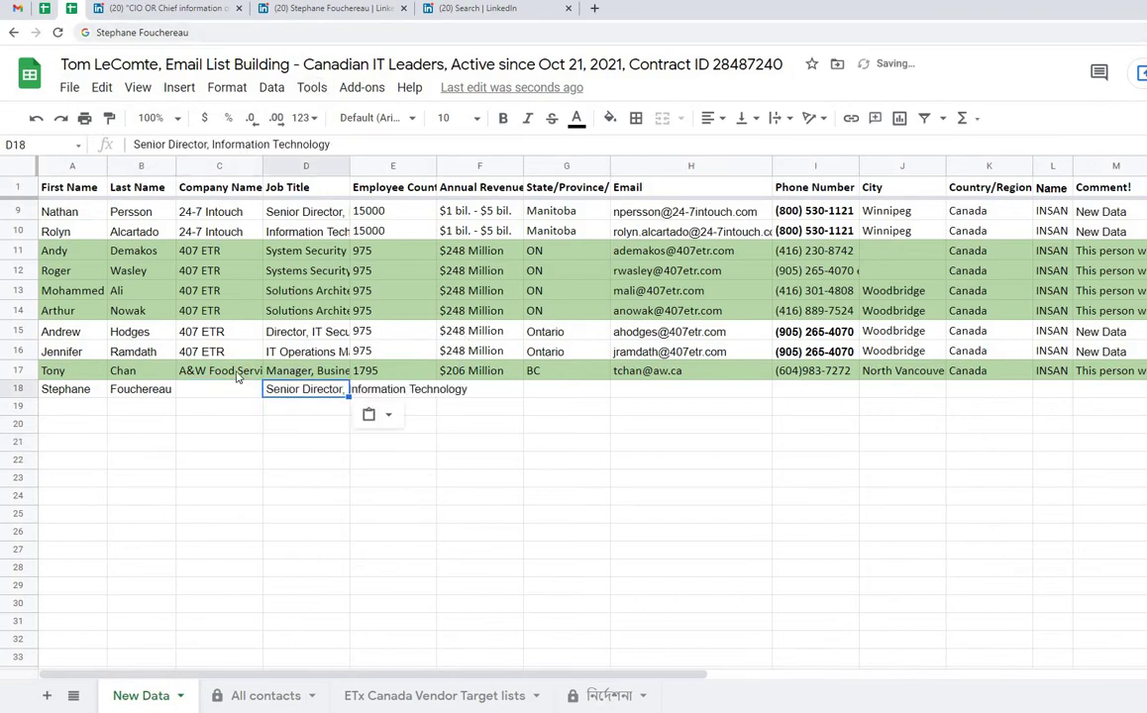
- Copy the company name A&W Food Services from C17 and enter it in C18 without the green fill
{"action": "triple_click", "coordinate": [236, 374]}
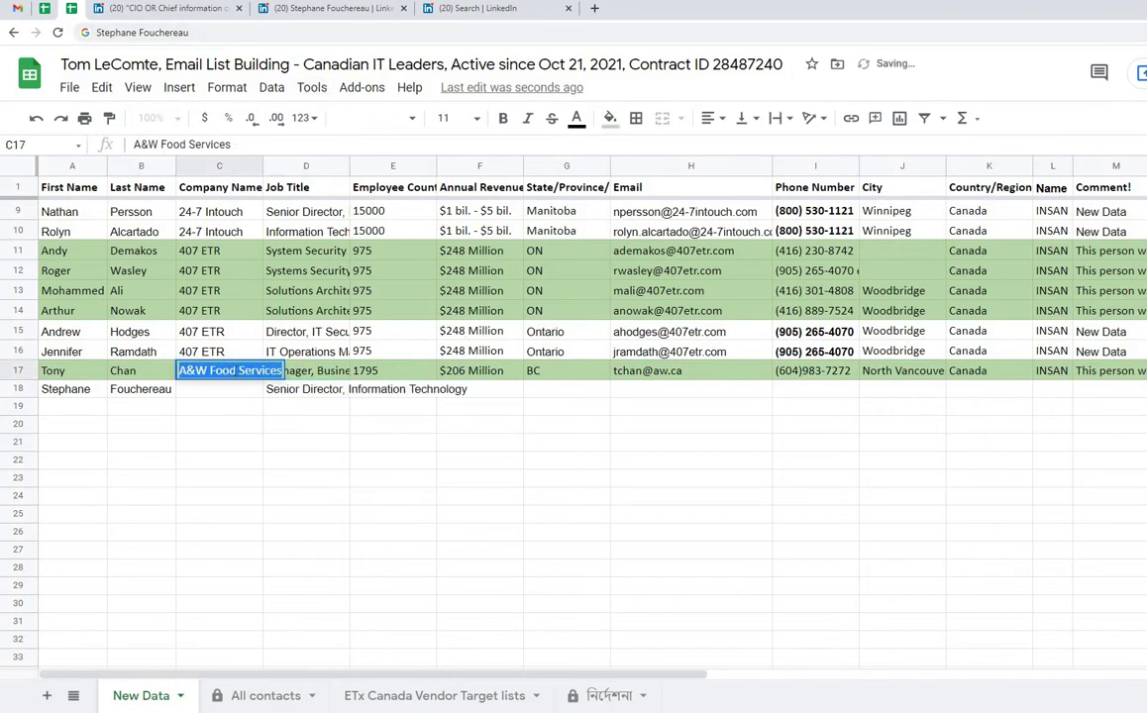
{"action": "key", "text": "ctrl+c"}
{"action": "left_click", "coordinate": [226, 392]}
{"action": "key", "text": "ctrl+v"}
{"action": "left_click", "coordinate": [464, 444]}
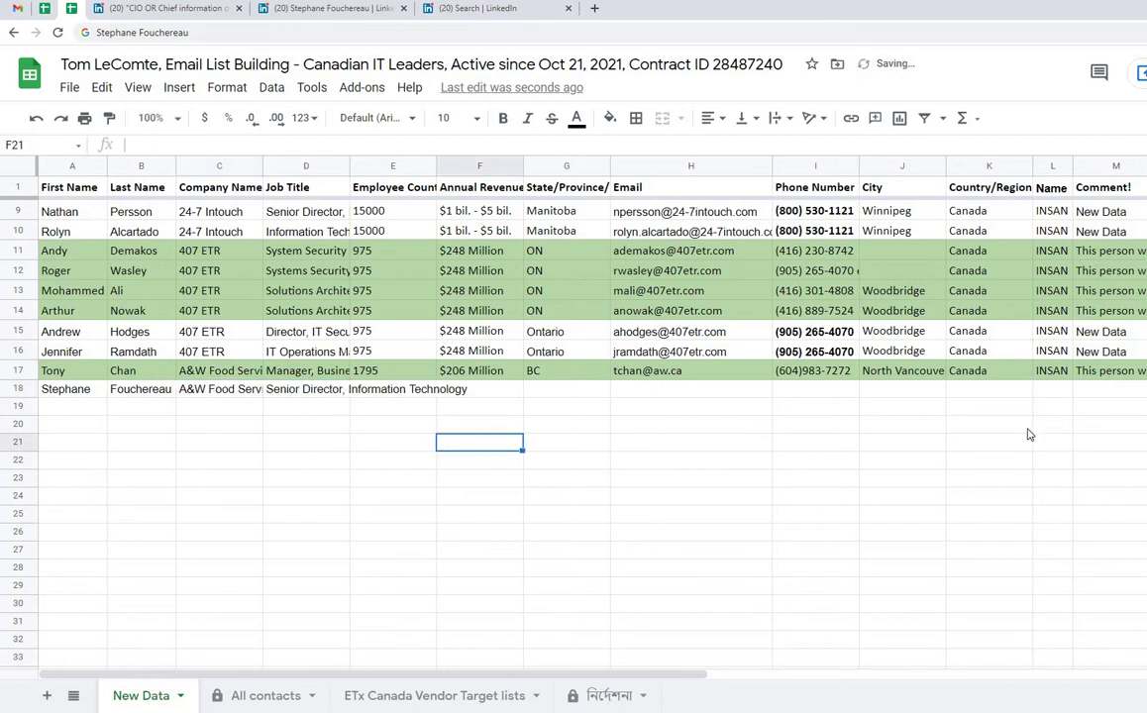
- Copy the New Data comment from M16 into the Comment cell of row 18
{"action": "left_click", "coordinate": [1103, 358]}
{"action": "key", "text": "ctrl+c"}
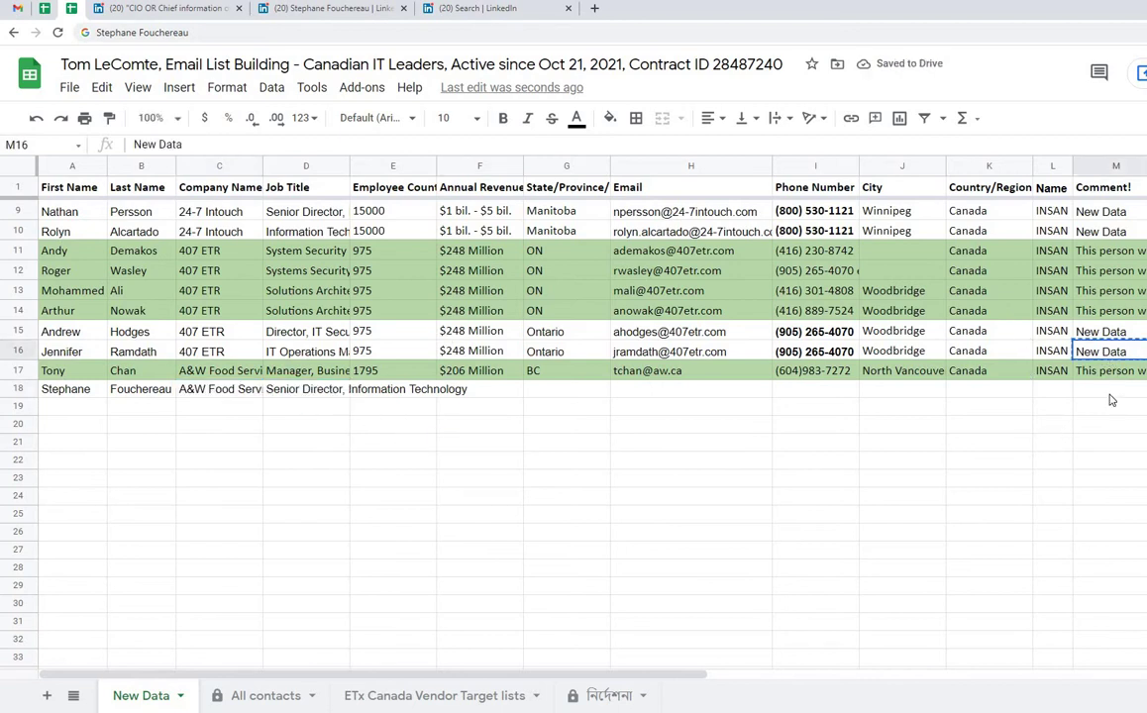
{"action": "left_click", "coordinate": [1104, 390]}
{"action": "key", "text": "ctrl+v"}
{"action": "left_click", "coordinate": [993, 428]}
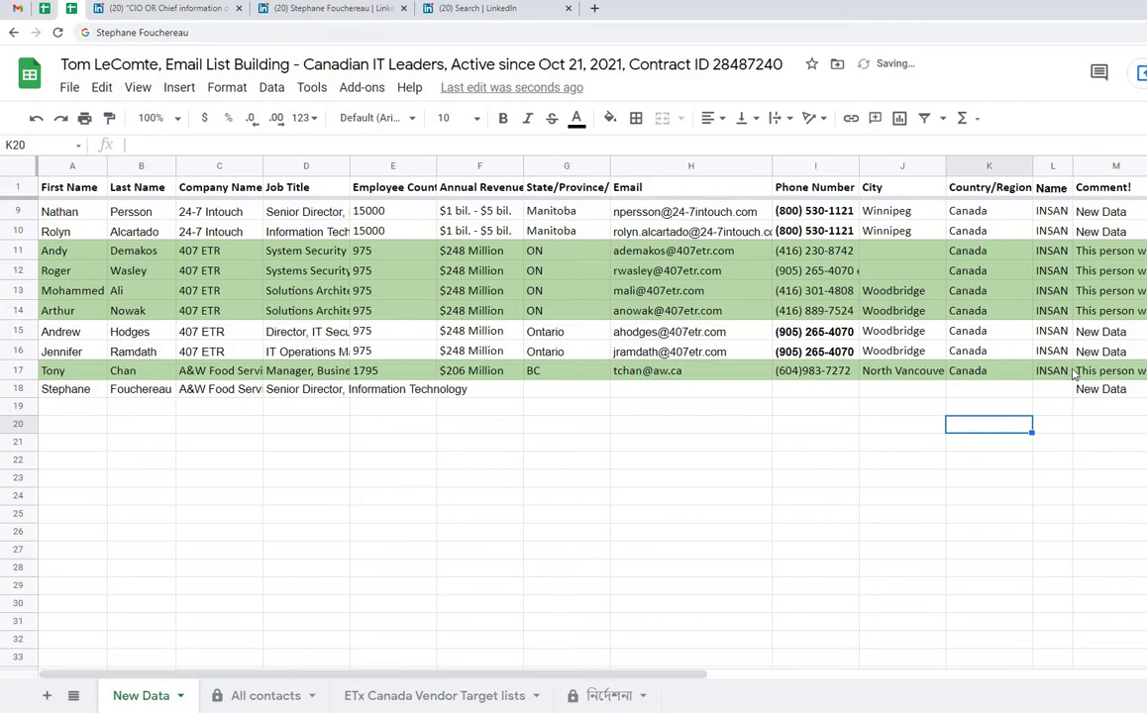
- Copy the researcher's name from the Name column of row 17 into L18
{"action": "left_click", "coordinate": [1066, 371]}
{"action": "key", "text": "ctrl+c"}
{"action": "left_click", "coordinate": [1052, 391]}
{"action": "key", "text": "ctrl+v"}
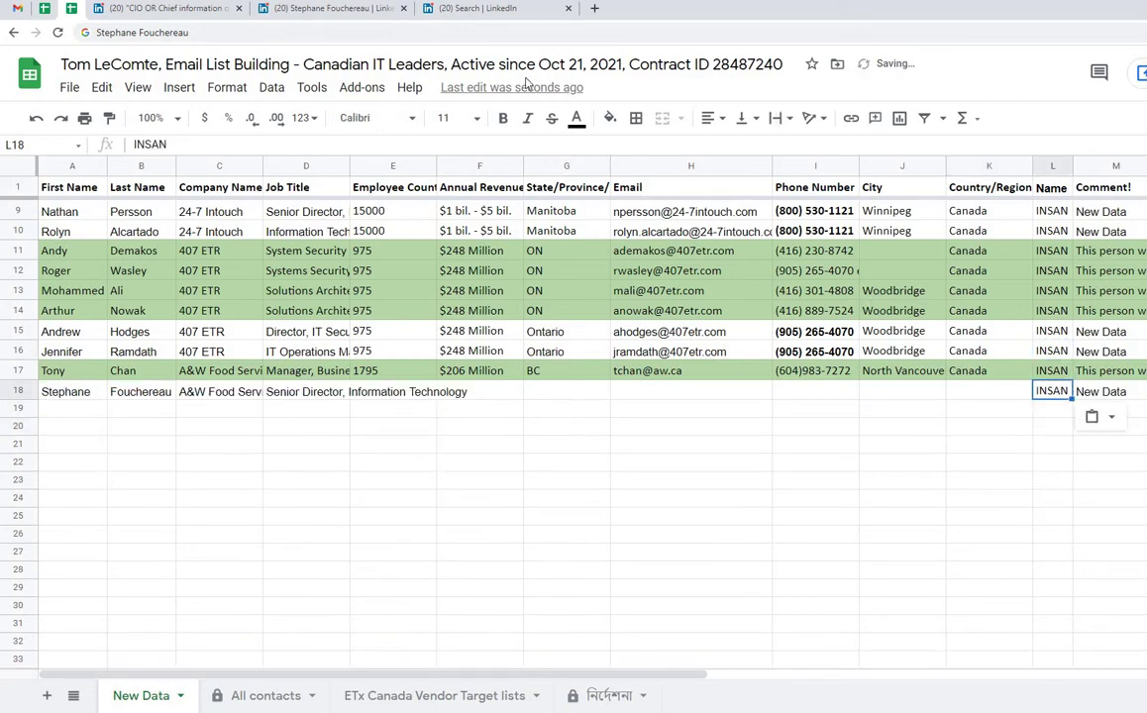
- Return to the LinkedIn search for "CIO OR Chief information officer" at A&W Food Services of Canada and filter its results to Canada
{"action": "left_click", "coordinate": [476, 9]}
{"action": "left_click", "coordinate": [370, 10]}
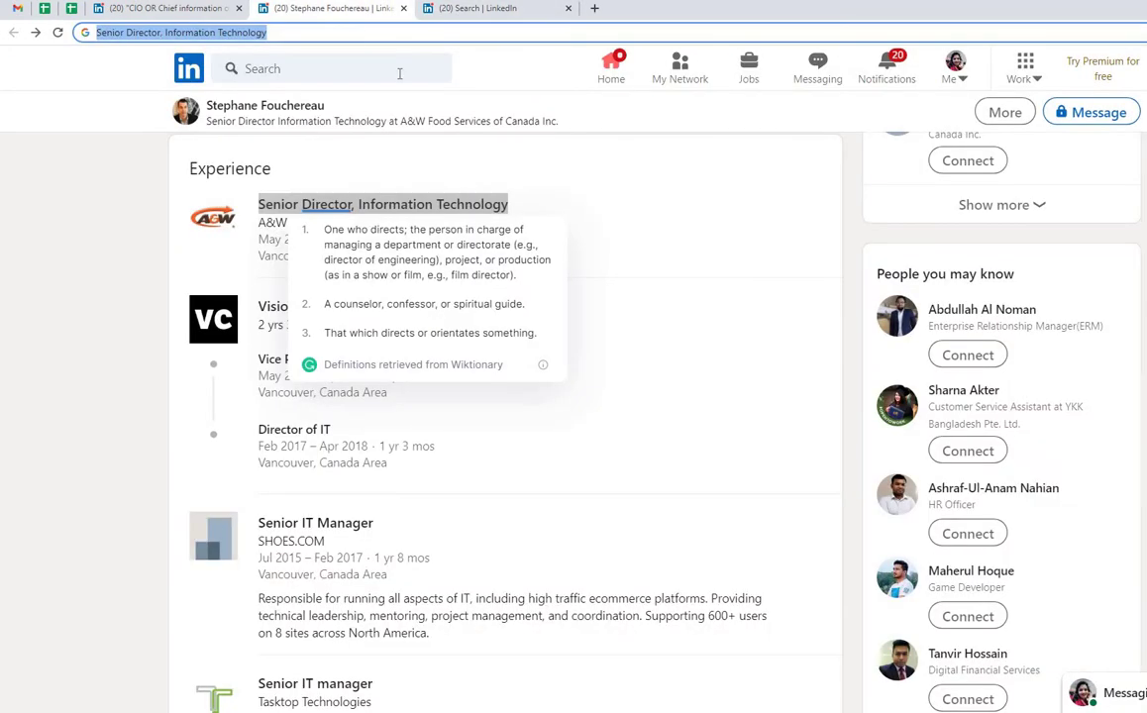
{"action": "left_click", "coordinate": [44, 232]}
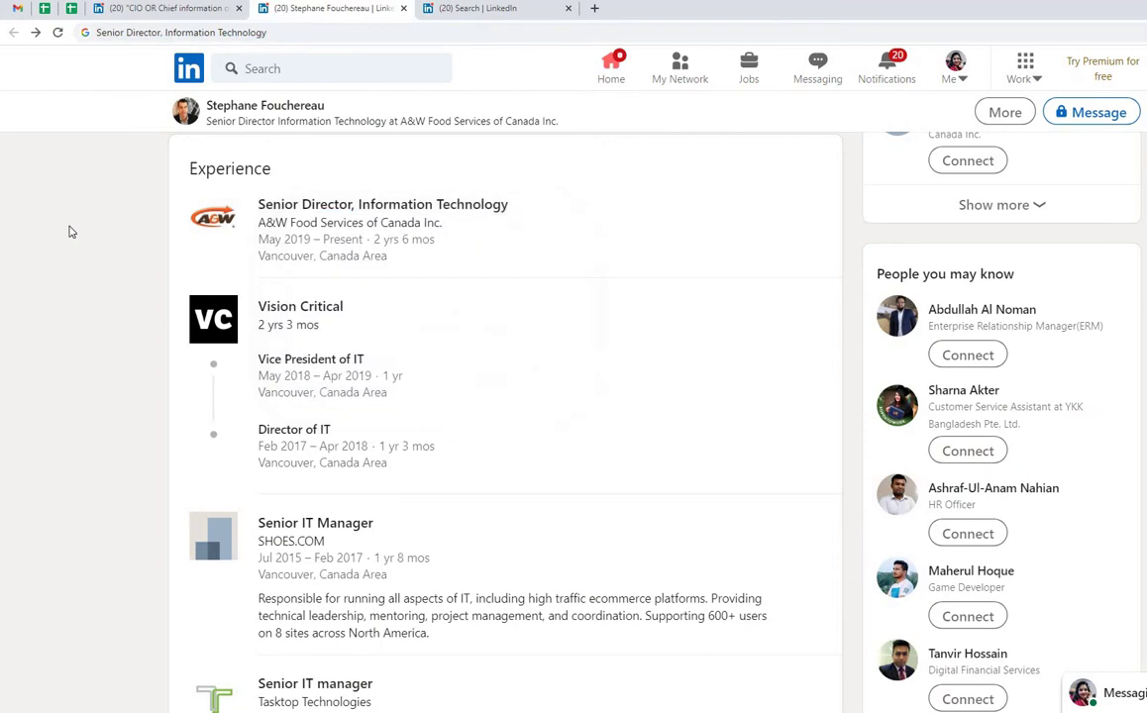
{"action": "left_click", "coordinate": [190, 8]}
{"action": "left_click", "coordinate": [718, 127]}
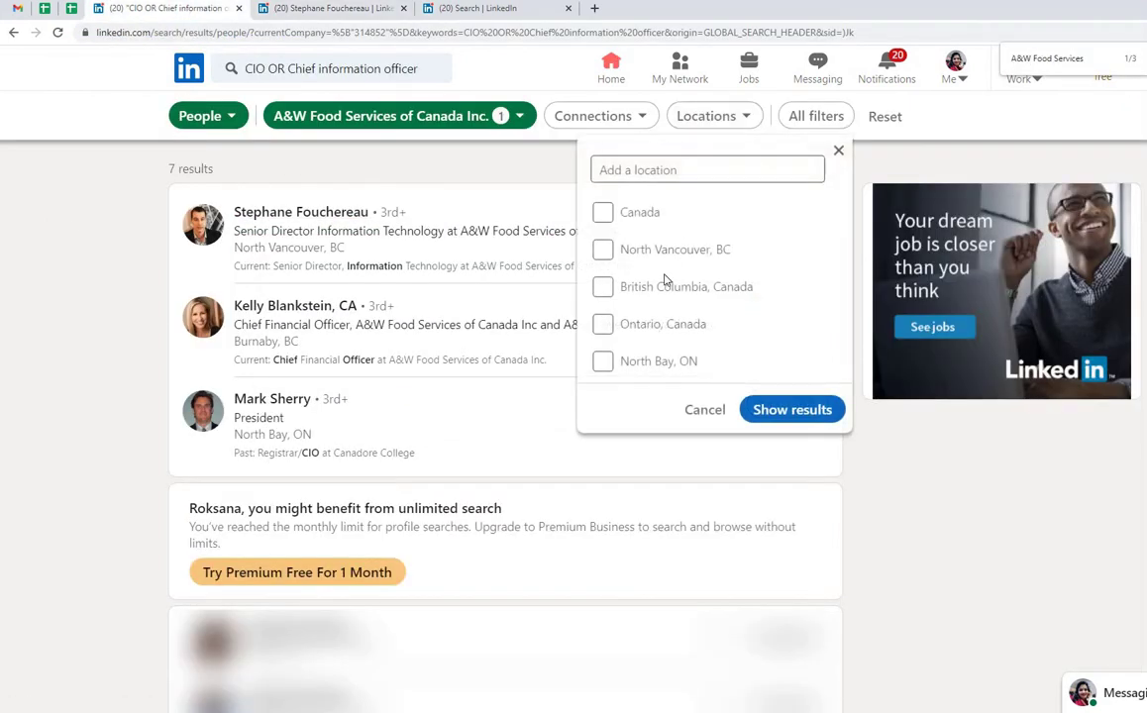
{"action": "left_click", "coordinate": [607, 216]}
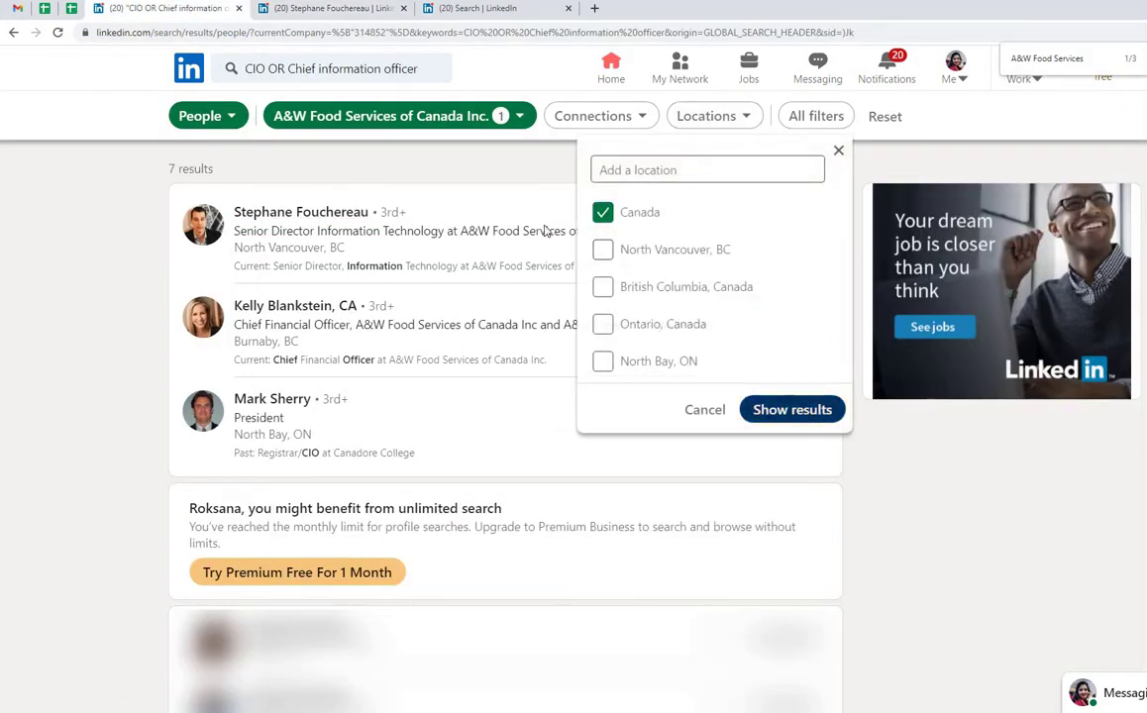
{"action": "left_click", "coordinate": [782, 410]}
- Move the title-keyword search tab ahead of the profile tab and filter that search to the location Canada
{"action": "left_click", "coordinate": [364, 8]}
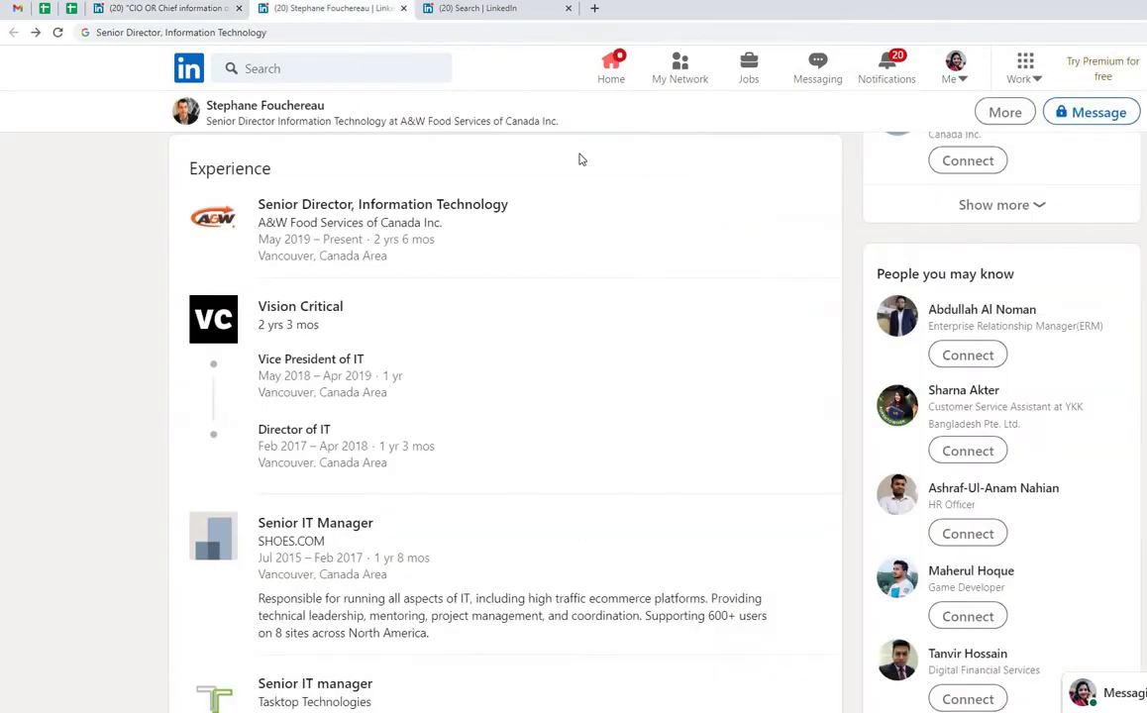
{"action": "left_click_drag", "start_coordinate": [470, 17], "coordinate": [347, 13]}
{"action": "left_click", "coordinate": [812, 119]}
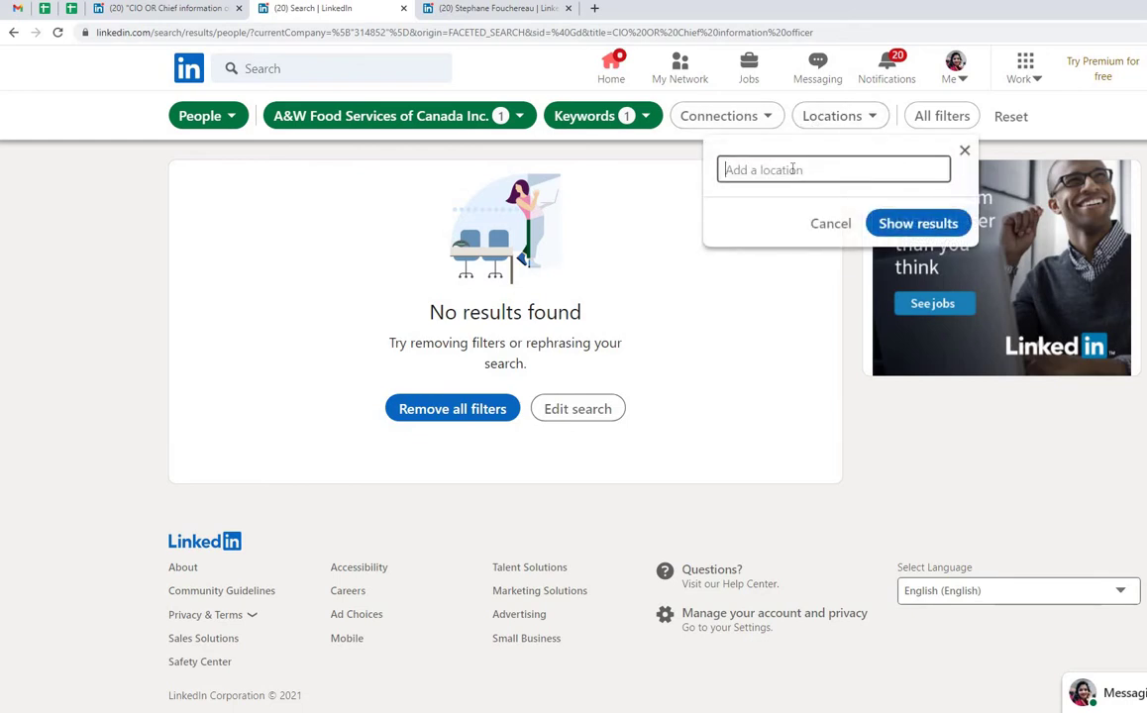
{"action": "type", "text": "ca"}
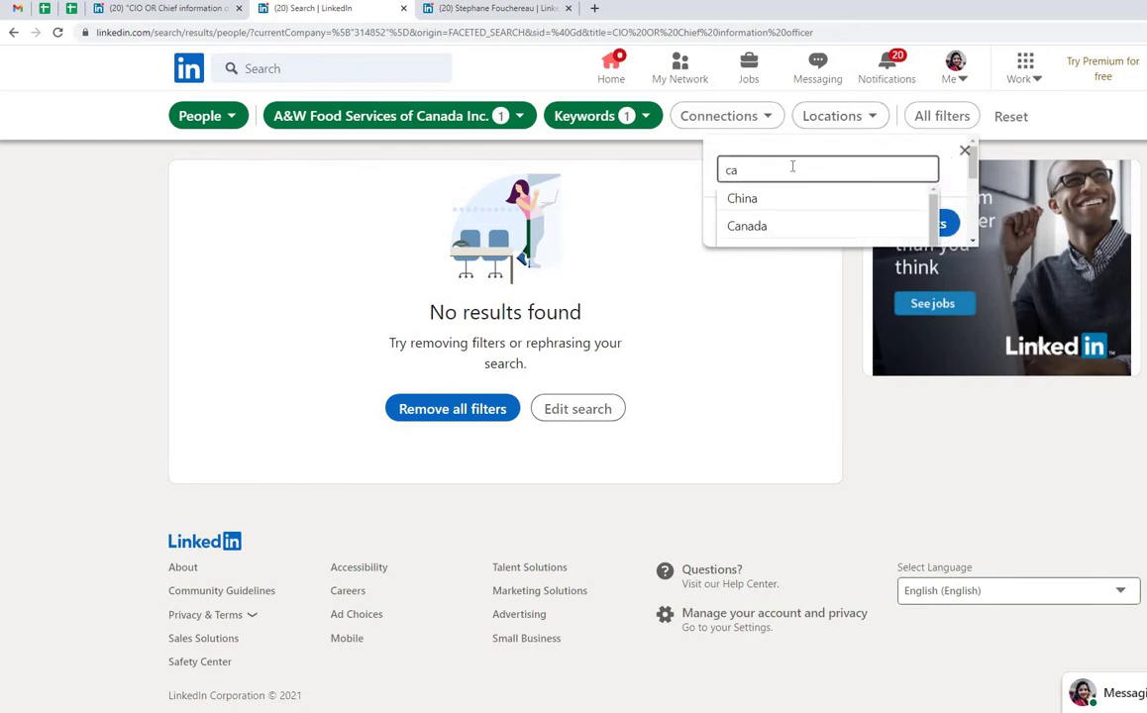
{"action": "left_click", "coordinate": [739, 198]}
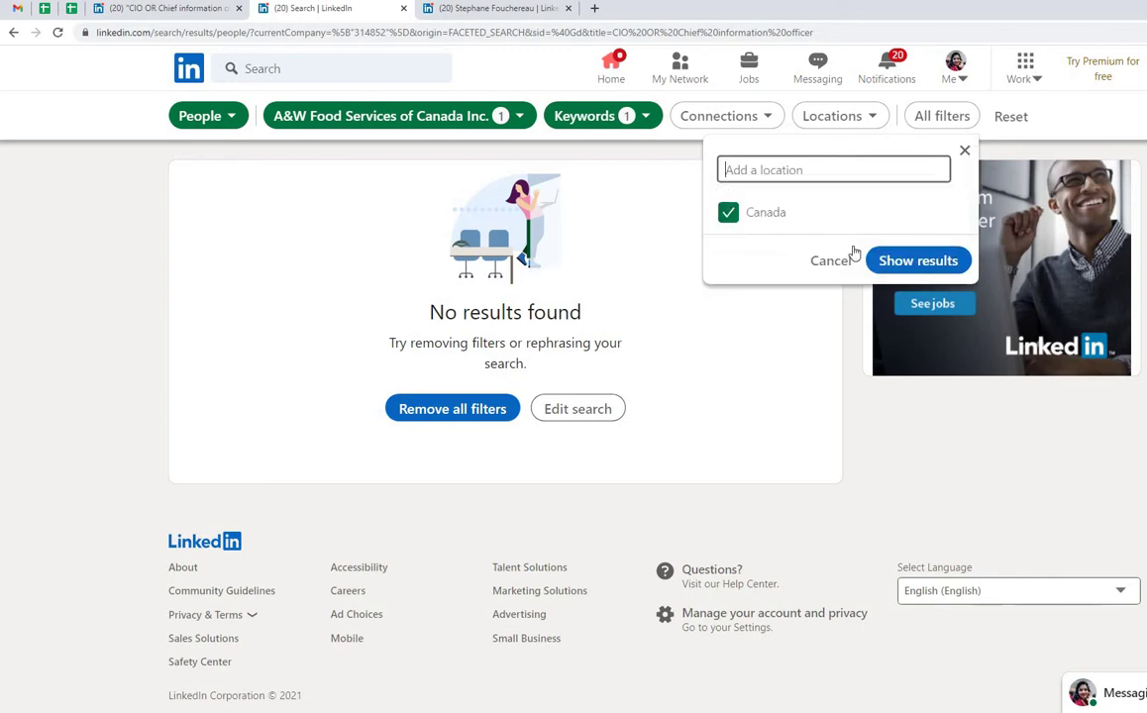
{"action": "left_click", "coordinate": [889, 258]}
- Compare the location on the Senior Director's LinkedIn profile with the city and country in the sheet's A&W row 17
{"action": "left_click", "coordinate": [452, 9]}
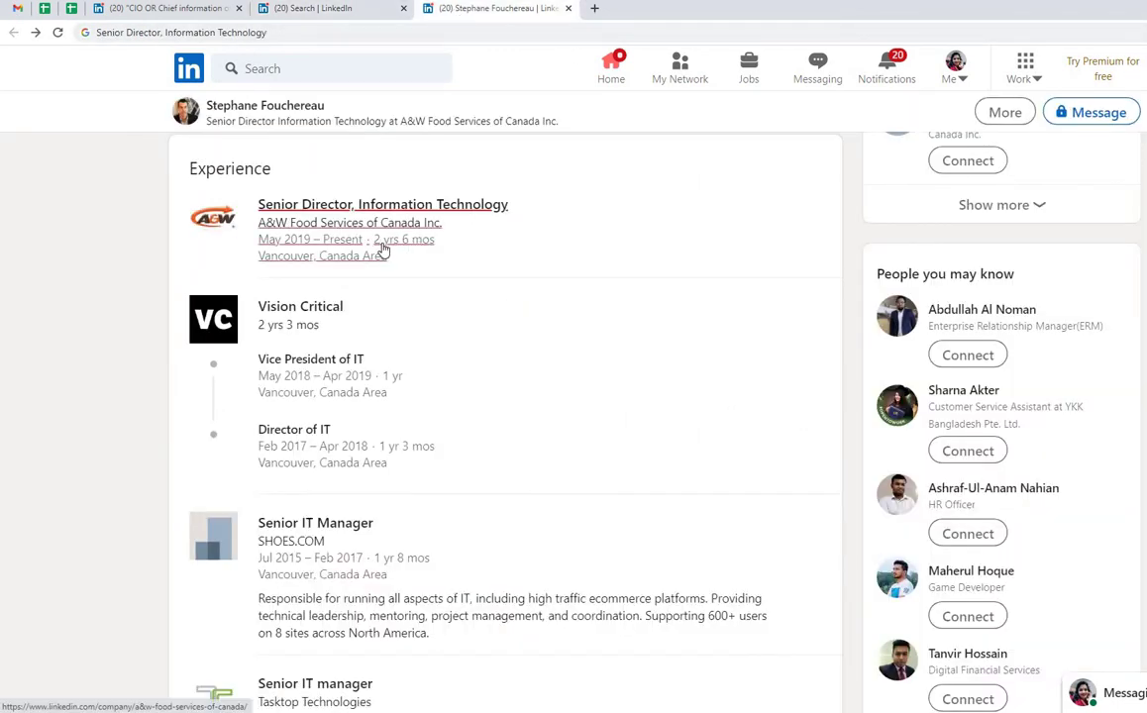
{"action": "scroll", "coordinate": [384, 251], "scroll_direction": "up", "scroll_amount": 8}
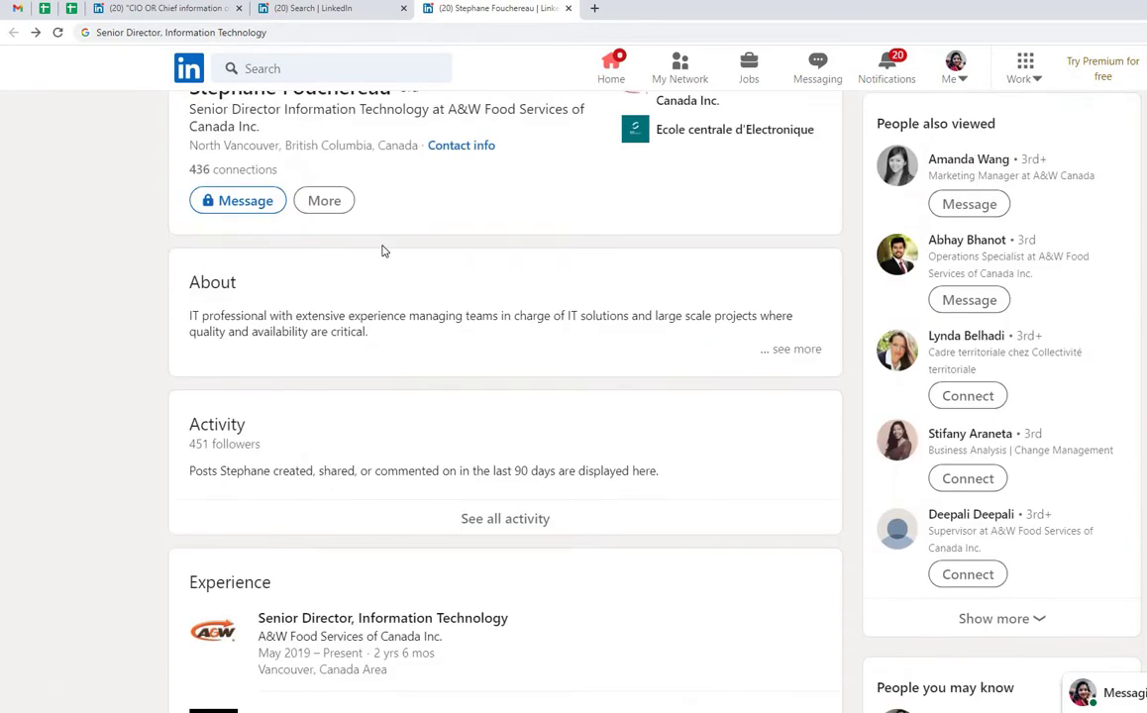
{"action": "scroll", "coordinate": [385, 251], "scroll_direction": "down", "scroll_amount": 5}
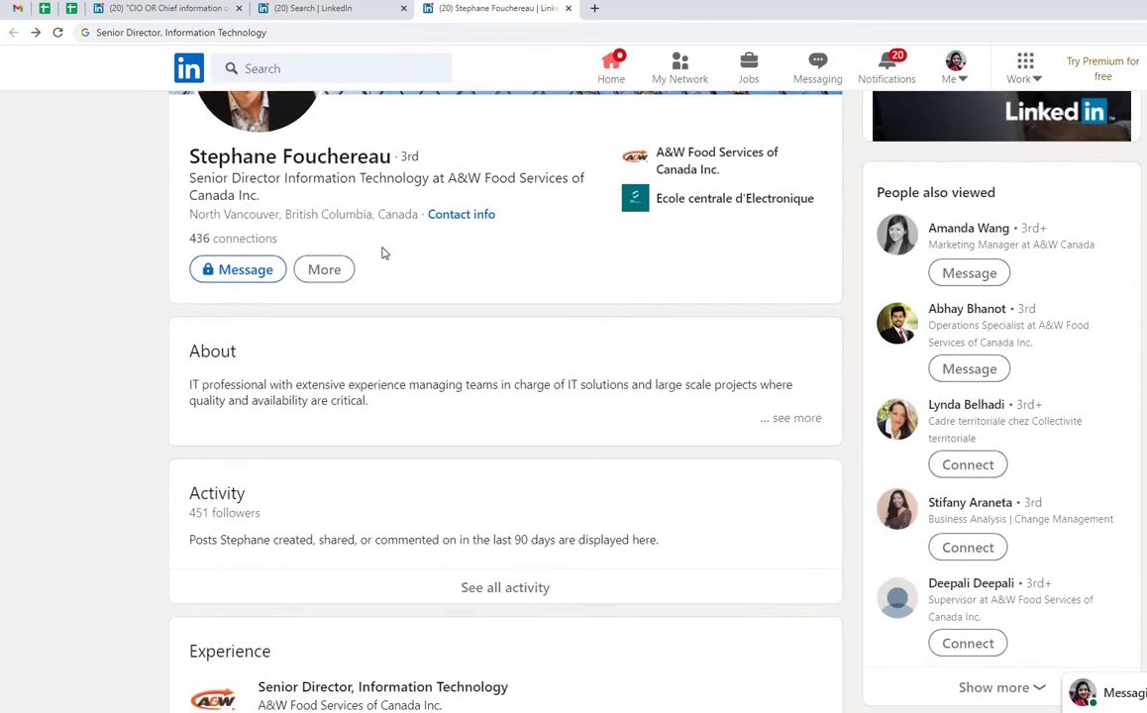
{"action": "scroll", "coordinate": [401, 351], "scroll_direction": "up", "scroll_amount": 4}
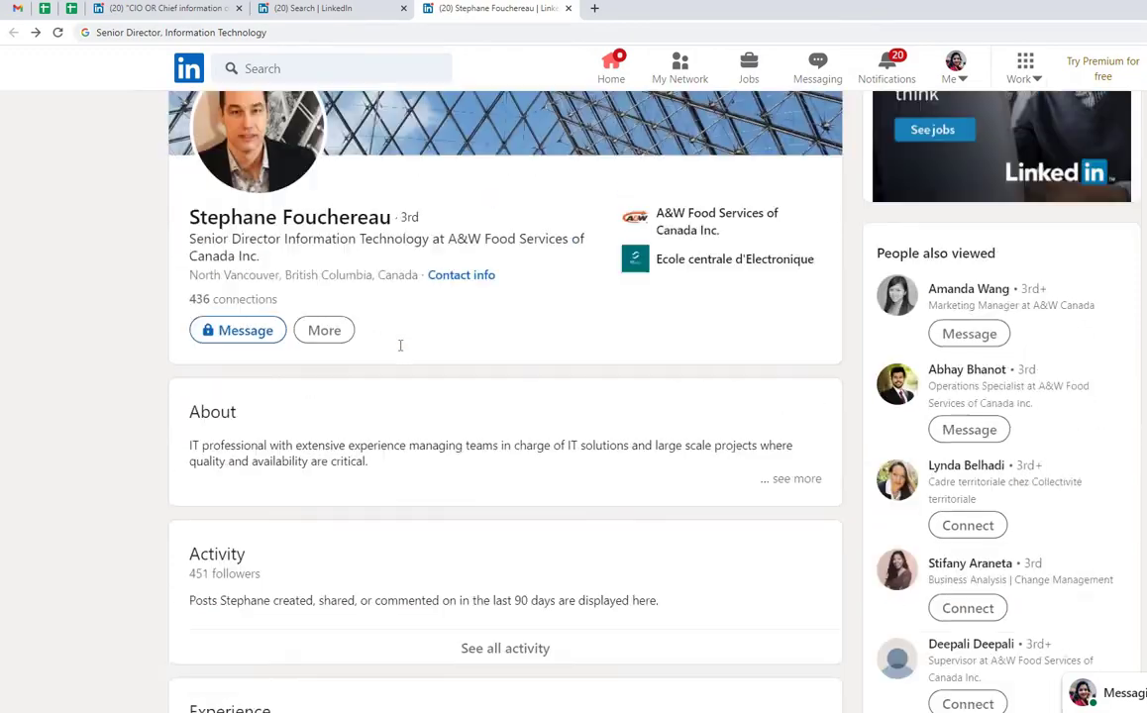
{"action": "left_click", "coordinate": [70, 11]}
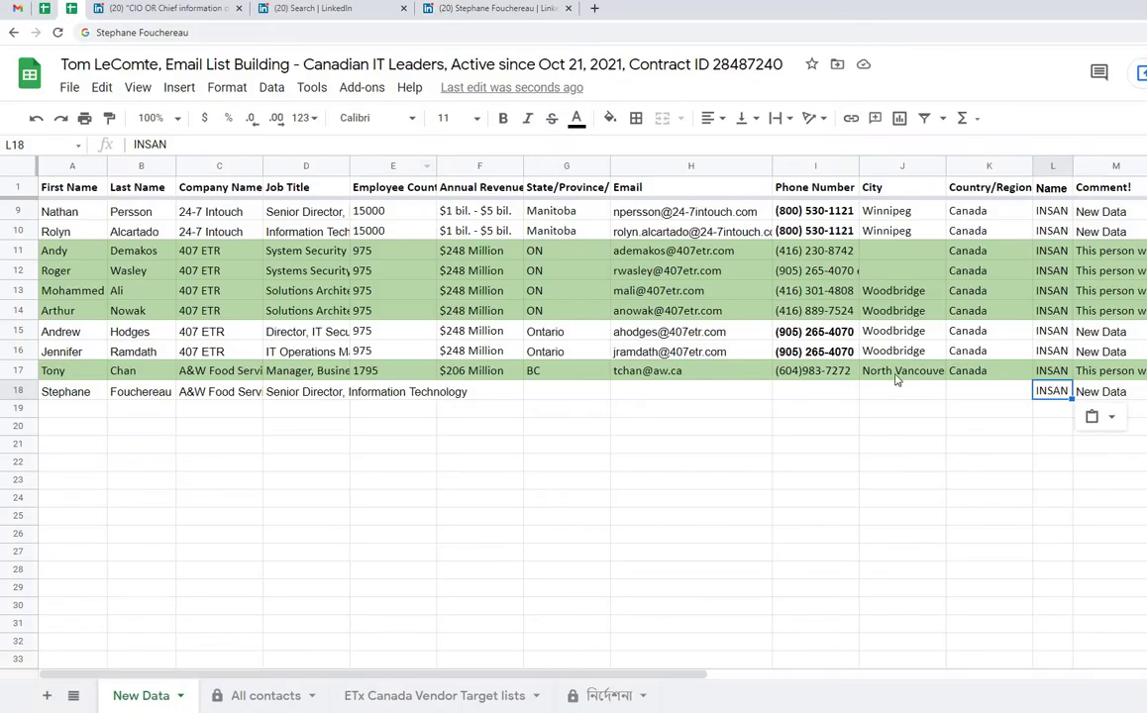
{"action": "left_click_drag", "start_coordinate": [887, 375], "coordinate": [980, 372]}
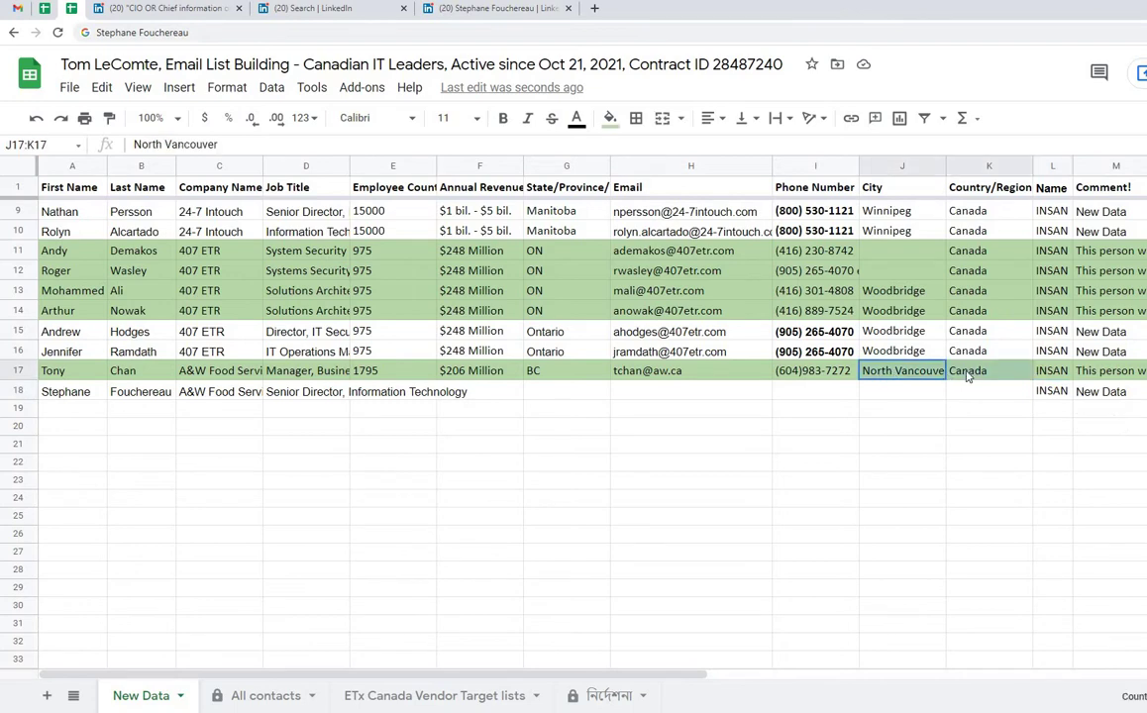
{"action": "left_click", "coordinate": [455, 10]}
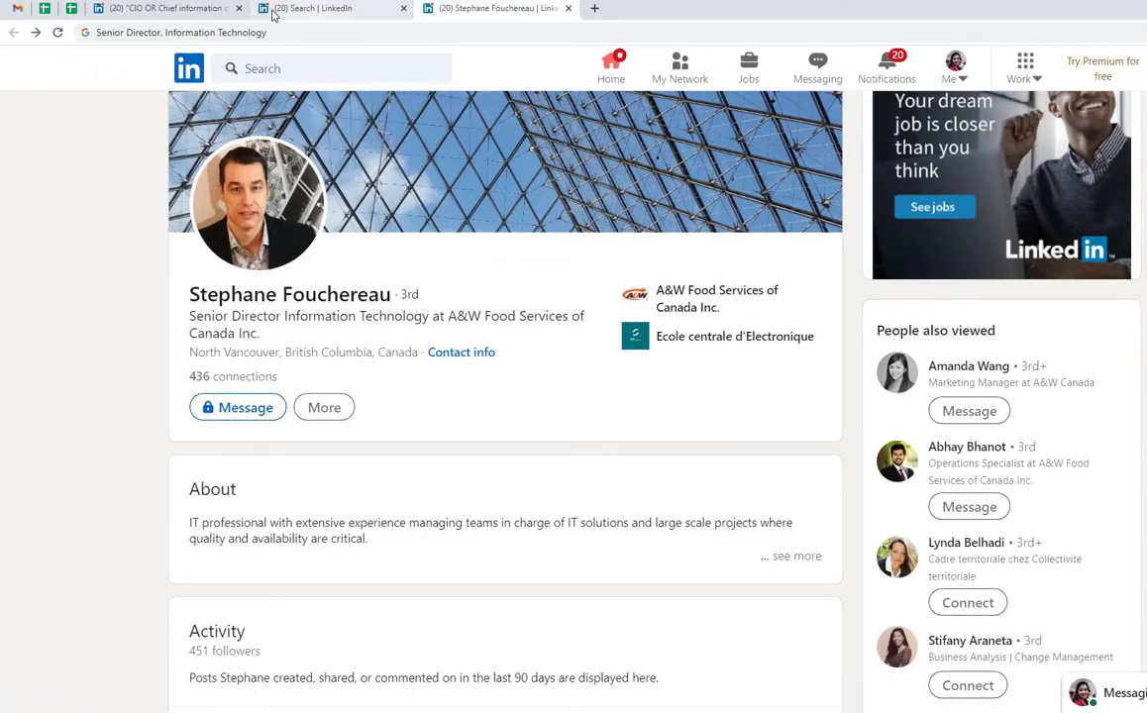
{"action": "left_click", "coordinate": [70, 9]}
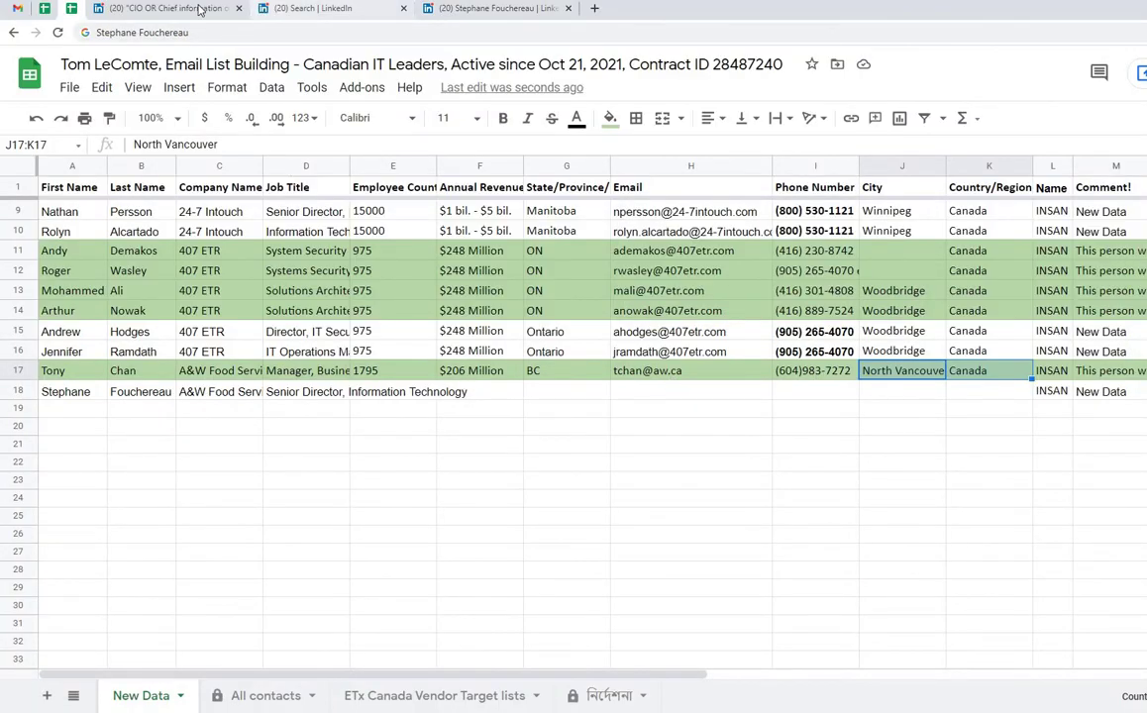
- Open the A&W Food Services of Canada company page in a new tab from the profile's current position
{"action": "left_click", "coordinate": [439, 9]}
{"action": "scroll", "coordinate": [379, 310], "scroll_direction": "down", "scroll_amount": 4}
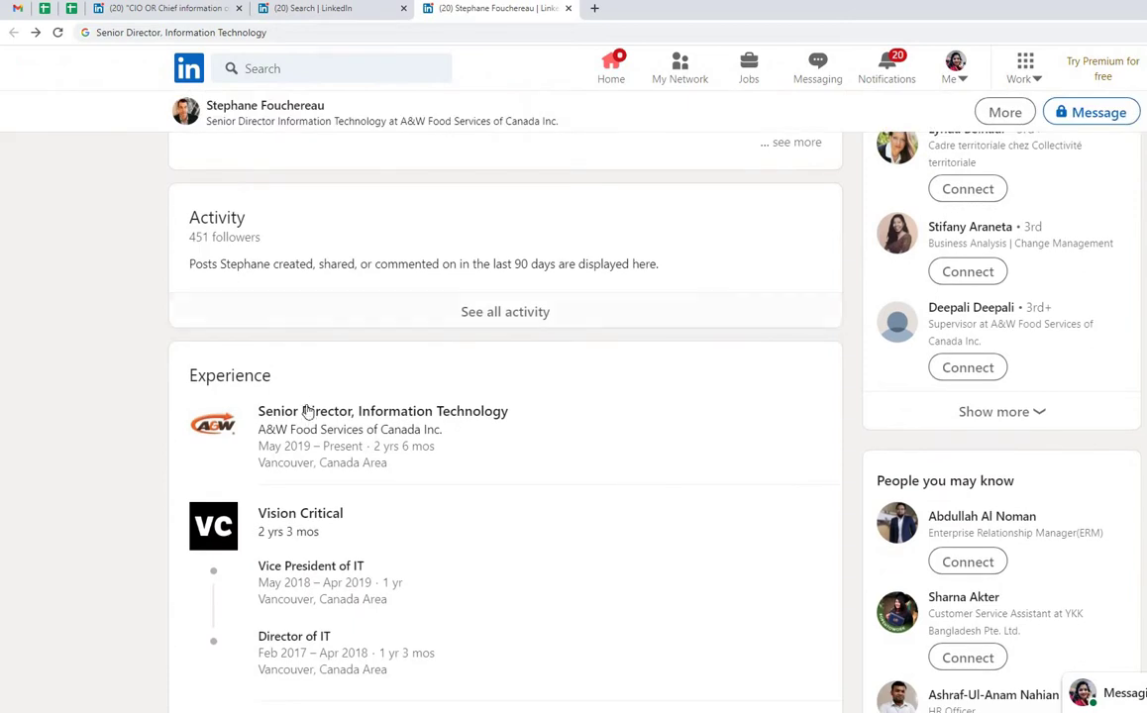
{"action": "right_click", "coordinate": [313, 417]}
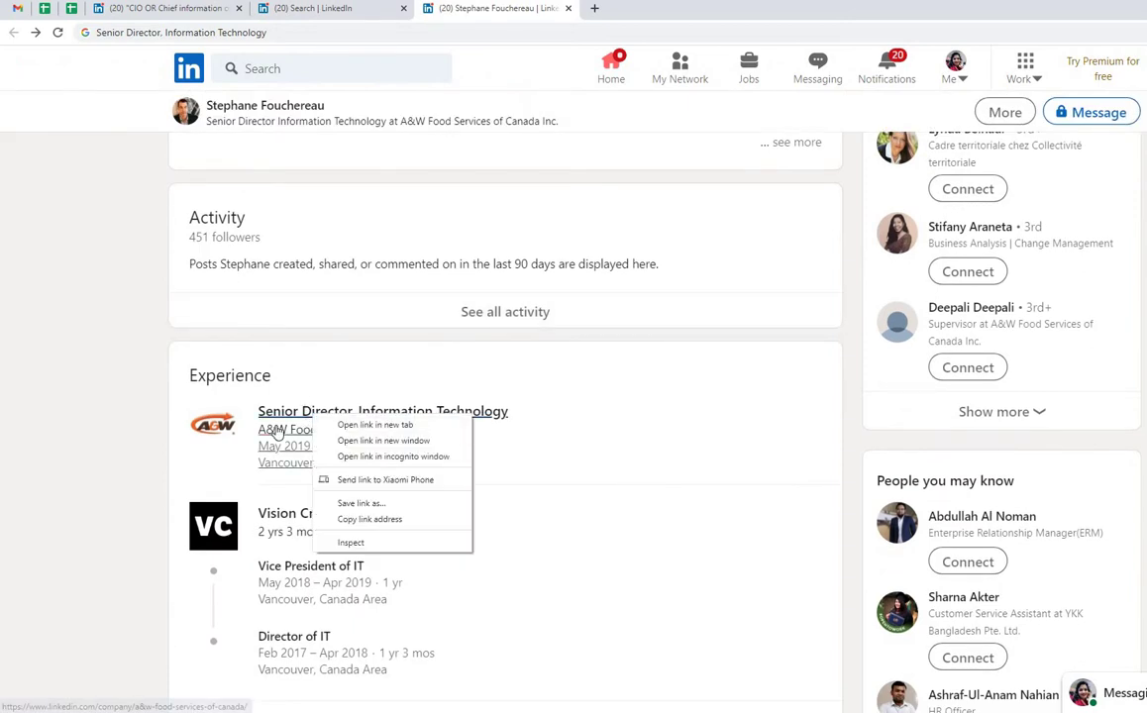
{"action": "left_click", "coordinate": [332, 425]}
{"action": "left_click", "coordinate": [622, 10]}
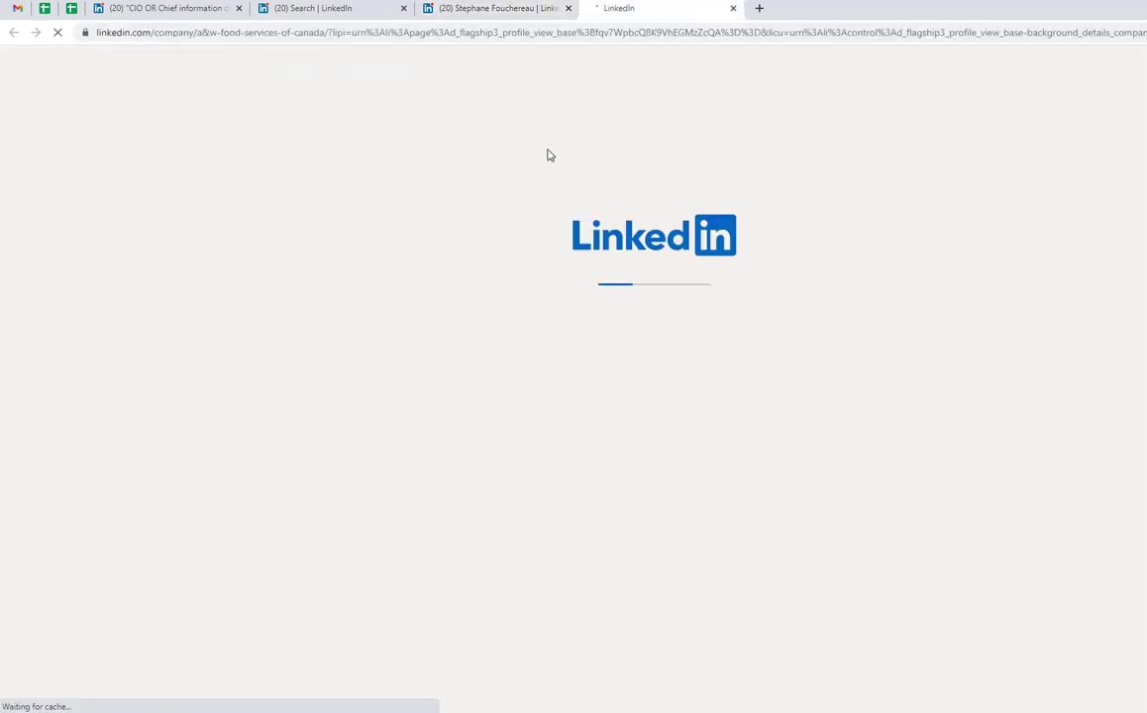
- Examine the company's About page for its overview, website, company size and head office location
{"action": "scroll", "coordinate": [553, 202], "scroll_direction": "down", "scroll_amount": 5}
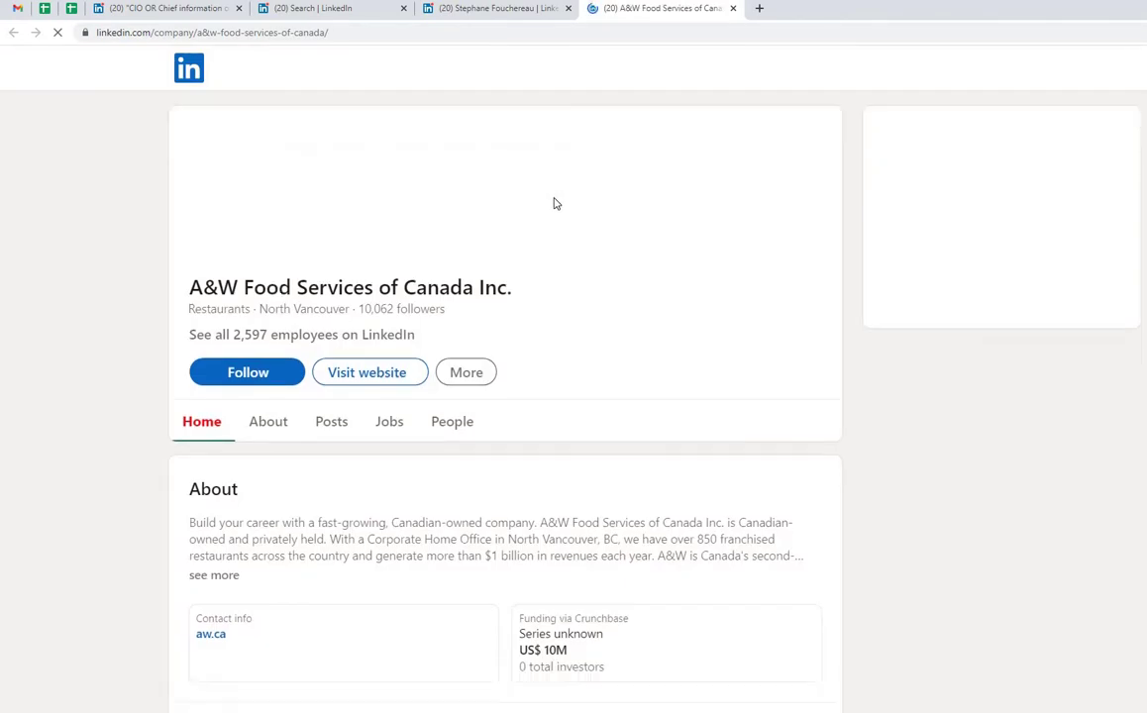
{"action": "scroll", "coordinate": [300, 159], "scroll_direction": "up", "scroll_amount": 3}
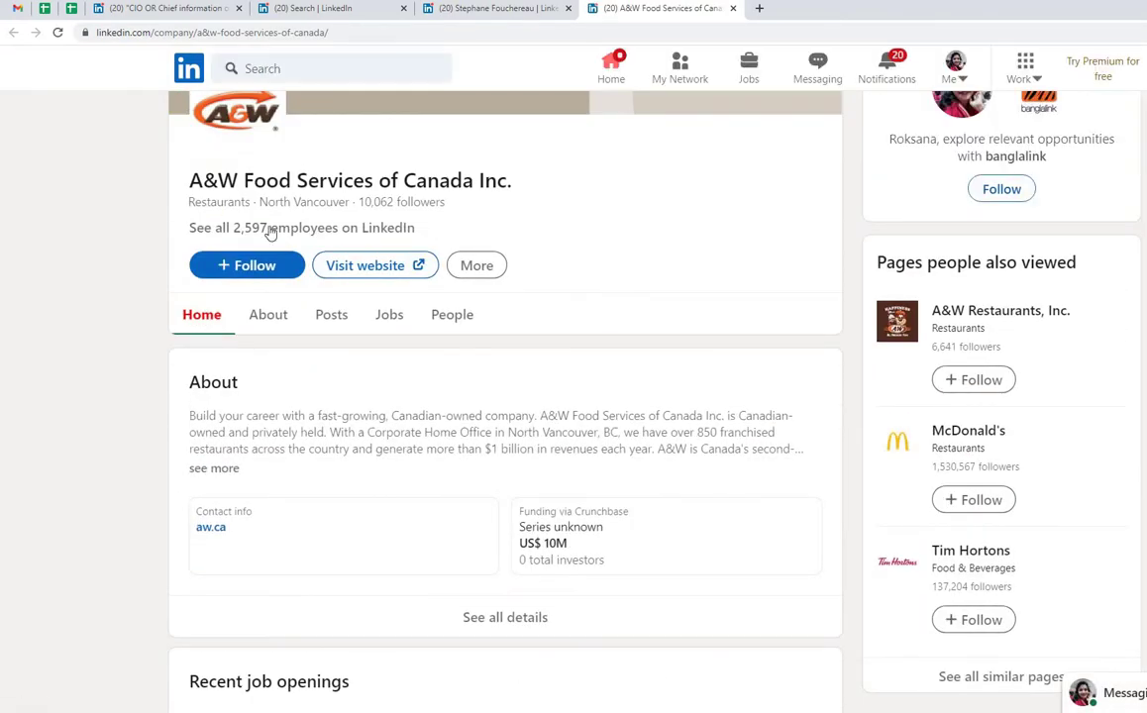
{"action": "left_click", "coordinate": [292, 317]}
{"action": "scroll", "coordinate": [483, 262], "scroll_direction": "down", "scroll_amount": 5}
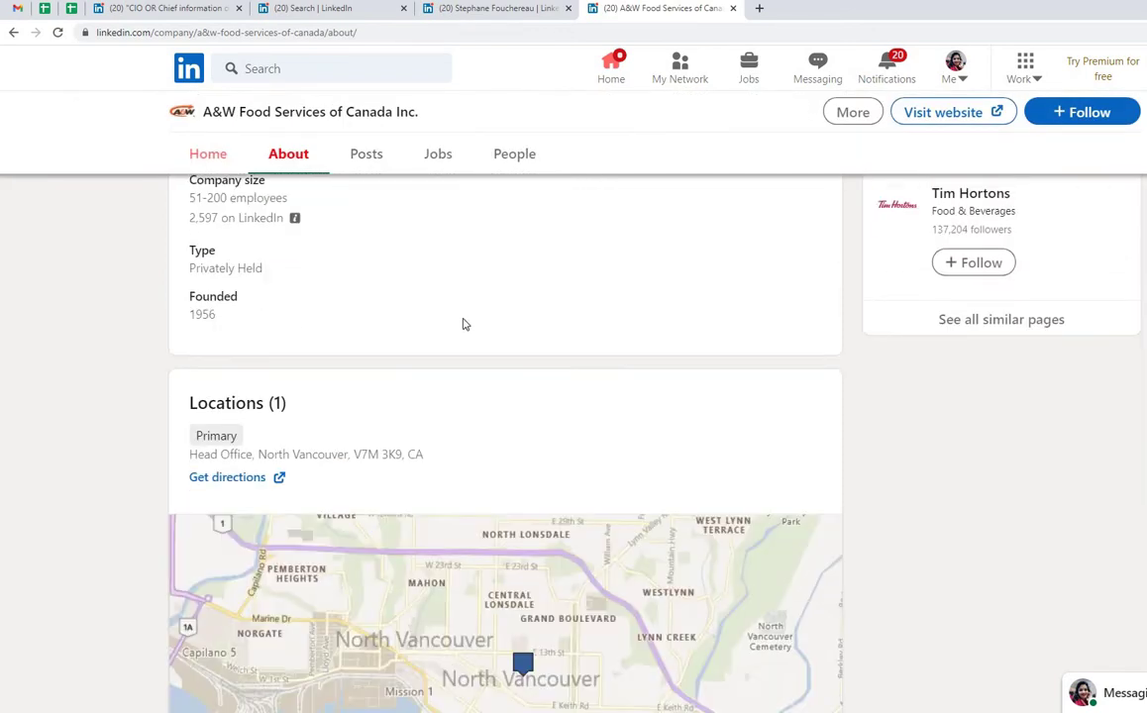
{"action": "scroll", "coordinate": [462, 324], "scroll_direction": "up", "scroll_amount": 5}
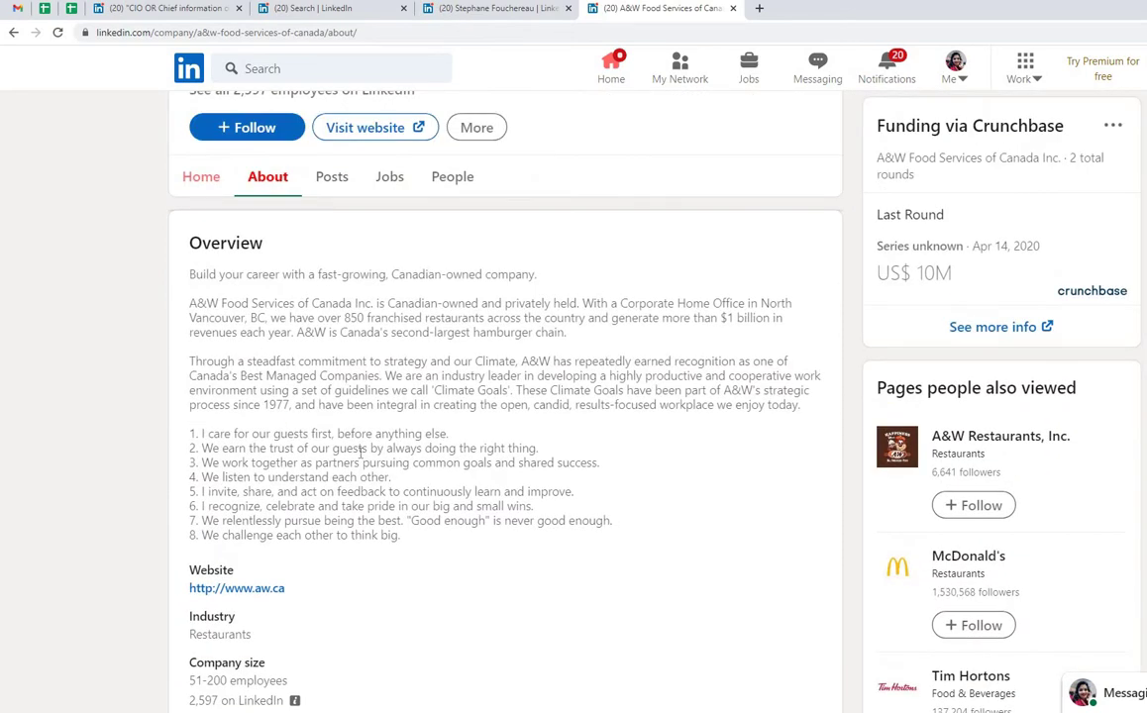
{"action": "left_click", "coordinate": [243, 589]}
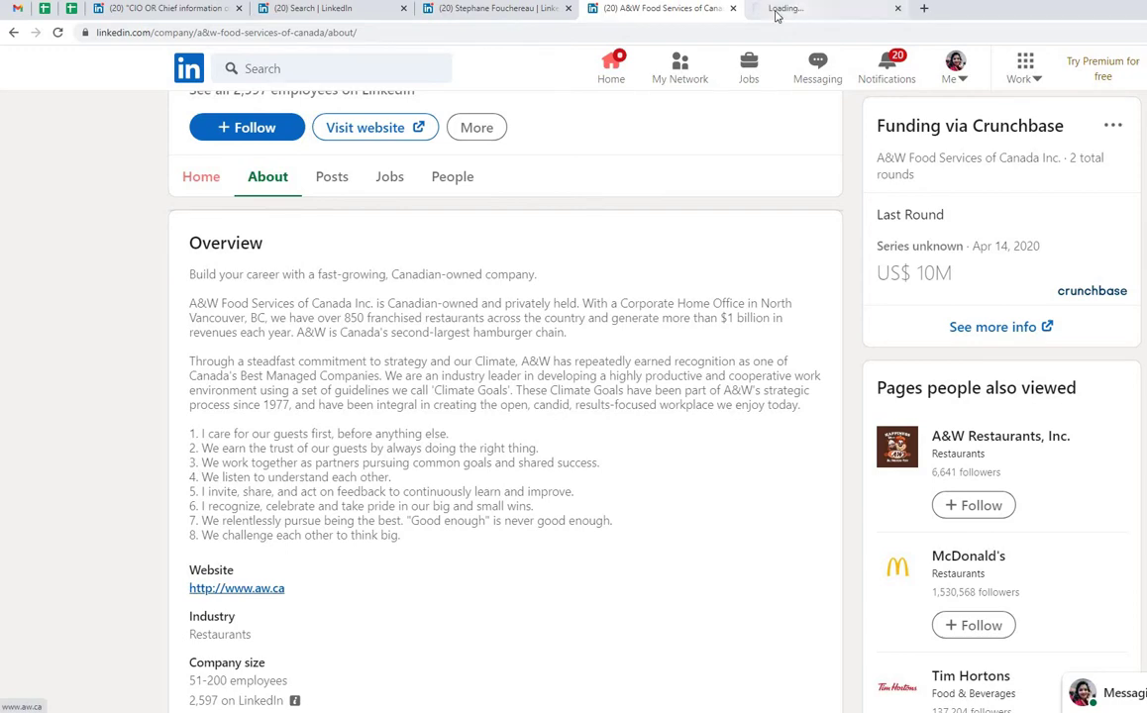
{"action": "left_click", "coordinate": [764, 10]}
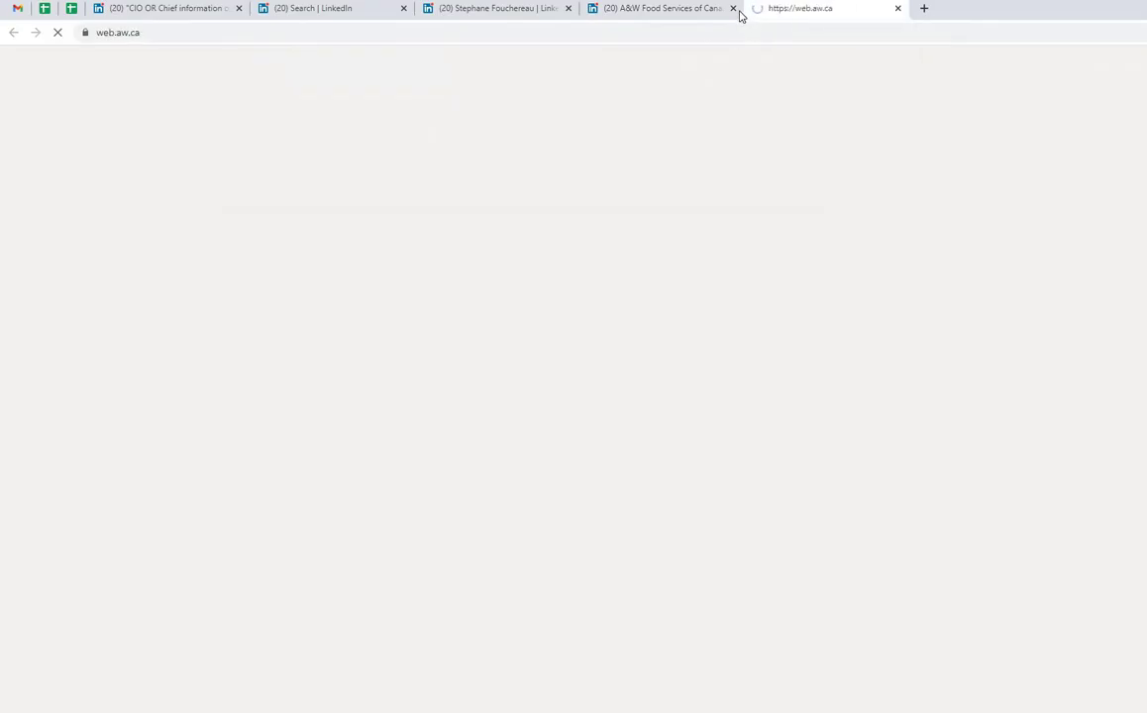
{"action": "left_click", "coordinate": [733, 9]}
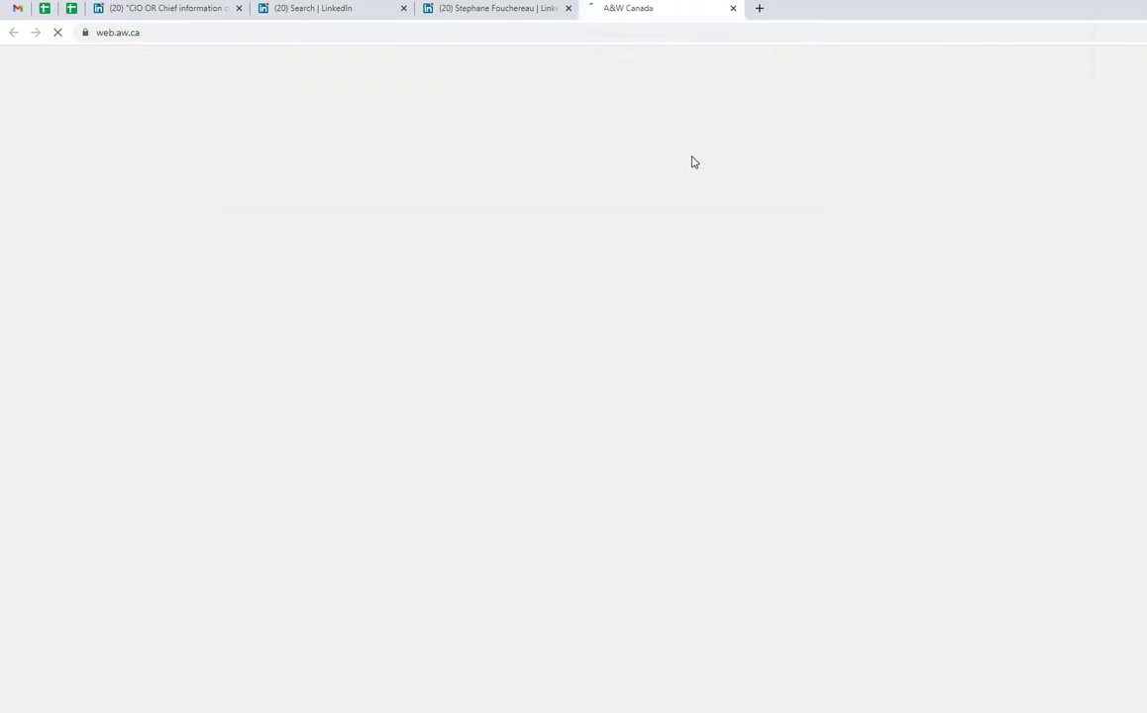
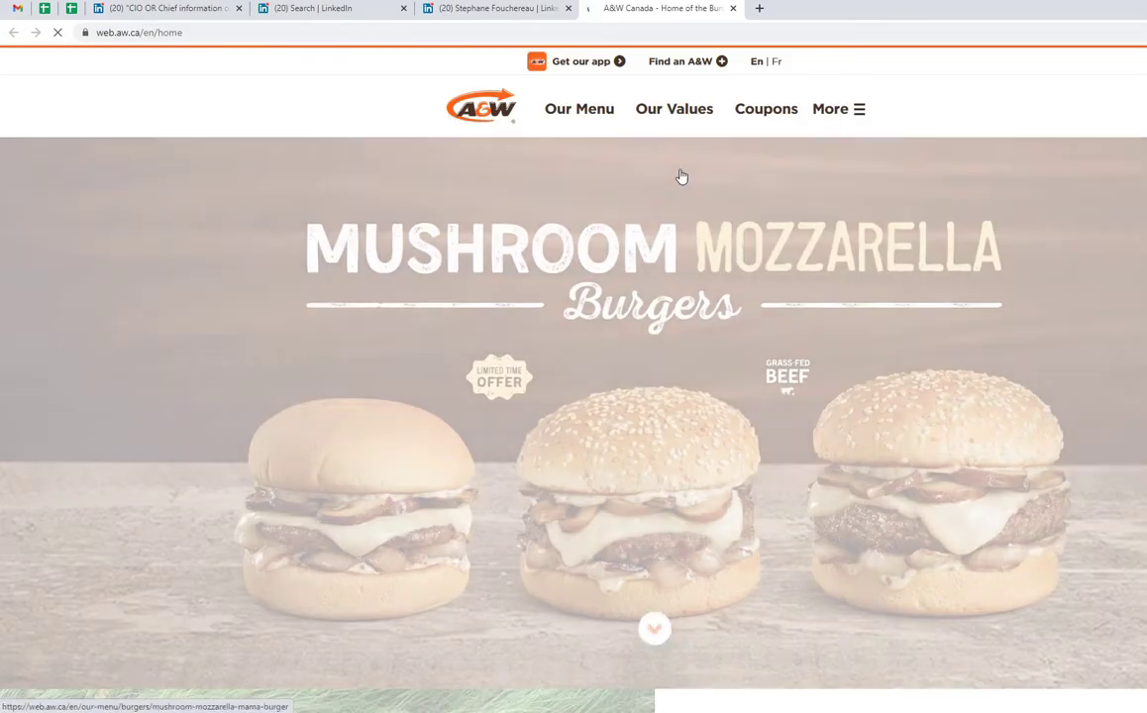
- Look through the A&W Canada website's home and Contact Us pages for contact details, and select the domain aw.ca in the page address
{"action": "scroll", "coordinate": [680, 184], "scroll_direction": "down", "scroll_amount": 10}
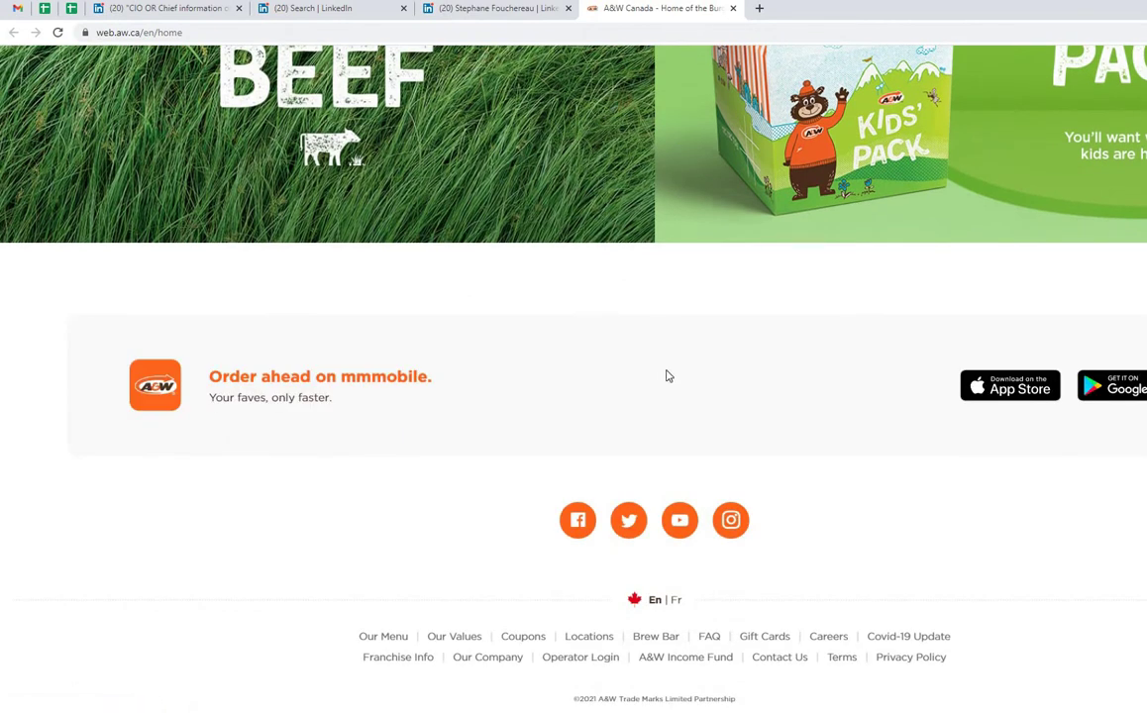
{"action": "left_click", "coordinate": [784, 659]}
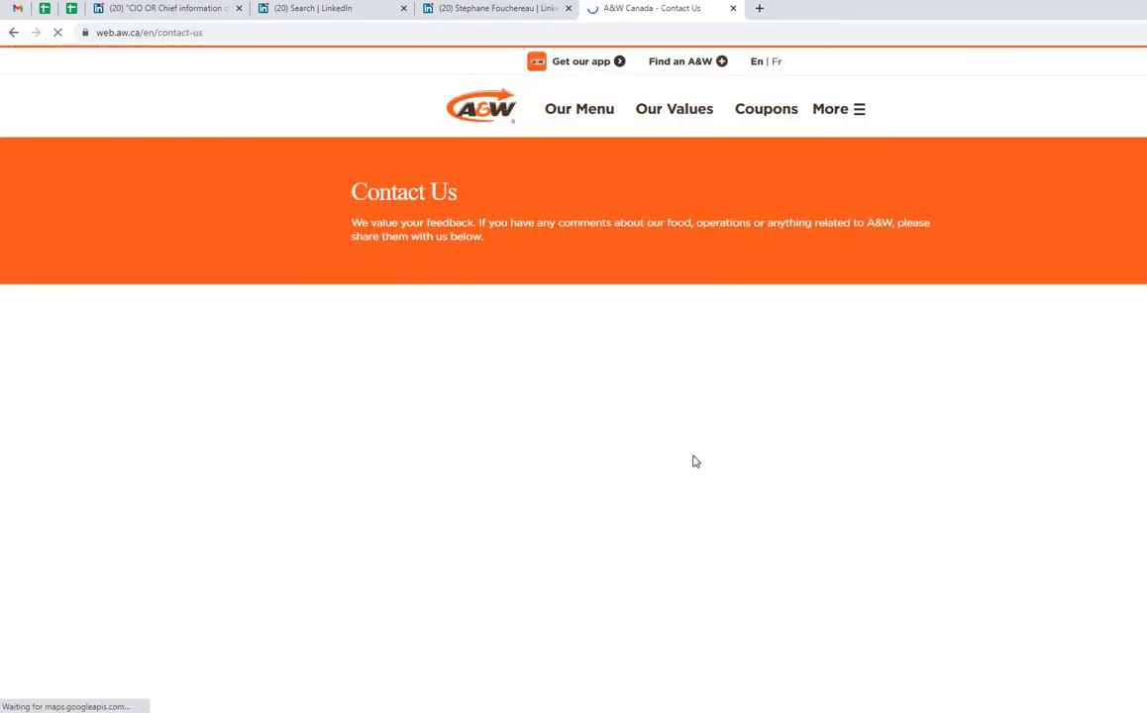
{"action": "scroll", "coordinate": [1027, 369], "scroll_direction": "down", "scroll_amount": 1}
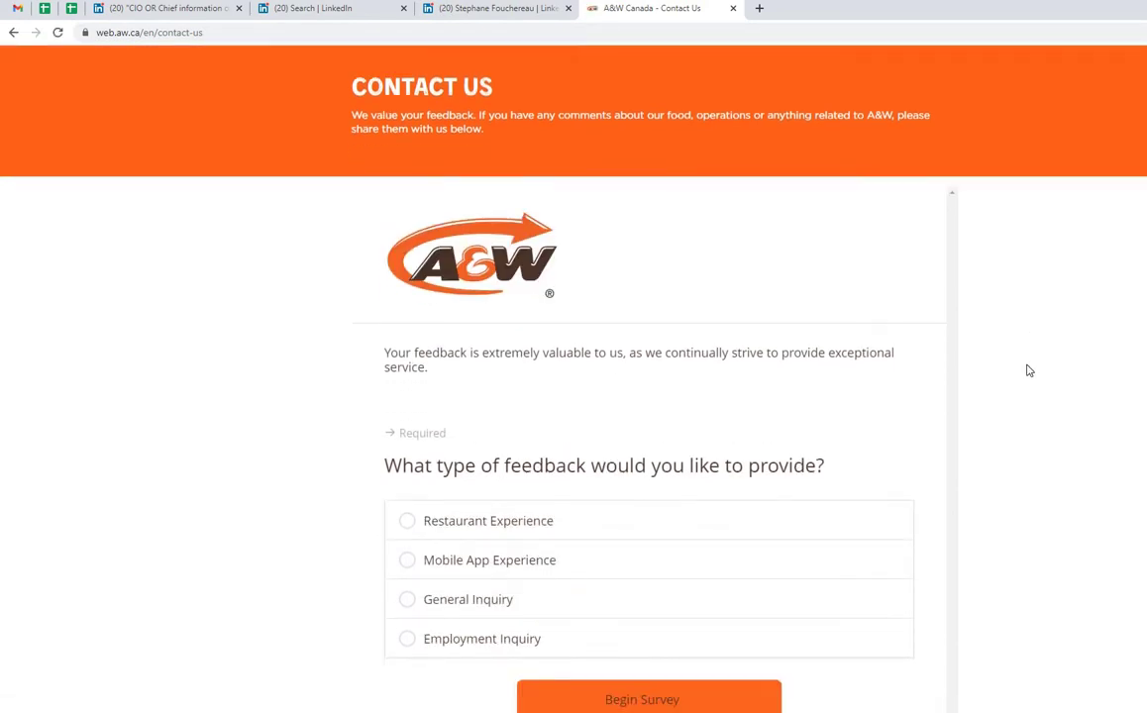
{"action": "scroll", "coordinate": [1028, 371], "scroll_direction": "down", "scroll_amount": 6}
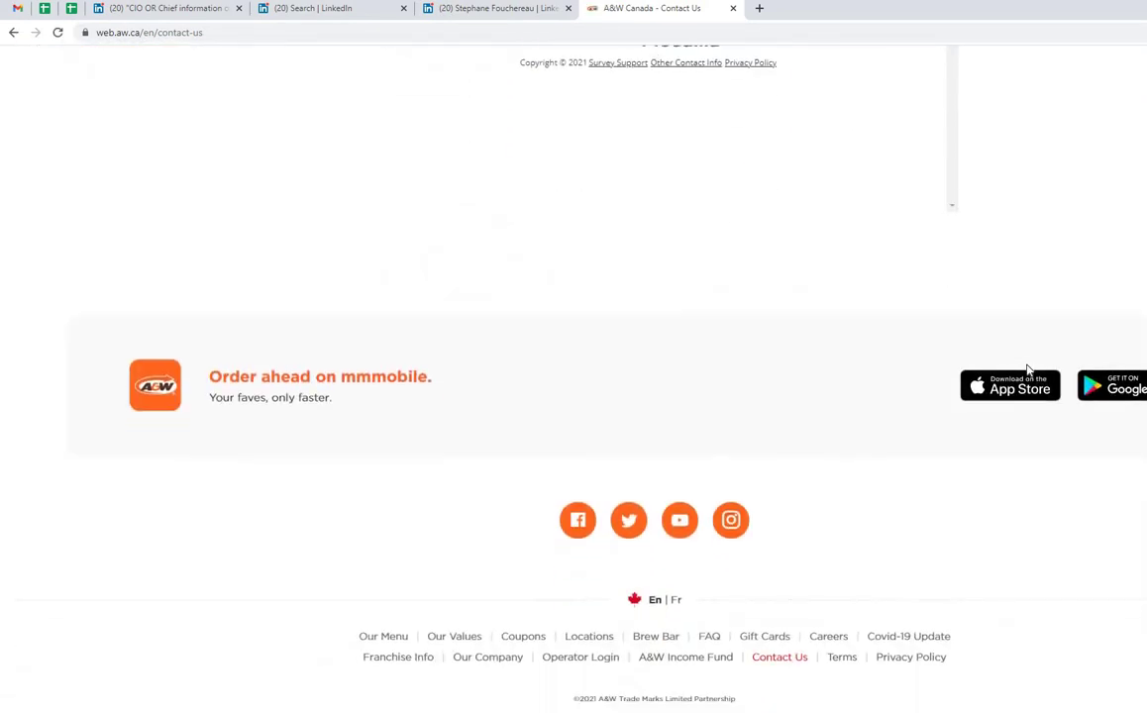
{"action": "scroll", "coordinate": [1027, 370], "scroll_direction": "up", "scroll_amount": 10}
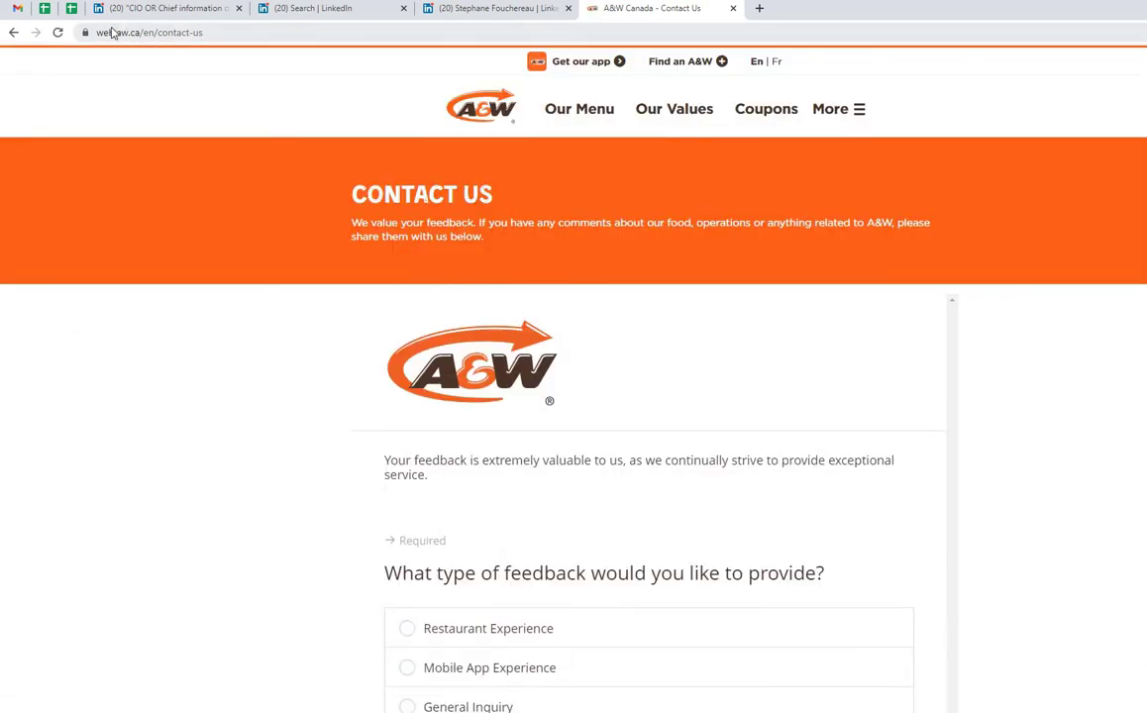
{"action": "double_click", "coordinate": [139, 33]}
{"action": "left_click", "coordinate": [151, 32]}
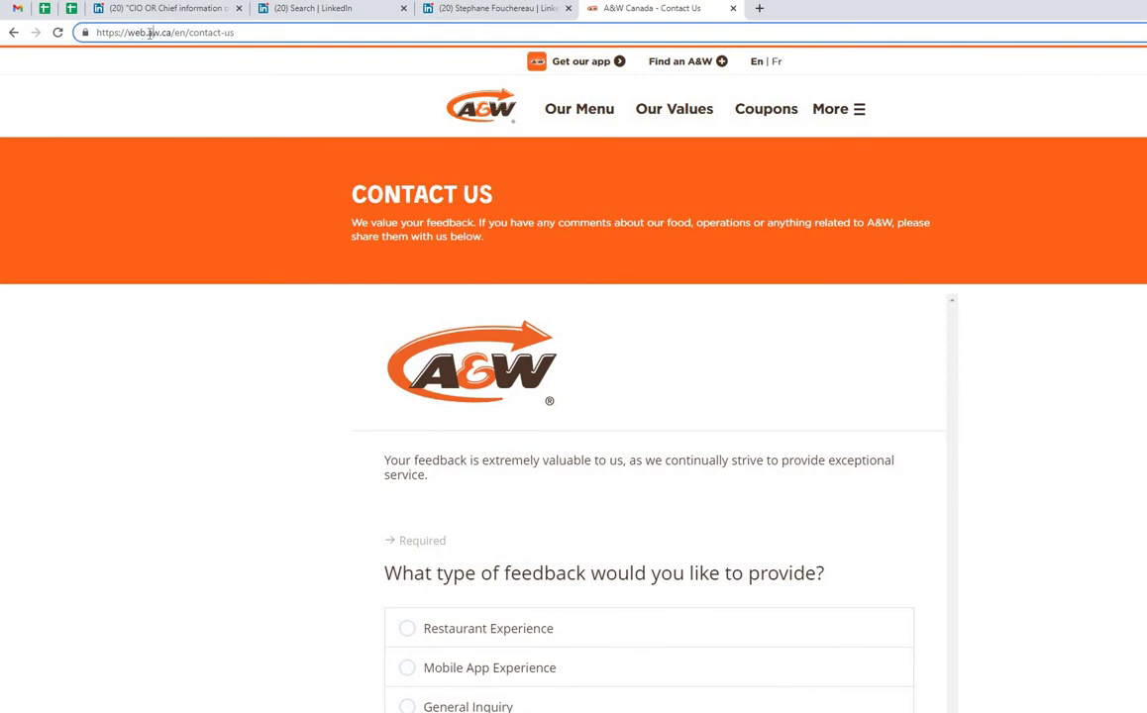
{"action": "left_click_drag", "start_coordinate": [149, 32], "coordinate": [174, 35]}
- Copy the city North Vancouver and country Canada from row 17 of the New Data sheet into row 18
{"action": "left_click", "coordinate": [73, 10]}
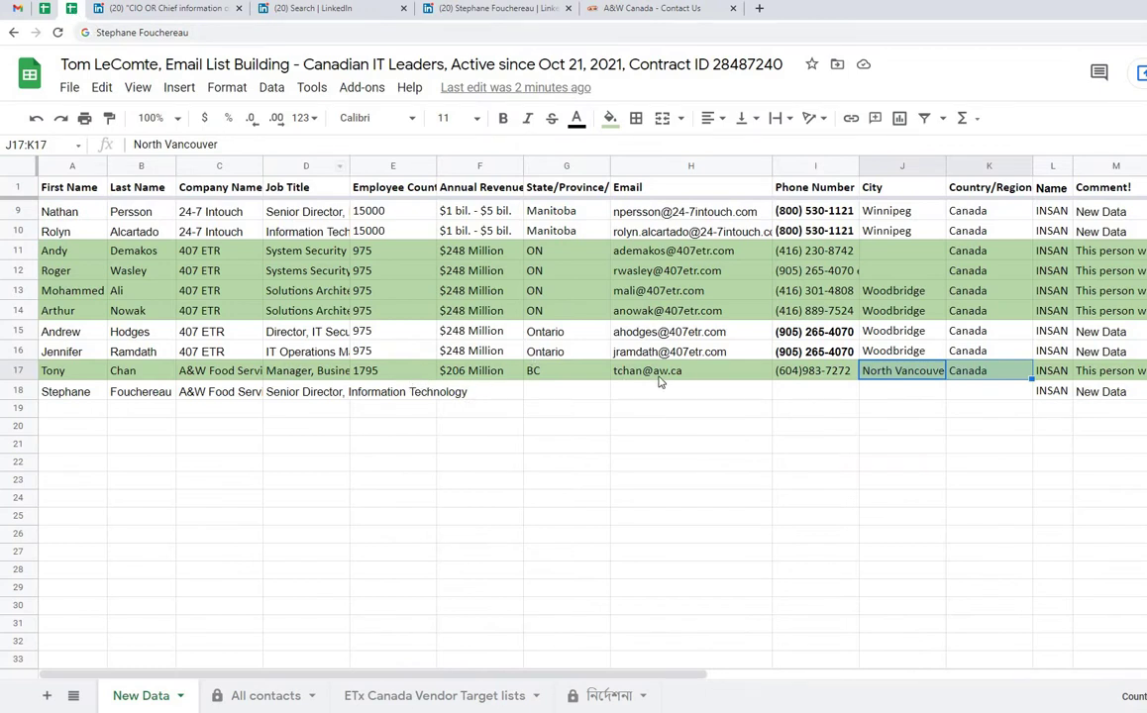
{"action": "left_click", "coordinate": [892, 379]}
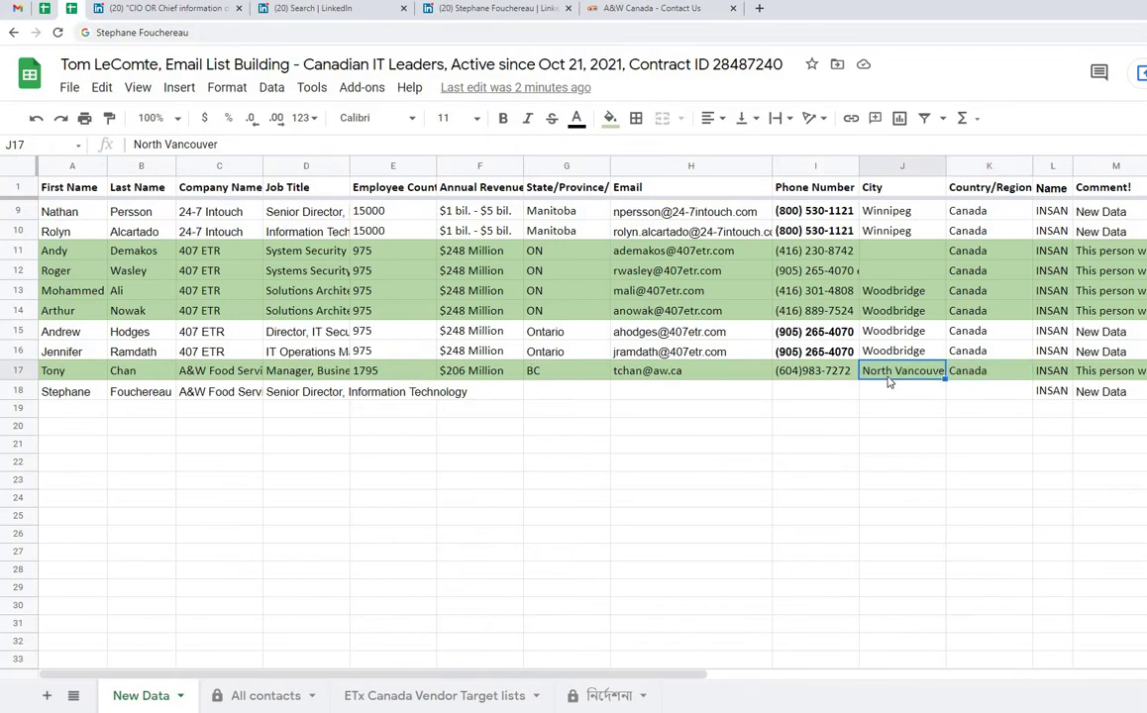
{"action": "left_click_drag", "start_coordinate": [889, 381], "coordinate": [959, 385]}
{"action": "key", "text": "ctrl+c"}
{"action": "left_click", "coordinate": [903, 391]}
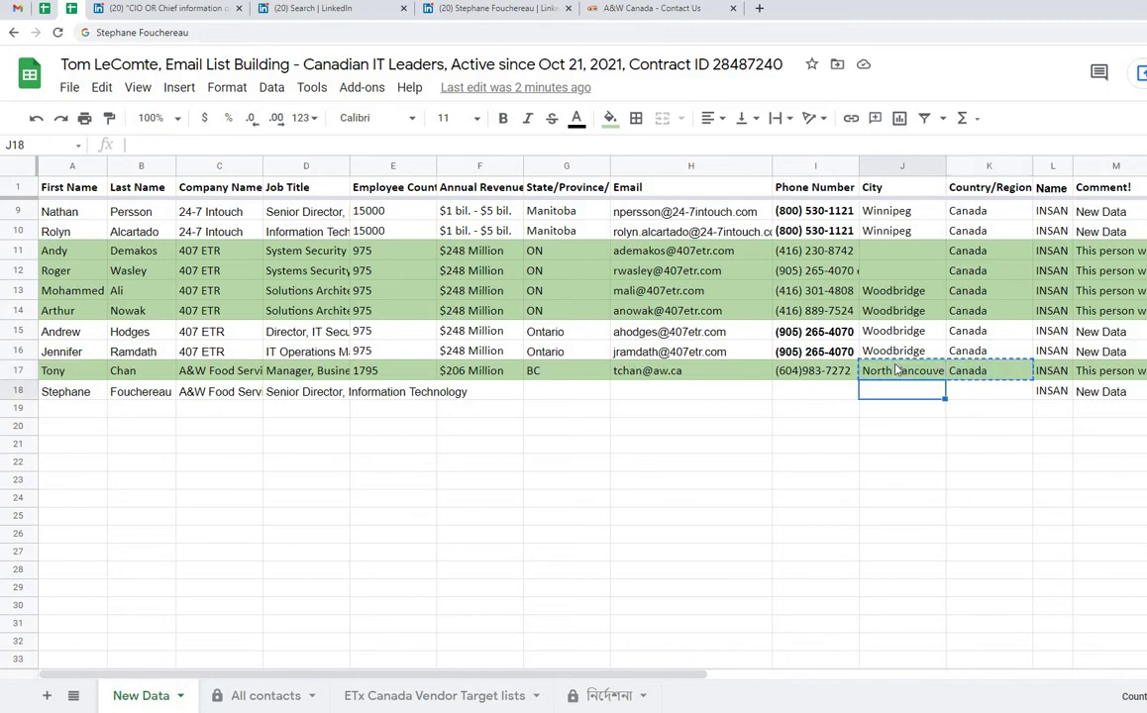
{"action": "key", "text": "ctrl+v"}
- Try to check A&W Canada's Facebook page from the social links on its website
{"action": "left_click", "coordinate": [490, 9]}
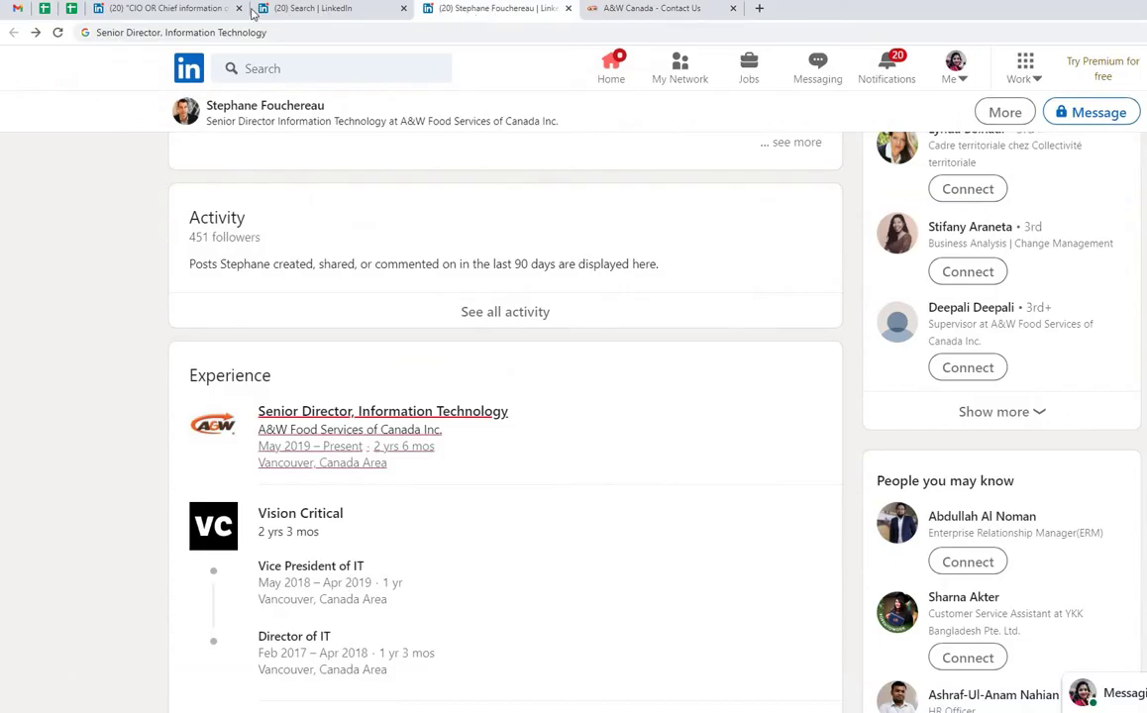
{"action": "left_click", "coordinate": [619, 9]}
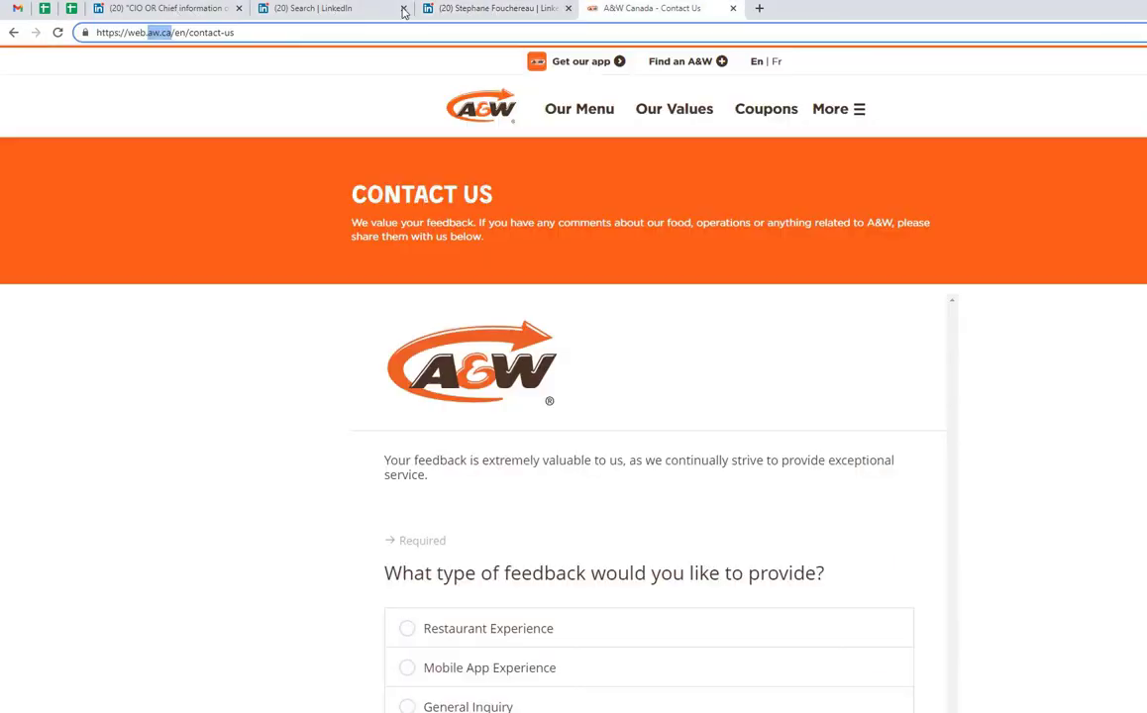
{"action": "scroll", "coordinate": [956, 289], "scroll_direction": "down", "scroll_amount": 8}
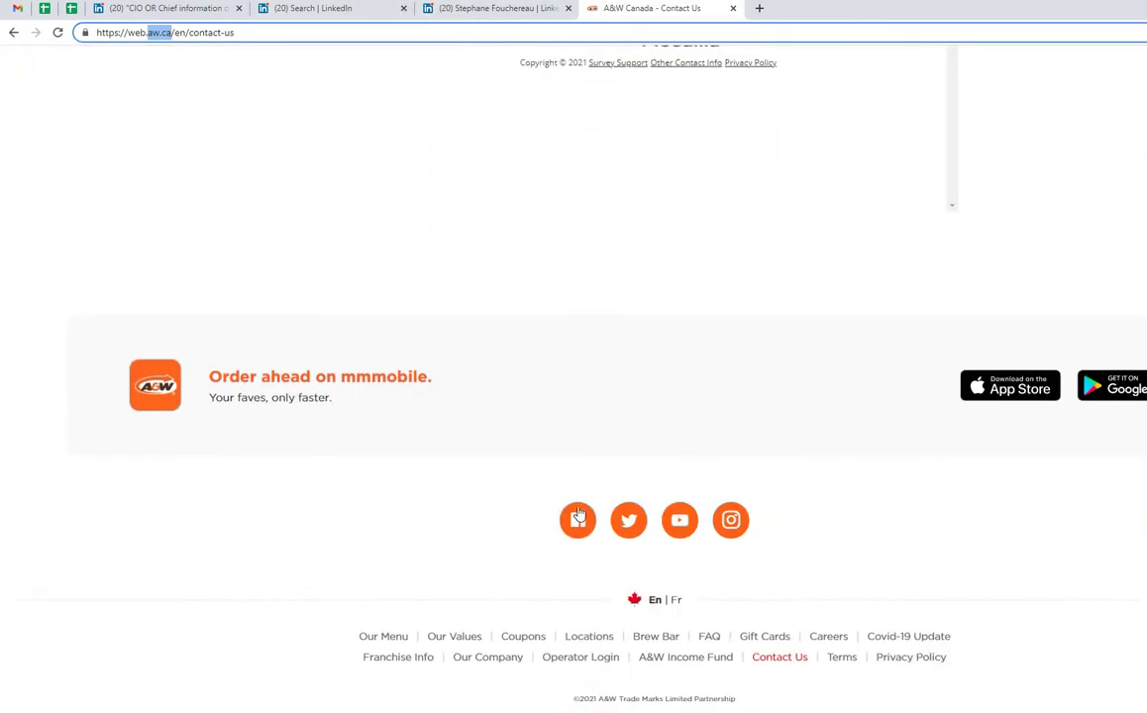
{"action": "middle_click", "coordinate": [579, 517]}
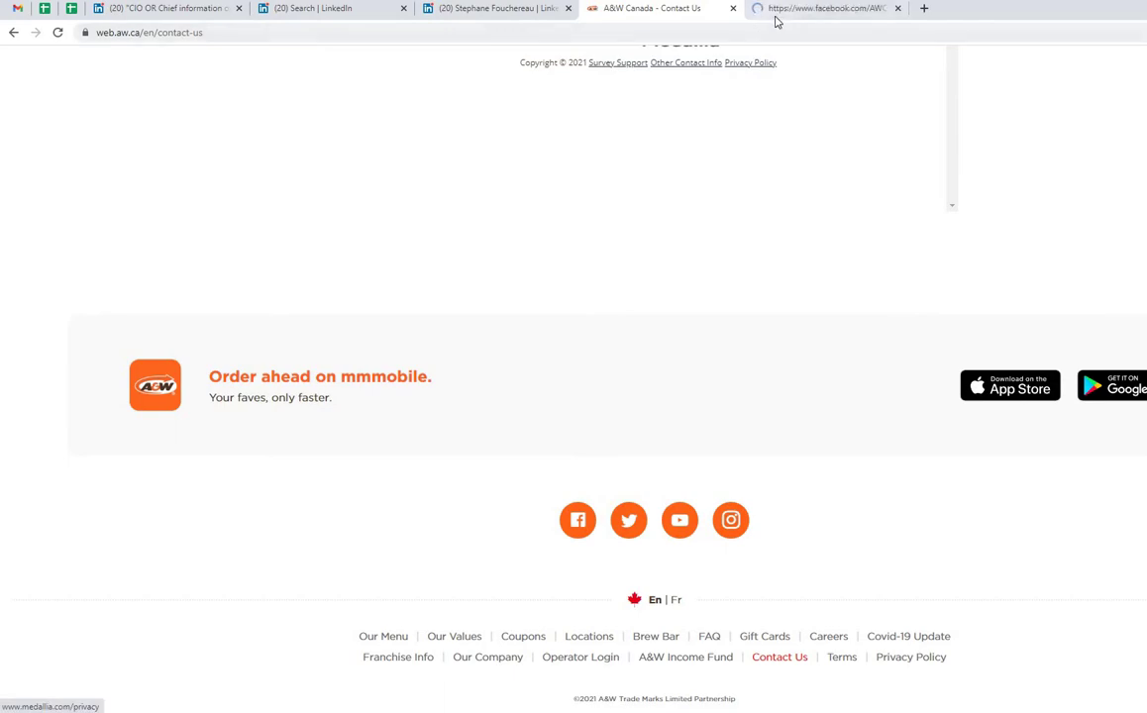
{"action": "left_click", "coordinate": [778, 9]}
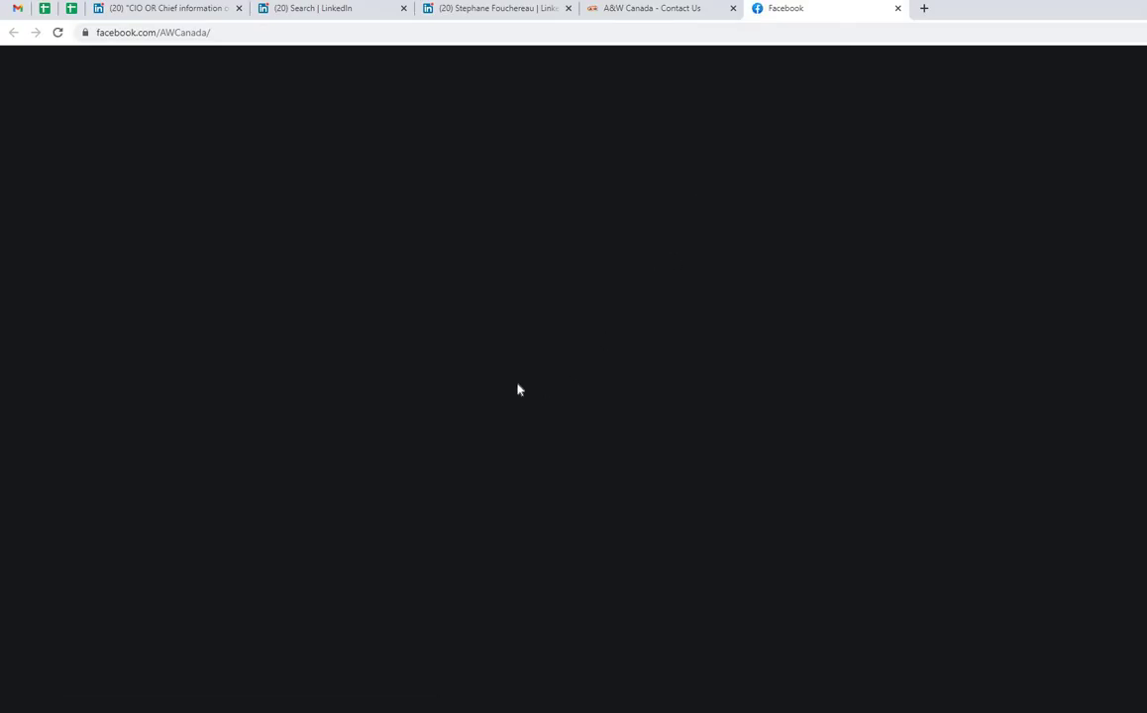
{"action": "left_click", "coordinate": [898, 8]}
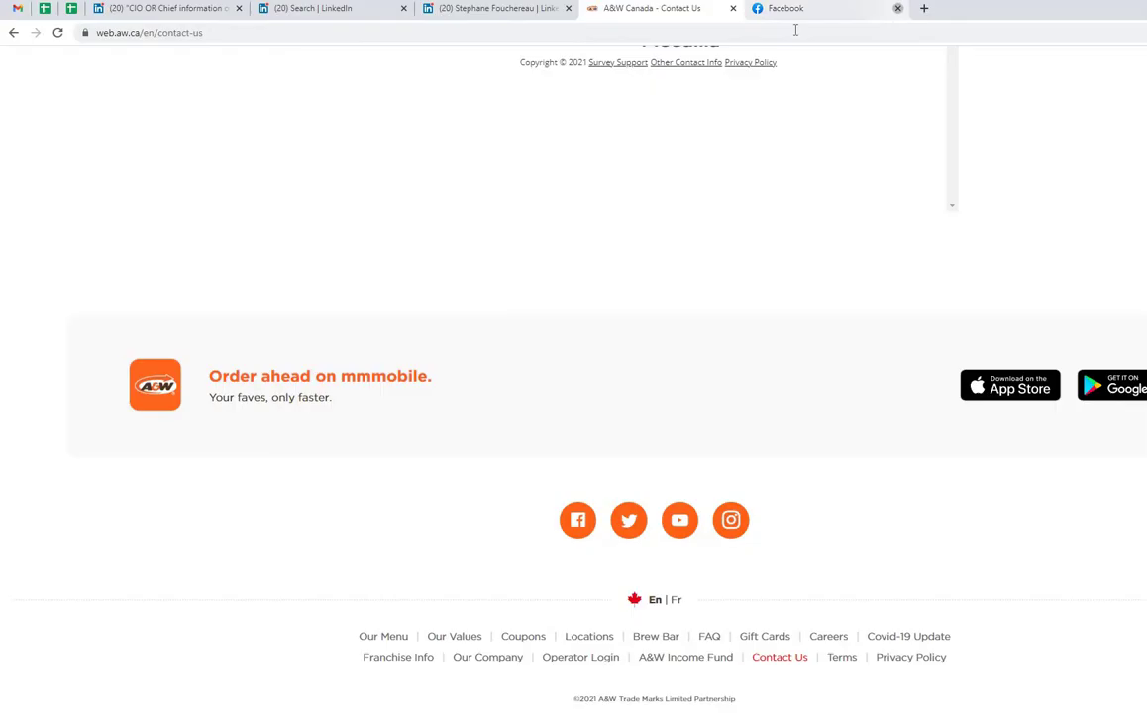
- Search Google in a new tab for site:zoominfo.com/c/ "aw.ca", taking the domain from the email address in row 17 of the sheet
{"action": "left_click", "coordinate": [761, 9]}
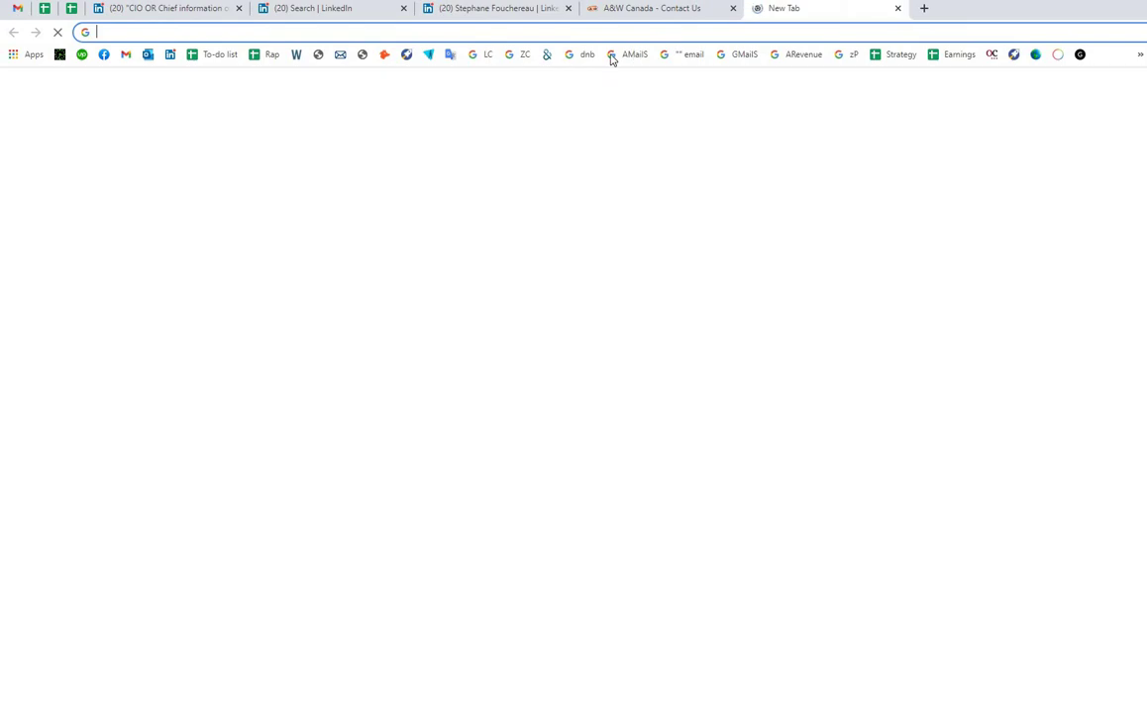
{"action": "left_click", "coordinate": [522, 56]}
{"action": "double_click", "coordinate": [243, 78]}
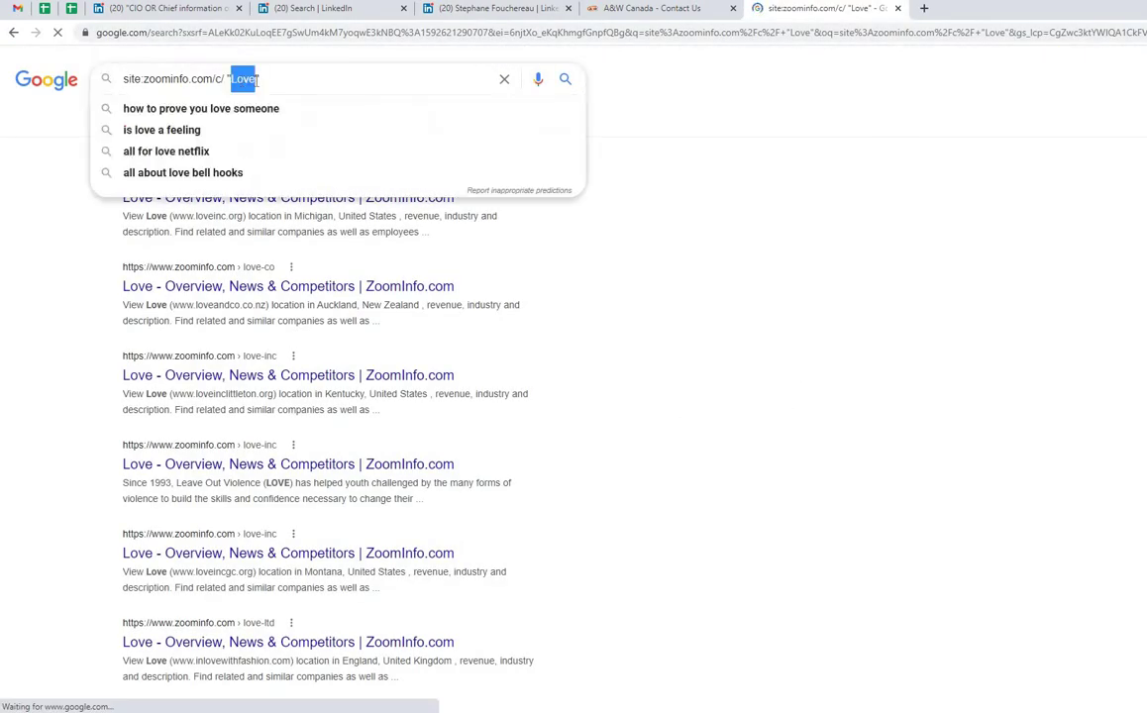
{"action": "key", "text": "ctrl+v"}
{"action": "key", "text": "ctrl+z"}
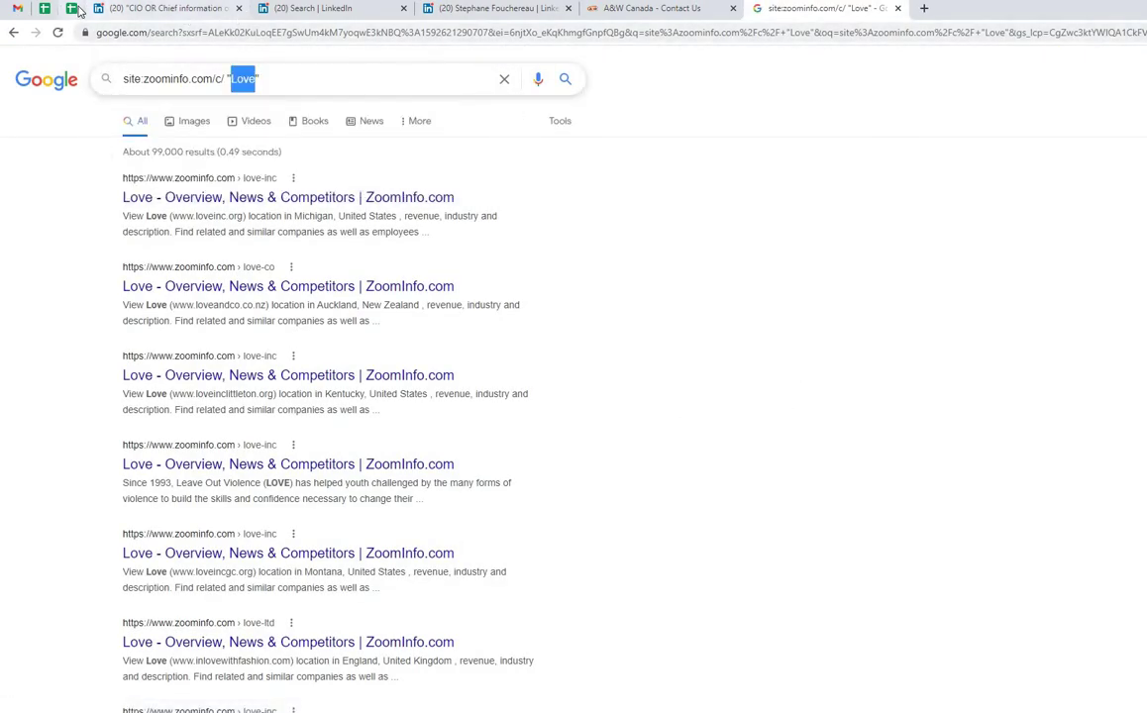
{"action": "left_click", "coordinate": [72, 8]}
{"action": "left_click", "coordinate": [653, 374]}
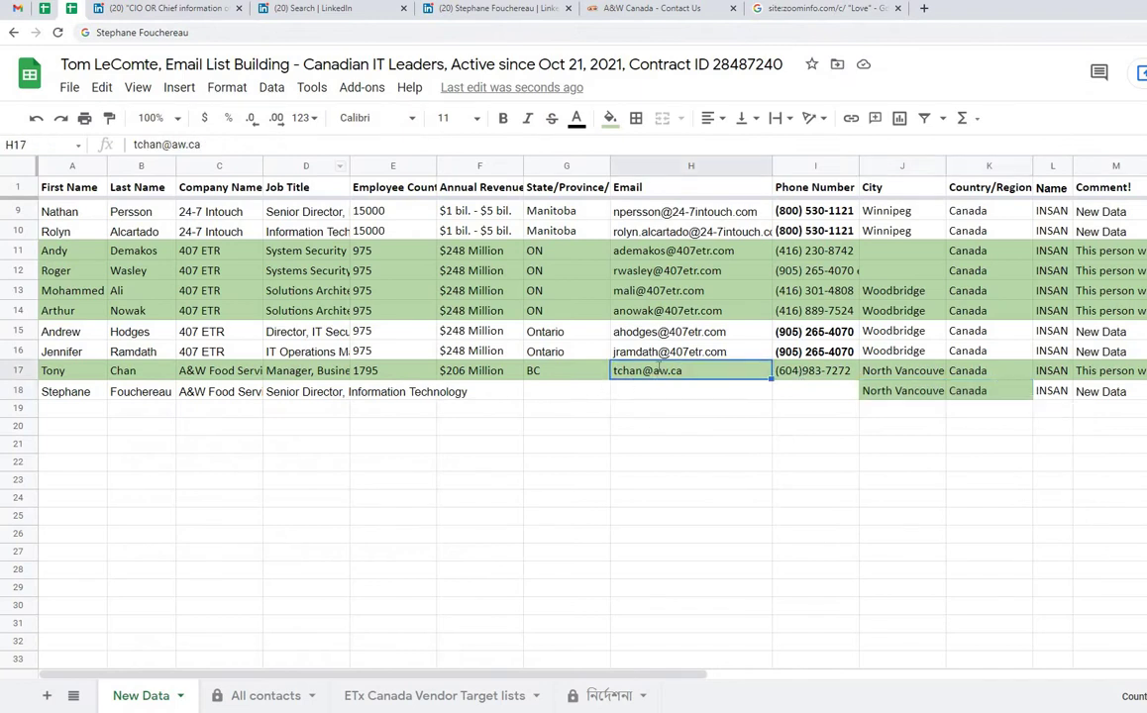
{"action": "double_click", "coordinate": [653, 372]}
{"action": "left_click_drag", "start_coordinate": [653, 371], "coordinate": [683, 371]}
{"action": "left_click", "coordinate": [768, 10]}
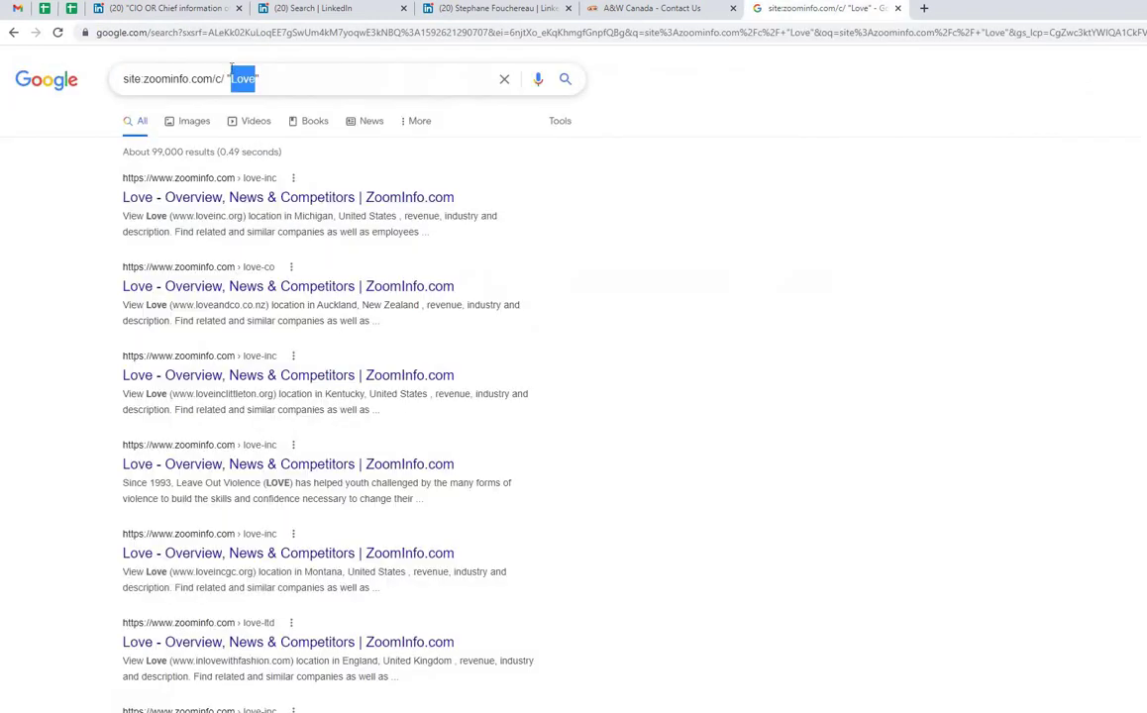
{"action": "key", "text": "ctrl+v"}
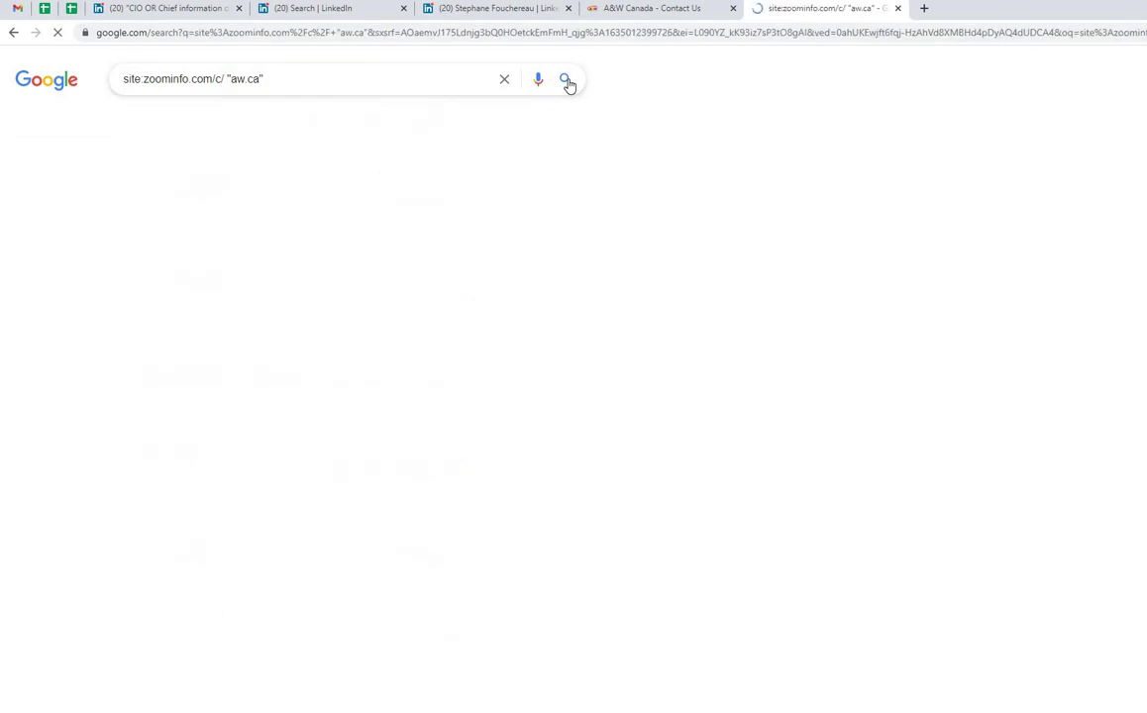
- Find aw.ca within the search results and open the matching A&W Canada overview on ZoomInfo
{"action": "key", "text": "ctrl+f"}
{"action": "key", "text": "ctrl+v"}
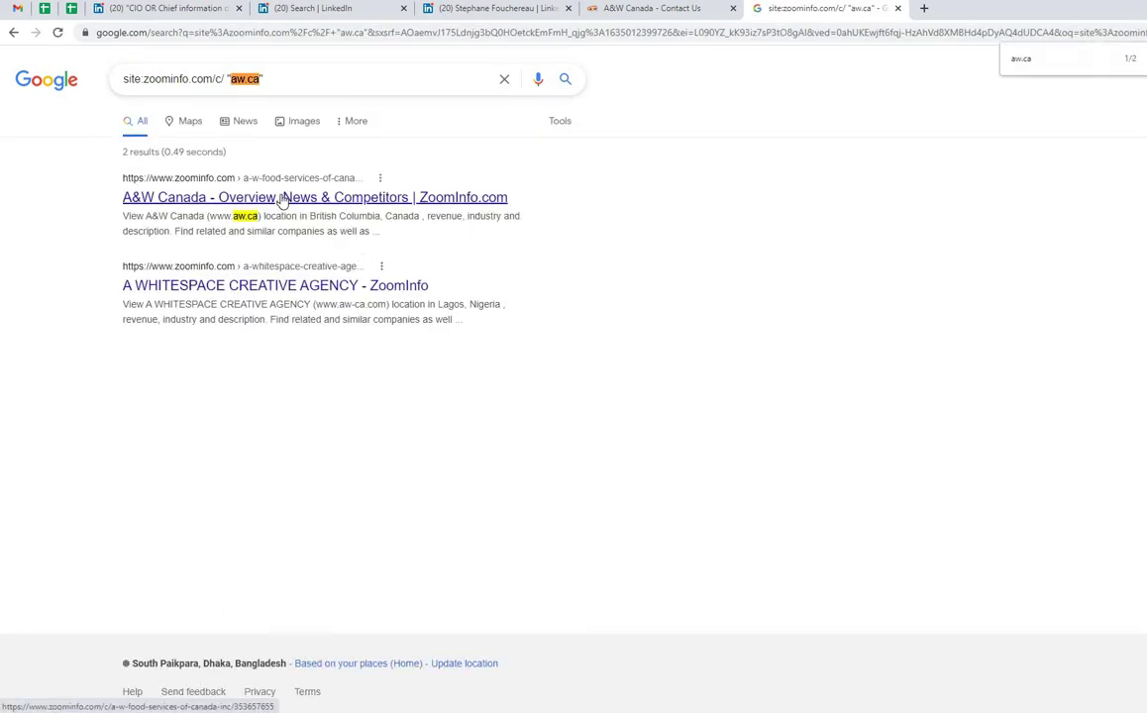
{"action": "left_click", "coordinate": [283, 198]}
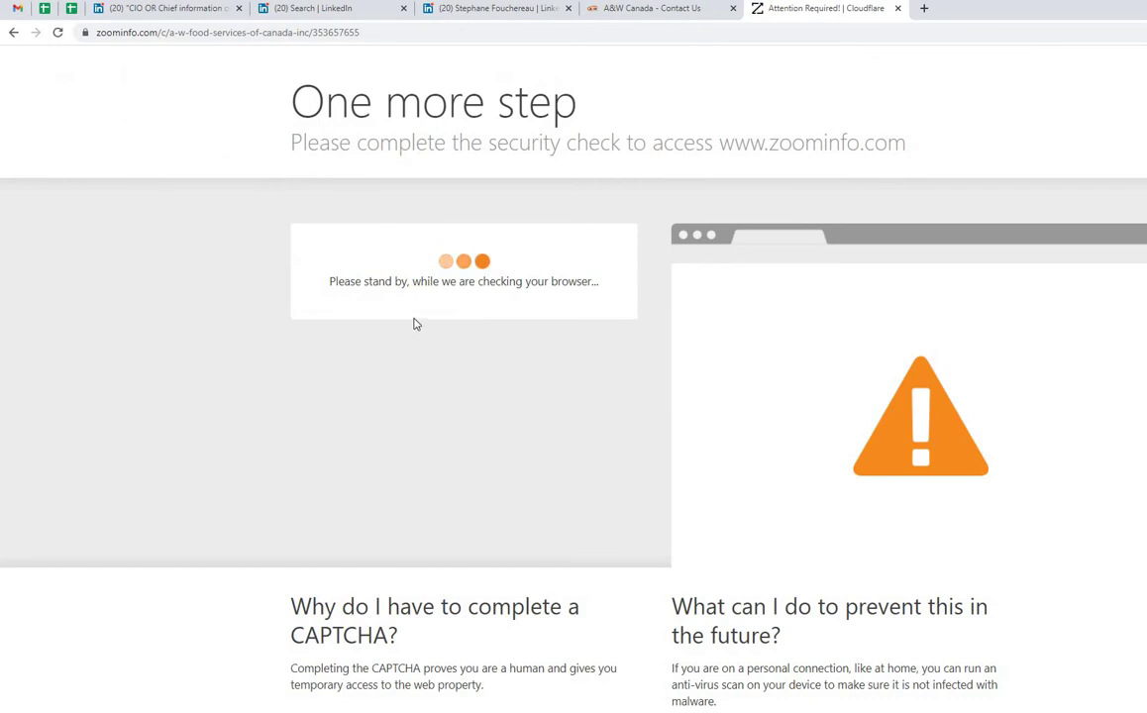
- Complete ZoomInfo's security check by selecting images containing a boat in both rounds and submitting the answers
{"action": "left_click", "coordinate": [374, 285]}
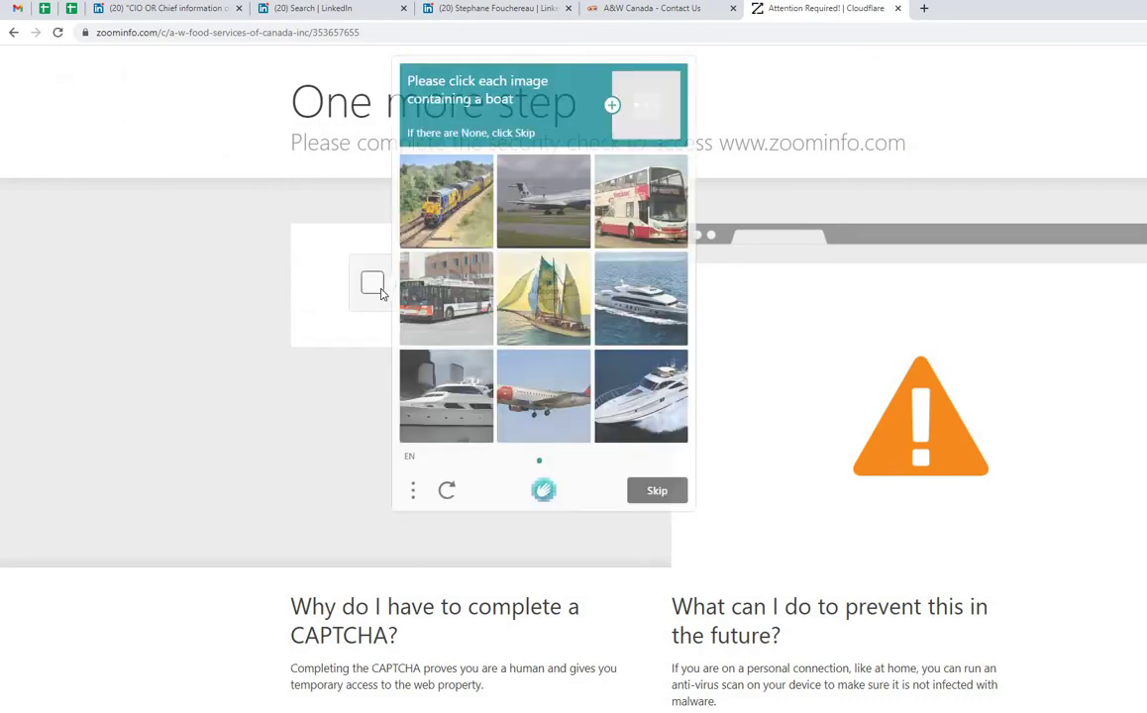
{"action": "left_click", "coordinate": [666, 404]}
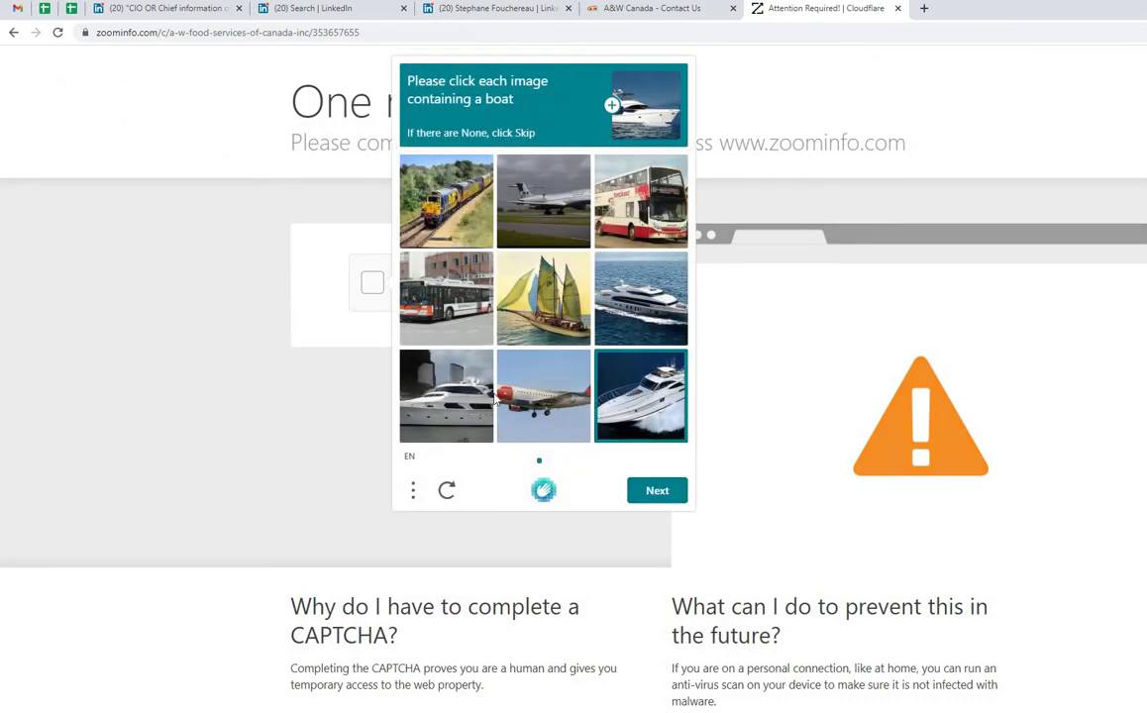
{"action": "left_click", "coordinate": [446, 396]}
{"action": "left_click", "coordinate": [641, 298]}
{"action": "left_click", "coordinate": [643, 492]}
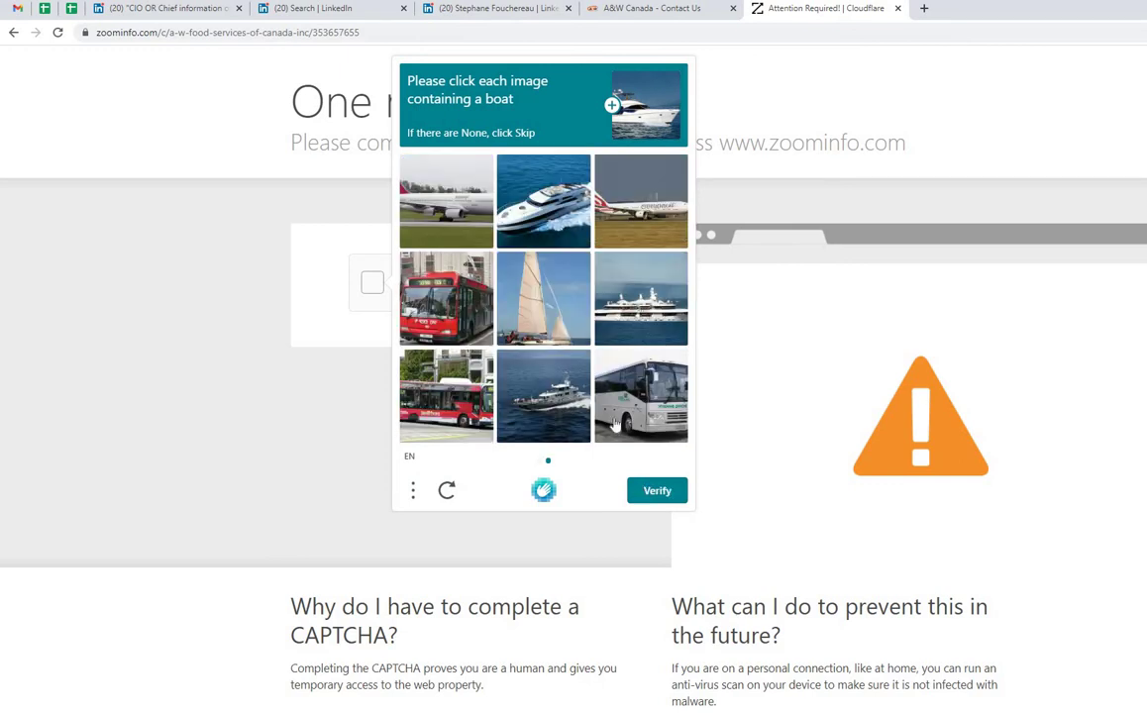
{"action": "left_click", "coordinate": [555, 316]}
{"action": "left_click", "coordinate": [513, 194]}
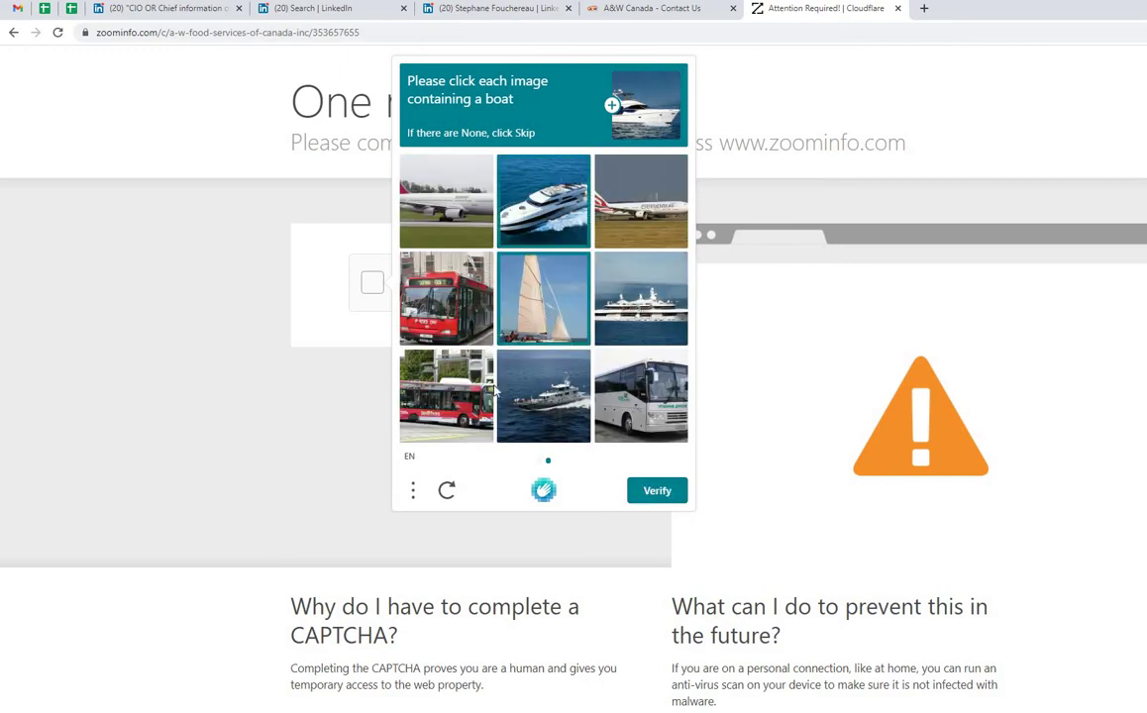
{"action": "left_click", "coordinate": [630, 315]}
{"action": "left_click", "coordinate": [654, 496]}
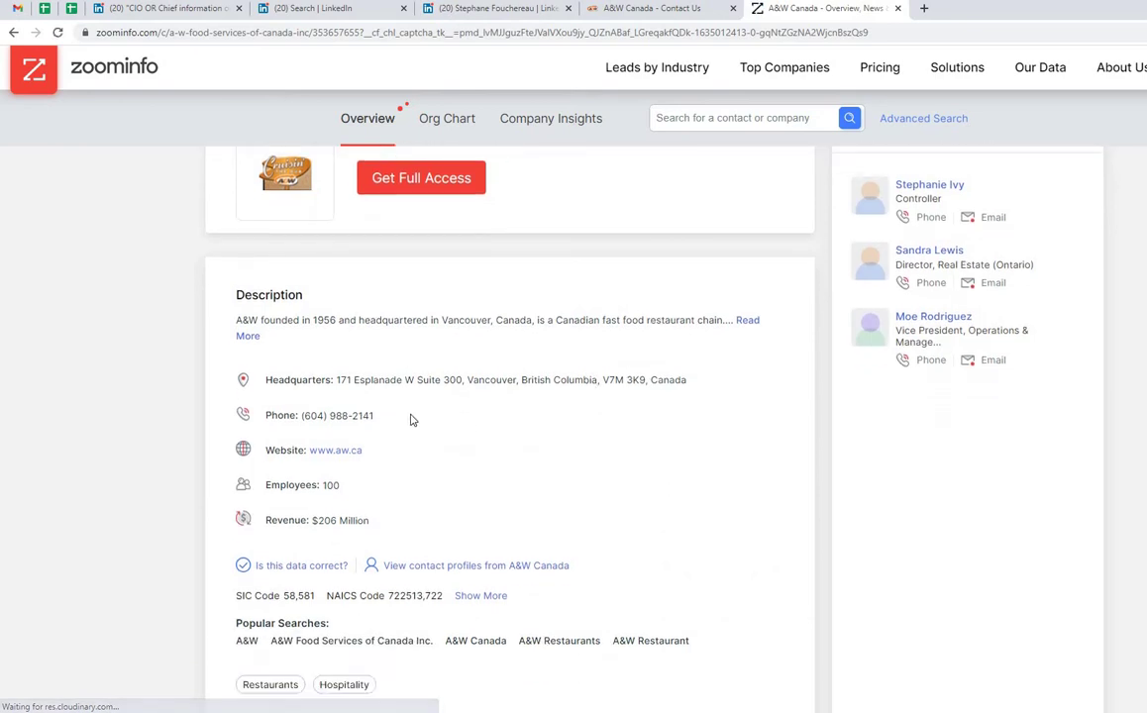
- Copy the company phone number from the ZoomInfo description into the Phone Number cell of row 18 and make it bold
{"action": "left_click_drag", "start_coordinate": [375, 415], "coordinate": [302, 415]}
{"action": "key", "text": "ctrl+c"}
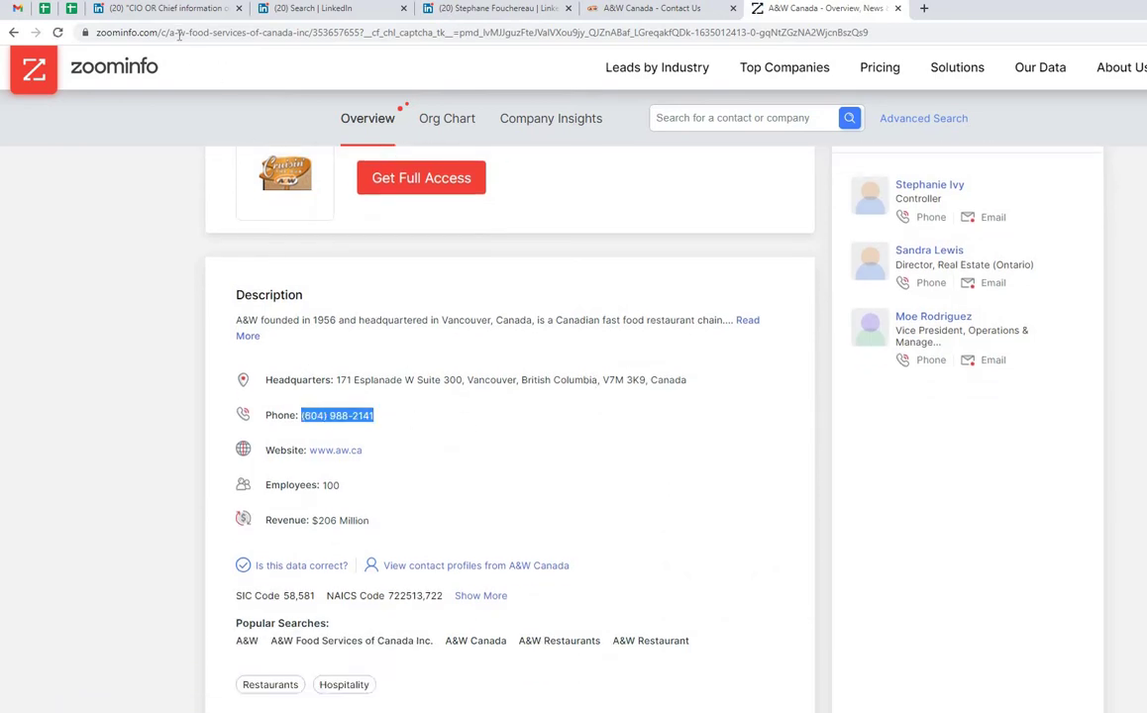
{"action": "left_click", "coordinate": [180, 32]}
{"action": "key", "text": "ctrl+v"}
{"action": "key", "text": "ctrl+3"}
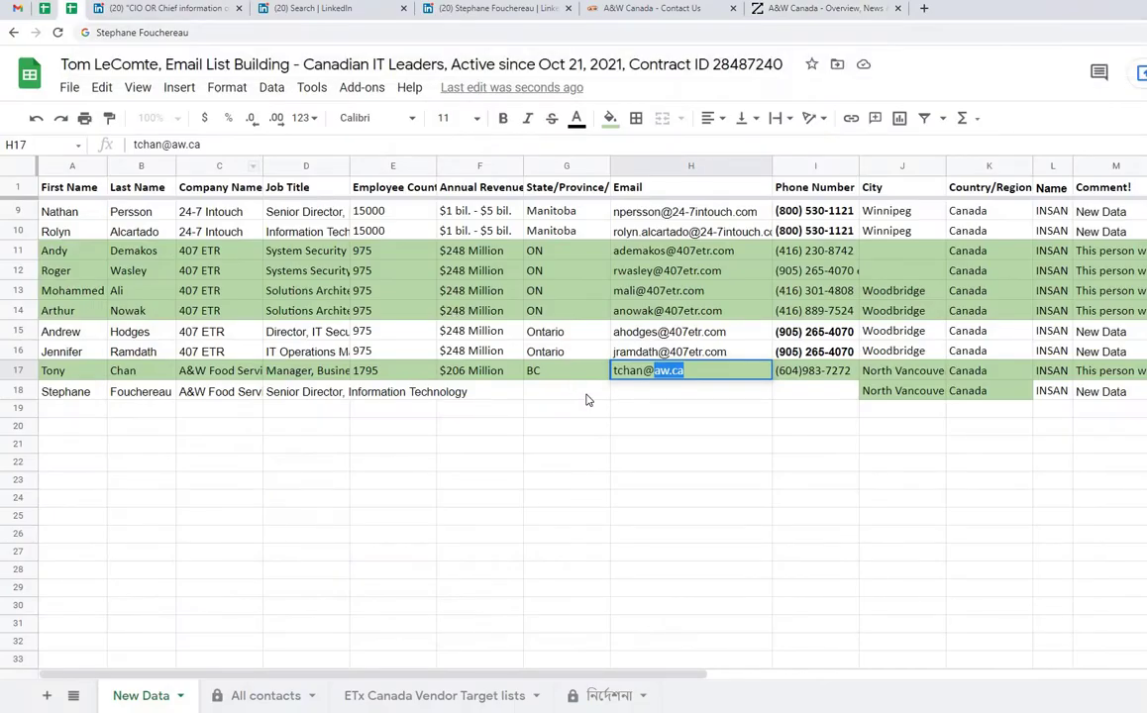
{"action": "left_click", "coordinate": [805, 394]}
{"action": "key", "text": "ctrl+v"}
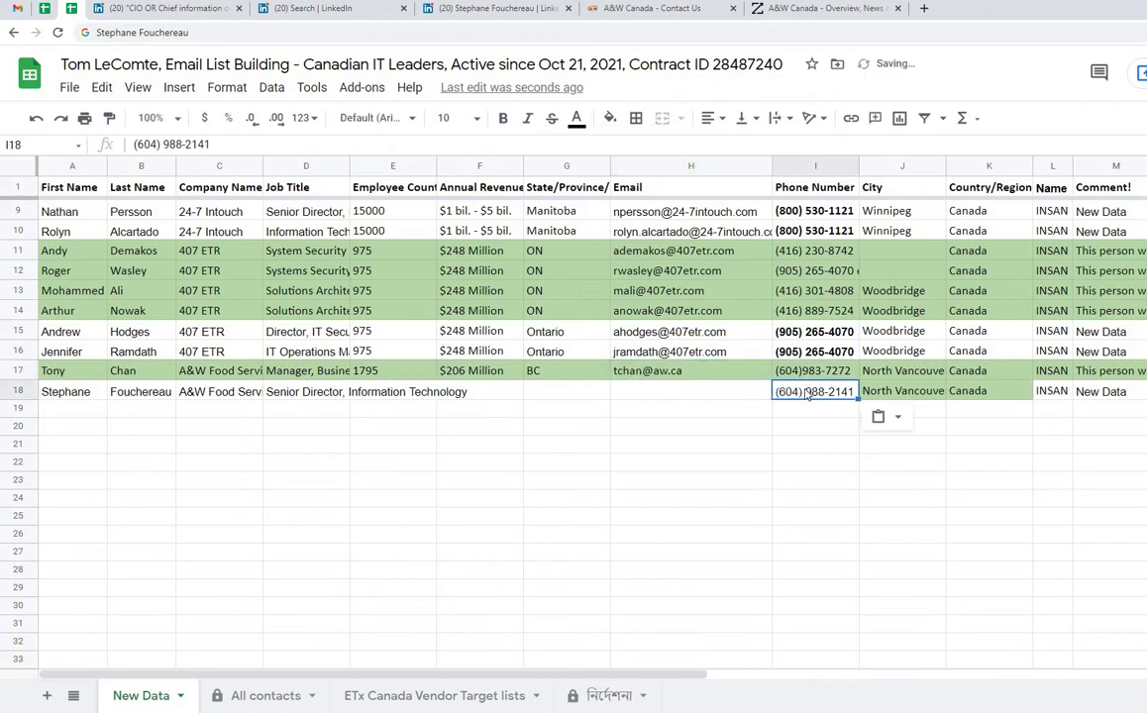
{"action": "left_click", "coordinate": [505, 119]}
{"action": "left_click", "coordinate": [819, 463]}
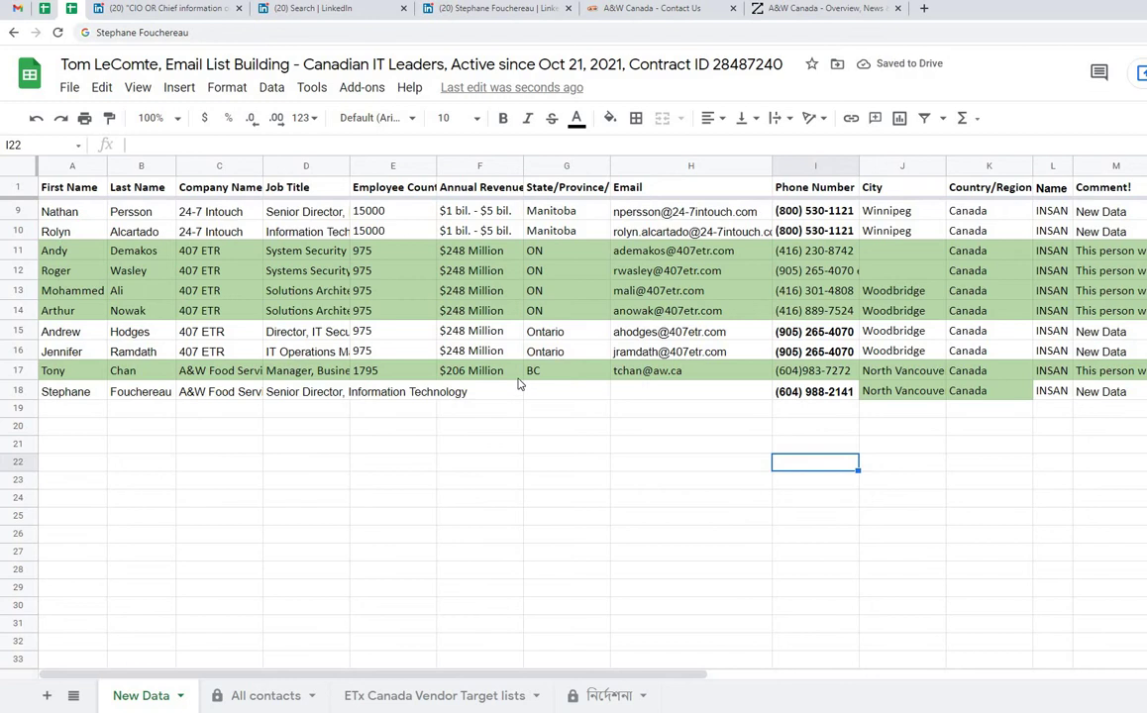
- Copy the employee count 1795, annual revenue $206 Million and province BC from row 17 into row 18
{"action": "left_click_drag", "start_coordinate": [522, 378], "coordinate": [366, 370]}
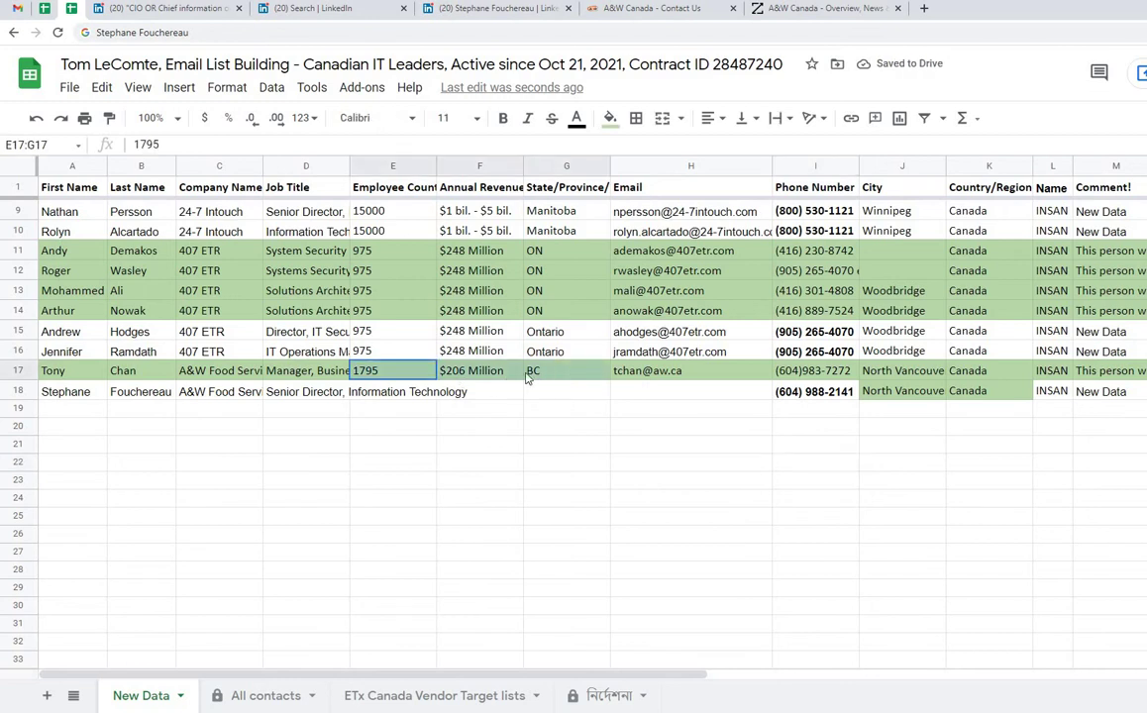
{"action": "key", "text": "ctrl+c"}
{"action": "left_click", "coordinate": [396, 392]}
{"action": "key", "text": "ctrl+v"}
- Copy the province British Columbia from the ZoomInfo headquarters address into the State/Province cell of row 18 in the New Data sheet
{"action": "left_click", "coordinate": [755, 8]}
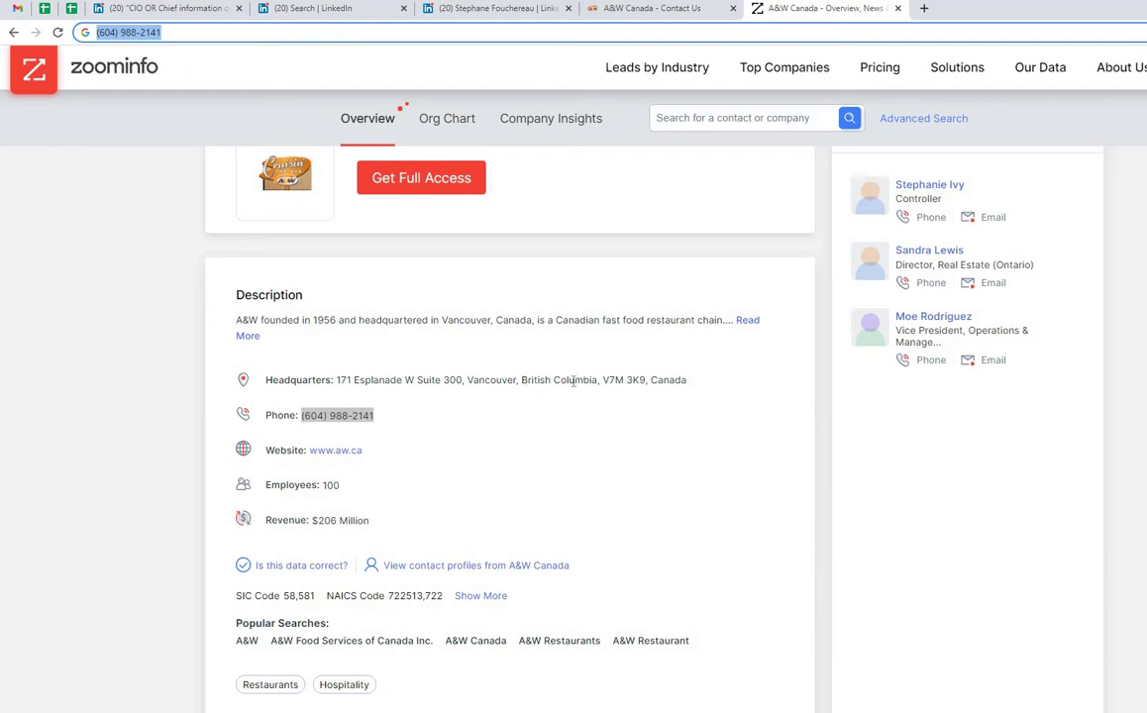
{"action": "left_click_drag", "start_coordinate": [521, 380], "coordinate": [594, 381]}
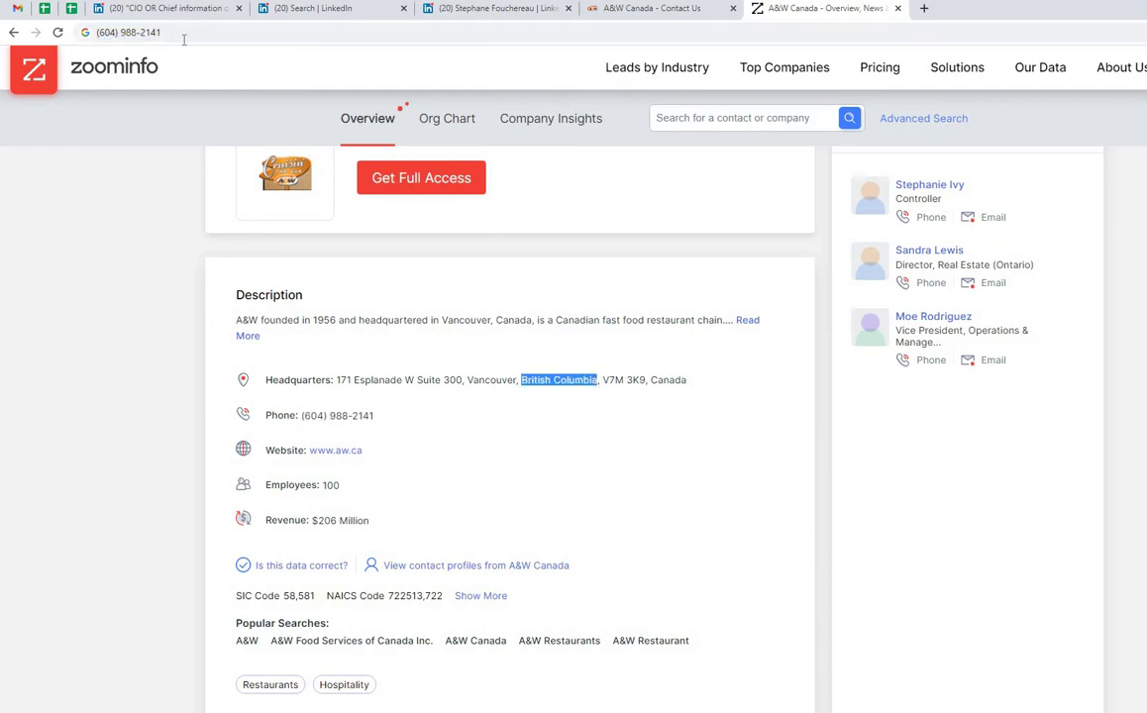
{"action": "key", "text": "ctrl+c"}
{"action": "left_click", "coordinate": [149, 32]}
{"action": "key", "text": "ctrl+v"}
{"action": "left_click", "coordinate": [72, 8]}
{"action": "left_click", "coordinate": [595, 393]}
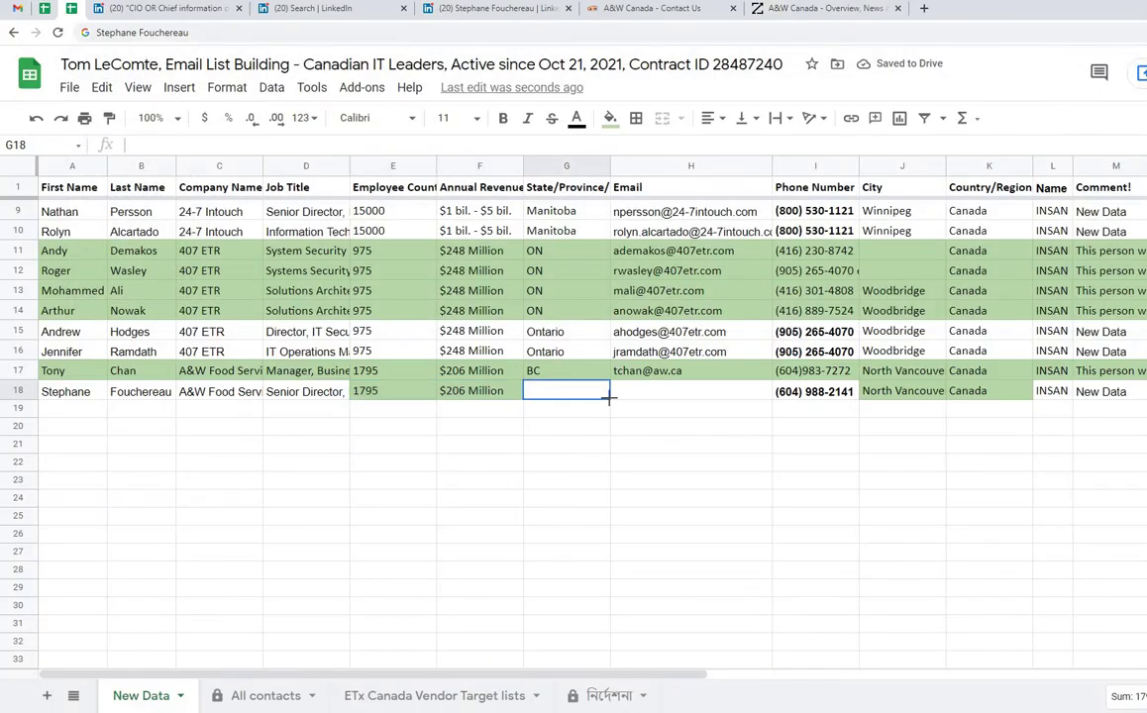
{"action": "key", "text": "ctrl+v"}
- Remove the green fill colour from the whole of row 18
{"action": "left_click", "coordinate": [21, 393]}
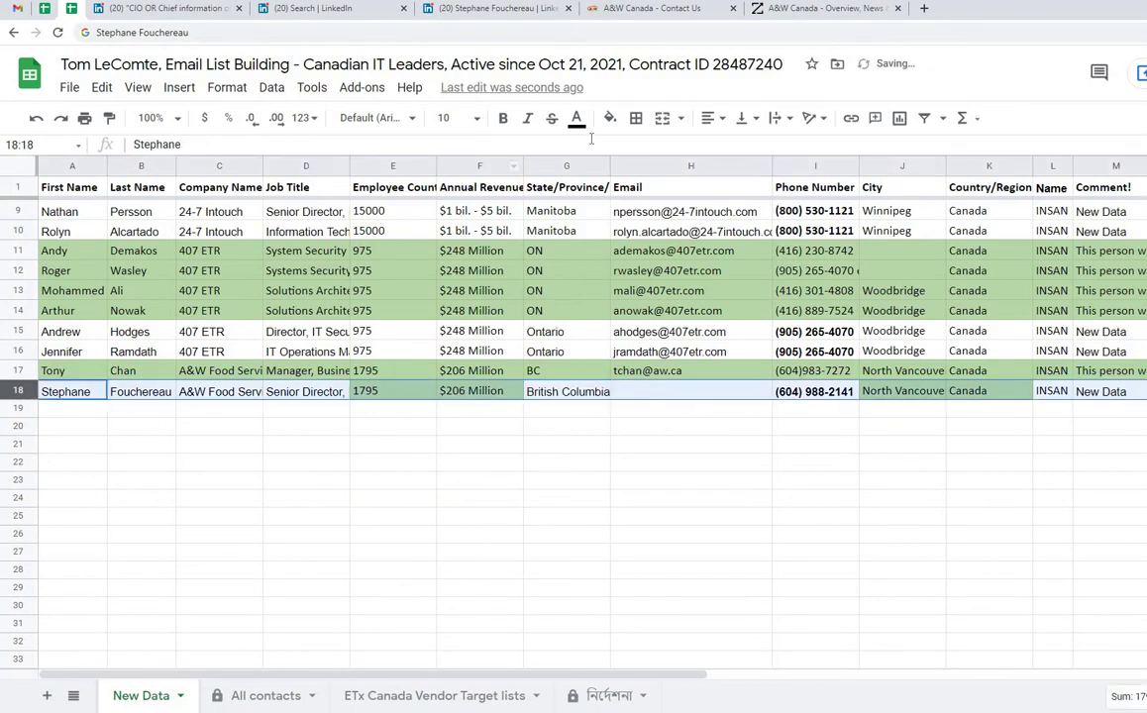
{"action": "left_click", "coordinate": [610, 118]}
{"action": "left_click", "coordinate": [703, 425]}
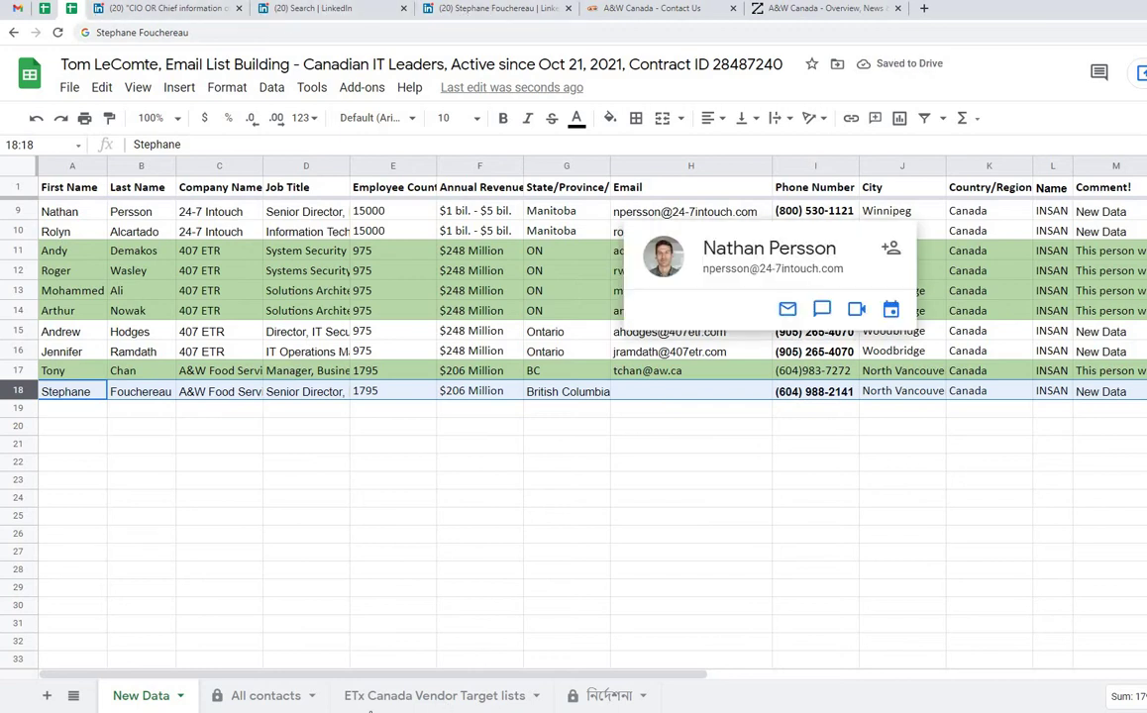
- Copy the "VP of IT OR VP of Information Technology" title query from cell A11 of the instructions sheet
{"action": "left_click", "coordinate": [431, 698]}
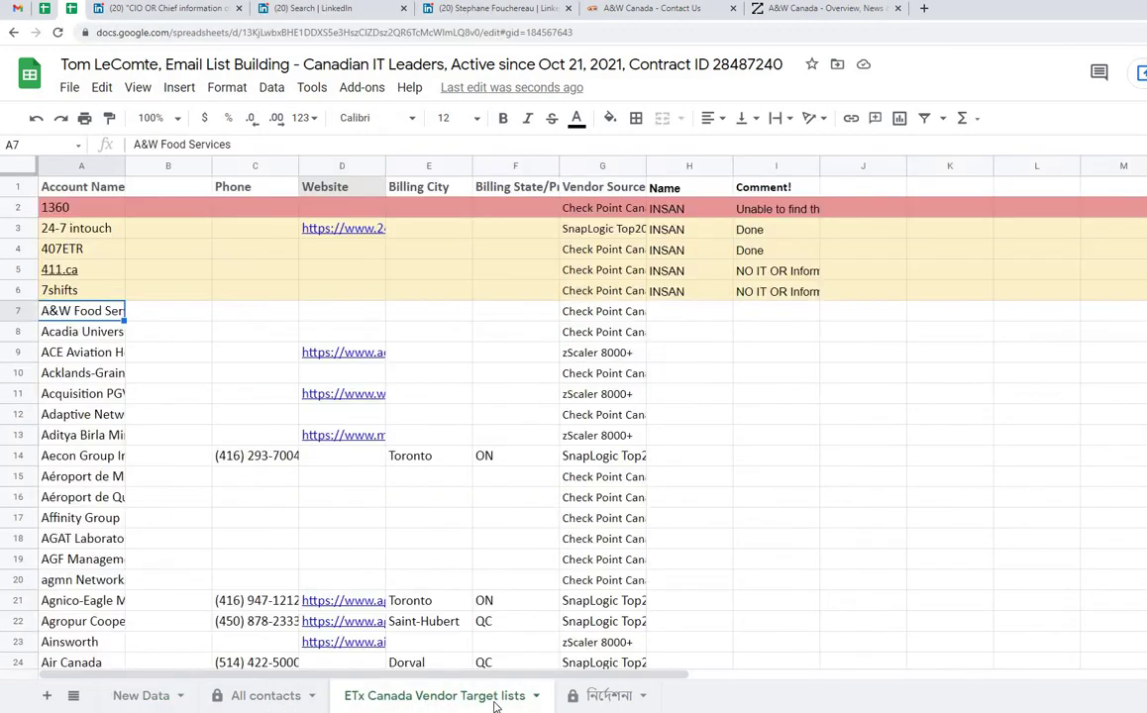
{"action": "left_click", "coordinate": [599, 696]}
{"action": "left_click", "coordinate": [227, 265]}
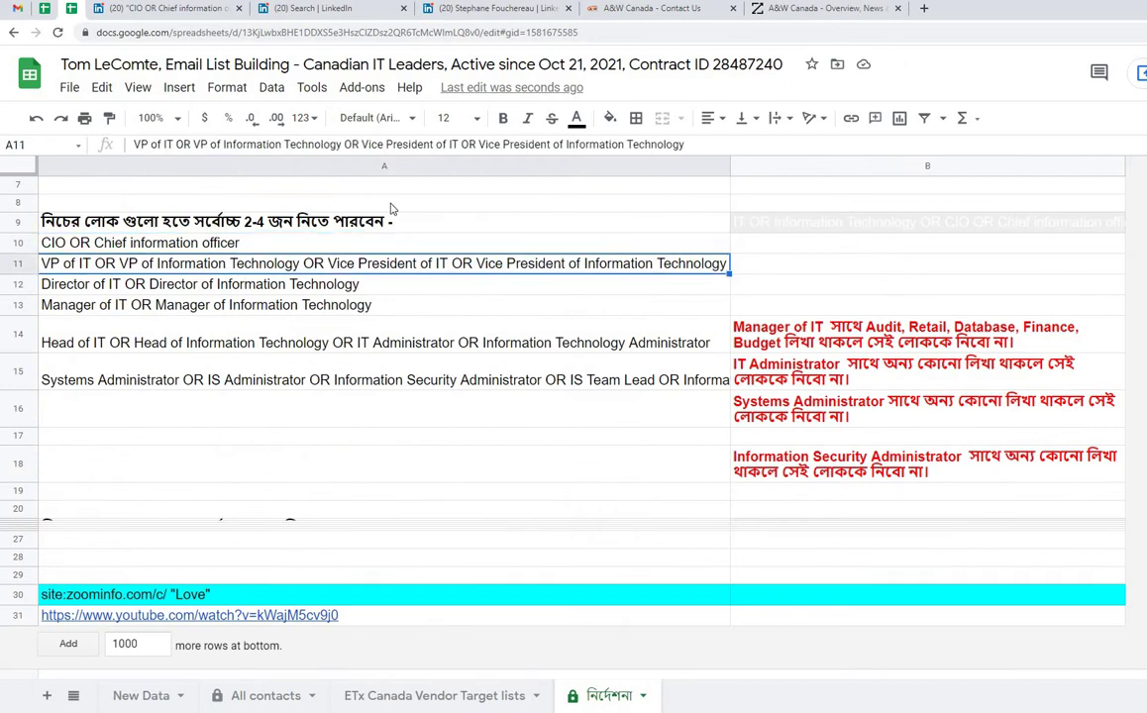
{"action": "key", "text": "ctrl+c"}
- Replace the Title keyword in the filtered LinkedIn people search with the copied VP of IT query and show the results
{"action": "left_click", "coordinate": [473, 12]}
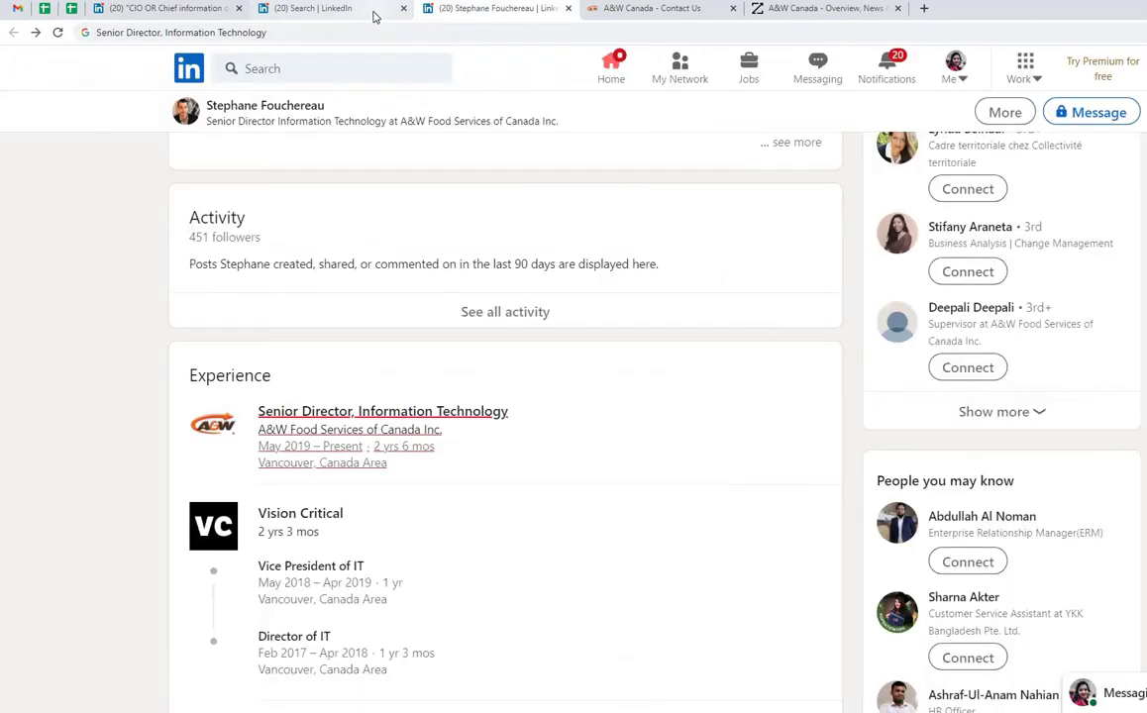
{"action": "left_click", "coordinate": [374, 12]}
{"action": "left_click", "coordinate": [721, 118]}
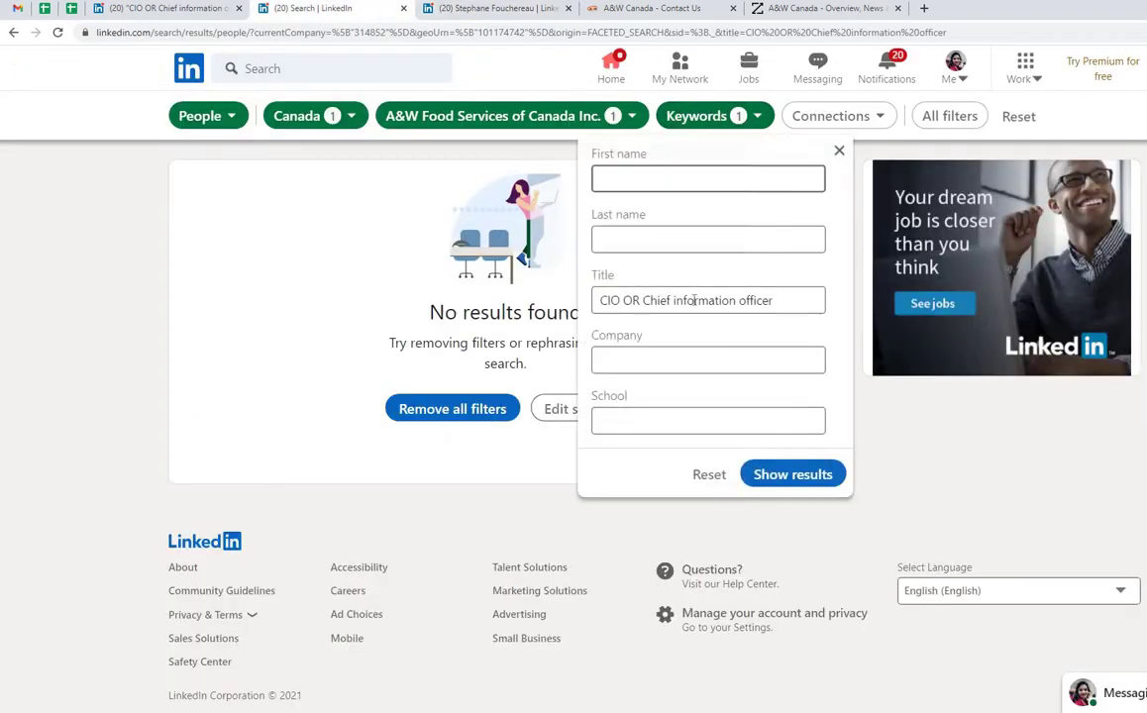
{"action": "triple_click", "coordinate": [713, 300]}
{"action": "key", "text": "ctrl+v"}
{"action": "left_click", "coordinate": [785, 464]}
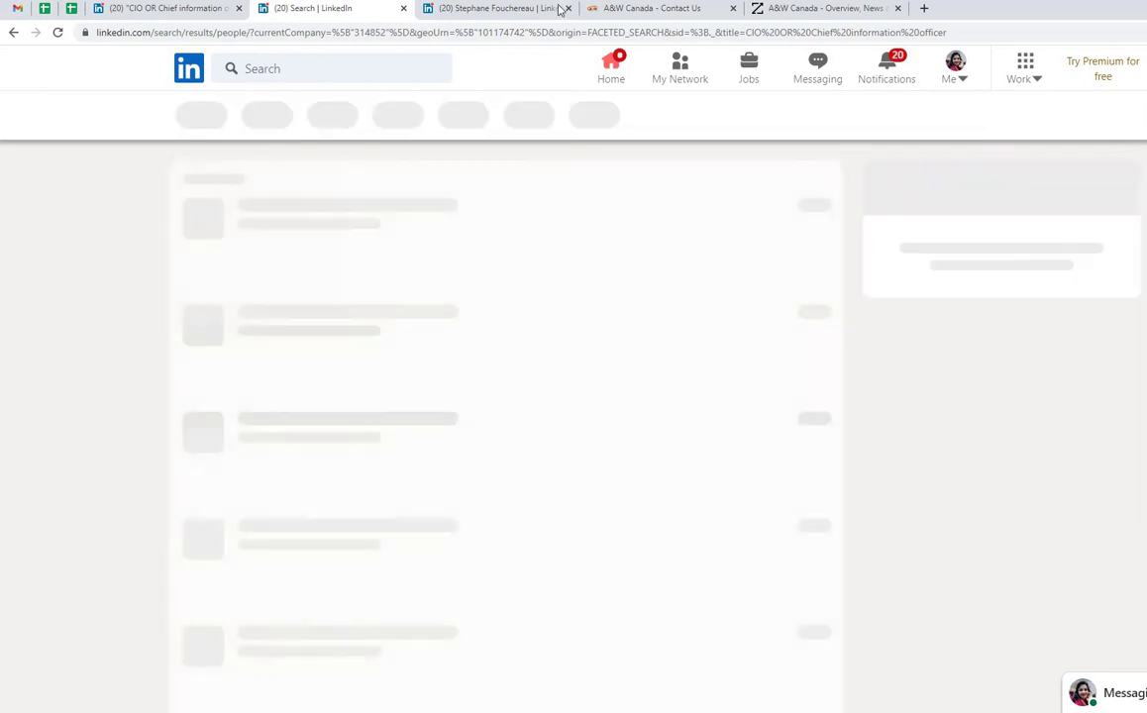
- Close the LinkedIn profile, A&W Canada contact page and ZoomInfo overview that are no longer needed
{"action": "left_click", "coordinate": [568, 8]}
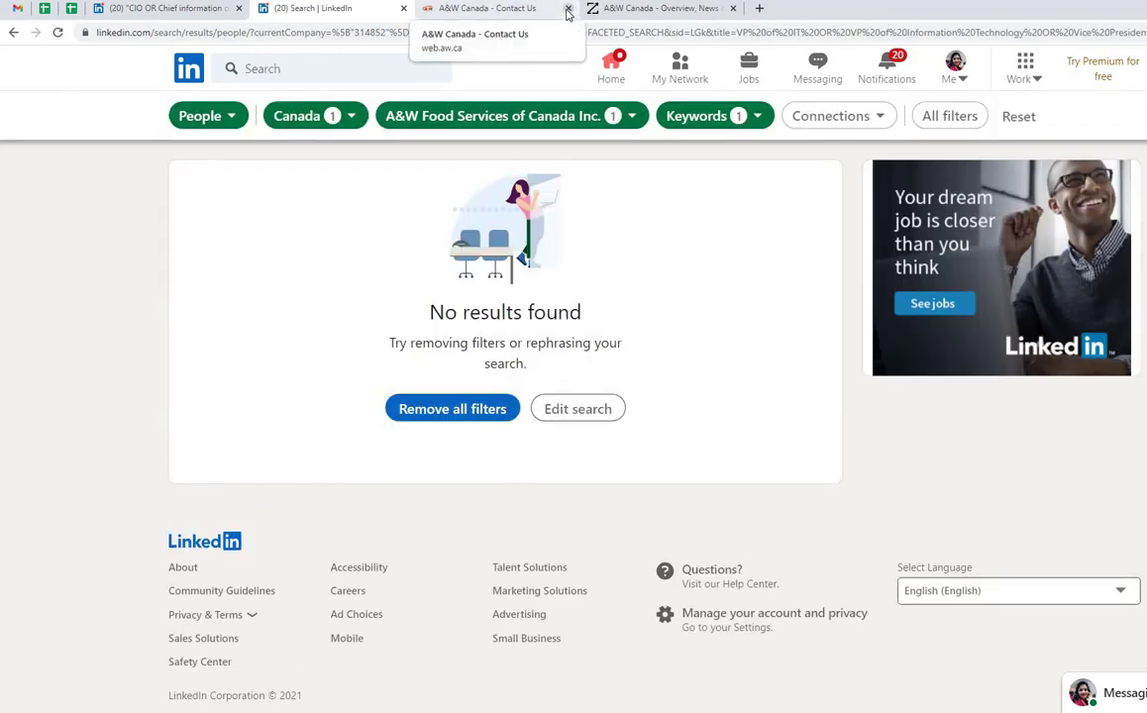
{"action": "left_click", "coordinate": [568, 9]}
{"action": "left_click", "coordinate": [567, 8]}
- Search A&W Food Services of Canada people on LinkedIn with the VP of IT query in place of the CIO keywords
{"action": "left_click", "coordinate": [164, 8]}
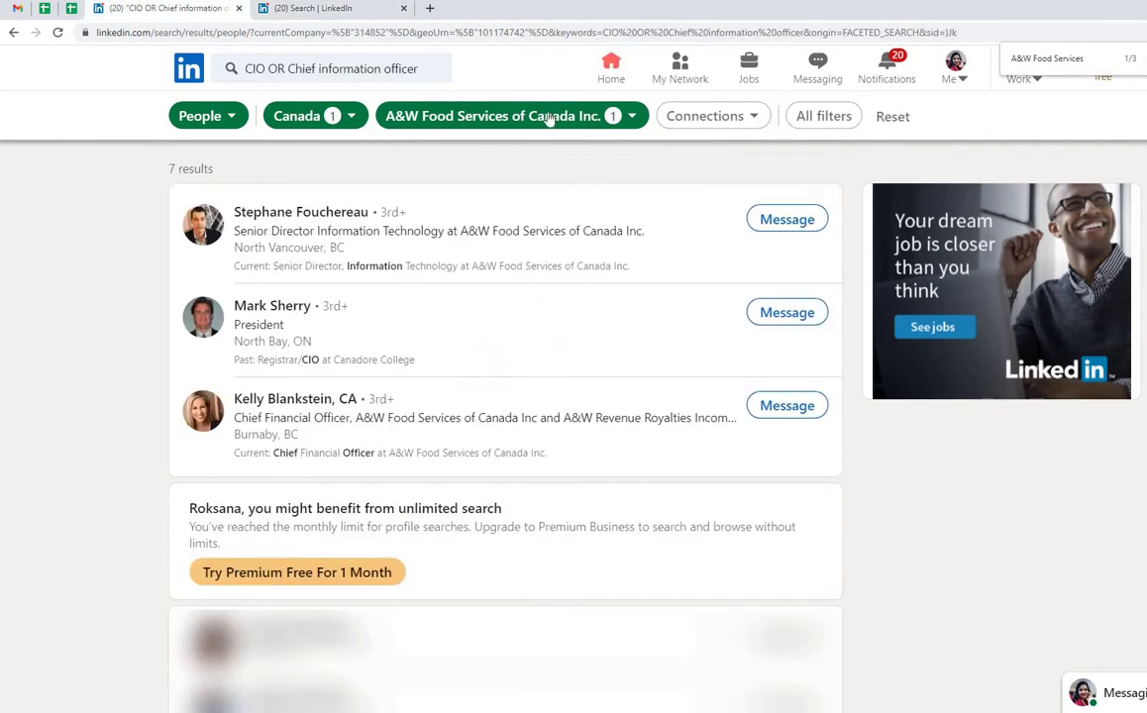
{"action": "left_click", "coordinate": [615, 120]}
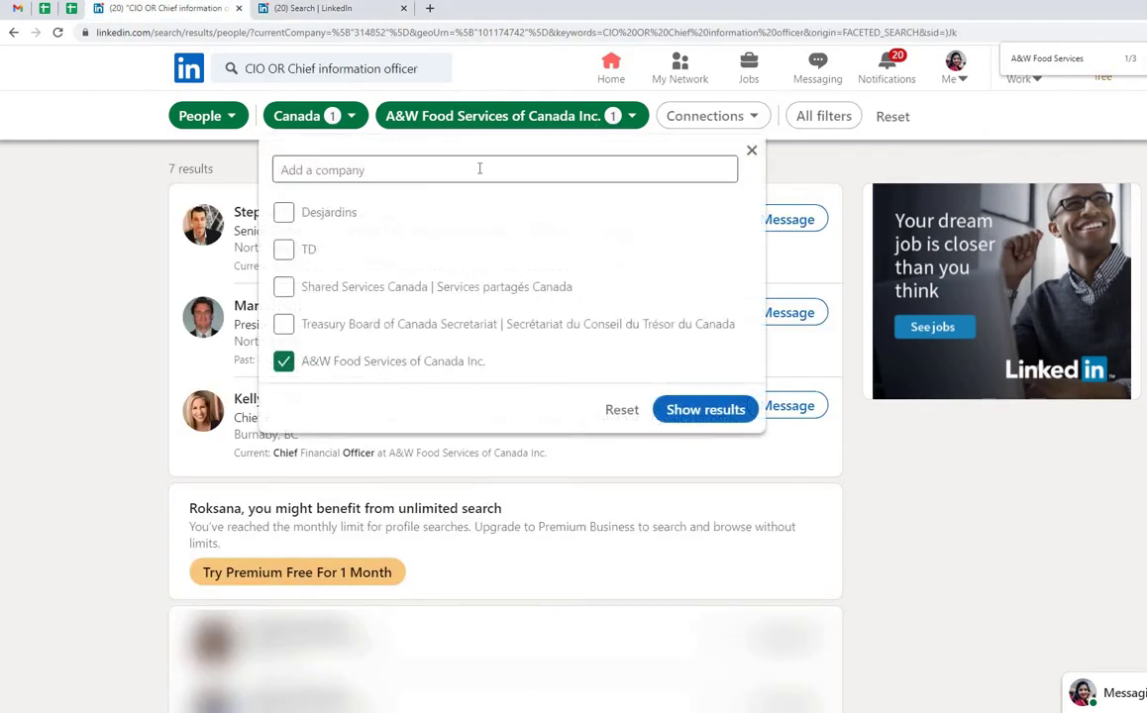
{"action": "left_click", "coordinate": [411, 78]}
{"action": "key", "text": "ctrl+v"}
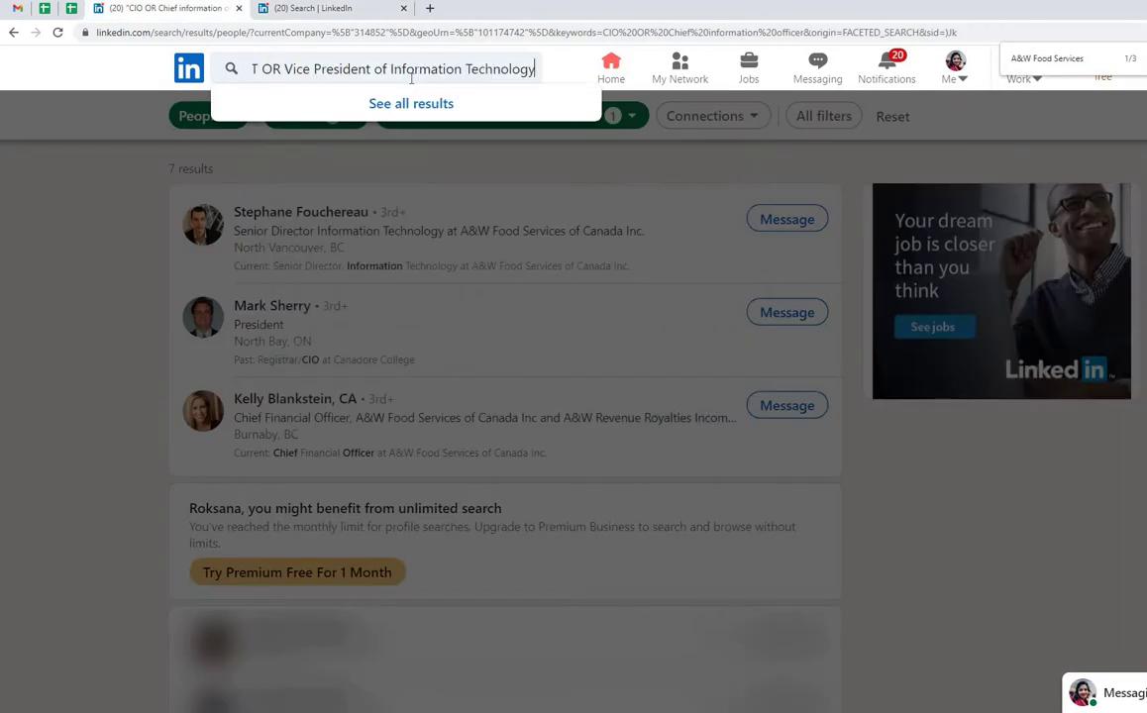
{"action": "key", "text": "Return"}
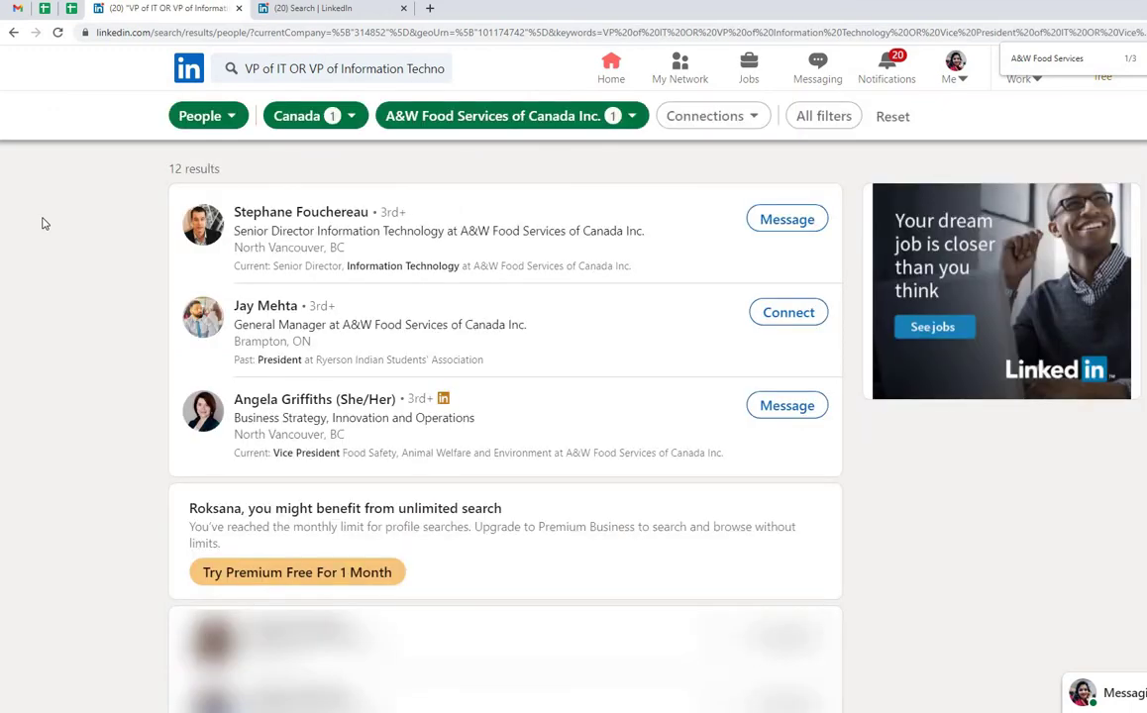
- Copy the "Director of IT OR Director of Information Technology" query from the instructions sheet and select the LinkedIn search keywords for replacement
{"action": "left_click", "coordinate": [70, 8]}
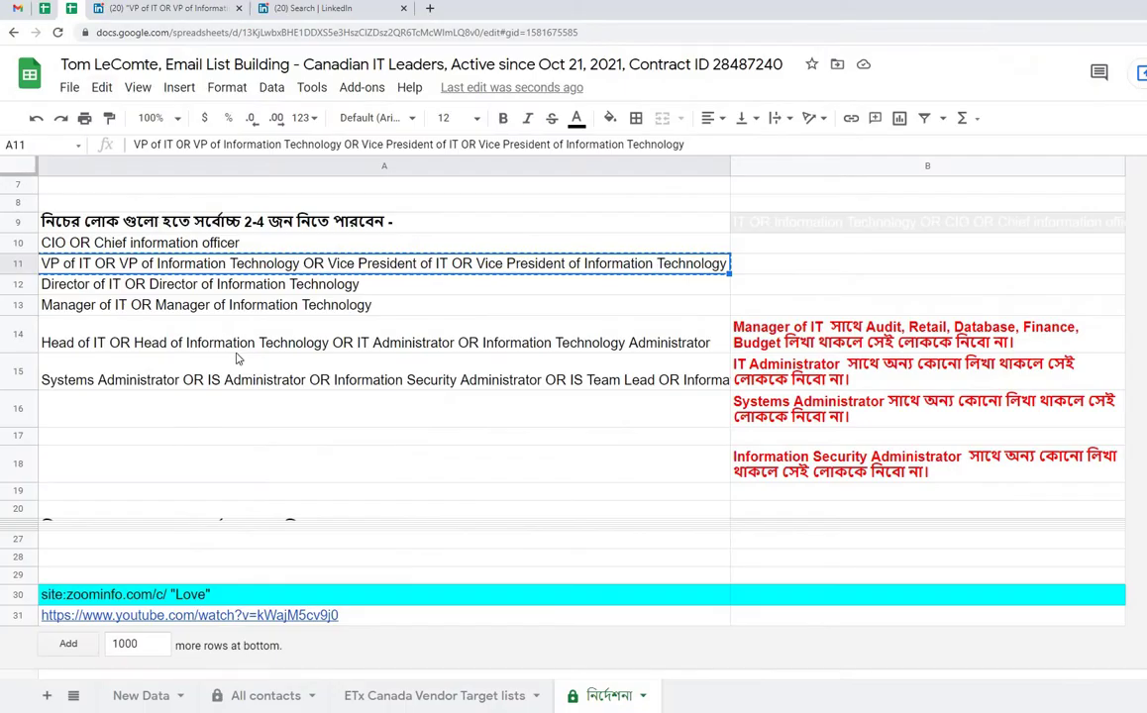
{"action": "left_click", "coordinate": [227, 302]}
{"action": "left_click", "coordinate": [205, 284]}
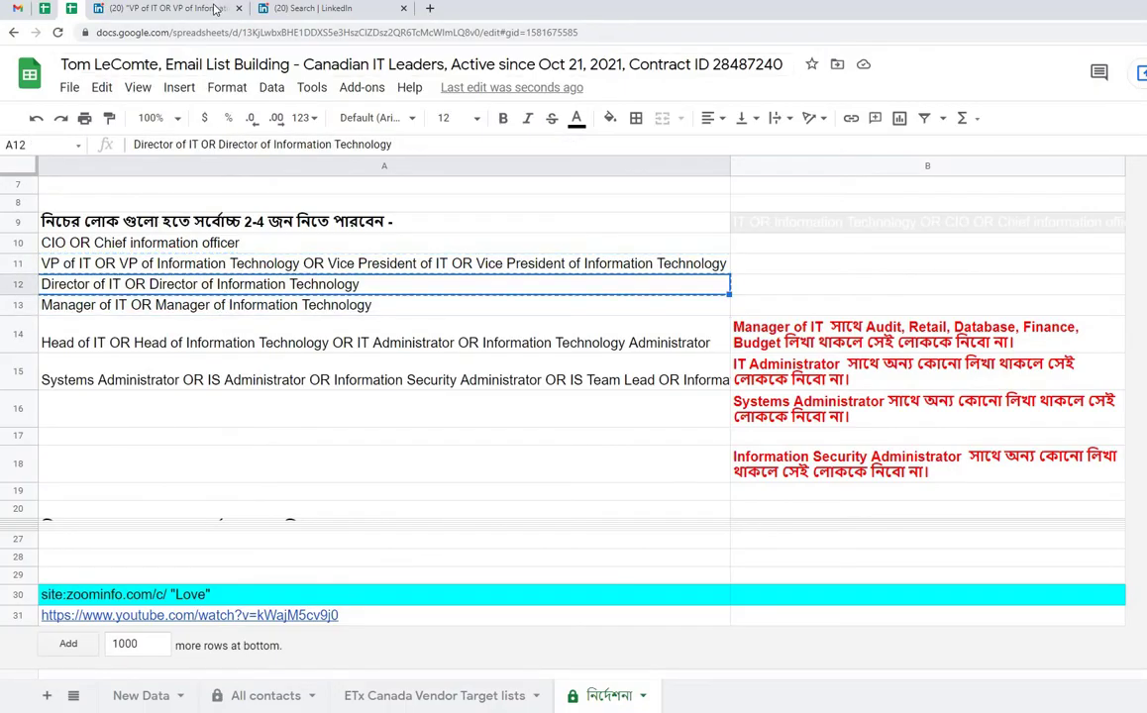
{"action": "left_click", "coordinate": [164, 8]}
{"action": "triple_click", "coordinate": [367, 68]}
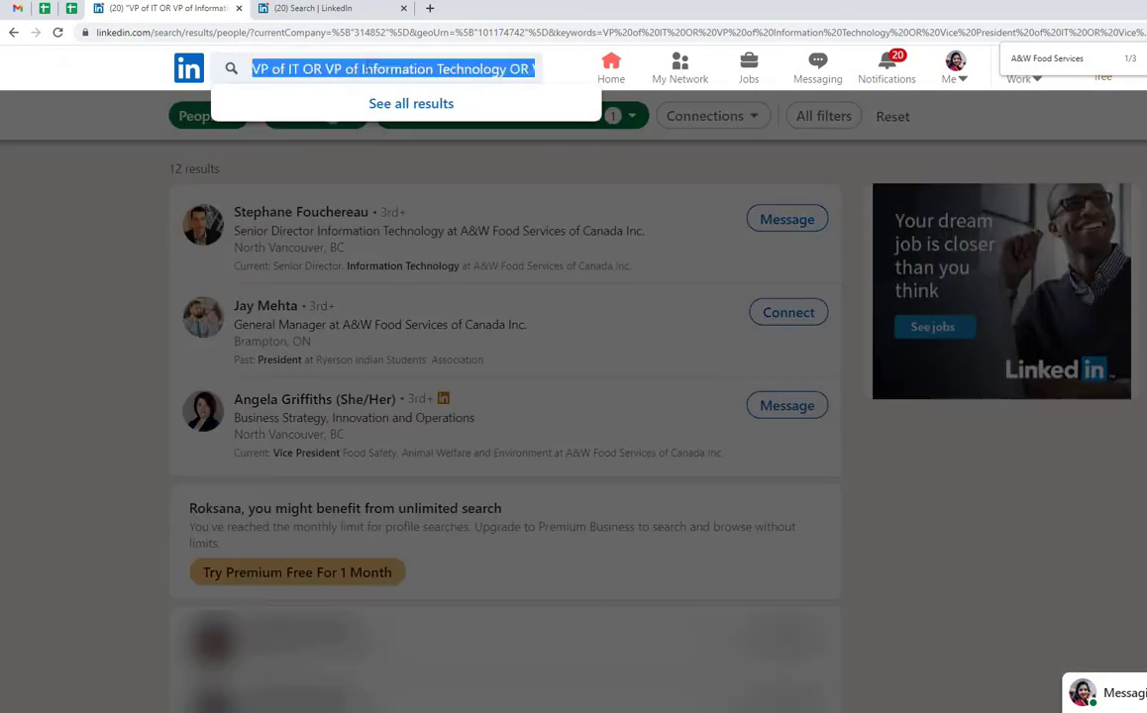
- Search the A&W Food Services people for "Director of IT OR Director of Information Technology", both as search keywords and as the title filter
{"action": "key", "text": "ctrl+v"}
{"action": "key", "text": "Return"}
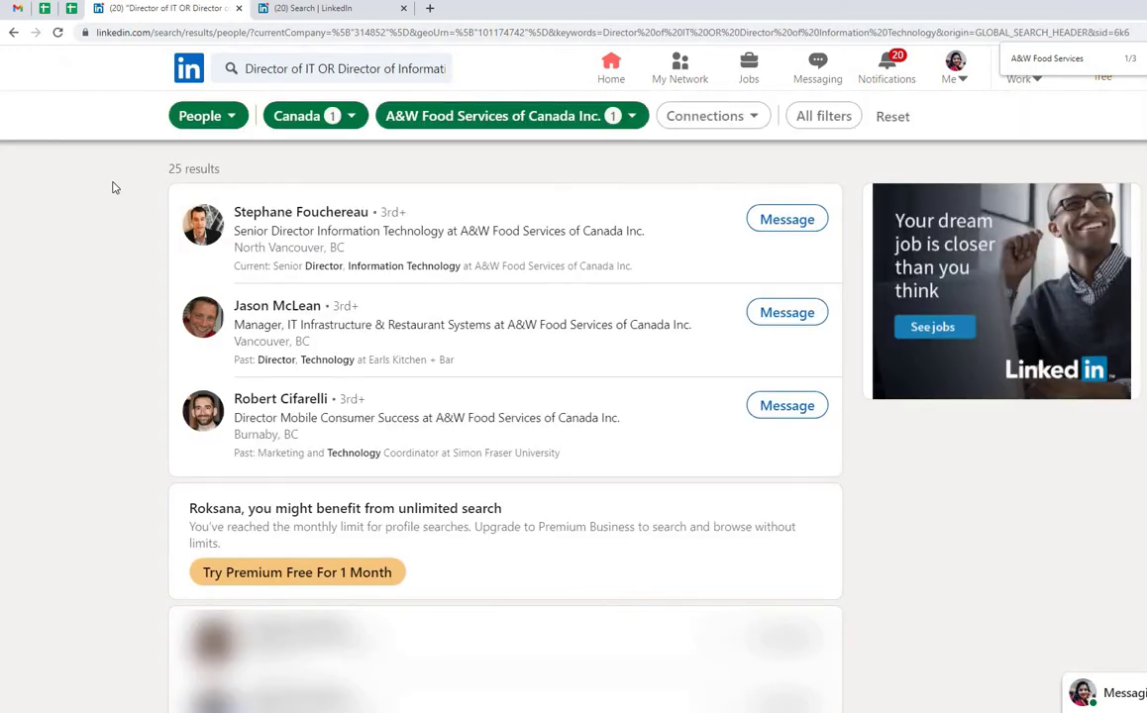
{"action": "left_click", "coordinate": [302, 9]}
{"action": "left_click", "coordinate": [688, 117]}
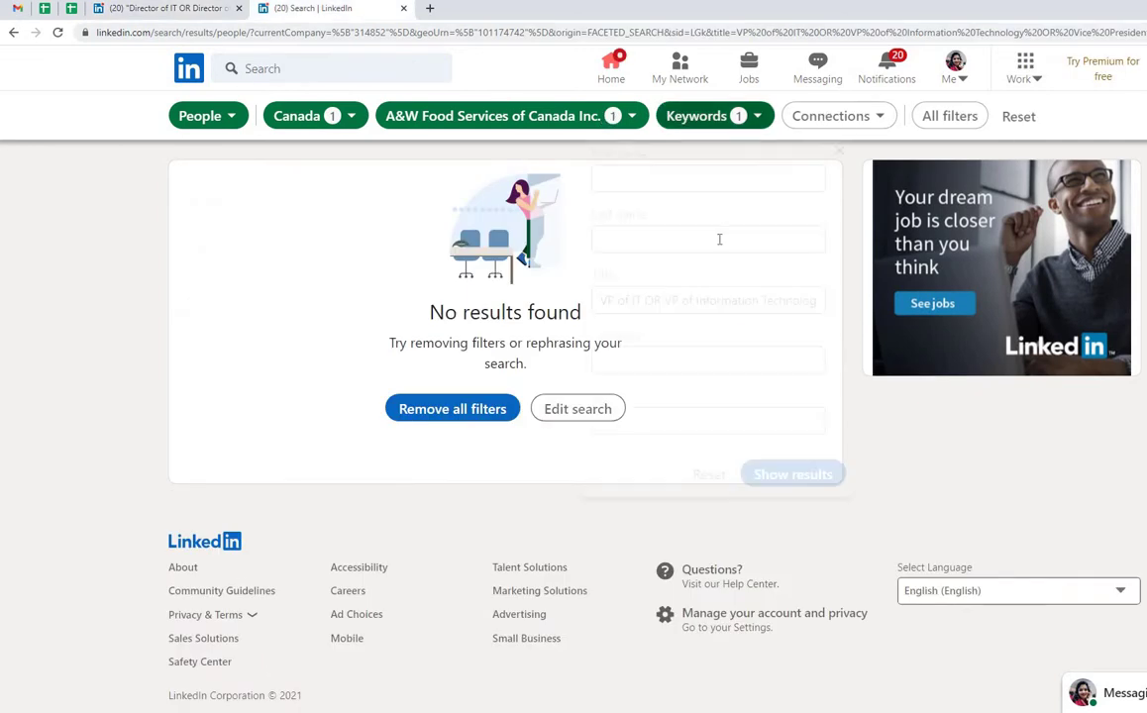
{"action": "key", "text": "ctrl+a"}
{"action": "key", "text": "ctrl+v"}
{"action": "left_click", "coordinate": [789, 474]}
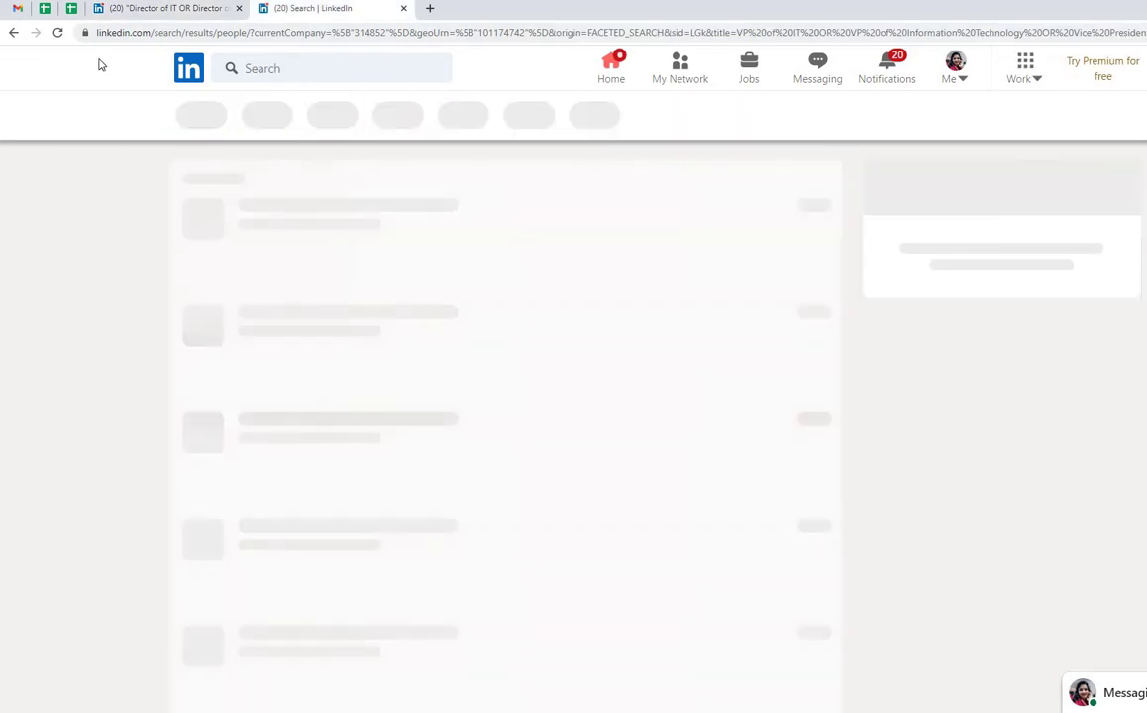
- In the Google Sheets instructions sheet, copy the search phrase "Manager of IT OR Manager of Information Technology" from A13
{"action": "left_click", "coordinate": [71, 9]}
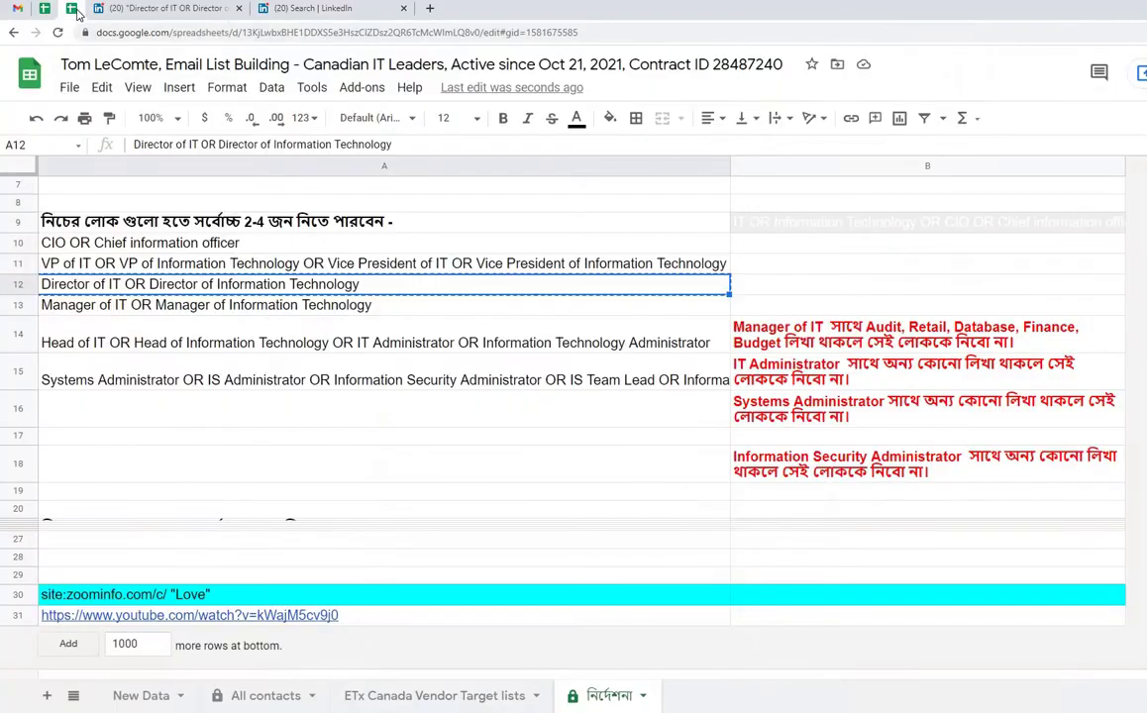
{"action": "left_click", "coordinate": [230, 695]}
{"action": "left_click", "coordinate": [165, 700]}
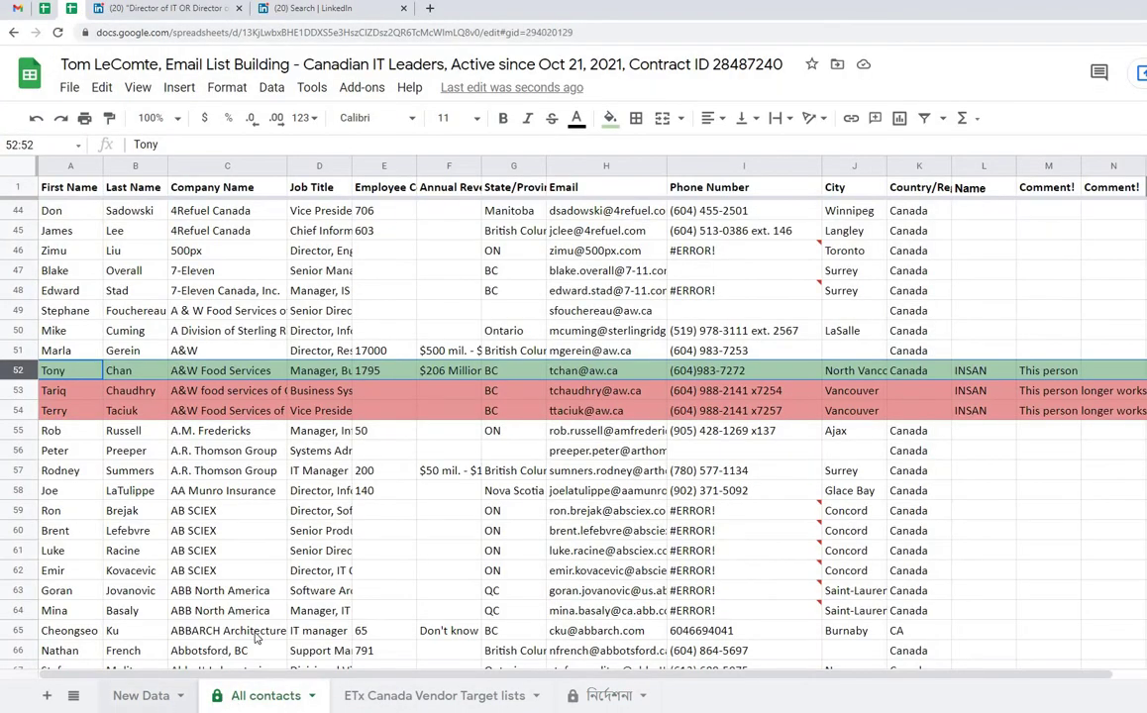
{"action": "left_click", "coordinate": [433, 695]}
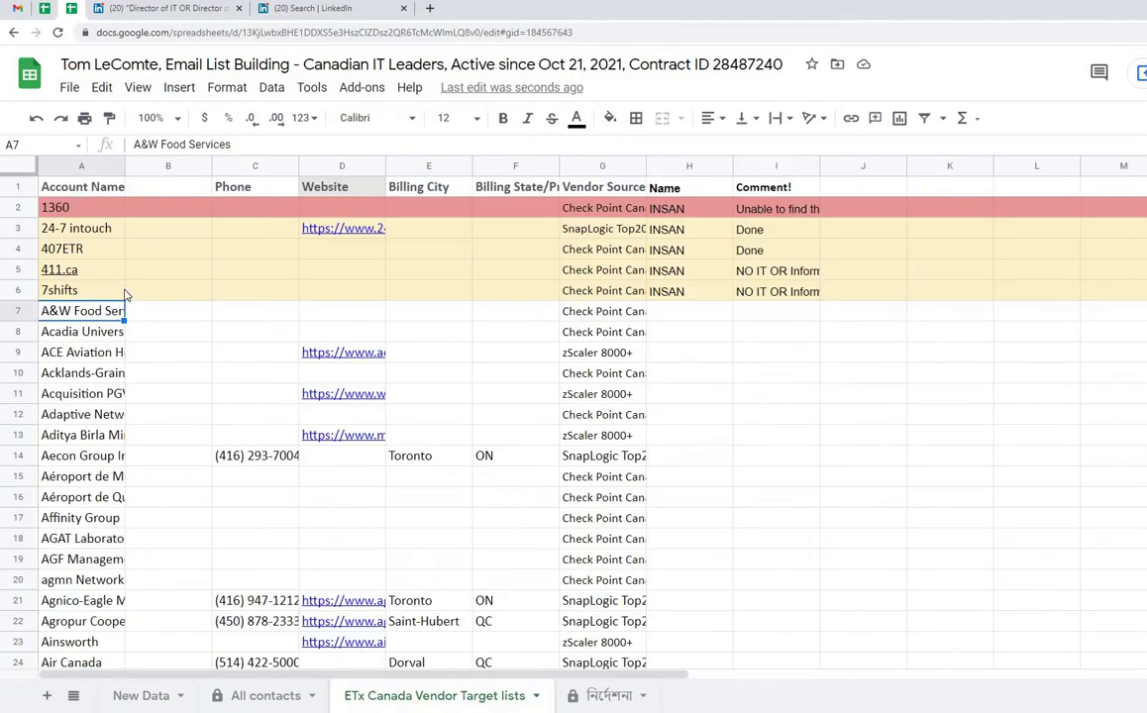
{"action": "key", "text": "ctrl+shift+Page_Down"}
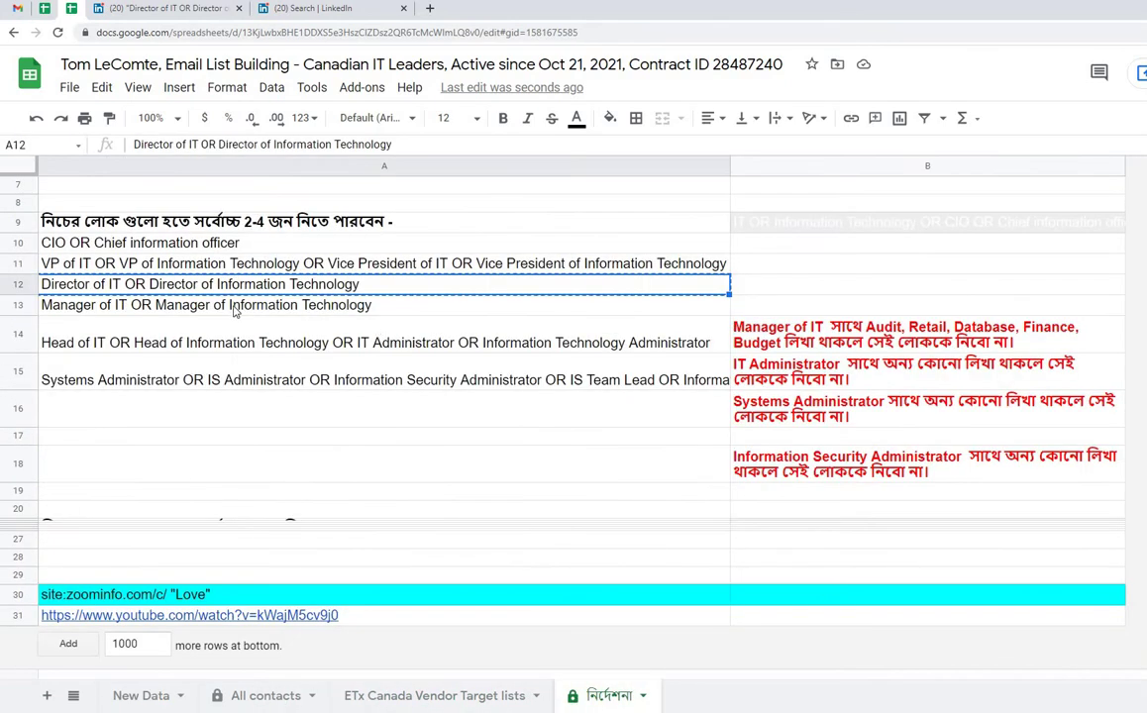
{"action": "left_click", "coordinate": [196, 313]}
- Filter the LinkedIn people search by the title "Manager of IT OR Manager of Information Technology" and show the results
{"action": "left_click", "coordinate": [297, 12]}
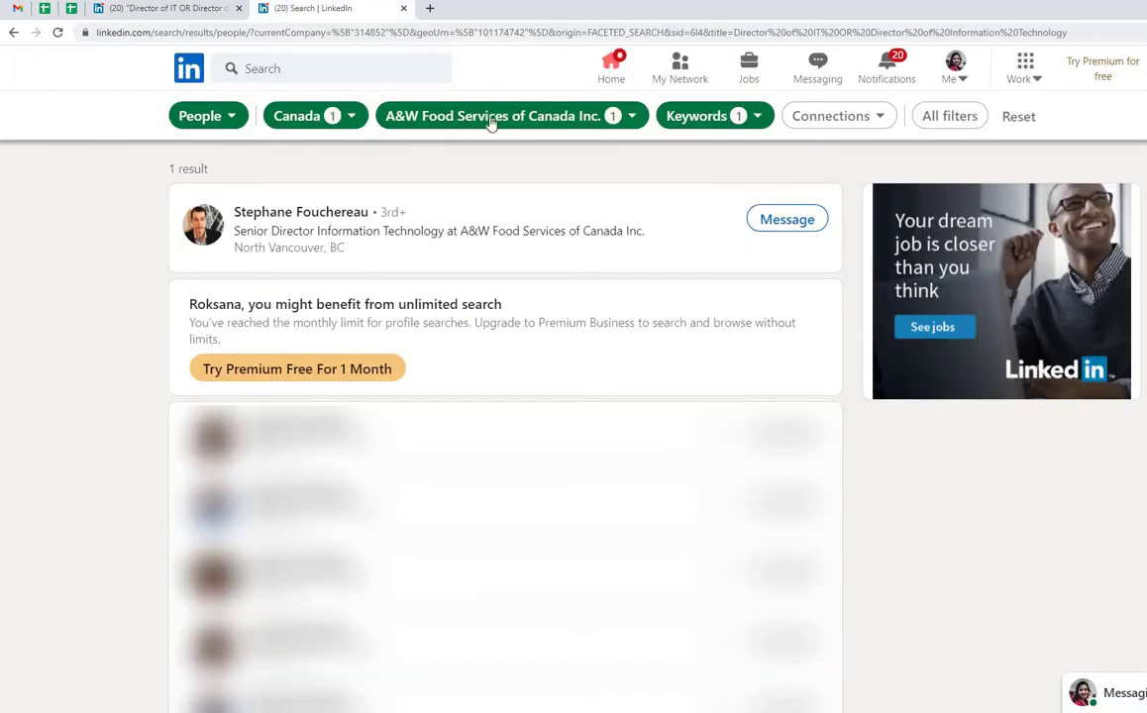
{"action": "left_click", "coordinate": [701, 121]}
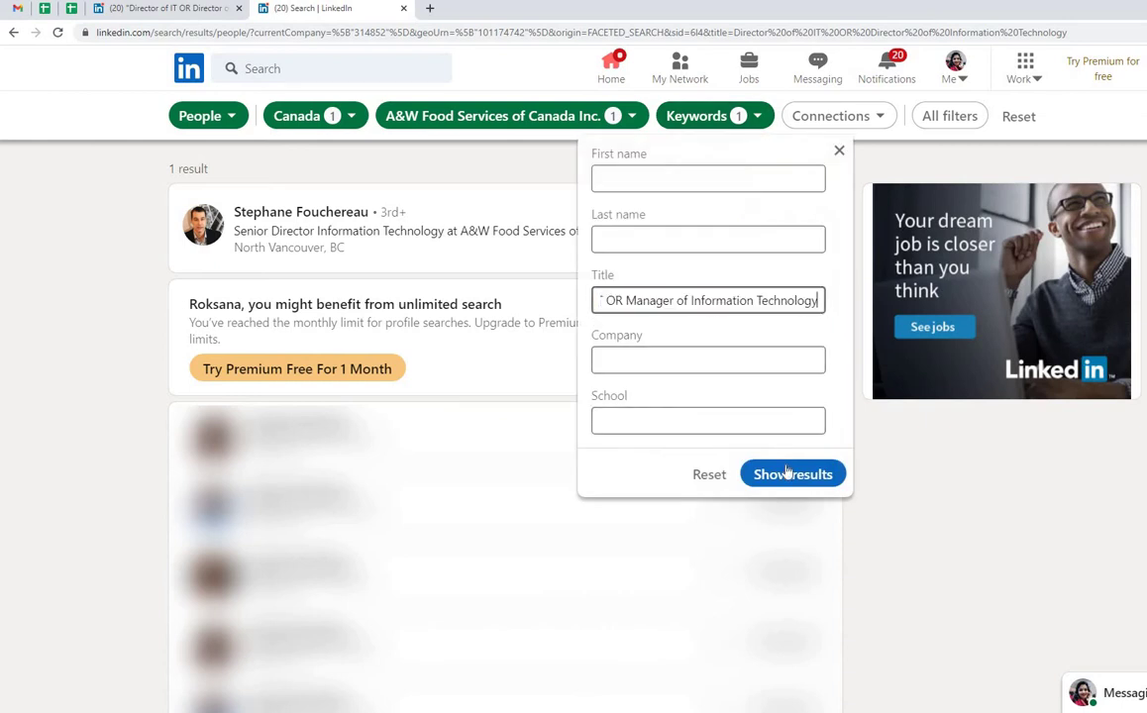
{"action": "left_click", "coordinate": [788, 476]}
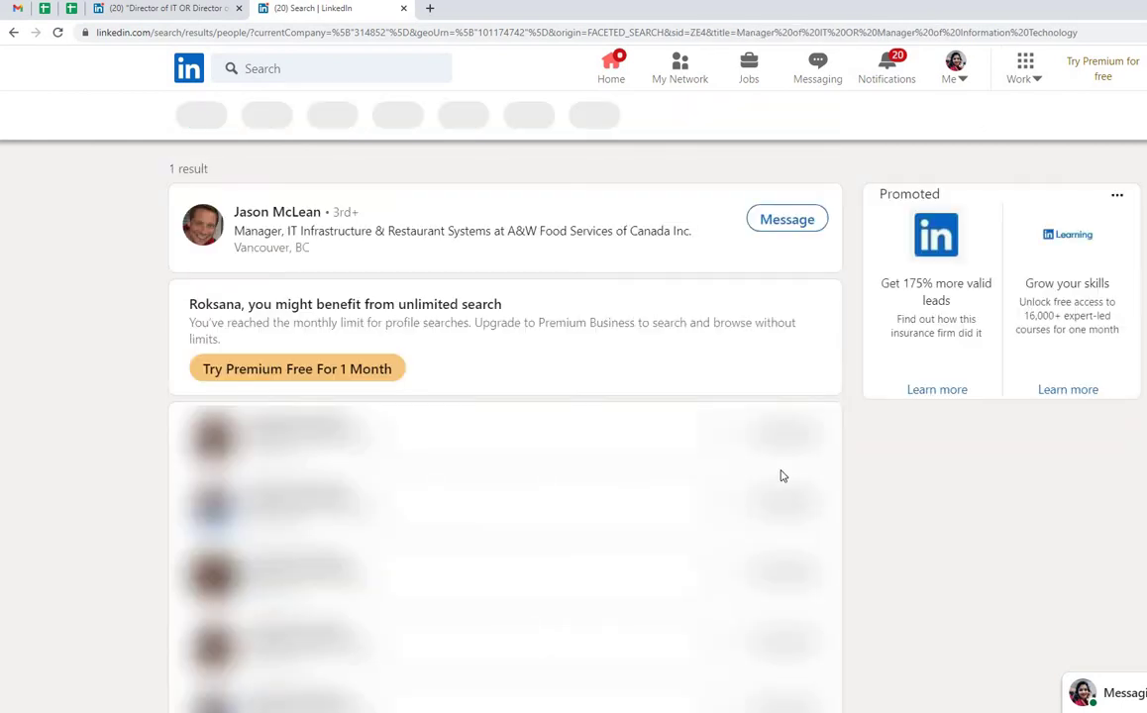
- Open the resulting IT infrastructure manager's profile separately and copy its base web address without the tracking parameters
{"action": "right_click", "coordinate": [270, 214]}
{"action": "left_click", "coordinate": [297, 219]}
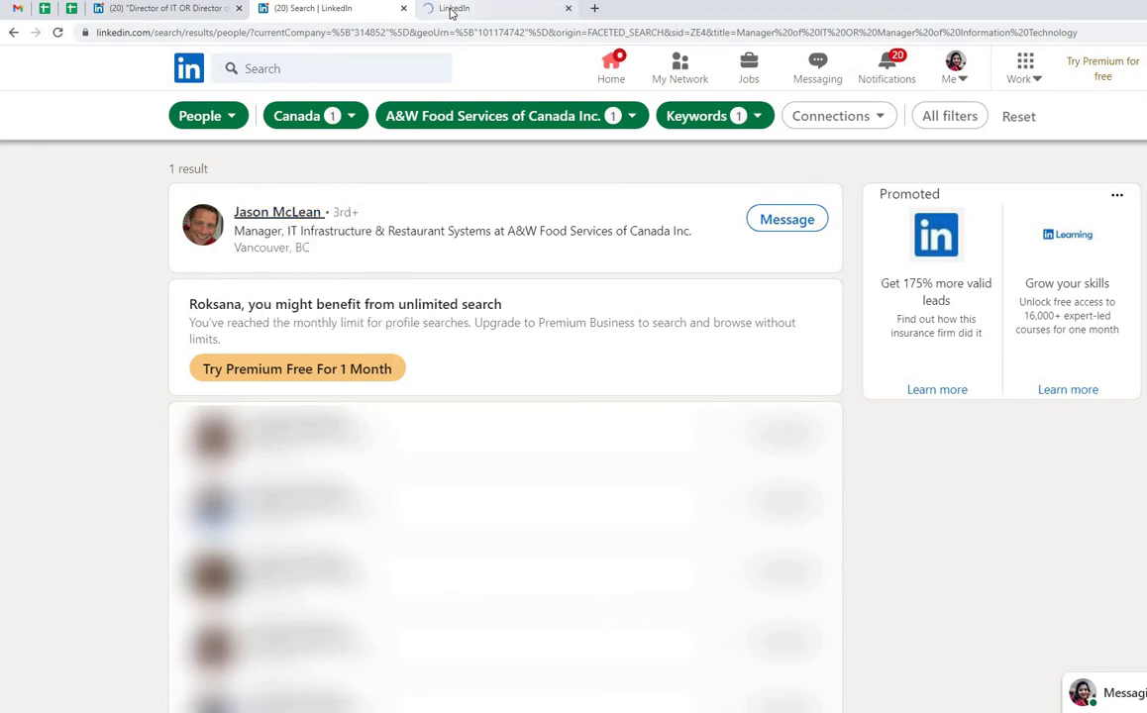
{"action": "left_click", "coordinate": [464, 8]}
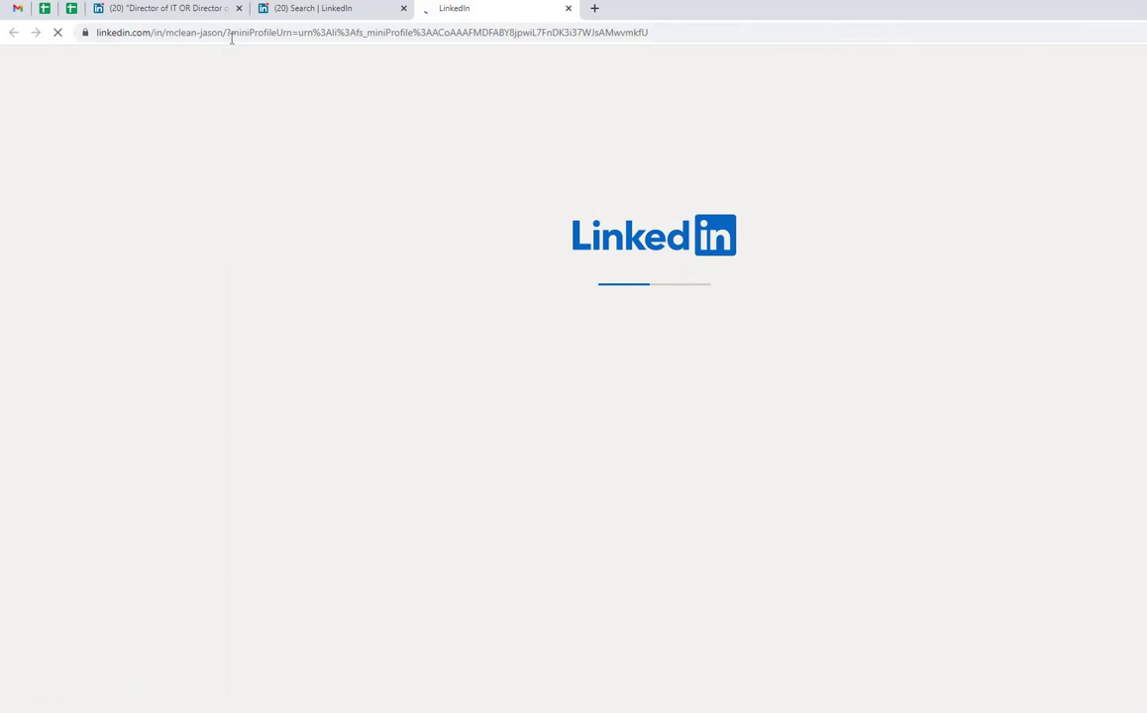
{"action": "left_click_drag", "start_coordinate": [231, 34], "coordinate": [107, 25]}
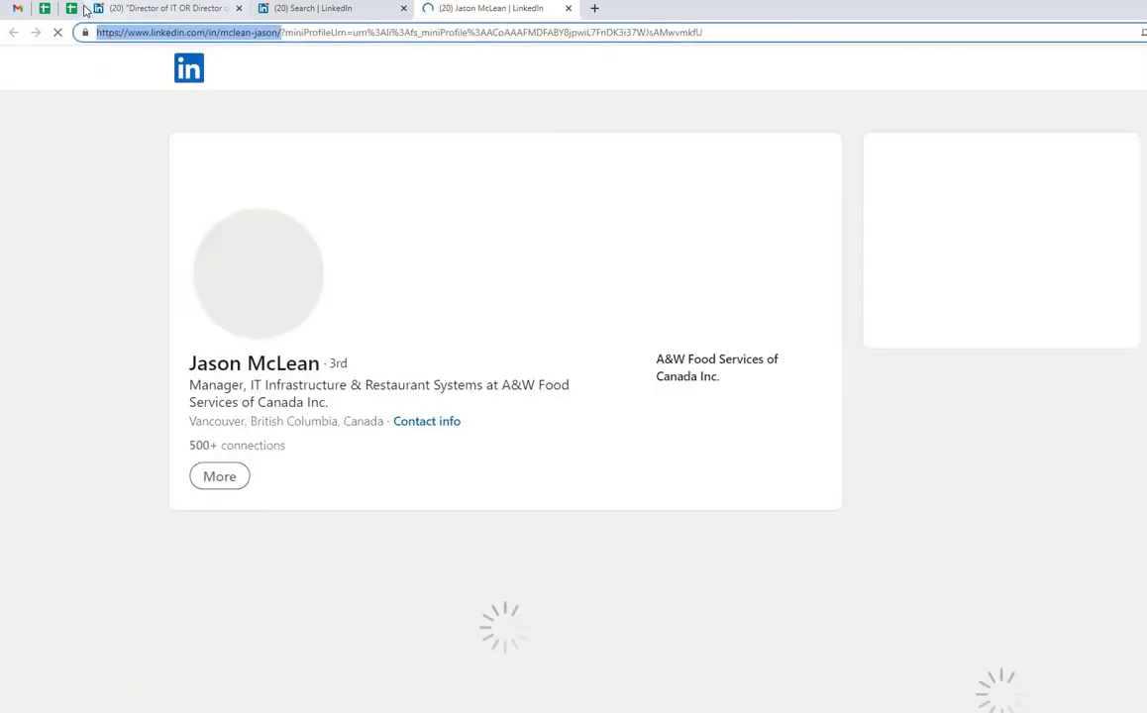
- Paste the copied LinkedIn profile address into N19 of the New Data sheet in Google Sheets
{"action": "left_click", "coordinate": [72, 8]}
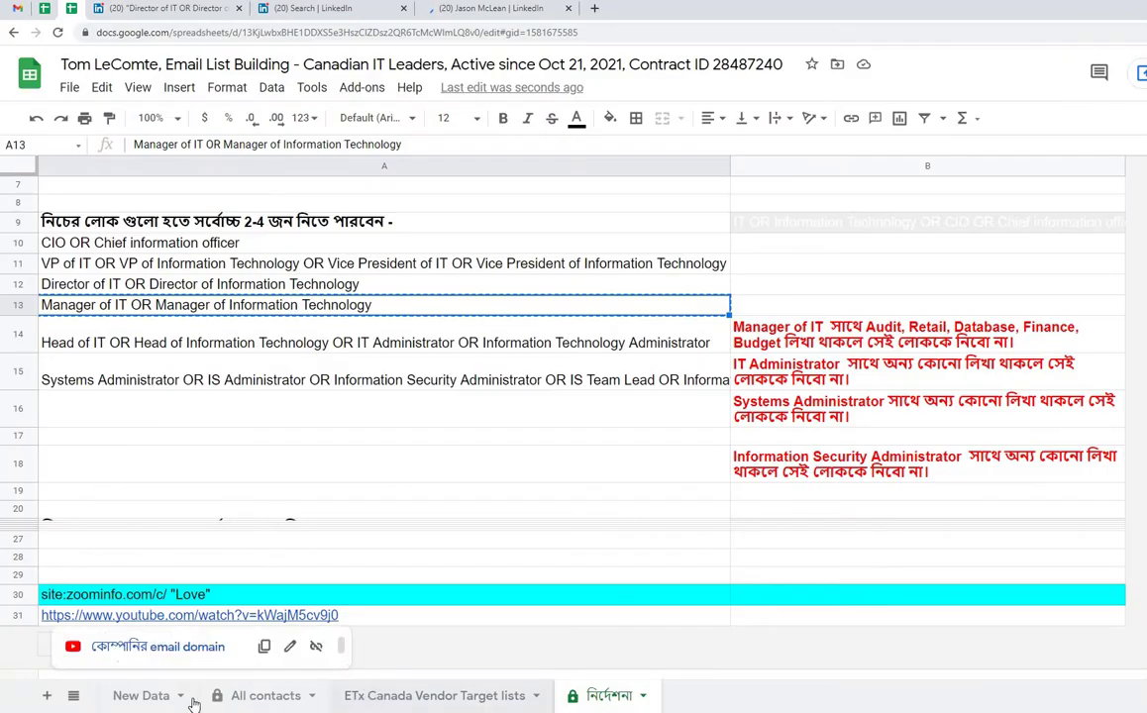
{"action": "left_click", "coordinate": [141, 695]}
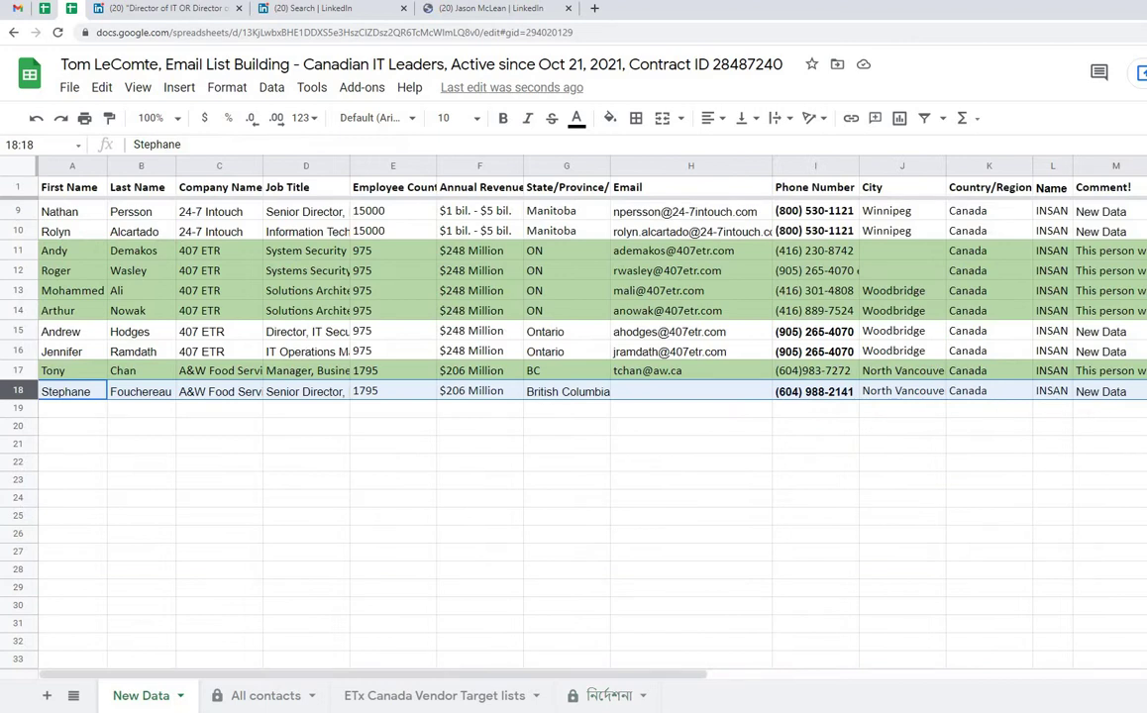
{"action": "key", "text": "ctrl+End"}
{"action": "key", "text": "ctrl+v"}
{"action": "left_click", "coordinate": [1116, 392]}
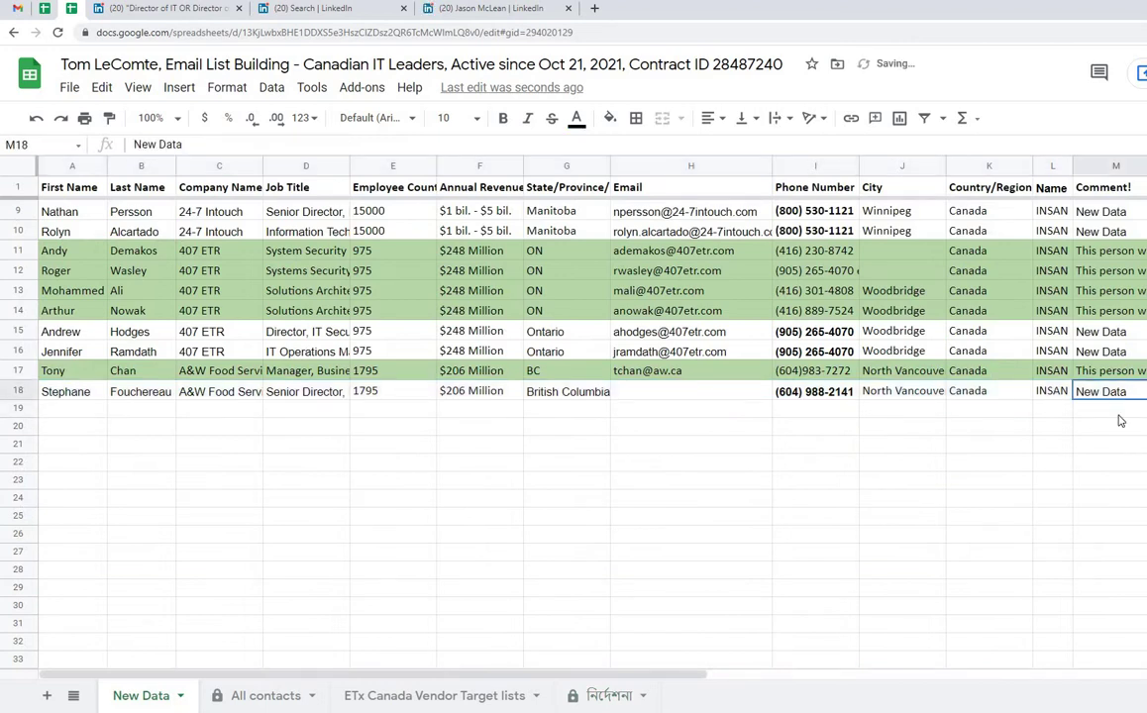
{"action": "key", "text": "ctrl+End"}
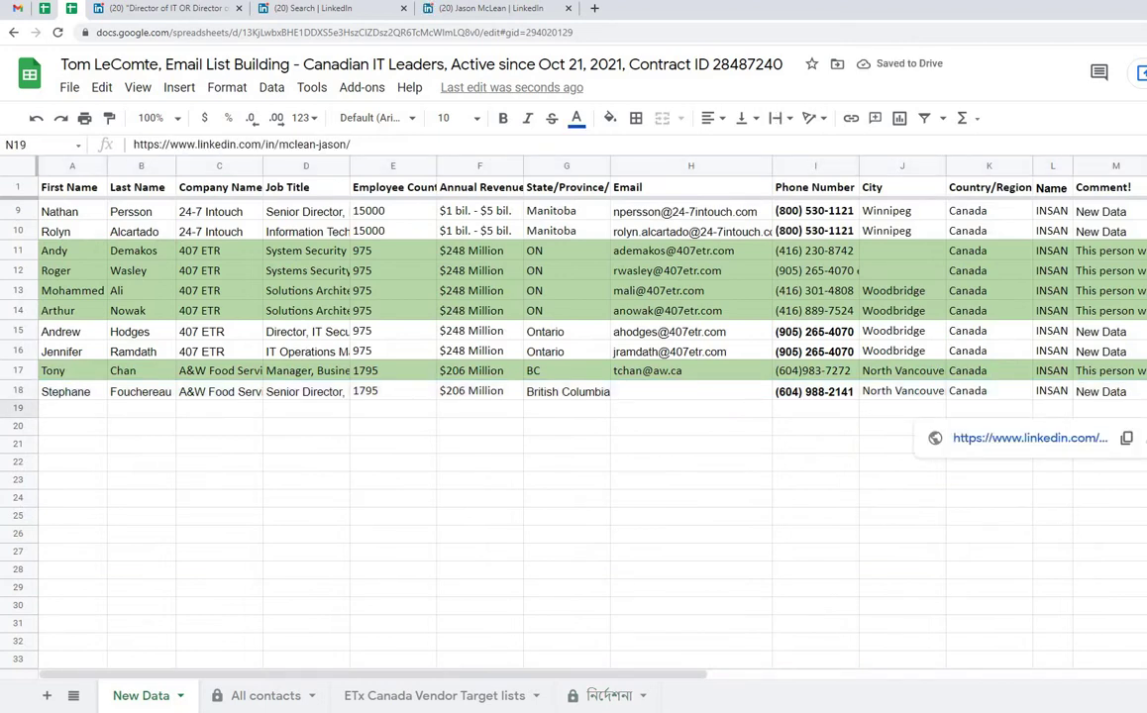
- Copy the "New Data" comment and the Name column entry from row 18 into row 19
{"action": "left_click", "coordinate": [1116, 393]}
{"action": "left_click_drag", "start_coordinate": [1108, 393], "coordinate": [1099, 409]}
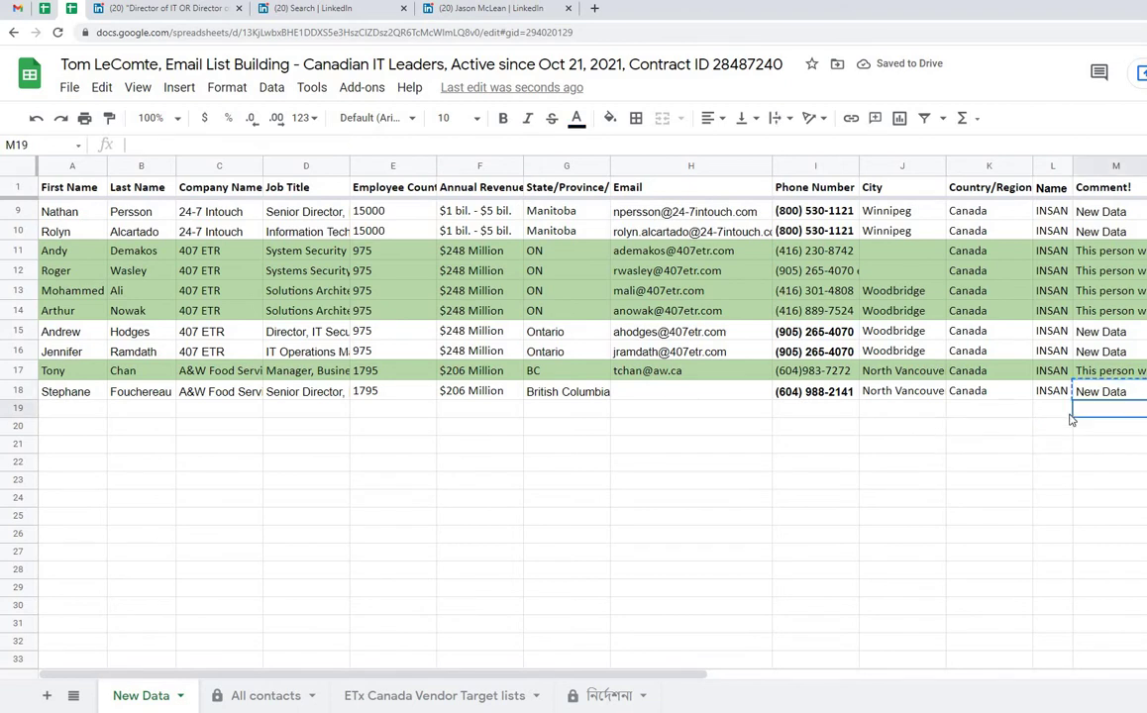
{"action": "key", "text": "ctrl+d"}
{"action": "left_click", "coordinate": [1052, 396]}
{"action": "key", "text": "ctrl+c"}
{"action": "left_click", "coordinate": [1053, 414]}
{"action": "key", "text": "ctrl+v"}
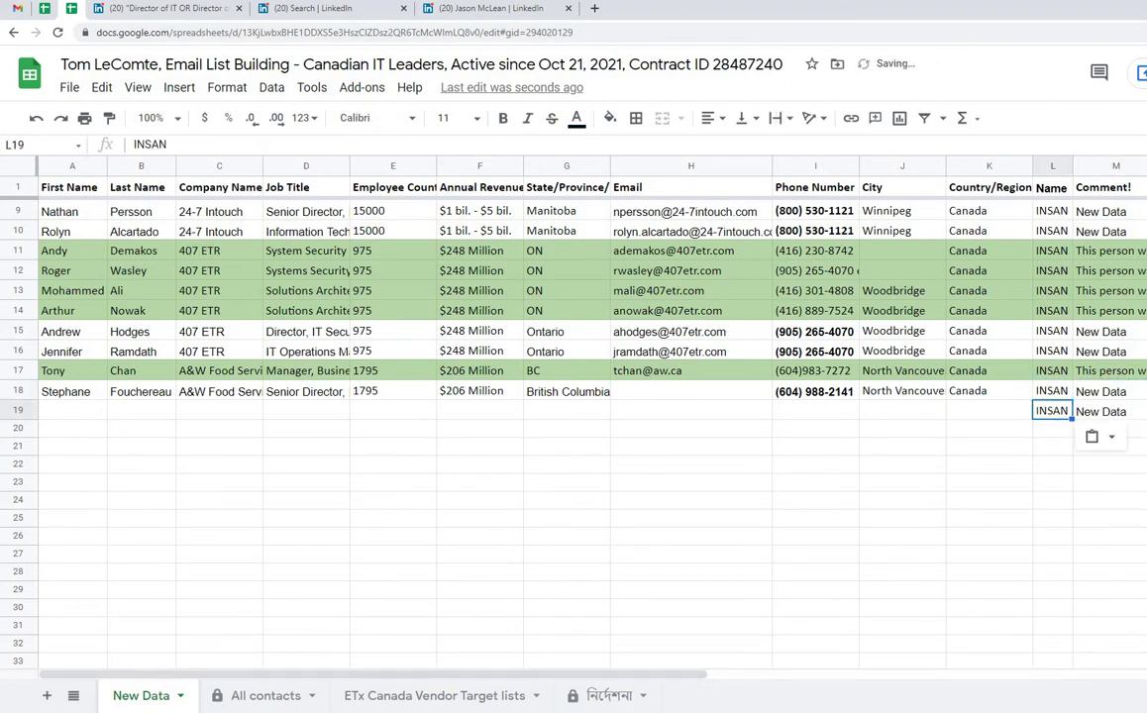
- Check the current A&W job's location on the LinkedIn profile, and copy the phone number, city and country from row 18 into row 19
{"action": "left_click", "coordinate": [491, 8]}
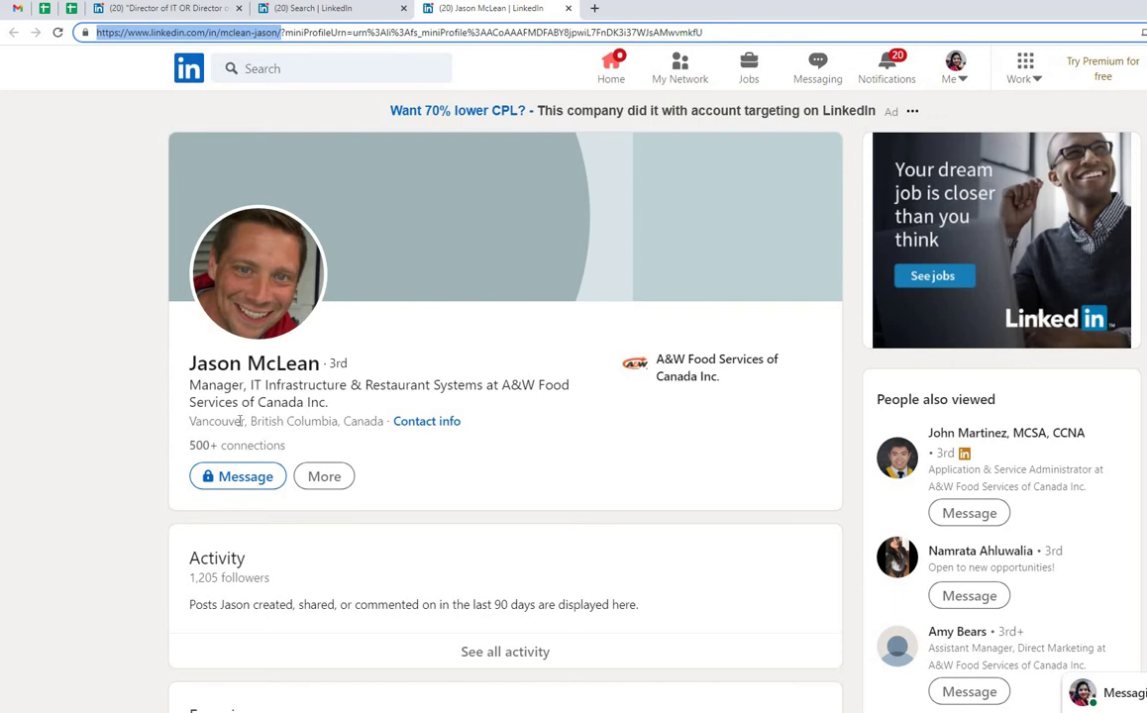
{"action": "left_click_drag", "start_coordinate": [189, 421], "coordinate": [347, 421]}
{"action": "scroll", "coordinate": [358, 378], "scroll_direction": "down", "scroll_amount": 3}
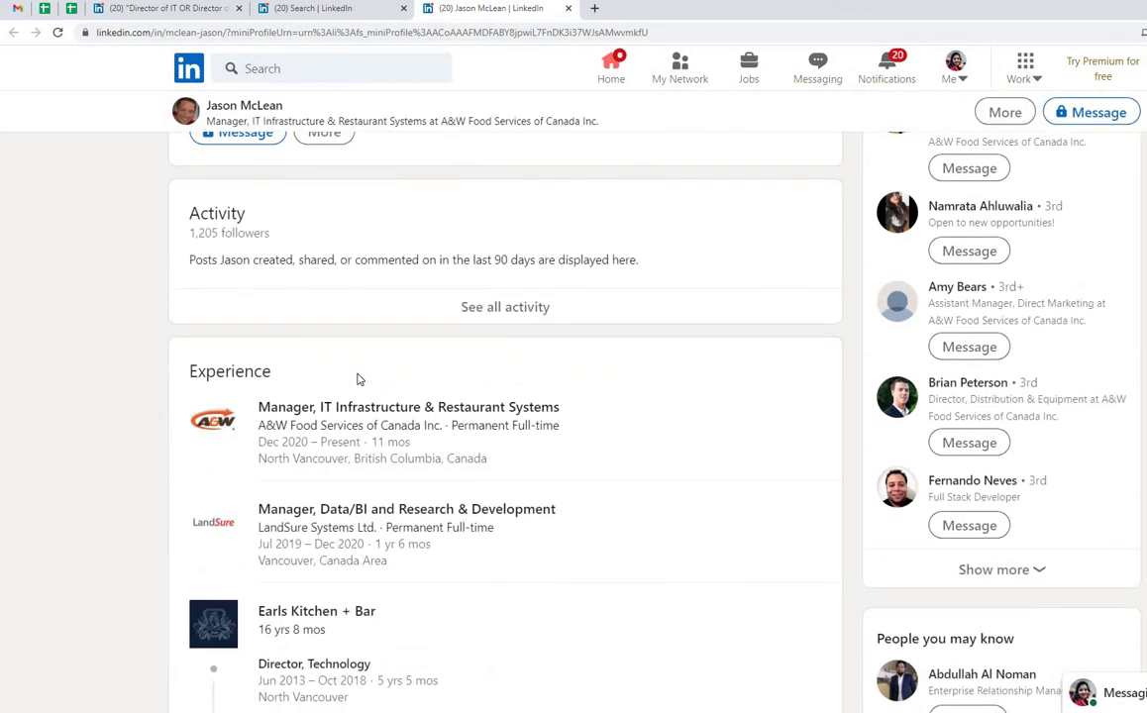
{"action": "scroll", "coordinate": [358, 378], "scroll_direction": "up", "scroll_amount": 3}
{"action": "scroll", "coordinate": [289, 515], "scroll_direction": "down", "scroll_amount": 3}
{"action": "triple_click", "coordinate": [345, 462]}
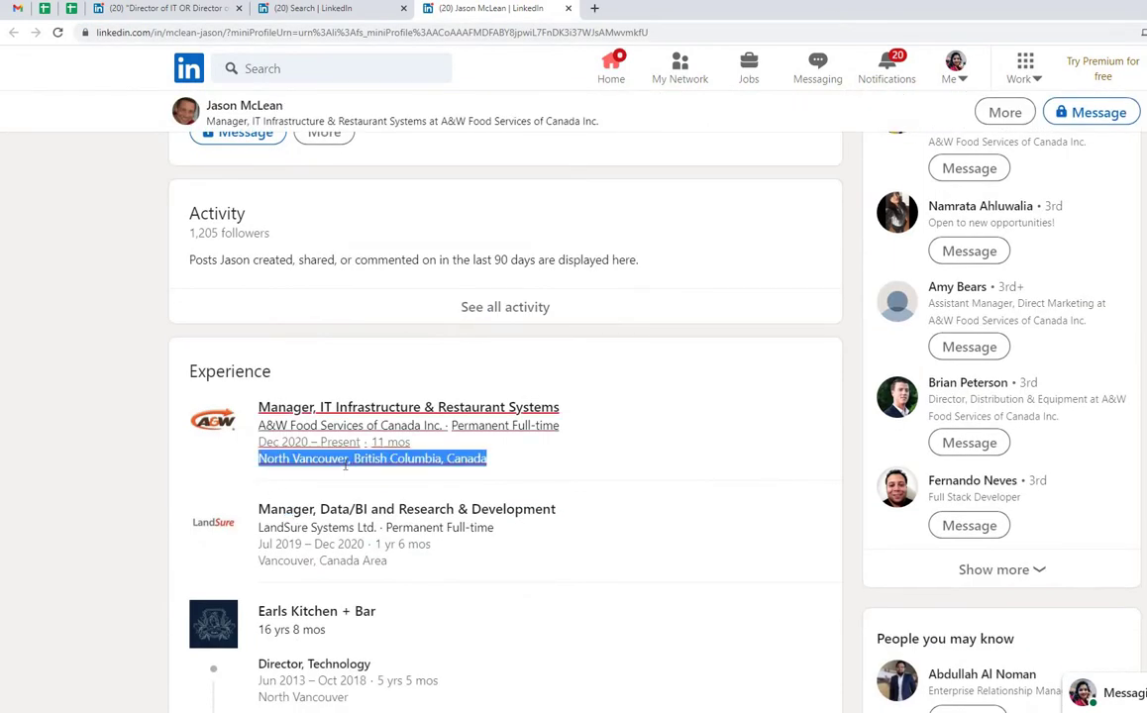
{"action": "left_click", "coordinate": [71, 8]}
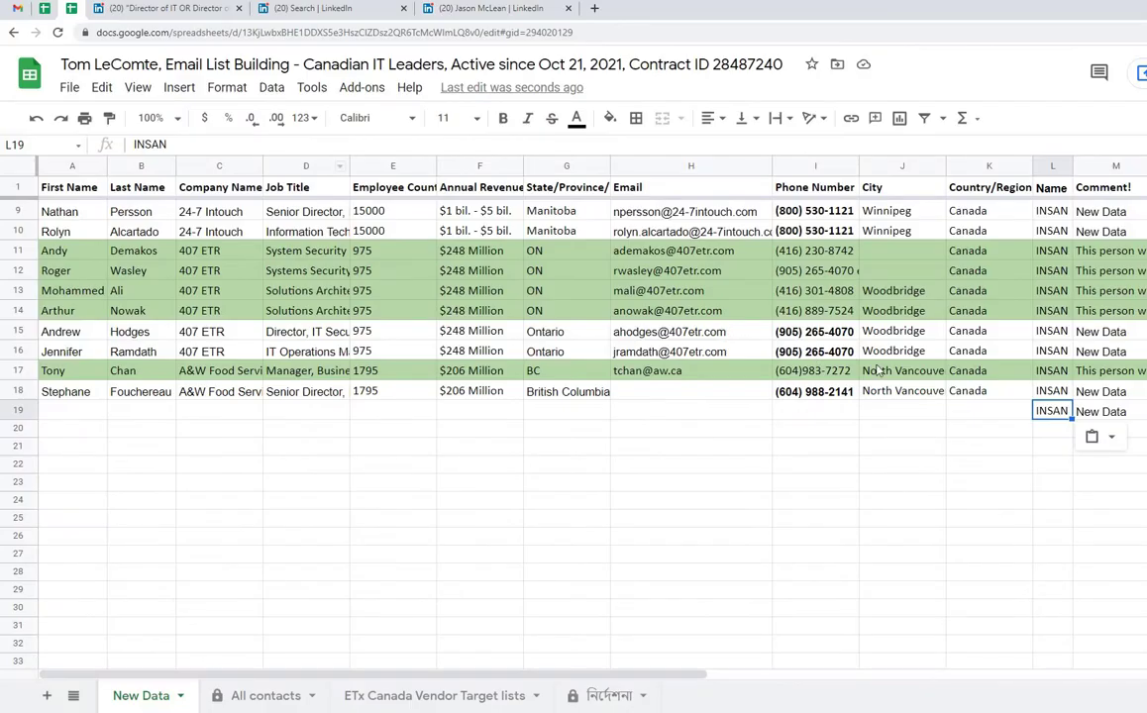
{"action": "left_click_drag", "start_coordinate": [814, 392], "coordinate": [976, 394]}
{"action": "key", "text": "ctrl+c"}
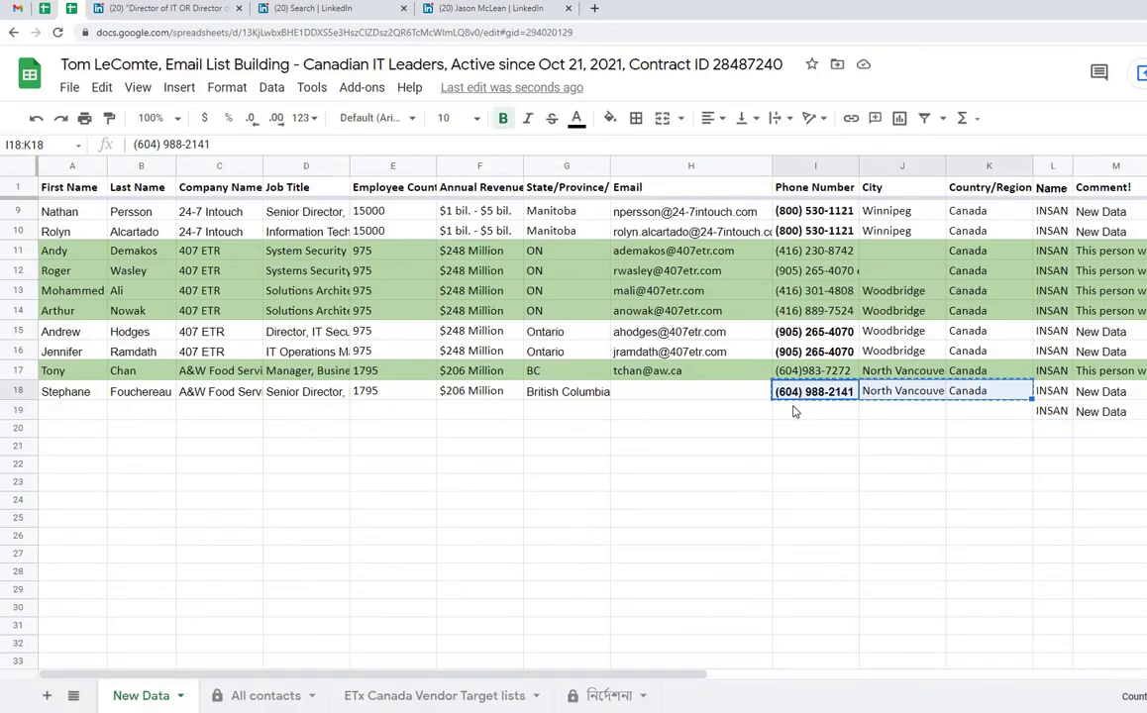
{"action": "left_click", "coordinate": [794, 409]}
{"action": "key", "text": "ctrl+v"}
- Copy the employee count, annual revenue and state/province from row 18 into row 19
{"action": "left_click_drag", "start_coordinate": [596, 397], "coordinate": [384, 396]}
{"action": "key", "text": "ctrl+c"}
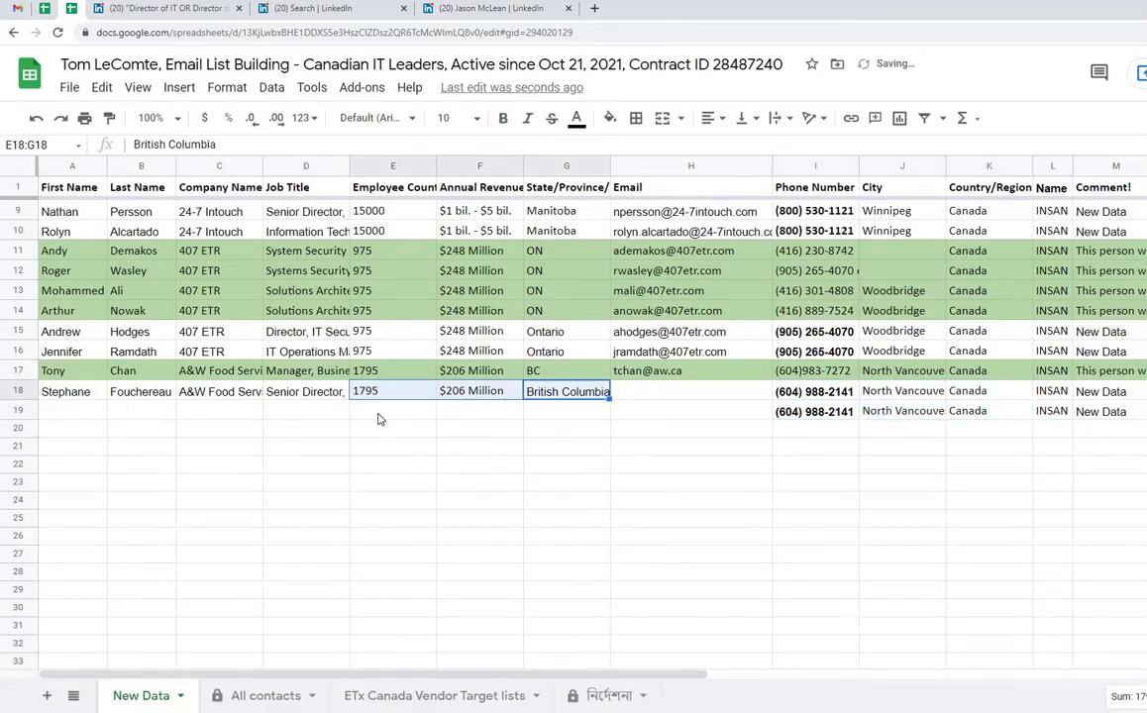
{"action": "left_click", "coordinate": [380, 412]}
{"action": "key", "text": "ctrl+v"}
- Enter the profile's job title "Manager, IT Infrastructure & Restaurant Systems" in D19 and copy the company name from row 18 into C19
{"action": "left_click", "coordinate": [441, 8]}
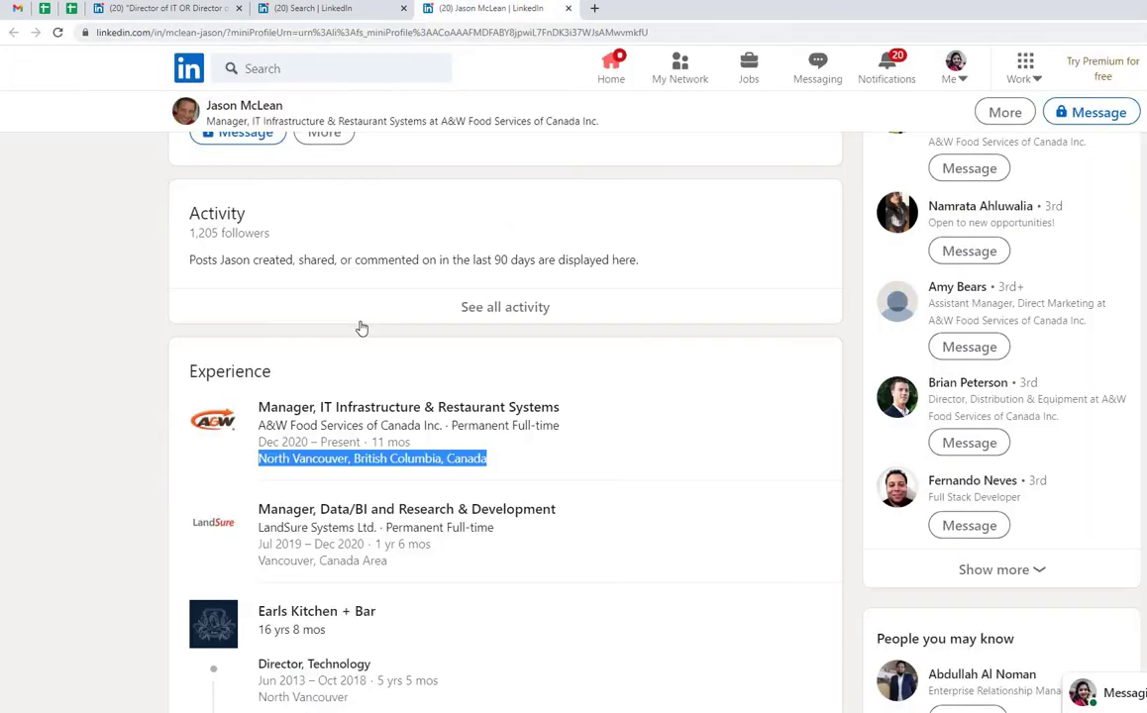
{"action": "triple_click", "coordinate": [340, 391]}
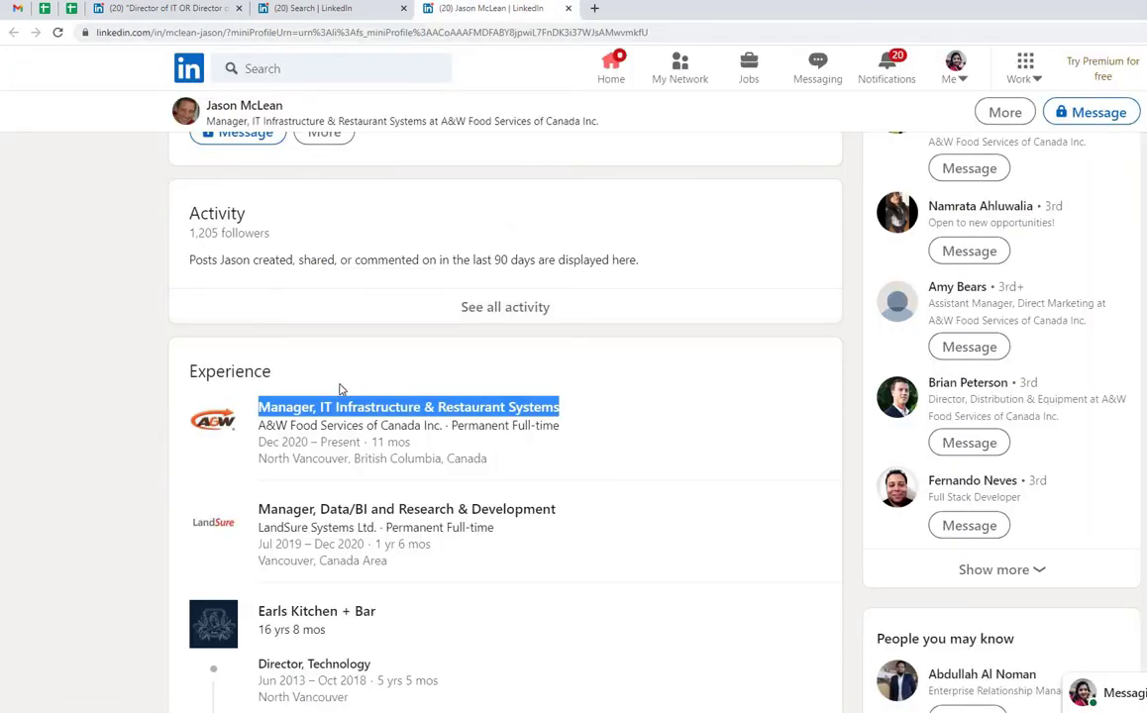
{"action": "key", "text": "ctrl+c"}
{"action": "left_click", "coordinate": [262, 32]}
{"action": "key", "text": "ctrl+v"}
{"action": "left_click", "coordinate": [71, 8]}
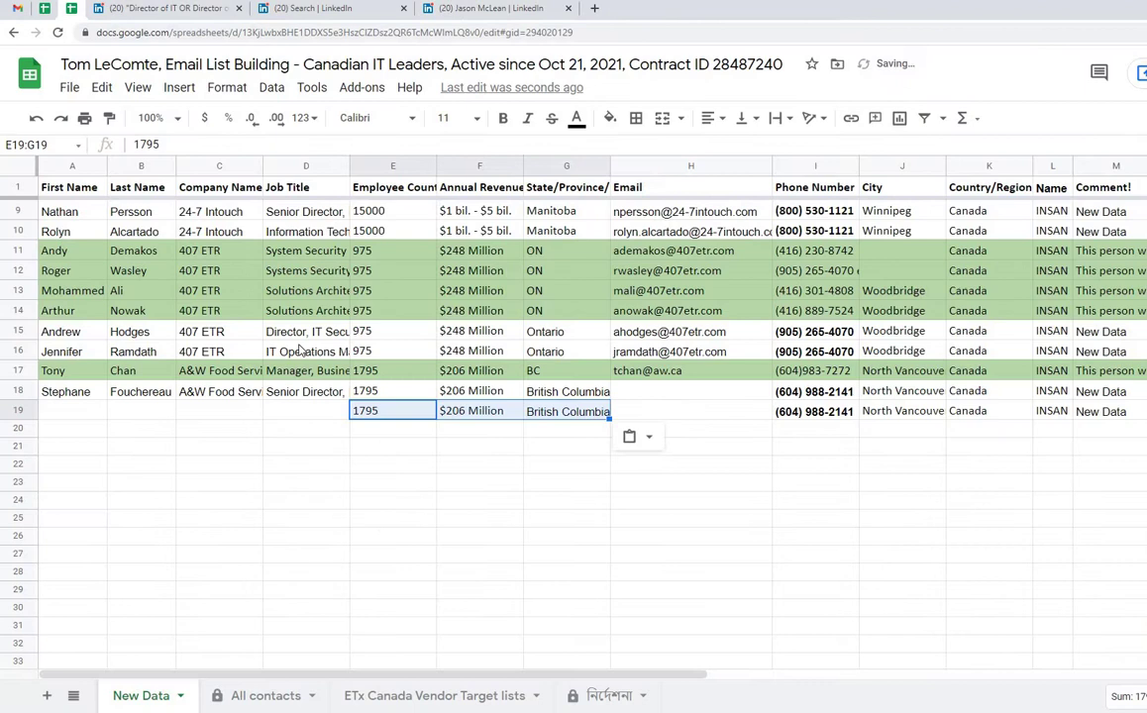
{"action": "left_click", "coordinate": [278, 410]}
{"action": "key", "text": "ctrl+v"}
{"action": "left_click", "coordinate": [233, 410]}
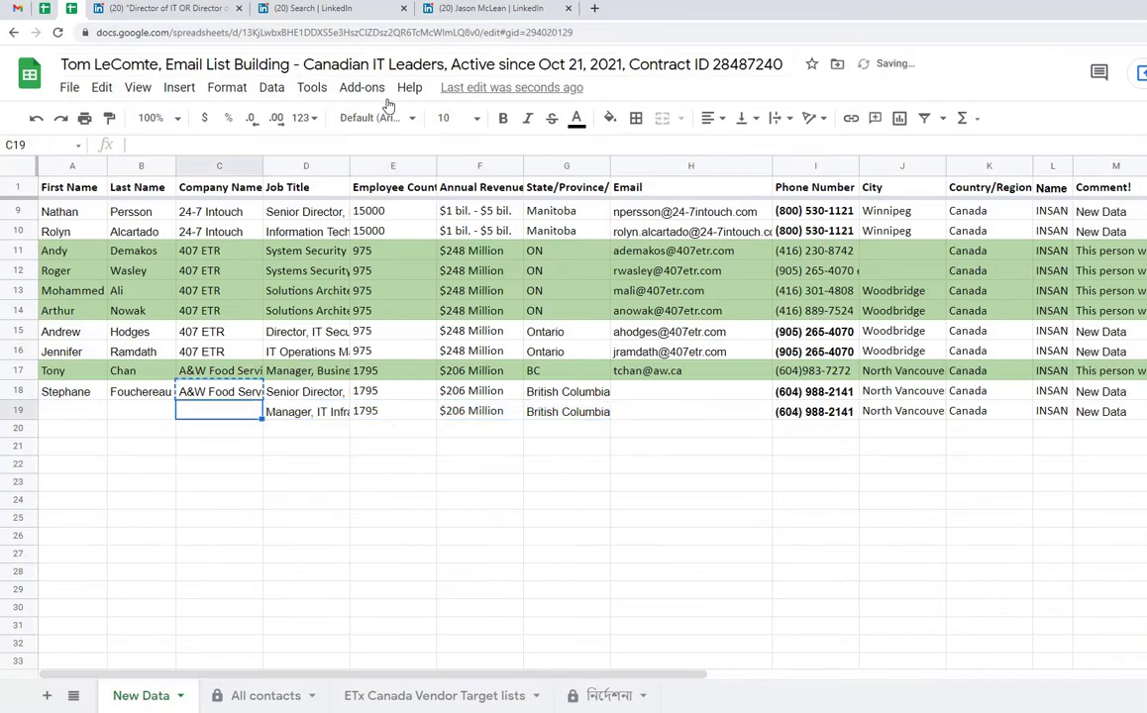
{"action": "key", "text": "ctrl+d"}
- Copy the contact's full name from the LinkedIn profile and enter only the last name in B19 of the New Data sheet
{"action": "left_click", "coordinate": [456, 8]}
{"action": "scroll", "coordinate": [361, 364], "scroll_direction": "up", "scroll_amount": 4}
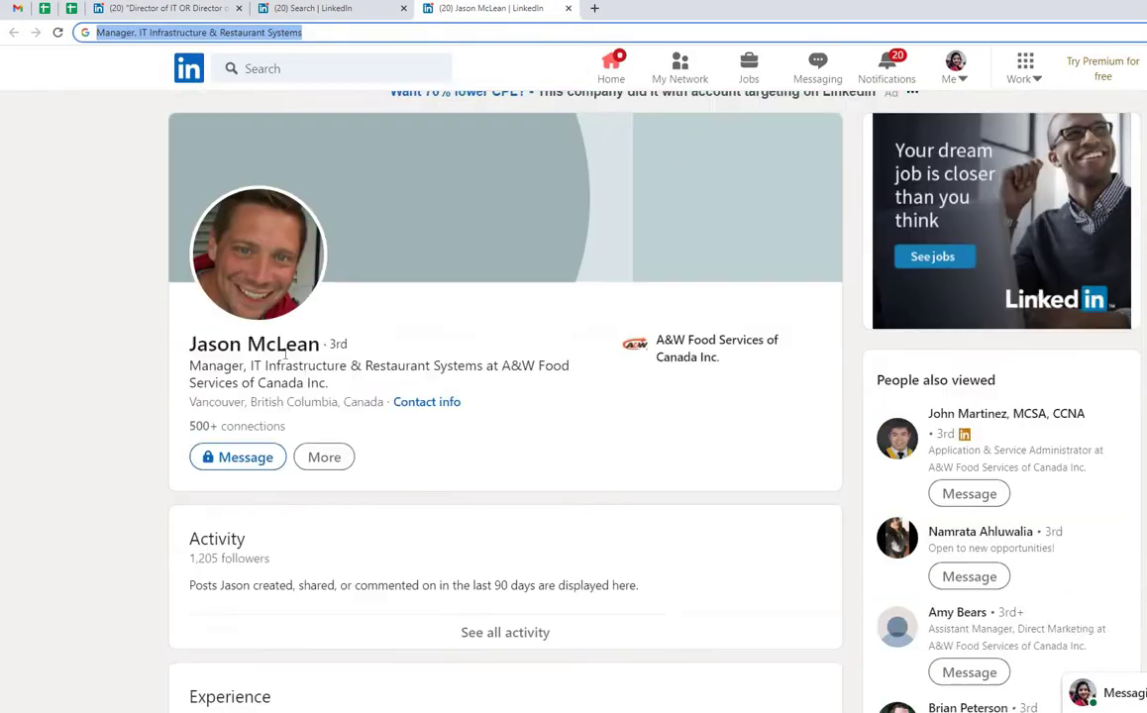
{"action": "left_click_drag", "start_coordinate": [326, 363], "coordinate": [226, 245]}
{"action": "key", "text": "ctrl+c"}
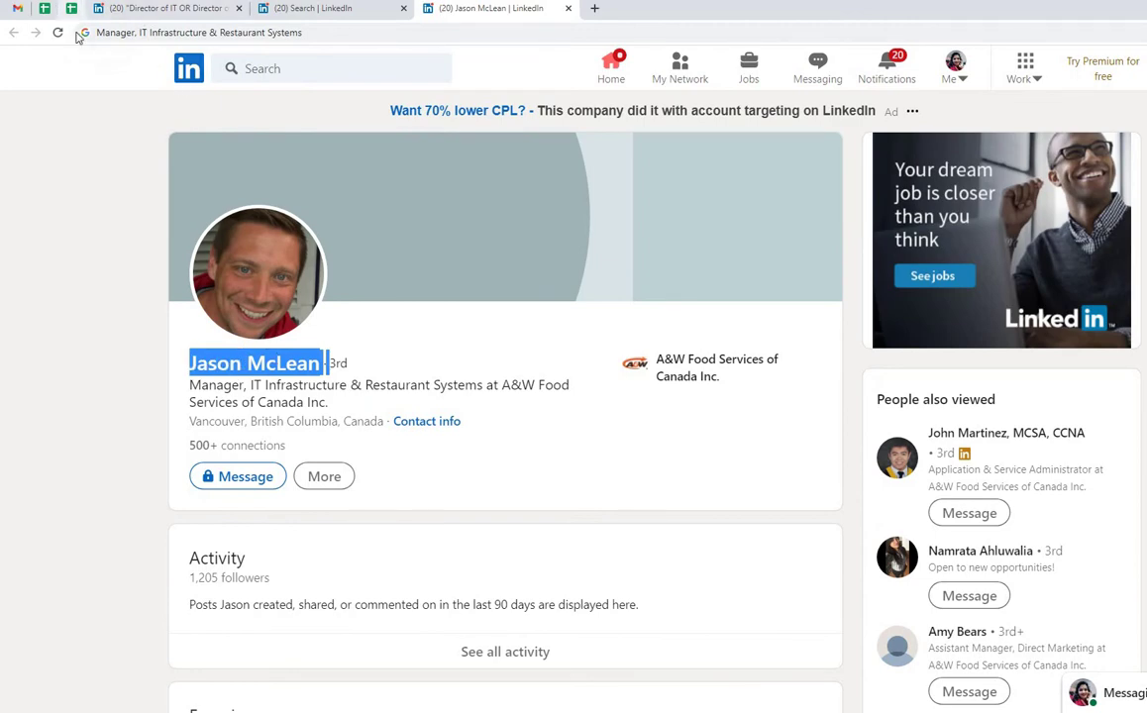
{"action": "left_click", "coordinate": [71, 8]}
{"action": "left_click", "coordinate": [146, 33]}
{"action": "key", "text": "ctrl+v"}
{"action": "double_click", "coordinate": [145, 32]}
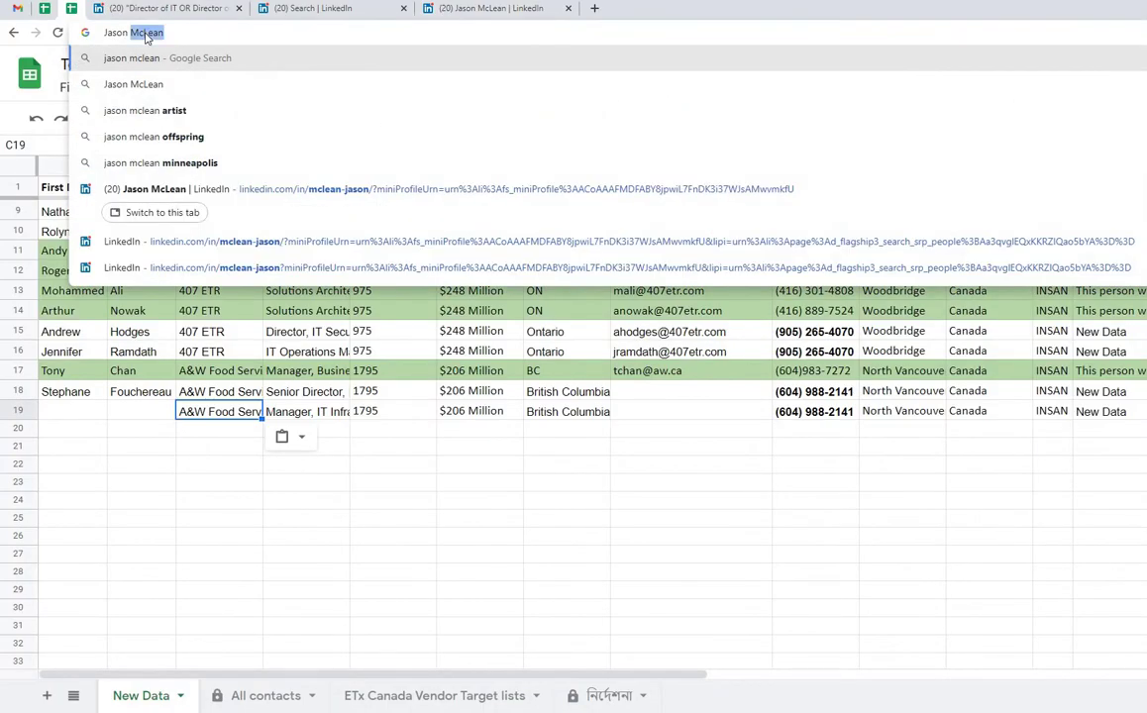
{"action": "key", "text": "ctrl+x"}
{"action": "left_click", "coordinate": [141, 411]}
{"action": "key", "text": "ctrl+v"}
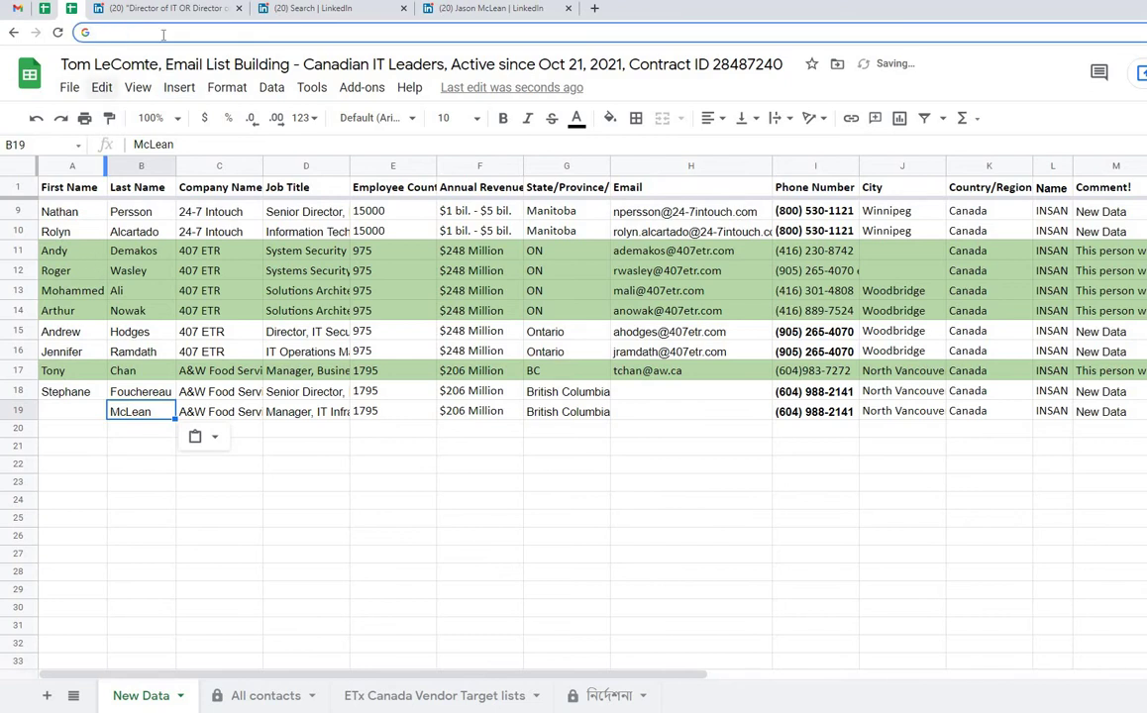
- Enter the contact's first name in A19
{"action": "left_click", "coordinate": [164, 33]}
{"action": "key", "text": "ctrl+a"}
{"action": "key", "text": "ctrl+c"}
{"action": "left_click", "coordinate": [69, 411]}
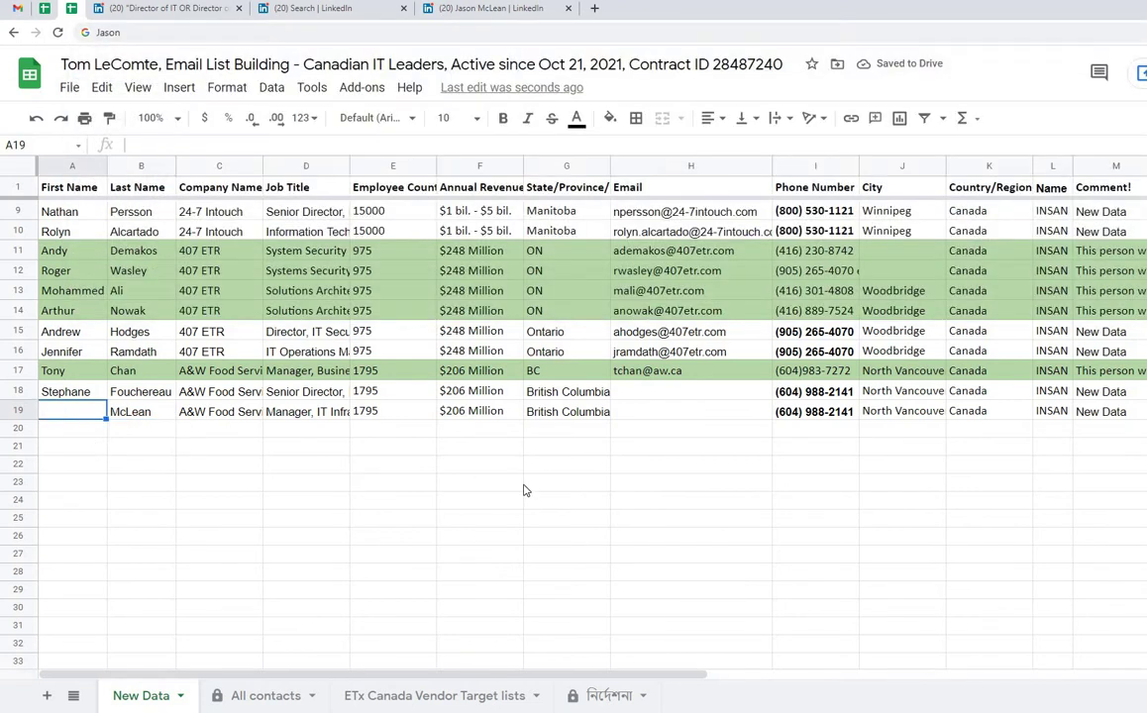
{"action": "key", "text": "ctrl+v"}
{"action": "left_click", "coordinate": [607, 500]}
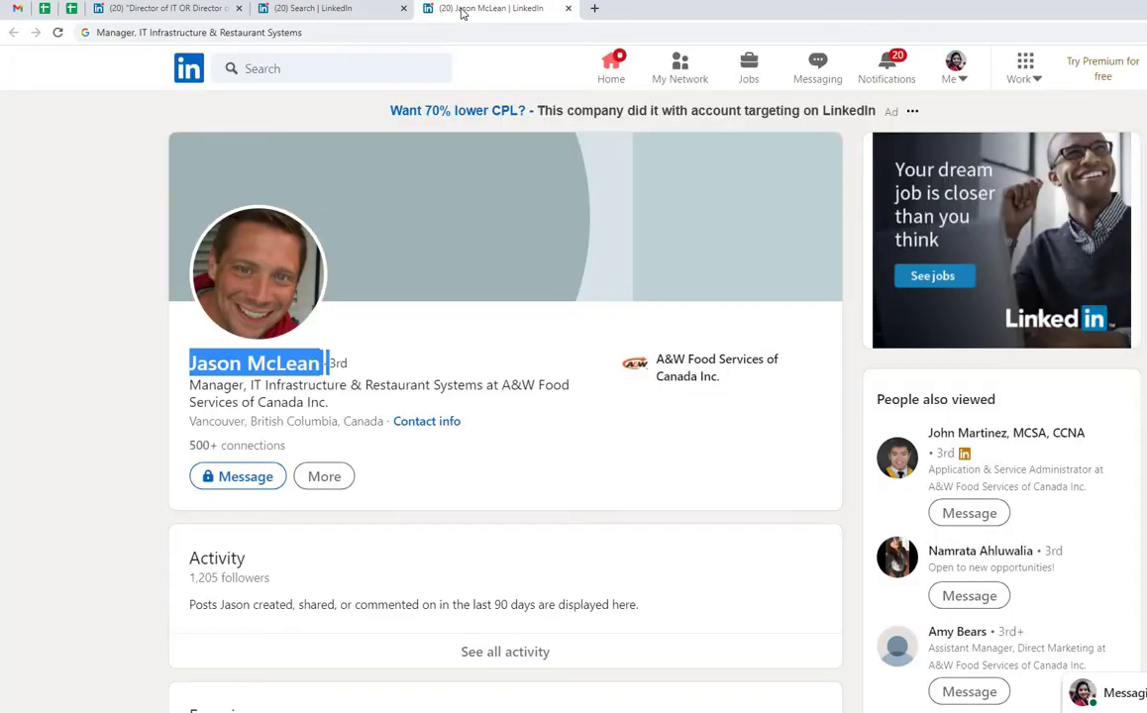
- Copy the search string "Head of IT OR Head of Information Technology OR IT Administrator OR Information Technology Administrator" from A14 of the spreadsheet's instructions sheet
{"action": "left_click", "coordinate": [422, 12]}
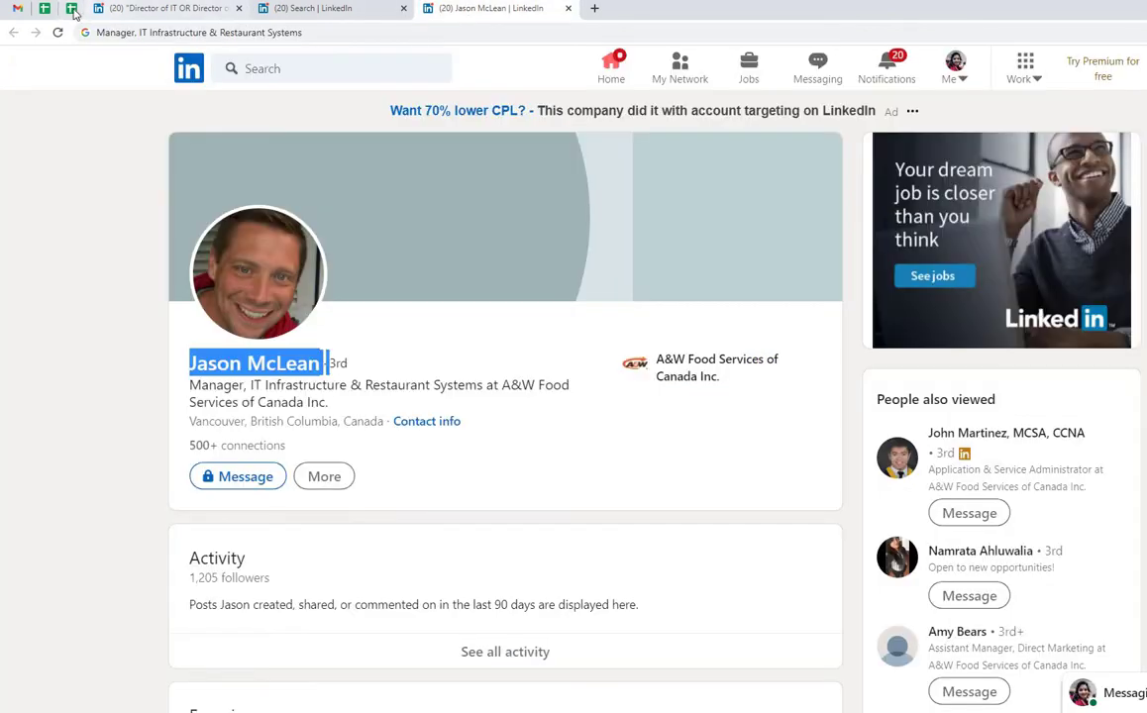
{"action": "left_click", "coordinate": [72, 10]}
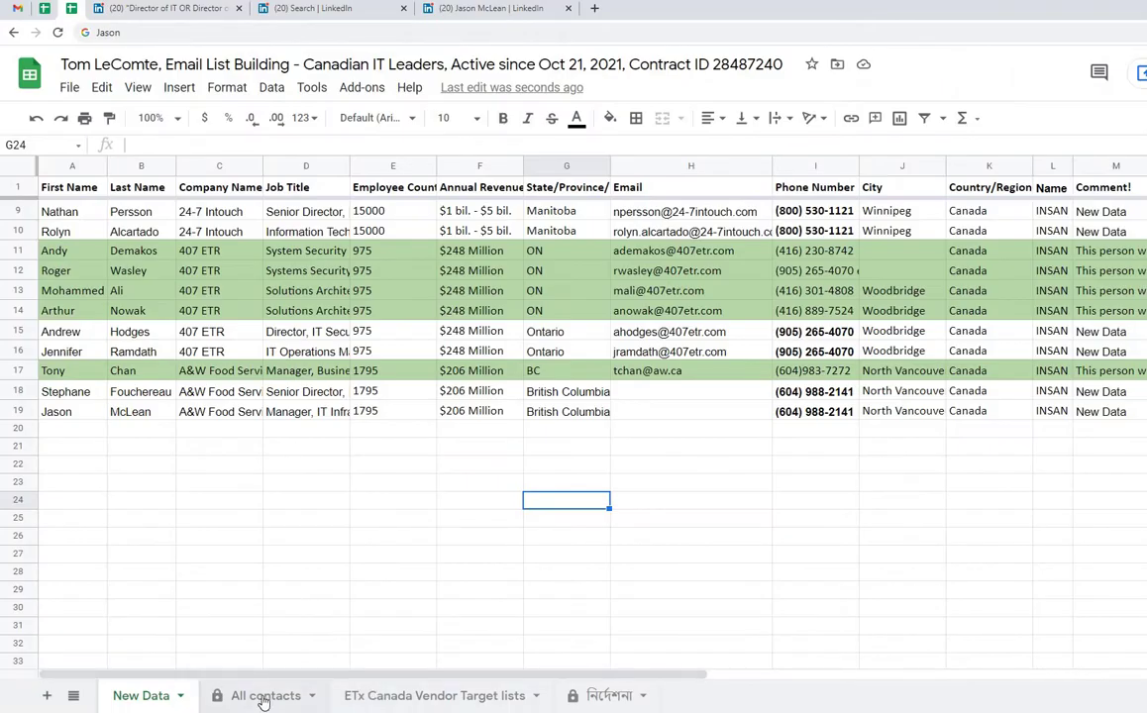
{"action": "left_click", "coordinate": [372, 696]}
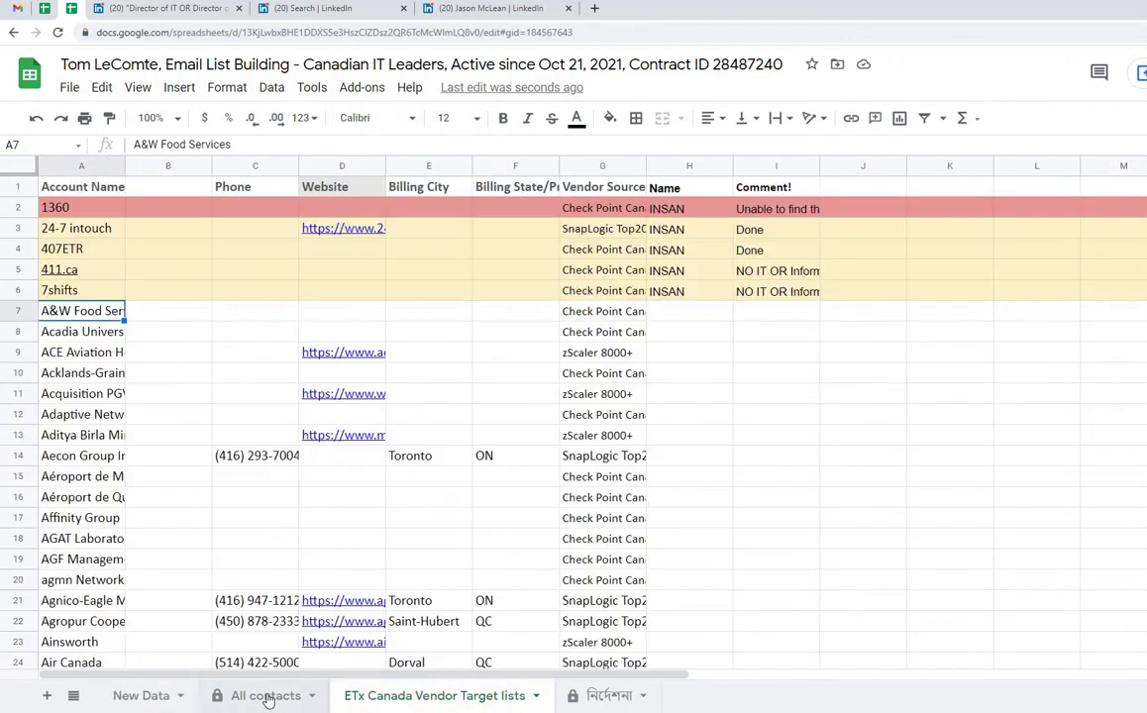
{"action": "left_click", "coordinate": [242, 696]}
{"action": "key", "text": "ctrl+shift+Page_Down"}
{"action": "key", "text": "ctrl+shift+Page_Down"}
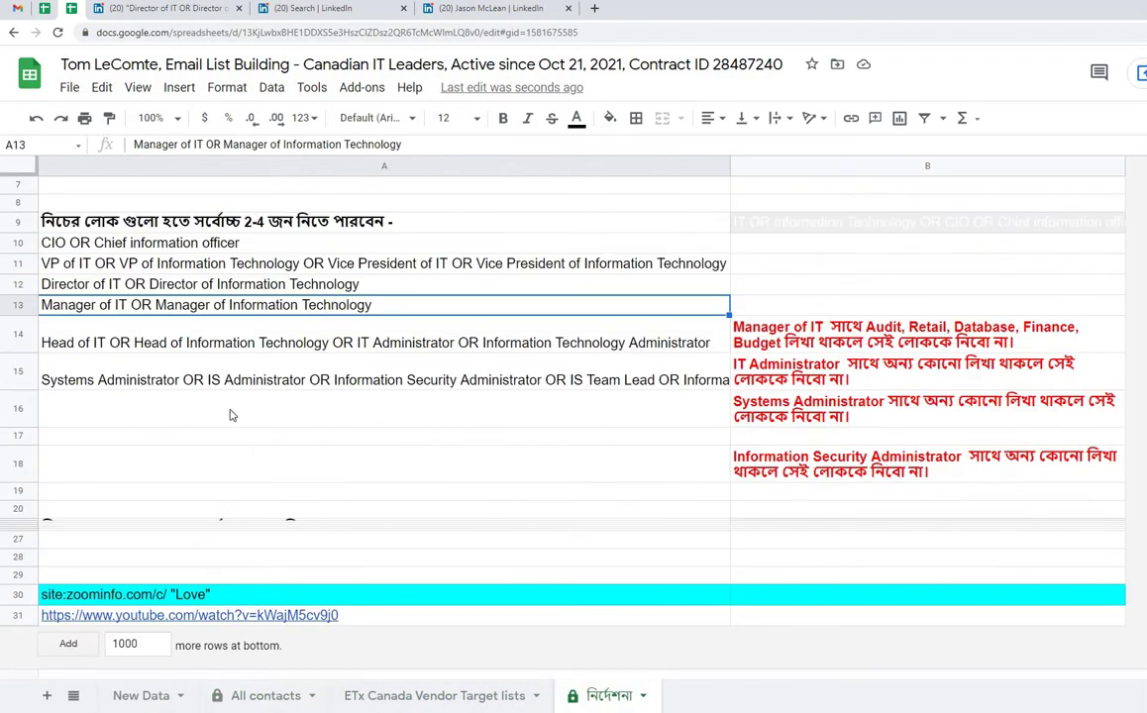
{"action": "left_click", "coordinate": [186, 353]}
- Replace the title keyword in the filtered LinkedIn people search with the copied Head of IT string and show the results
{"action": "left_click", "coordinate": [466, 10]}
{"action": "left_click", "coordinate": [314, 12]}
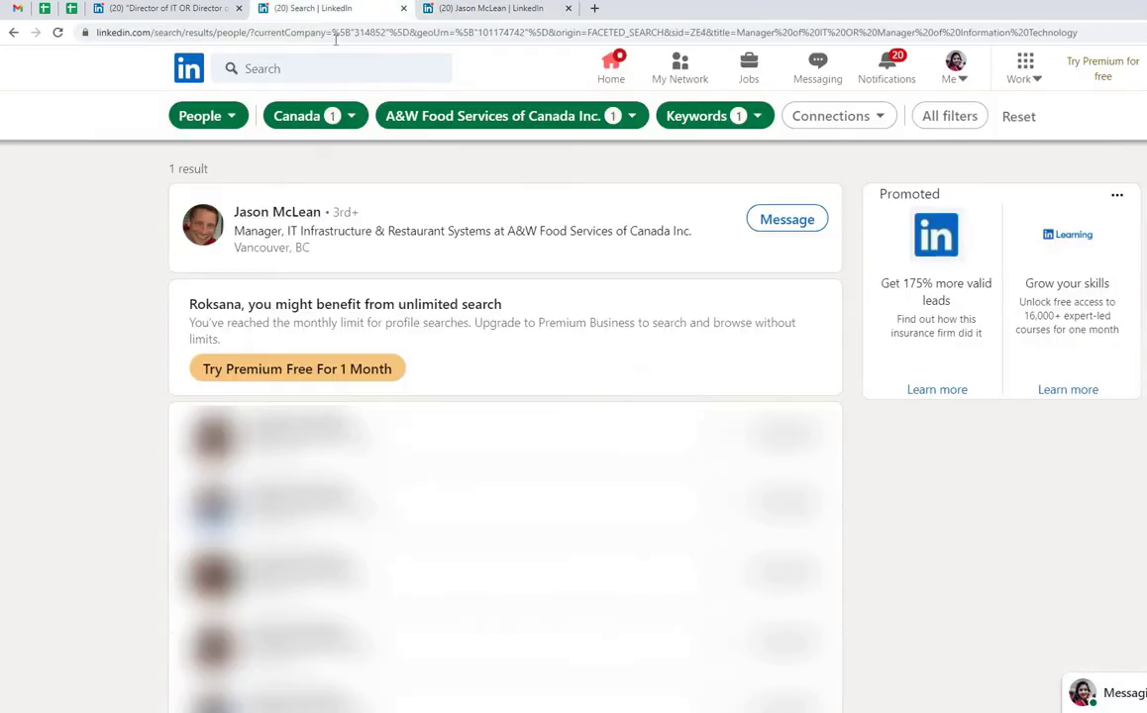
{"action": "left_click", "coordinate": [733, 119]}
{"action": "left_click", "coordinate": [722, 302]}
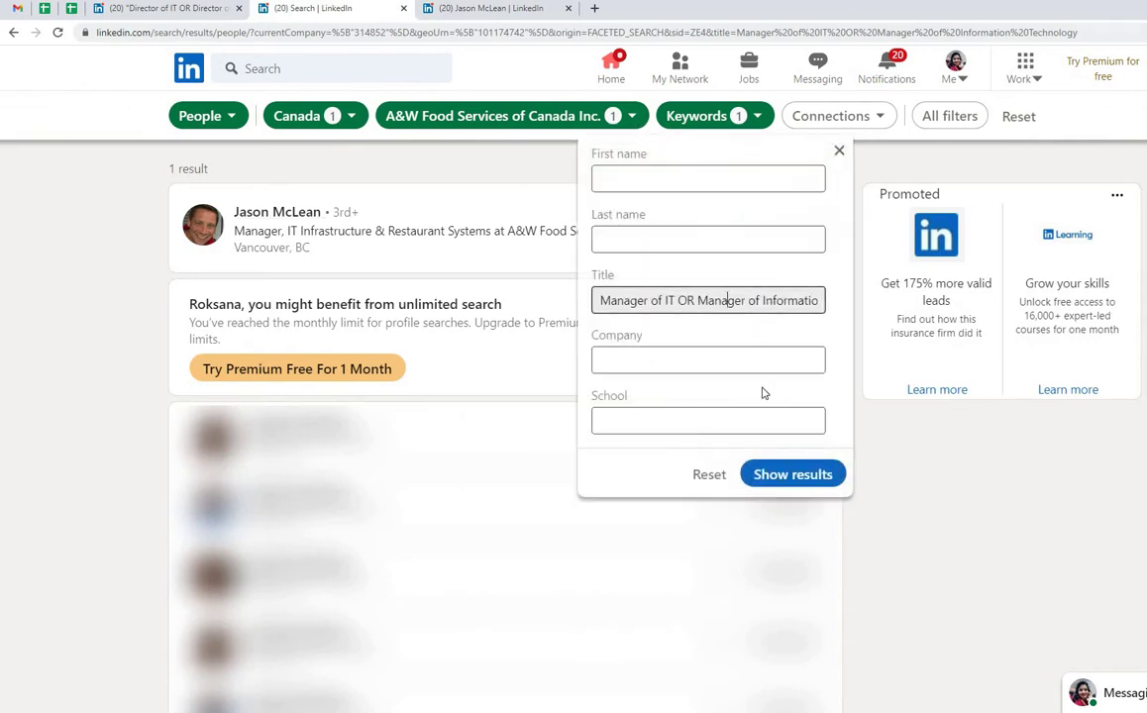
{"action": "key", "text": "End"}
{"action": "key", "text": "Return"}
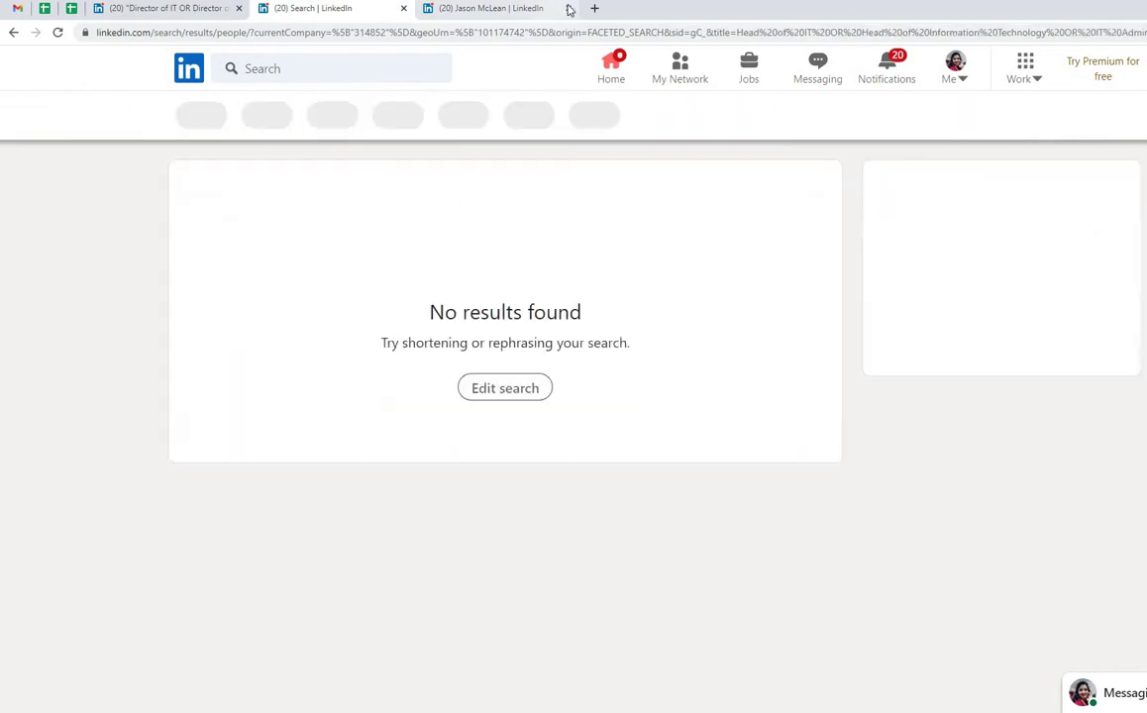
- Close the contact's profile and run the copied Head of IT string as the keyword search in the Director of IT results page
{"action": "left_click", "coordinate": [568, 8]}
{"action": "left_click", "coordinate": [148, 9]}
{"action": "left_click", "coordinate": [329, 68]}
{"action": "key", "text": "ctrl+a"}
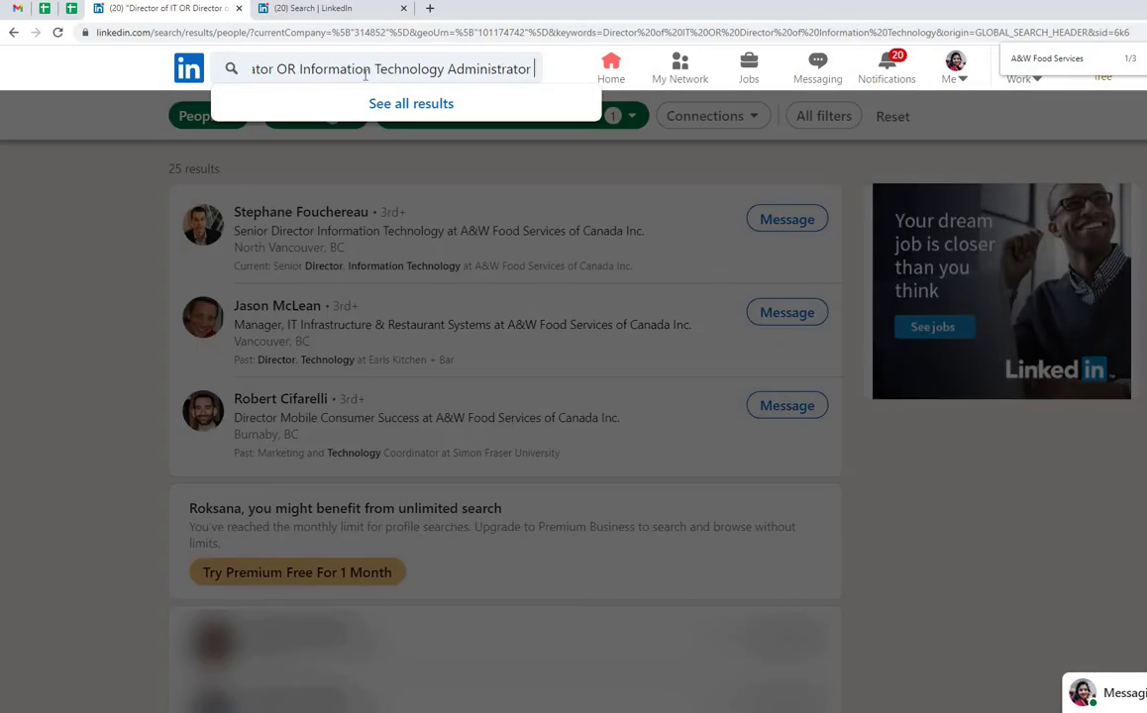
{"action": "key", "text": "ctrl+v"}
{"action": "key", "text": "Return"}
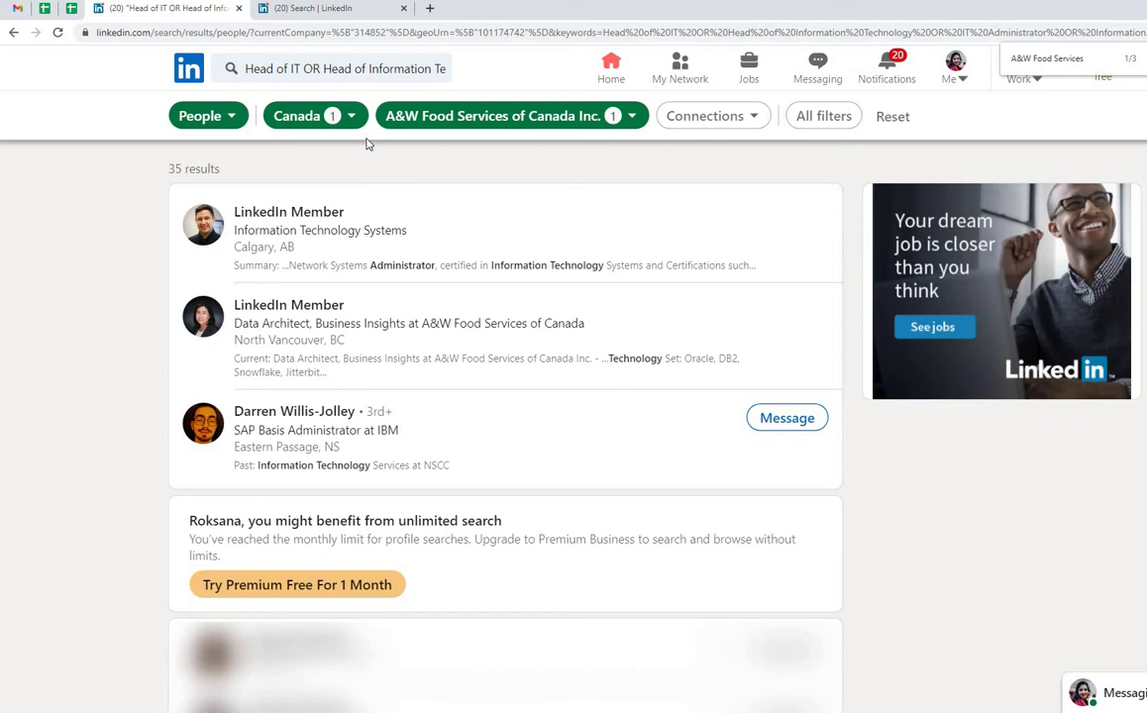
- Copy the URL of the Head of IT search results and open it in Microsoft Edge under the other LinkedIn account
{"action": "left_click", "coordinate": [244, 33]}
{"action": "left_click", "coordinate": [353, 273]}
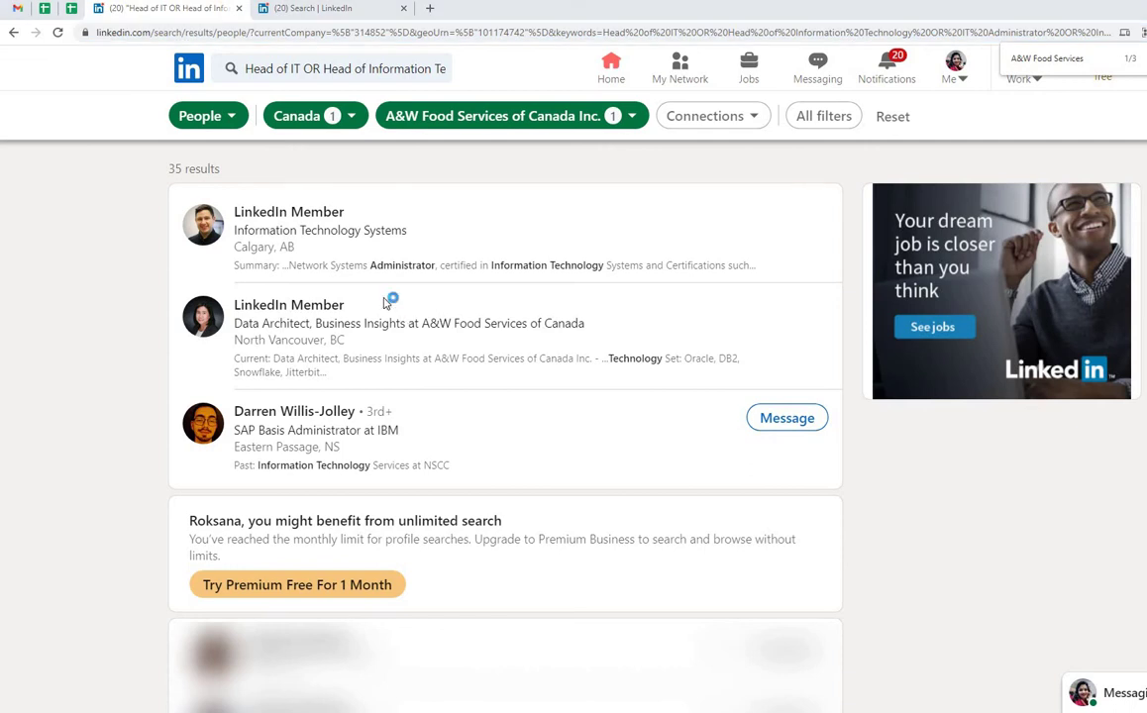
{"action": "left_click", "coordinate": [386, 212]}
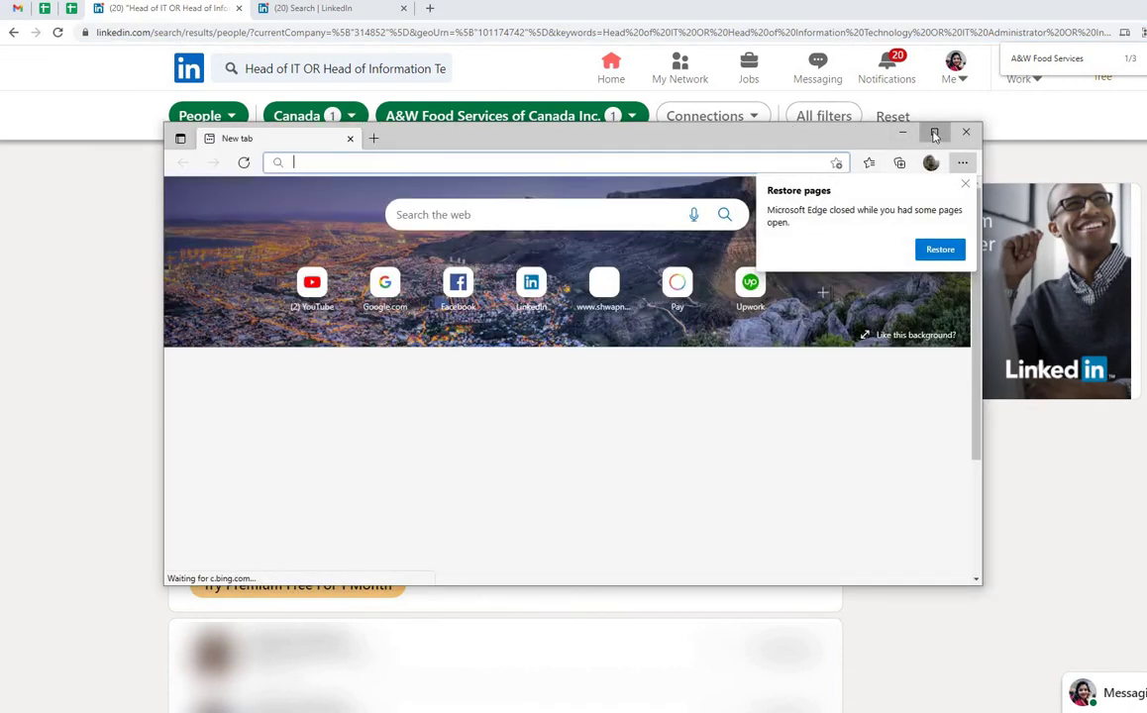
{"action": "left_click", "coordinate": [934, 133]}
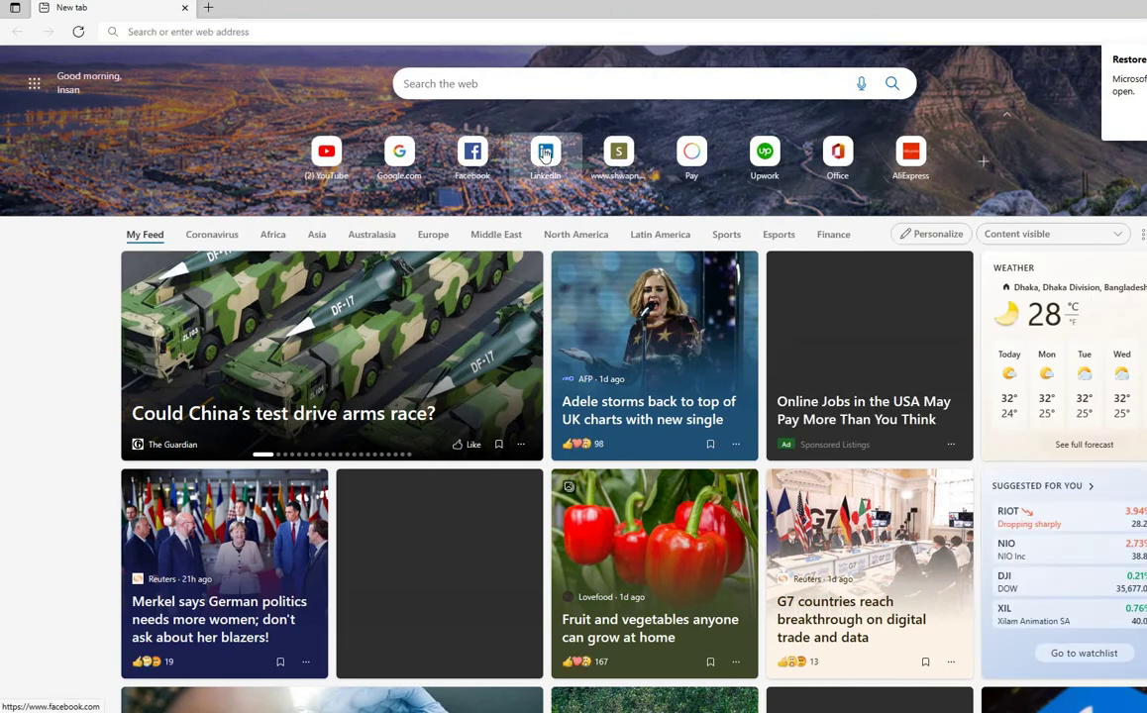
{"action": "left_click", "coordinate": [540, 153]}
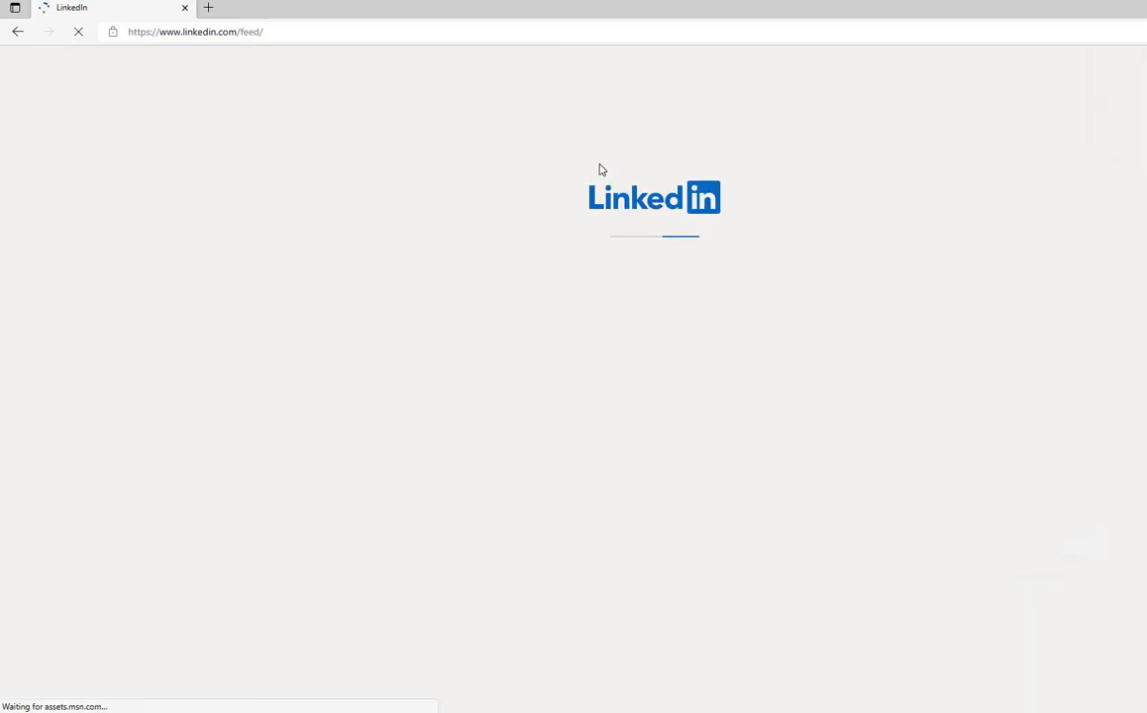
{"action": "left_click", "coordinate": [220, 36]}
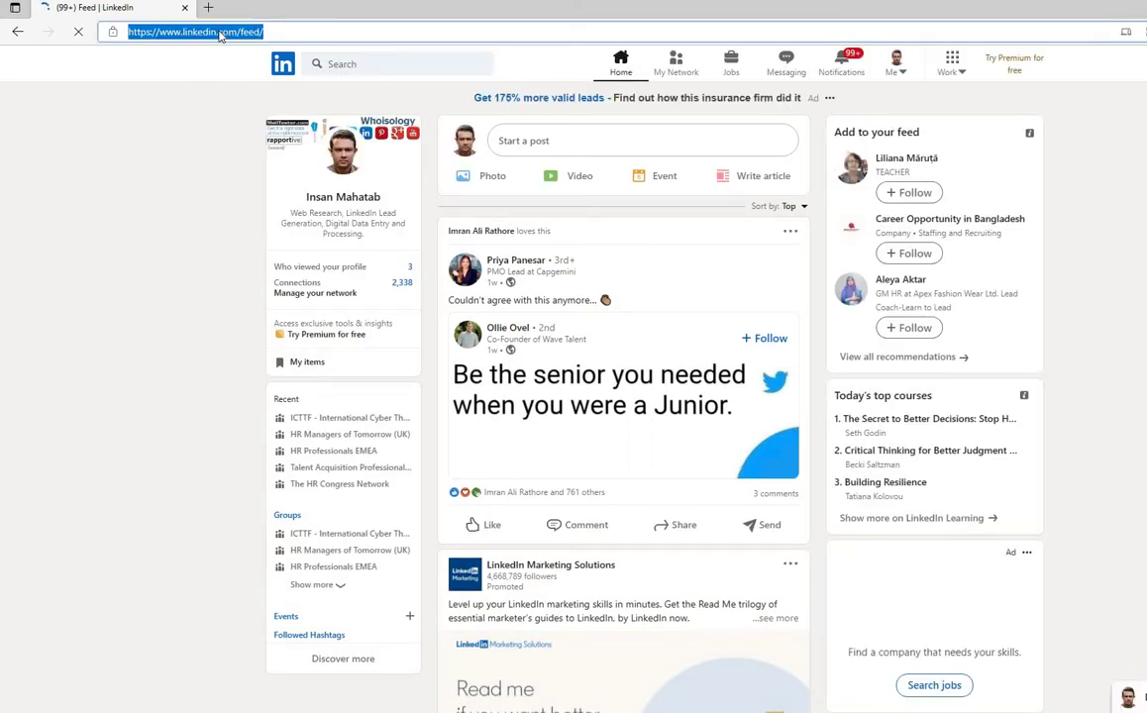
{"action": "key", "text": "ctrl+v"}
{"action": "key", "text": "Return"}
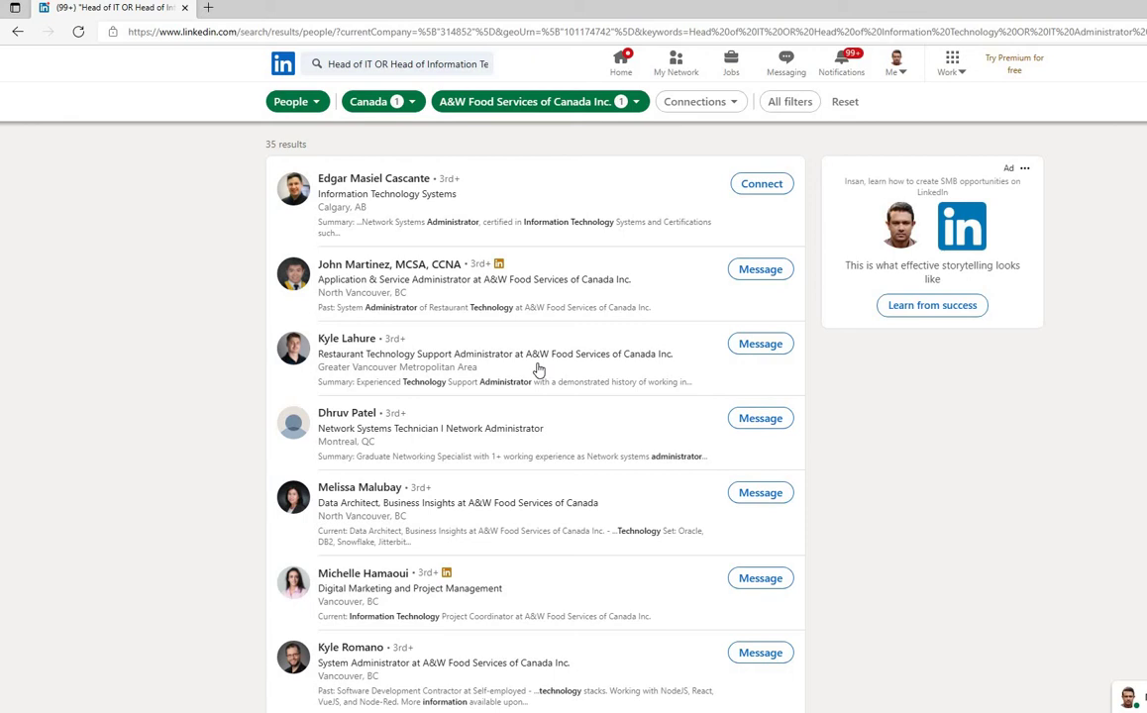
- Review the first page of people results for suitable IT roles at A&W Food Services of Canada
{"action": "scroll", "coordinate": [538, 370], "scroll_direction": "down", "scroll_amount": 1}
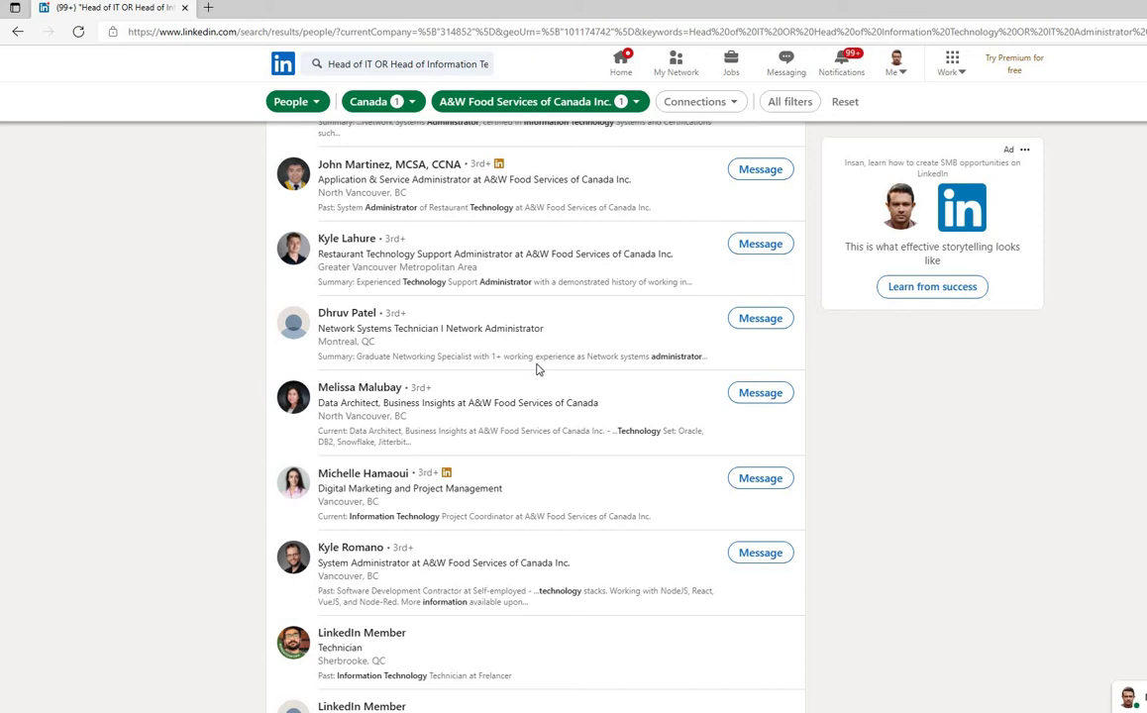
{"action": "scroll", "coordinate": [538, 369], "scroll_direction": "down", "scroll_amount": 1}
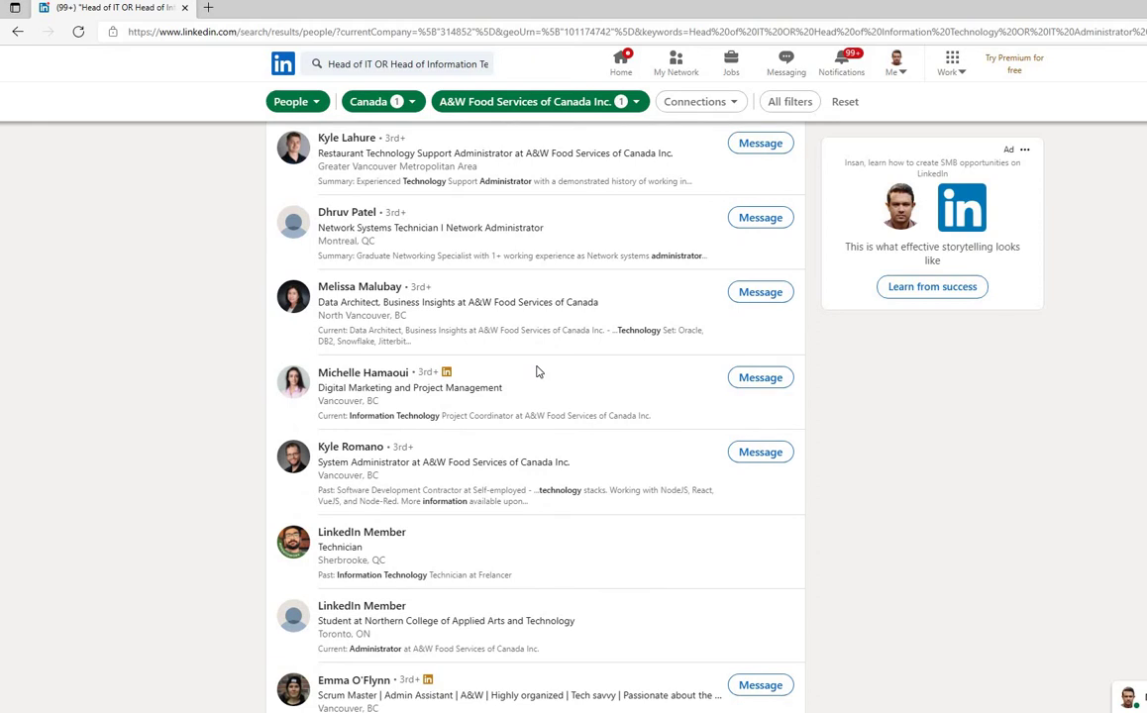
{"action": "scroll", "coordinate": [538, 375], "scroll_direction": "down", "scroll_amount": 1}
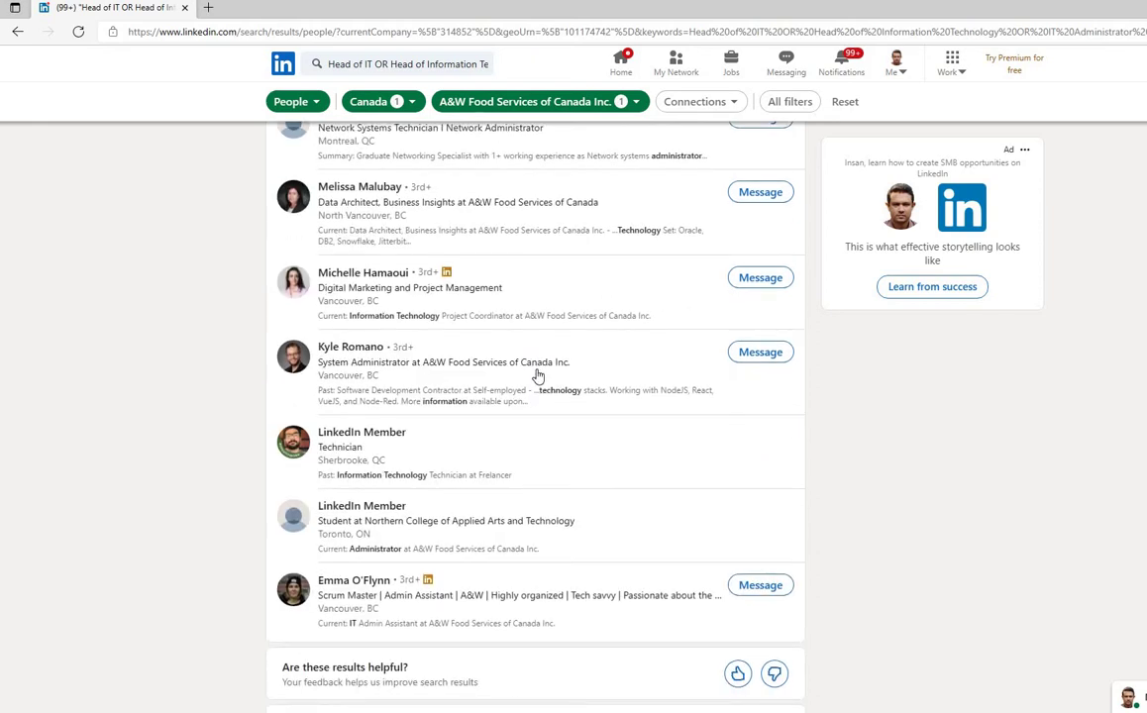
{"action": "scroll", "coordinate": [538, 376], "scroll_direction": "down", "scroll_amount": 2}
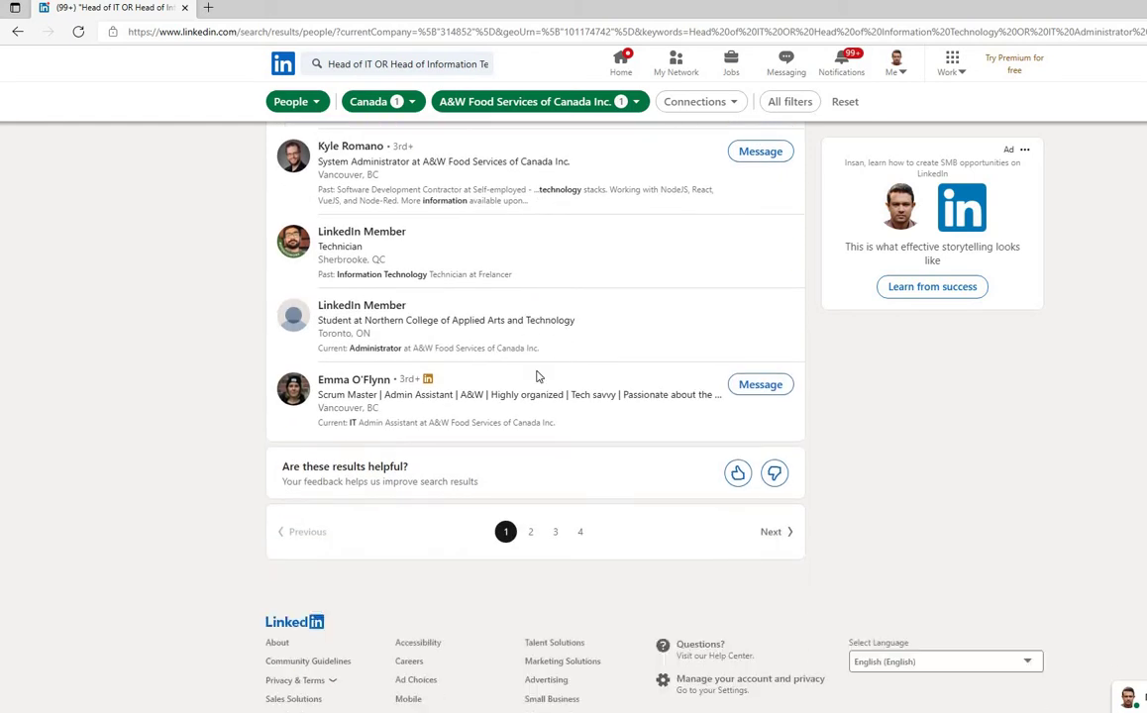
{"action": "scroll", "coordinate": [537, 377], "scroll_direction": "up", "scroll_amount": 5}
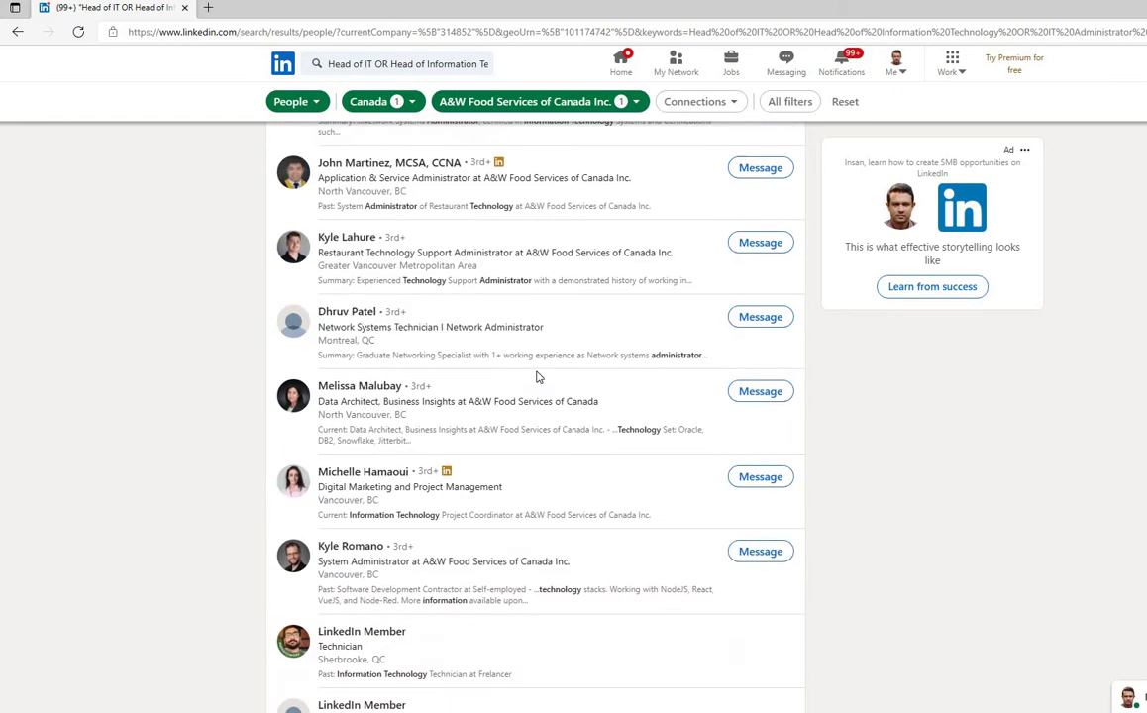
{"action": "right_click", "coordinate": [379, 180]}
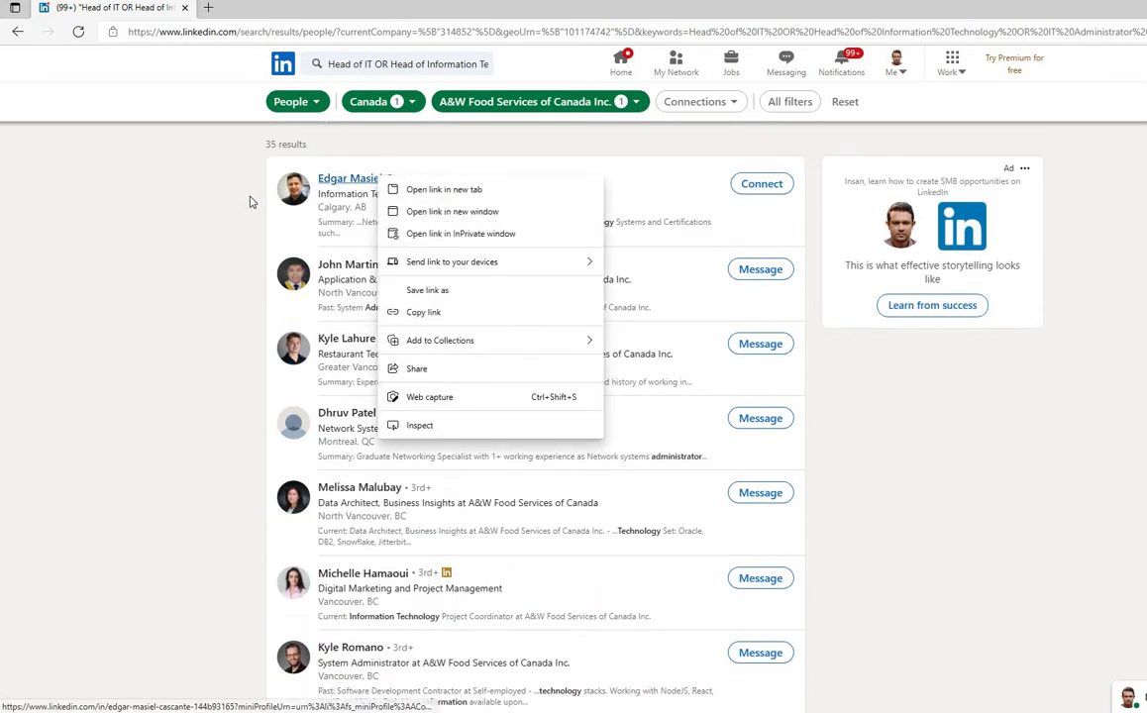
{"action": "left_click", "coordinate": [166, 202]}
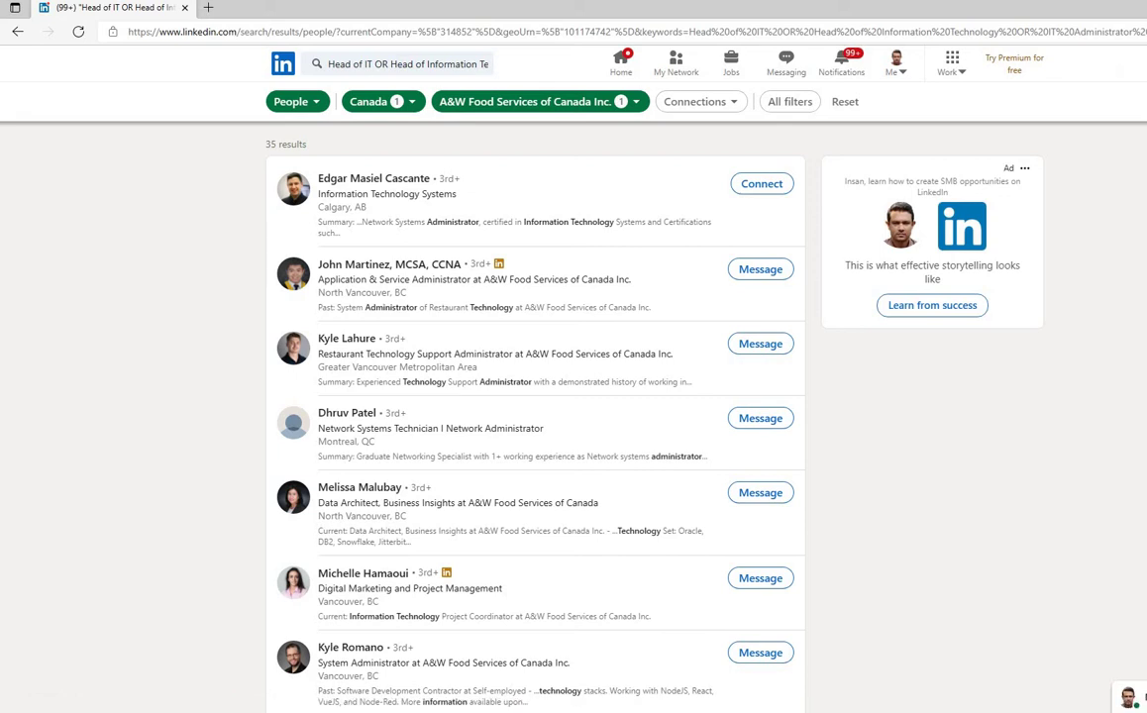
{"action": "key", "text": "alt+f"}
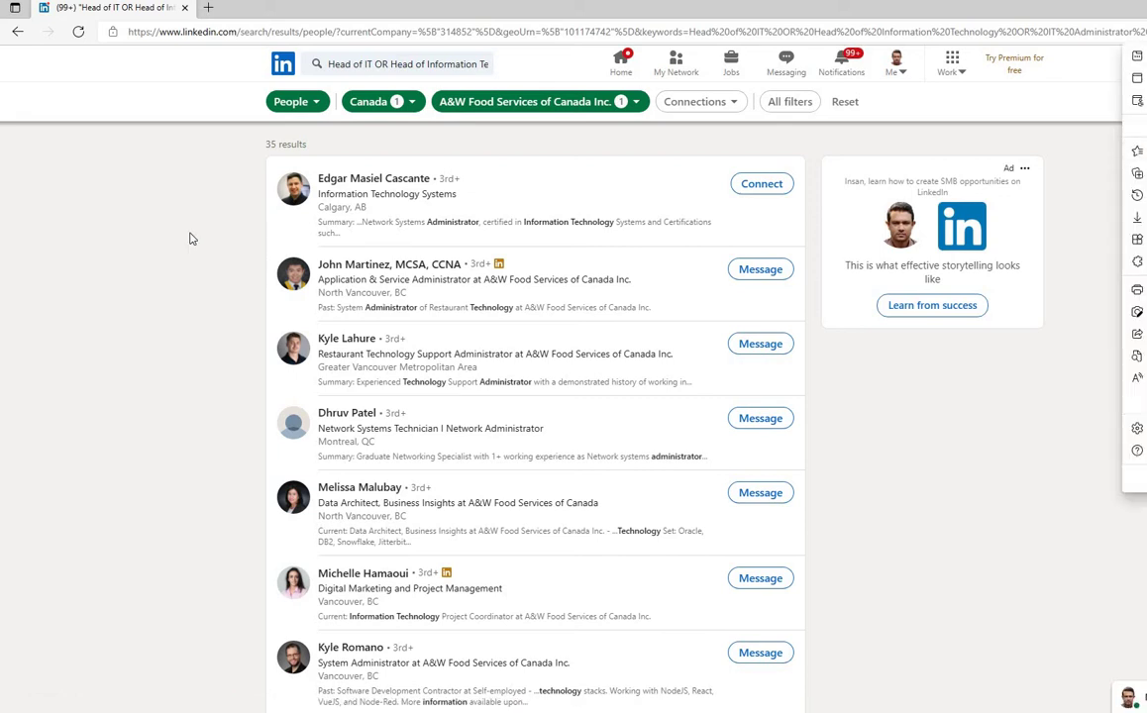
{"action": "key", "text": "Escape"}
{"action": "scroll", "coordinate": [195, 241], "scroll_direction": "down", "scroll_amount": 3}
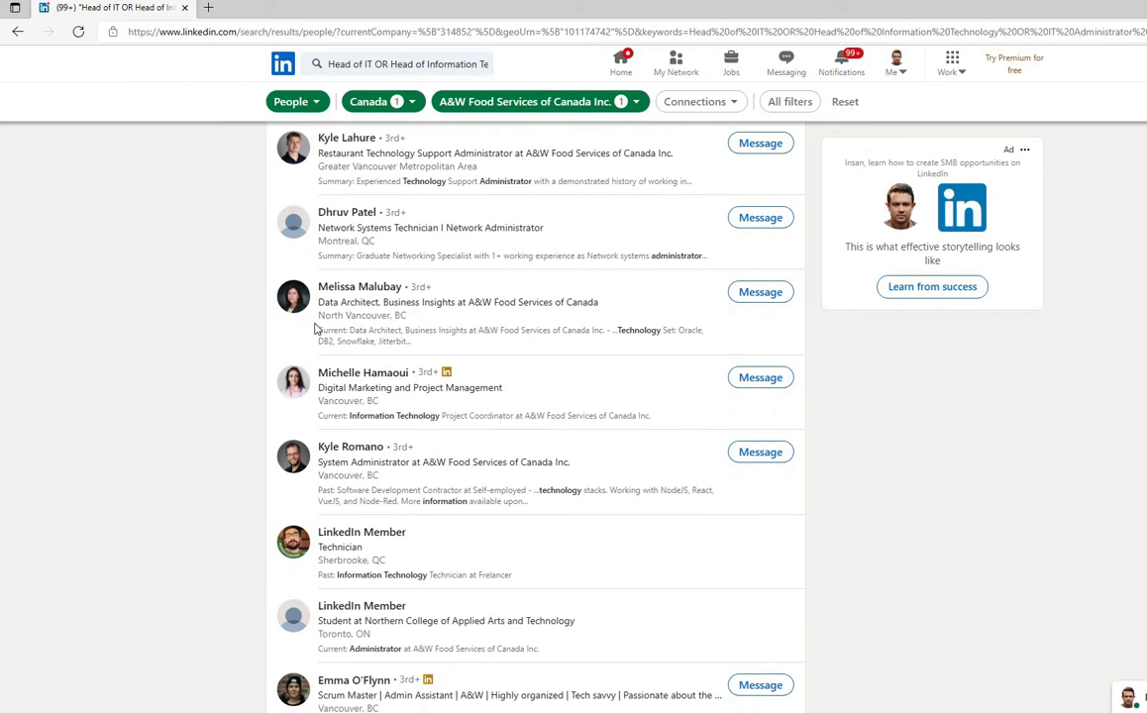
- Copy the profile link of the Digital Marketing and Project Management contact, open it in Chrome and examine the A&W experience entries
{"action": "right_click", "coordinate": [382, 375]}
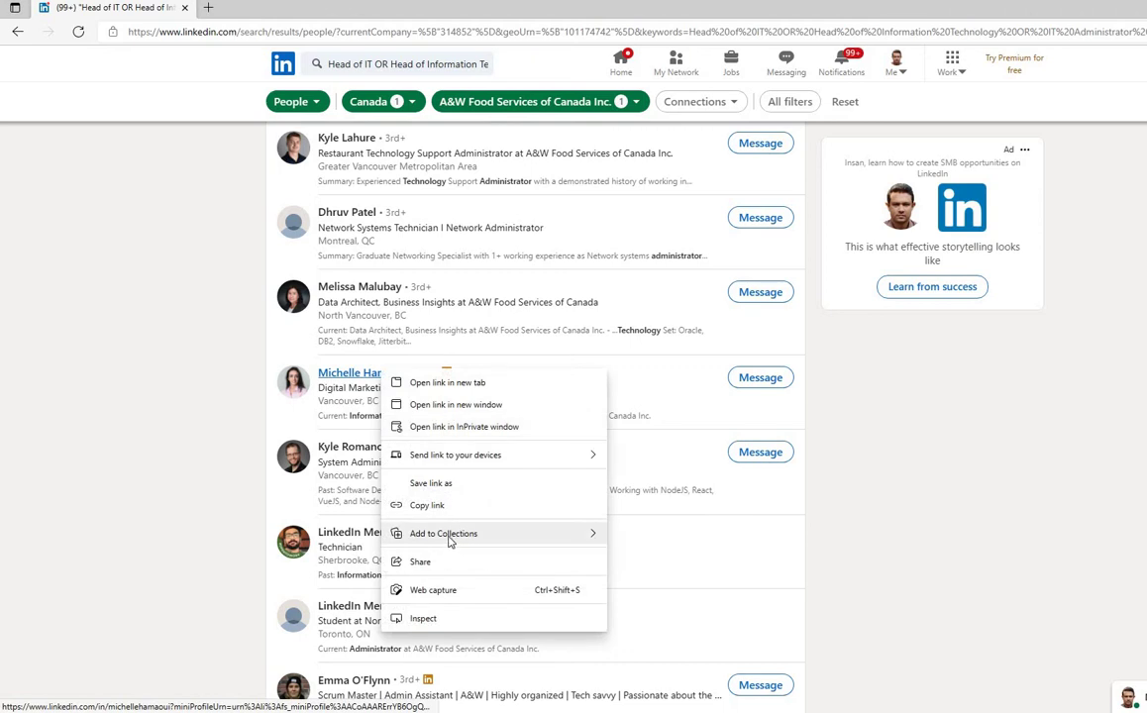
{"action": "left_click", "coordinate": [428, 506]}
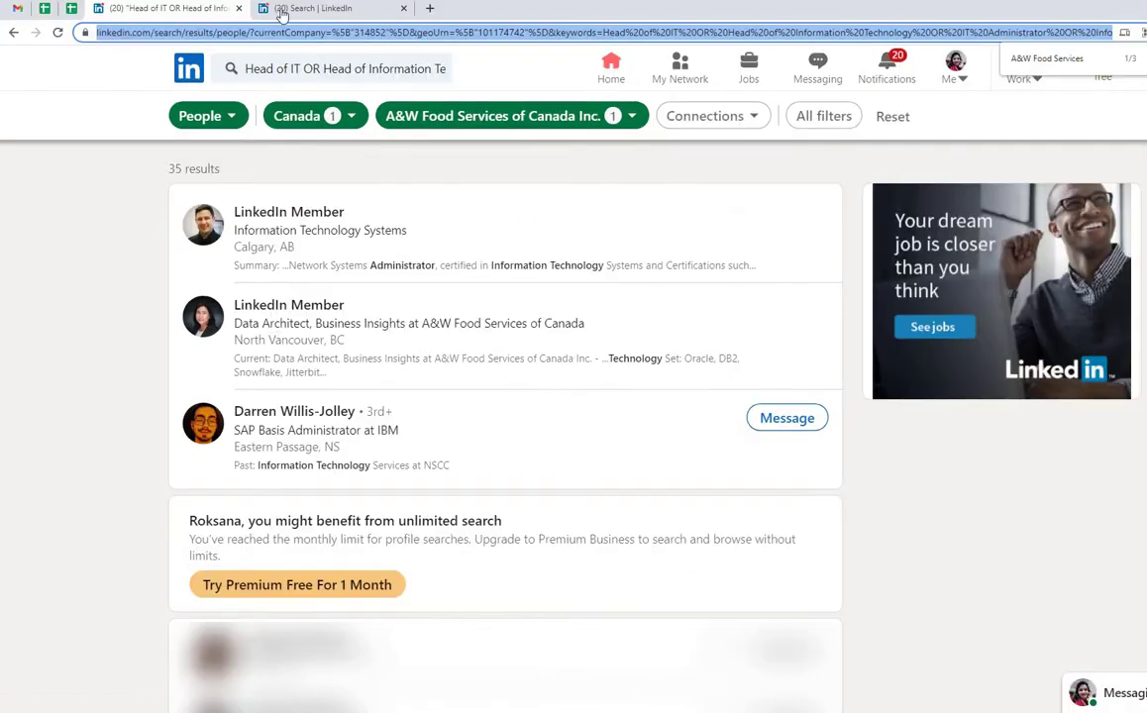
{"action": "key", "text": "Return"}
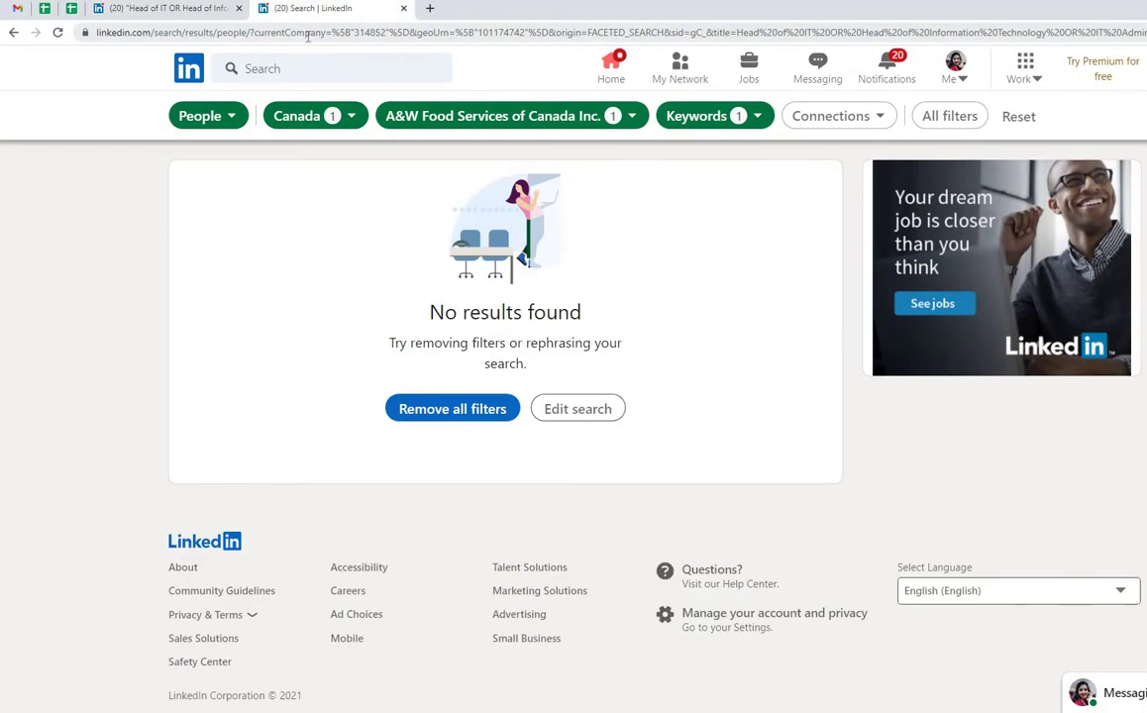
{"action": "left_click", "coordinate": [308, 37]}
{"action": "left_click", "coordinate": [430, 8]}
{"action": "key", "text": "ctrl+v"}
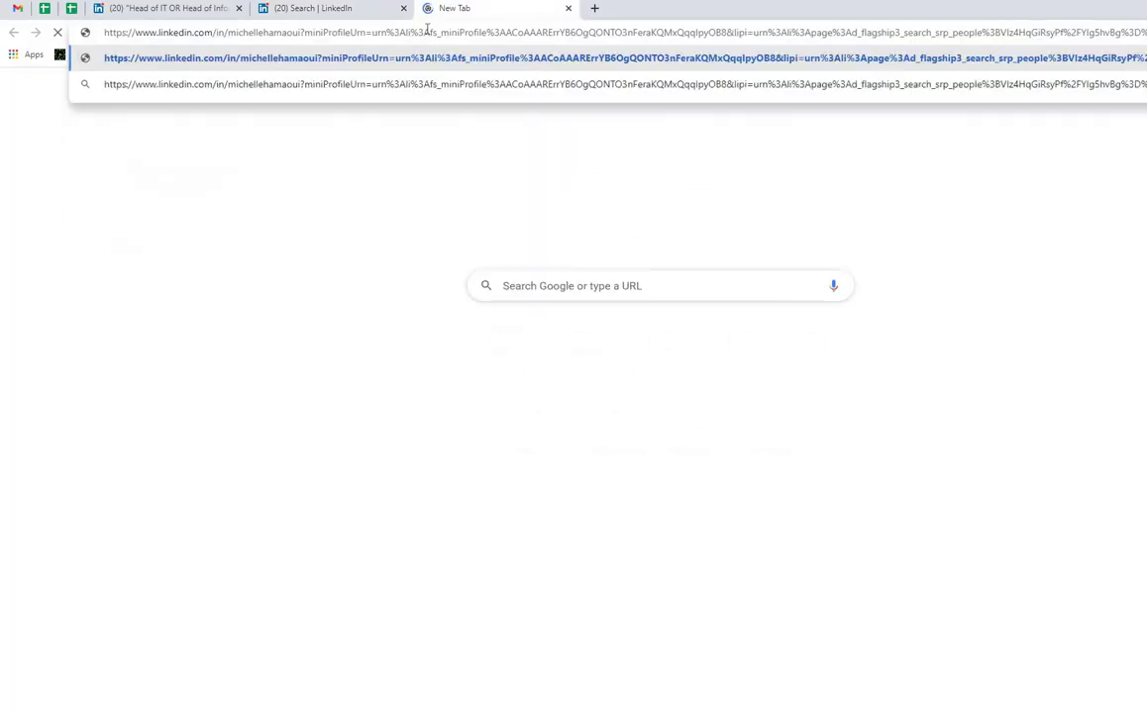
{"action": "key", "text": "Return"}
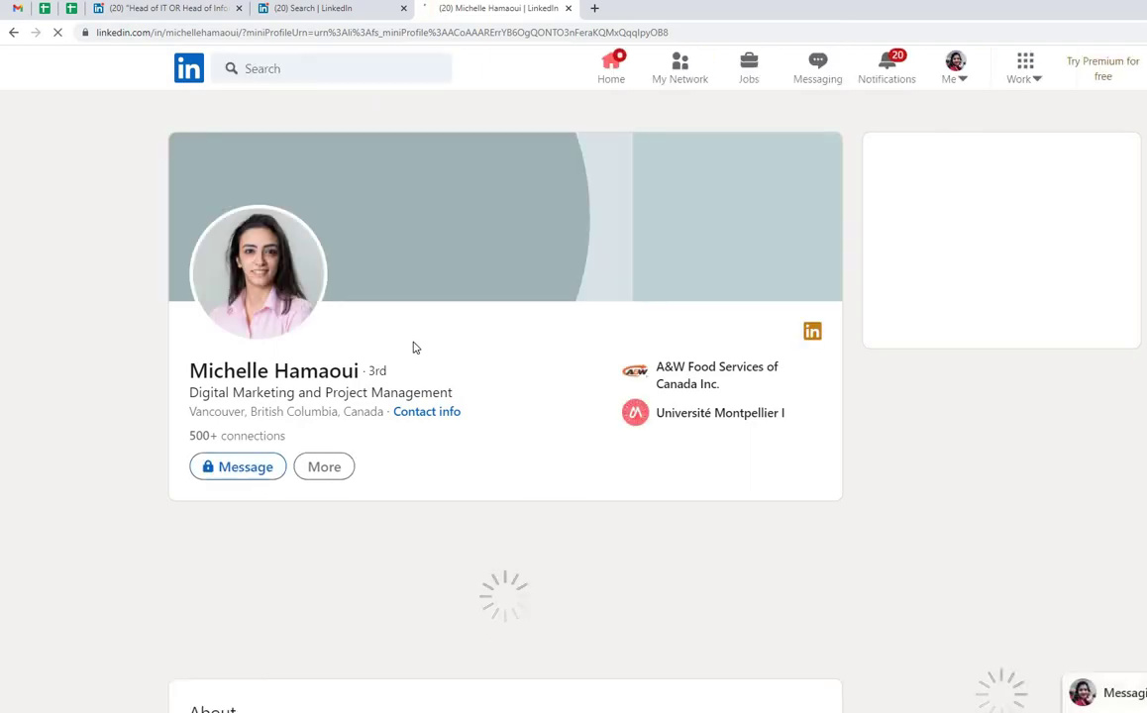
{"action": "scroll", "coordinate": [415, 348], "scroll_direction": "down", "scroll_amount": 2}
{"action": "scroll", "coordinate": [415, 348], "scroll_direction": "down", "scroll_amount": 5}
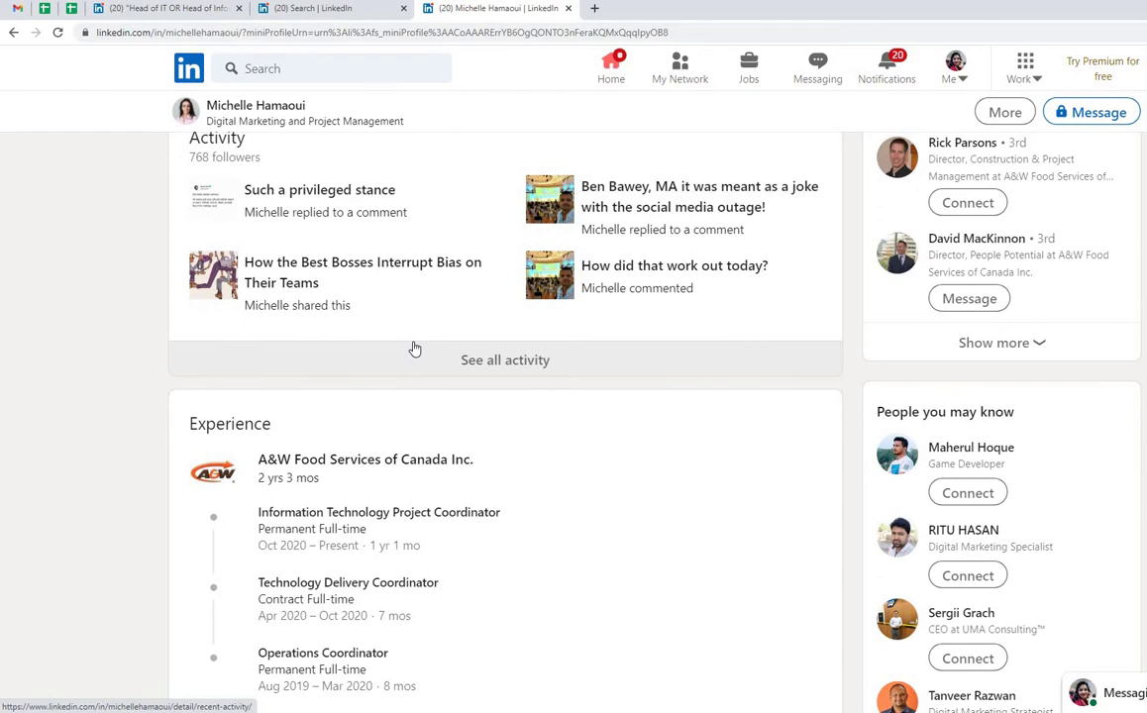
{"action": "scroll", "coordinate": [415, 348], "scroll_direction": "down", "scroll_amount": 1}
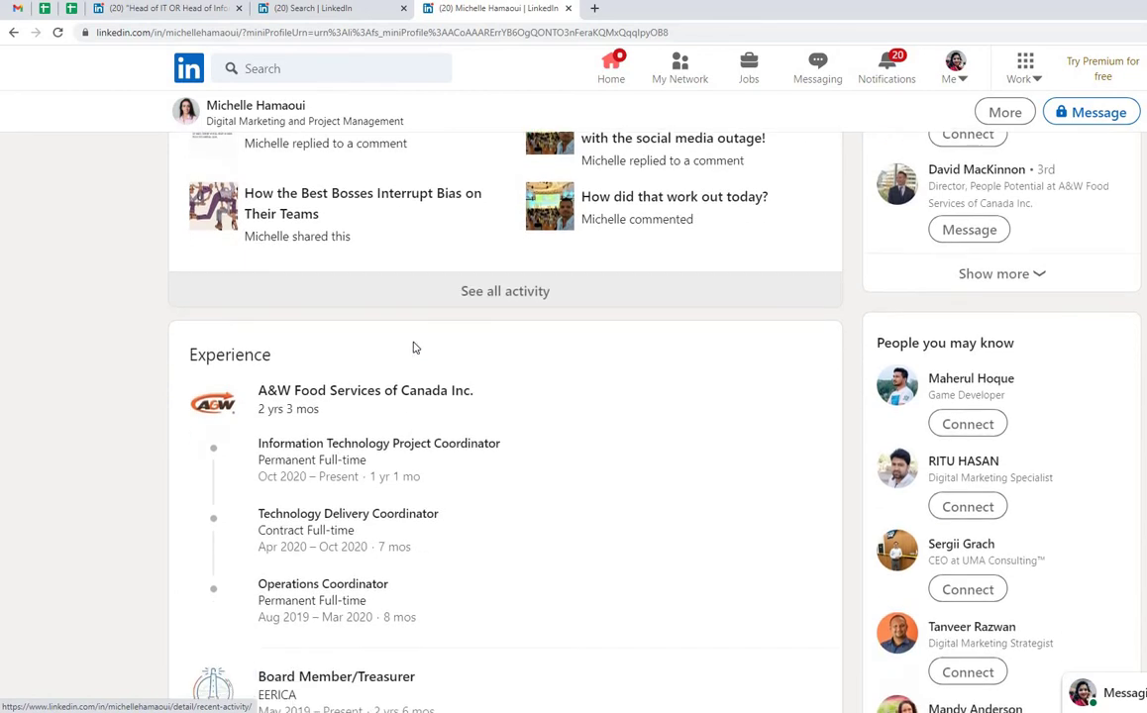
{"action": "scroll", "coordinate": [395, 314], "scroll_direction": "up", "scroll_amount": 2}
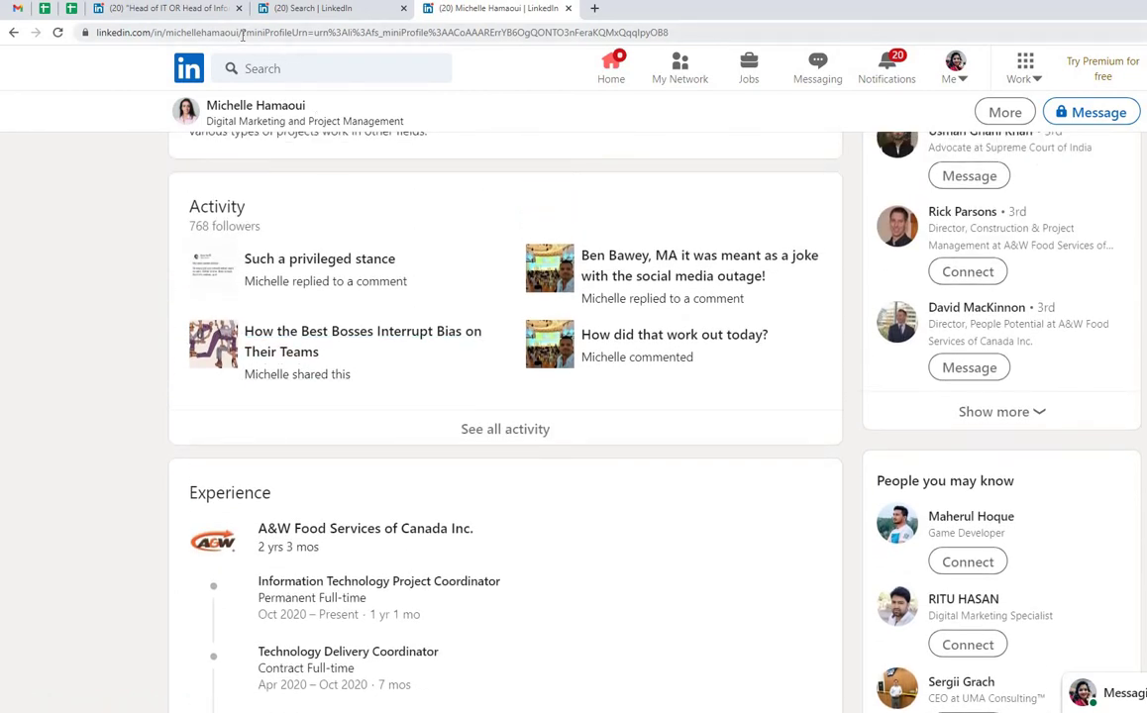
- Return to the New Data sheet of the contact spreadsheet
{"action": "left_click", "coordinate": [242, 33]}
{"action": "left_click", "coordinate": [71, 8]}
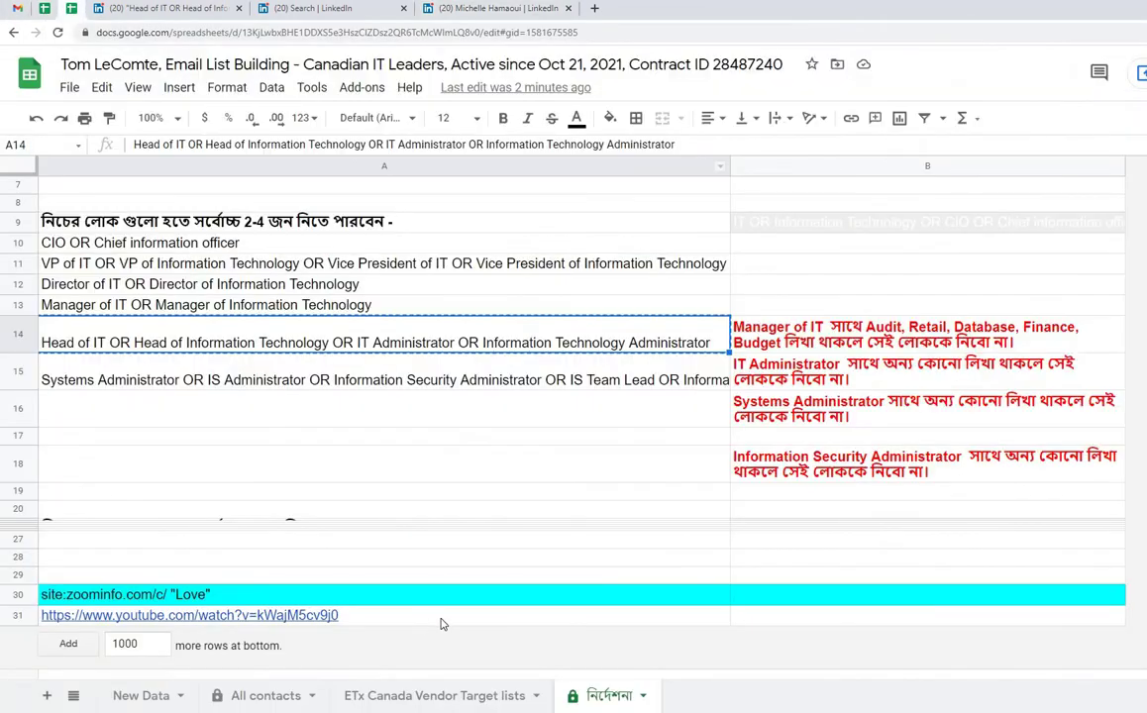
{"action": "left_click", "coordinate": [260, 695]}
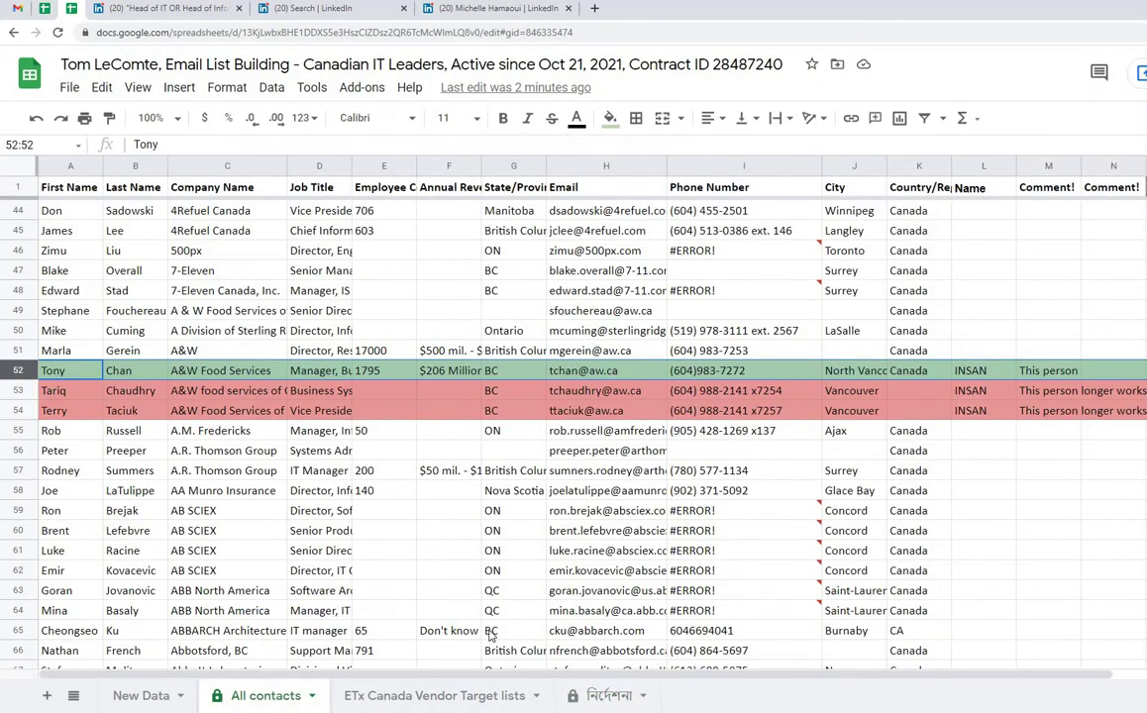
{"action": "left_click", "coordinate": [156, 696]}
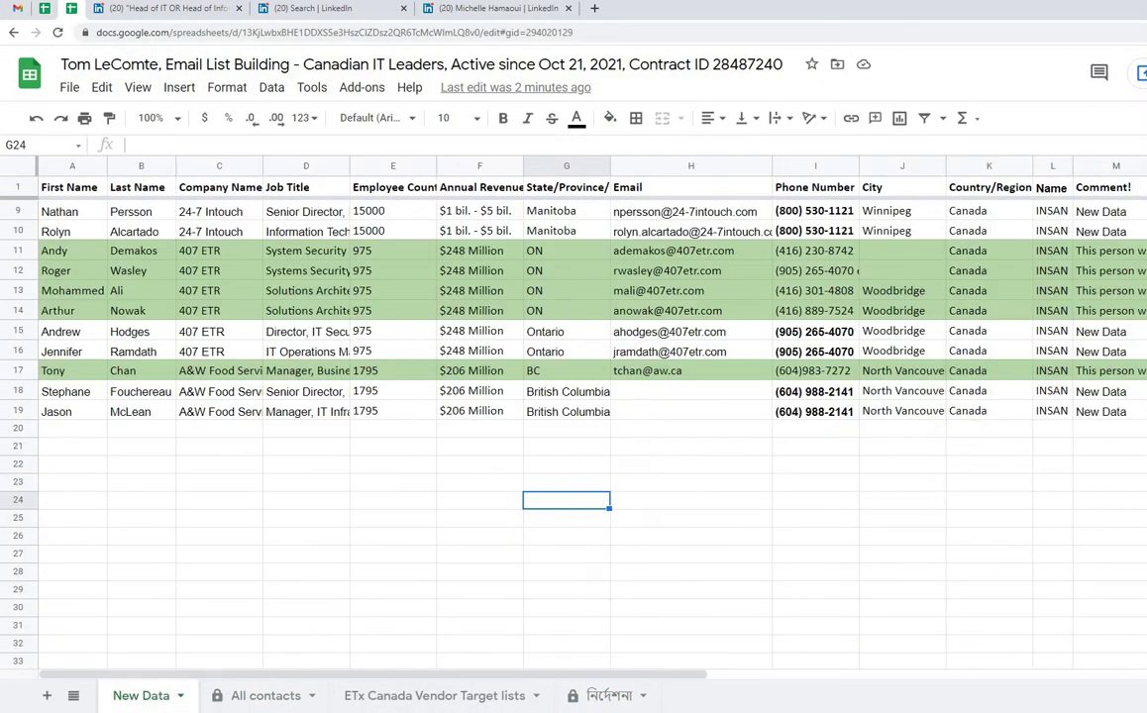
- Copy the phone number, city, country, researcher name and comment from row 19 into row 20 of the New Data sheet
{"action": "left_click", "coordinate": [1120, 432]}
{"action": "key", "text": "ctrl+v"}
{"action": "left_click", "coordinate": [951, 427]}
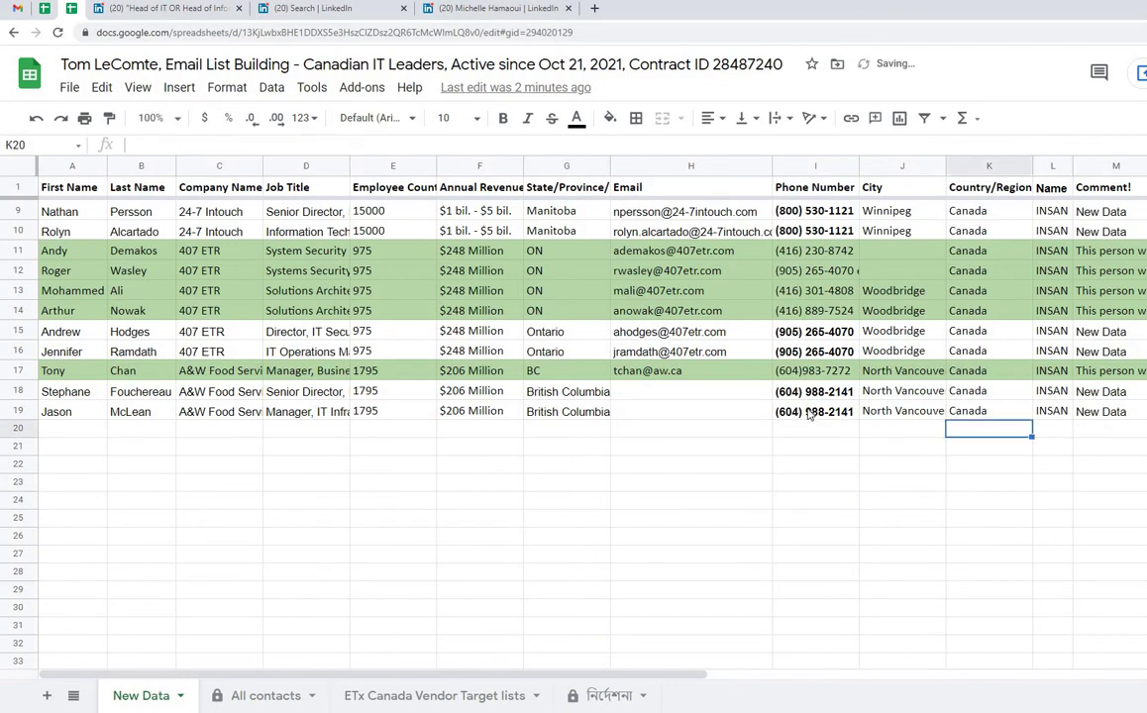
{"action": "left_click", "coordinate": [815, 411]}
{"action": "key", "text": "shift+Right"}
{"action": "key", "text": "shift+Right"}
{"action": "key", "text": "shift+Right"}
{"action": "key", "text": "shift+Right"}
{"action": "key", "text": "ctrl+c"}
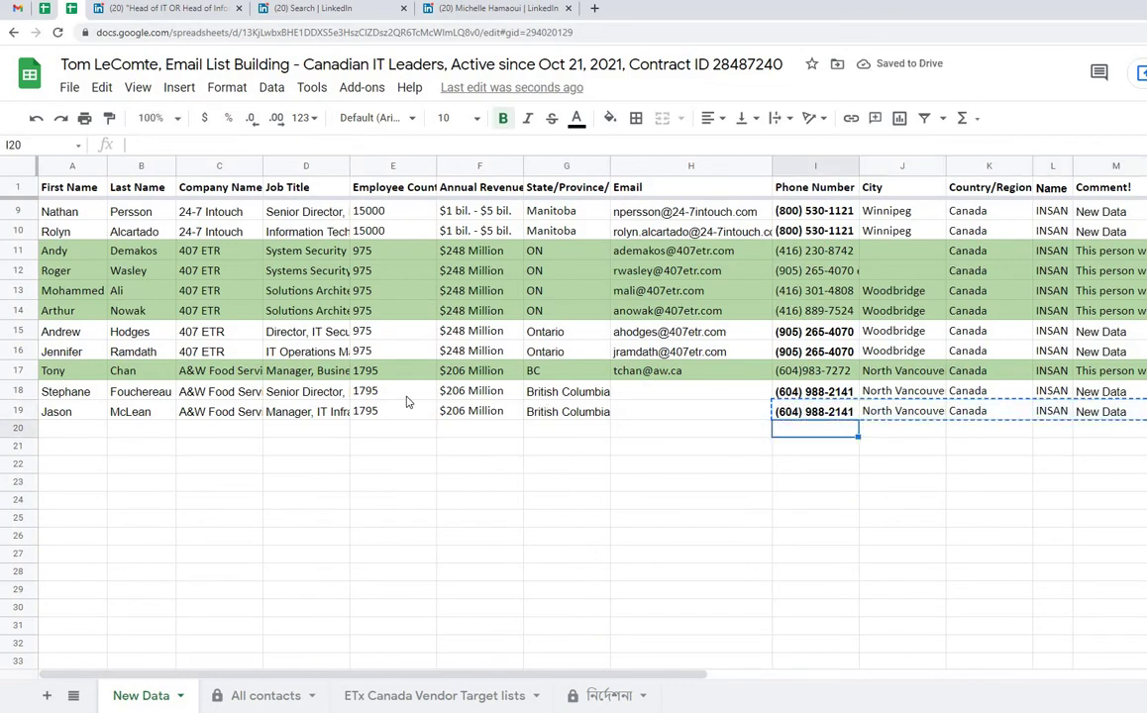
{"action": "key", "text": "Down"}
{"action": "key", "text": "ctrl+v"}
- Copy the employee count, annual revenue and province from row 19 into row 20
{"action": "left_click", "coordinate": [358, 412]}
{"action": "key", "text": "shift+Right"}
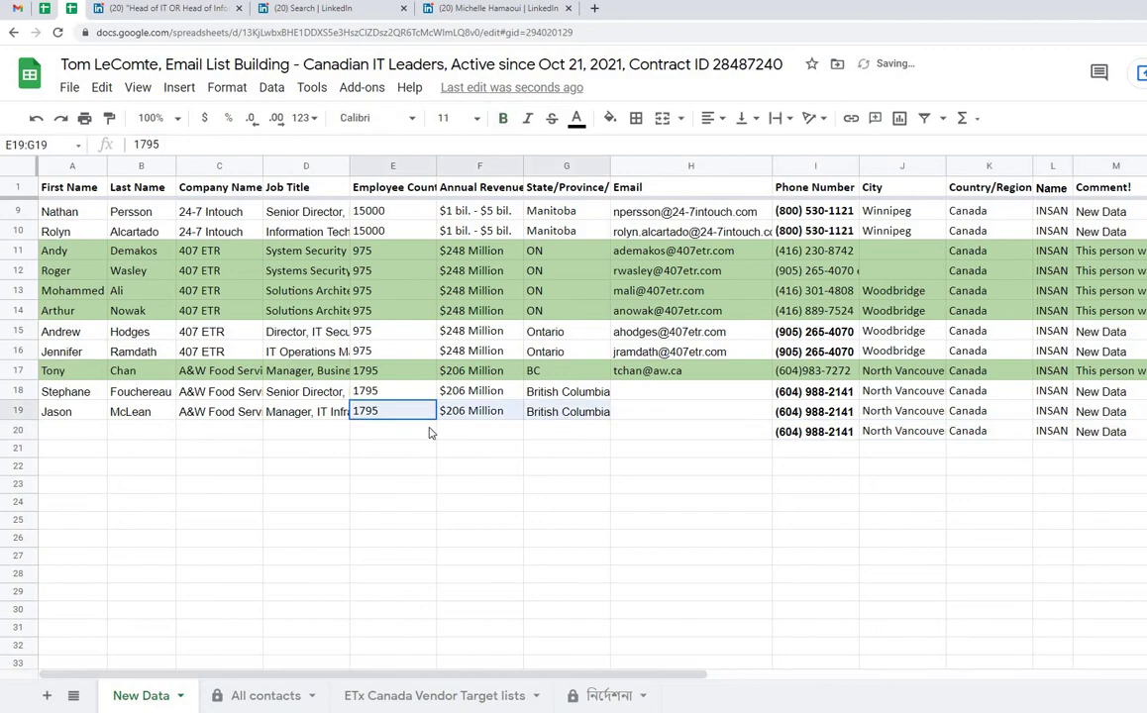
{"action": "key", "text": "shift+Right"}
{"action": "key", "text": "ctrl+c"}
{"action": "key", "text": "Down"}
{"action": "key", "text": "ctrl+v"}
- Copy the job title Information Technology Project Coordinator from the LinkedIn profile into the Job Title cell of row 20
{"action": "left_click", "coordinate": [444, 9]}
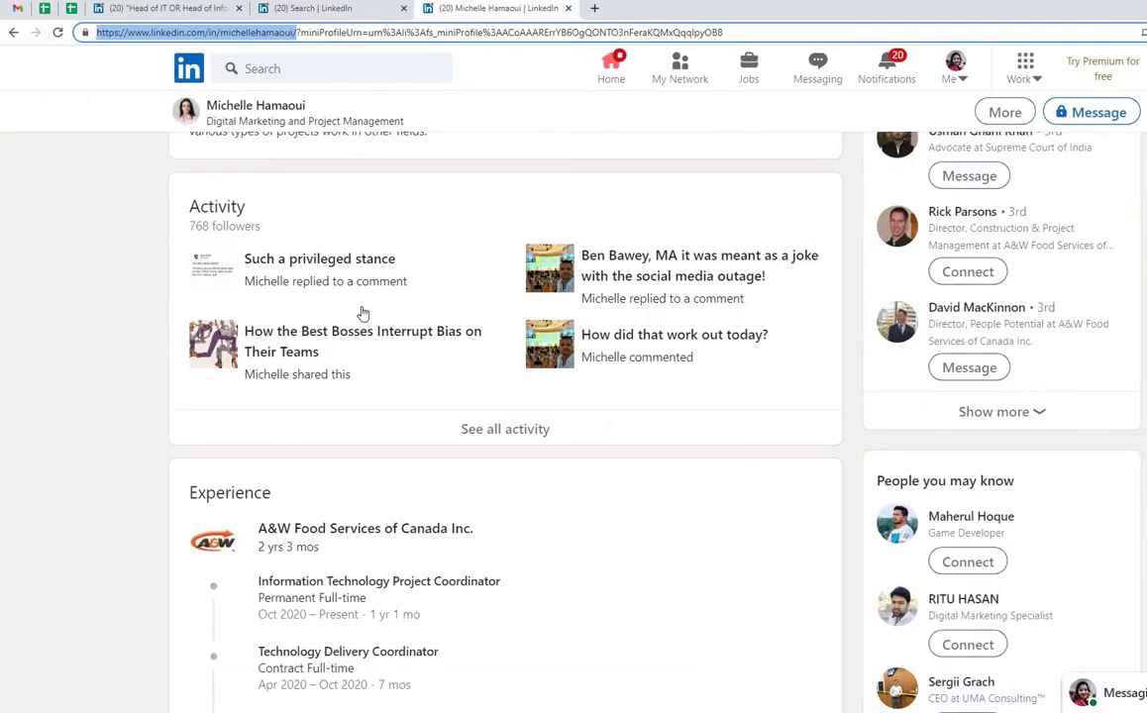
{"action": "double_click", "coordinate": [348, 580]}
{"action": "left_click", "coordinate": [349, 580]}
{"action": "key", "text": "ctrl+c"}
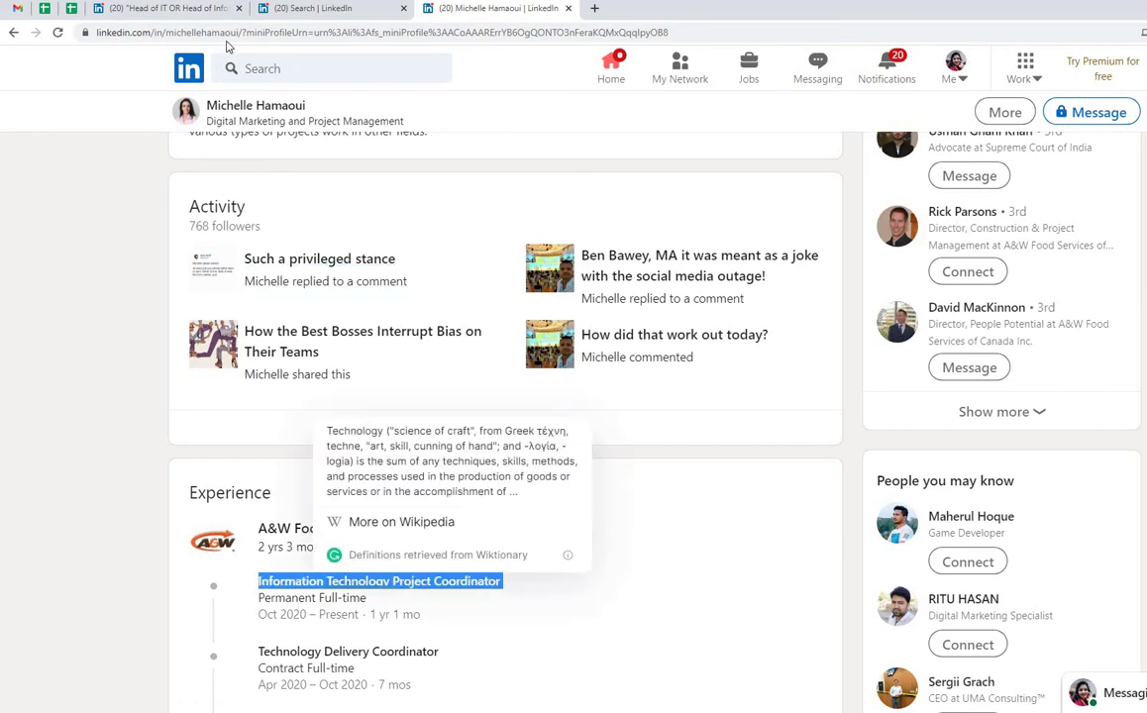
{"action": "left_click", "coordinate": [225, 32]}
{"action": "key", "text": "ctrl+v"}
{"action": "left_click", "coordinate": [78, 14]}
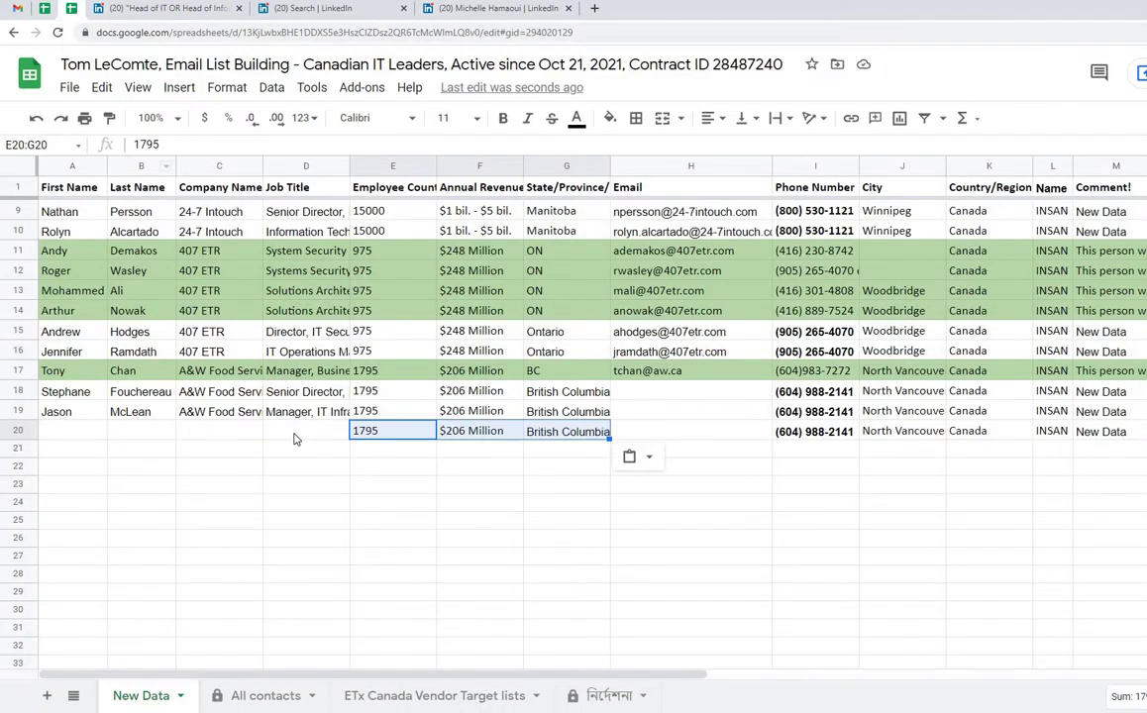
{"action": "left_click", "coordinate": [299, 433]}
{"action": "key", "text": "ctrl+v"}
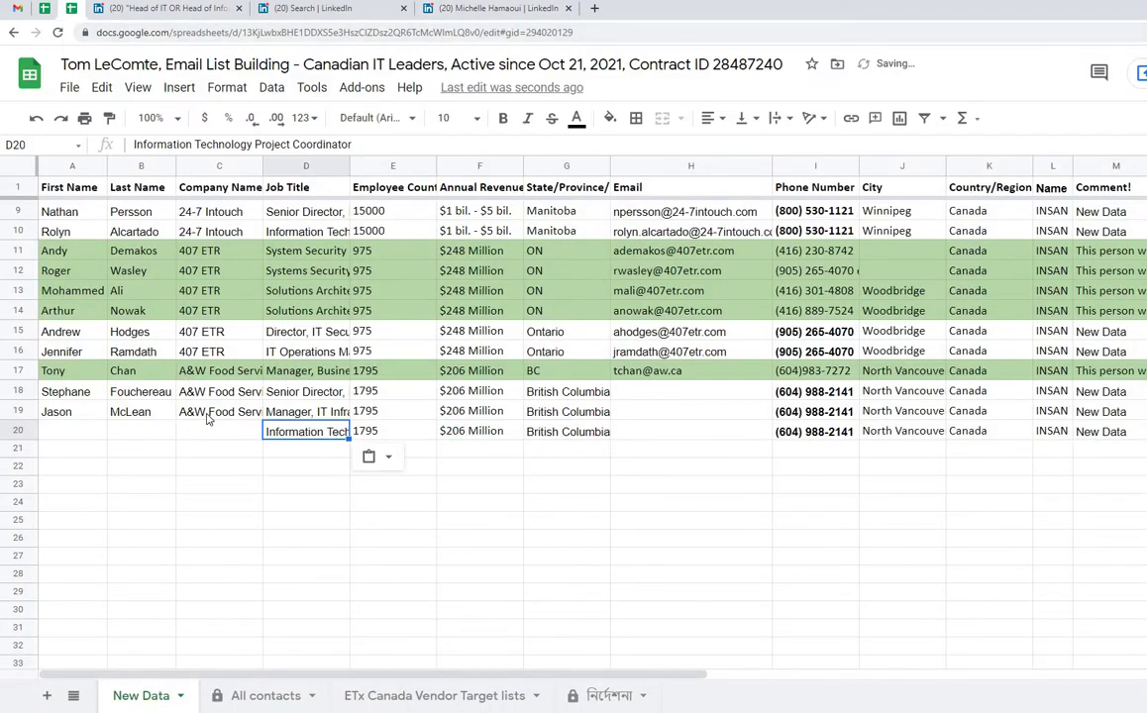
- Copy the company name A&W Food Services from row 19 into row 20
{"action": "left_click", "coordinate": [208, 411]}
{"action": "key", "text": "ctrl+c"}
{"action": "left_click", "coordinate": [215, 433]}
{"action": "key", "text": "ctrl+v"}
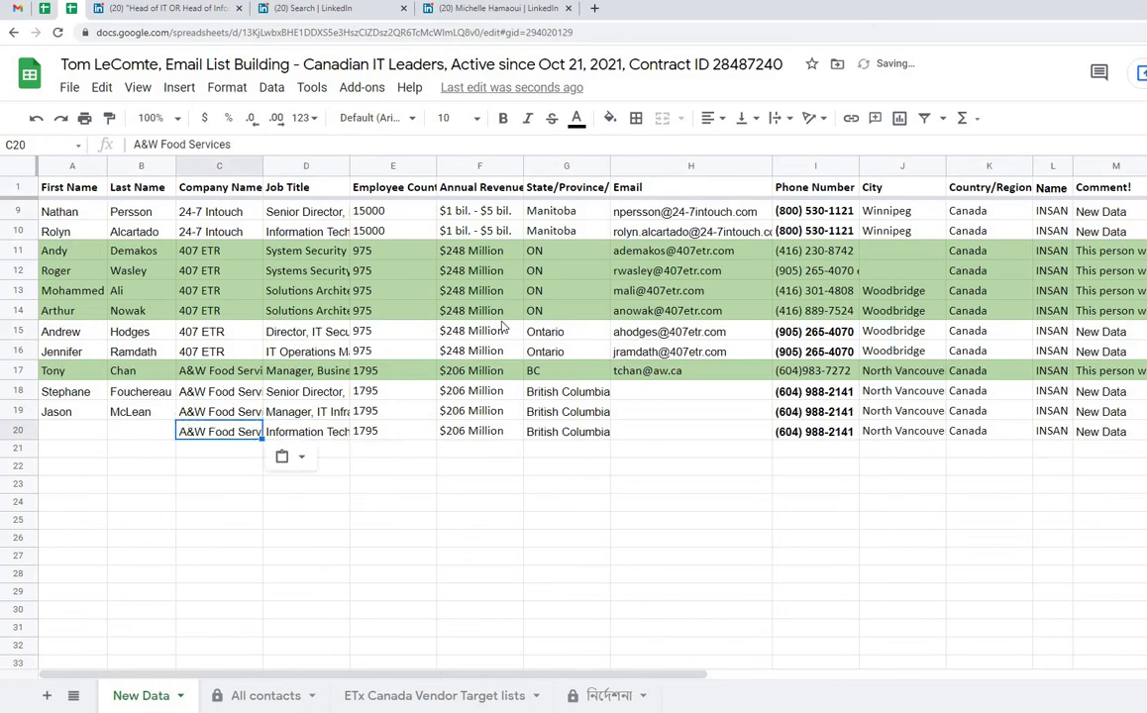
- Copy the contact's full name from the LinkedIn profile and place the last name in cell B20
{"action": "left_click", "coordinate": [485, 10]}
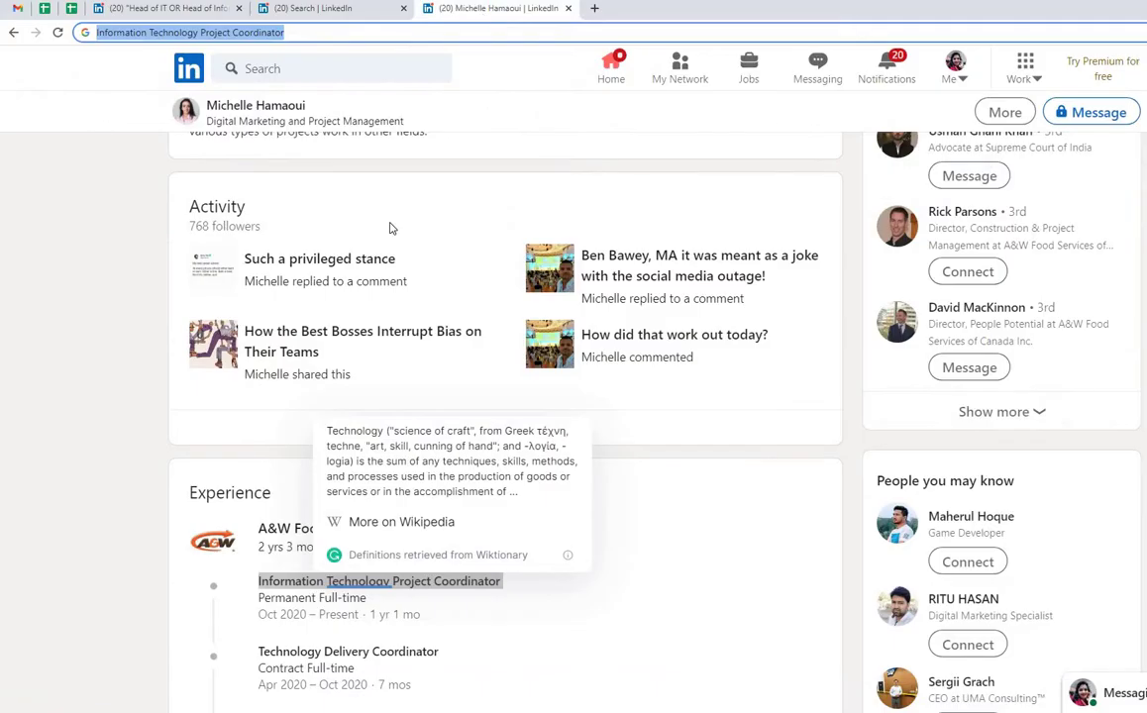
{"action": "triple_click", "coordinate": [275, 105]}
{"action": "key", "text": "ctrl+c"}
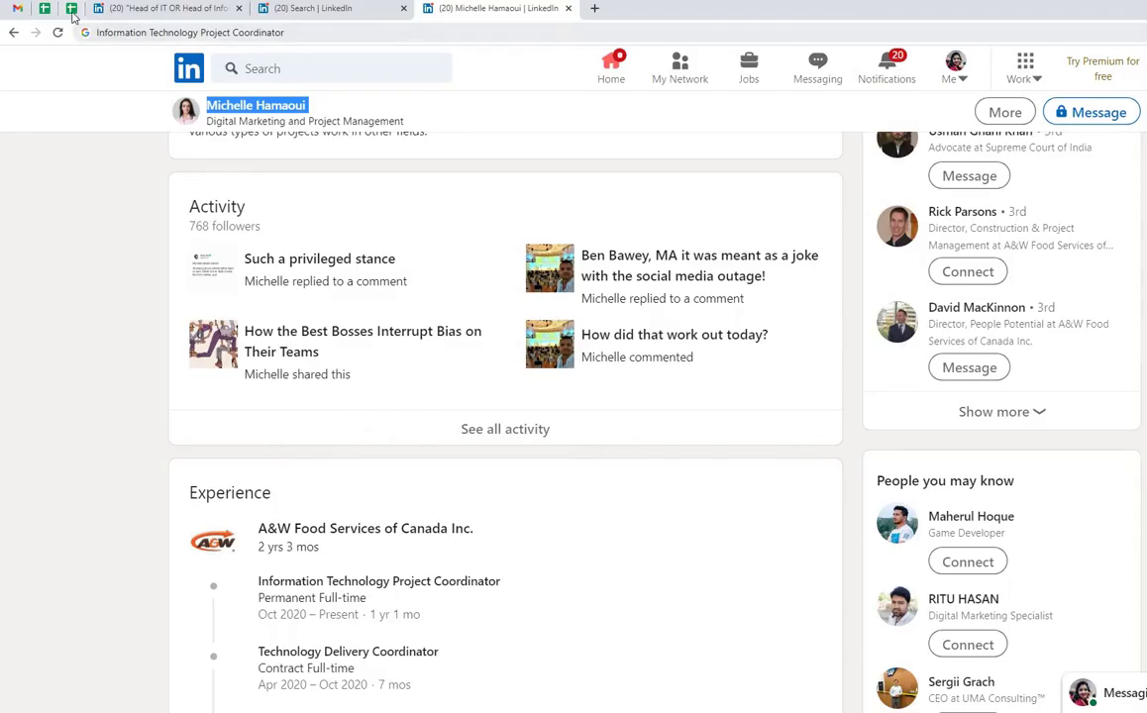
{"action": "left_click", "coordinate": [71, 7]}
{"action": "left_click", "coordinate": [170, 32]}
{"action": "key", "text": "ctrl+v"}
{"action": "double_click", "coordinate": [164, 33]}
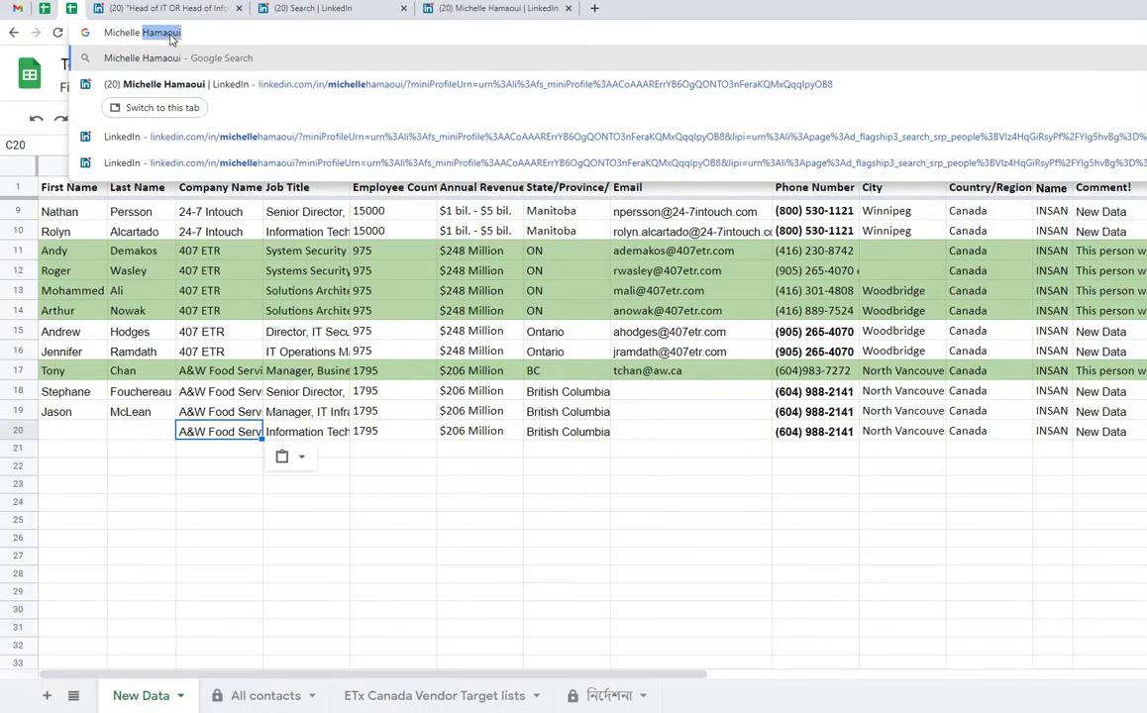
{"action": "key", "text": "BackSpace"}
{"action": "left_click", "coordinate": [149, 437]}
{"action": "key", "text": "ctrl+v"}
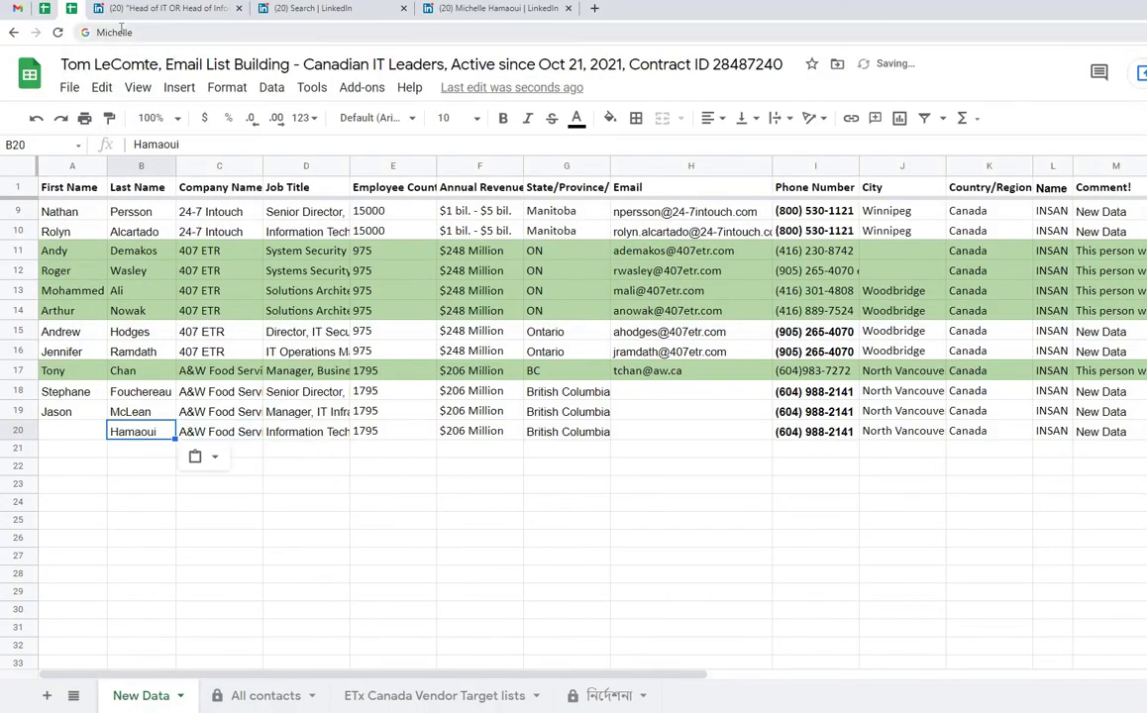
- Place the contact's first name in cell A20
{"action": "left_click", "coordinate": [121, 32]}
{"action": "key", "text": "ctrl+c"}
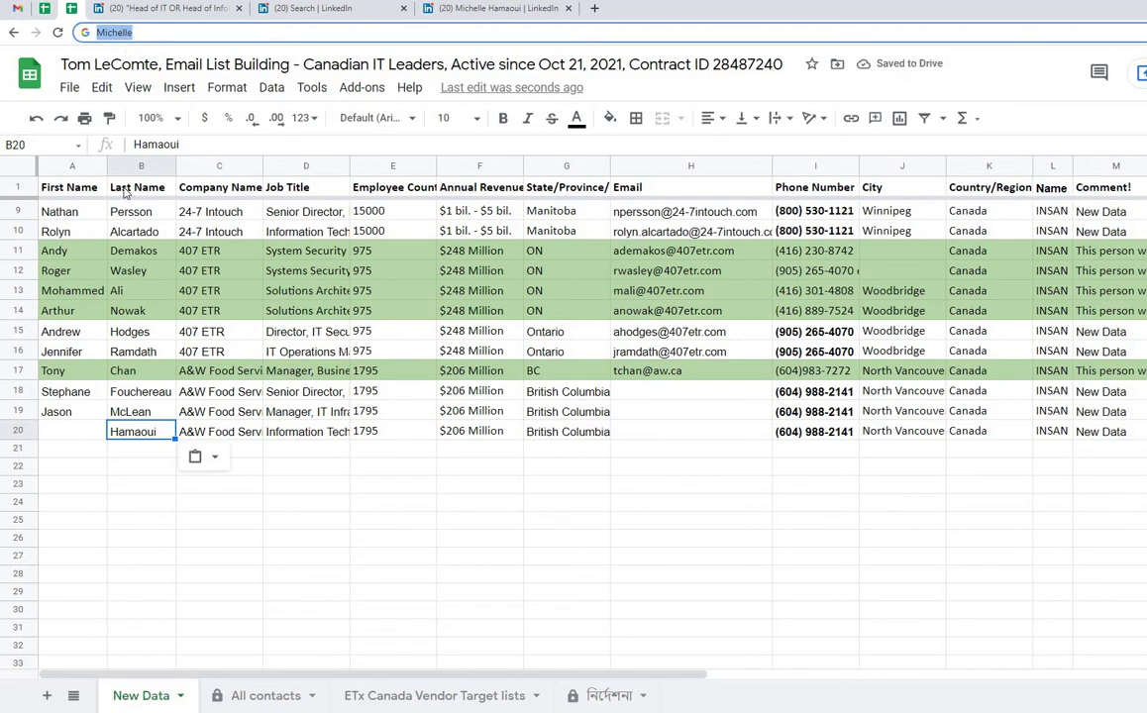
{"action": "left_click", "coordinate": [74, 432]}
{"action": "key", "text": "ctrl+v"}
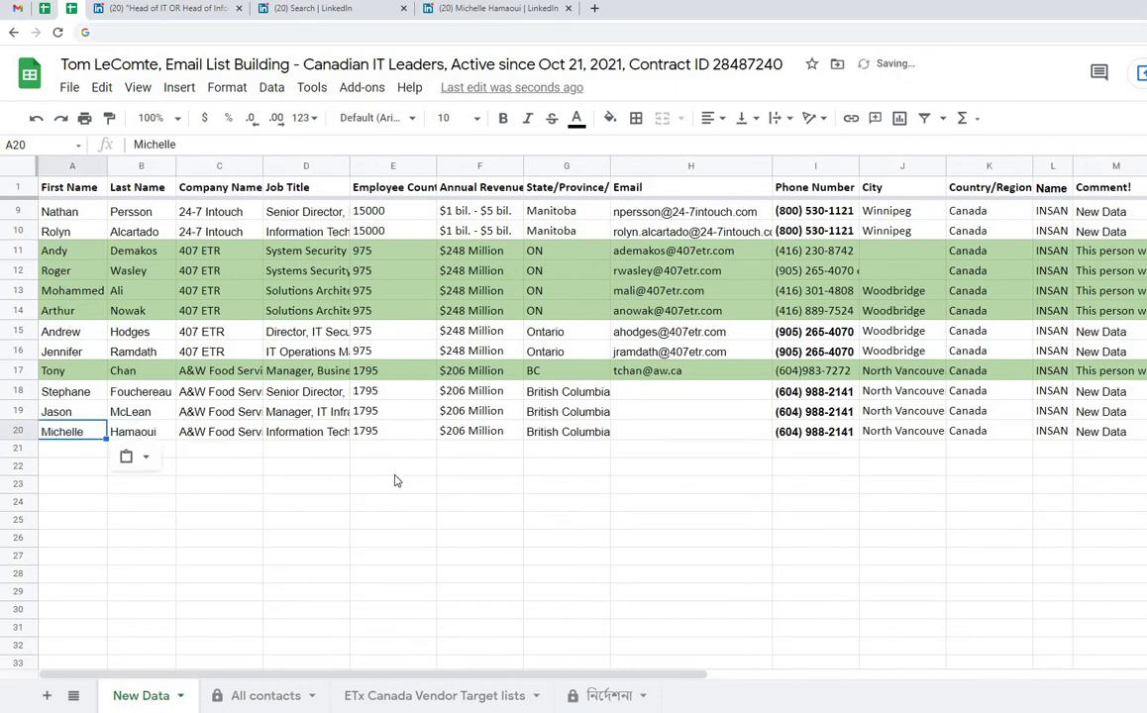
{"action": "left_click", "coordinate": [494, 505]}
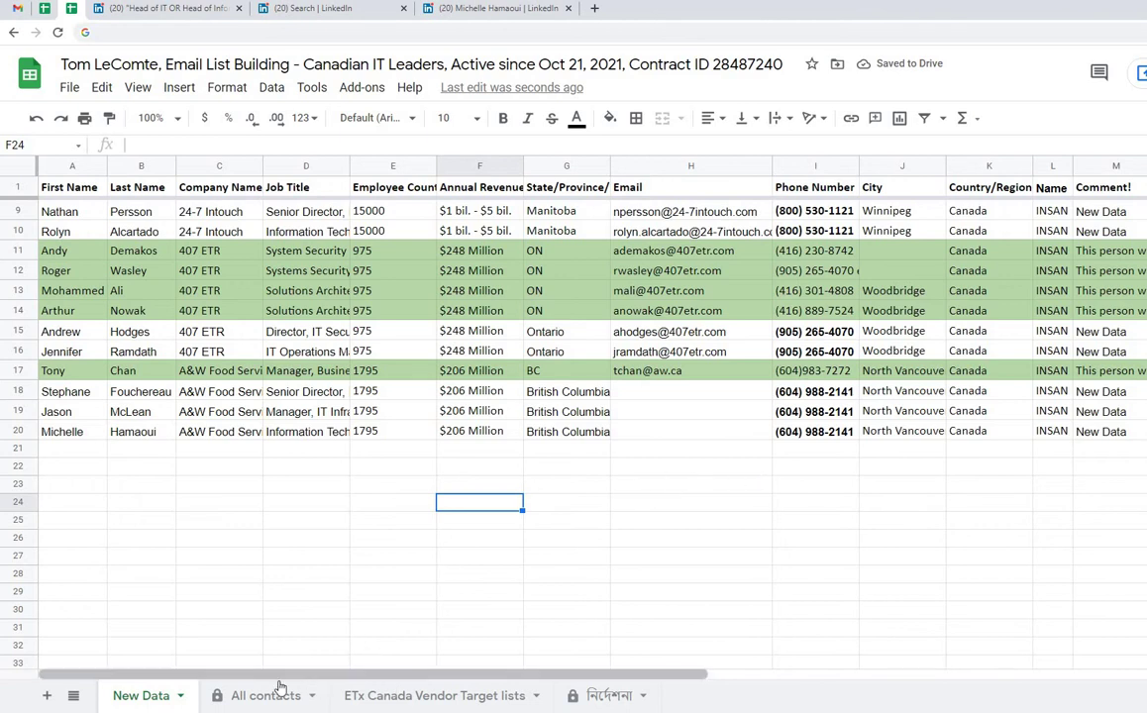
- Open the keyword filter of the LinkedIn people search and copy the Systems Administrator title query from the instructions sheet's cell A15
{"action": "left_click", "coordinate": [259, 14]}
{"action": "left_click", "coordinate": [727, 125]}
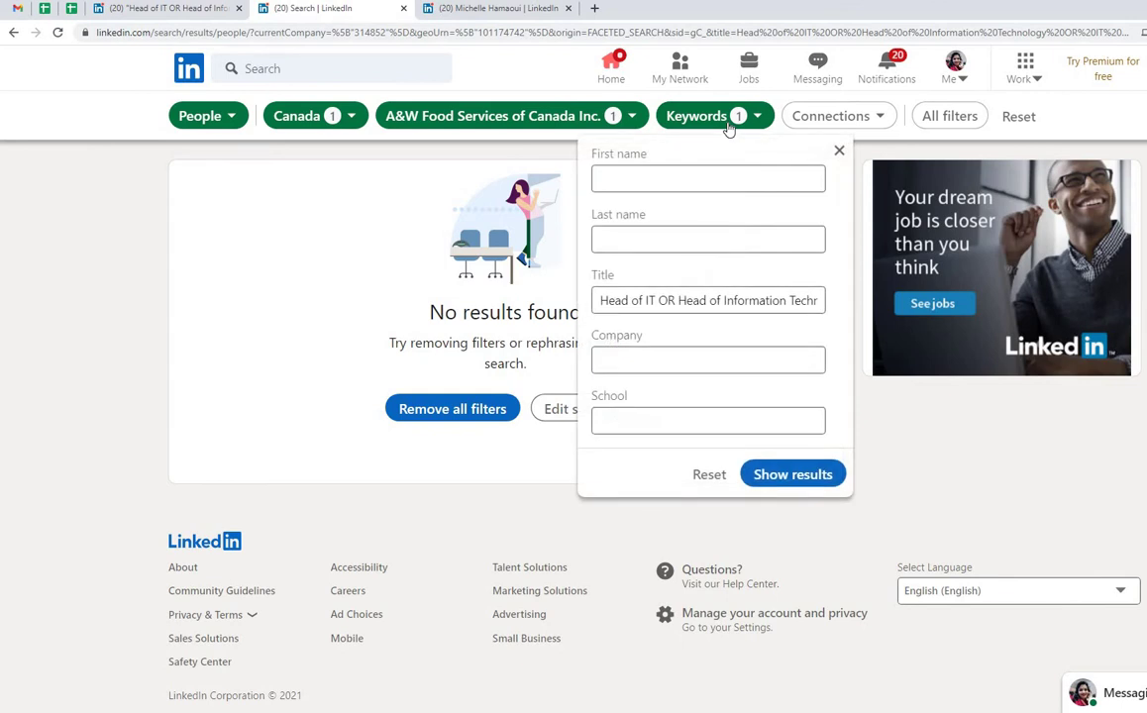
{"action": "left_click", "coordinate": [72, 10]}
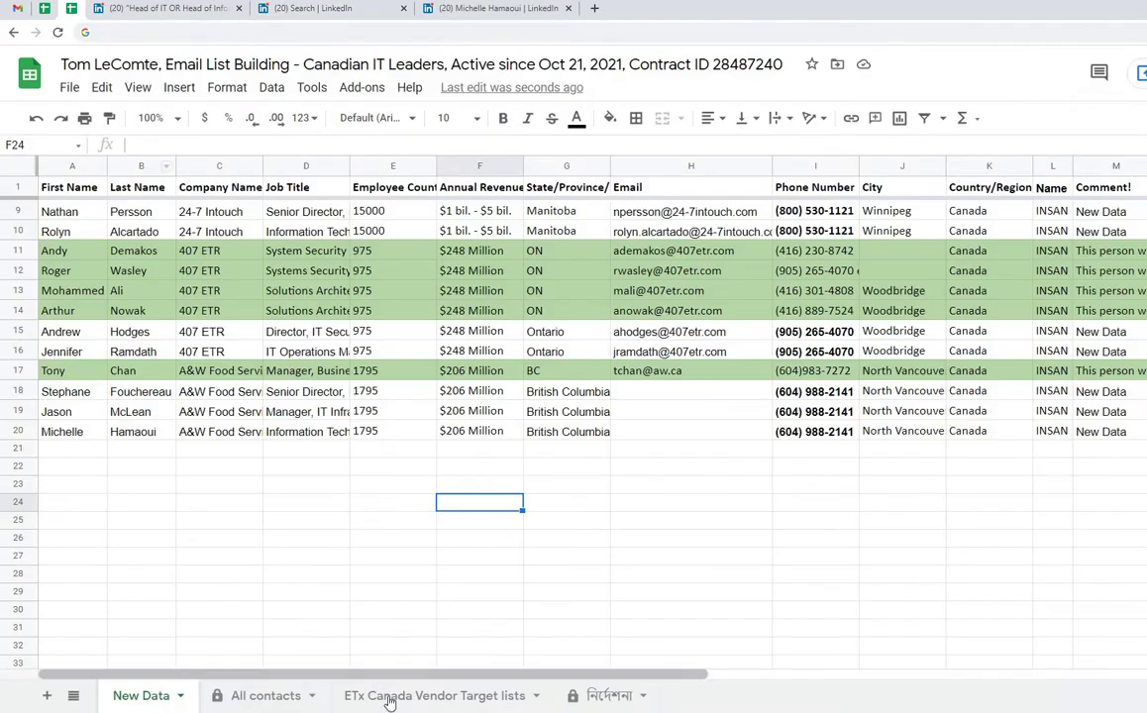
{"action": "left_click", "coordinate": [275, 698]}
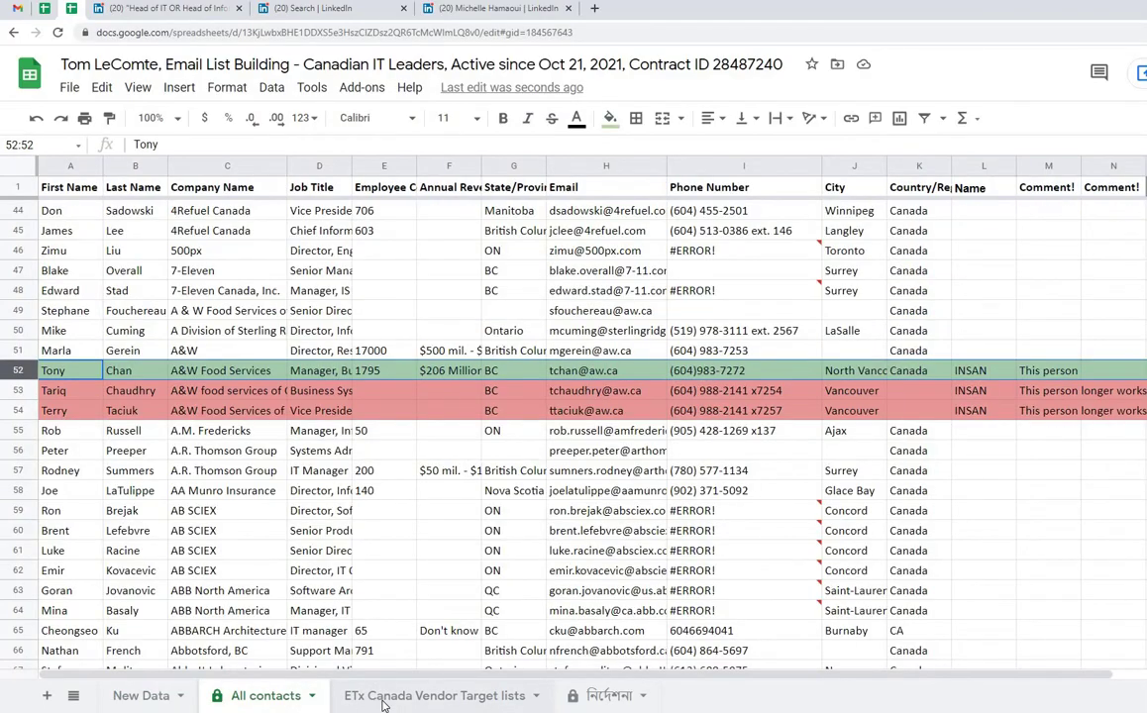
{"action": "left_click", "coordinate": [384, 697]}
{"action": "left_click", "coordinate": [602, 696]}
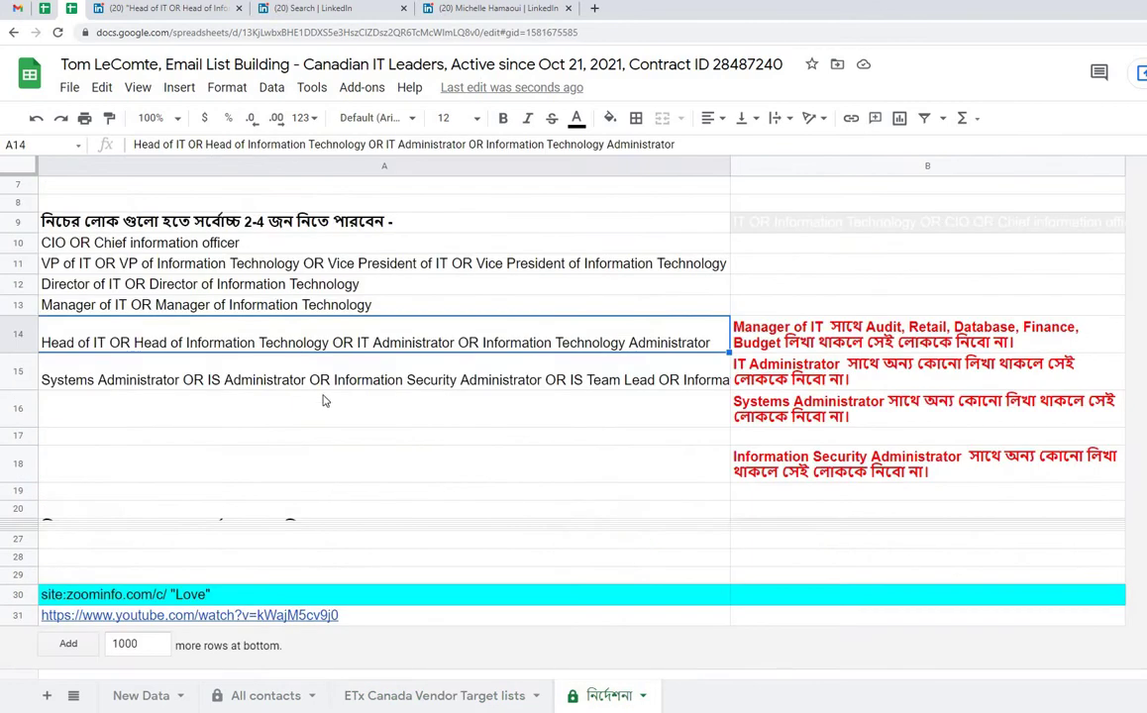
{"action": "left_click", "coordinate": [400, 384]}
- Search A&W Food Services of Canada people on LinkedIn using the copied Systems Administrator query as the title keyword
{"action": "left_click", "coordinate": [309, 10]}
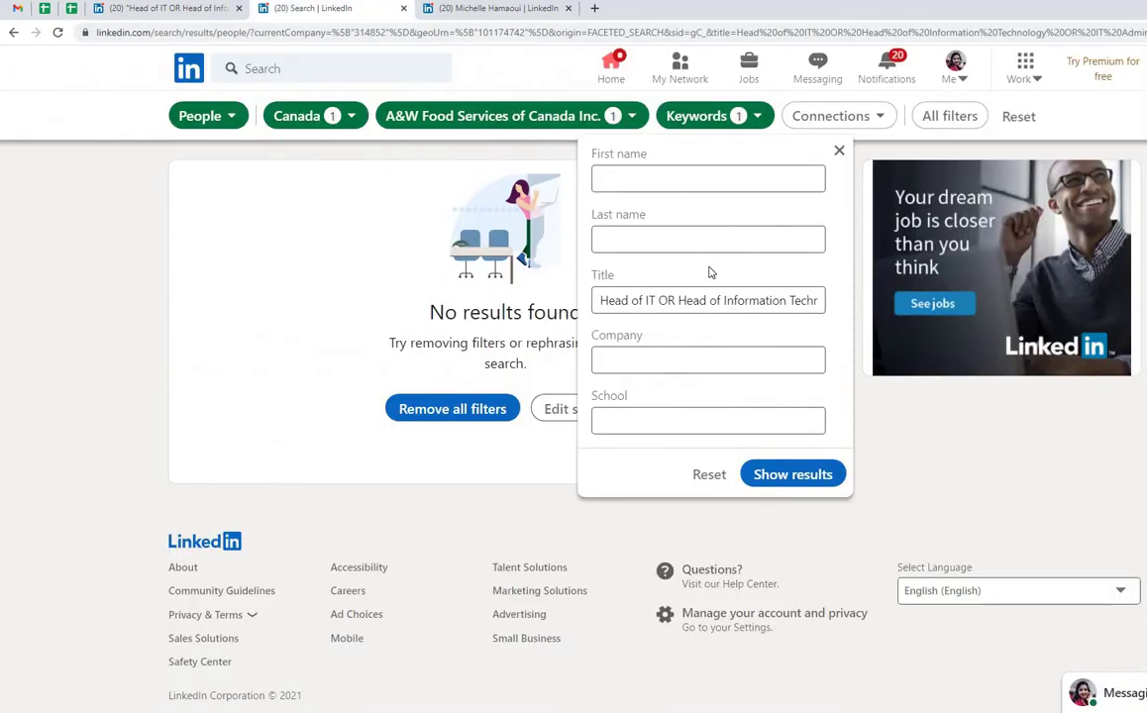
{"action": "left_click", "coordinate": [713, 300]}
{"action": "key", "text": "ctrl+a"}
{"action": "key", "text": "ctrl+v"}
{"action": "left_click", "coordinate": [783, 474]}
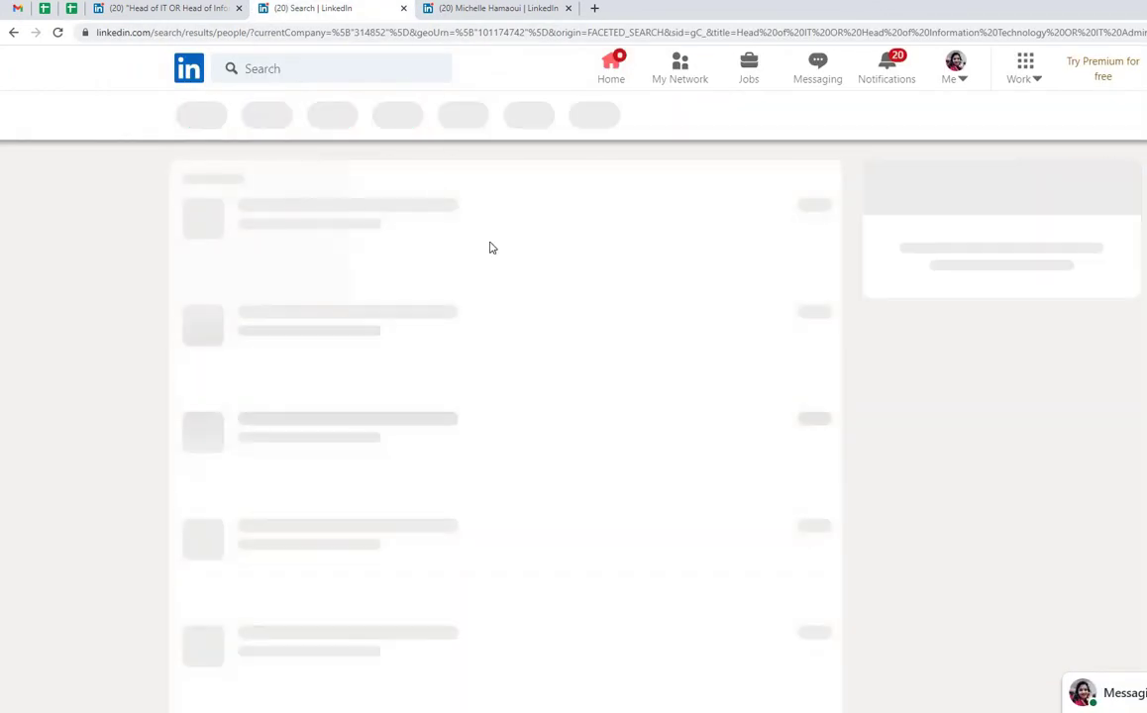
- Close all open LinkedIn tabs and return to the contact spreadsheet
{"action": "key", "text": "ctrl+Page_Up"}
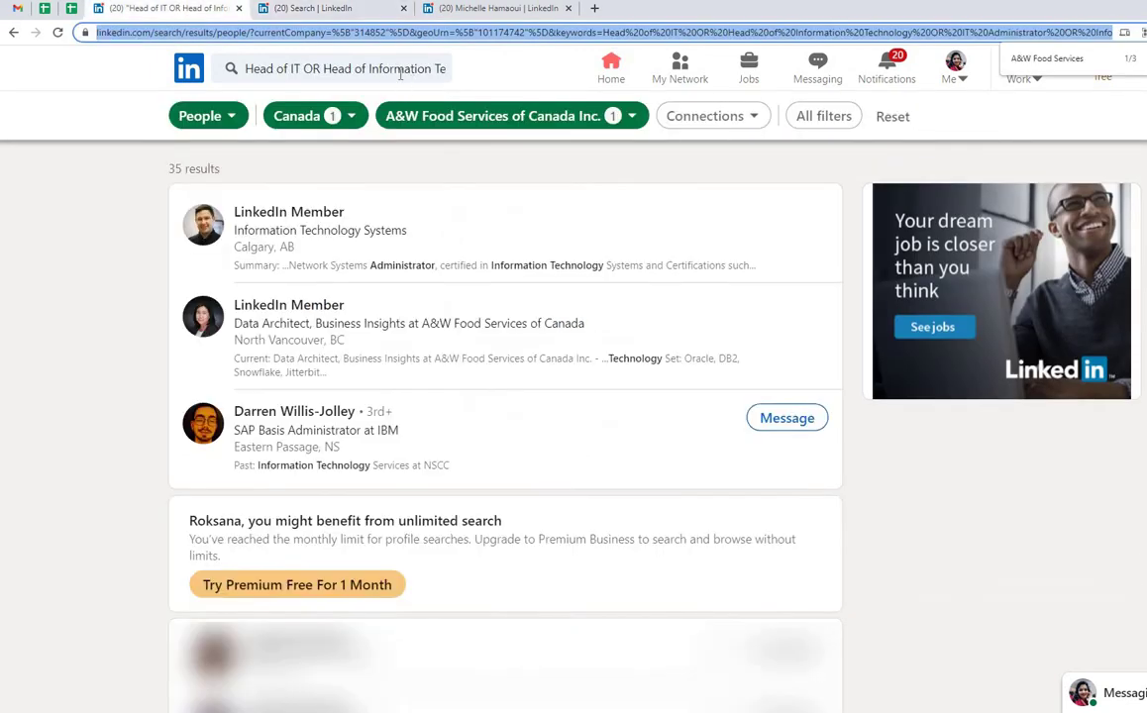
{"action": "left_click", "coordinate": [239, 8]}
{"action": "left_click", "coordinate": [238, 8]}
{"action": "left_click", "coordinate": [238, 8]}
{"action": "middle_click", "coordinate": [111, 14]}
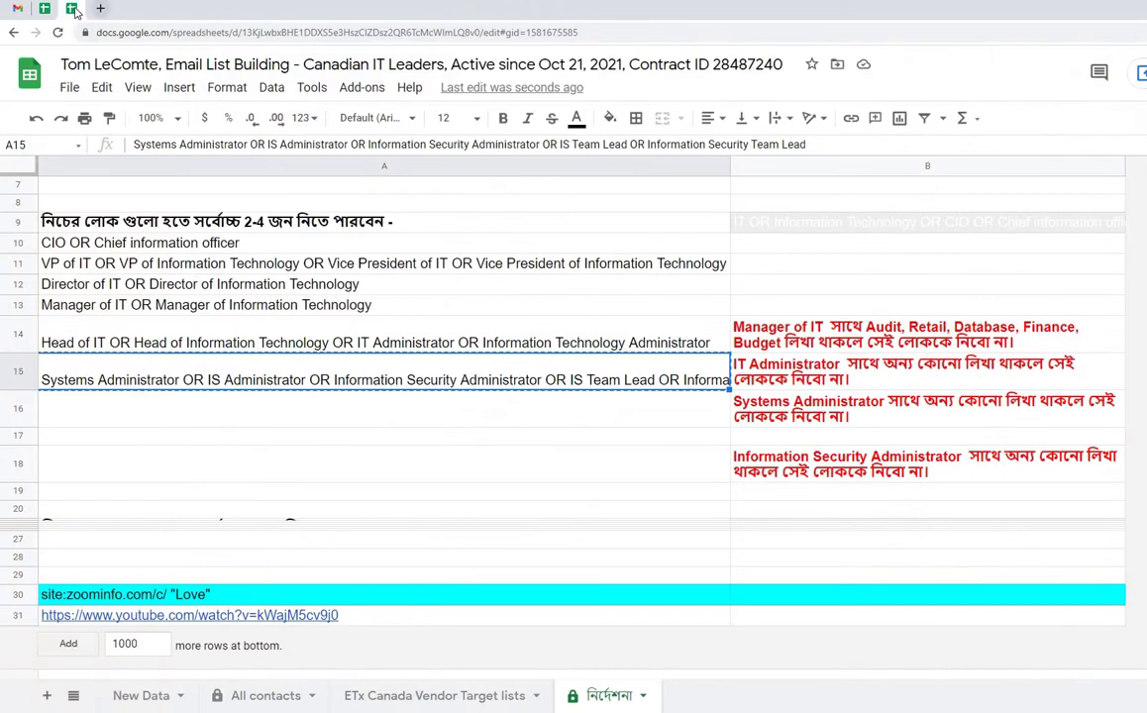
- In the ETx Canada Vendor Target lists sheet, fill the A&W Food Services row with the researcher's name and the comment Done
{"action": "left_click", "coordinate": [379, 696]}
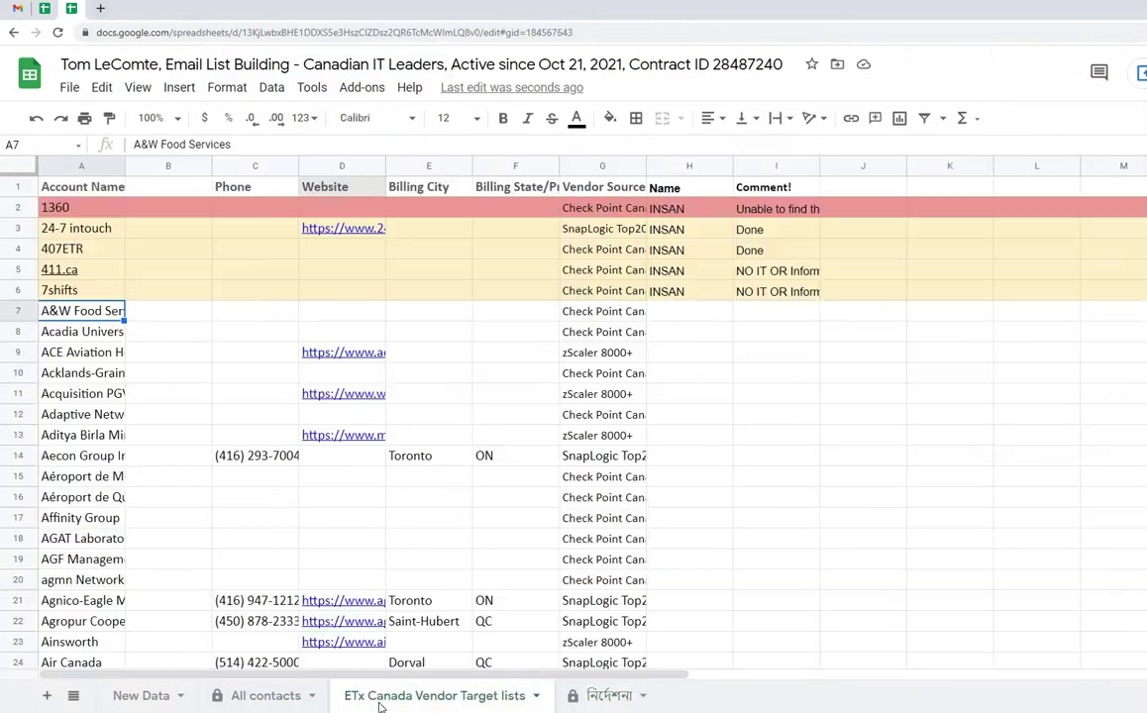
{"action": "left_click", "coordinate": [690, 296]}
{"action": "key", "text": "ctrl+c"}
{"action": "left_click", "coordinate": [690, 311]}
{"action": "key", "text": "ctrl+v"}
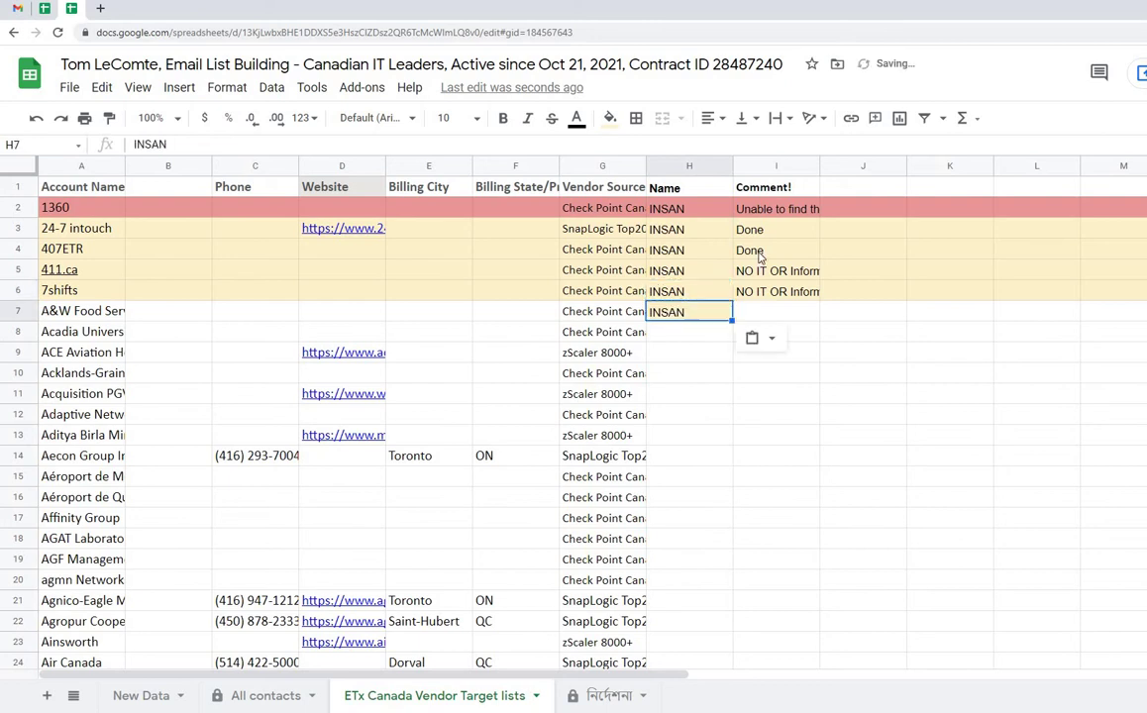
{"action": "left_click", "coordinate": [753, 249]}
{"action": "key", "text": "ctrl+c"}
{"action": "left_click", "coordinate": [760, 319]}
{"action": "key", "text": "ctrl+v"}
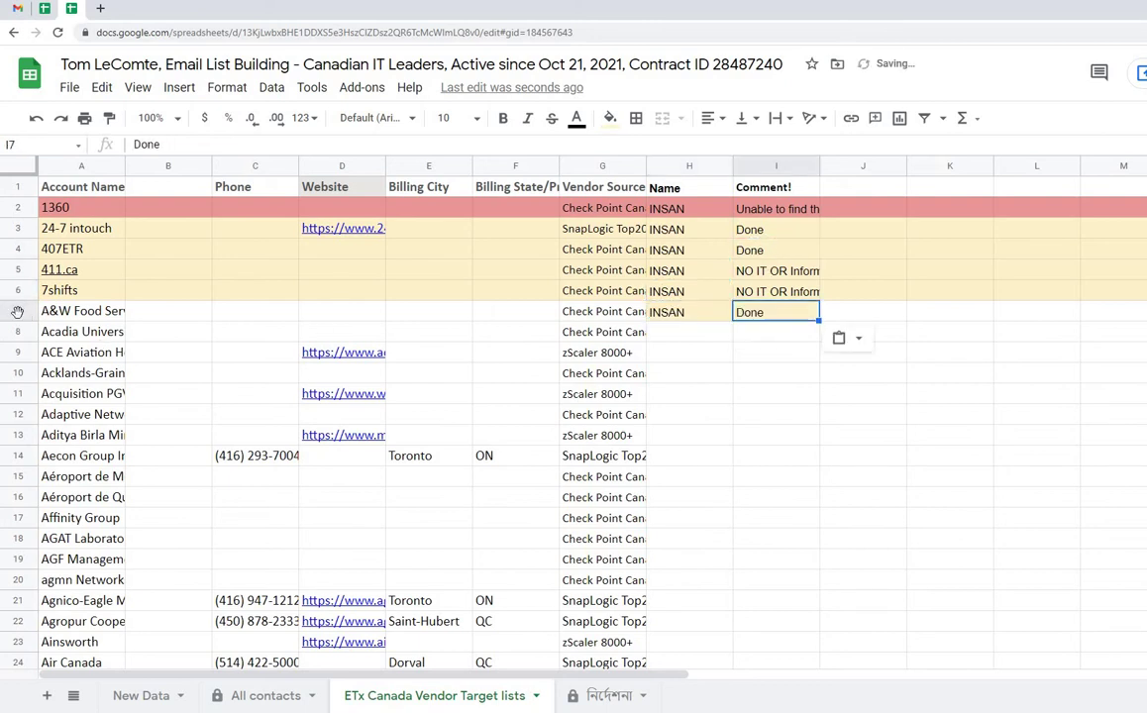
- Fill the whole A&W Food Services row with the light yellow used for the finished companies
{"action": "left_click", "coordinate": [17, 311]}
{"action": "left_click", "coordinate": [610, 118]}
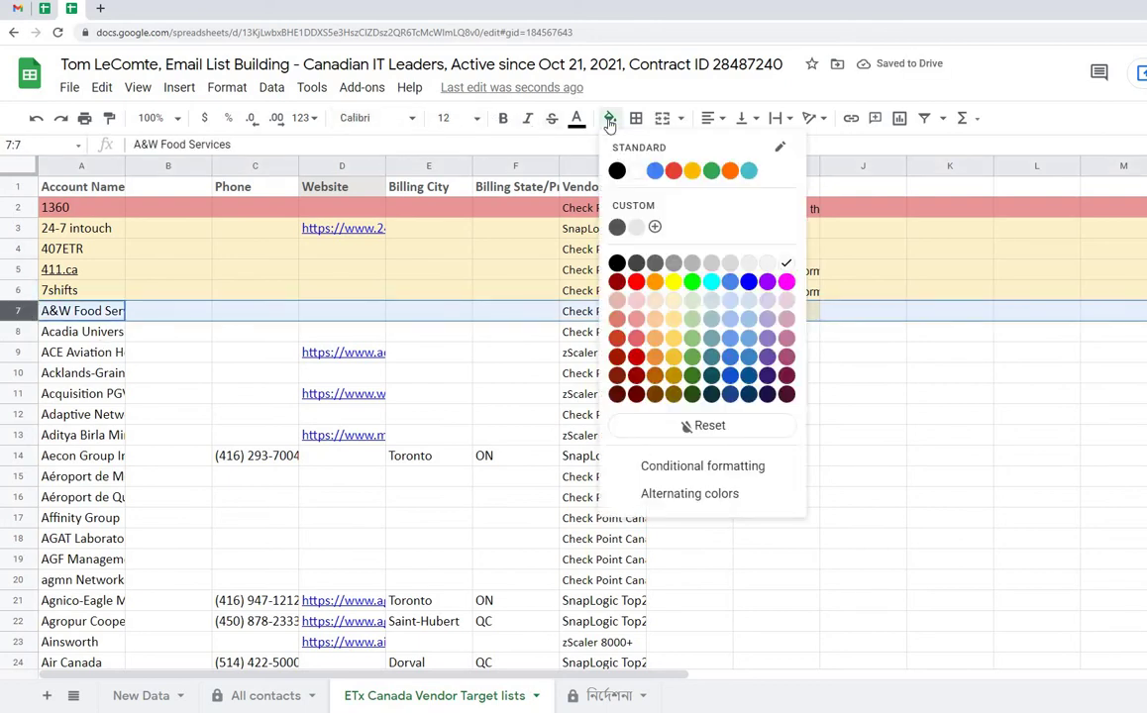
{"action": "left_click", "coordinate": [673, 301]}
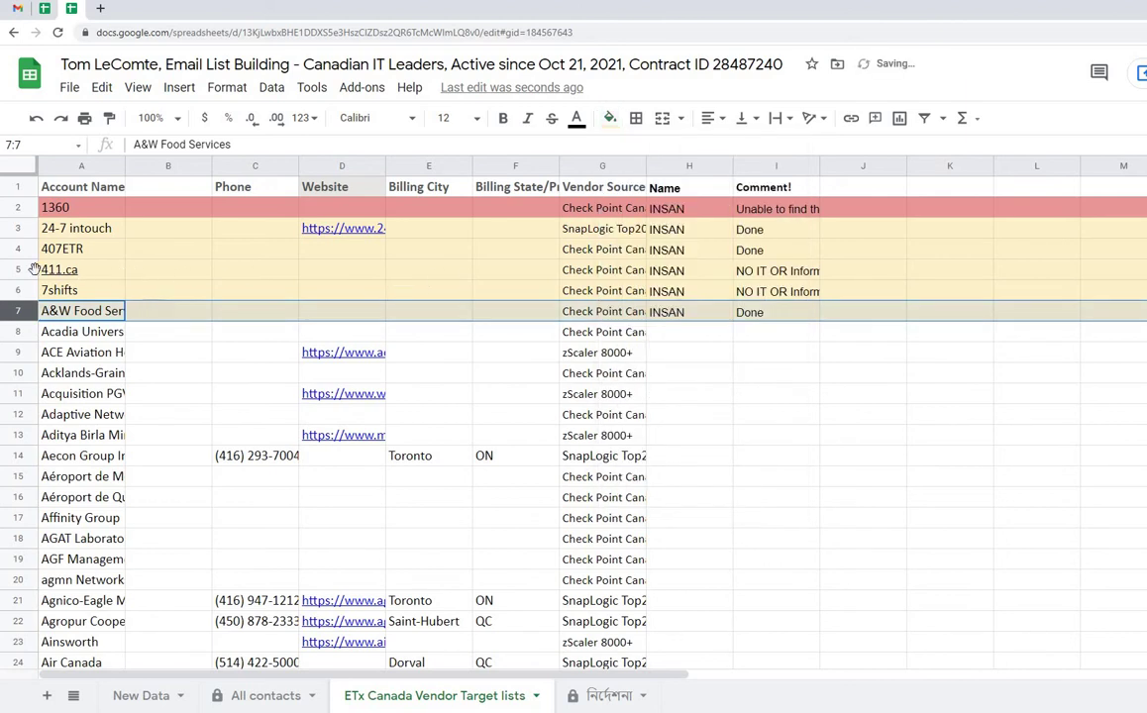
- Fill the 411.ca and 7shifts rows with light red
{"action": "left_click_drag", "start_coordinate": [20, 269], "coordinate": [20, 290]}
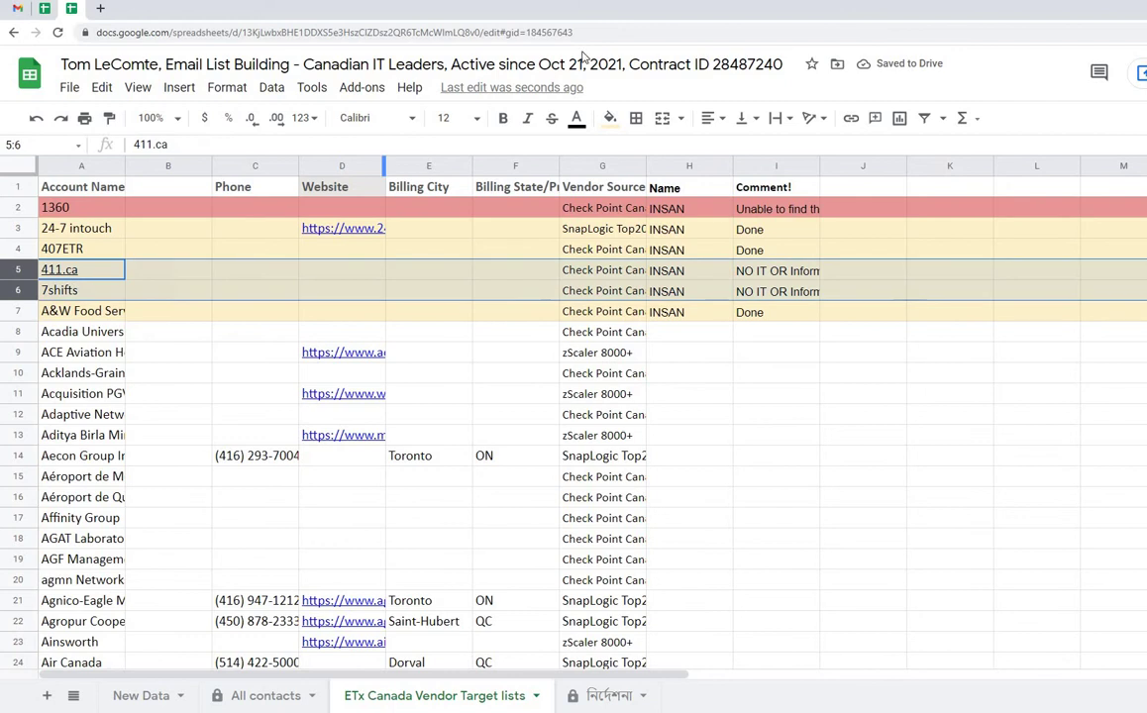
{"action": "left_click", "coordinate": [610, 118]}
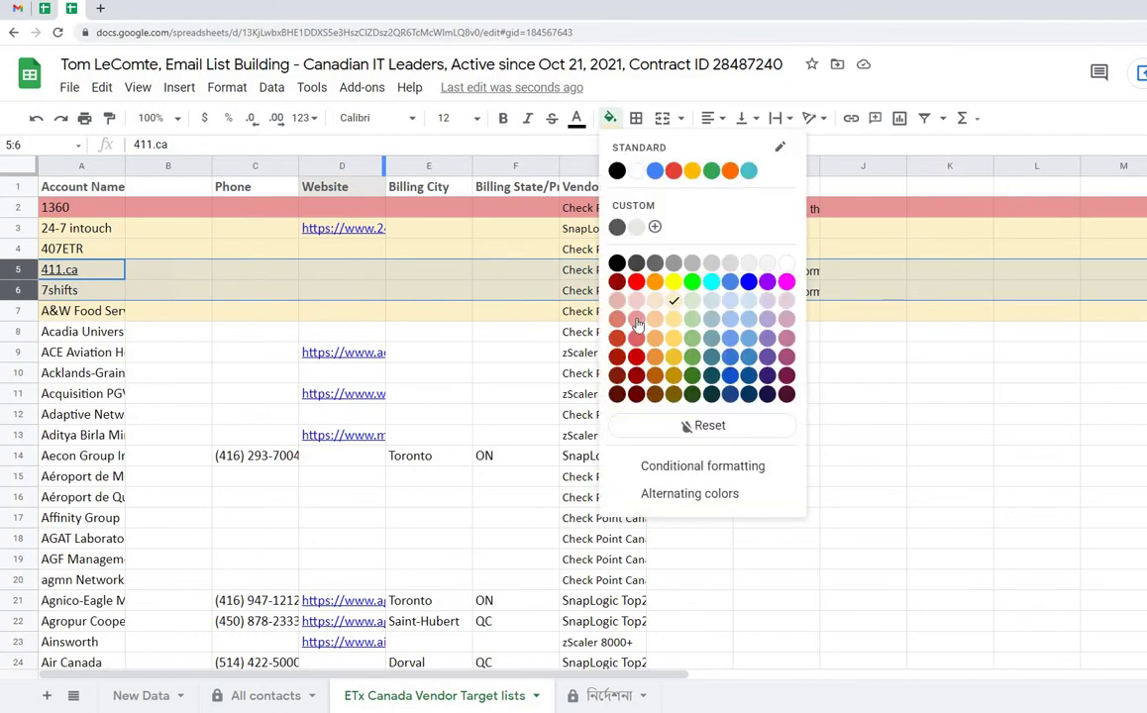
{"action": "left_click", "coordinate": [636, 319]}
{"action": "left_click", "coordinate": [775, 352]}
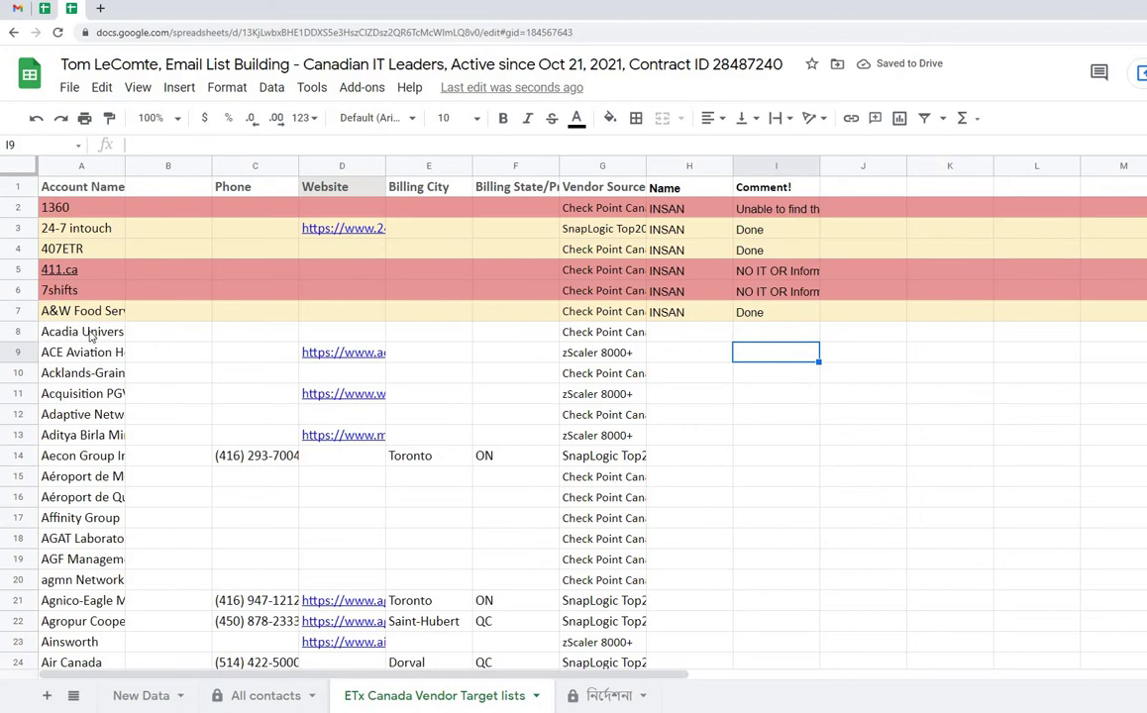
- Copy the researcher's name from the A&W Food Services row into the Acadia University row
{"action": "left_click", "coordinate": [662, 317]}
{"action": "key", "text": "ctrl+c"}
{"action": "key", "text": "Down"}
{"action": "key", "text": "ctrl+v"}
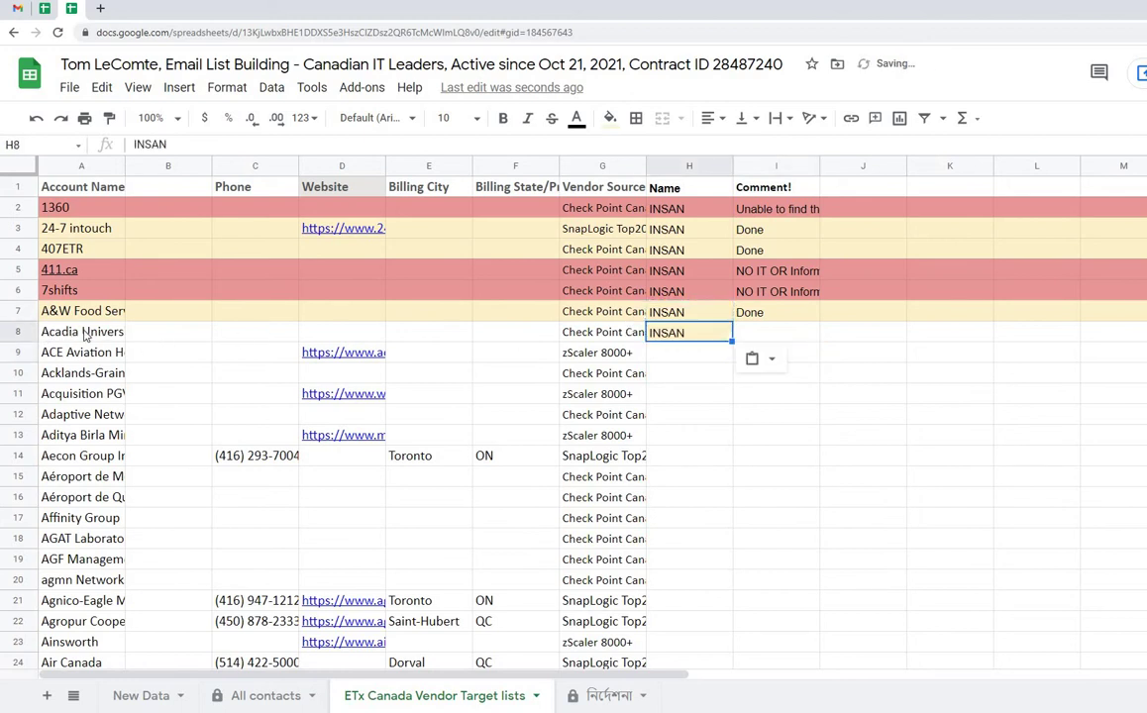
- Search the All contacts sheet for Acadia University and select the matching company cells
{"action": "left_click", "coordinate": [114, 332]}
{"action": "left_click", "coordinate": [247, 693]}
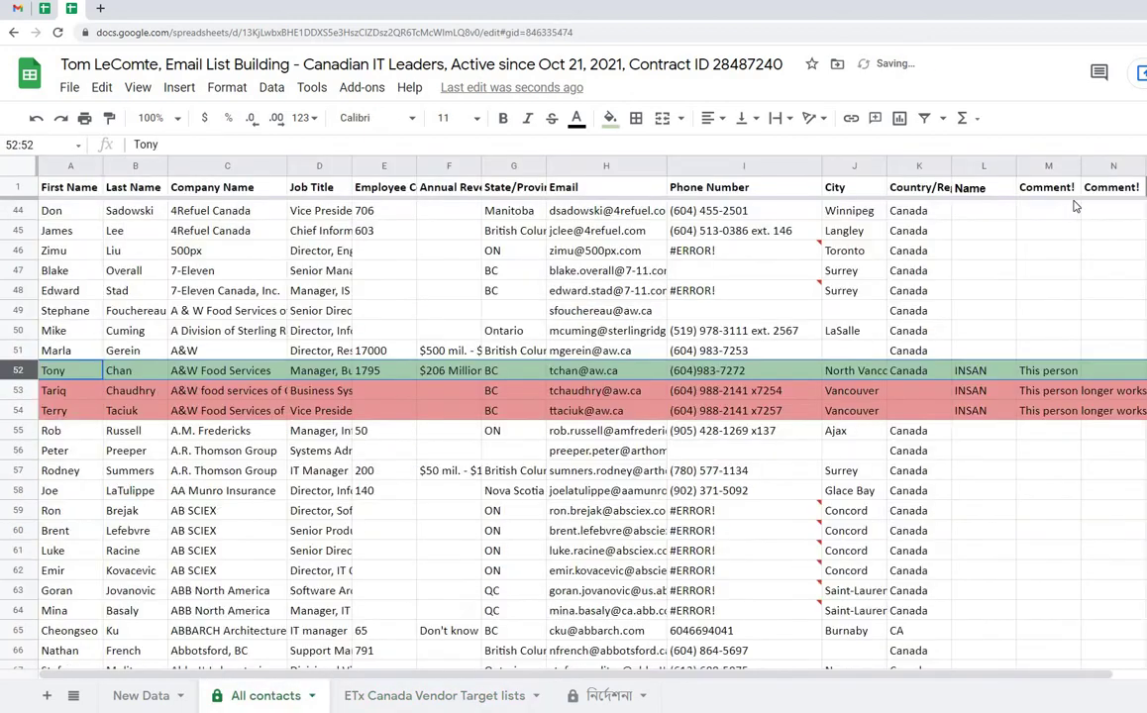
{"action": "left_click", "coordinate": [1066, 236]}
{"action": "key", "text": "ctrl+f"}
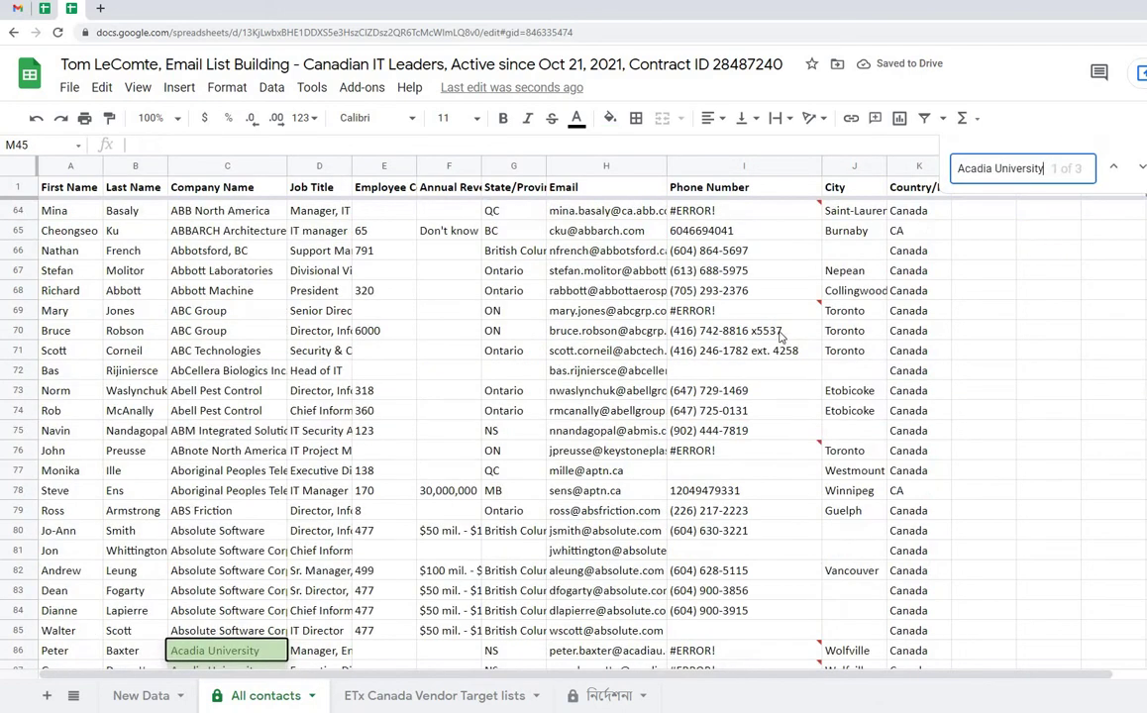
{"action": "scroll", "coordinate": [631, 374], "scroll_direction": "down", "scroll_amount": 2}
{"action": "left_click_drag", "start_coordinate": [218, 410], "coordinate": [218, 450]}
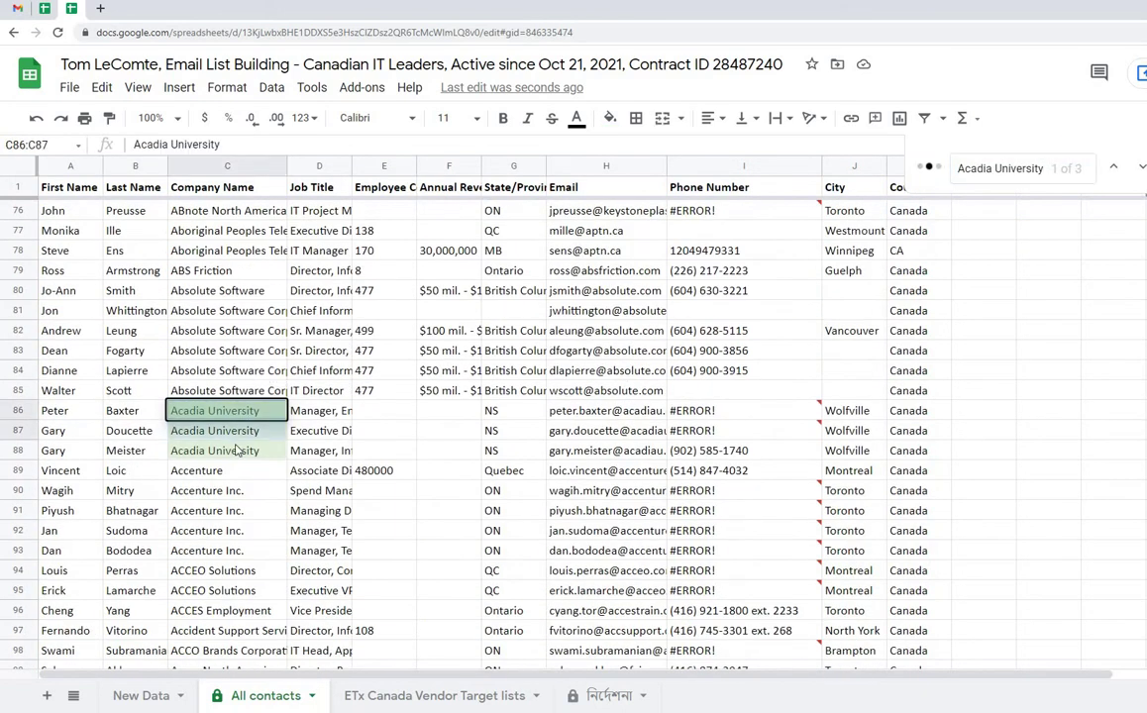
- Fill the three selected Acadia University company cells, C86 to C88, with yellow
{"action": "left_click", "coordinate": [610, 118]}
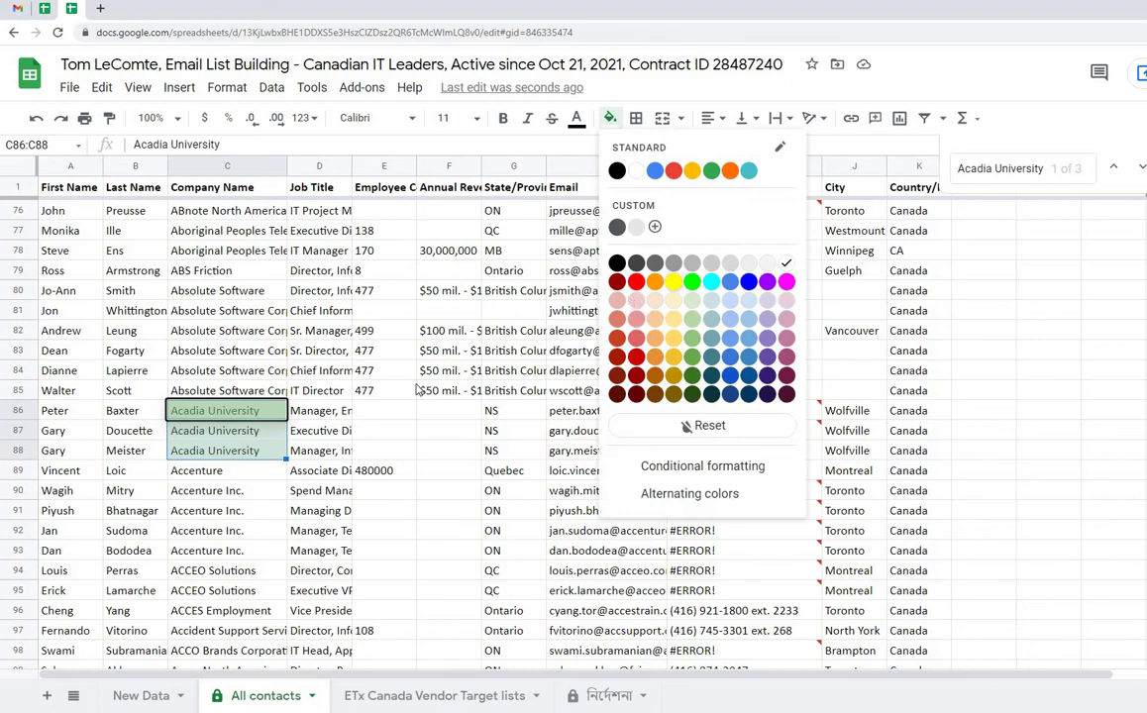
{"action": "left_click", "coordinate": [674, 281]}
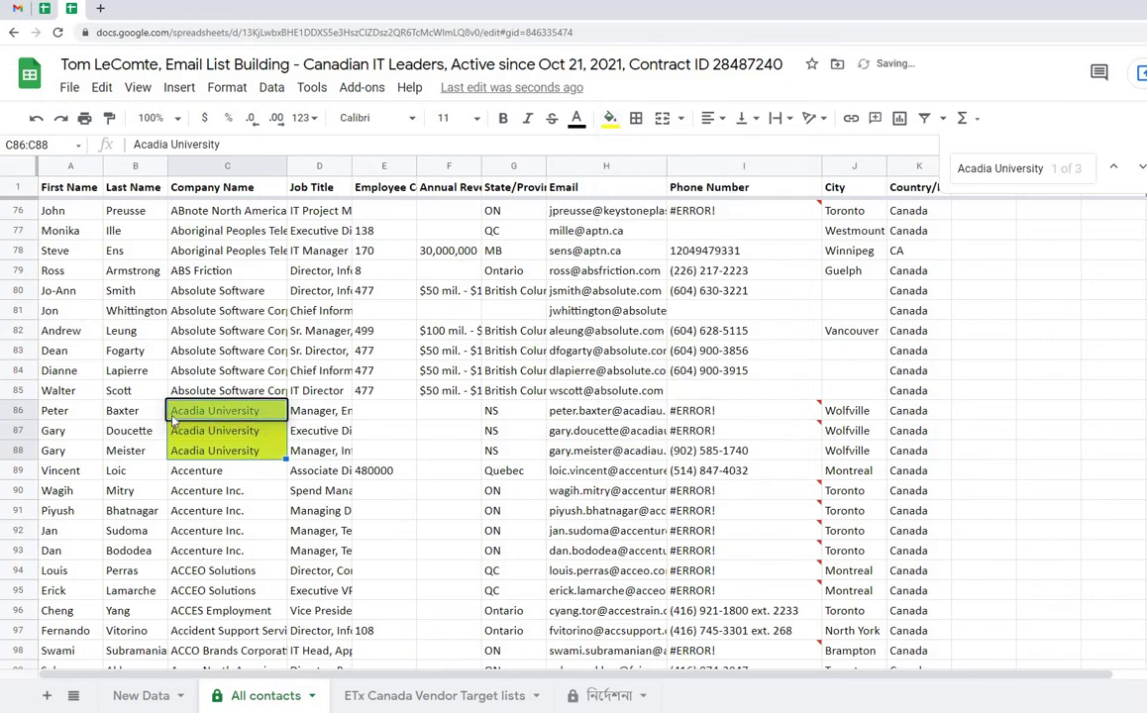
- Search LinkedIn for the row 86 contact's name with Acadia University and open the matching profile
{"action": "left_click", "coordinate": [100, 8]}
{"action": "left_click", "coordinate": [170, 56]}
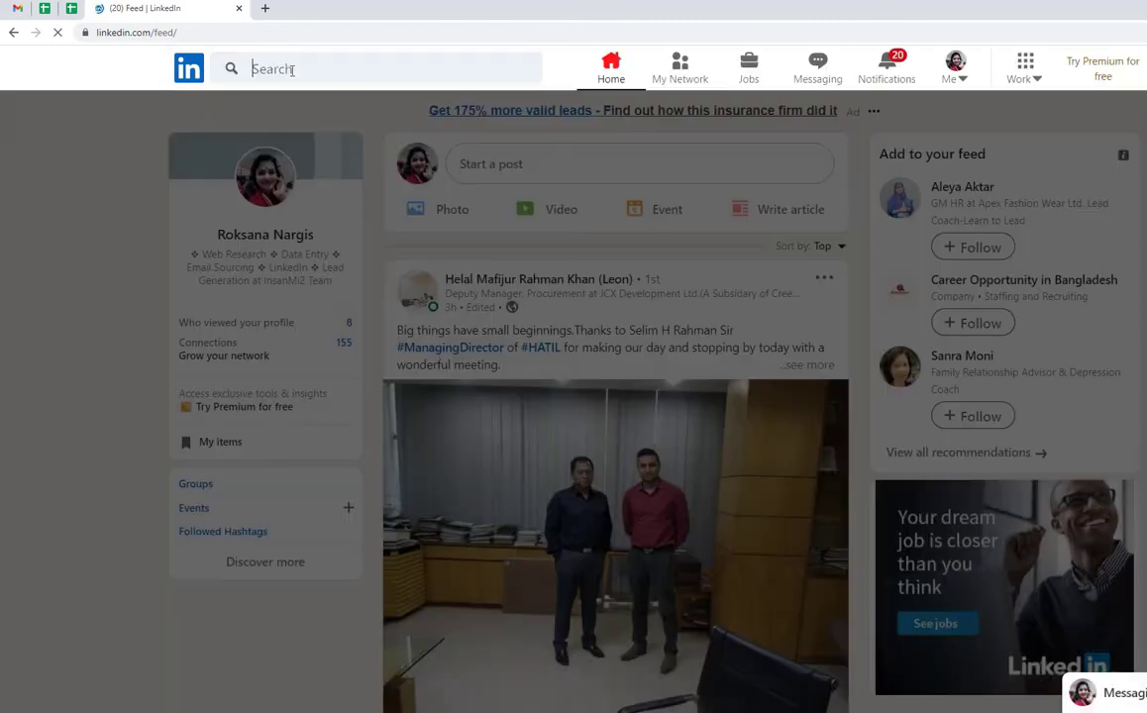
{"action": "left_click", "coordinate": [293, 70]}
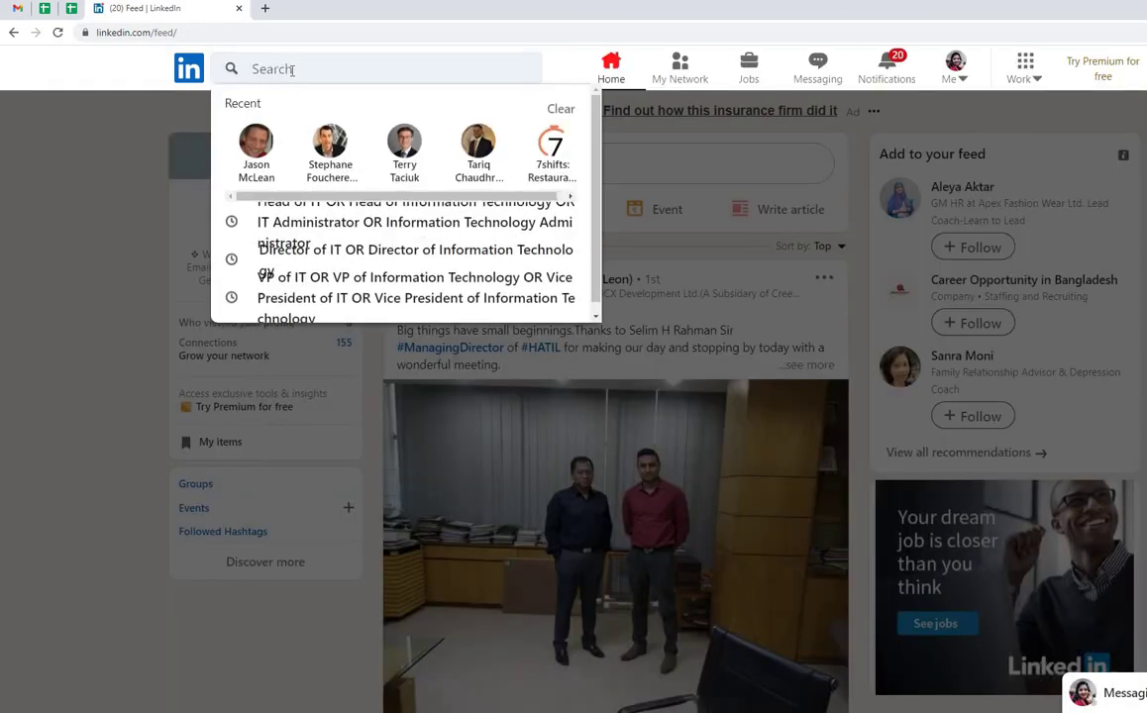
{"action": "key", "text": "ctrl+v"}
{"action": "key", "text": "Return"}
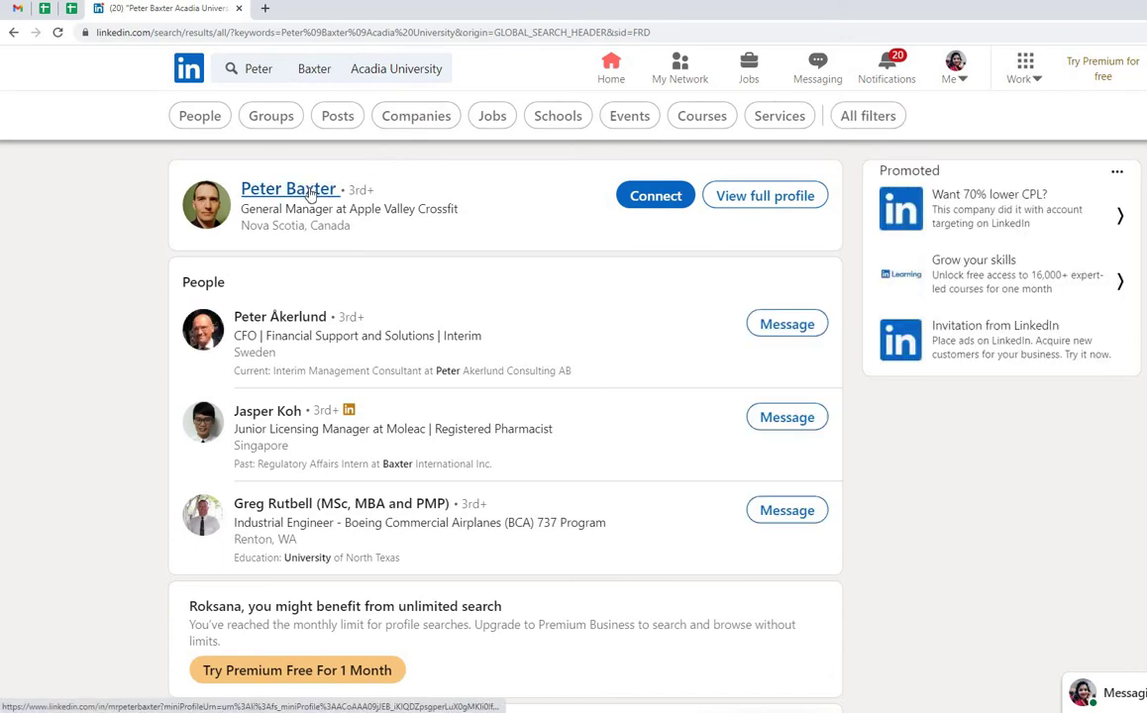
{"action": "left_click", "coordinate": [310, 192]}
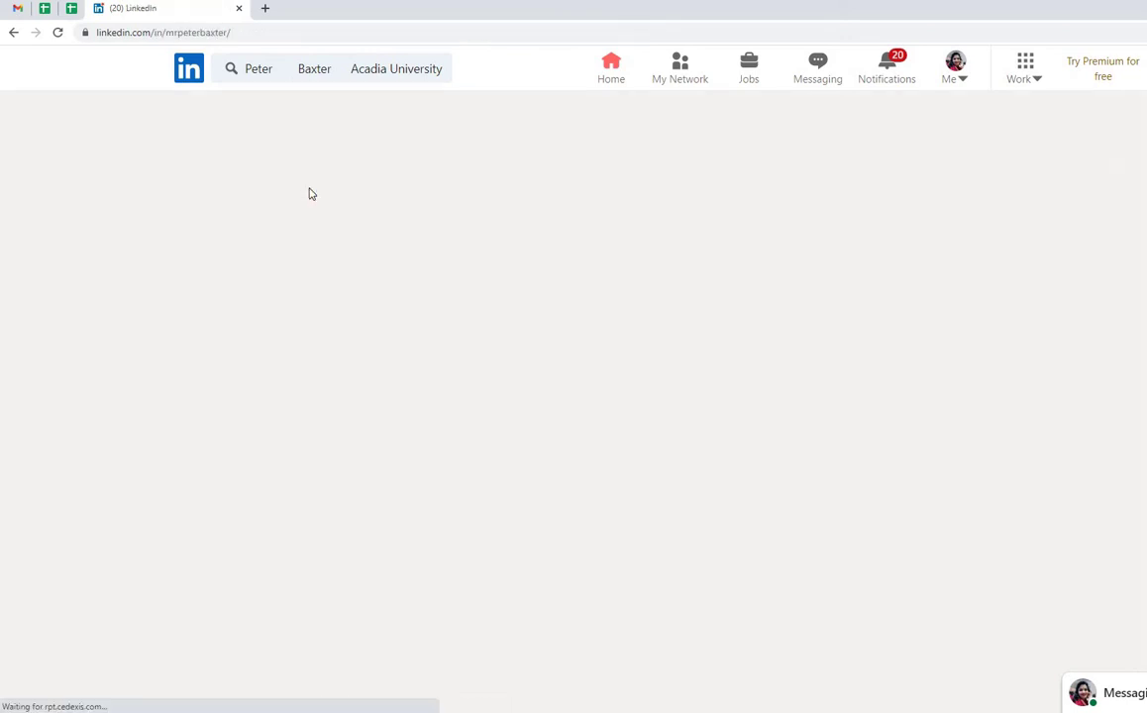
- Find Acadia University in the profile's experience section and check whether the contact still works there
{"action": "scroll", "coordinate": [339, 187], "scroll_direction": "down", "scroll_amount": 6}
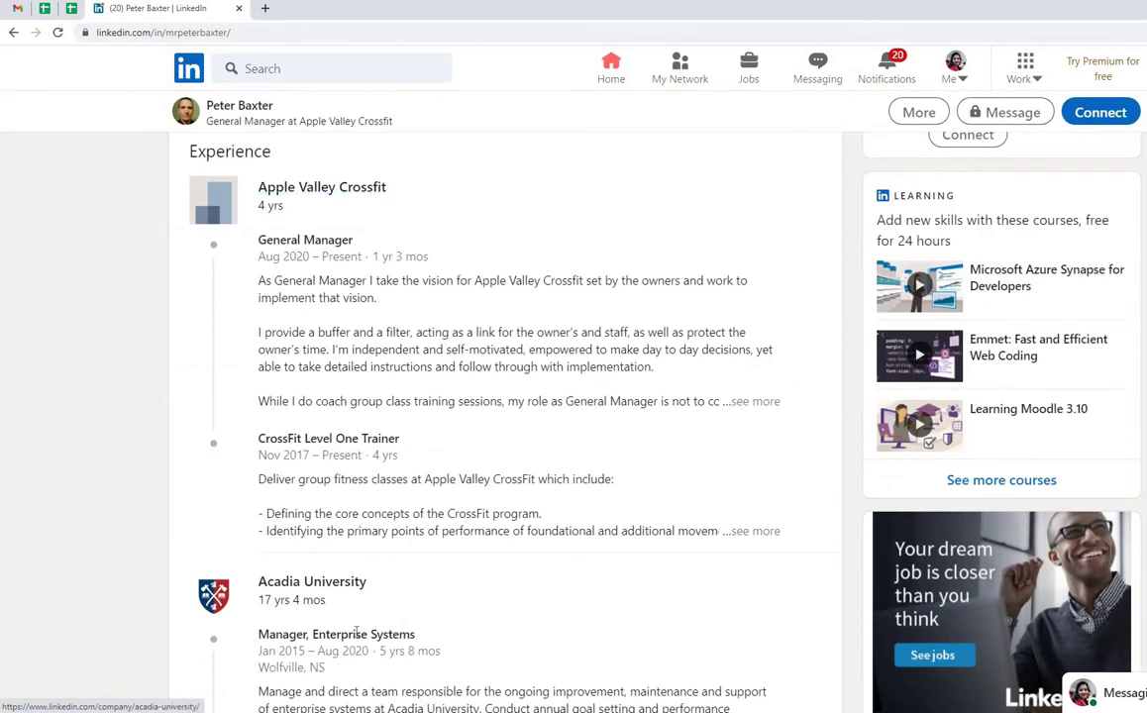
{"action": "left_click", "coordinate": [247, 31]}
{"action": "key", "text": "ctrl+v"}
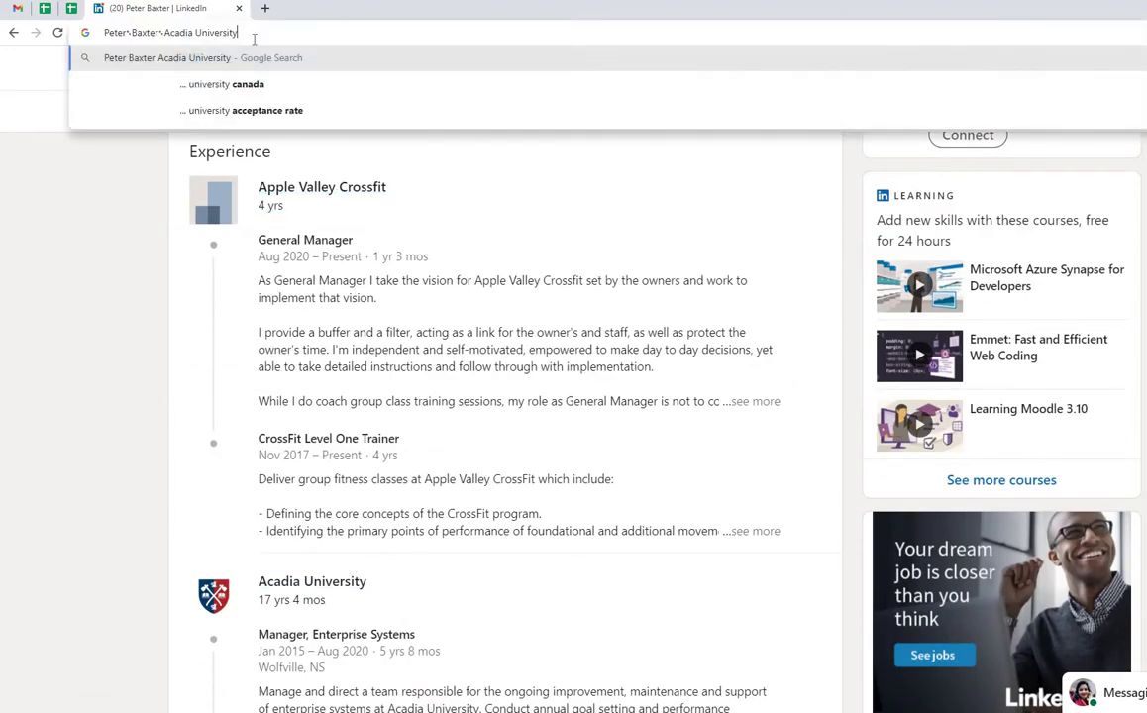
{"action": "key", "text": "ctrl+shift+Left"}
{"action": "key", "text": "ctrl+shift+Left"}
{"action": "key", "text": "ctrl+c"}
{"action": "key", "text": "ctrl+f"}
{"action": "key", "text": "ctrl+v"}
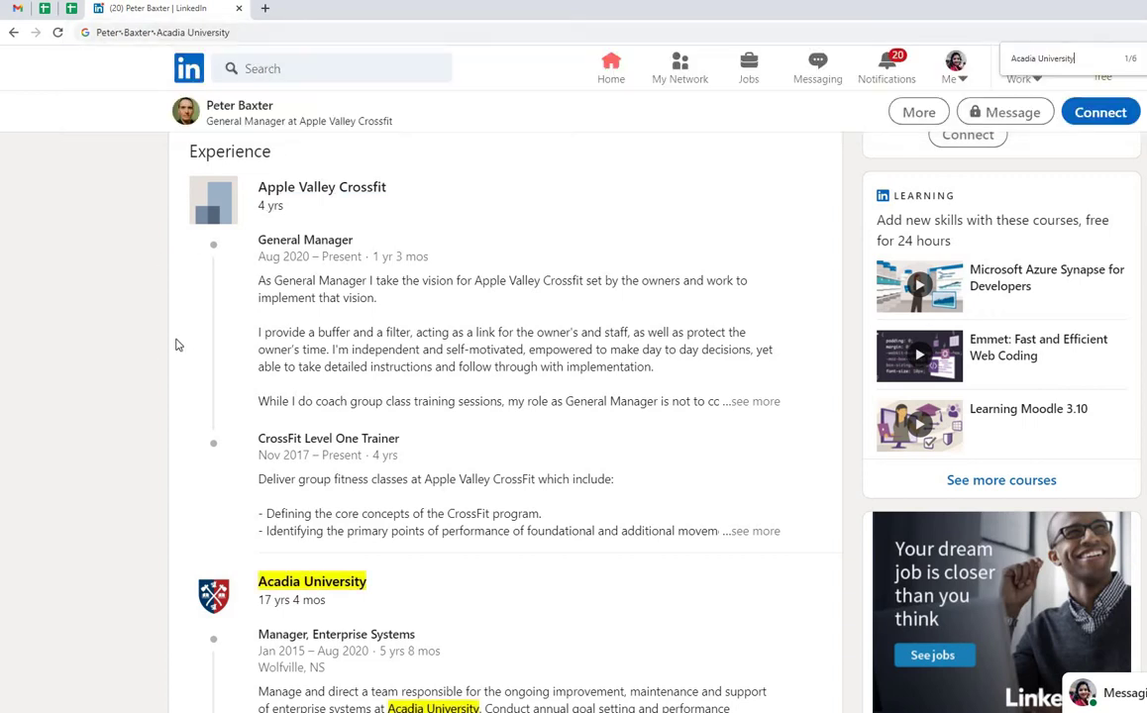
{"action": "scroll", "coordinate": [196, 364], "scroll_direction": "up", "scroll_amount": 3}
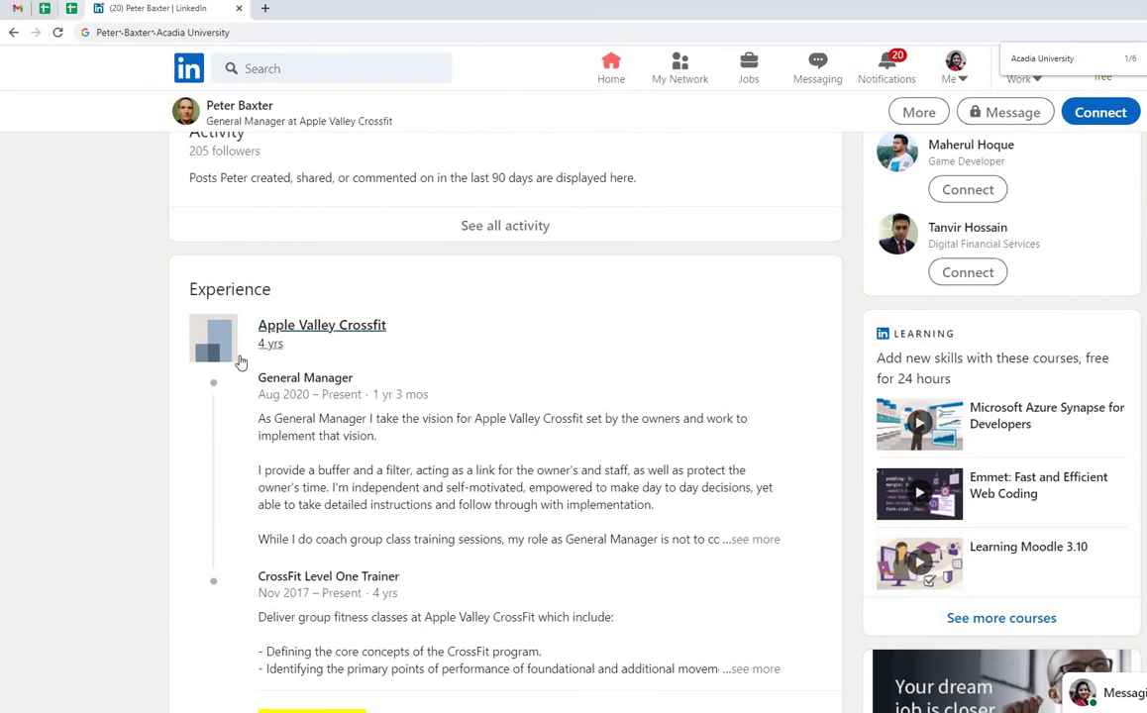
{"action": "scroll", "coordinate": [234, 358], "scroll_direction": "down", "scroll_amount": 3}
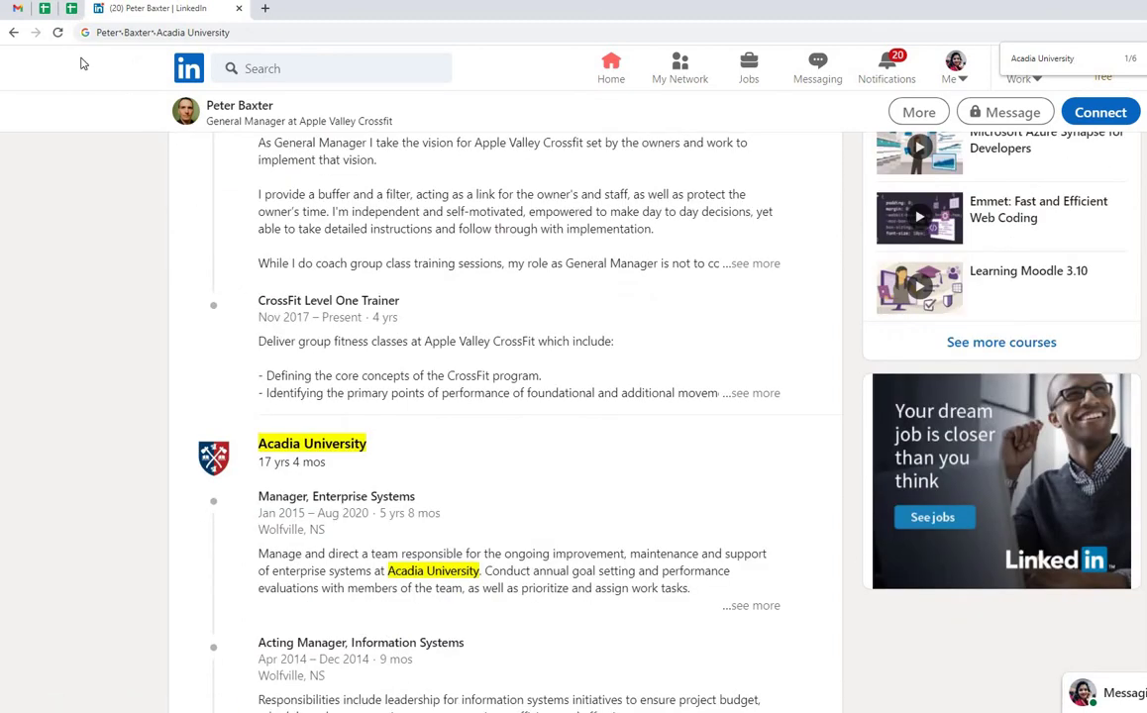
- Back in the All contacts sheet, copy the researcher's name and comment from row 53 into L86:M86
{"action": "left_click", "coordinate": [72, 8]}
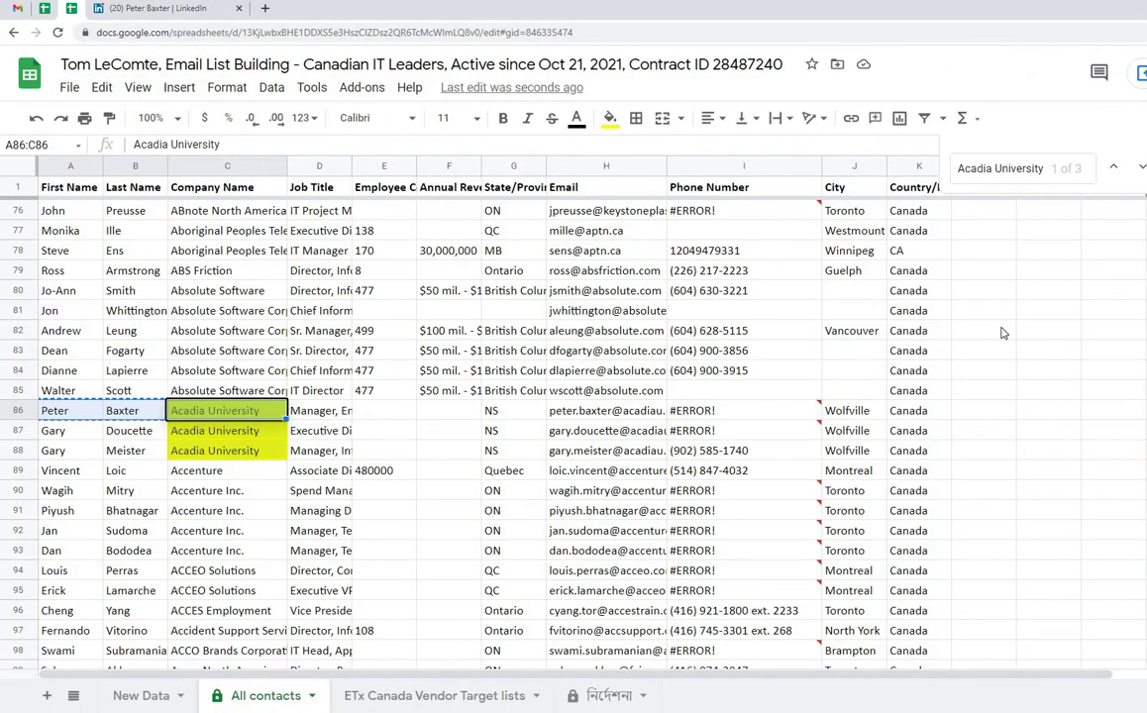
{"action": "key", "text": "Escape"}
{"action": "scroll", "coordinate": [973, 384], "scroll_direction": "up", "scroll_amount": 10}
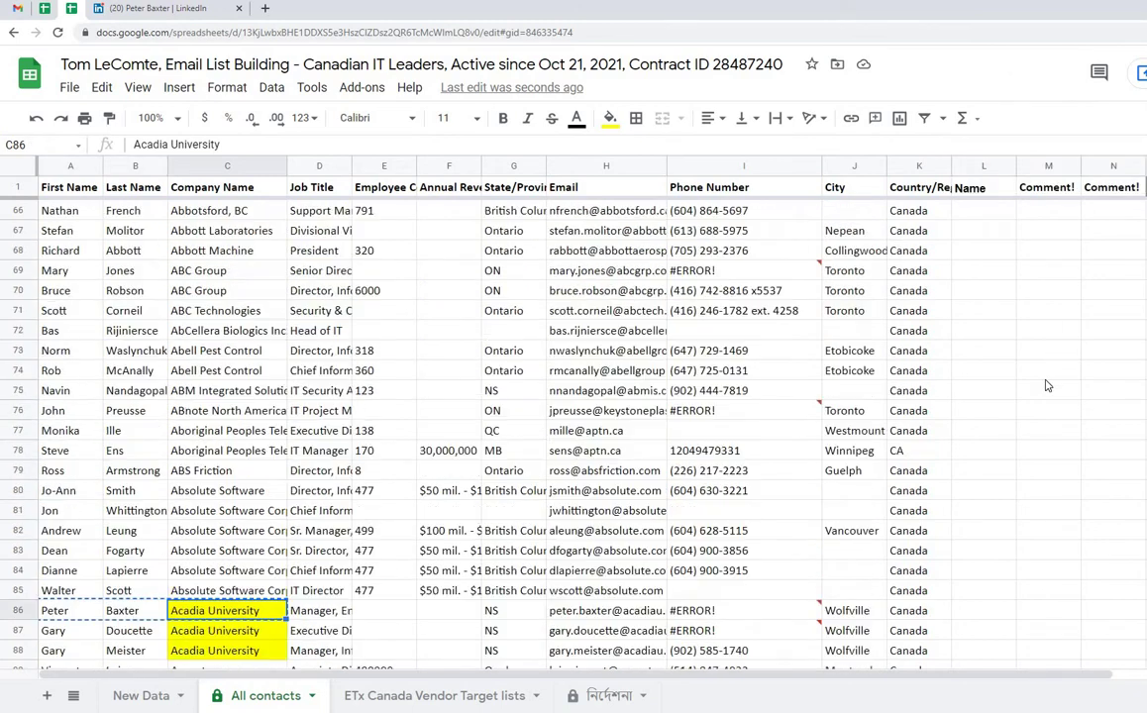
{"action": "scroll", "coordinate": [1048, 388], "scroll_direction": "down", "scroll_amount": 5}
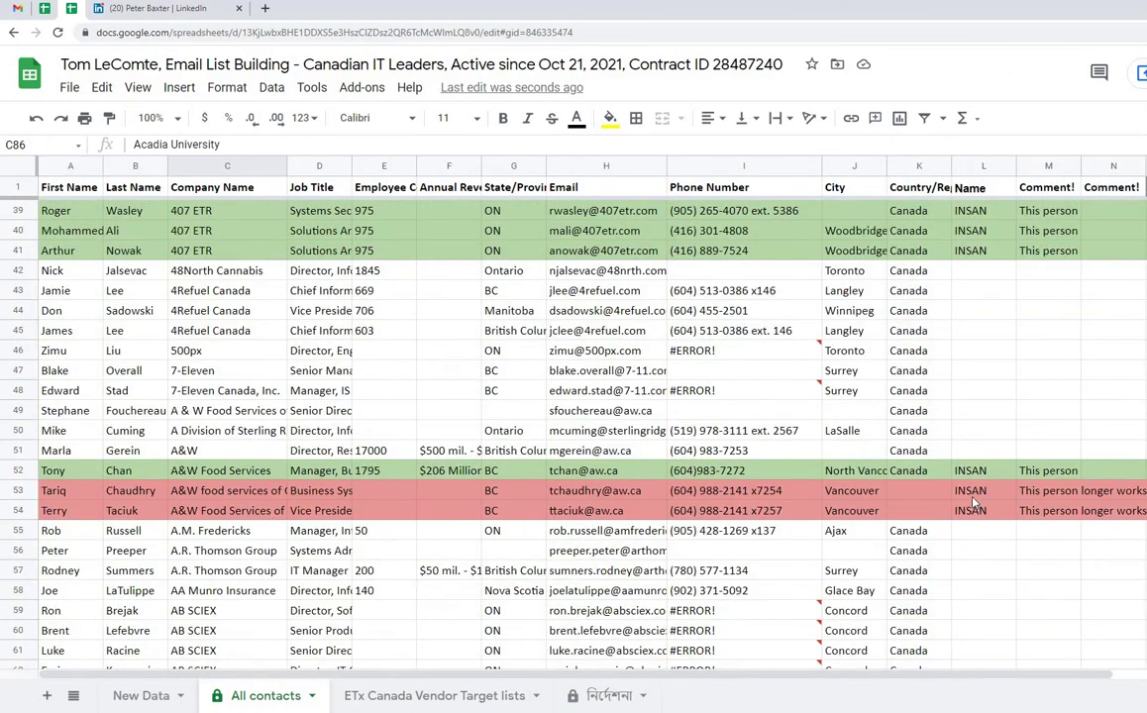
{"action": "left_click_drag", "start_coordinate": [971, 491], "coordinate": [1048, 490]}
{"action": "key", "text": "ctrl+c"}
{"action": "scroll", "coordinate": [940, 464], "scroll_direction": "down", "scroll_amount": 10}
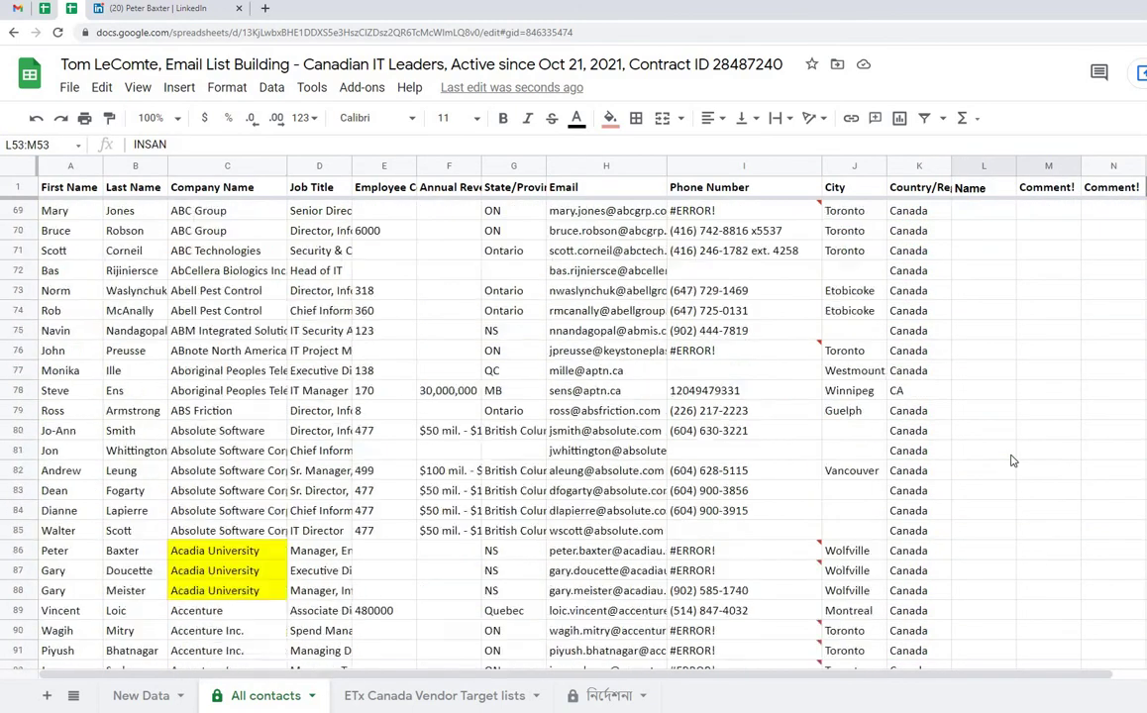
{"action": "left_click", "coordinate": [546, 315]}
{"action": "key", "text": "shift+space"}
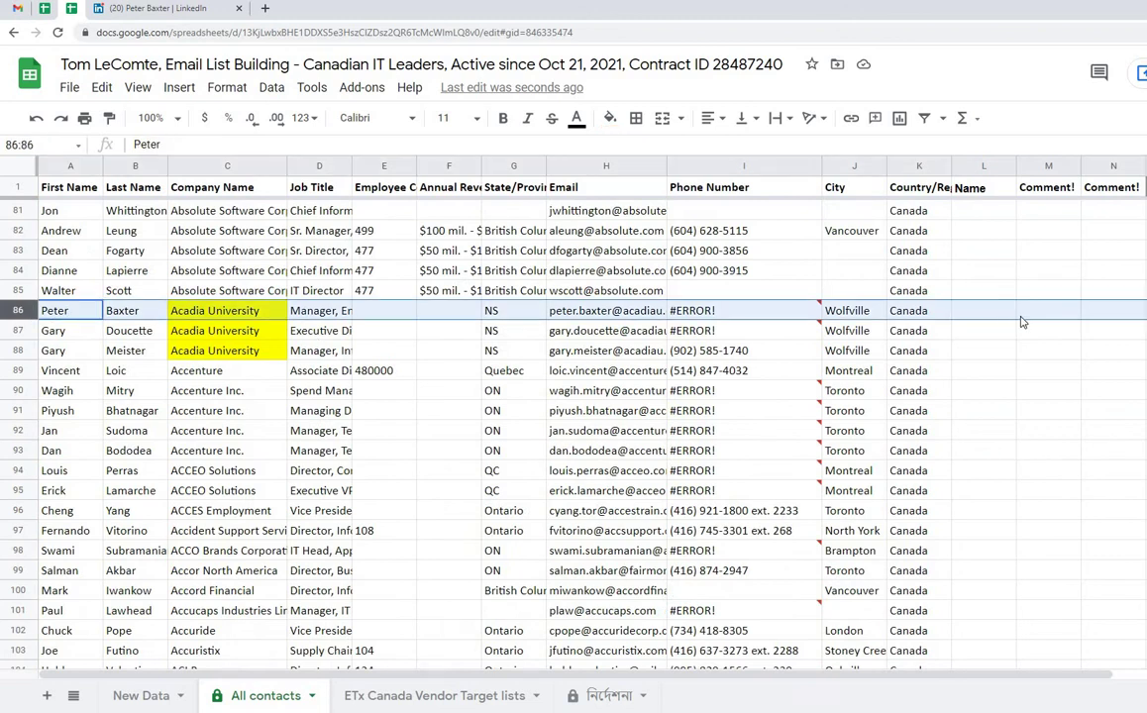
{"action": "left_click", "coordinate": [1043, 315]}
{"action": "left_click", "coordinate": [1003, 315]}
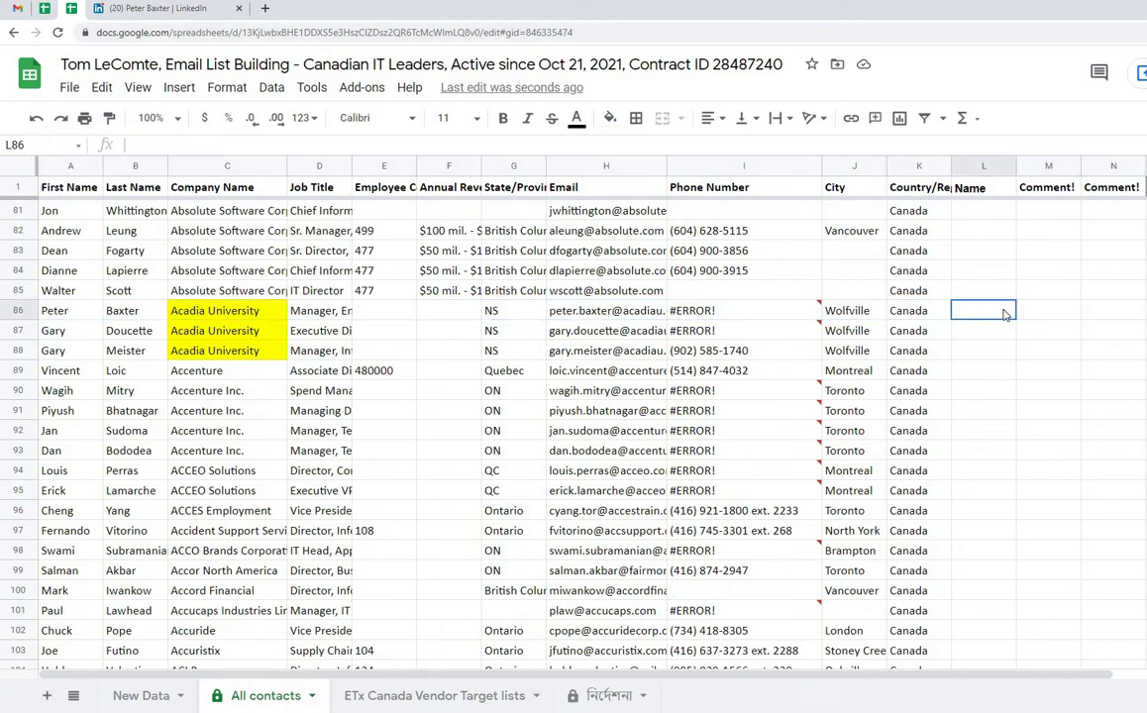
{"action": "key", "text": "ctrl+v"}
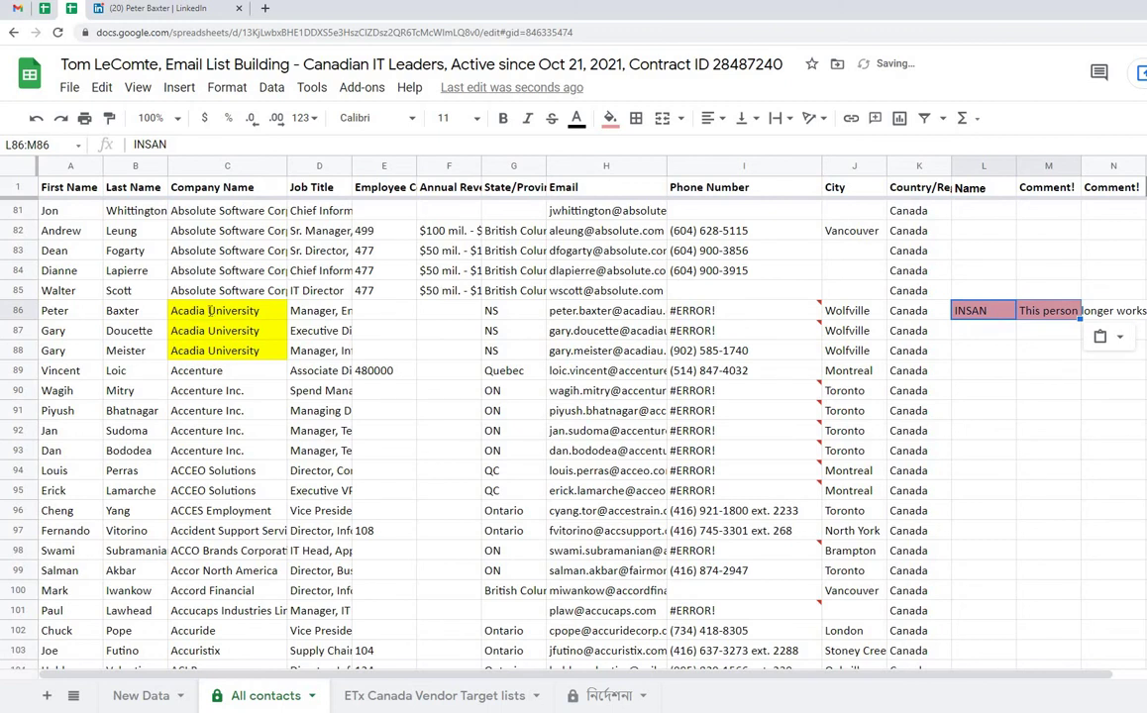
- Replace the company name in the row 86 comment with Acadia University
{"action": "left_click", "coordinate": [210, 310]}
{"action": "left_click", "coordinate": [1040, 313]}
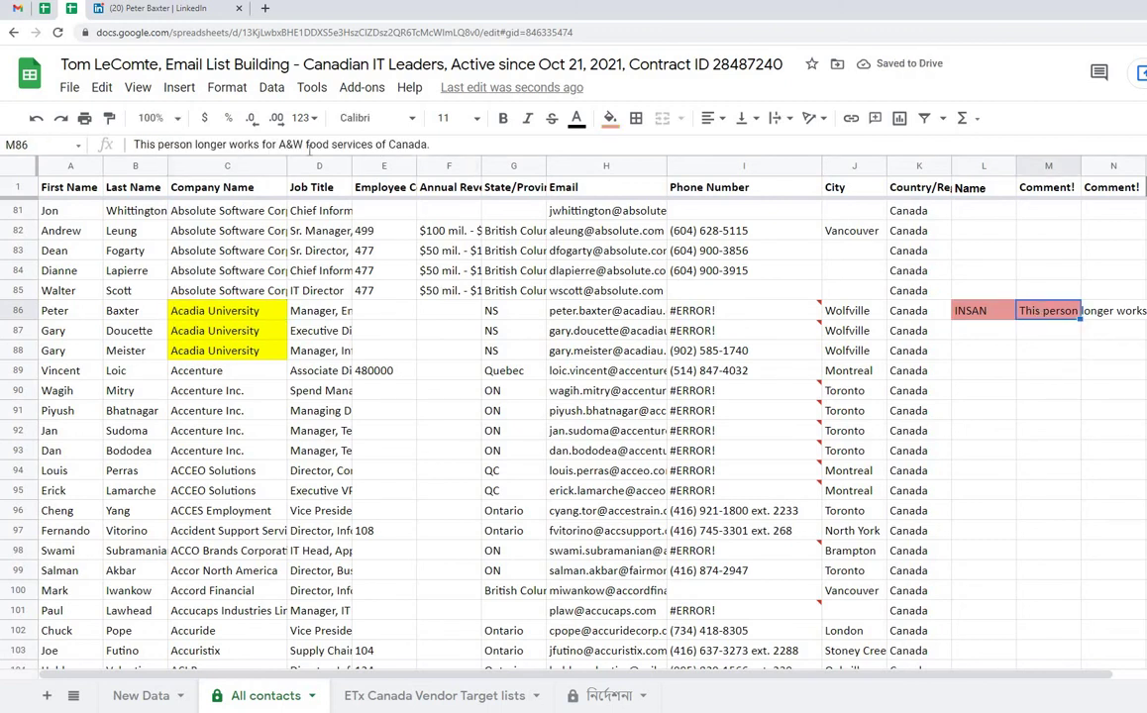
{"action": "left_click_drag", "start_coordinate": [282, 142], "coordinate": [421, 140]}
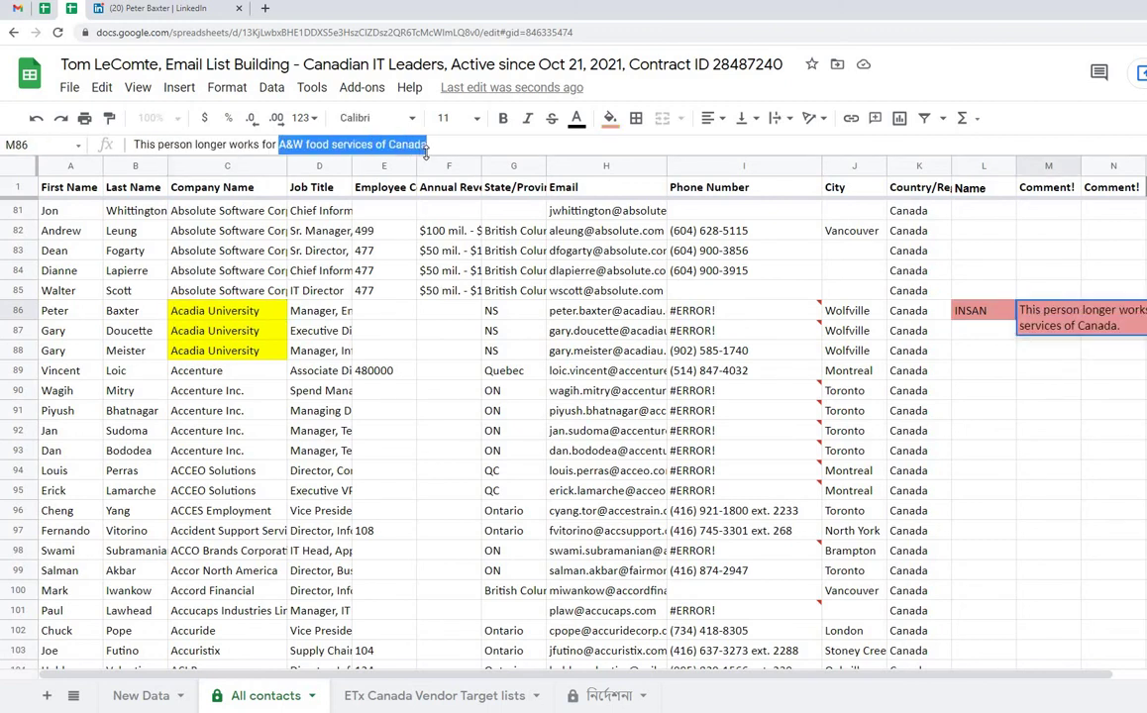
{"action": "key", "text": "ctrl+v"}
- Fill the whole of row 86 with the light red used for contacts who left their company
{"action": "left_click", "coordinate": [22, 310]}
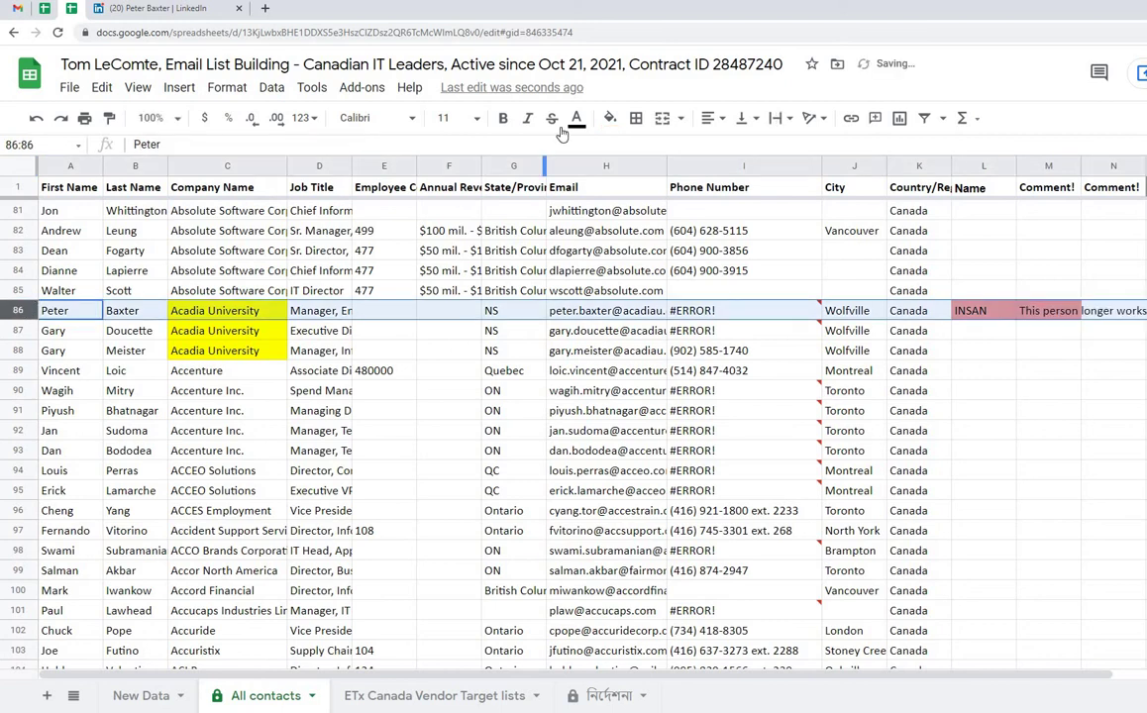
{"action": "left_click", "coordinate": [611, 118]}
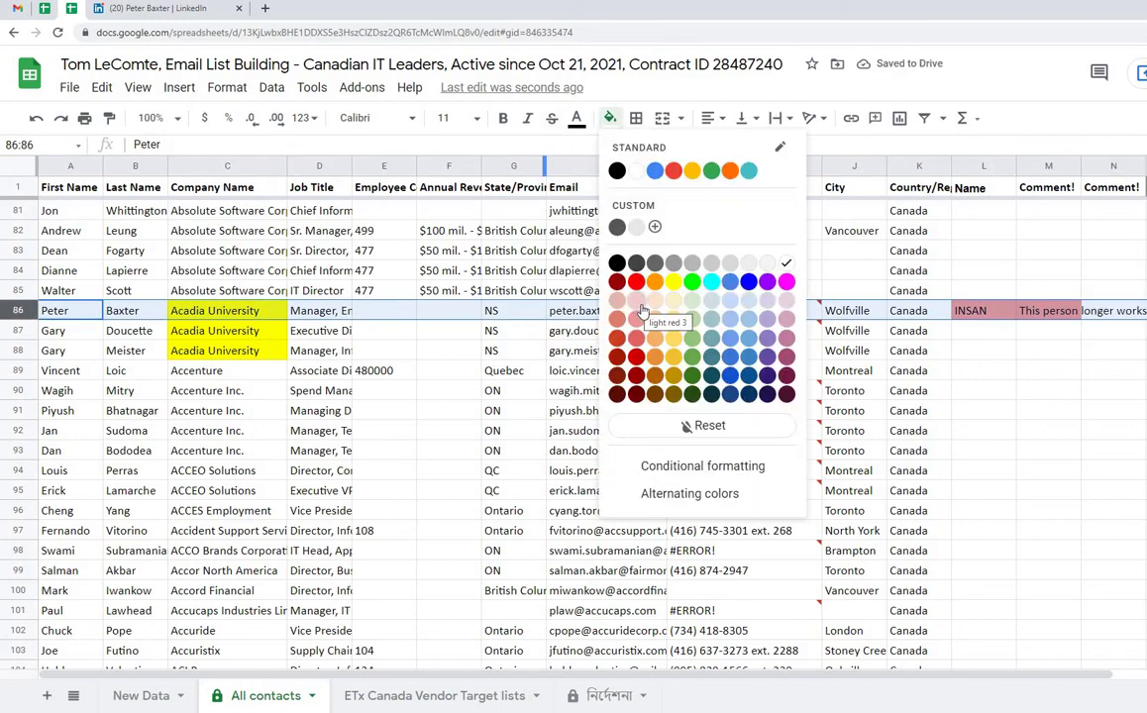
{"action": "left_click", "coordinate": [636, 319]}
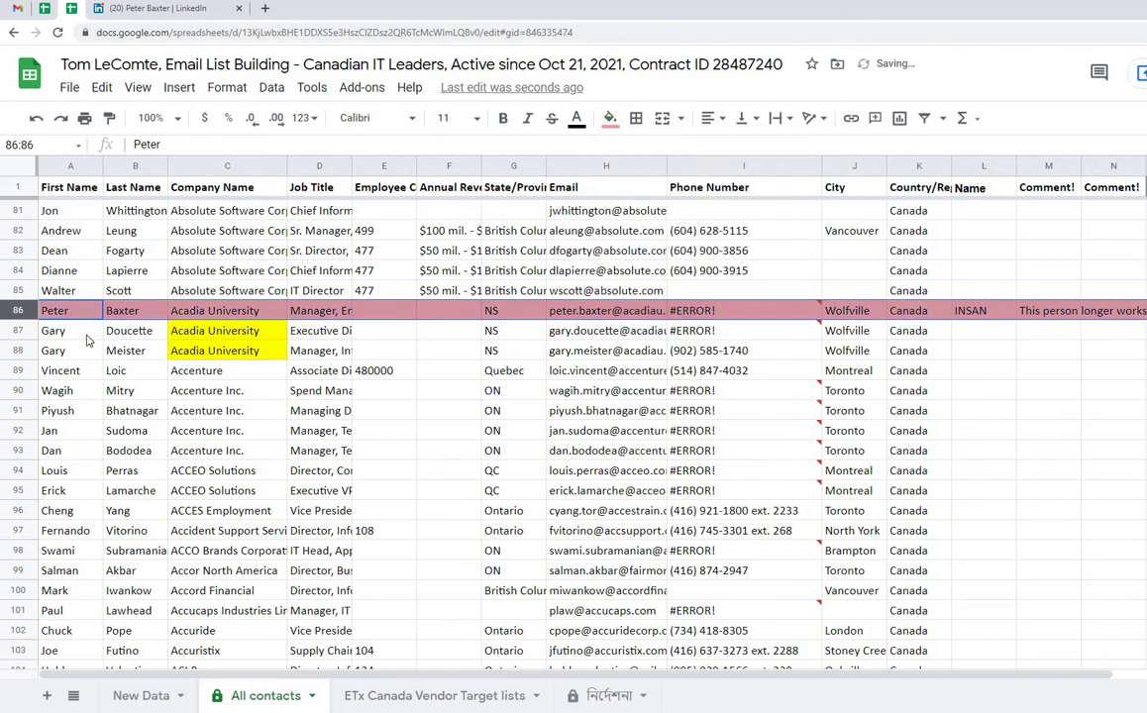
- Search LinkedIn for the row 87 contact's full name together with Acadia University
{"action": "left_click_drag", "start_coordinate": [86, 340], "coordinate": [227, 330]}
{"action": "left_click", "coordinate": [158, 8]}
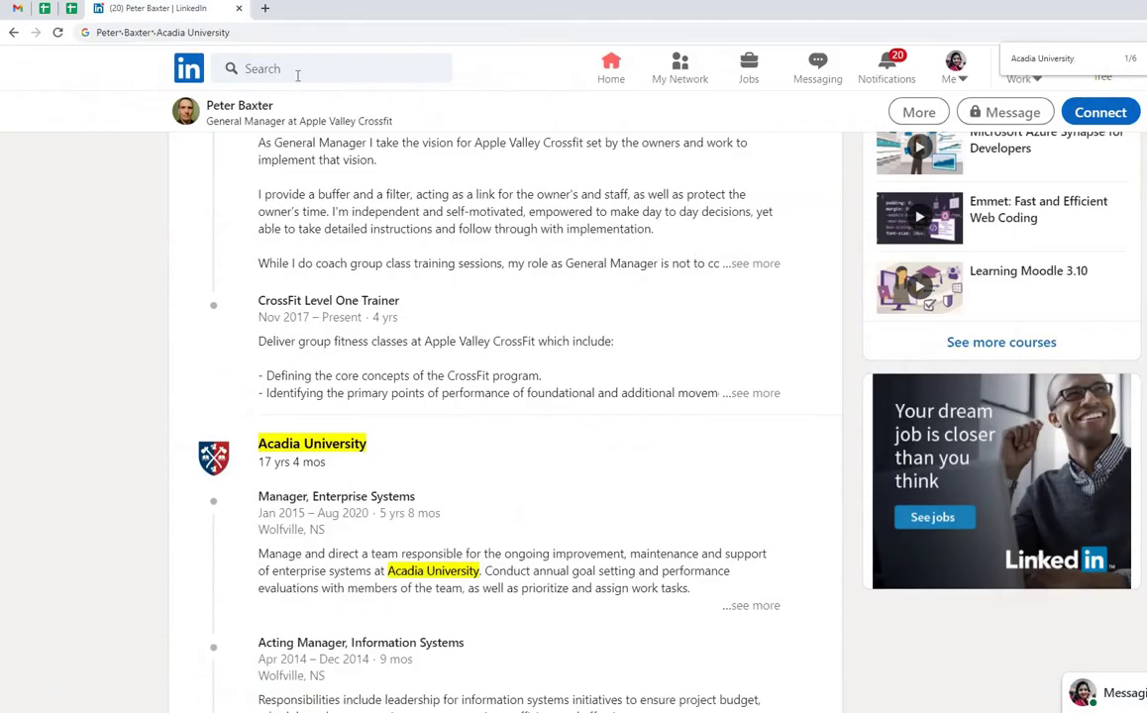
{"action": "left_click", "coordinate": [297, 69]}
{"action": "key", "text": "ctrl+v"}
{"action": "key", "text": "Return"}
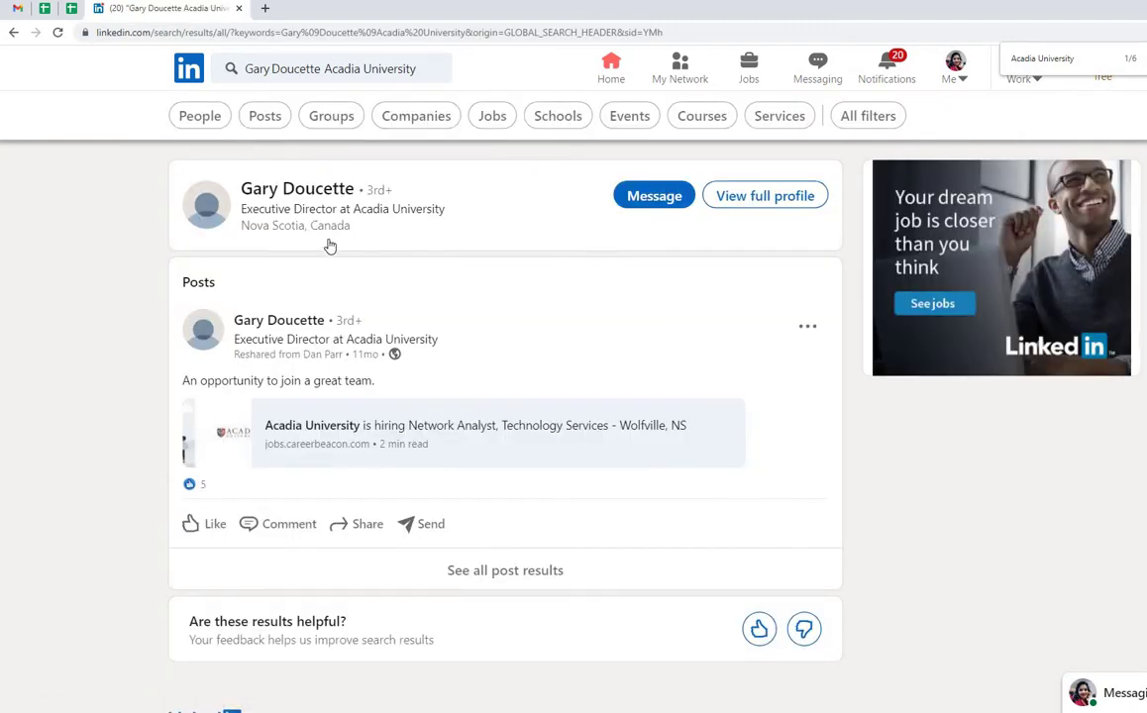
- In the All contacts sheet, change the row 52 comment to "This person works for this company."
{"action": "left_click", "coordinate": [71, 8]}
{"action": "left_click", "coordinate": [1115, 379]}
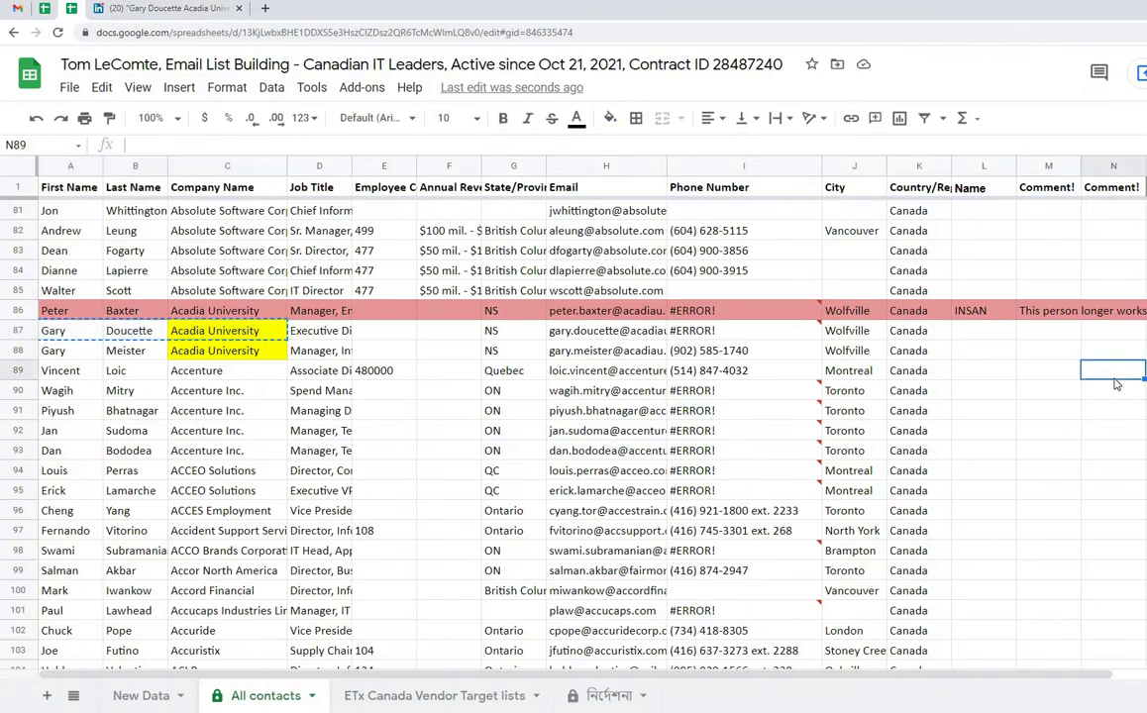
{"action": "scroll", "coordinate": [1109, 386], "scroll_direction": "up", "scroll_amount": 8}
{"action": "left_click", "coordinate": [966, 380]}
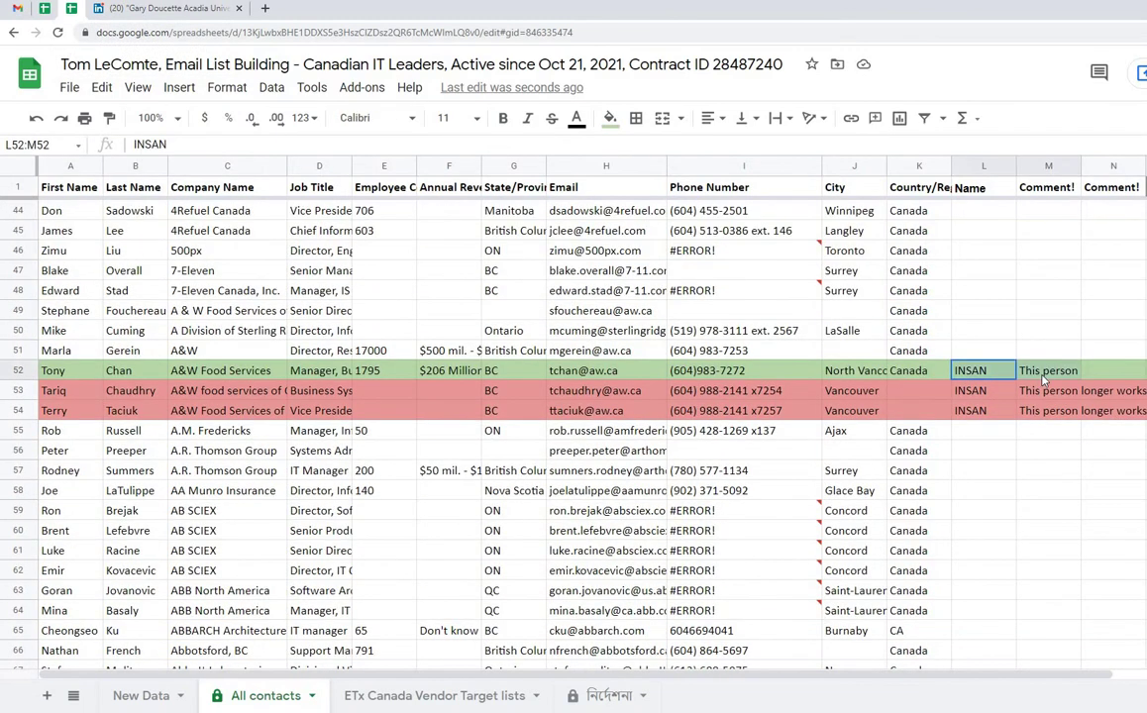
{"action": "key", "text": "Right"}
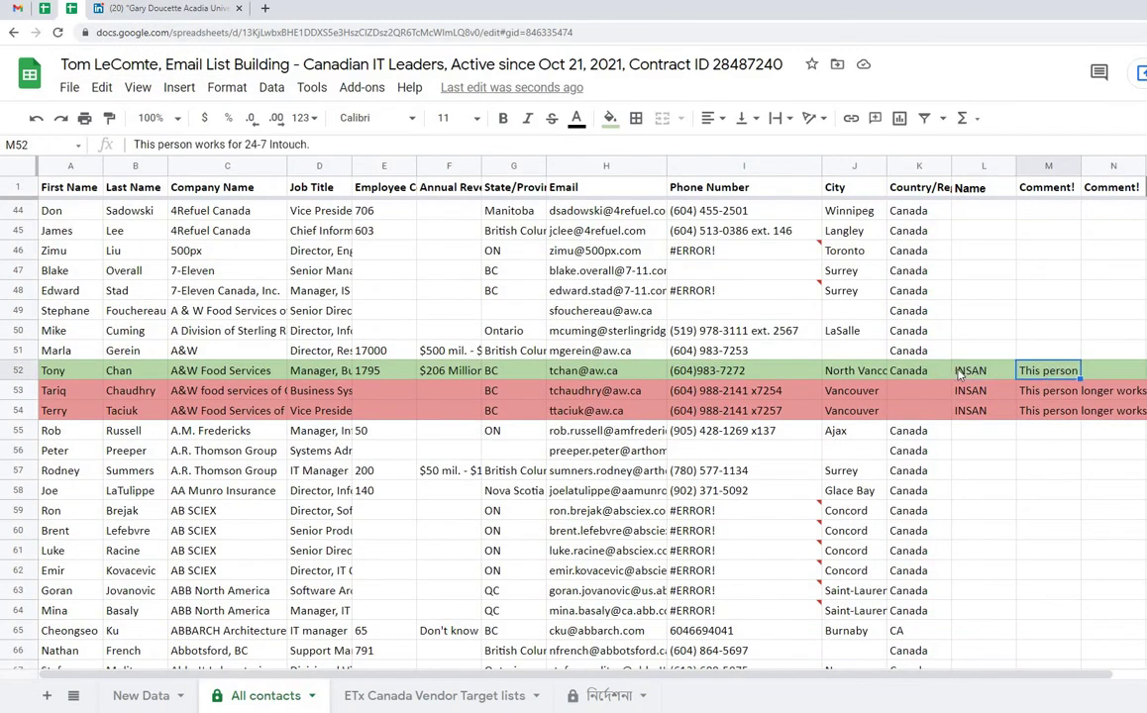
{"action": "left_click", "coordinate": [1031, 393]}
{"action": "key", "text": "Return"}
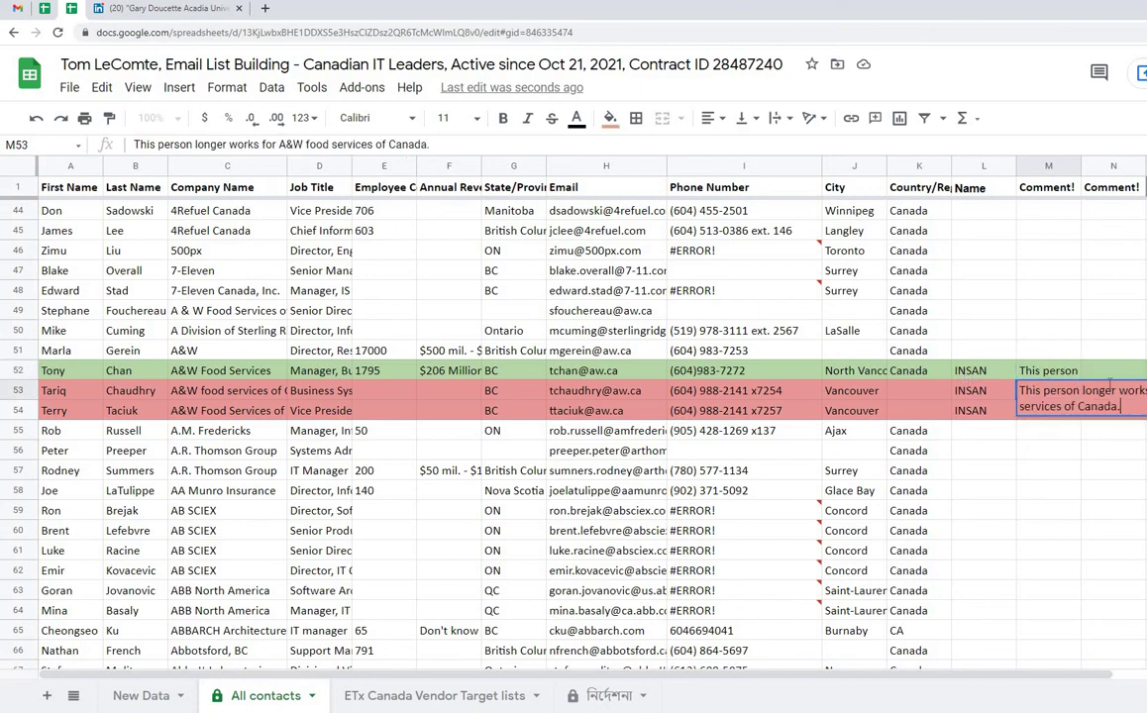
{"action": "left_click", "coordinate": [1054, 375]}
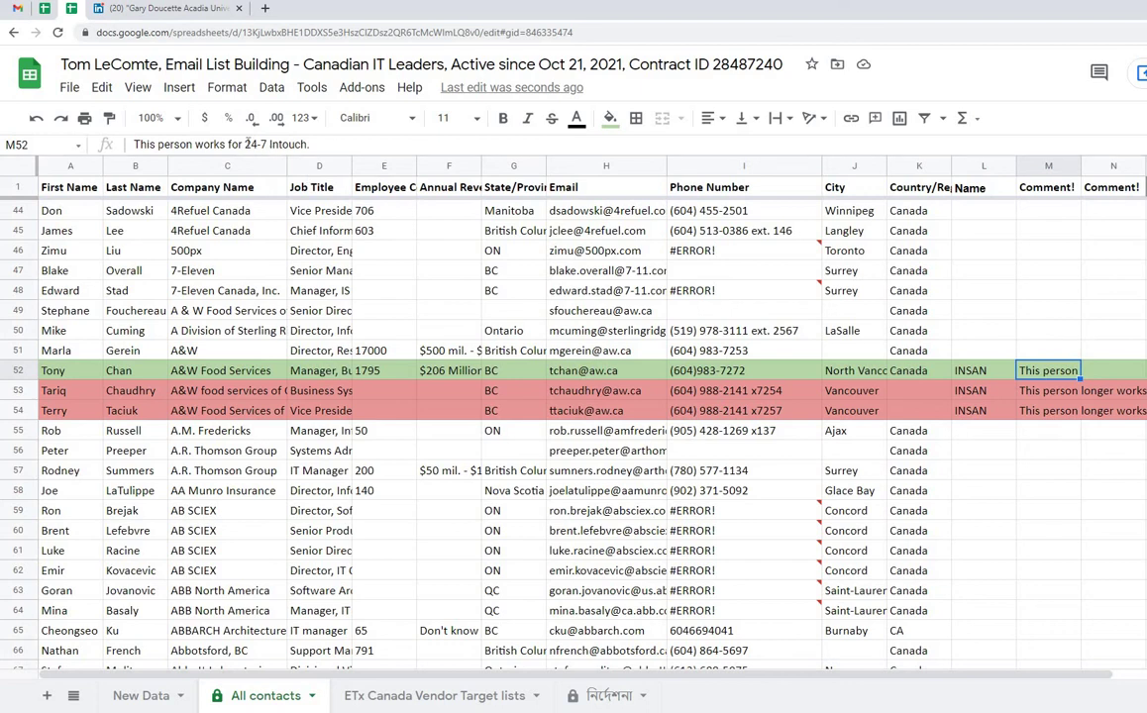
{"action": "left_click_drag", "start_coordinate": [247, 143], "coordinate": [305, 146]}
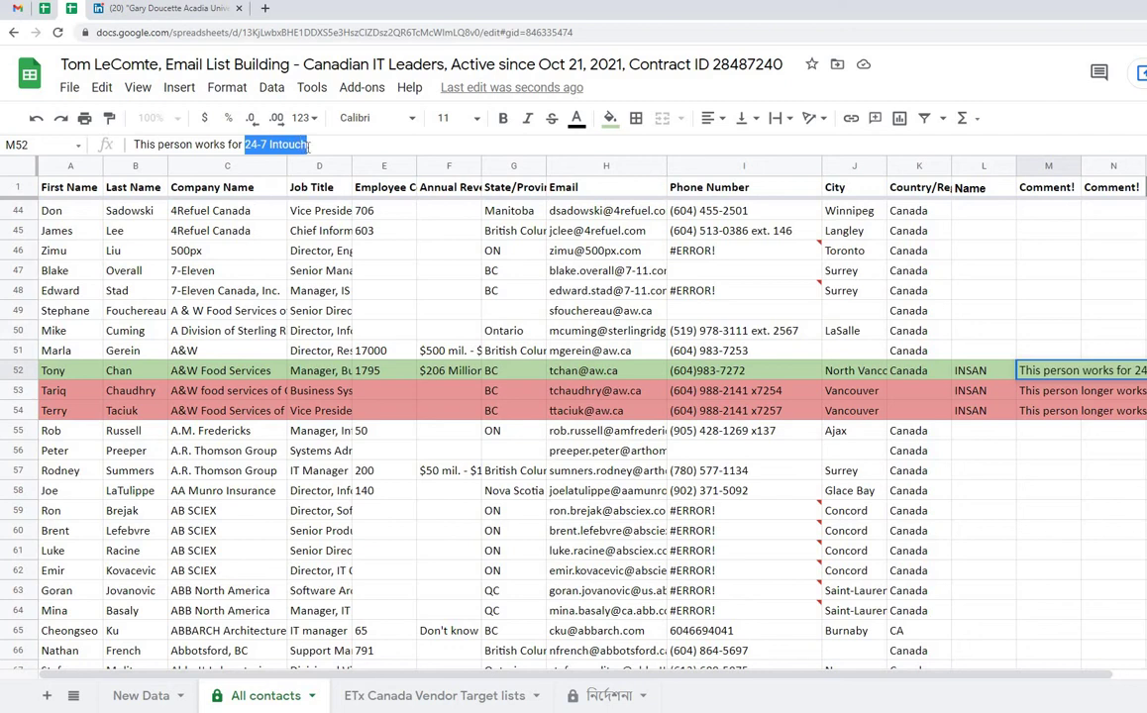
{"action": "type", "text": "this"}
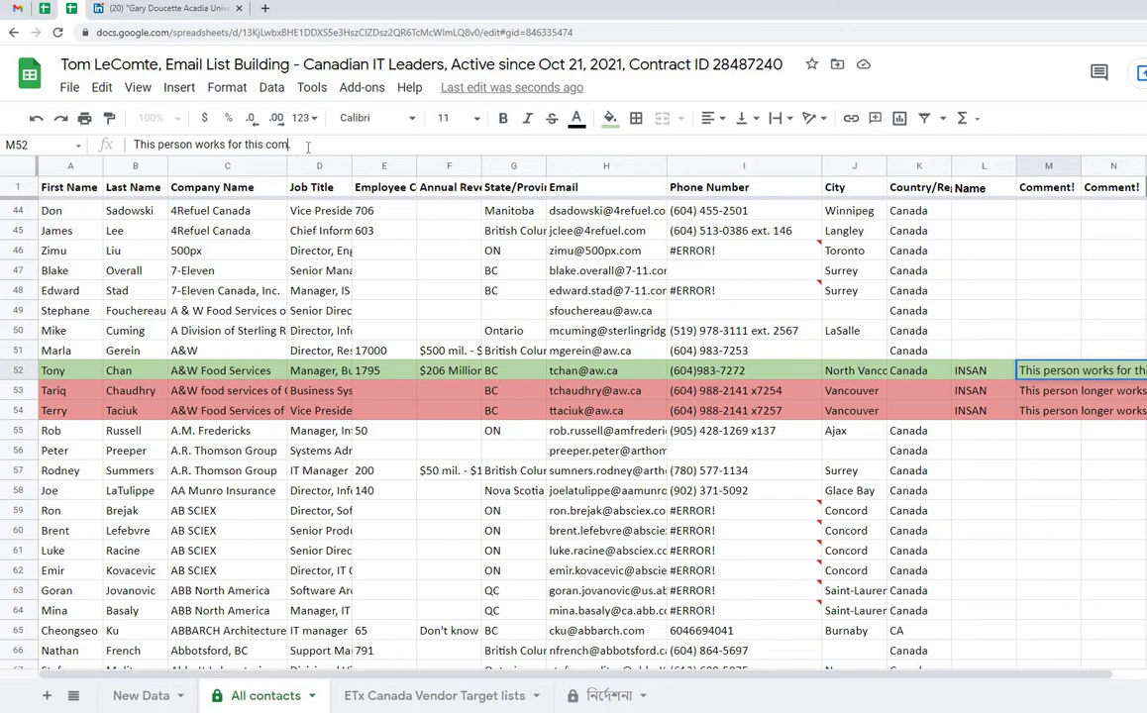
{"action": "left_click", "coordinate": [971, 470]}
{"action": "left_click", "coordinate": [1054, 376]}
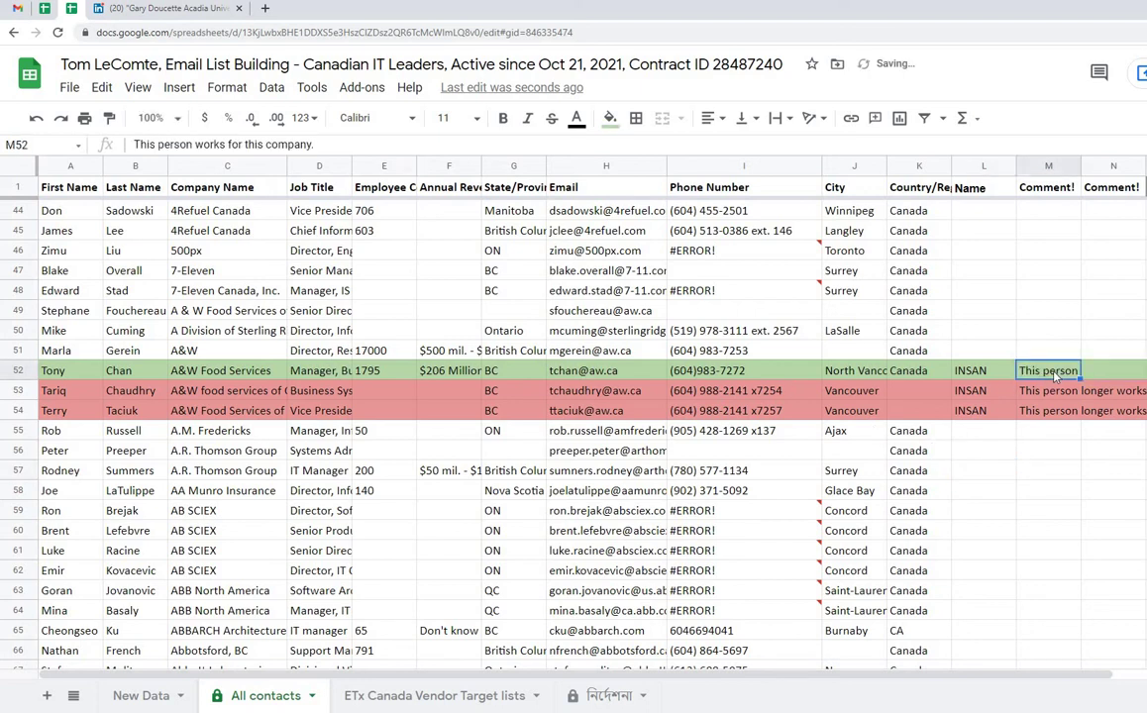
- Replace the company name in the row 53 comment with "this comapny"
{"action": "left_click", "coordinate": [1042, 396]}
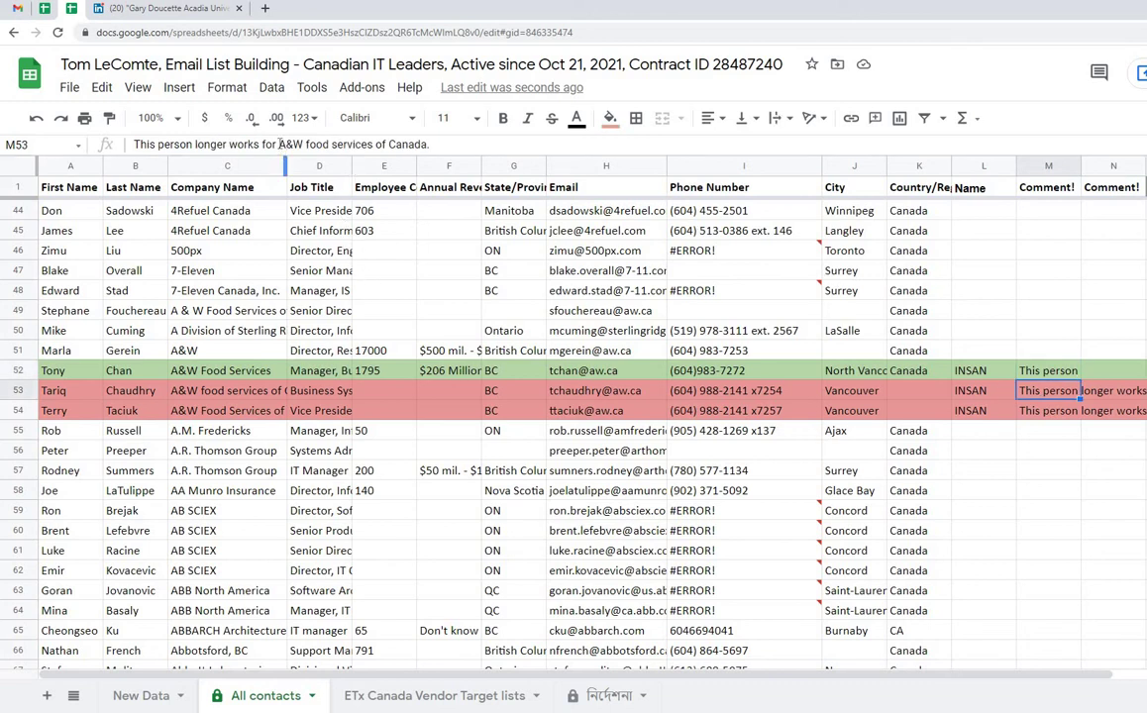
{"action": "left_click_drag", "start_coordinate": [280, 143], "coordinate": [423, 145]}
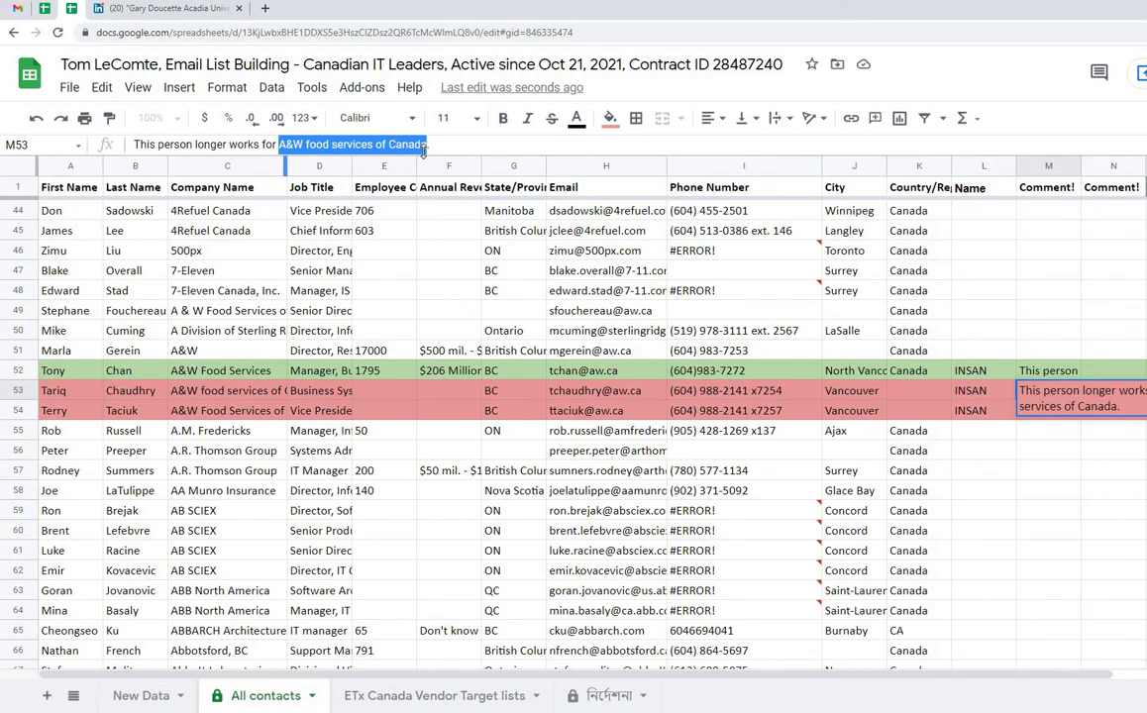
{"action": "type", "text": "th"}
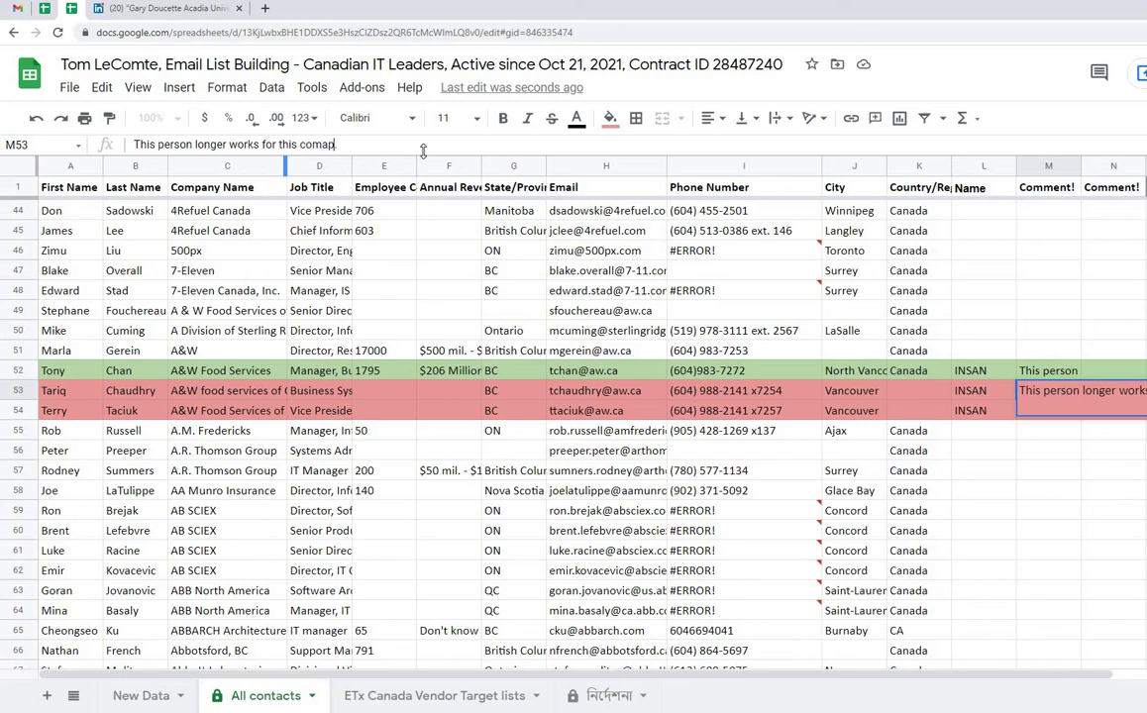
{"action": "left_click", "coordinate": [983, 270]}
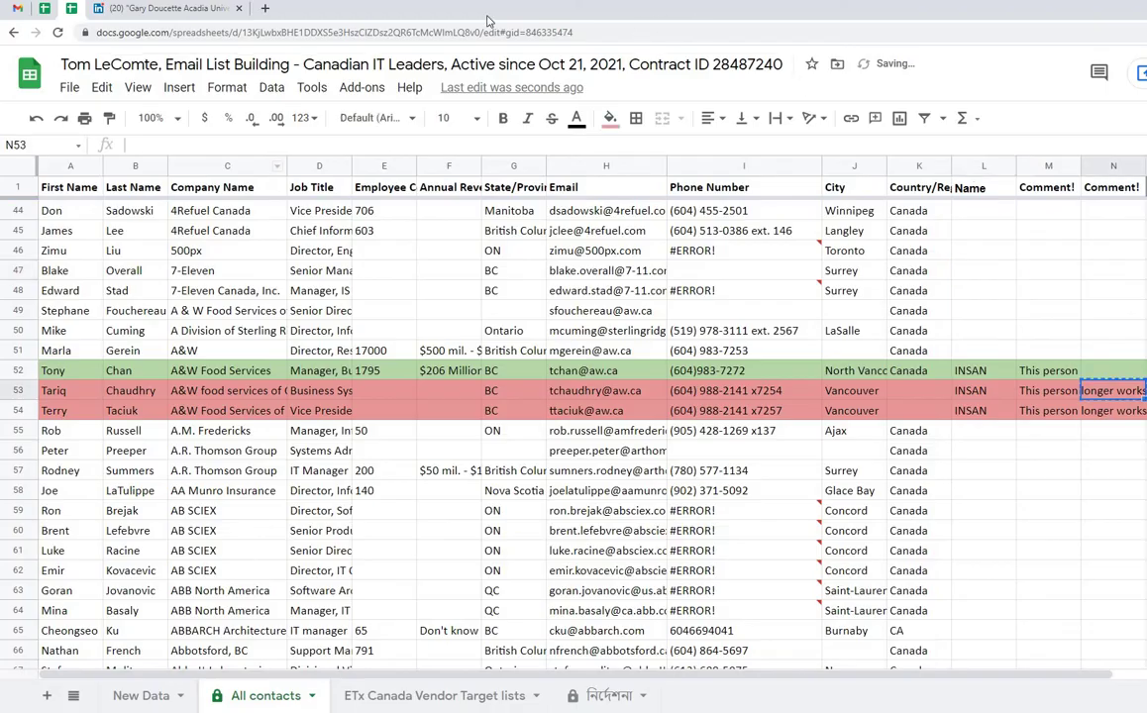
- Open Google Translate for English to Bengali and copy the row 53 comment from All contacts for checking there
{"action": "left_click", "coordinate": [265, 8]}
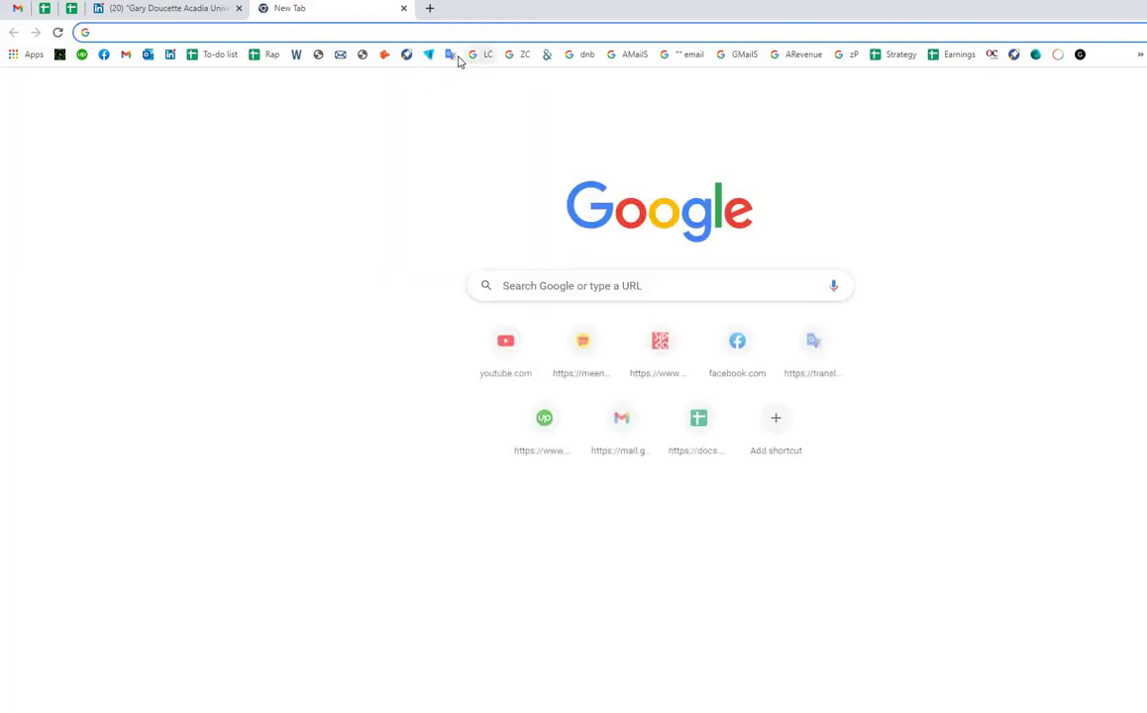
{"action": "left_click", "coordinate": [449, 55]}
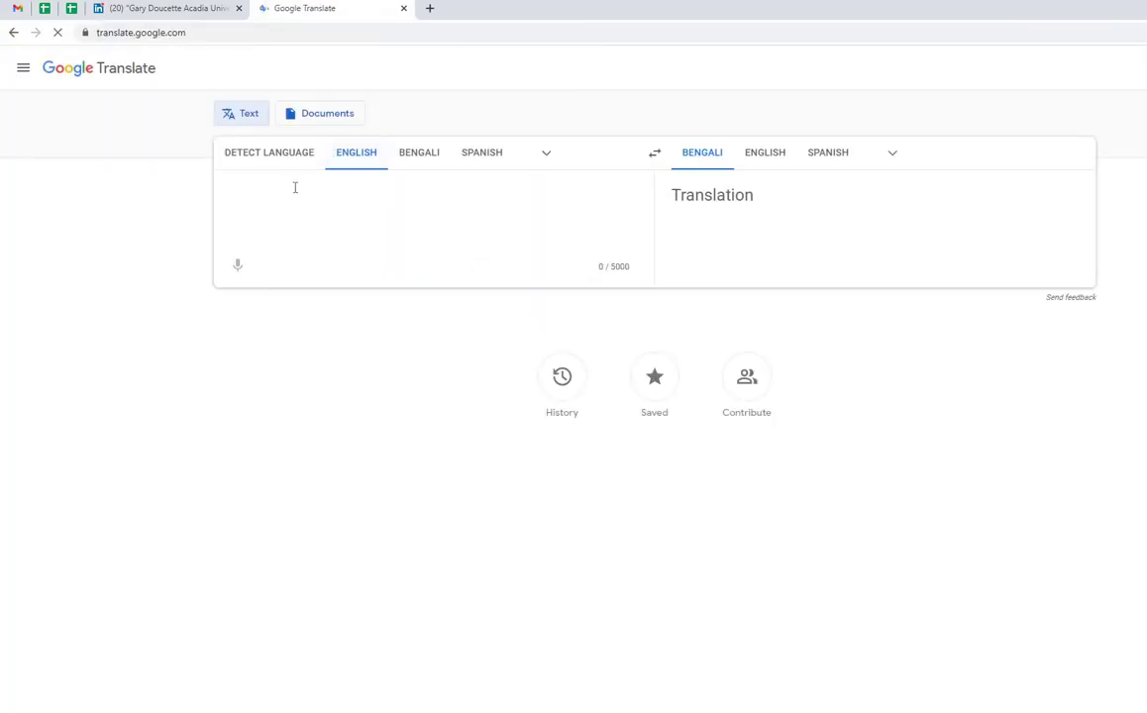
{"action": "key", "text": "Return"}
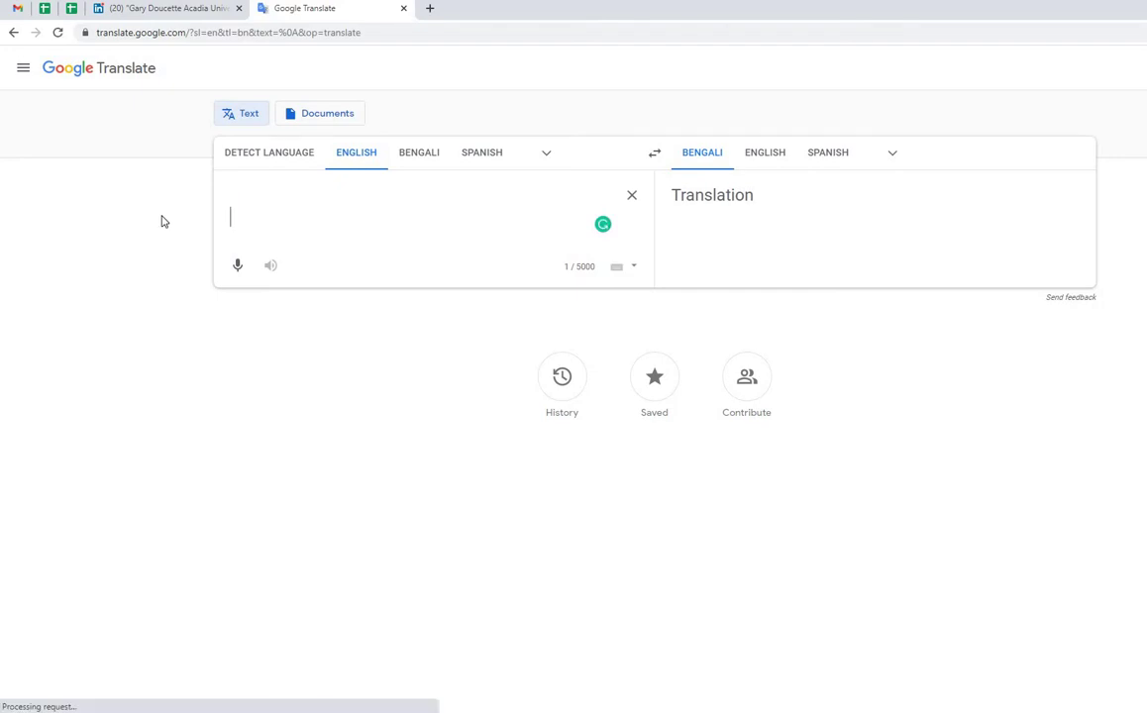
{"action": "left_click", "coordinate": [72, 10]}
{"action": "left_click", "coordinate": [1058, 450]}
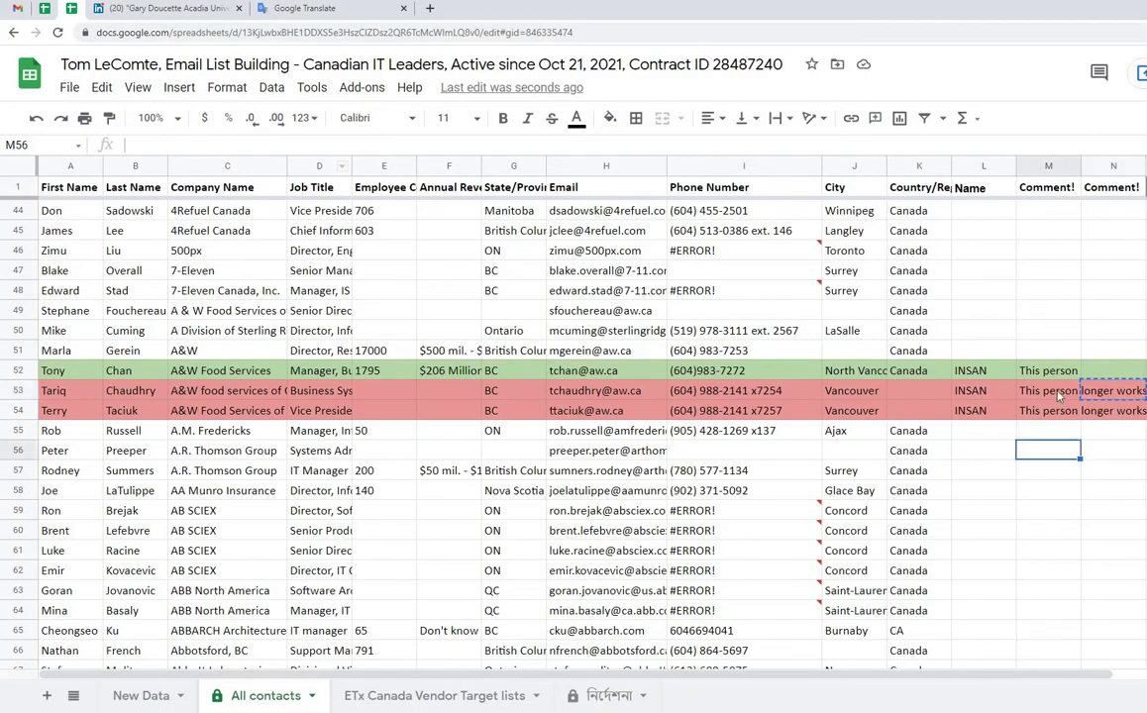
{"action": "left_click", "coordinate": [1048, 390]}
{"action": "left_click", "coordinate": [307, 8]}
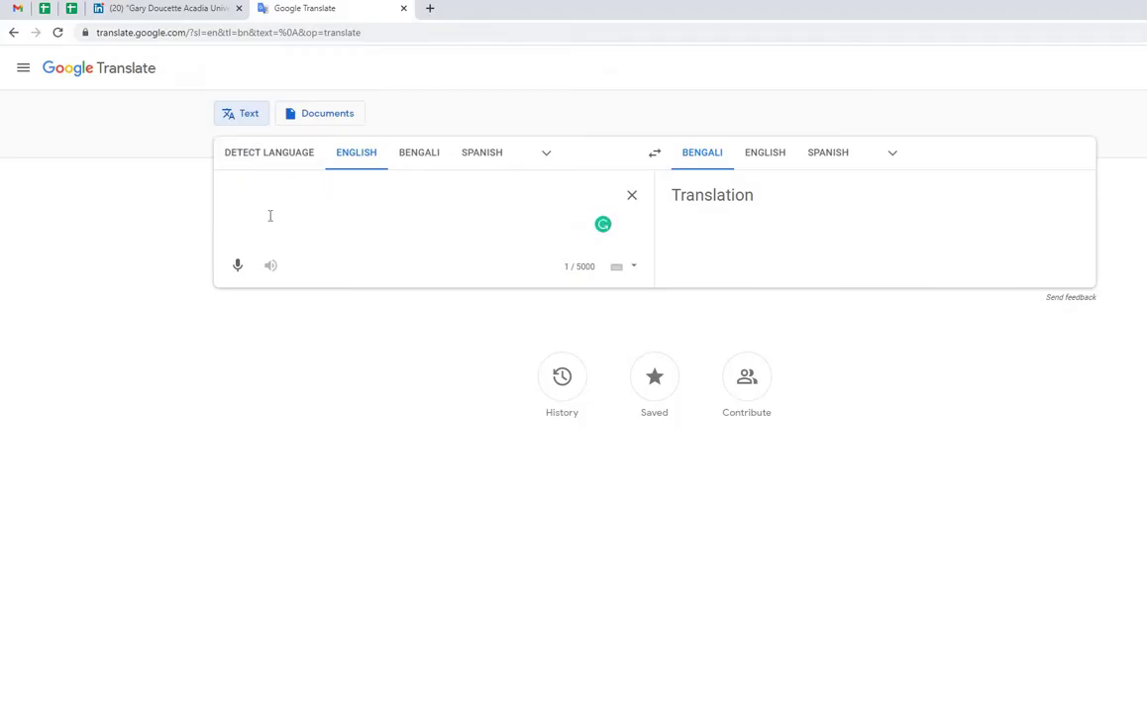
- Correct the comment in Google Translate to "This person longer works for this company." and put it back in row 53 of All contacts
{"action": "type", "text": "This person longer works for this comapny."}
{"action": "key", "text": "ctrl+a"}
{"action": "type", "text": "This person longer works for this comapny."}
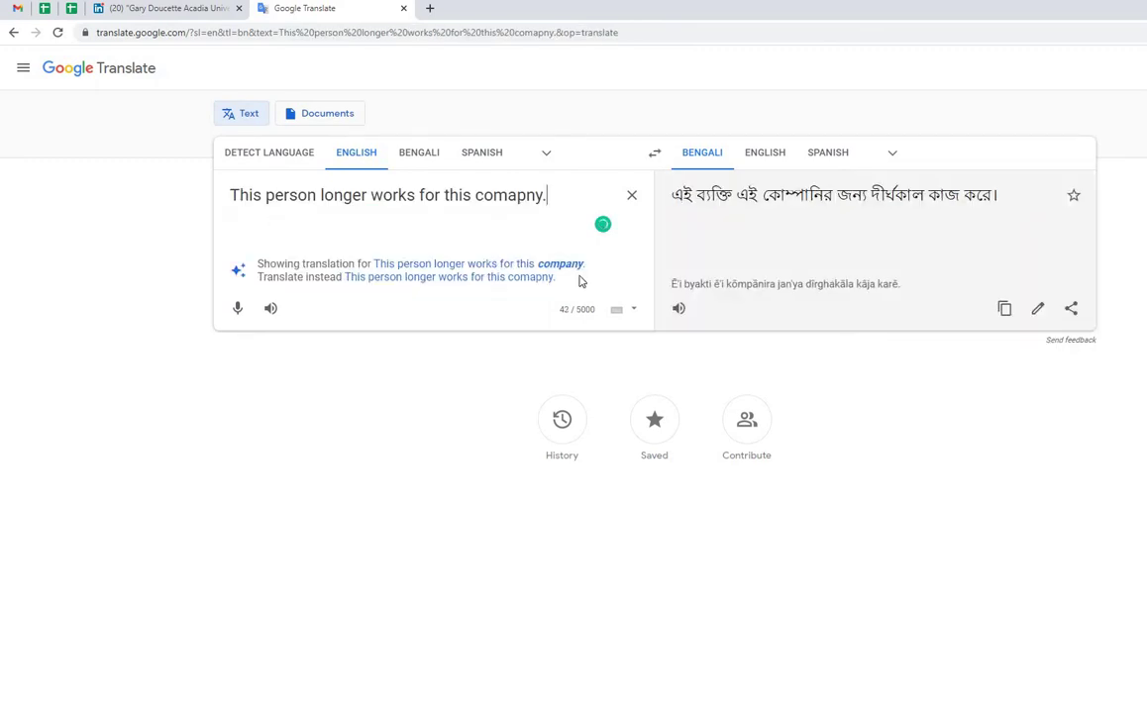
{"action": "left_click", "coordinate": [476, 264]}
{"action": "double_click", "coordinate": [394, 195]}
{"action": "key", "text": "ctrl+a"}
{"action": "key", "text": "ctrl+c"}
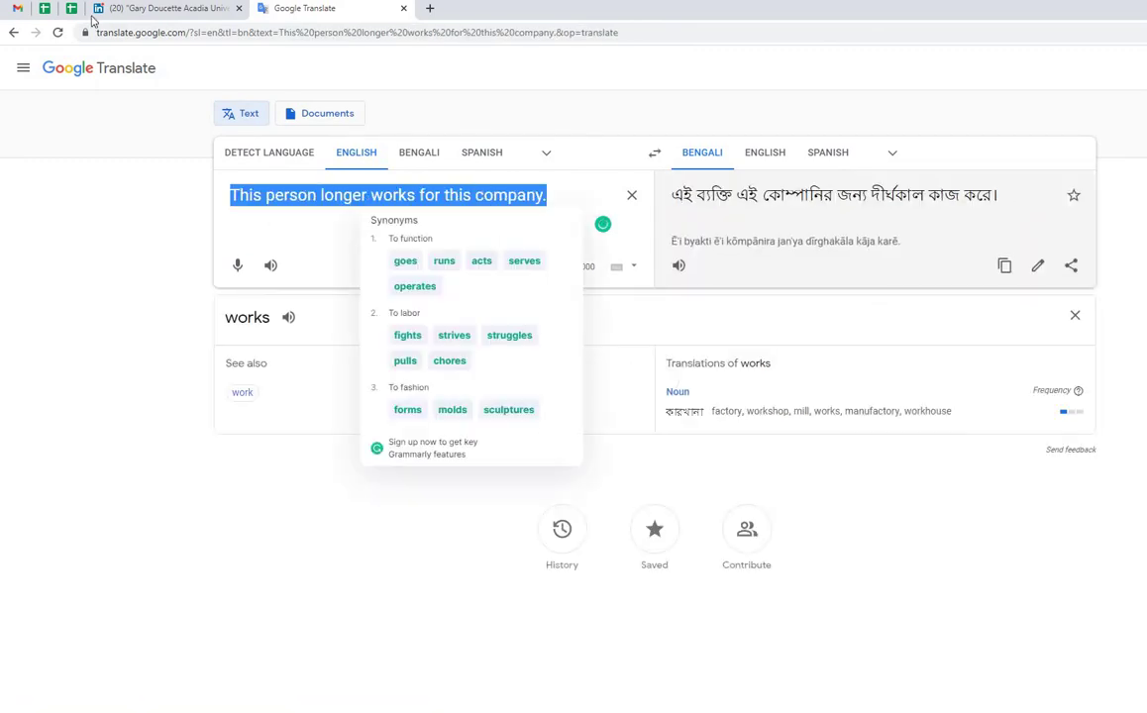
{"action": "left_click", "coordinate": [71, 9]}
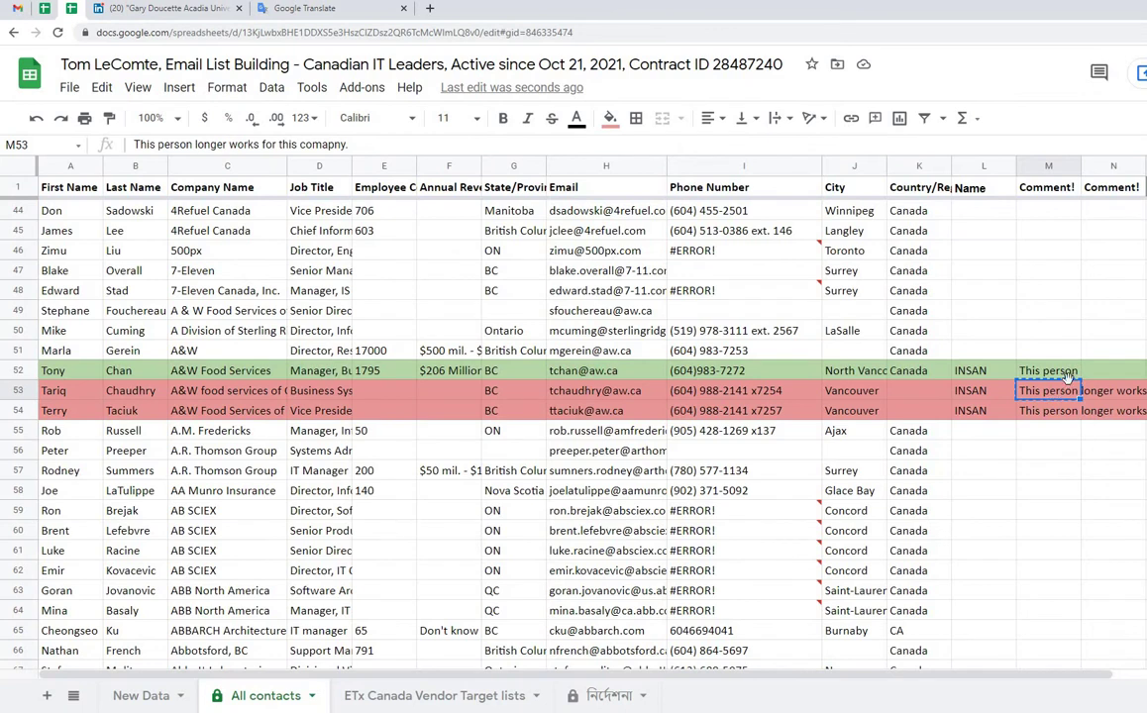
{"action": "key", "text": "ctrl+v"}
- Check the row 52 comment "This person works for this company." in Google Translate
{"action": "left_click", "coordinate": [1048, 370]}
{"action": "left_click", "coordinate": [304, 8]}
{"action": "left_click", "coordinate": [316, 174]}
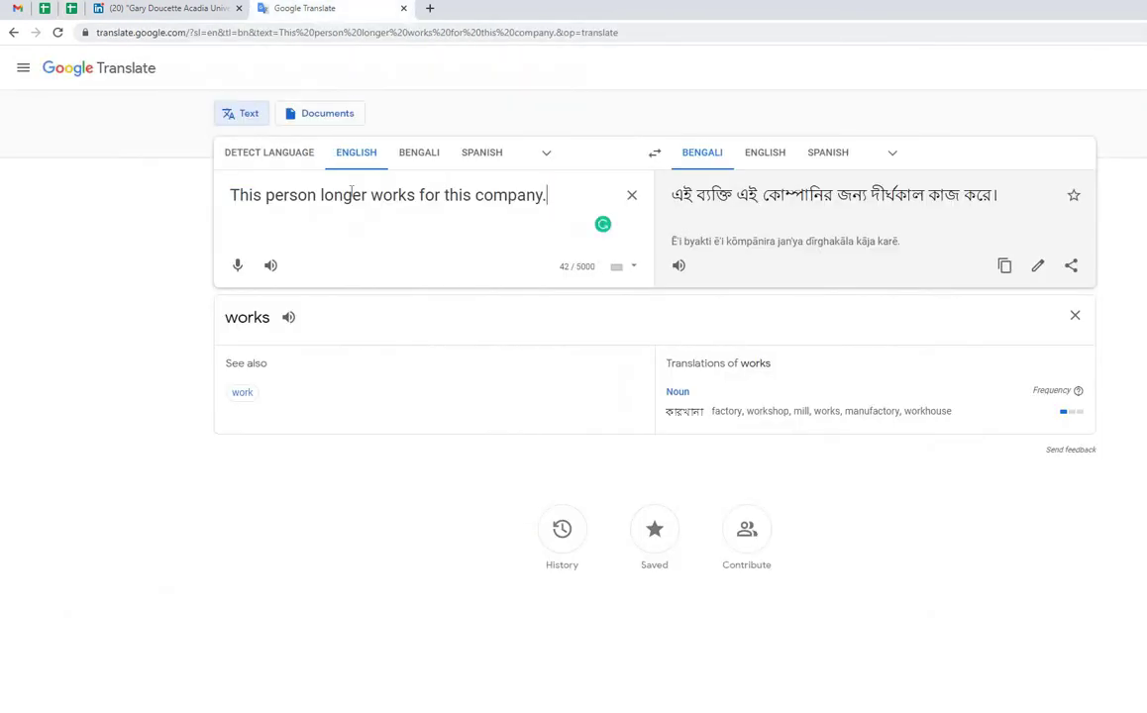
{"action": "key", "text": "ctrl+a"}
{"action": "type", "text": "This person works for this company."}
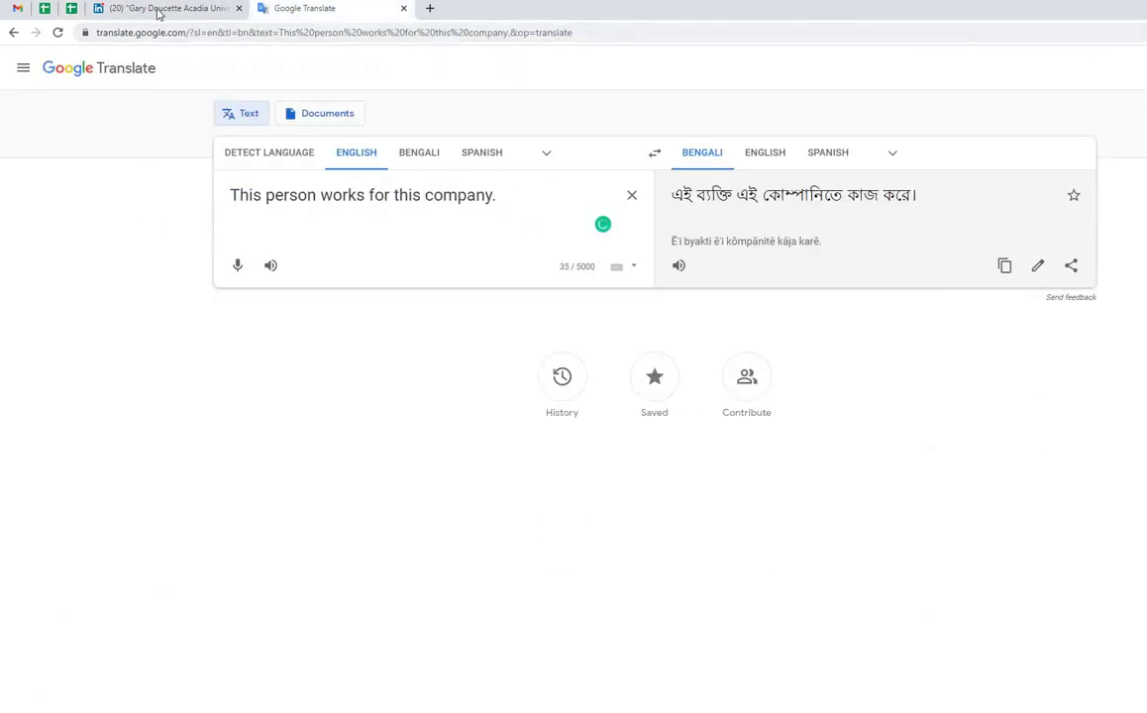
- Copy the row 53 comment "This person longer works for this company." into the comment of row 54 in All contacts
{"action": "left_click", "coordinate": [71, 9]}
{"action": "left_click", "coordinate": [1036, 395]}
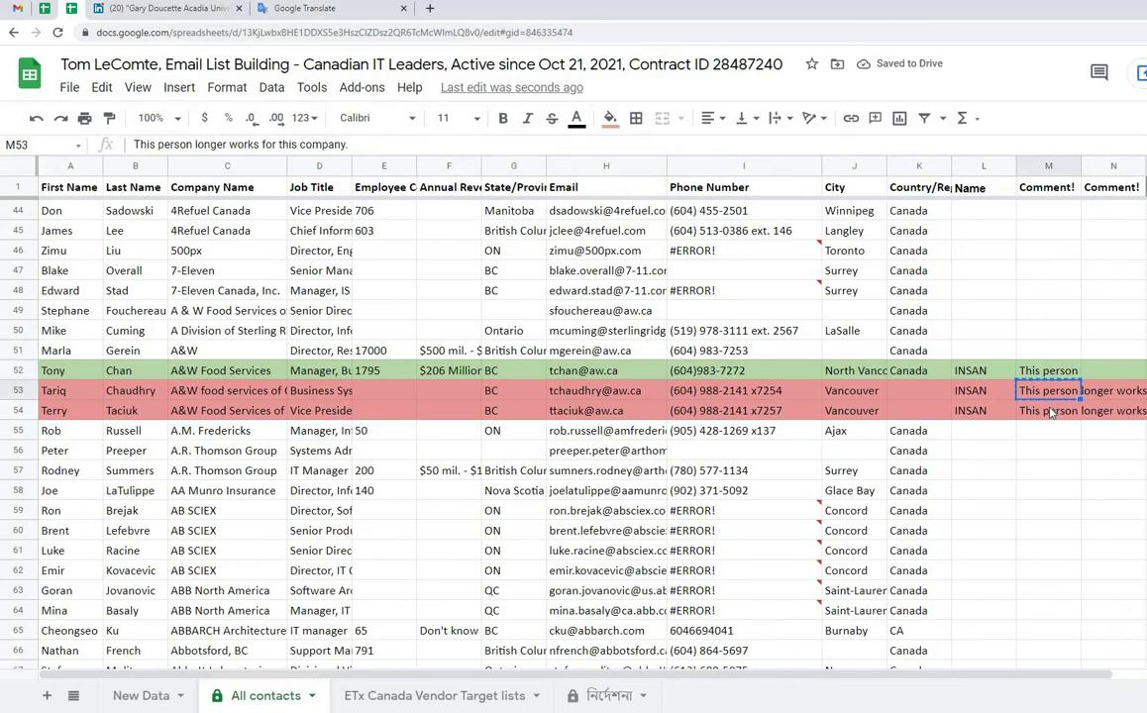
{"action": "key", "text": "ctrl+v"}
- Replace the comments of the red 24-7 Intouch rows 30, 29, 26 and 24 with "This person longer works for this company."
{"action": "scroll", "coordinate": [1048, 379], "scroll_direction": "up", "scroll_amount": 7}
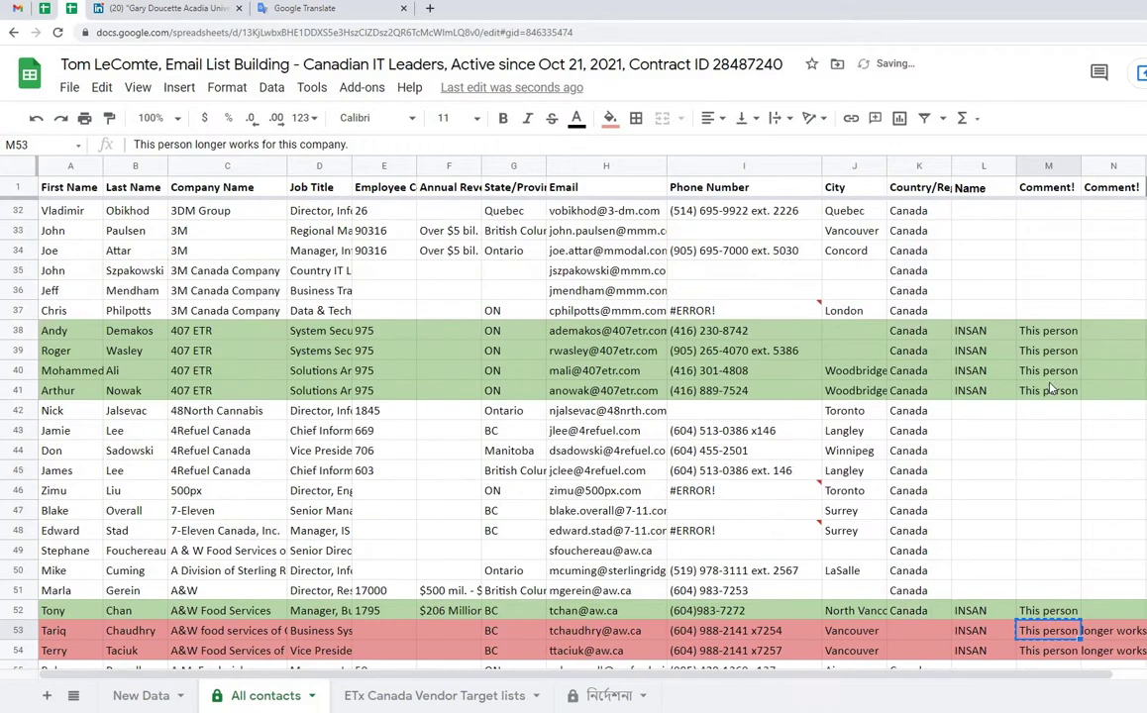
{"action": "left_click", "coordinate": [1046, 327]}
{"action": "key", "text": "ctrl+v"}
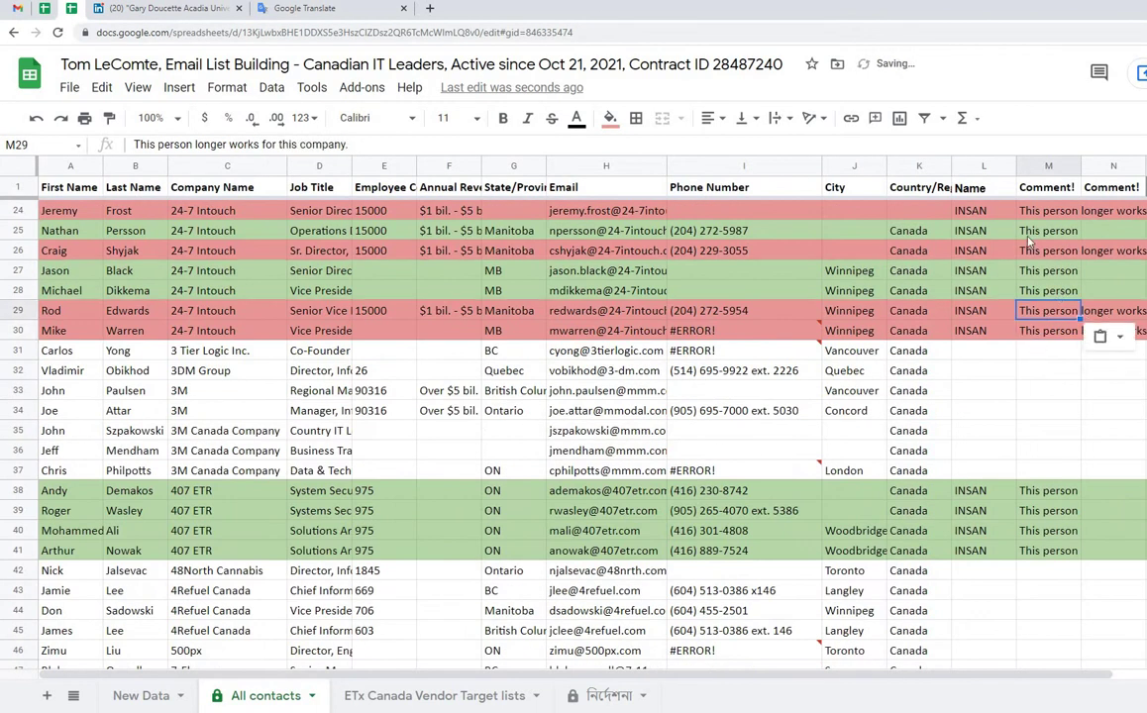
{"action": "key", "text": "Up"}
{"action": "key", "text": "Up"}
{"action": "key", "text": "Up"}
{"action": "key", "text": "Up"}
{"action": "key", "text": "ctrl+v"}
{"action": "key", "text": "Up"}
{"action": "key", "text": "Up"}
{"action": "key", "text": "ctrl+v"}
- Copy the row 52 comment "This person works for this company." into the green 407 ETR rows 38 to 41
{"action": "scroll", "coordinate": [1048, 375], "scroll_direction": "down", "scroll_amount": 7}
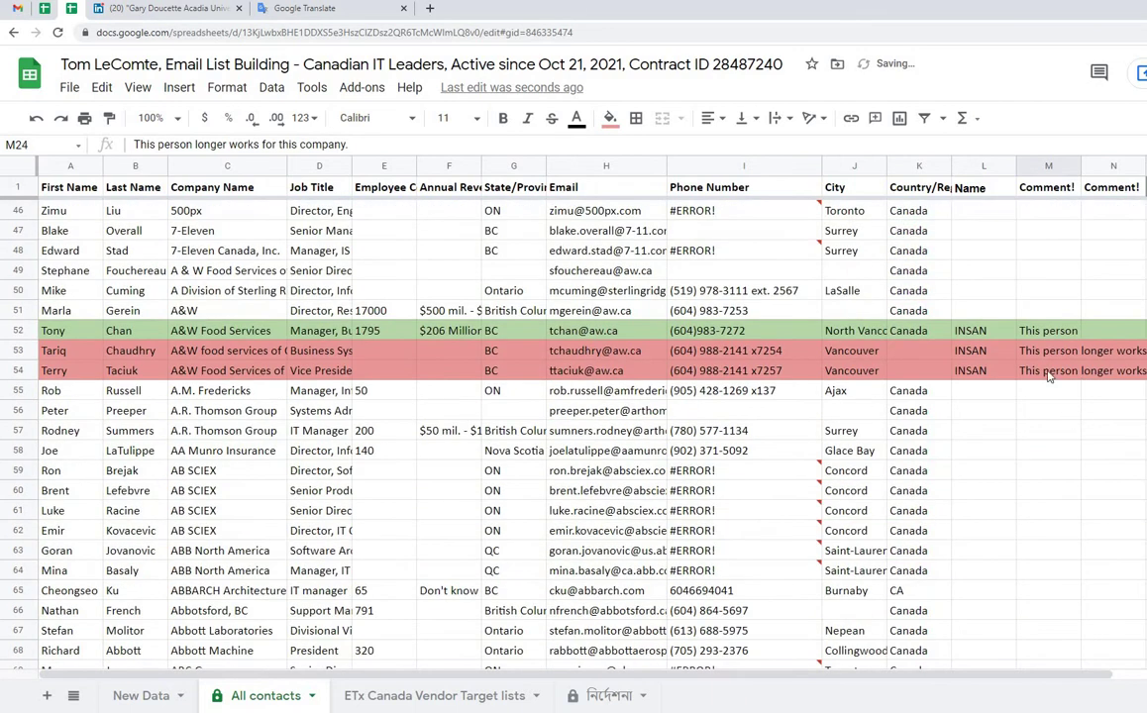
{"action": "left_click", "coordinate": [1042, 332]}
{"action": "key", "text": "ctrl+c"}
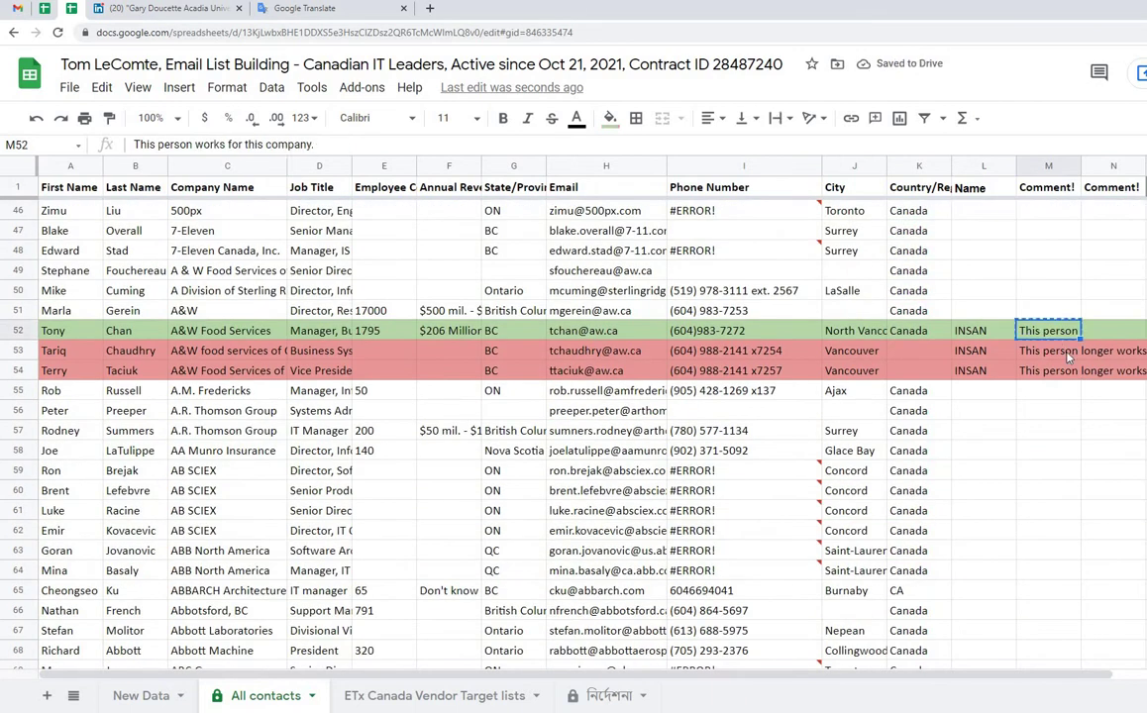
{"action": "scroll", "coordinate": [1068, 358], "scroll_direction": "up", "scroll_amount": 5}
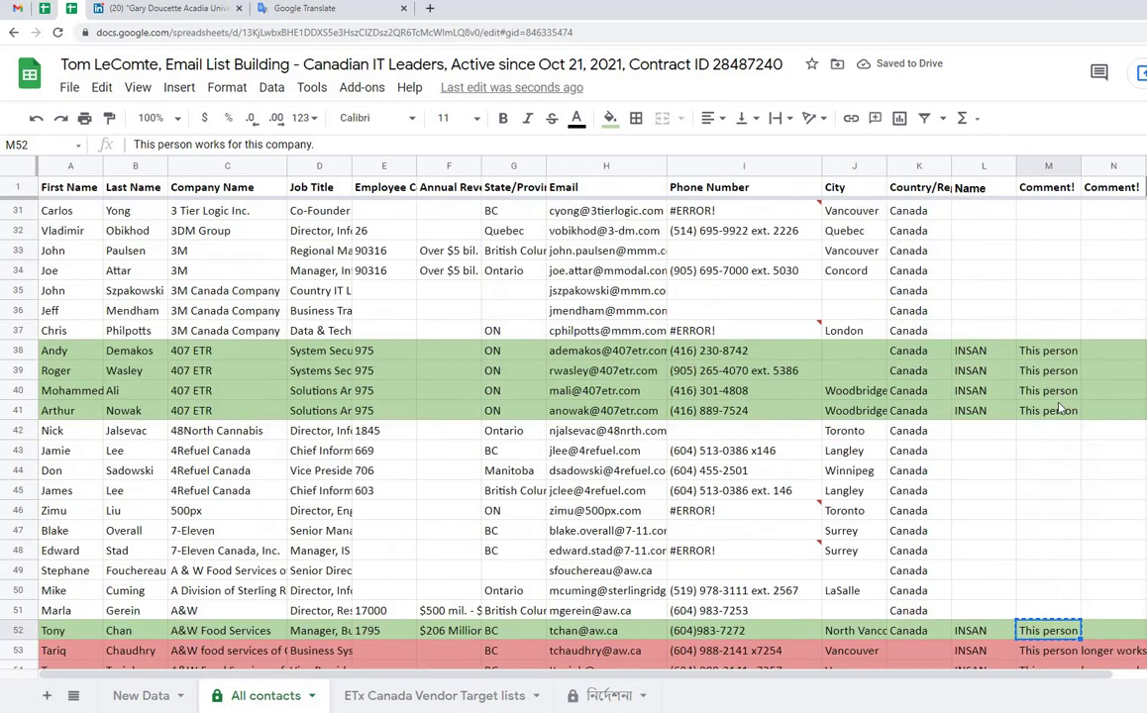
{"action": "left_click", "coordinate": [1048, 410]}
{"action": "key", "text": "ctrl+v"}
{"action": "left_click", "coordinate": [1048, 350]}
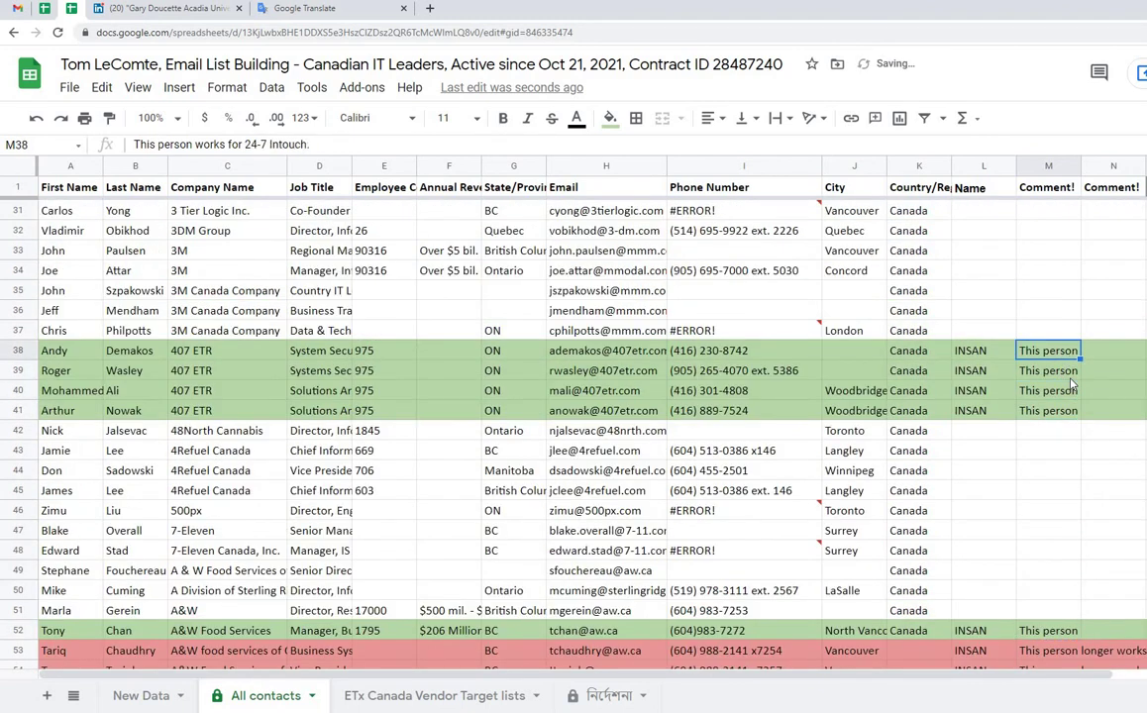
- Replace the comments of the green 24-7 Intouch rows 28, 27, 25, 23 and 22 with "This person works for this company."
{"action": "scroll", "coordinate": [1068, 381], "scroll_direction": "up", "scroll_amount": 5}
{"action": "left_click", "coordinate": [1050, 490]}
{"action": "key", "text": "ctrl+v"}
{"action": "left_click", "coordinate": [1048, 471]}
{"action": "key", "text": "ctrl+v"}
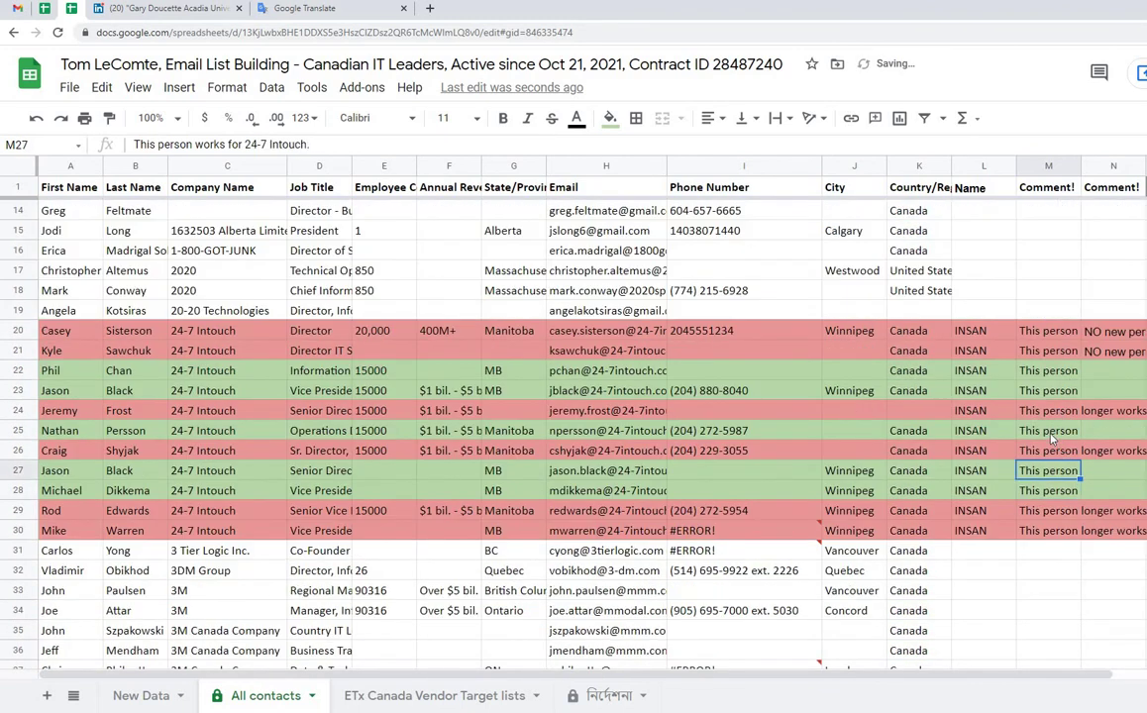
{"action": "left_click", "coordinate": [1048, 430]}
{"action": "key", "text": "ctrl+v"}
{"action": "left_click", "coordinate": [1048, 371]}
{"action": "key", "text": "ctrl+v"}
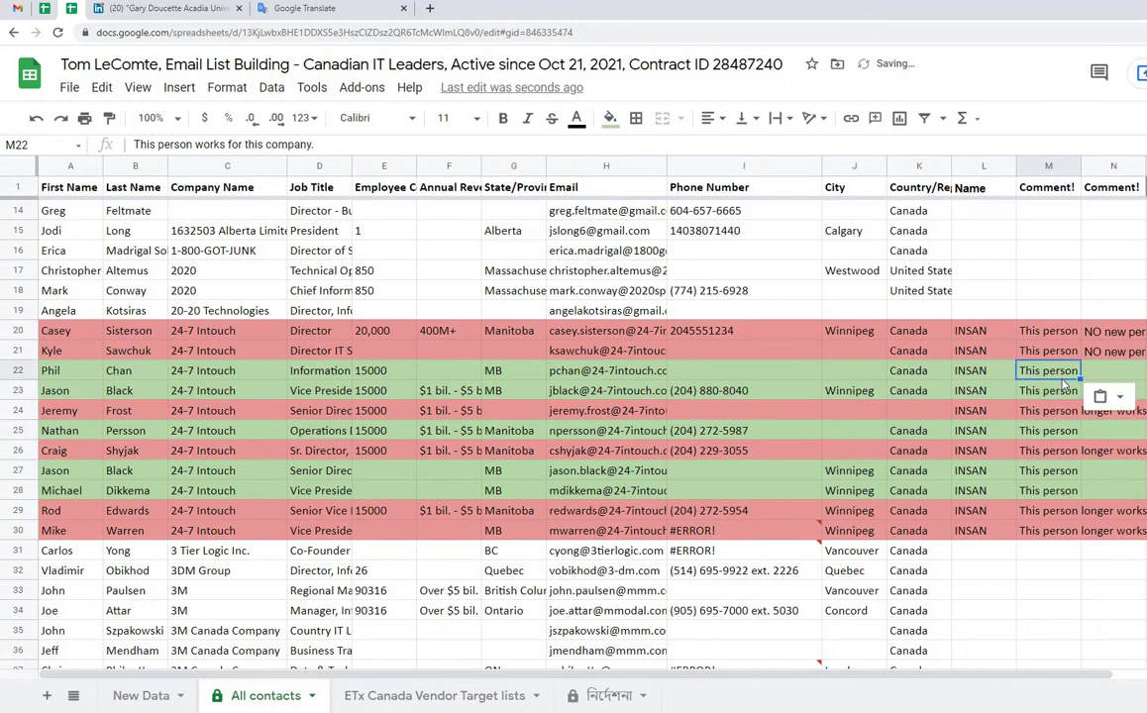
- In the New Data sheet, set the comments of green rows 17 and 14 to 11 to "This person works for this company."
{"action": "scroll", "coordinate": [1063, 386], "scroll_direction": "up", "scroll_amount": 4}
{"action": "scroll", "coordinate": [1063, 385], "scroll_direction": "down", "scroll_amount": 20}
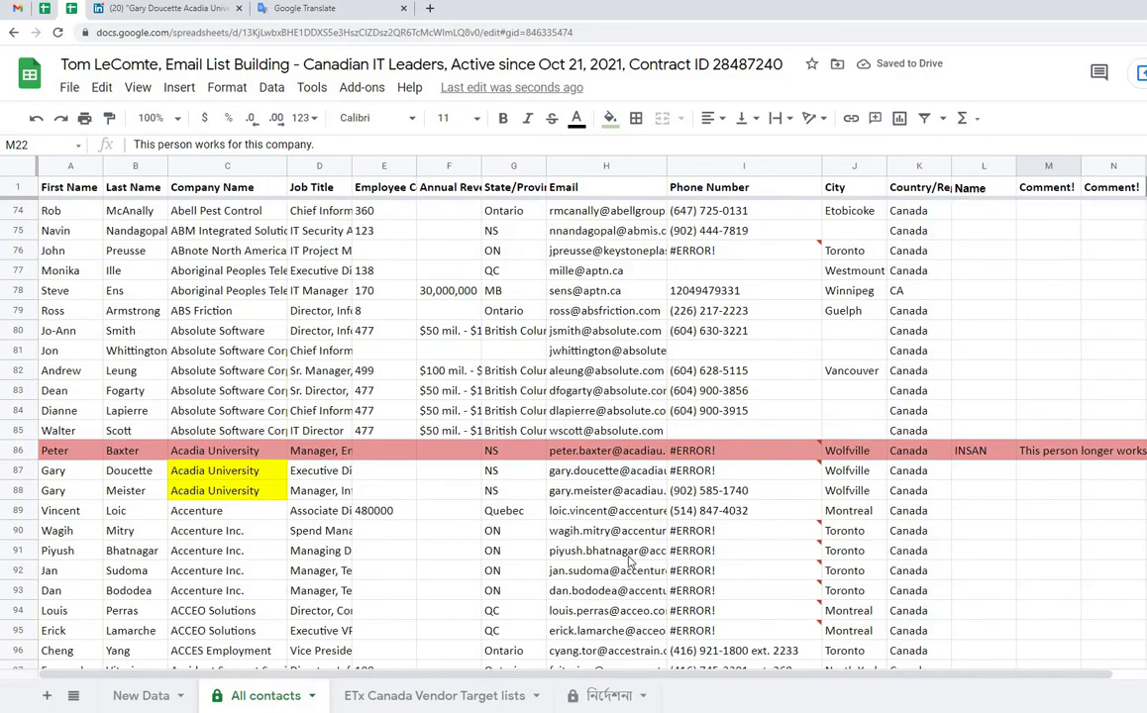
{"action": "left_click", "coordinate": [127, 695]}
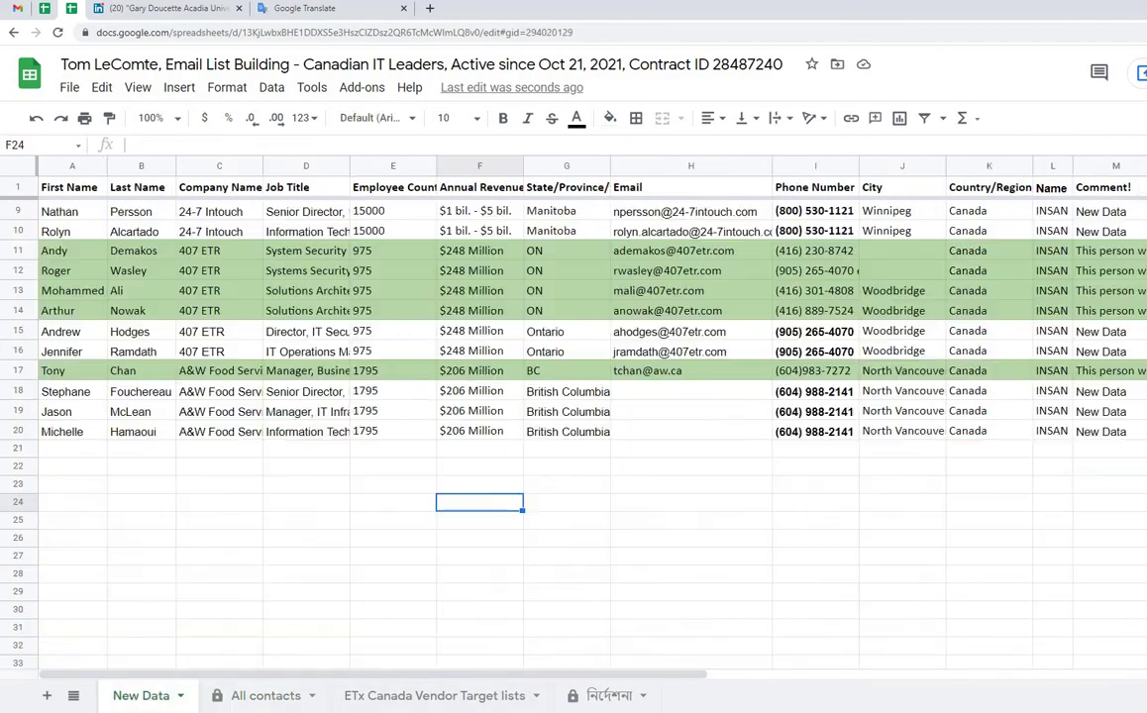
{"action": "left_click", "coordinate": [1109, 370]}
{"action": "left_click", "coordinate": [1107, 310]}
{"action": "left_click", "coordinate": [1106, 291]}
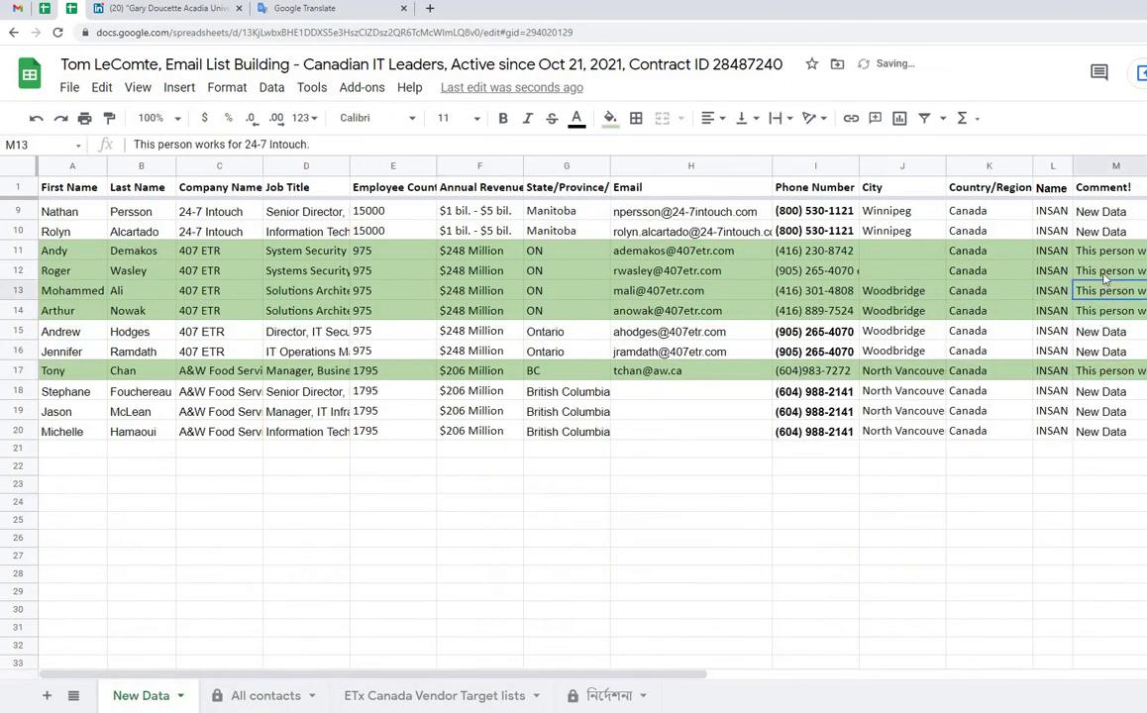
{"action": "left_click", "coordinate": [1106, 270]}
{"action": "left_click", "coordinate": [1106, 251]}
- Set the comments of the green 24-7 Intouch rows 6 to 2 in New Data to "This person works for this company."
{"action": "scroll", "coordinate": [1109, 396], "scroll_direction": "up", "scroll_amount": 3}
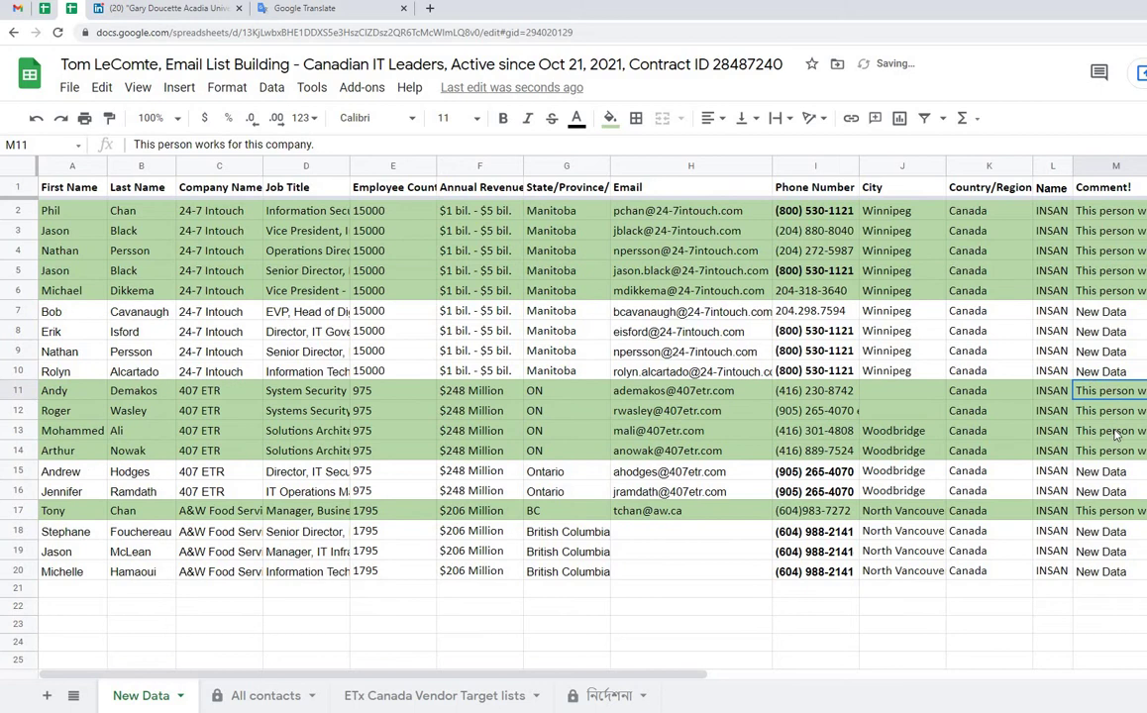
{"action": "left_click", "coordinate": [1121, 287]}
{"action": "left_click", "coordinate": [1117, 271]}
{"action": "left_click", "coordinate": [1115, 250]}
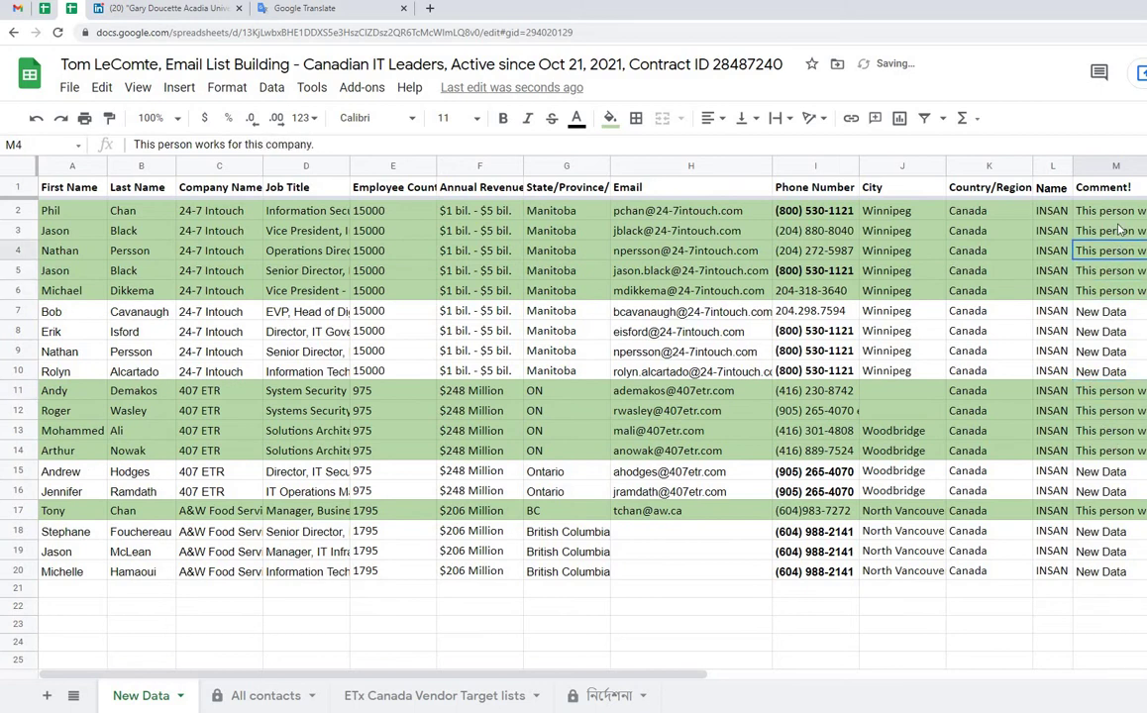
{"action": "left_click", "coordinate": [1116, 231]}
{"action": "left_click", "coordinate": [1116, 211]}
- Back in All contacts, replace the row 86 comment with the generic "This person longer works for this company." from row 54
{"action": "scroll", "coordinate": [653, 618], "scroll_direction": "down", "scroll_amount": 5}
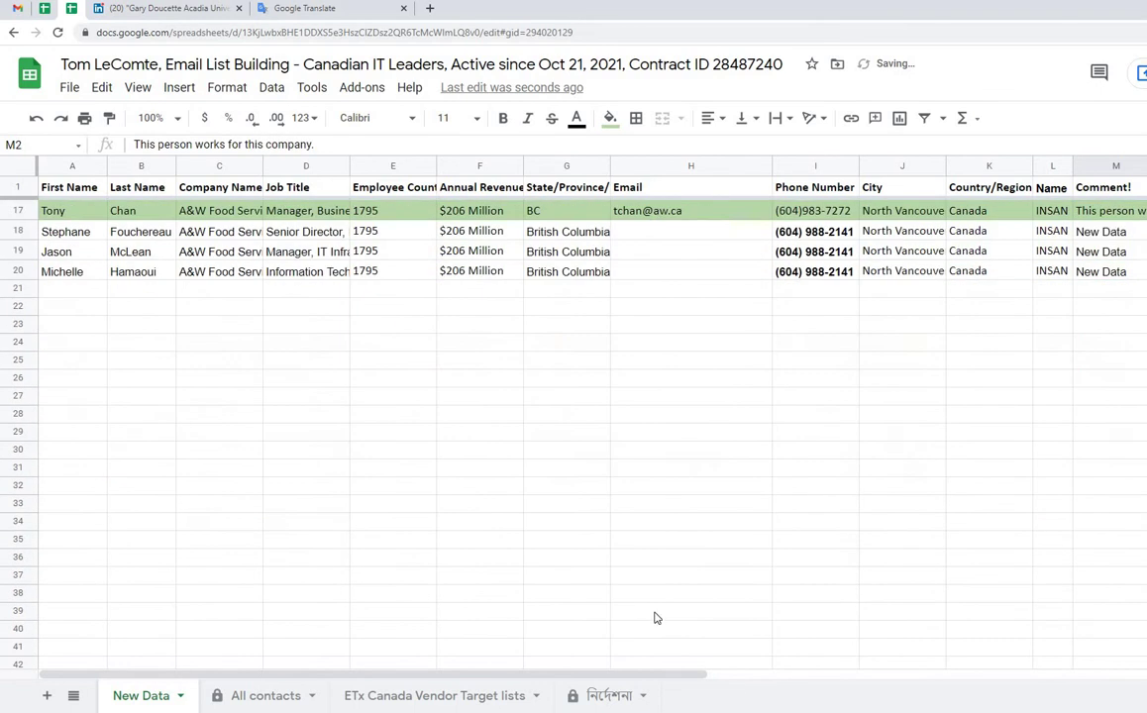
{"action": "left_click", "coordinate": [416, 696]}
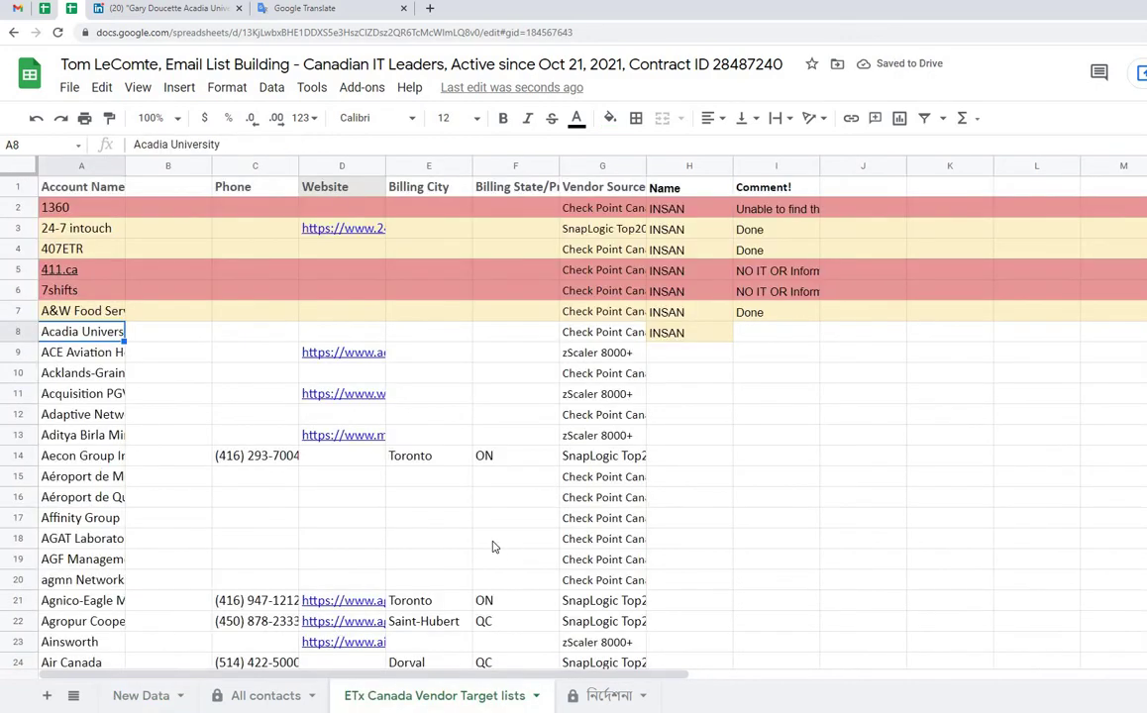
{"action": "key", "text": "ctrl+shift+Page_Up"}
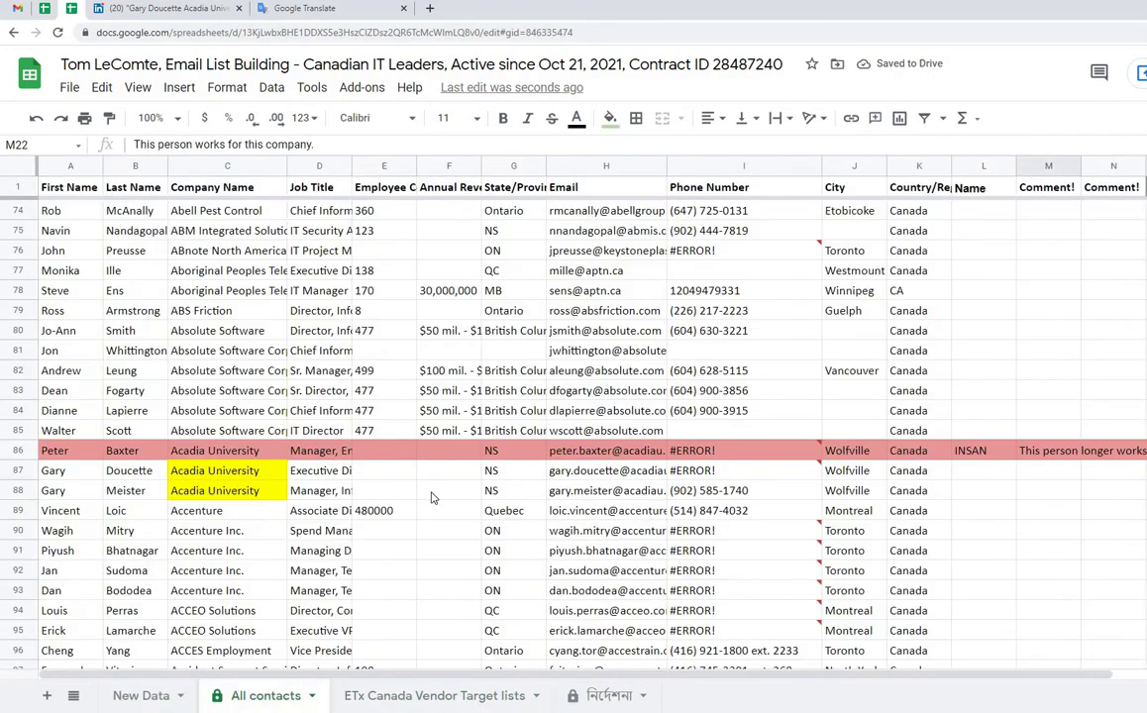
{"action": "left_click", "coordinate": [1063, 450]}
{"action": "scroll", "coordinate": [1056, 451], "scroll_direction": "up", "scroll_amount": 10}
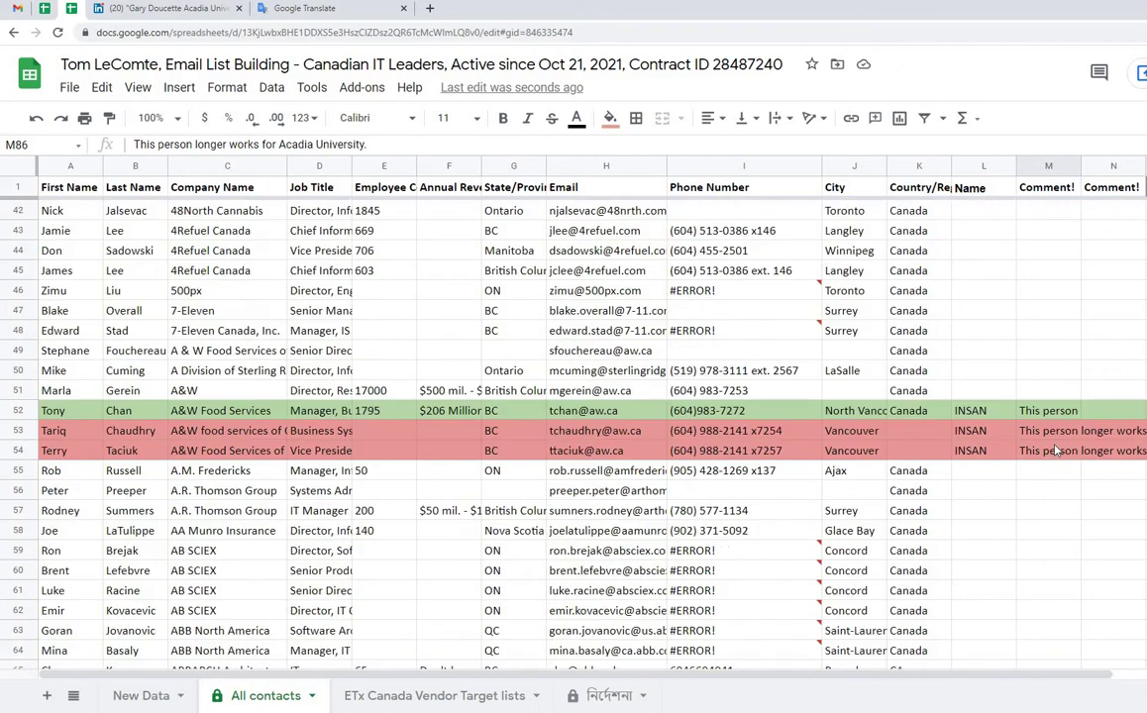
{"action": "scroll", "coordinate": [1040, 446], "scroll_direction": "down", "scroll_amount": 12}
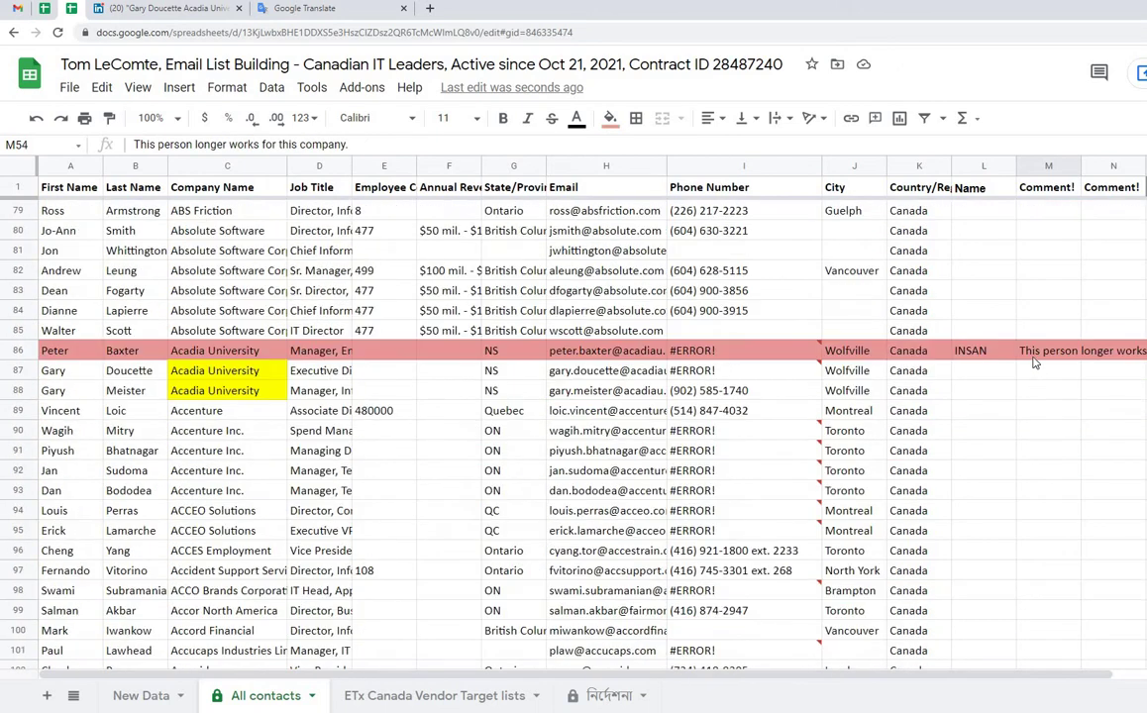
{"action": "key", "text": "ctrl+v"}
- Fill in row 87's comment with "This person works for this company." from row 52 and its researcher name from row 86
{"action": "scroll", "coordinate": [1025, 406], "scroll_direction": "up", "scroll_amount": 11}
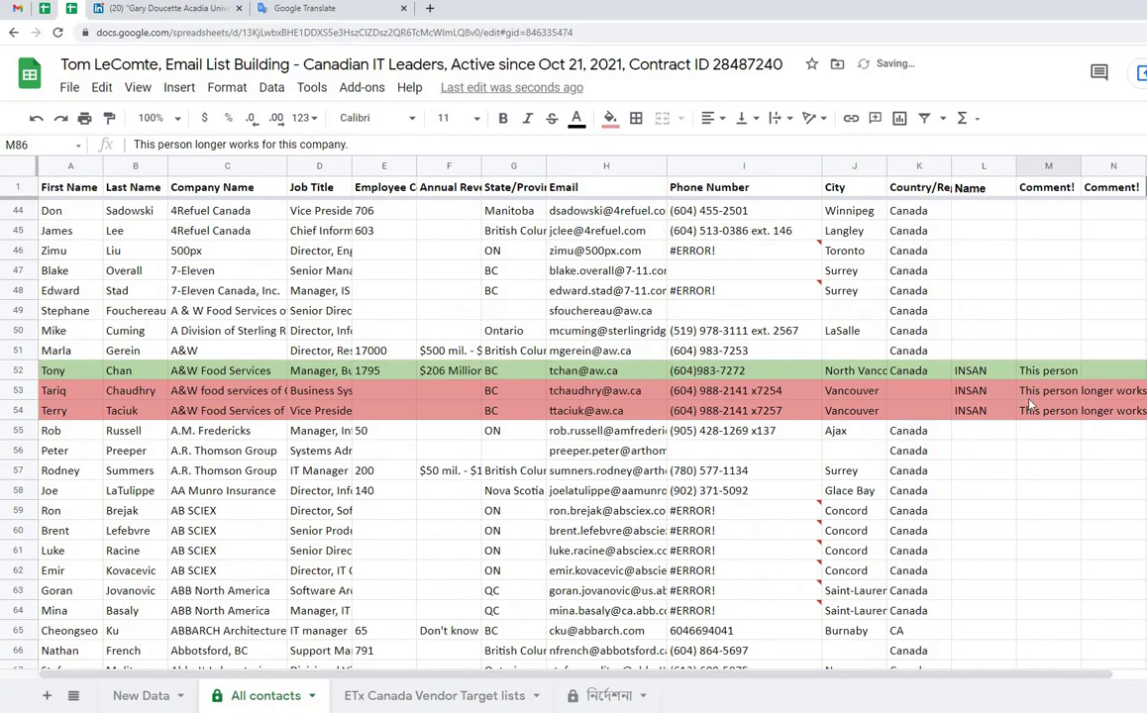
{"action": "left_click", "coordinate": [1035, 371]}
{"action": "scroll", "coordinate": [1035, 416], "scroll_direction": "down", "scroll_amount": 13}
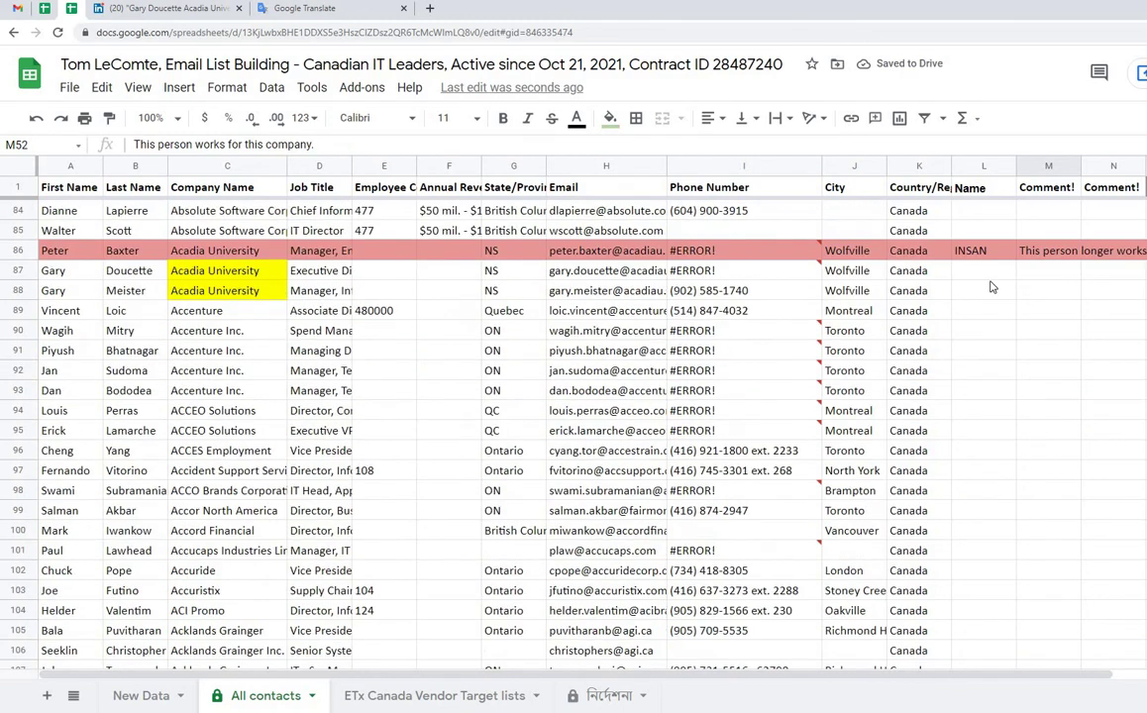
{"action": "left_click", "coordinate": [989, 278]}
{"action": "key", "text": "ctrl+v"}
{"action": "key", "text": "ctrl+z"}
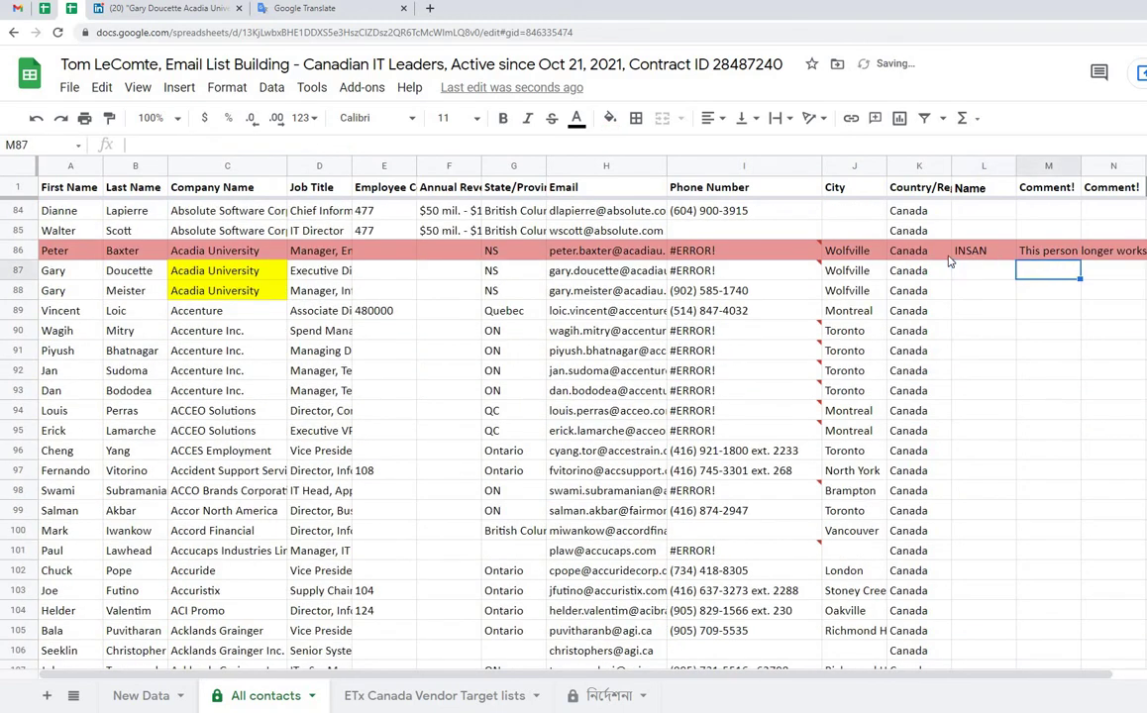
{"action": "key", "text": "ctrl+v"}
{"action": "key", "text": "ctrl+v"}
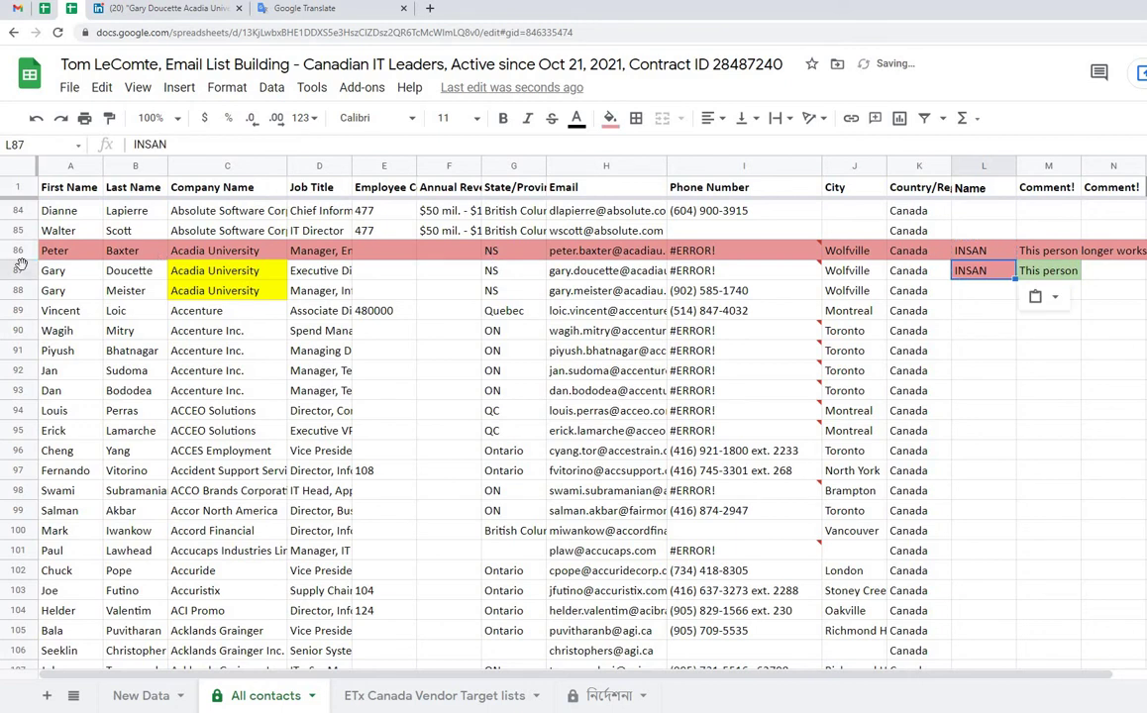
- Colour row 87 light green and copy the entire row into row 21 of the New Data sheet
{"action": "left_click", "coordinate": [19, 270]}
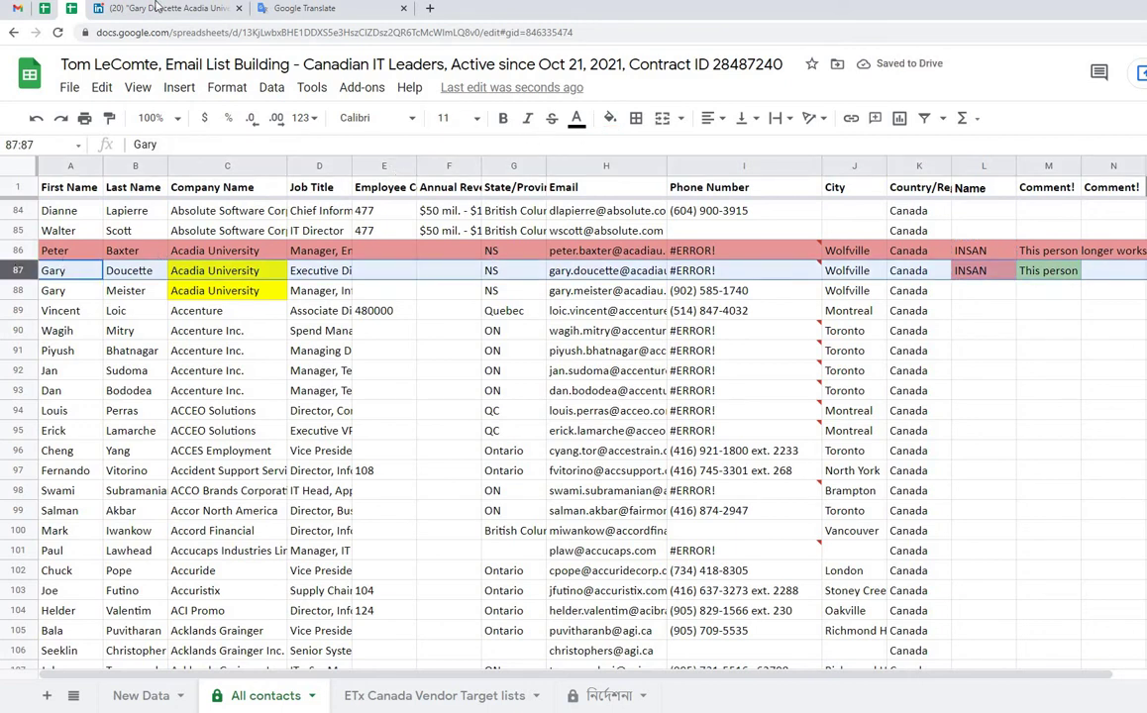
{"action": "left_click", "coordinate": [610, 118]}
{"action": "left_click", "coordinate": [693, 320]}
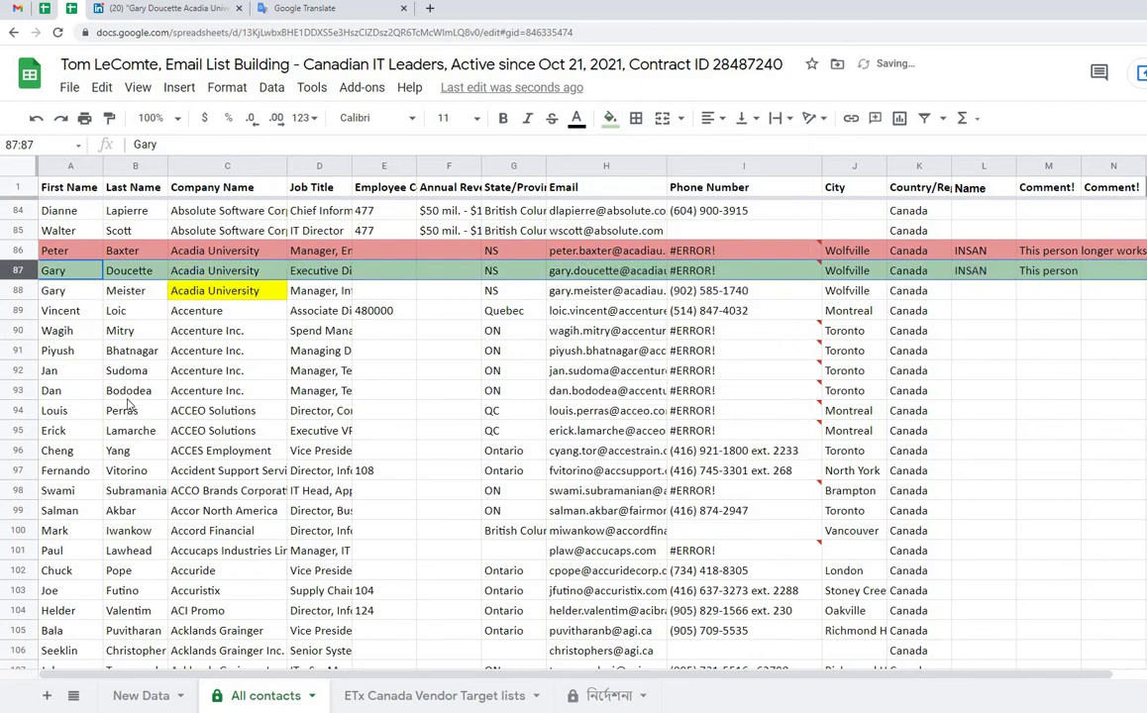
{"action": "key", "text": "ctrl+c"}
{"action": "left_click", "coordinate": [149, 696]}
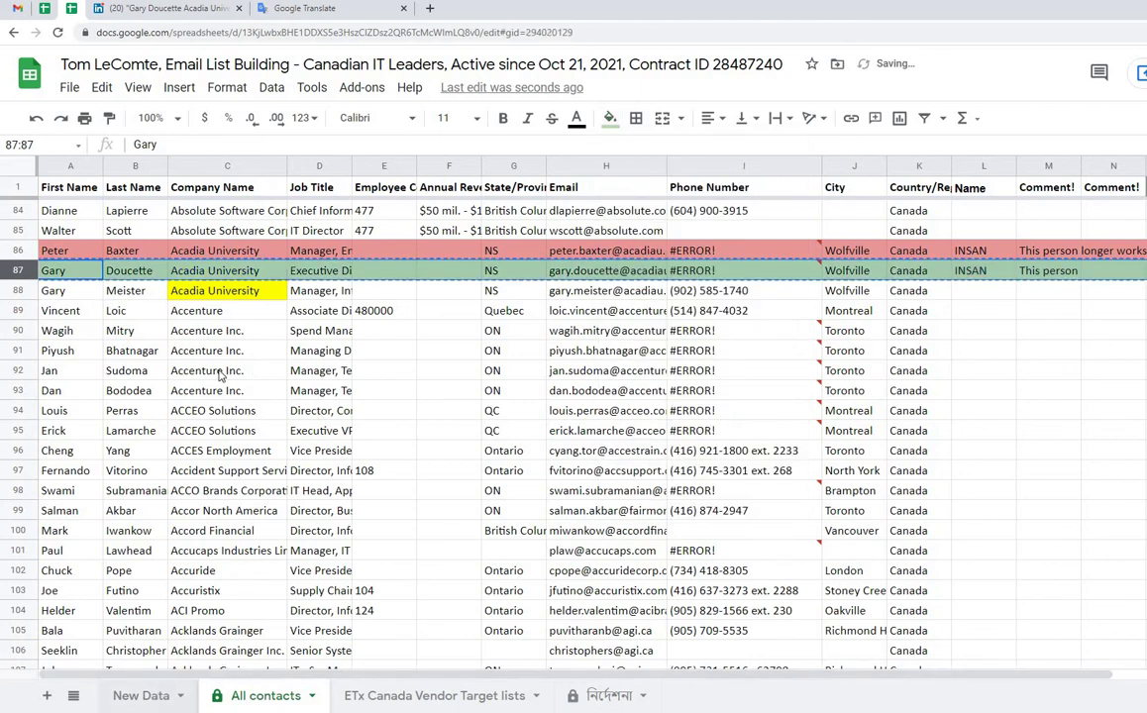
{"action": "key", "text": "ctrl+v"}
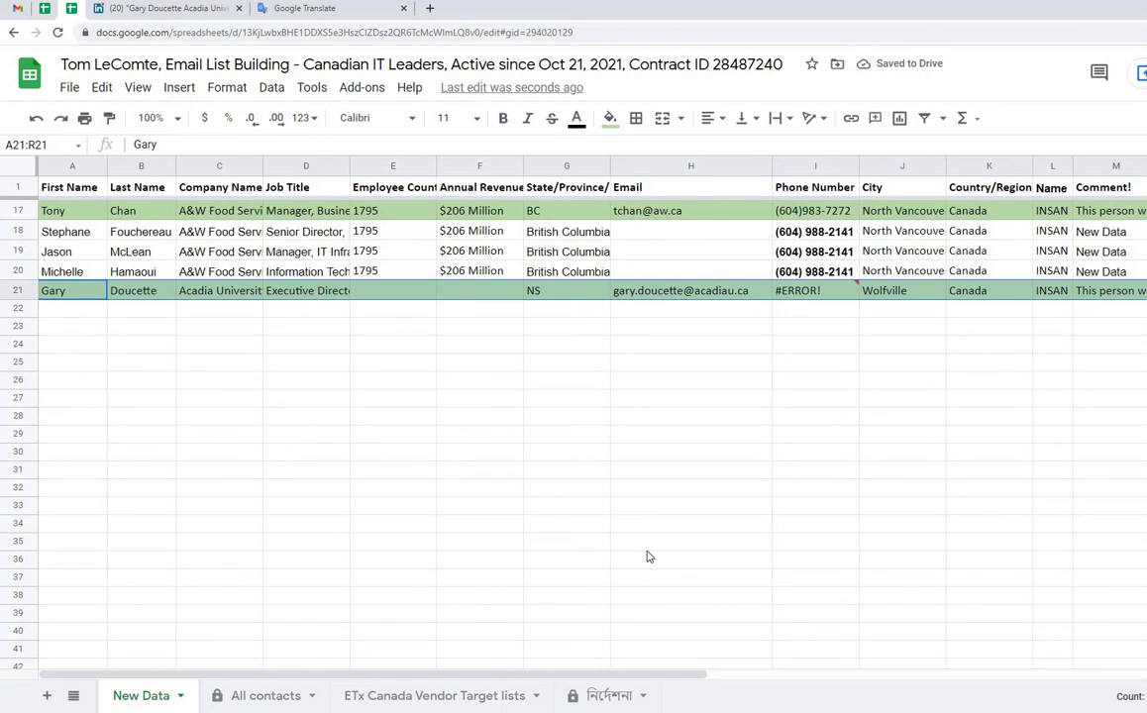
- Search LinkedIn for the row 88 contact of All contacts, using the contact's name and Acadia University
{"action": "left_click", "coordinate": [265, 695]}
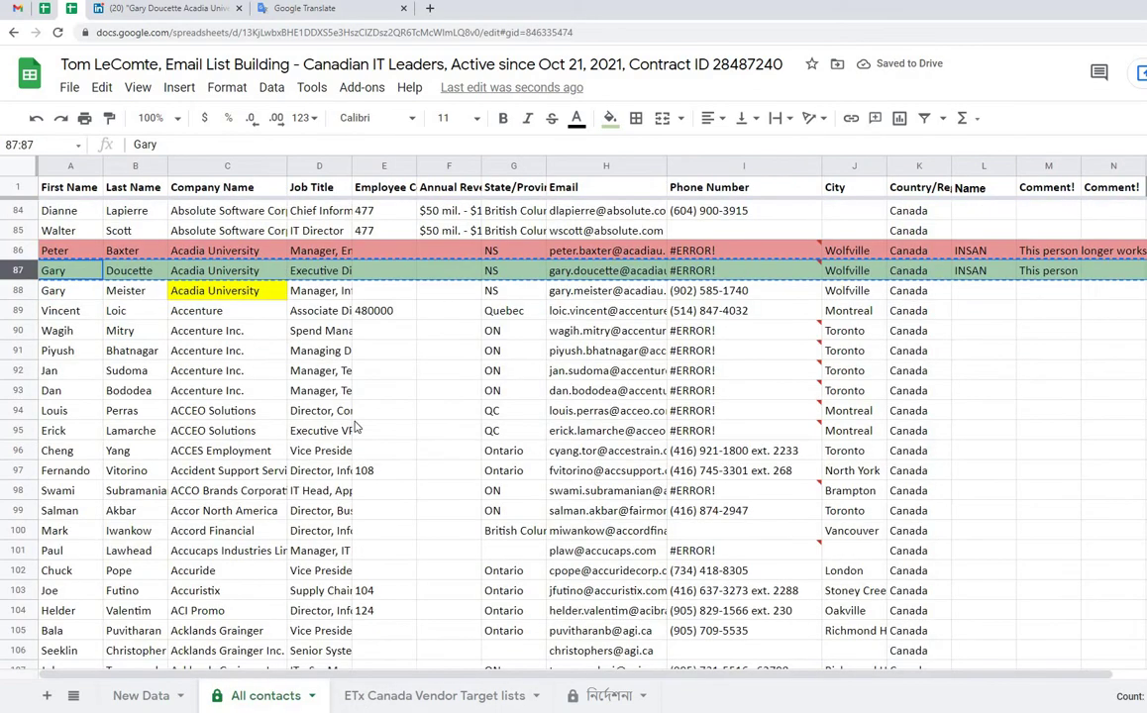
{"action": "left_click_drag", "start_coordinate": [203, 291], "coordinate": [72, 293]}
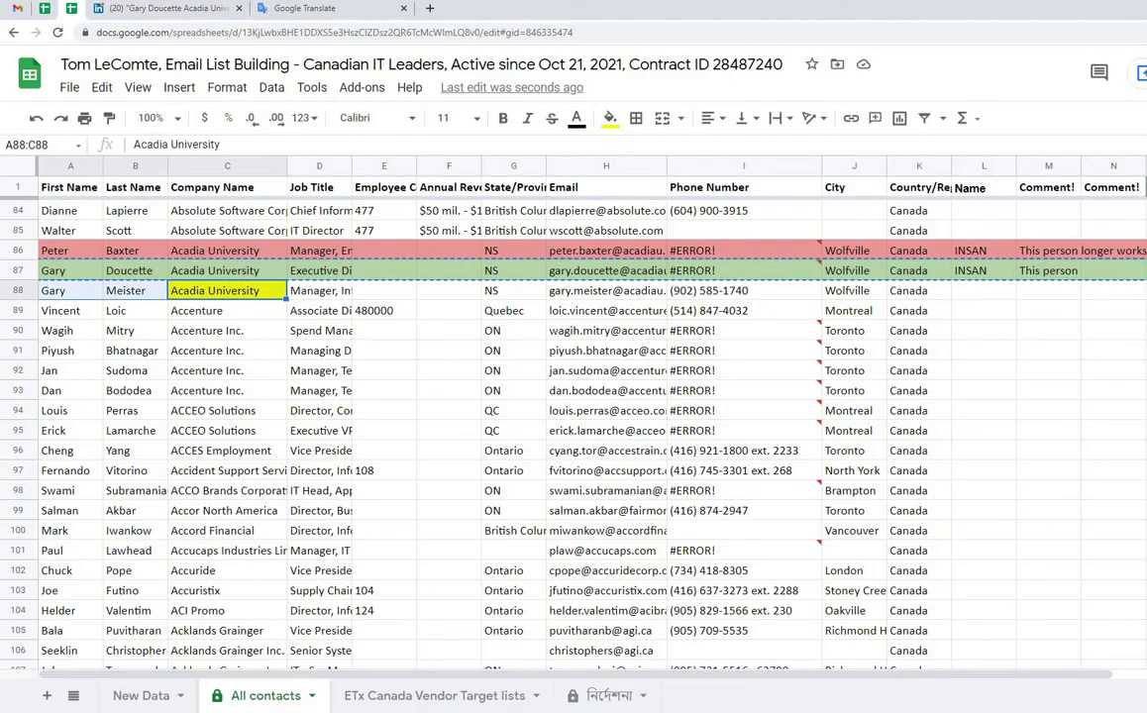
{"action": "left_click", "coordinate": [168, 8]}
{"action": "left_click", "coordinate": [310, 68]}
{"action": "key", "text": "ctrl+v"}
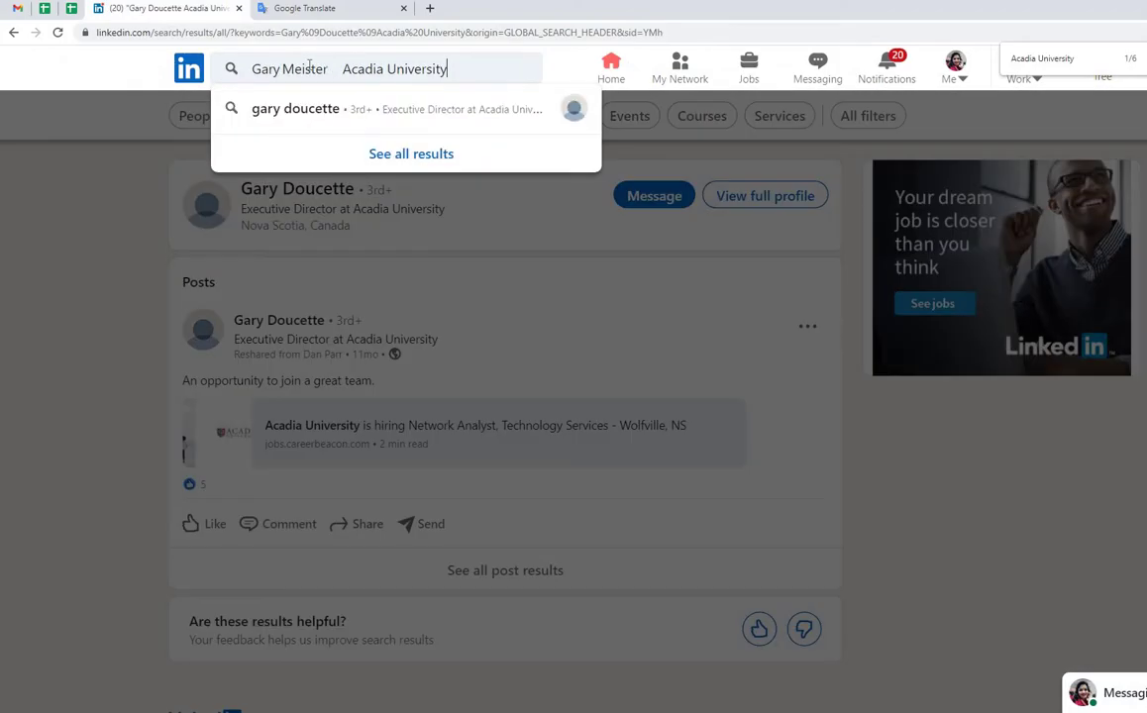
{"action": "left_click", "coordinate": [354, 109]}
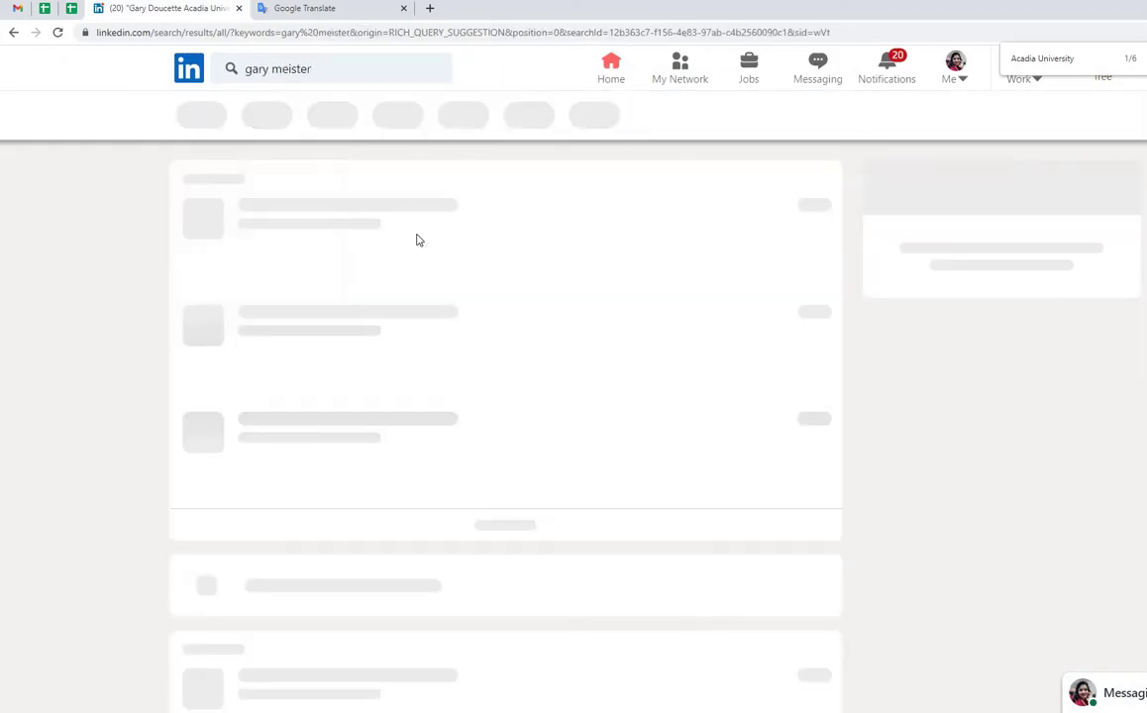
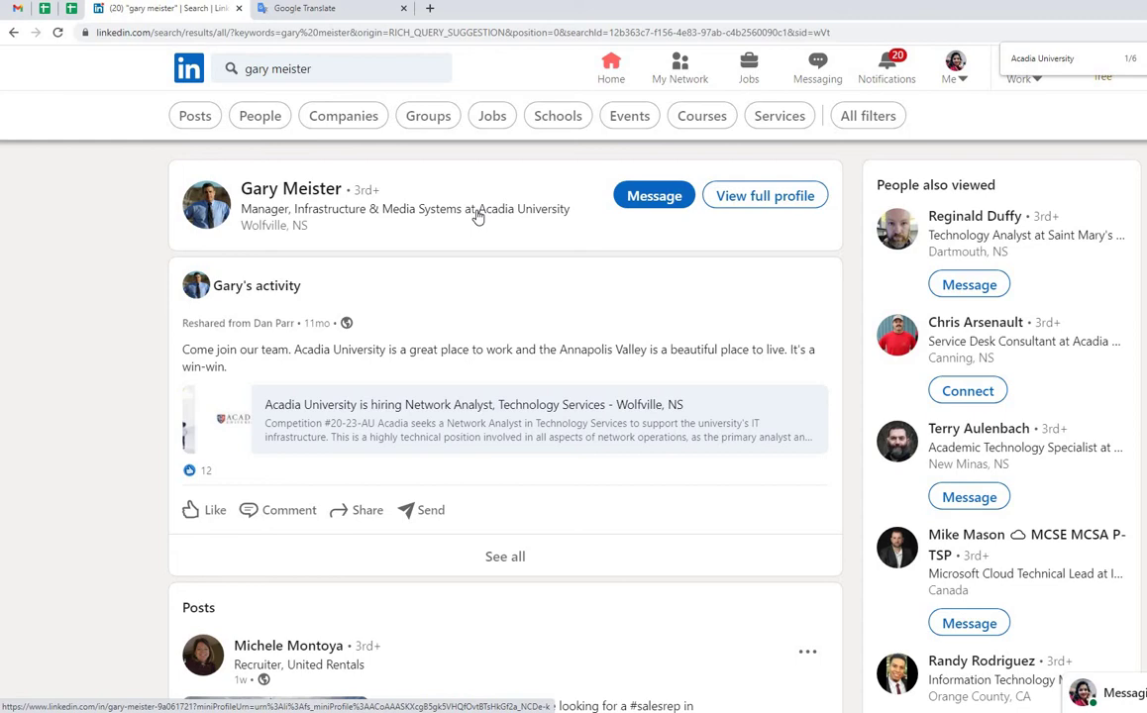
- In All contacts, copy the researcher name and comment of row 87 into row 88
{"action": "left_click", "coordinate": [71, 9]}
{"action": "left_click", "coordinate": [971, 279]}
{"action": "key", "text": "shift+Right"}
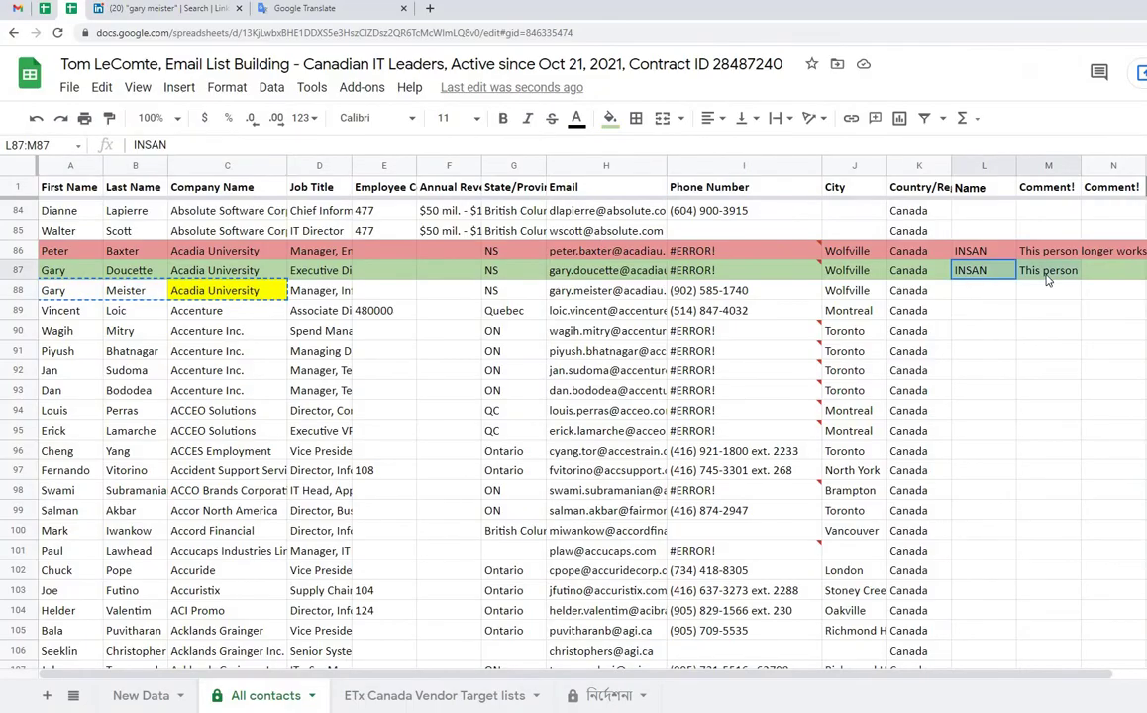
{"action": "key", "text": "ctrl+c"}
{"action": "left_click", "coordinate": [980, 290]}
{"action": "key", "text": "ctrl+v"}
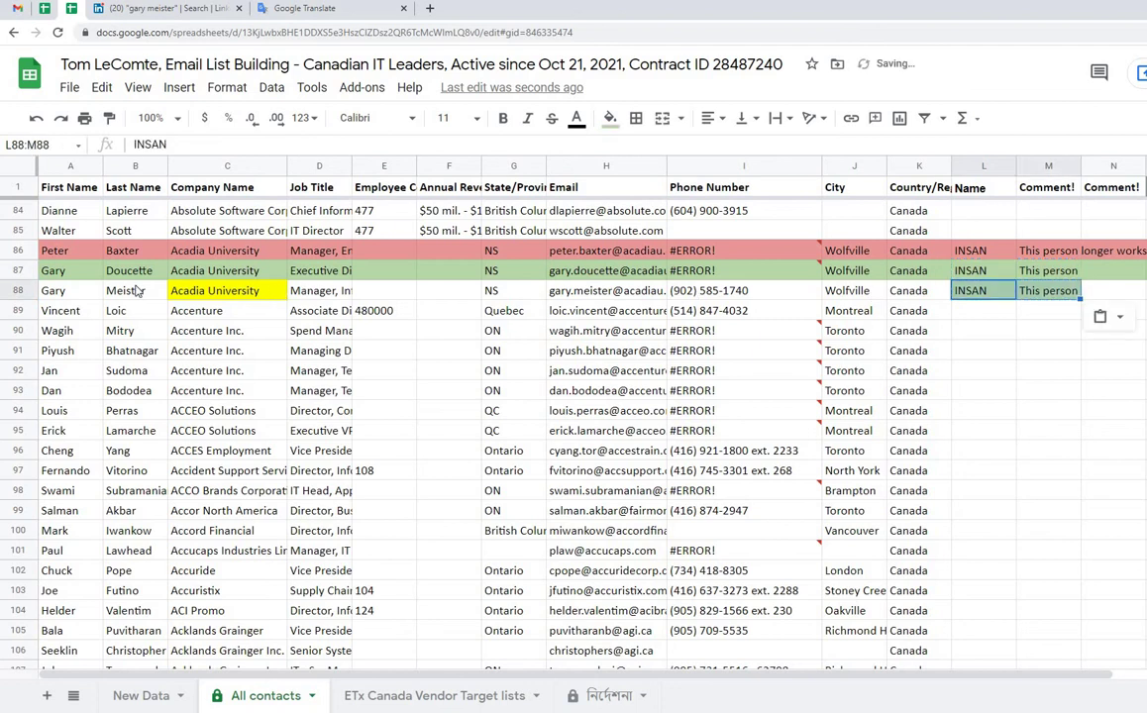
- Colour row 88 light green and copy the entire row into row 22 of the New Data sheet
{"action": "left_click", "coordinate": [28, 291]}
{"action": "left_click", "coordinate": [611, 118]}
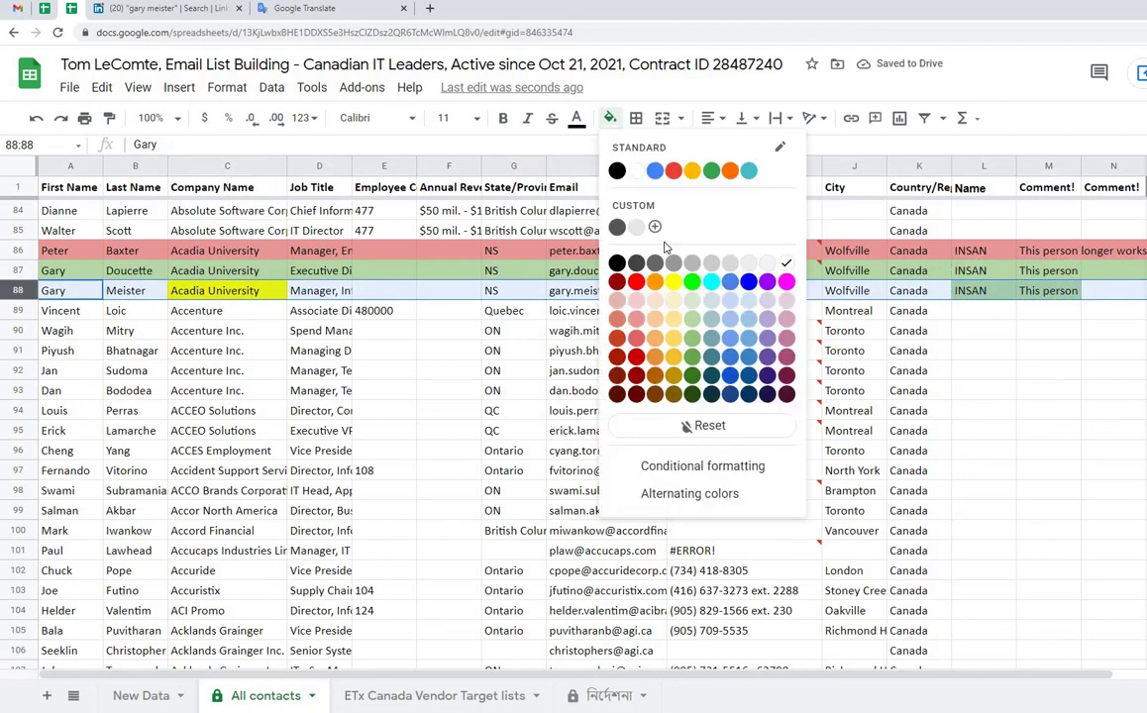
{"action": "left_click", "coordinate": [692, 319]}
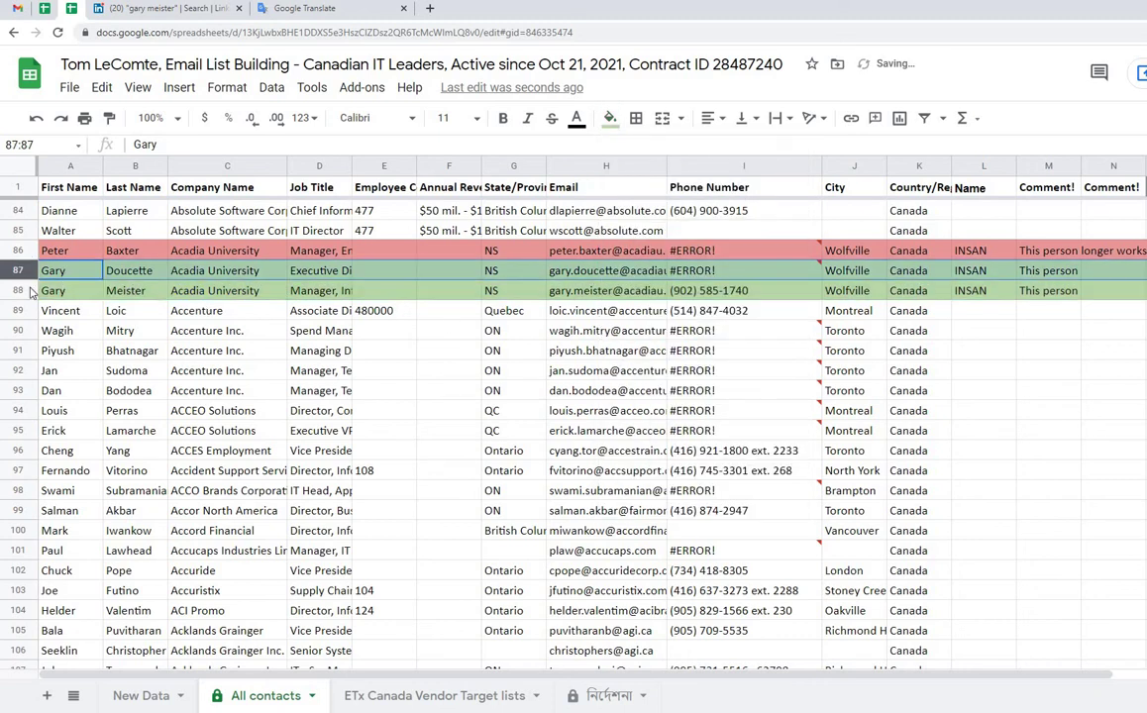
{"action": "key", "text": "ctrl+c"}
{"action": "left_click", "coordinate": [148, 697]}
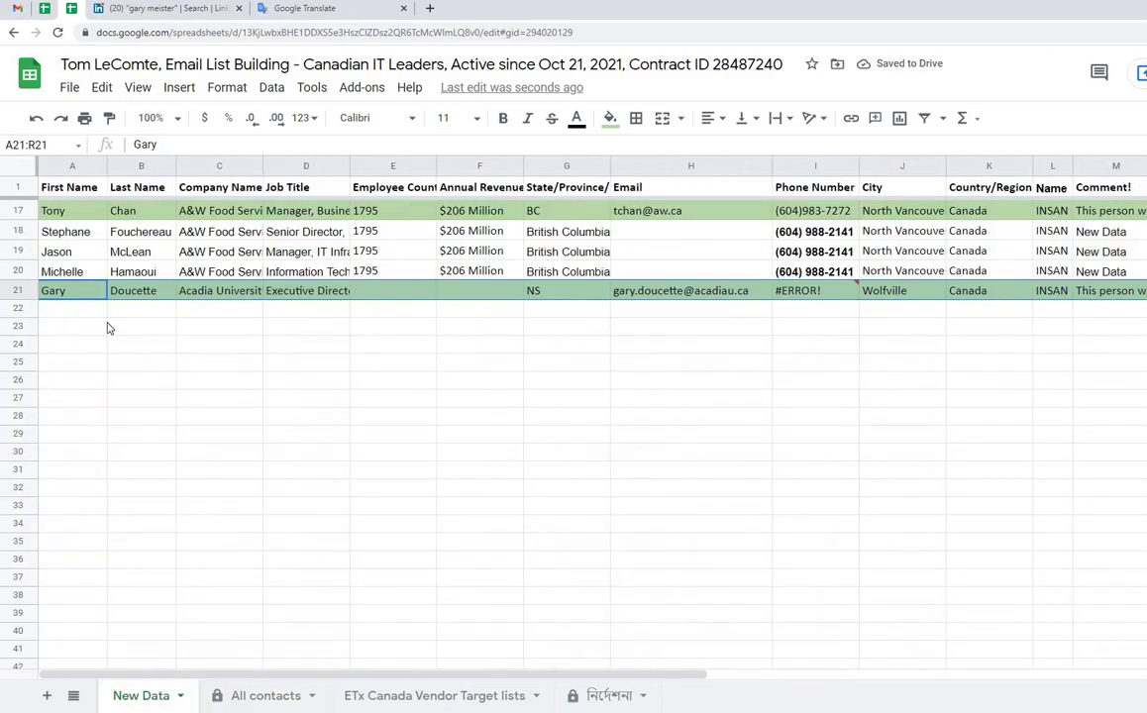
{"action": "left_click", "coordinate": [80, 315]}
{"action": "key", "text": "ctrl+v"}
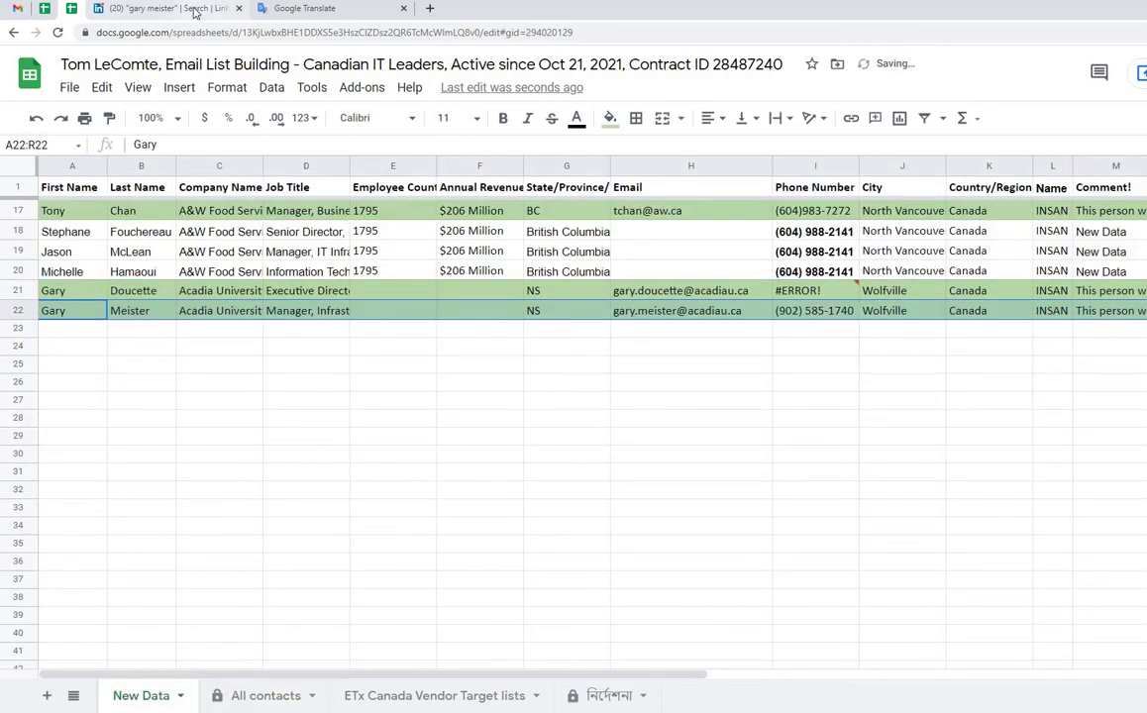
- Review the row 88 contact's work experience on LinkedIn, close Google Translate, and open the Acadia University page from the profile
{"action": "left_click", "coordinate": [216, 8]}
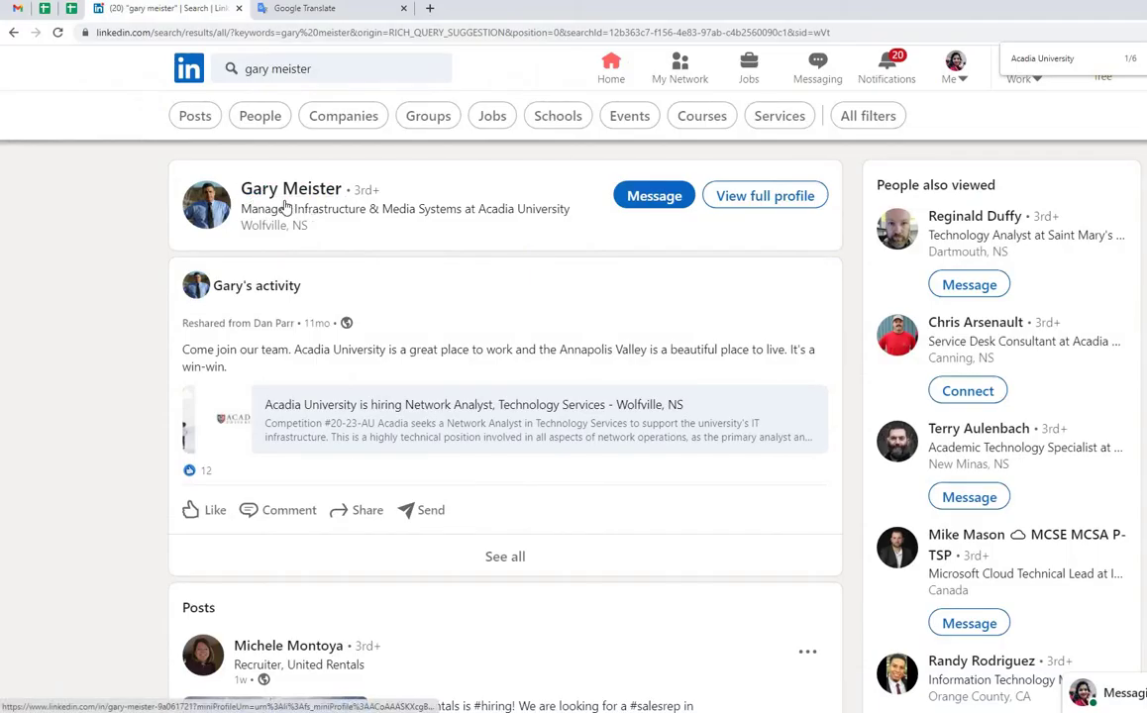
{"action": "left_click", "coordinate": [285, 194]}
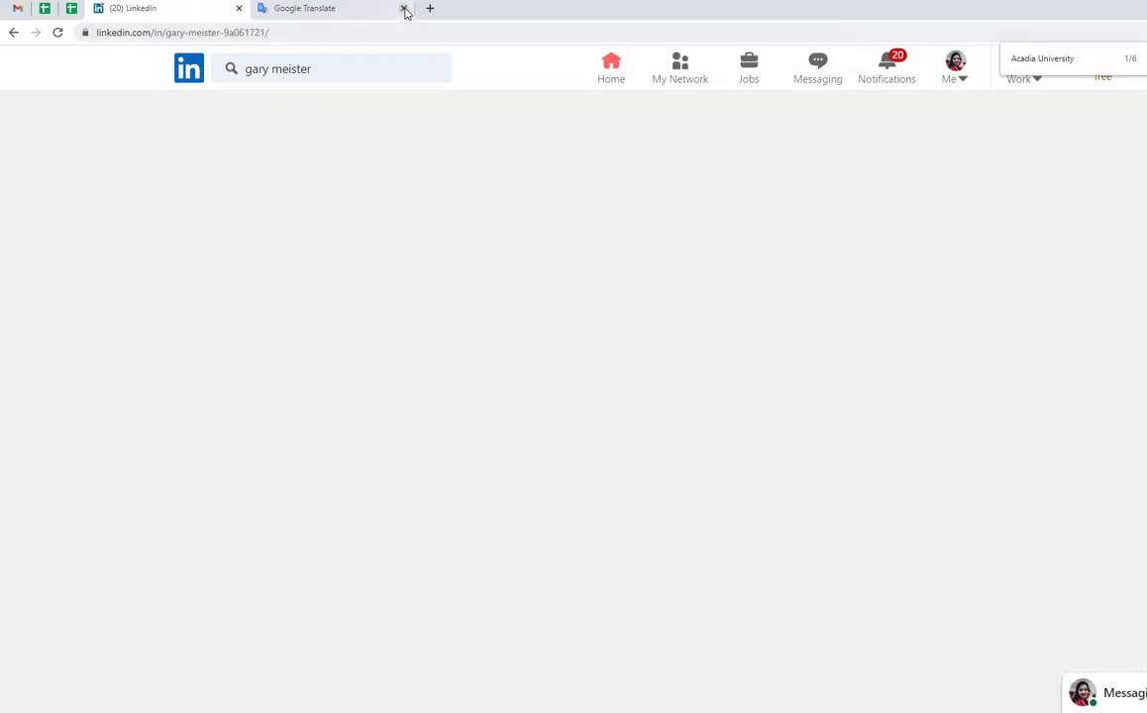
{"action": "left_click", "coordinate": [404, 8]}
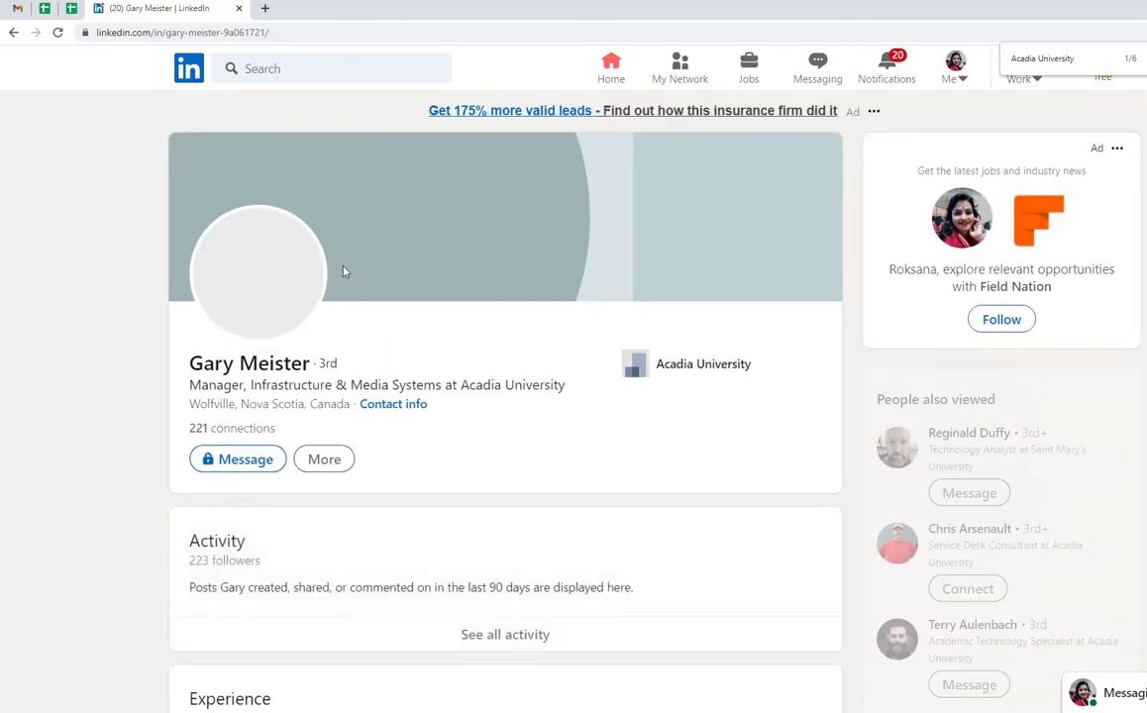
{"action": "scroll", "coordinate": [300, 397], "scroll_direction": "down", "scroll_amount": 7}
{"action": "scroll", "coordinate": [300, 396], "scroll_direction": "up", "scroll_amount": 4}
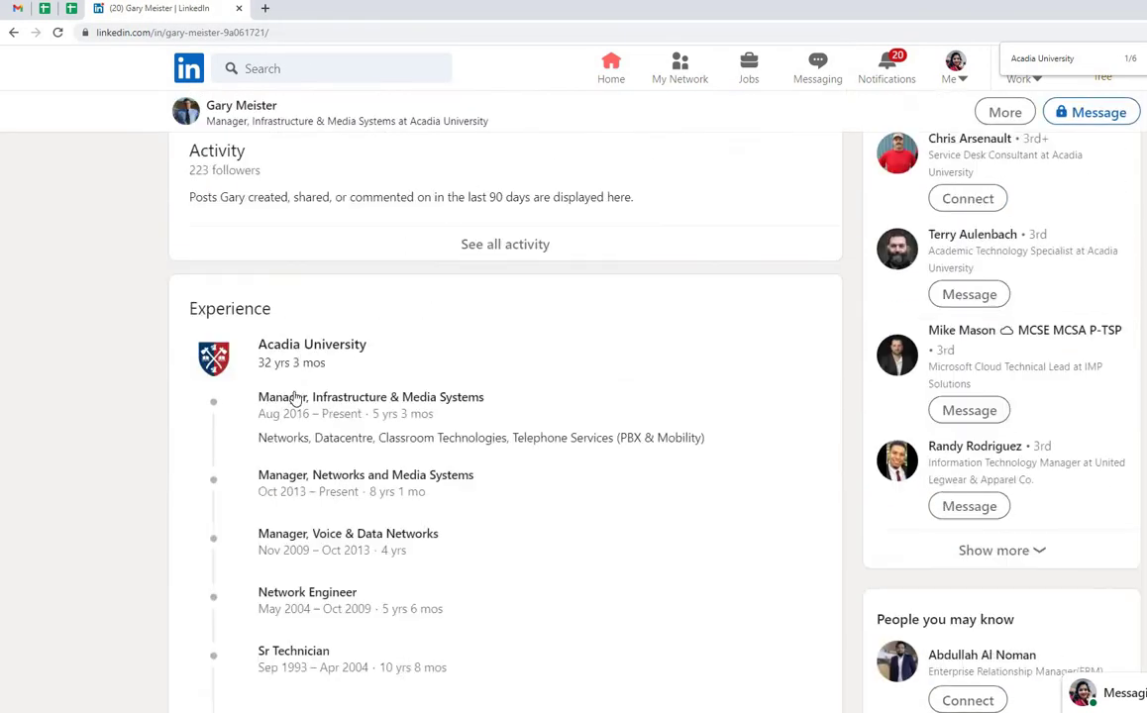
{"action": "left_click", "coordinate": [300, 391]}
- Select the "CIO OR Chief information officer" title keywords in the instructions sheet of the workbook
{"action": "left_click", "coordinate": [73, 8]}
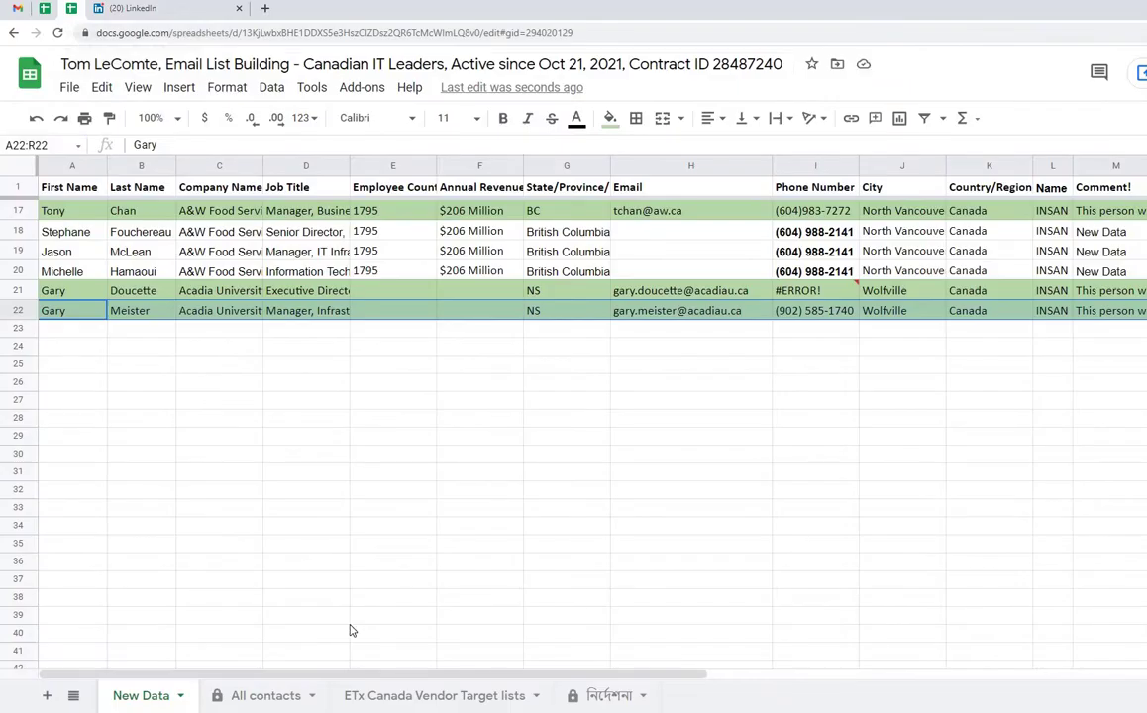
{"action": "left_click", "coordinate": [421, 694]}
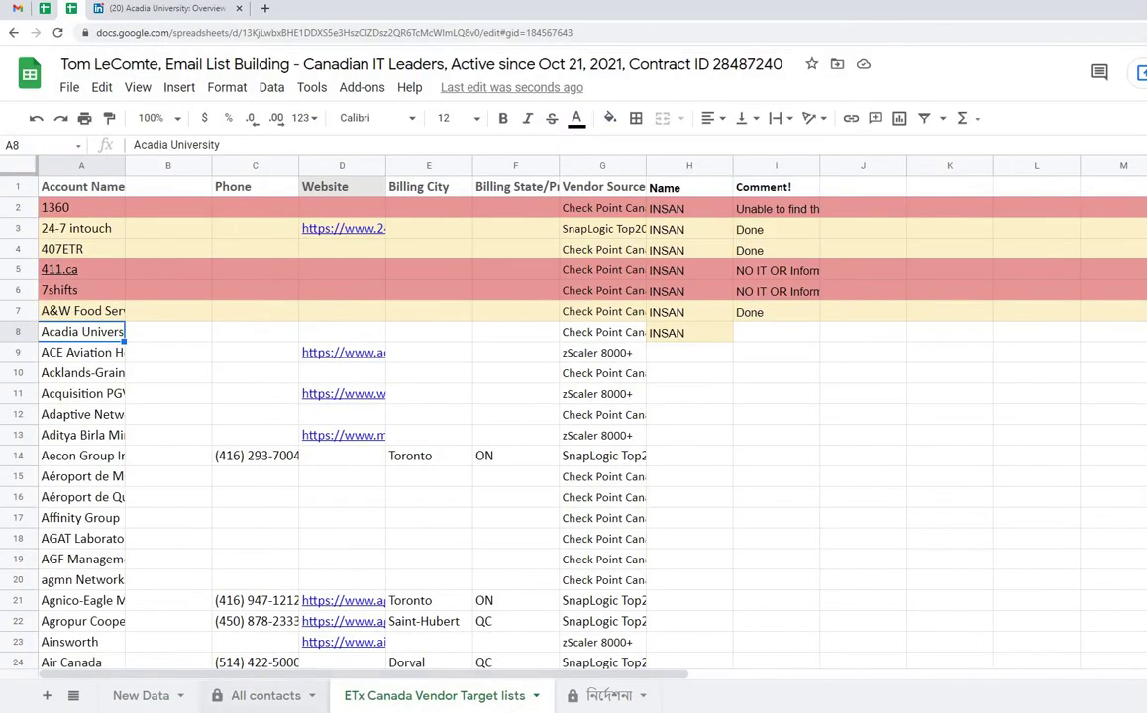
{"action": "key", "text": "ctrl+shift+Page_Down"}
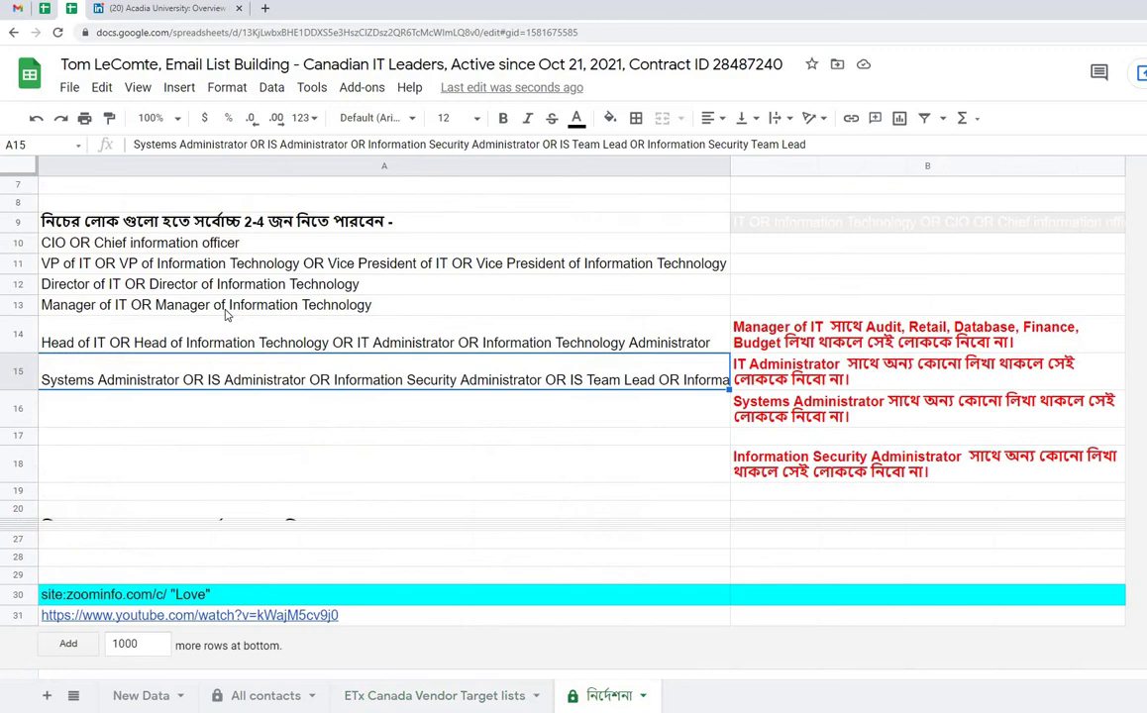
{"action": "left_click", "coordinate": [125, 251]}
- On LinkedIn, open the list of all Acadia University employees in two browser tabs
{"action": "left_click", "coordinate": [163, 8]}
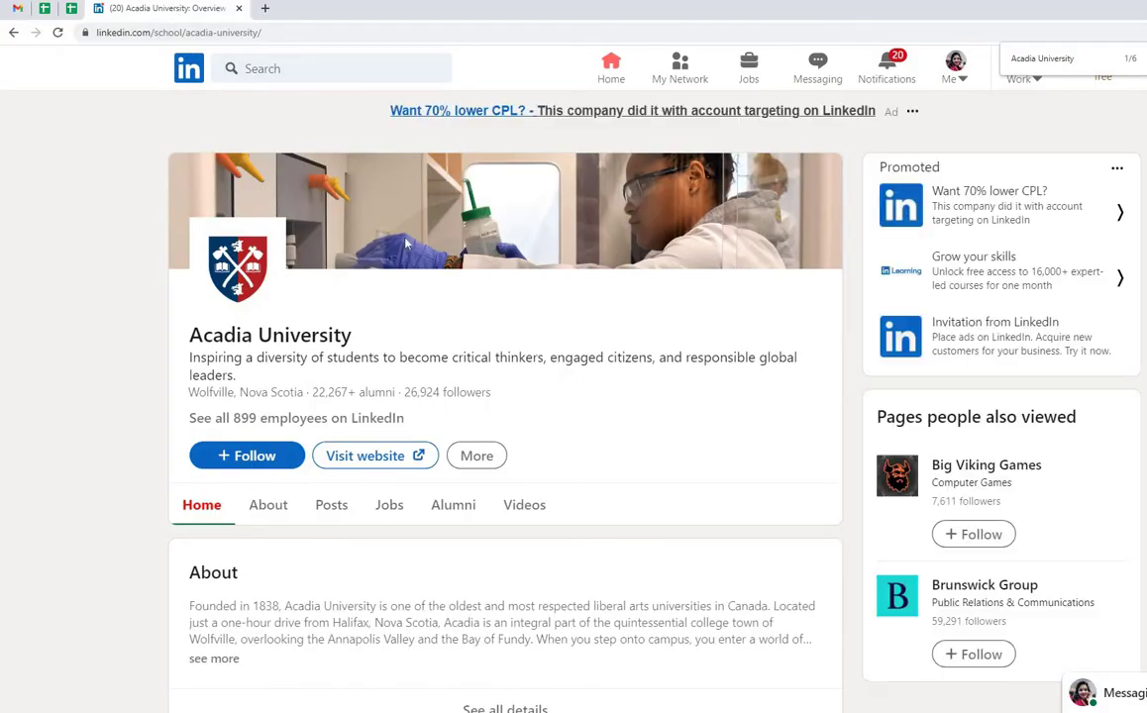
{"action": "left_click", "coordinate": [257, 419]}
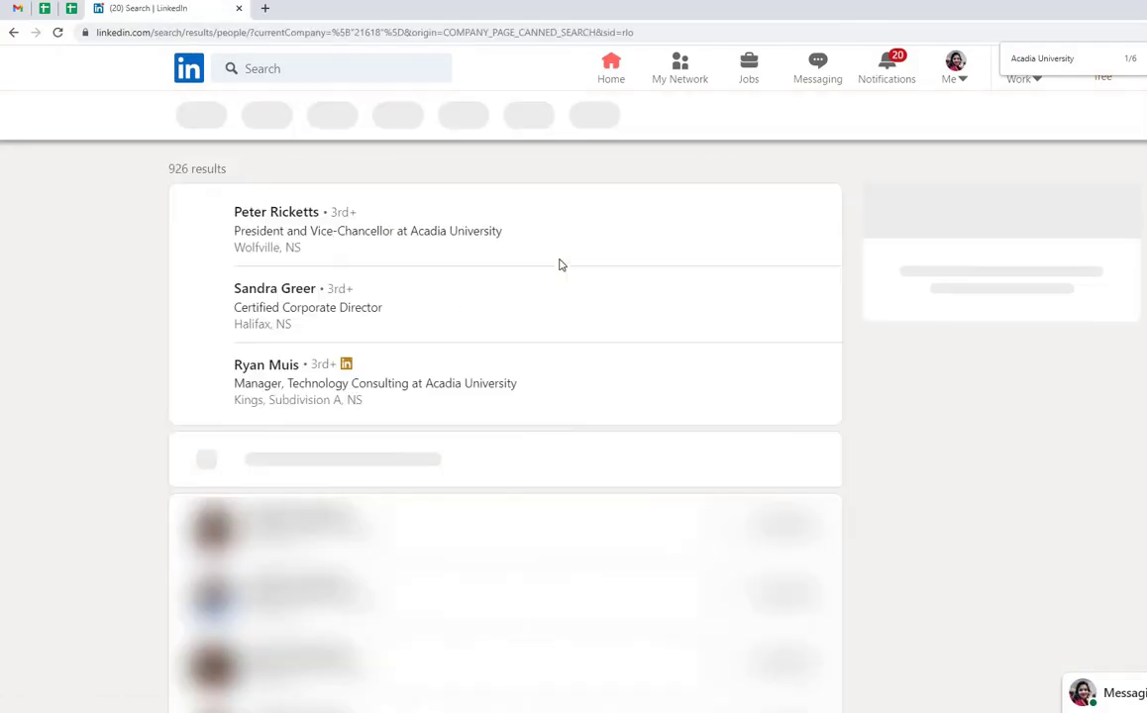
{"action": "left_click", "coordinate": [12, 36]}
{"action": "right_click", "coordinate": [320, 427]}
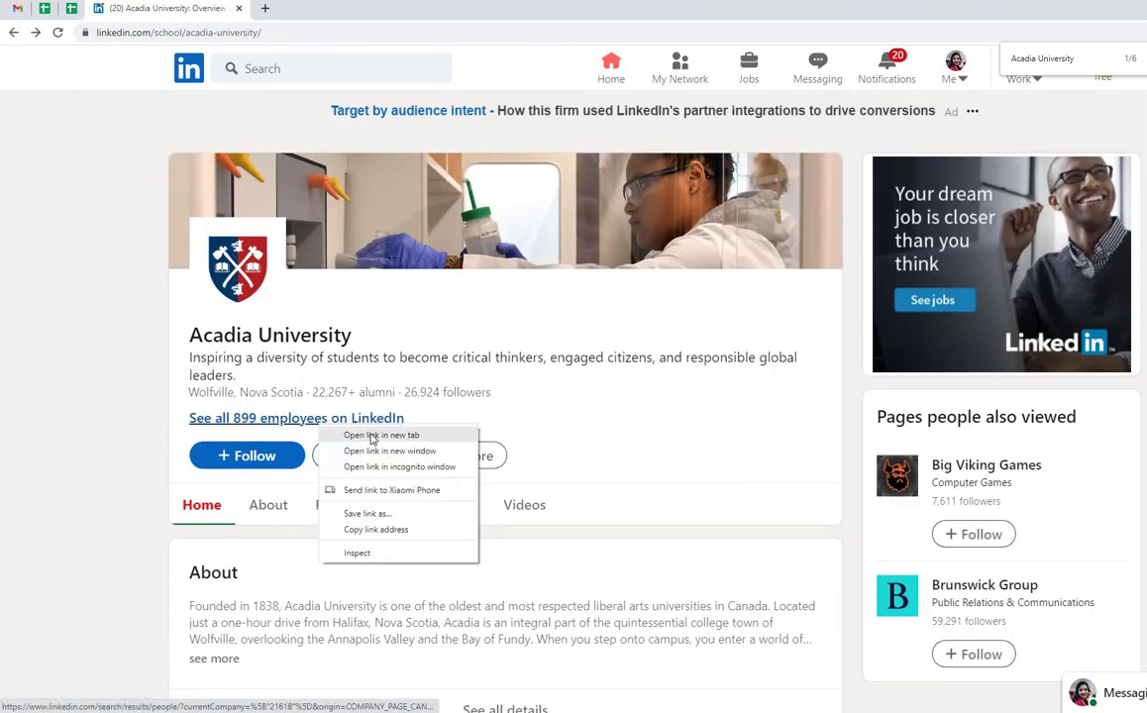
{"action": "left_click", "coordinate": [377, 435]}
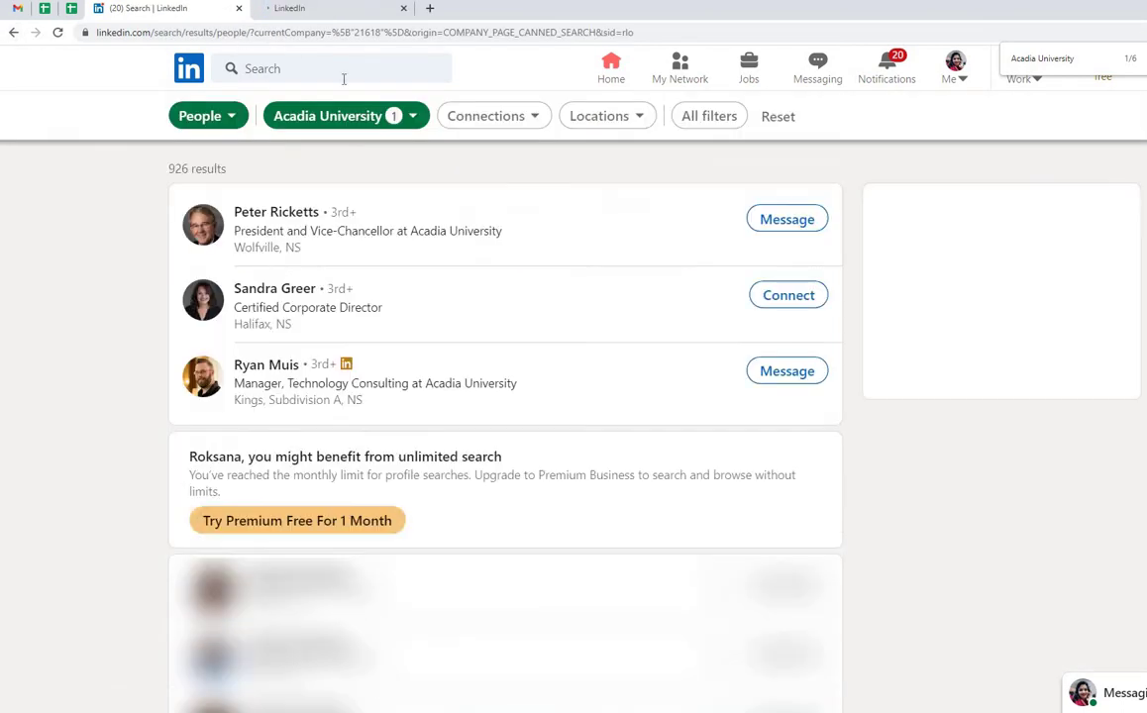
{"action": "left_click", "coordinate": [299, 70]}
{"action": "left_click", "coordinate": [292, 11]}
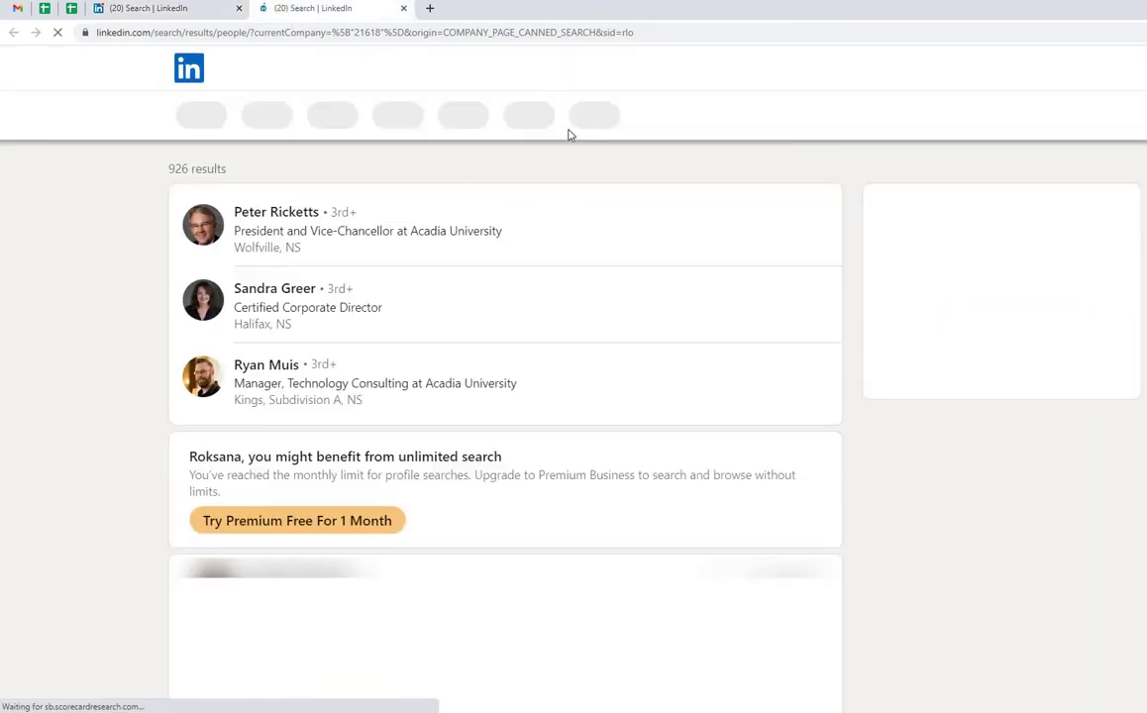
- Filter the Acadia University employee list by the location Canada
{"action": "left_click", "coordinate": [223, 14]}
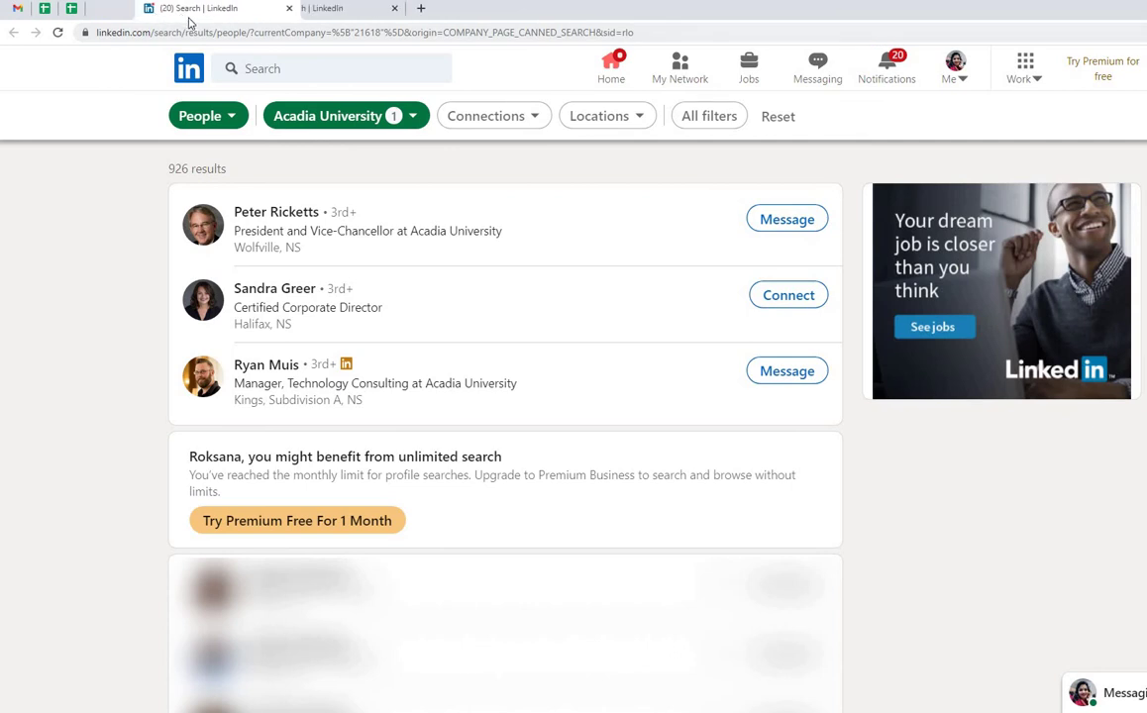
{"action": "left_click", "coordinate": [602, 116]}
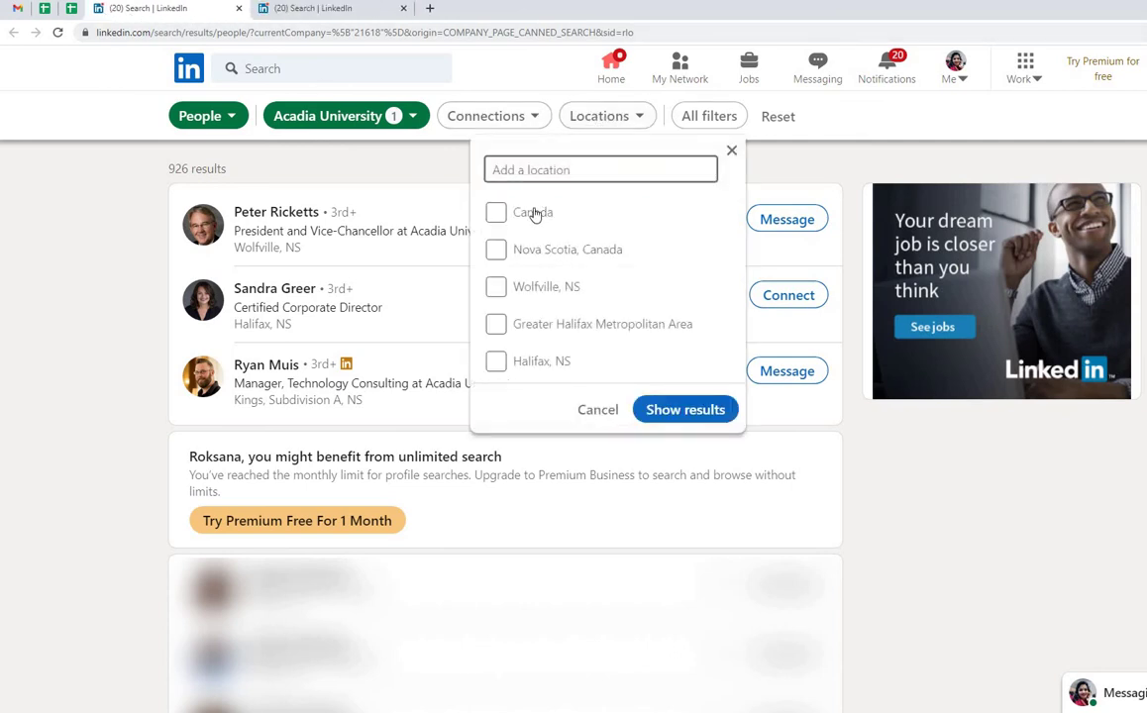
{"action": "left_click", "coordinate": [497, 214]}
{"action": "left_click", "coordinate": [682, 412]}
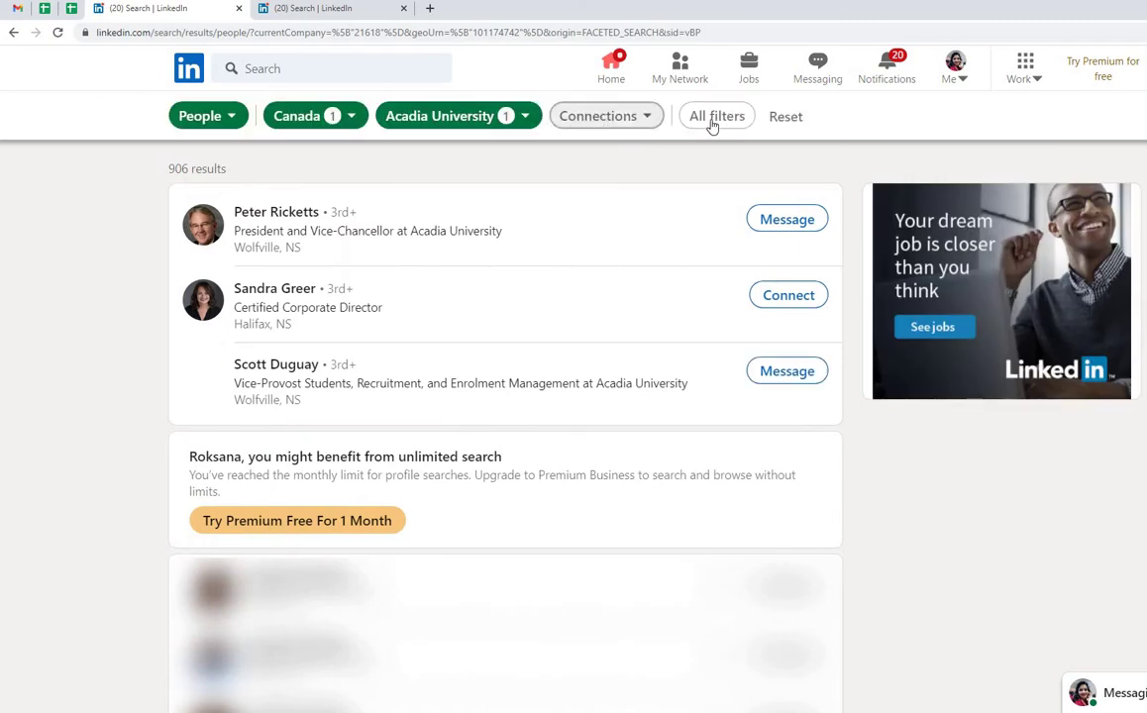
- Filter the Acadia University people search by the title keywords "CIO OR Chief information officer"
{"action": "left_click", "coordinate": [712, 119]}
{"action": "scroll", "coordinate": [971, 456], "scroll_direction": "down", "scroll_amount": 10}
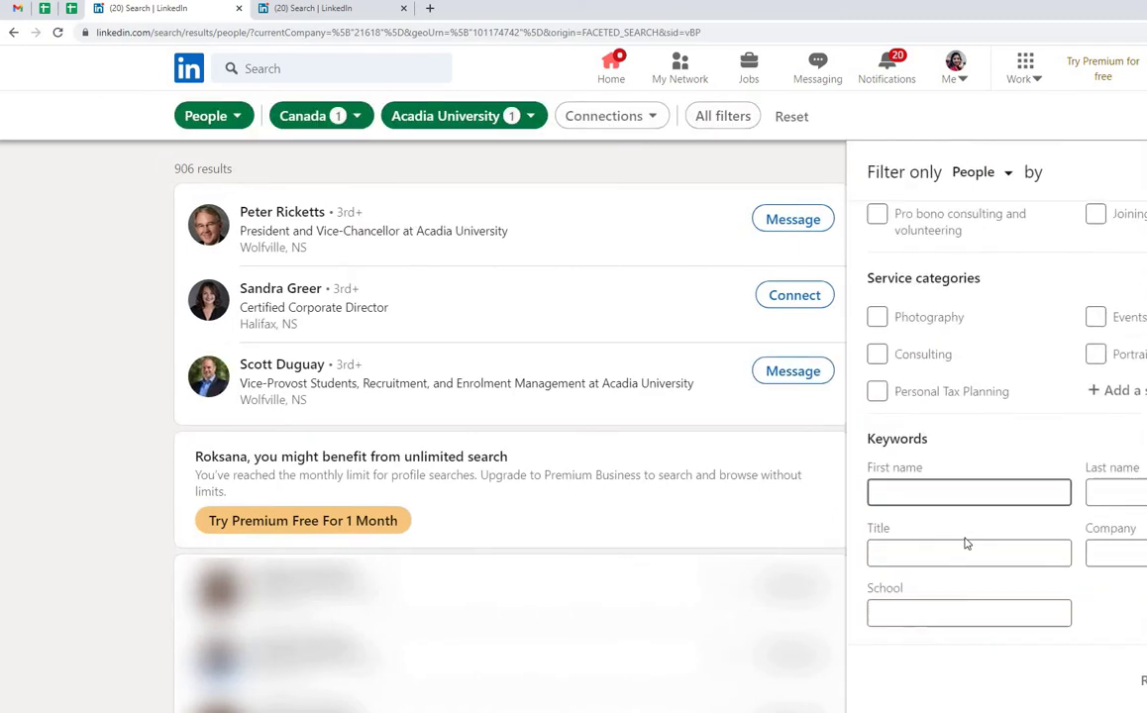
{"action": "left_click", "coordinate": [967, 551]}
{"action": "key", "text": "ctrl+v"}
{"action": "key", "text": "Return"}
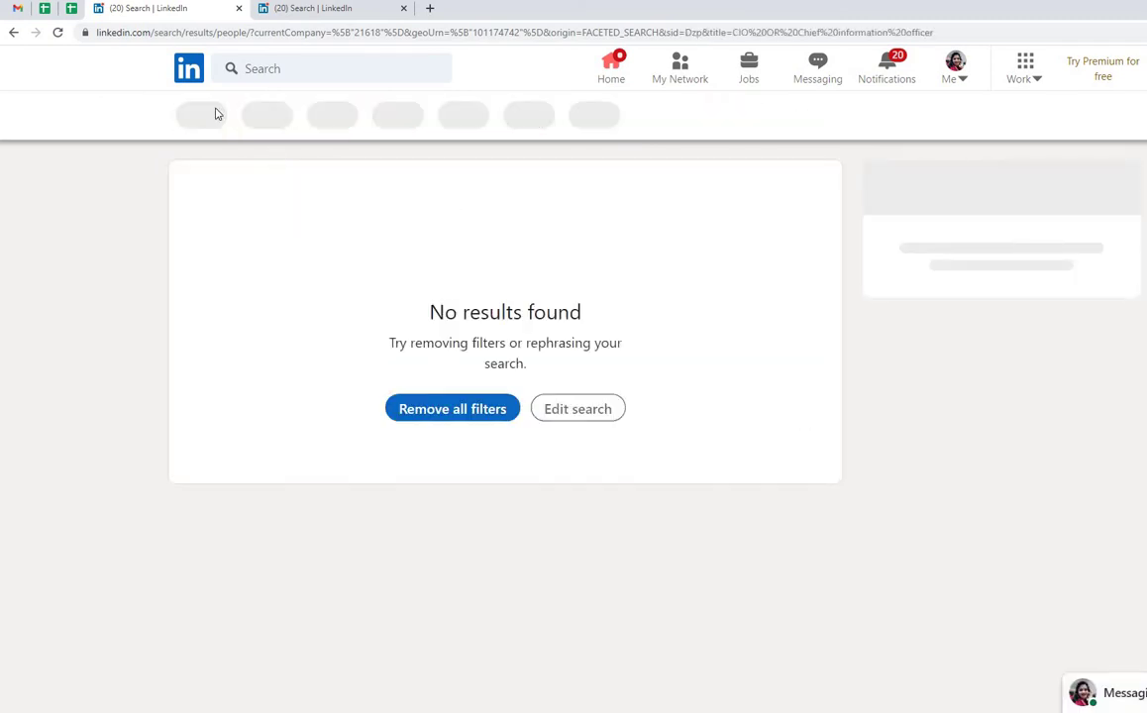
- Filter the people search by title with "VP of IT OR VP of Information Technology OR Vice President of IT OR Vice President of Information Technology" from the instructions sheet
{"action": "left_click", "coordinate": [71, 8]}
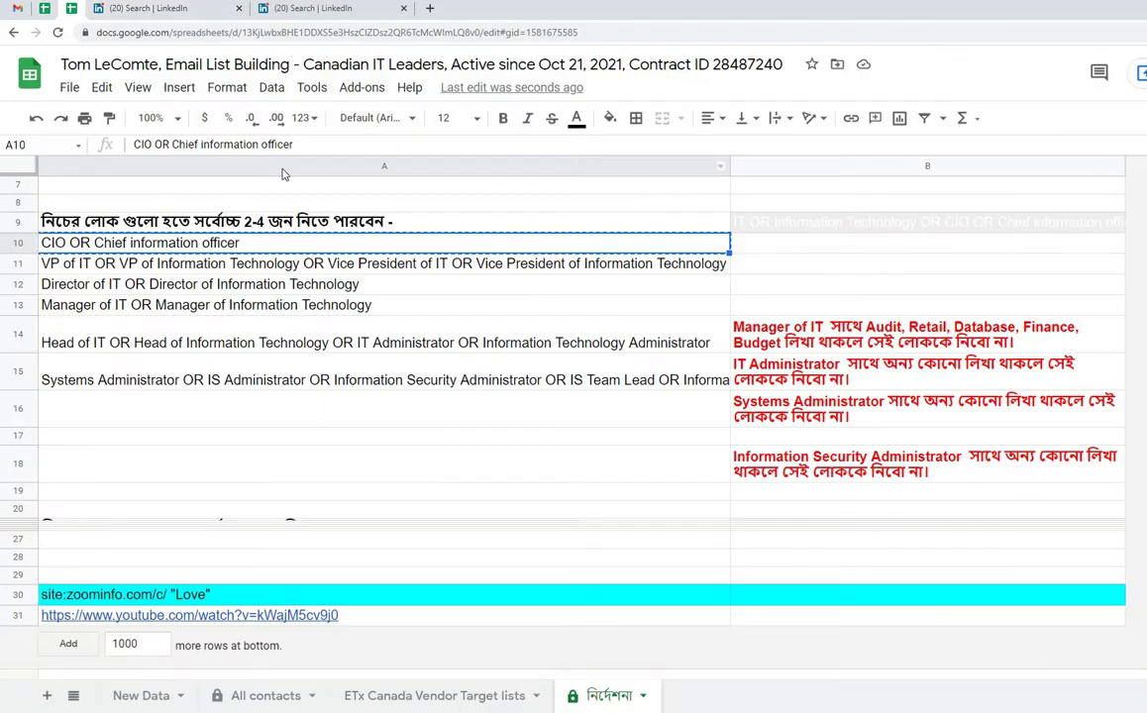
{"action": "key", "text": "Down"}
{"action": "left_click", "coordinate": [313, 8]}
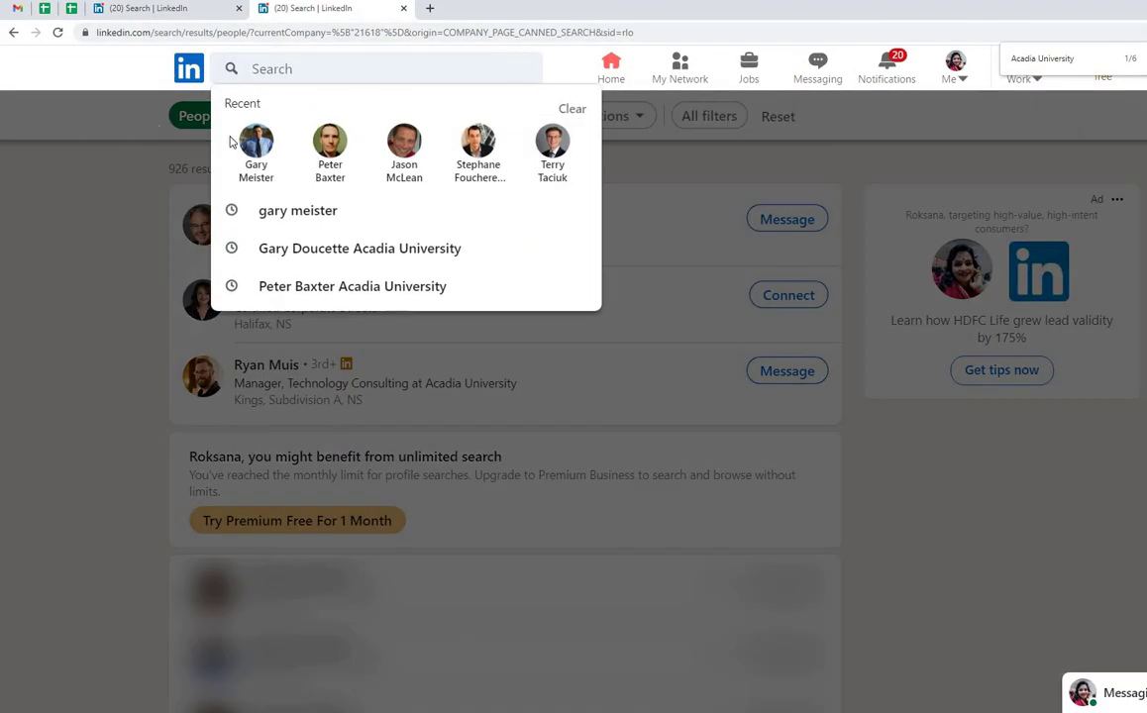
{"action": "left_click", "coordinate": [228, 141]}
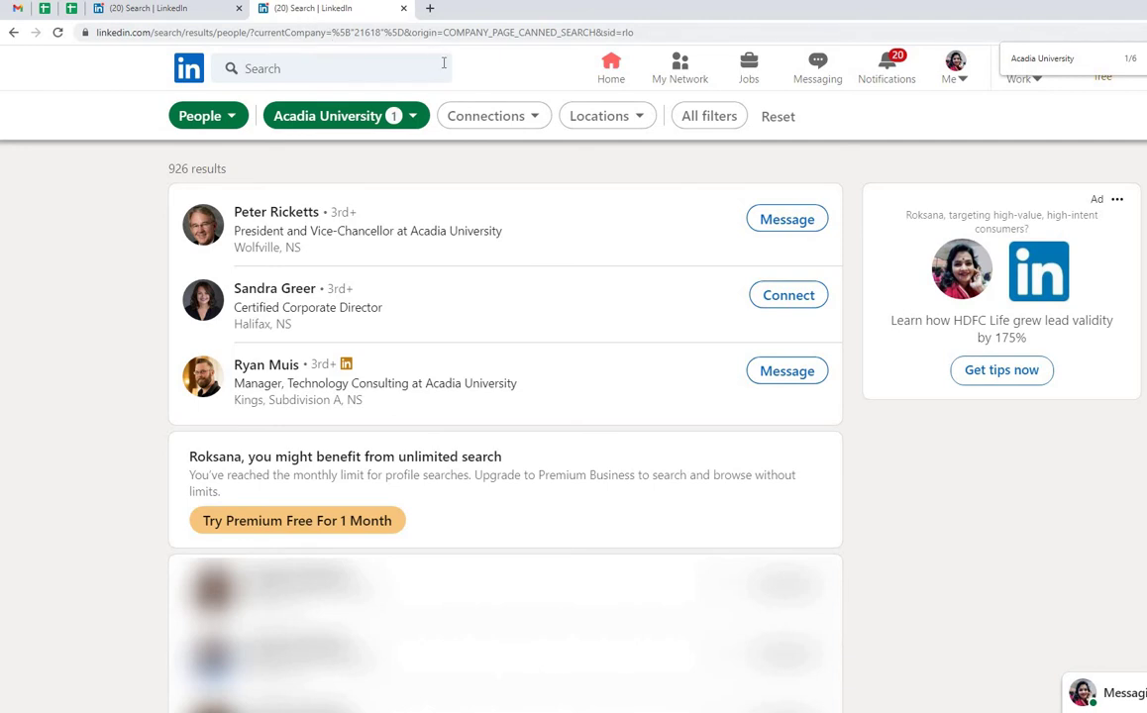
{"action": "left_click", "coordinate": [152, 10]}
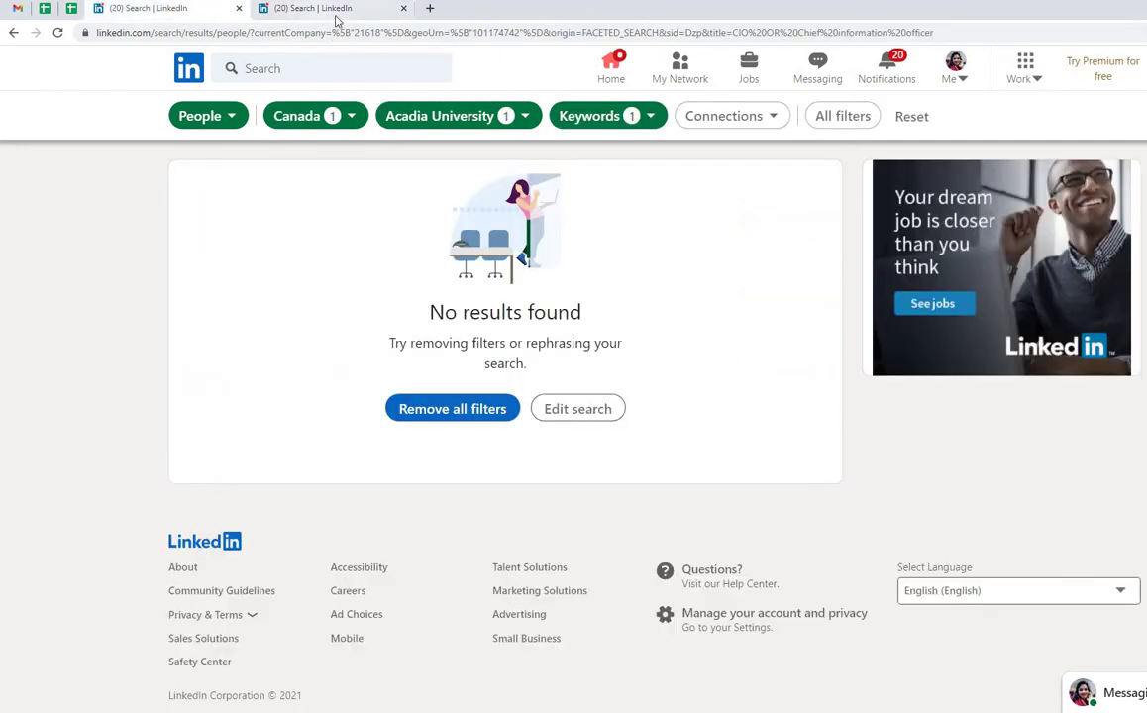
{"action": "left_click", "coordinate": [599, 117]}
{"action": "left_click", "coordinate": [594, 300]}
{"action": "key", "text": "ctrl+a"}
{"action": "type", "text": "Vice President of Information Technology"}
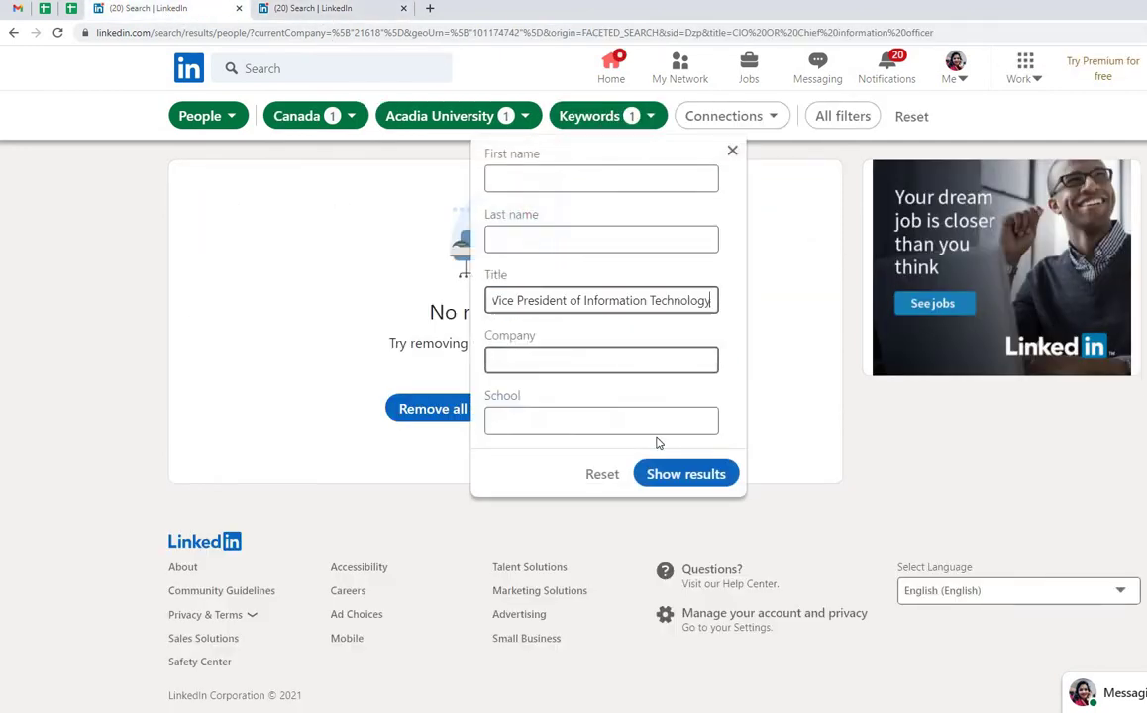
{"action": "left_click", "coordinate": [673, 472]}
- Replace the title filter with "Director of IT OR Director of Information Technology" copied from the instructions sheet
{"action": "left_click", "coordinate": [70, 9]}
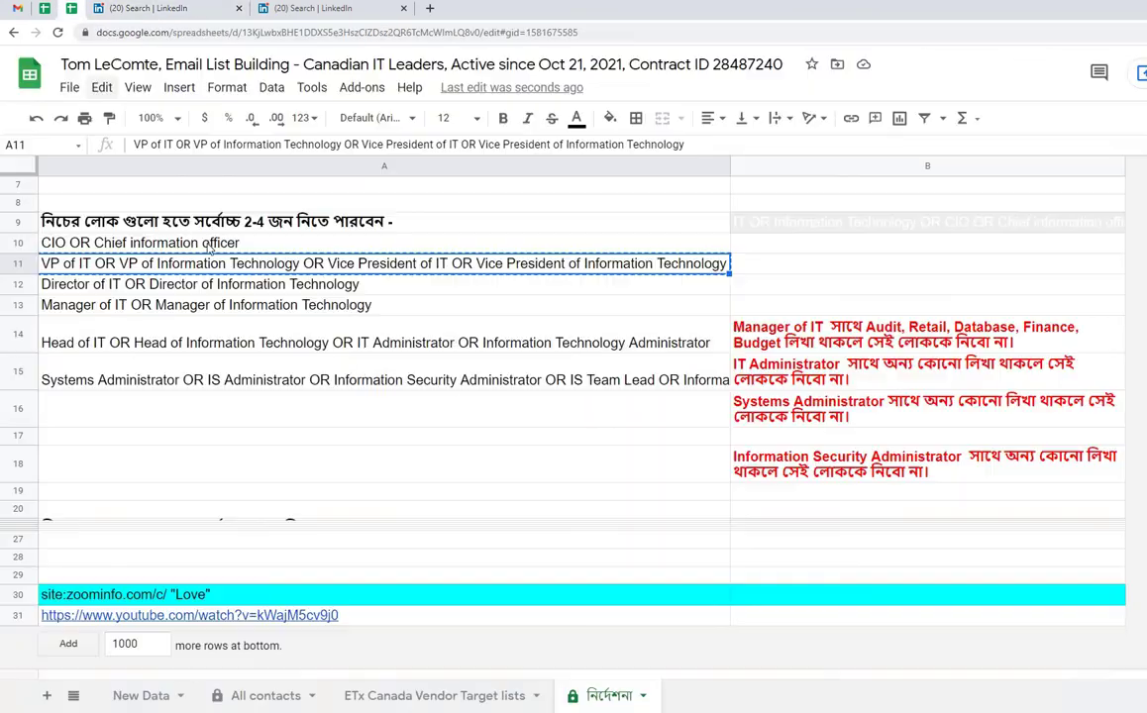
{"action": "left_click", "coordinate": [195, 287]}
{"action": "key", "text": "ctrl+c"}
{"action": "left_click", "coordinate": [174, 10]}
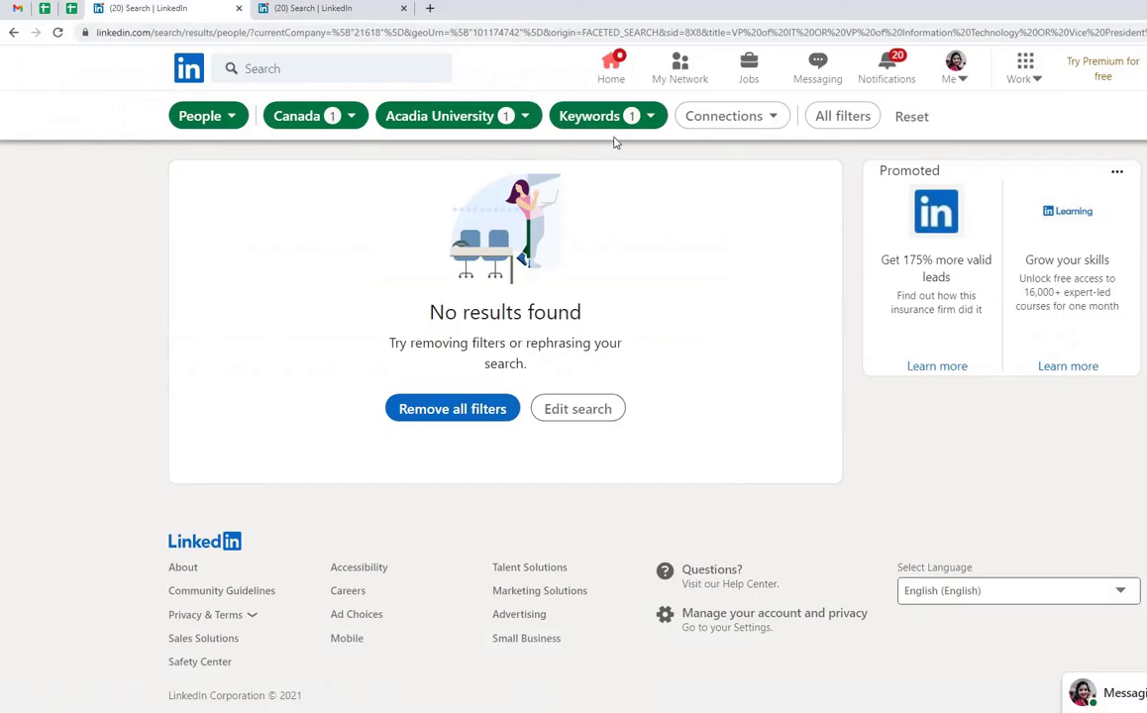
{"action": "left_click", "coordinate": [599, 117]}
{"action": "left_click", "coordinate": [638, 299]}
{"action": "key", "text": "ctrl+a"}
{"action": "key", "text": "ctrl+v"}
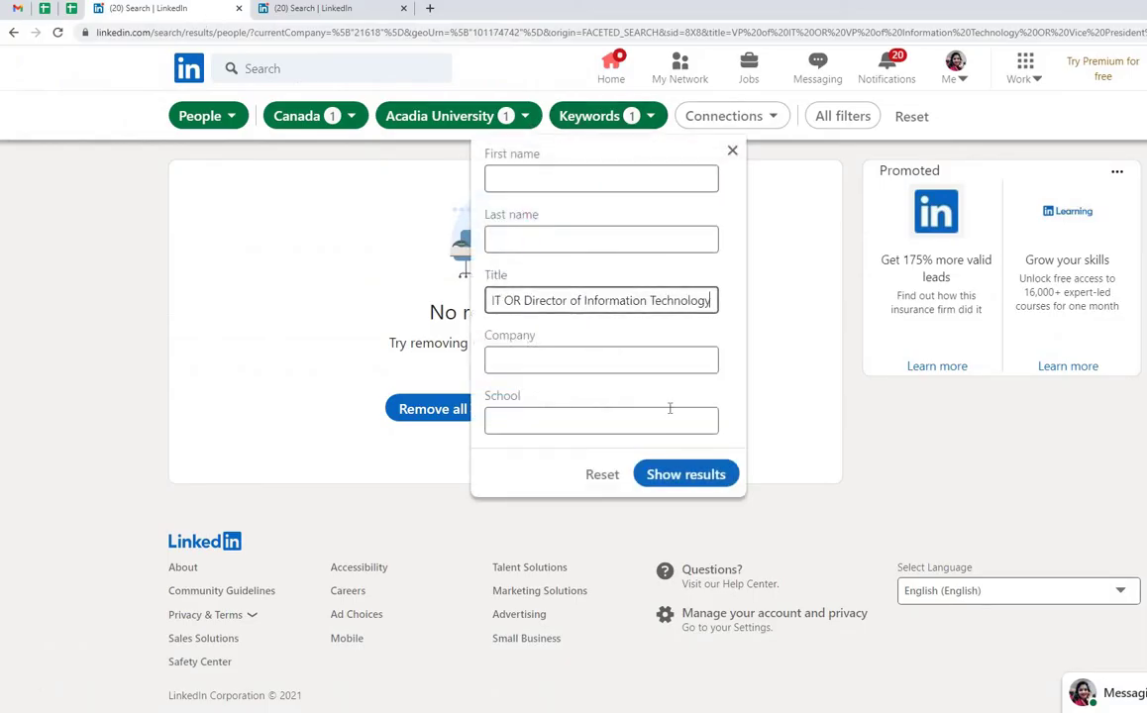
{"action": "left_click", "coordinate": [673, 472]}
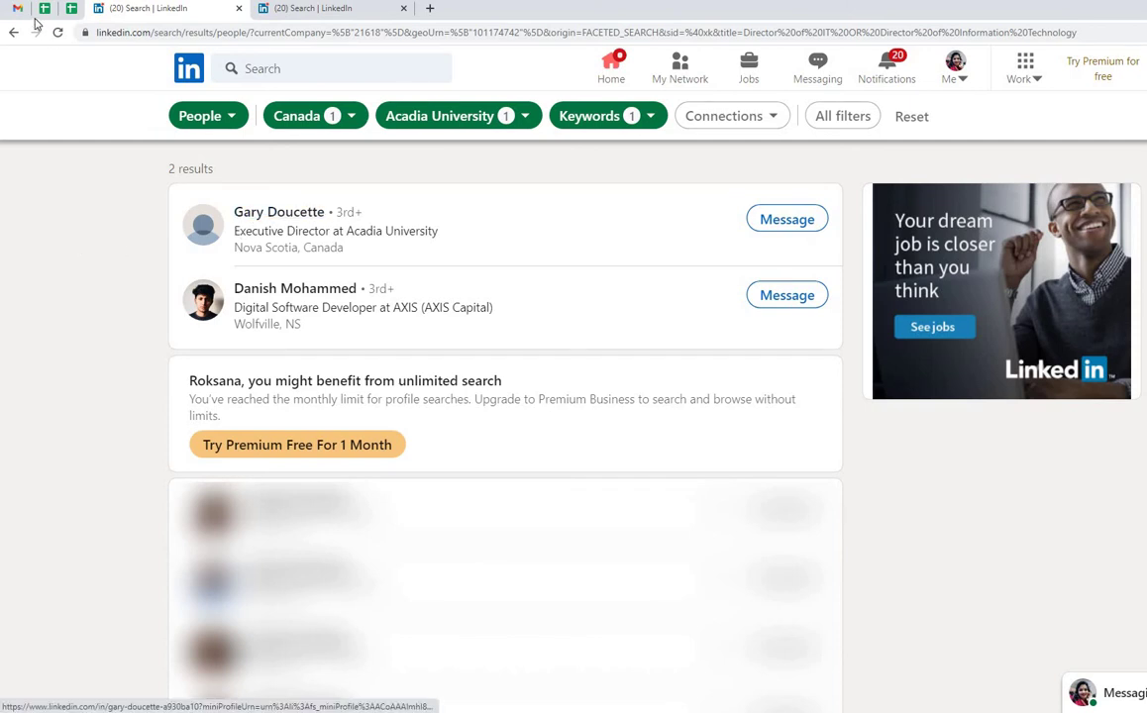
- Copy the last names of the two Acadia University contacts in rows 21 and 22 of the New Data sheet
{"action": "left_click", "coordinate": [72, 8]}
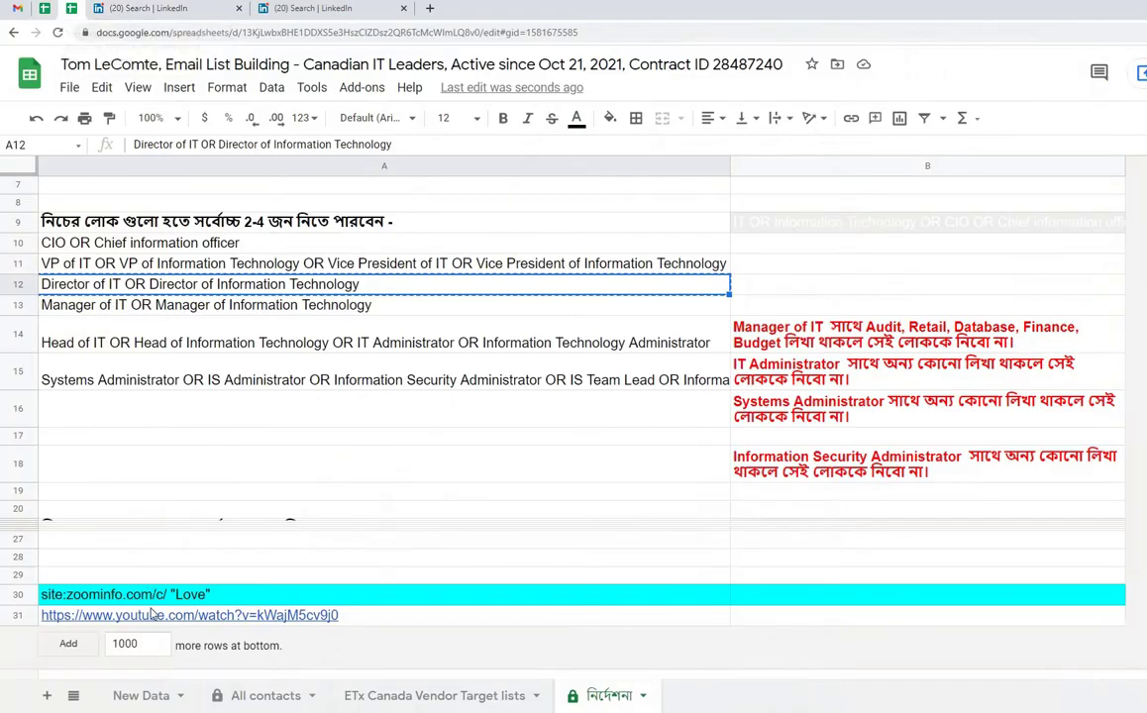
{"action": "left_click", "coordinate": [143, 695]}
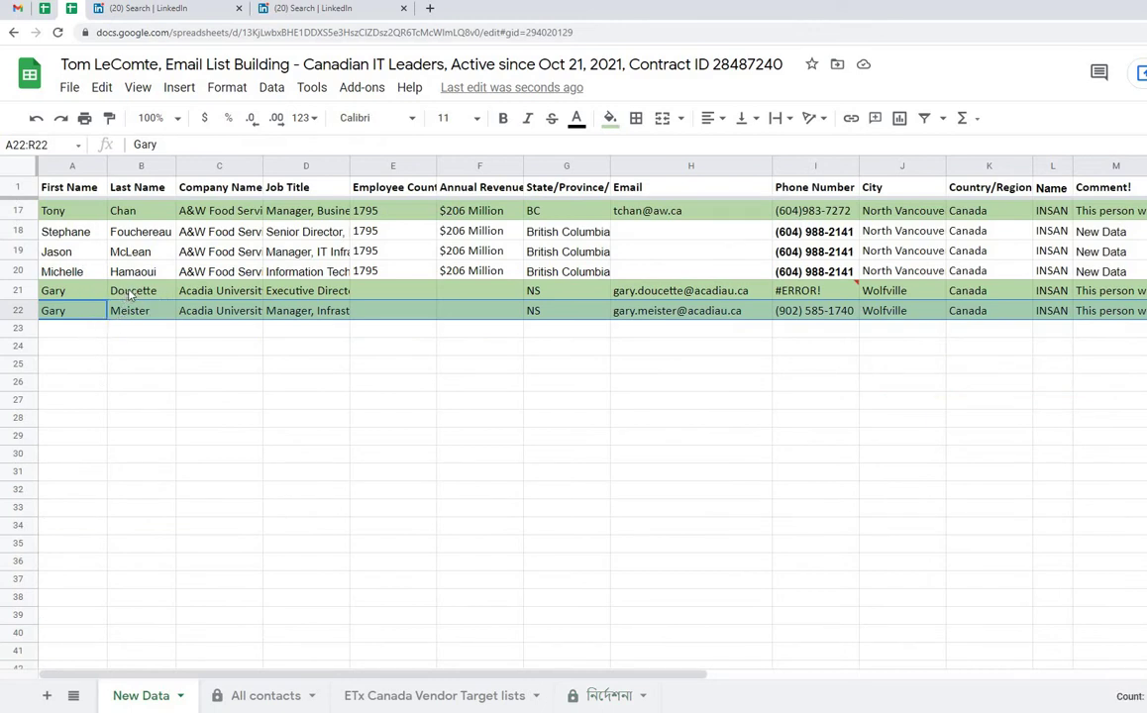
{"action": "left_click", "coordinate": [130, 290]}
{"action": "key", "text": "ctrl+c"}
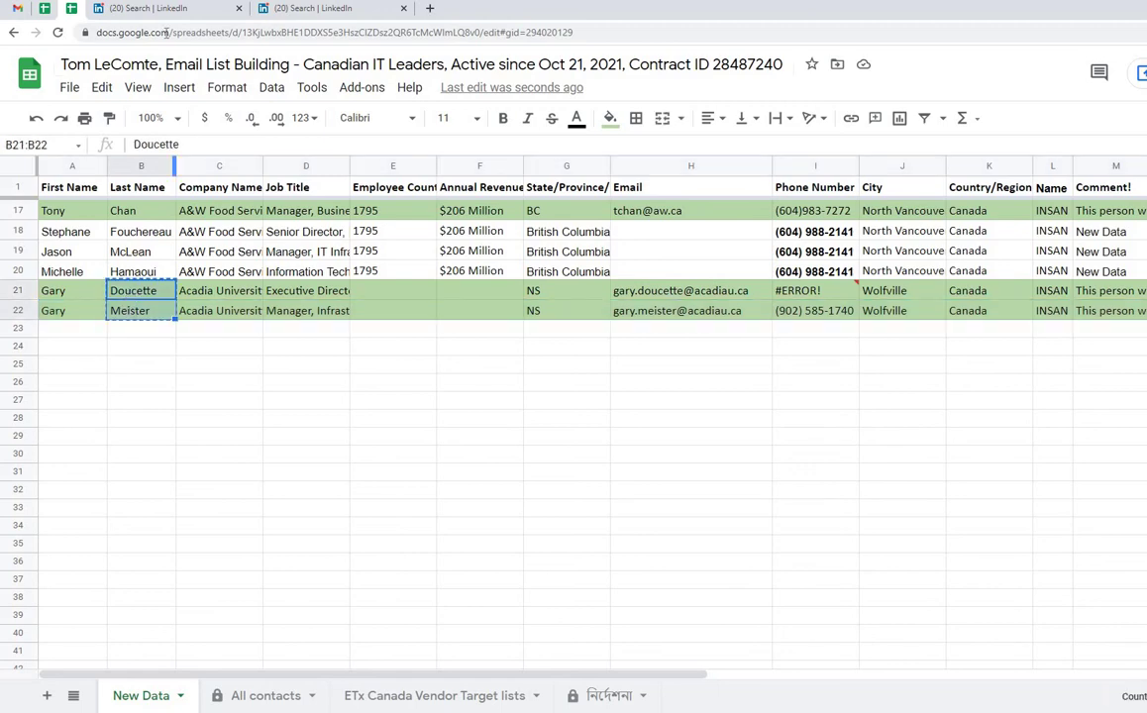
- Exclude the two copied last names from the LinkedIn people search by putting a minus sign before each one
{"action": "left_click", "coordinate": [198, 8]}
{"action": "left_click", "coordinate": [256, 32]}
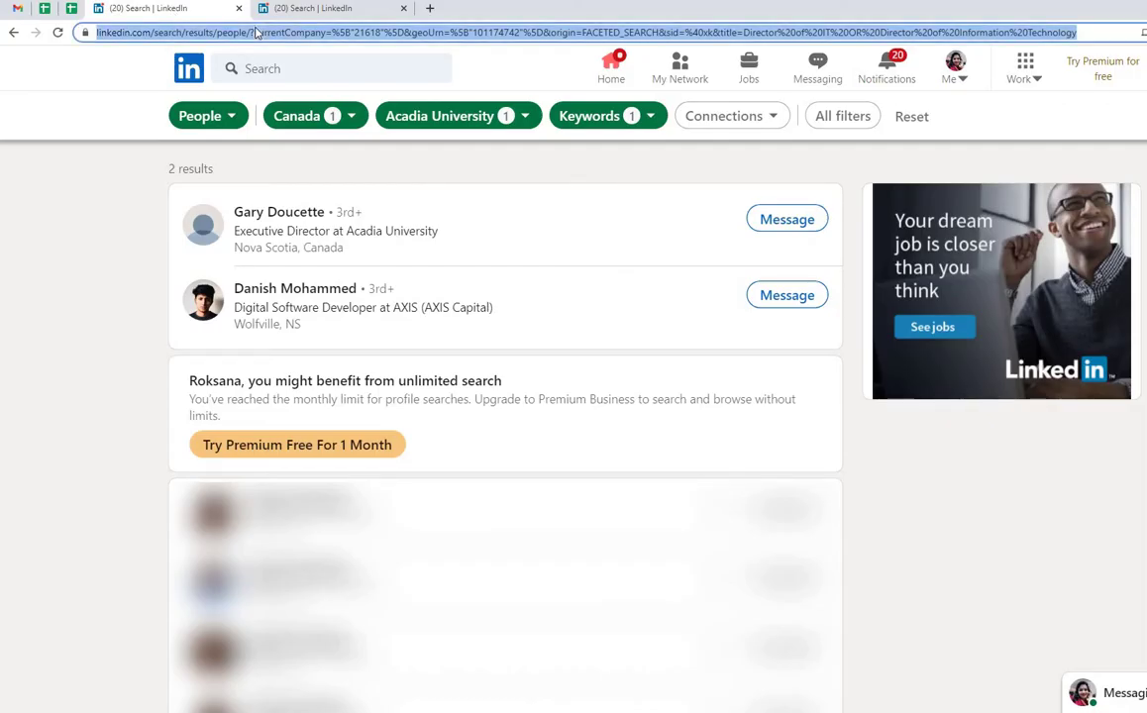
{"action": "key", "text": "ctrl+v"}
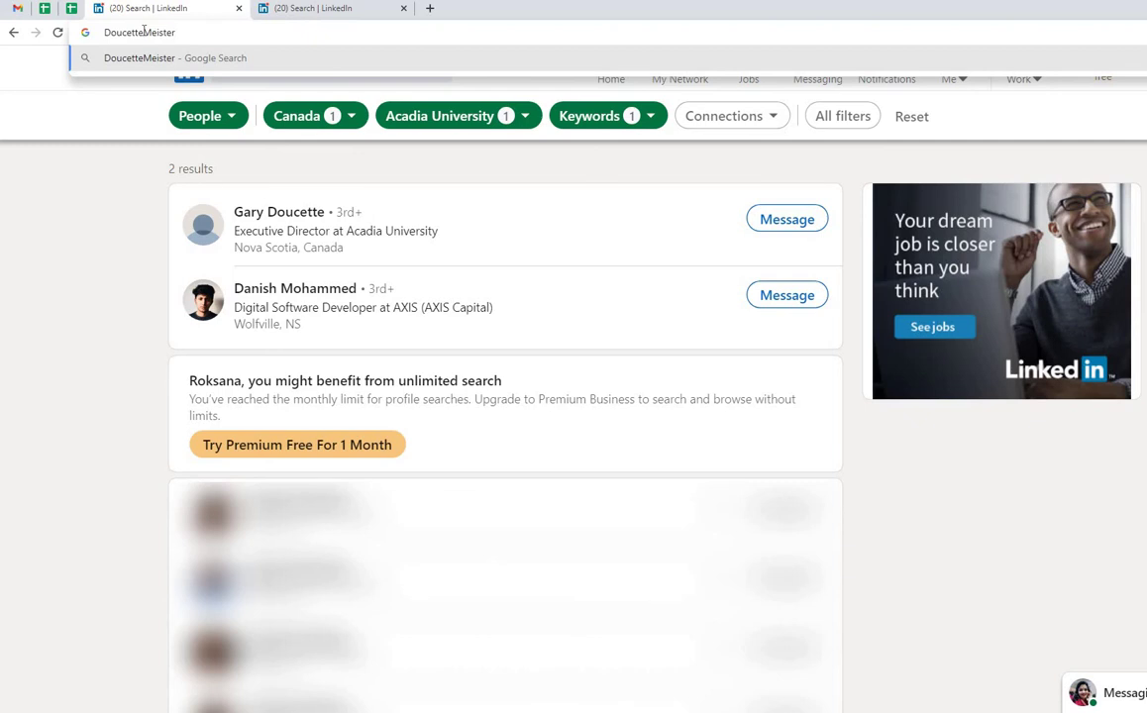
{"action": "type", "text": "-"}
{"action": "type", "text": "-"}
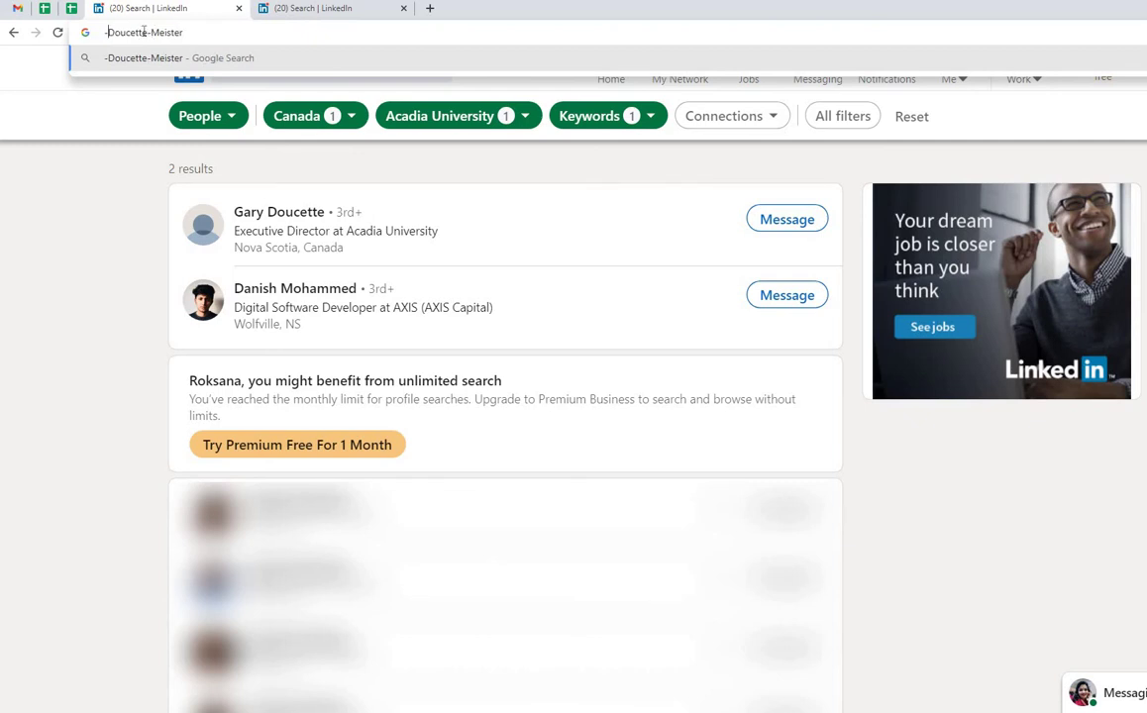
{"action": "key", "text": "ctrl+a"}
{"action": "left_click", "coordinate": [282, 96]}
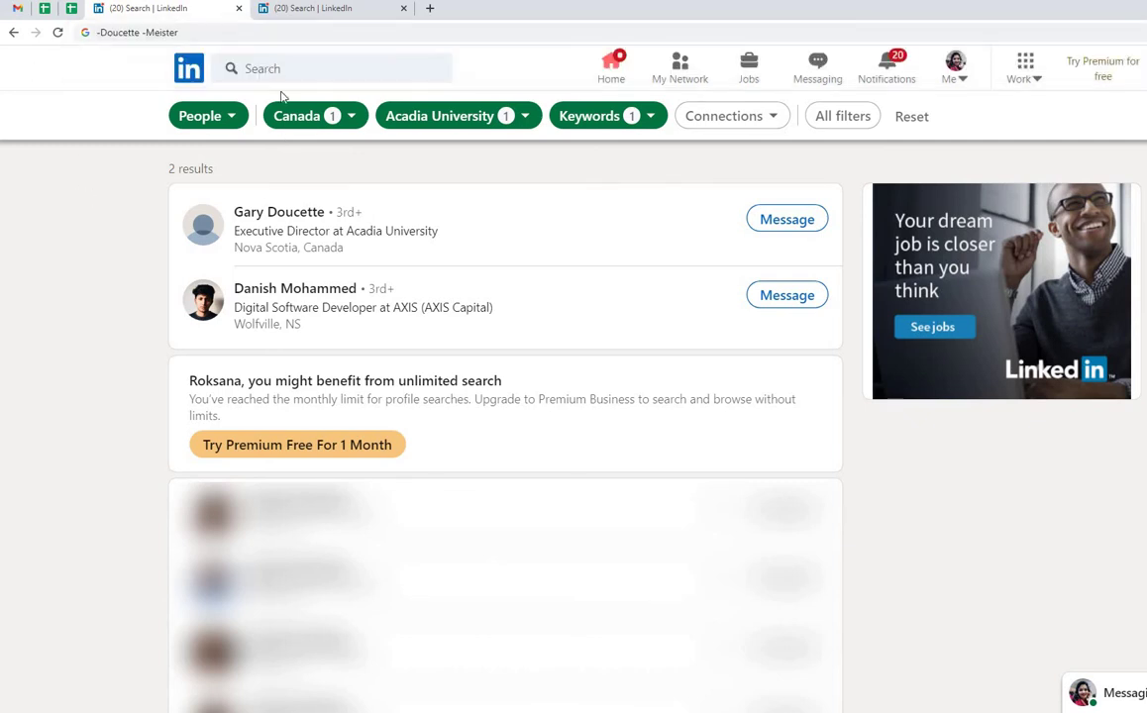
{"action": "key", "text": "ctrl+v"}
{"action": "key", "text": "Return"}
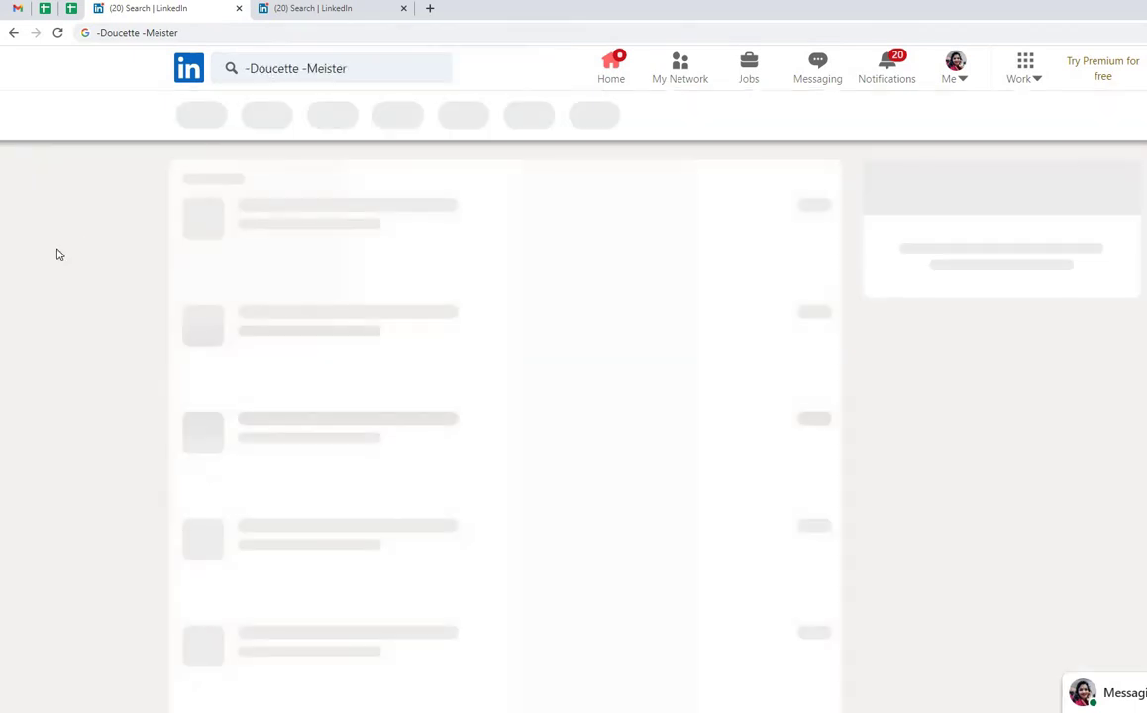
- Open the remaining search result's profile in a new tab, check the employment type of the Acadia University job, and close the profile
{"action": "right_click", "coordinate": [264, 212]}
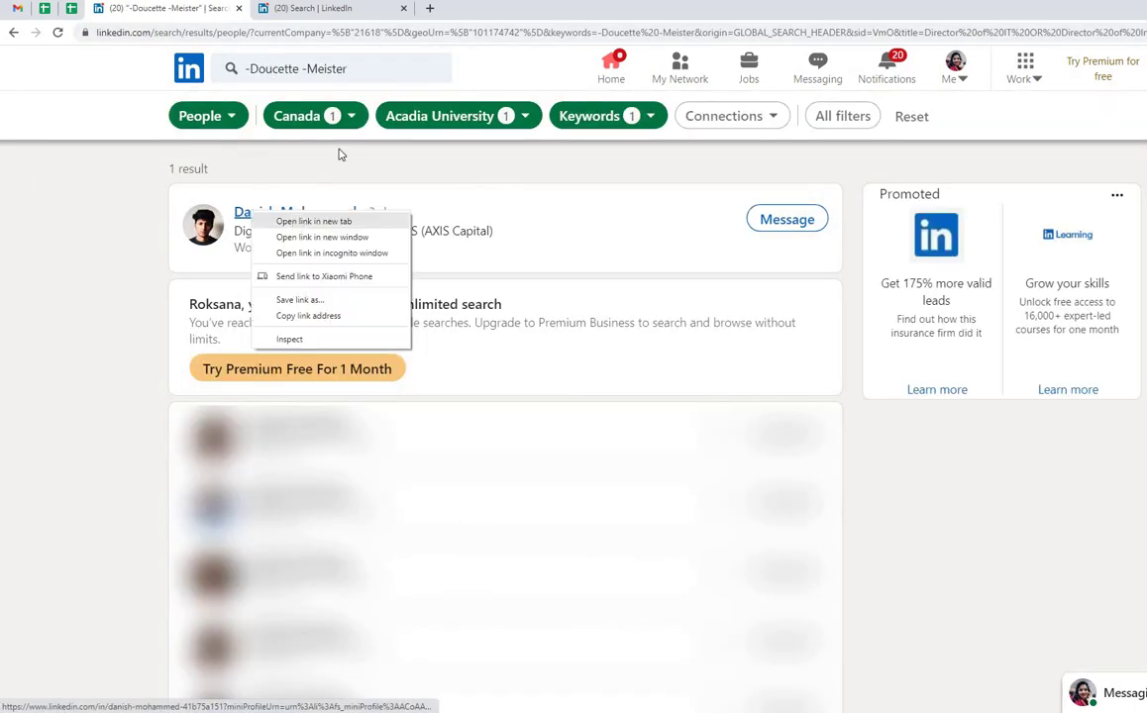
{"action": "left_click", "coordinate": [289, 220]}
{"action": "left_click", "coordinate": [347, 12]}
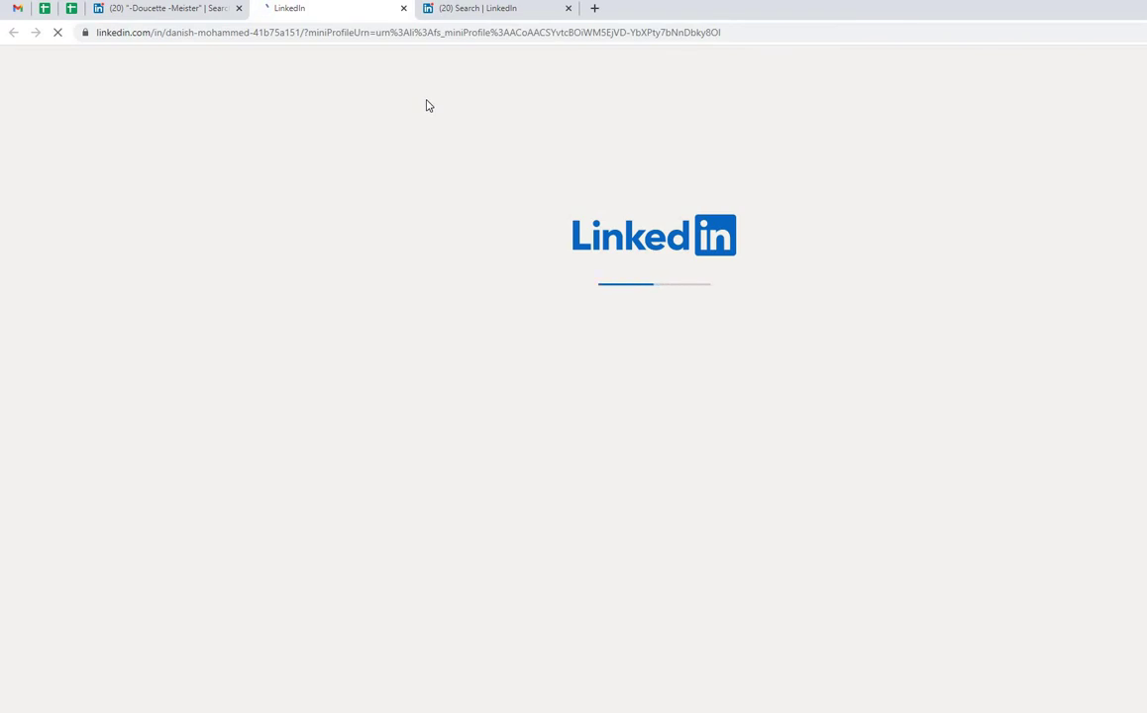
{"action": "scroll", "coordinate": [445, 263], "scroll_direction": "down", "scroll_amount": 2}
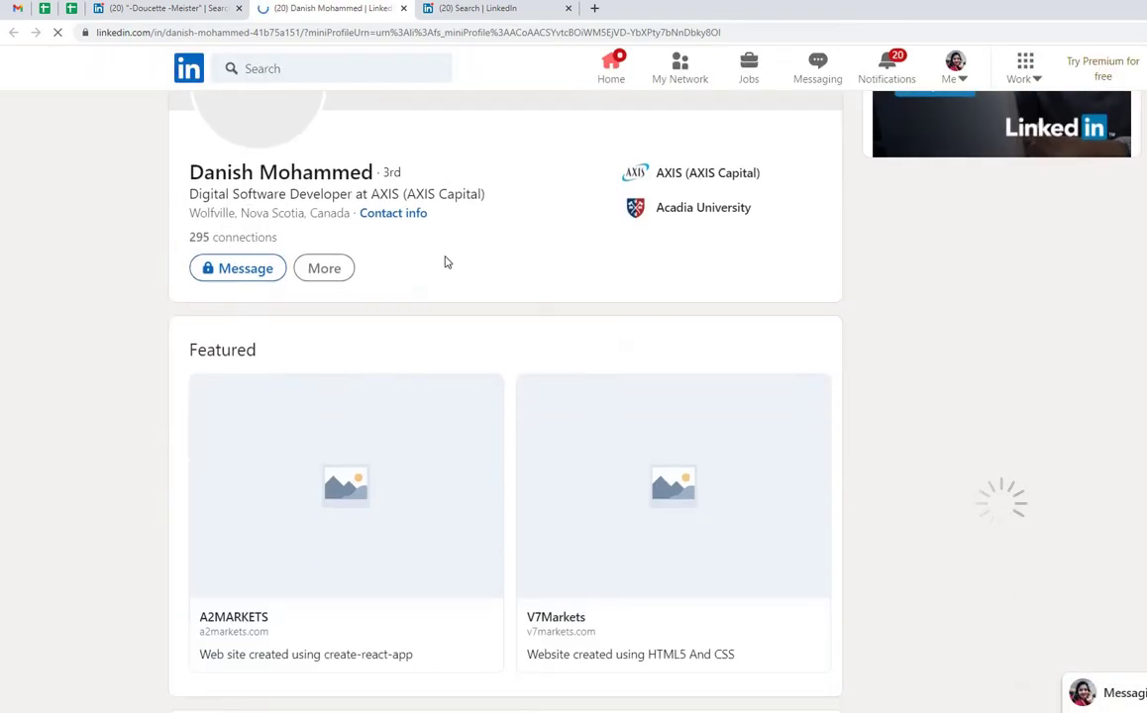
{"action": "scroll", "coordinate": [445, 263], "scroll_direction": "down", "scroll_amount": 5}
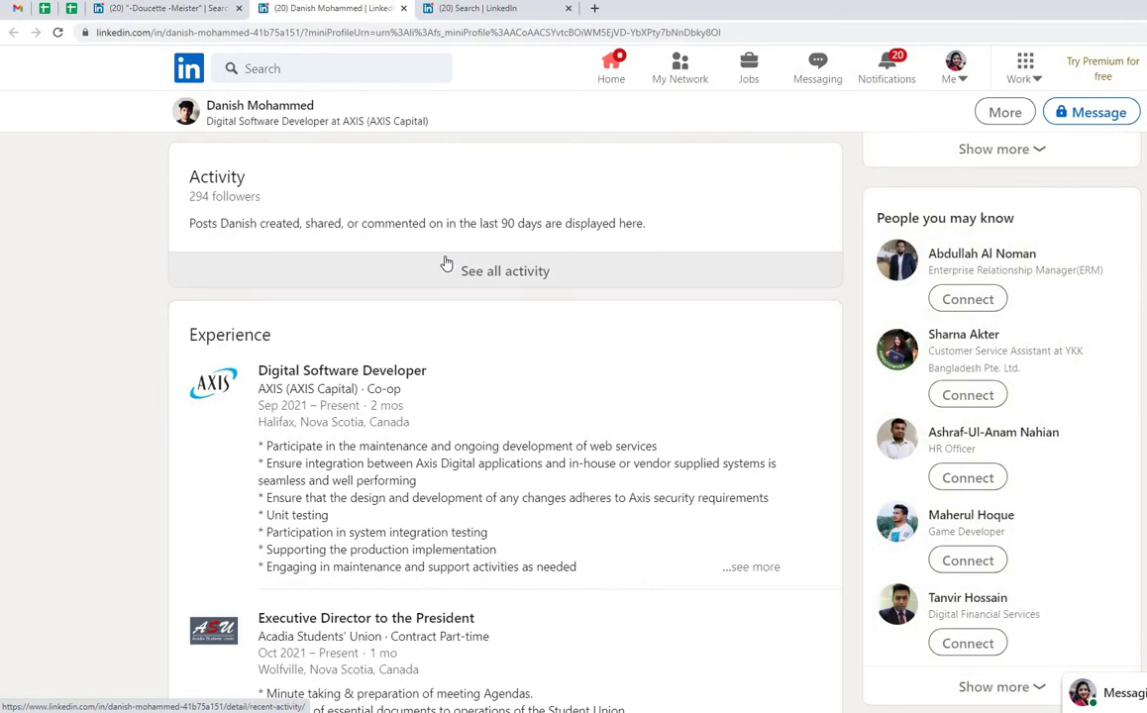
{"action": "scroll", "coordinate": [445, 262], "scroll_direction": "down", "scroll_amount": 3}
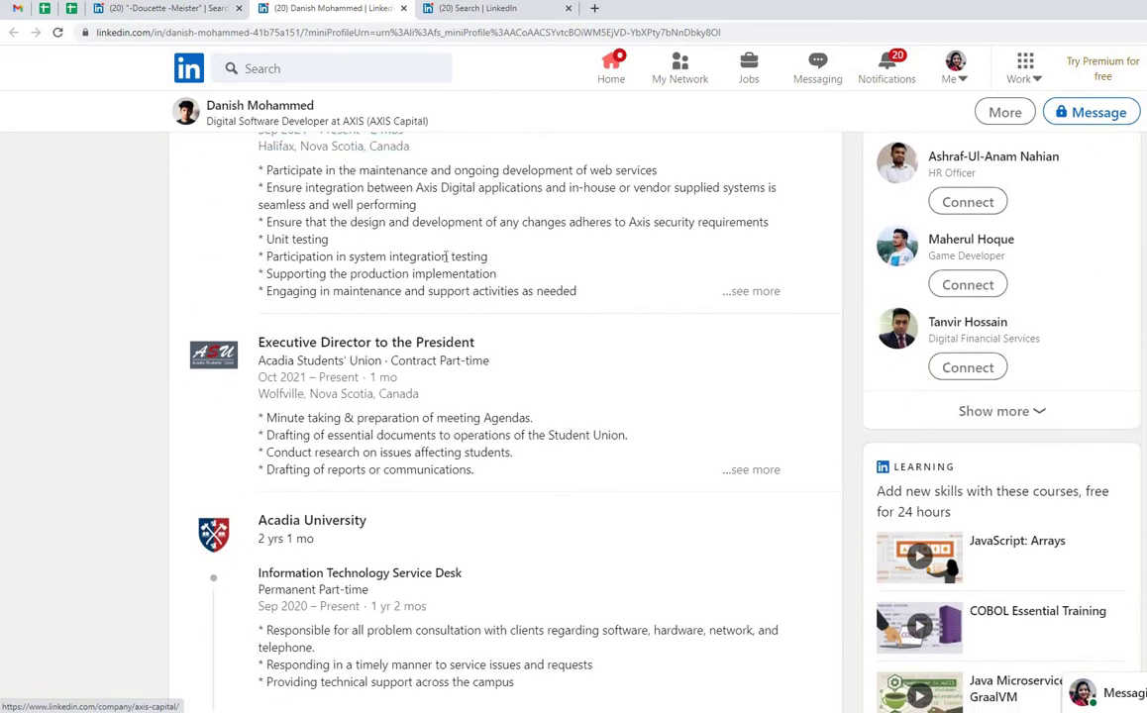
{"action": "scroll", "coordinate": [445, 262], "scroll_direction": "down", "scroll_amount": 1}
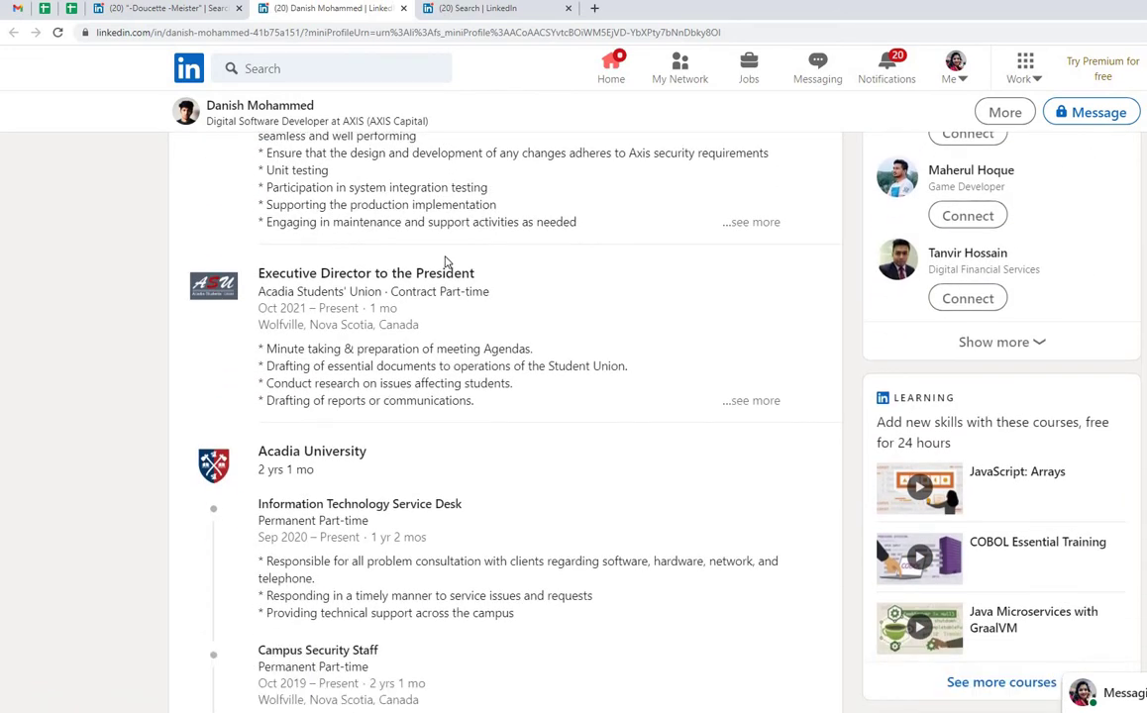
{"action": "left_click_drag", "start_coordinate": [264, 522], "coordinate": [368, 522]}
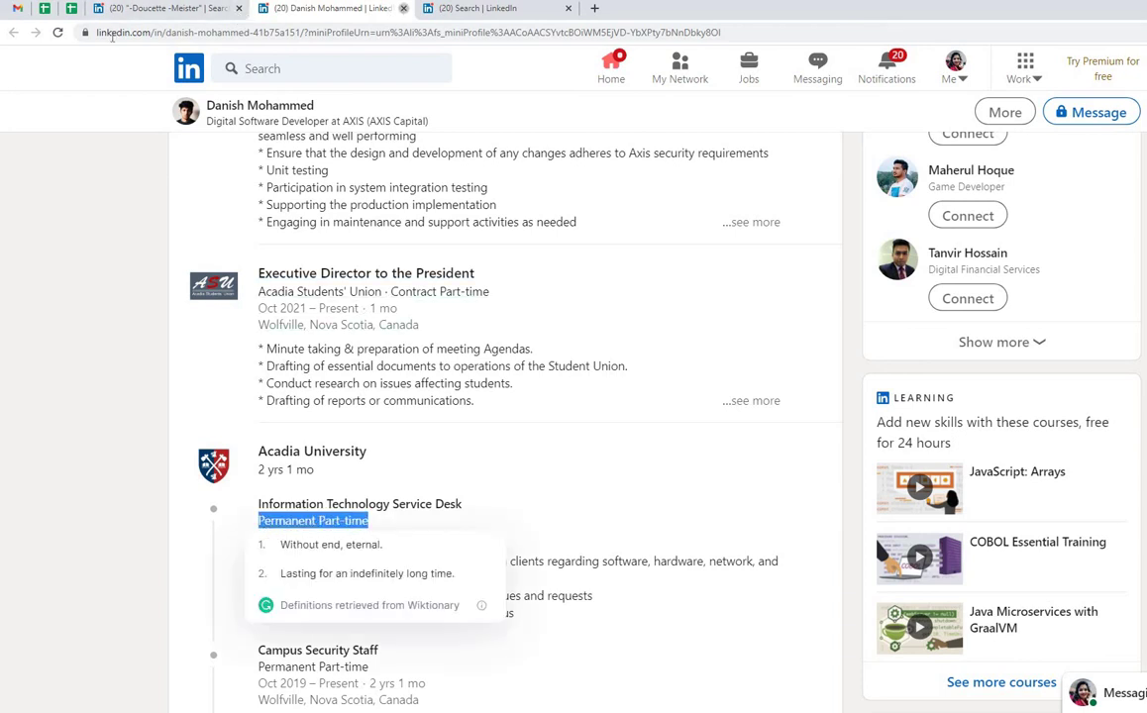
{"action": "left_click", "coordinate": [402, 8]}
- Replace the title filter with "Manager of IT OR Manager of Information Technology" from the instructions sheet
{"action": "left_click", "coordinate": [71, 8]}
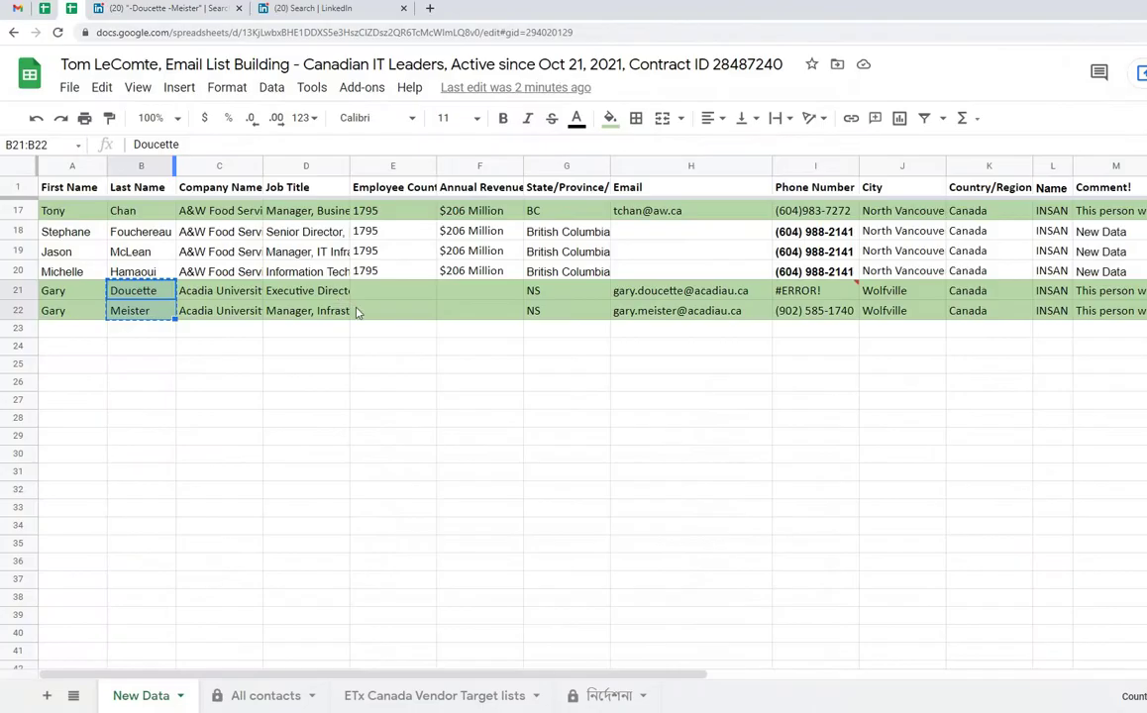
{"action": "left_click", "coordinate": [678, 704]}
{"action": "left_click", "coordinate": [186, 308]}
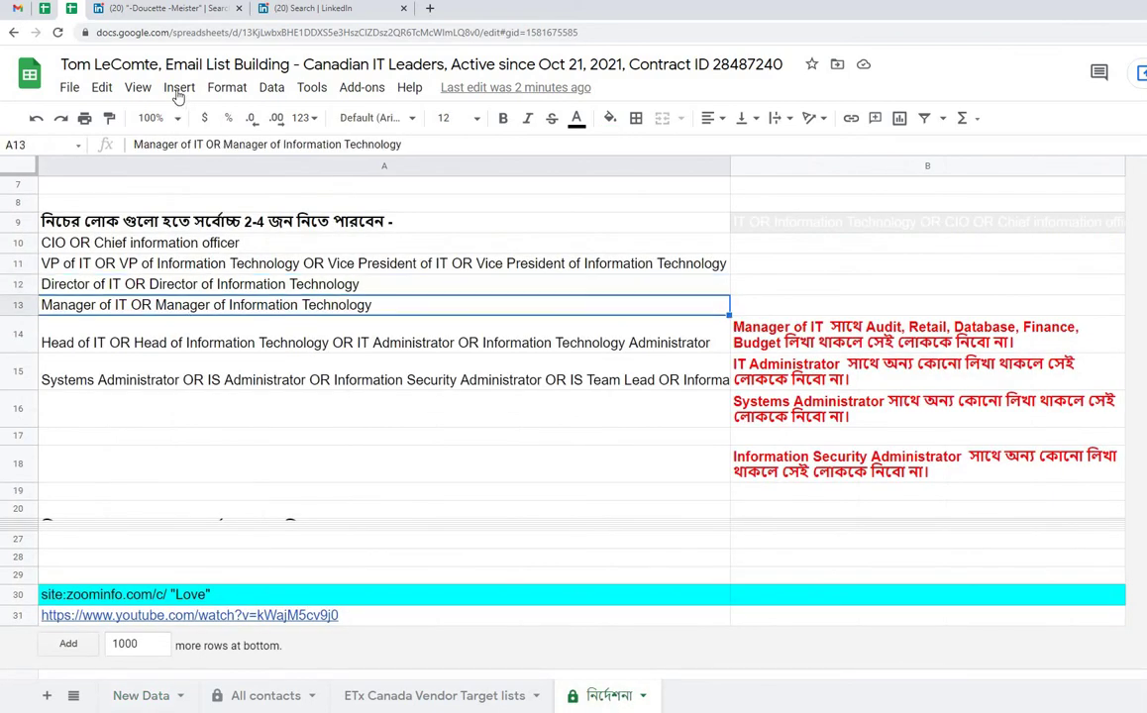
{"action": "left_click", "coordinate": [168, 9]}
{"action": "left_click", "coordinate": [589, 116]}
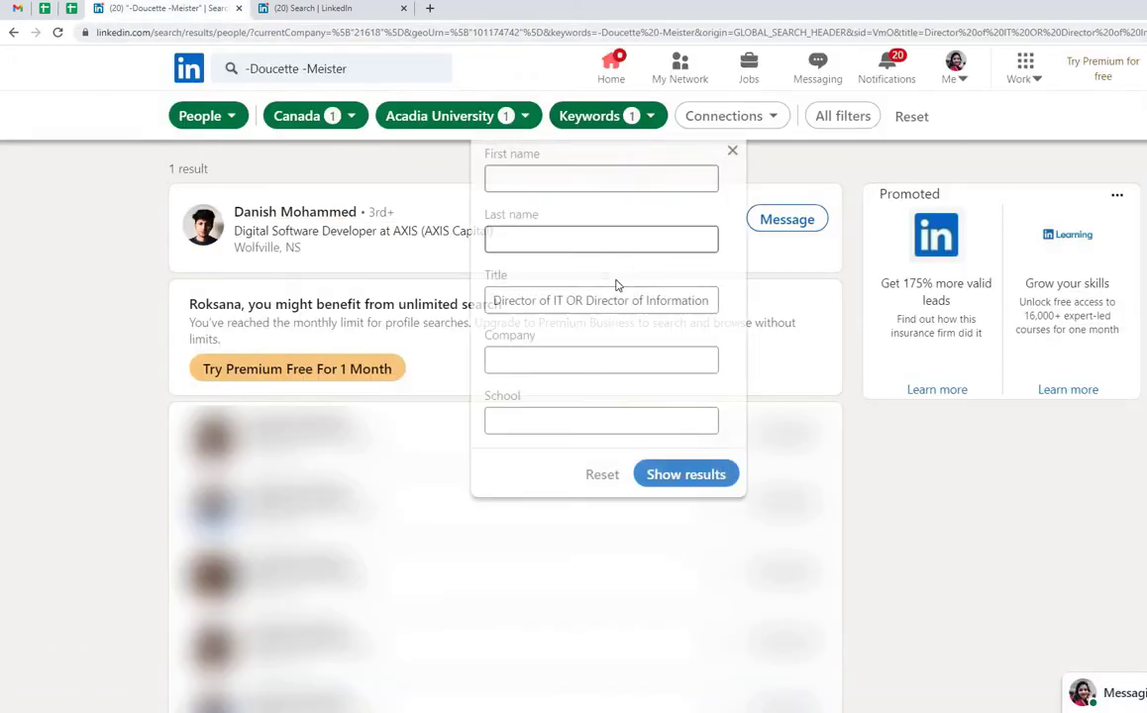
{"action": "triple_click", "coordinate": [614, 300]}
{"action": "key", "text": "ctrl+v"}
{"action": "key", "text": "Return"}
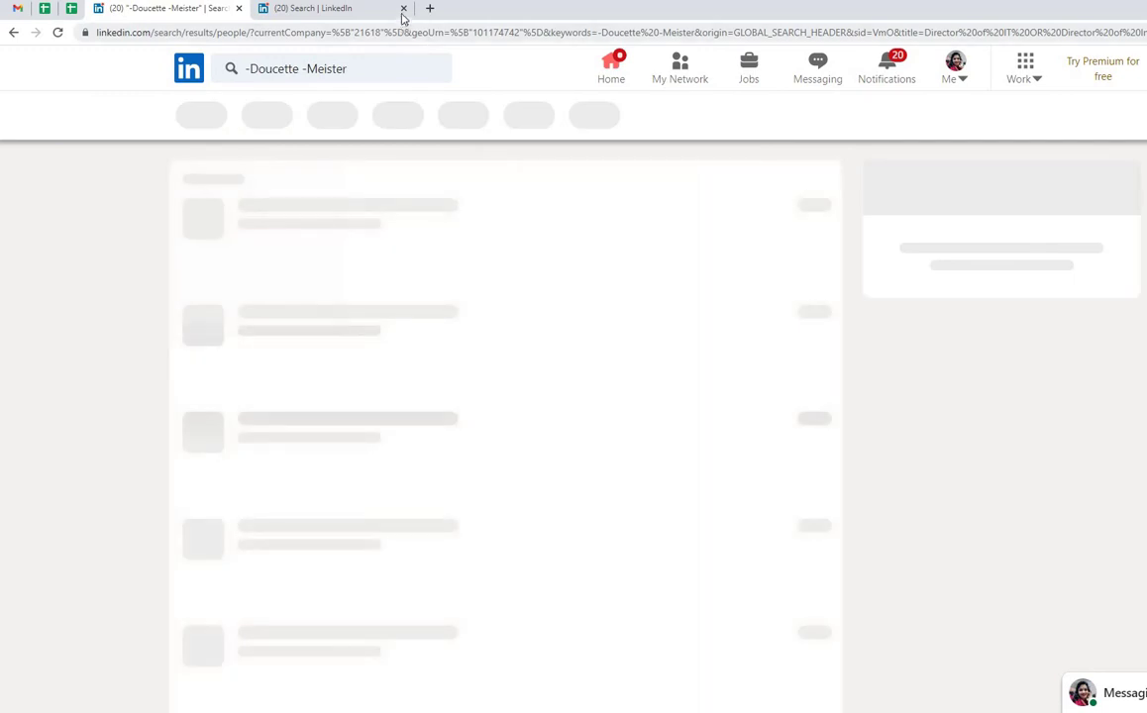
- Filter by the title keywords "Head of IT OR Head of Information Technology OR IT Administrator OR Information Technology Administrator" from the instructions sheet
{"action": "left_click", "coordinate": [72, 8]}
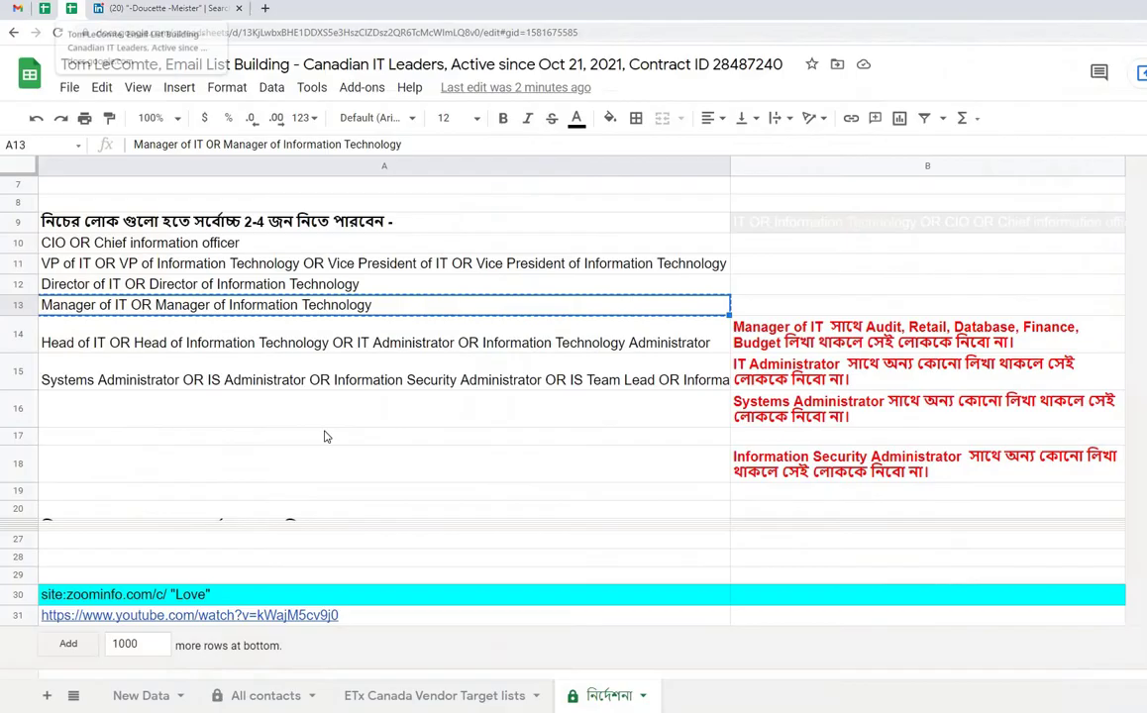
{"action": "left_click", "coordinate": [289, 344]}
{"action": "key", "text": "ctrl+c"}
{"action": "left_click", "coordinate": [169, 9]}
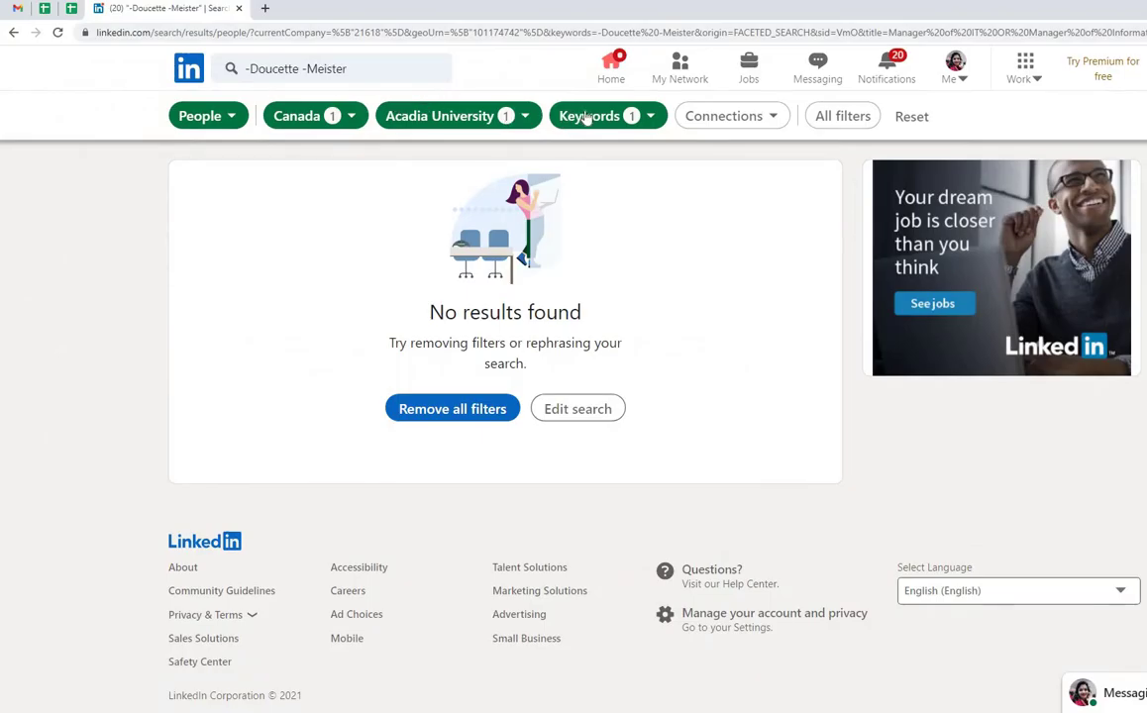
{"action": "left_click", "coordinate": [588, 116]}
{"action": "triple_click", "coordinate": [589, 299]}
{"action": "key", "text": "ctrl+v"}
{"action": "left_click", "coordinate": [677, 475]}
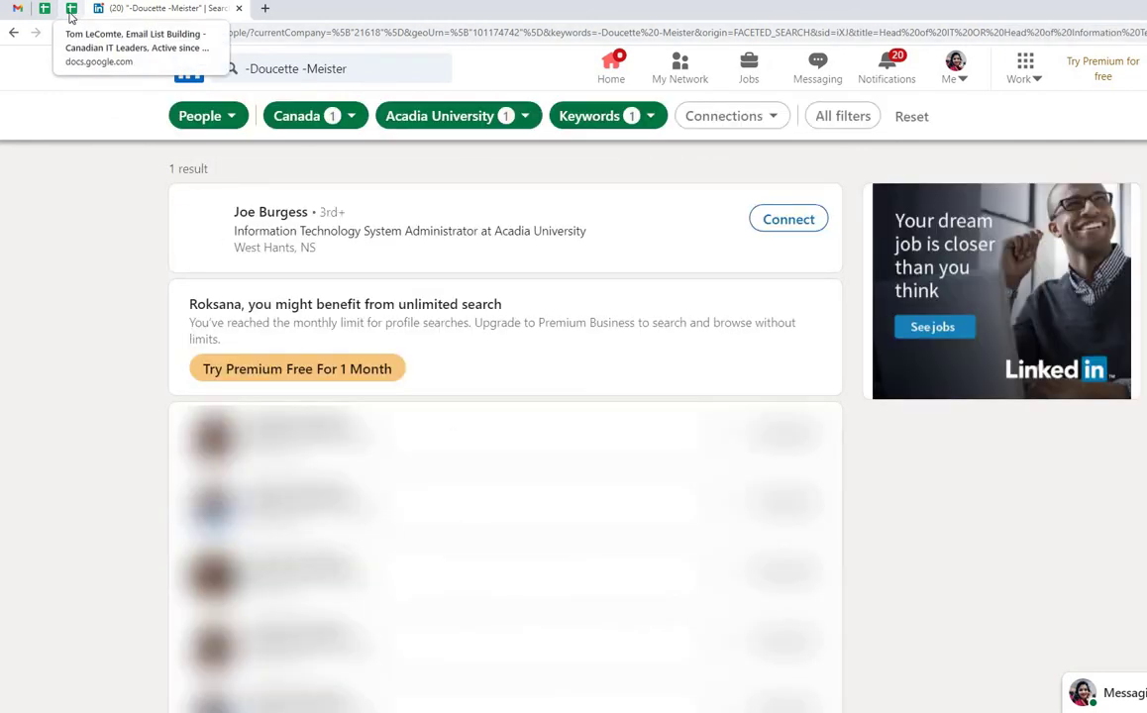
- Open the remaining search result's profile in a new tab and check the current Acadia University position in the work experience
{"action": "right_click", "coordinate": [276, 213]}
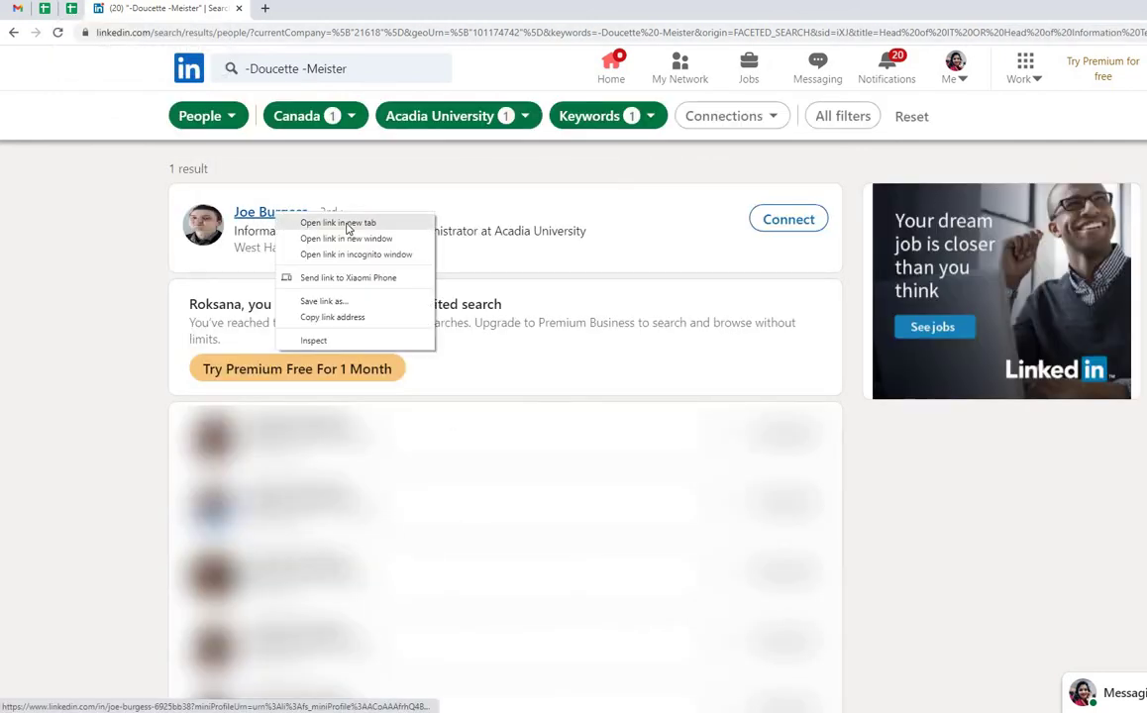
{"action": "left_click", "coordinate": [346, 223]}
{"action": "left_click", "coordinate": [285, 10]}
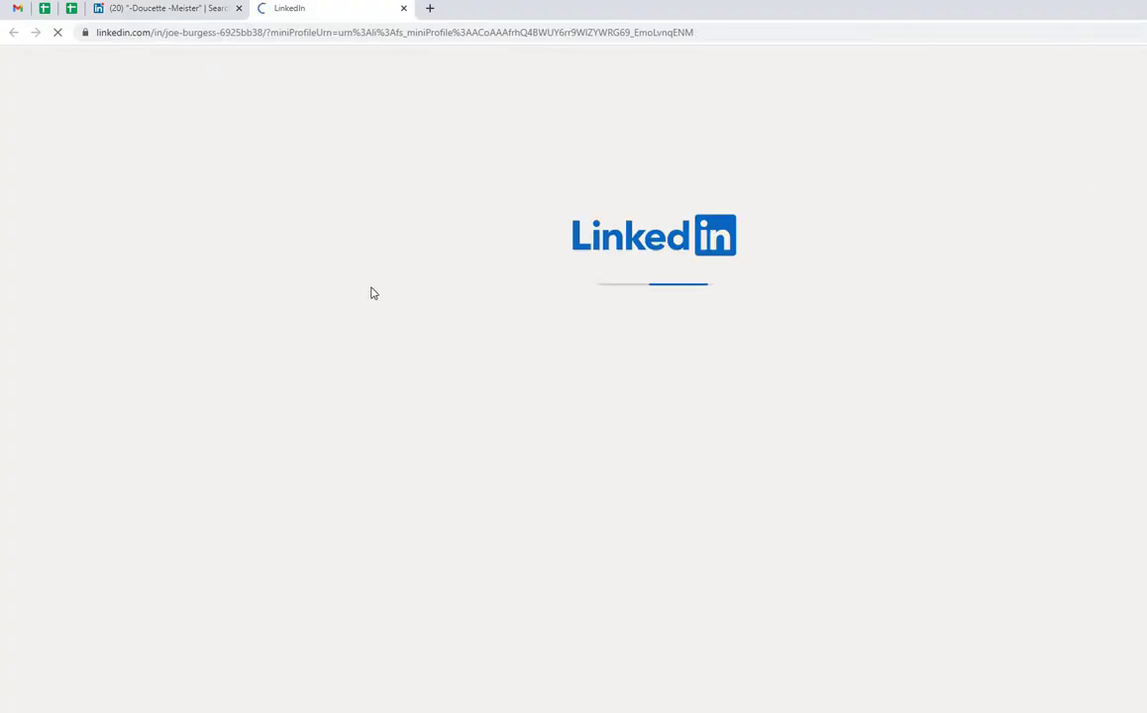
{"action": "scroll", "coordinate": [373, 293], "scroll_direction": "down", "scroll_amount": 4}
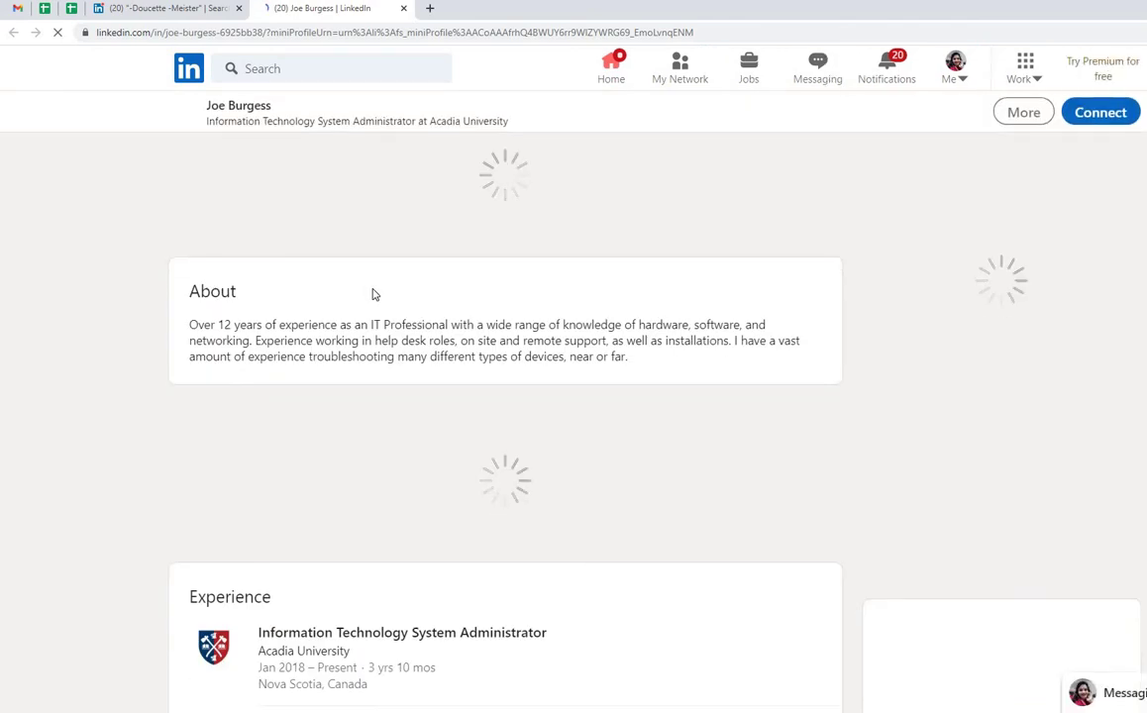
{"action": "scroll", "coordinate": [375, 296], "scroll_direction": "down", "scroll_amount": 4}
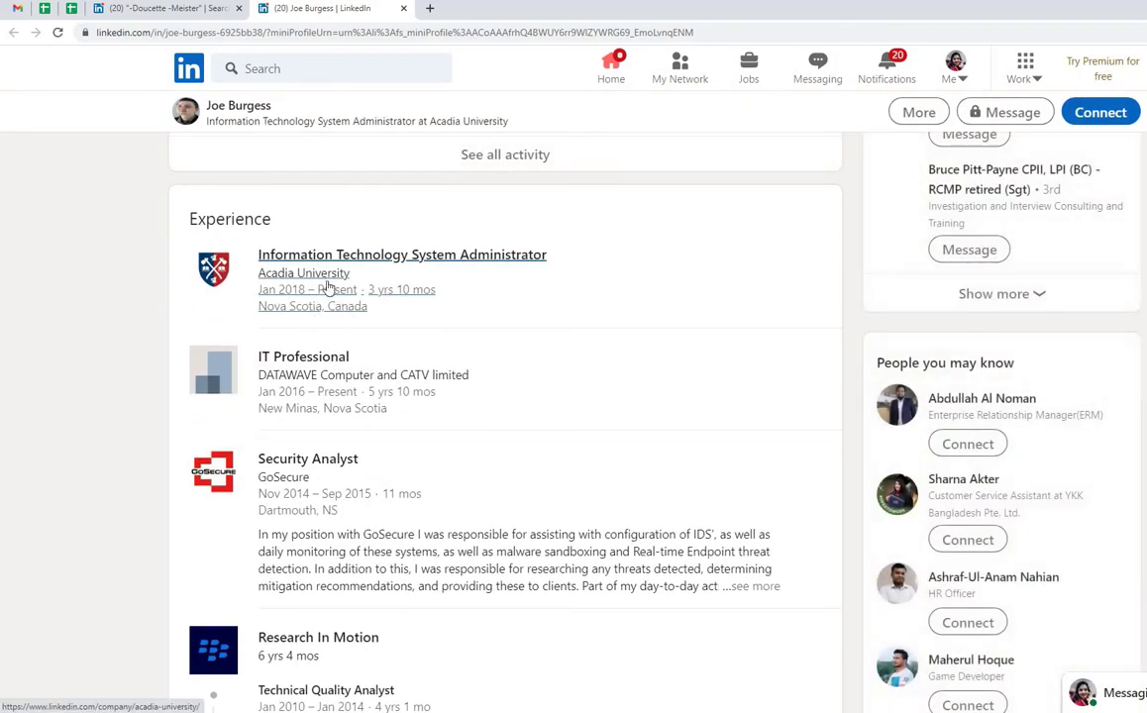
- Copy the job title "Information Technology System Administrator" from the profile into the Job Title cell of row 23 on the New Data sheet
{"action": "triple_click", "coordinate": [378, 245]}
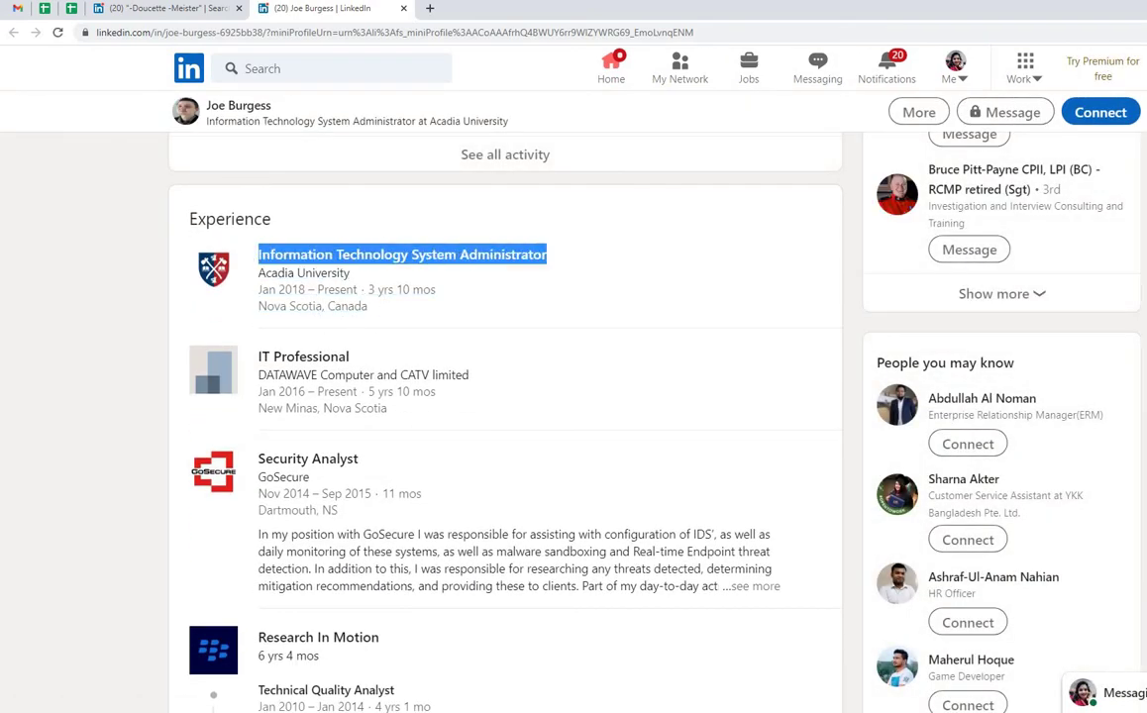
{"action": "key", "text": "ctrl+c"}
{"action": "left_click", "coordinate": [72, 8]}
{"action": "key", "text": "ctrl+l"}
{"action": "key", "text": "ctrl+v"}
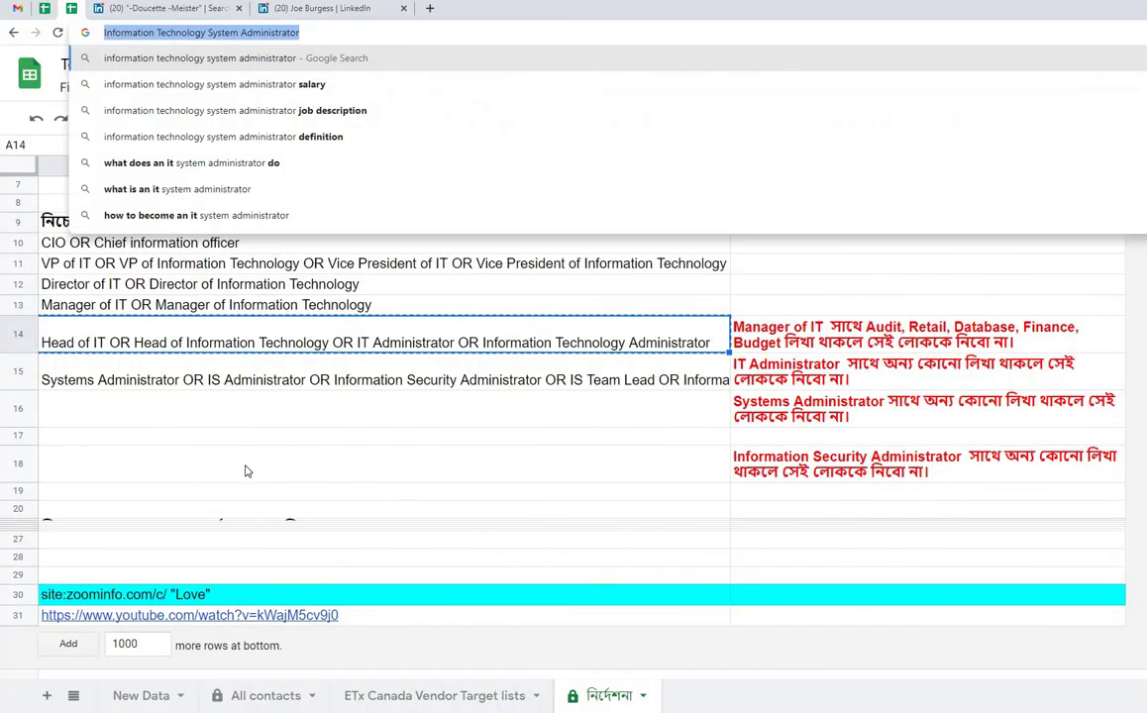
{"action": "key", "text": "Escape"}
{"action": "left_click", "coordinate": [265, 695]}
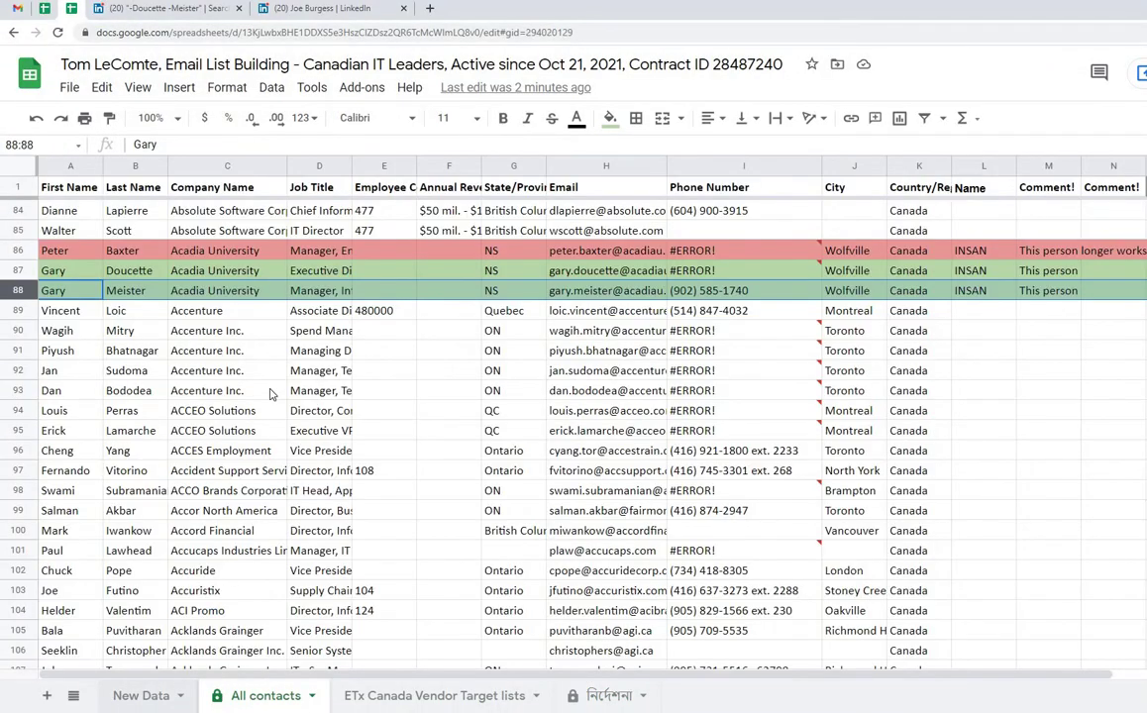
{"action": "key", "text": "alt+Up"}
{"action": "left_click", "coordinate": [297, 328]}
{"action": "key", "text": "ctrl+v"}
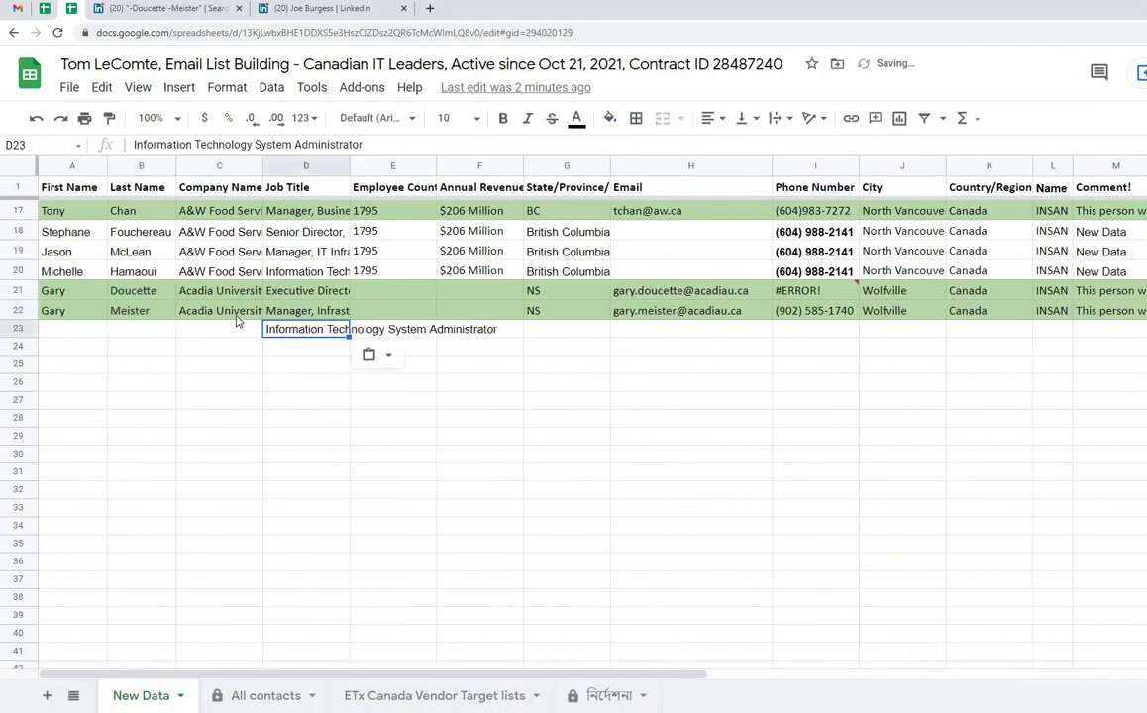
- Fill row 23's company name with the Acadia University entry from the row above and set its comment to "New Data"
{"action": "triple_click", "coordinate": [223, 310]}
{"action": "key", "text": "ctrl+c"}
{"action": "left_click", "coordinate": [227, 331]}
{"action": "key", "text": "ctrl+v"}
{"action": "left_click", "coordinate": [763, 381]}
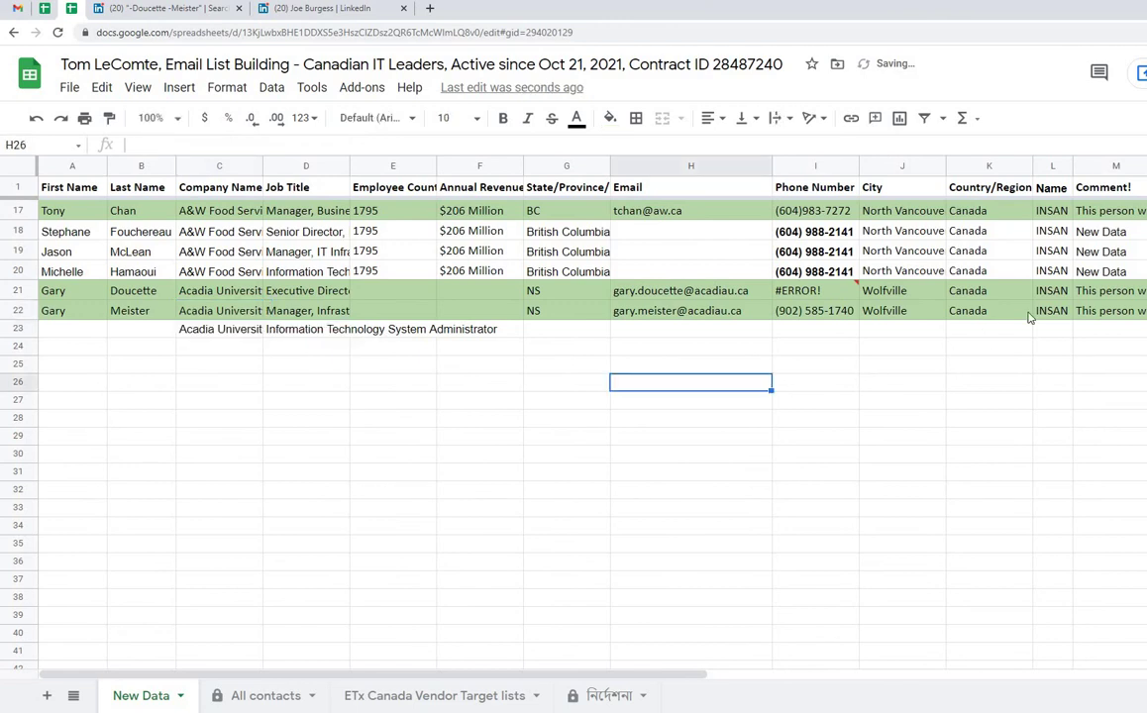
{"action": "left_click", "coordinate": [1106, 327]}
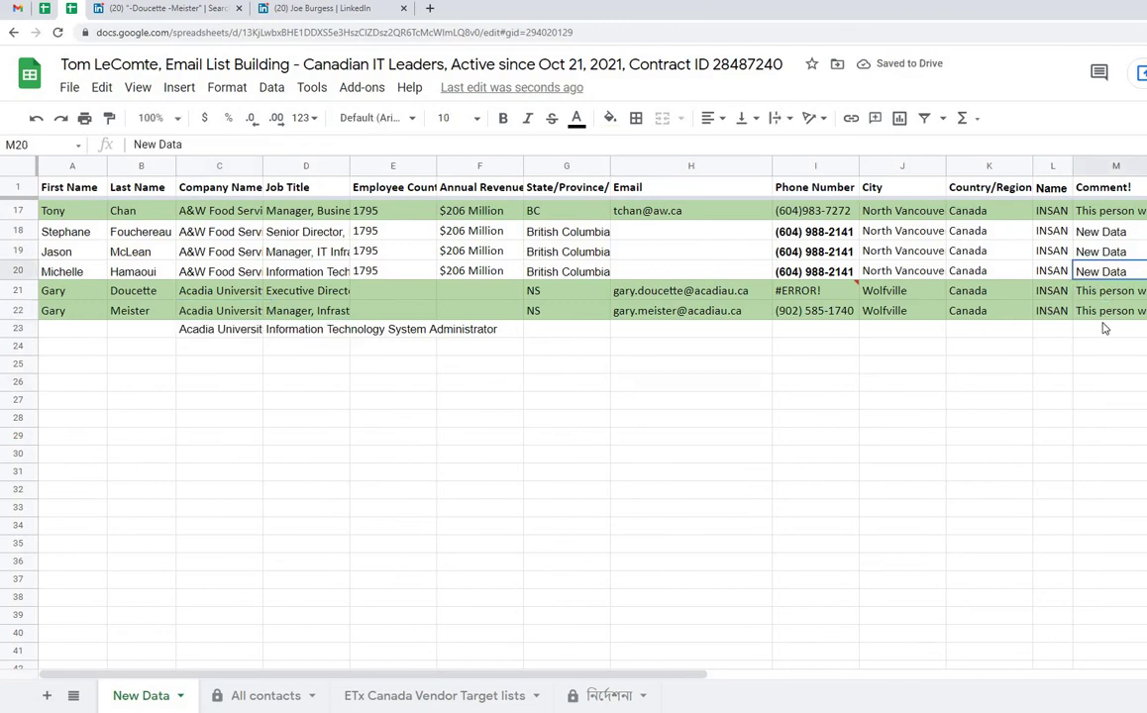
{"action": "type", "text": "New Data"}
- Copy the base address of the LinkedIn profile, without its query part, into the LinkedIn URL cell of row 23
{"action": "left_click", "coordinate": [315, 8]}
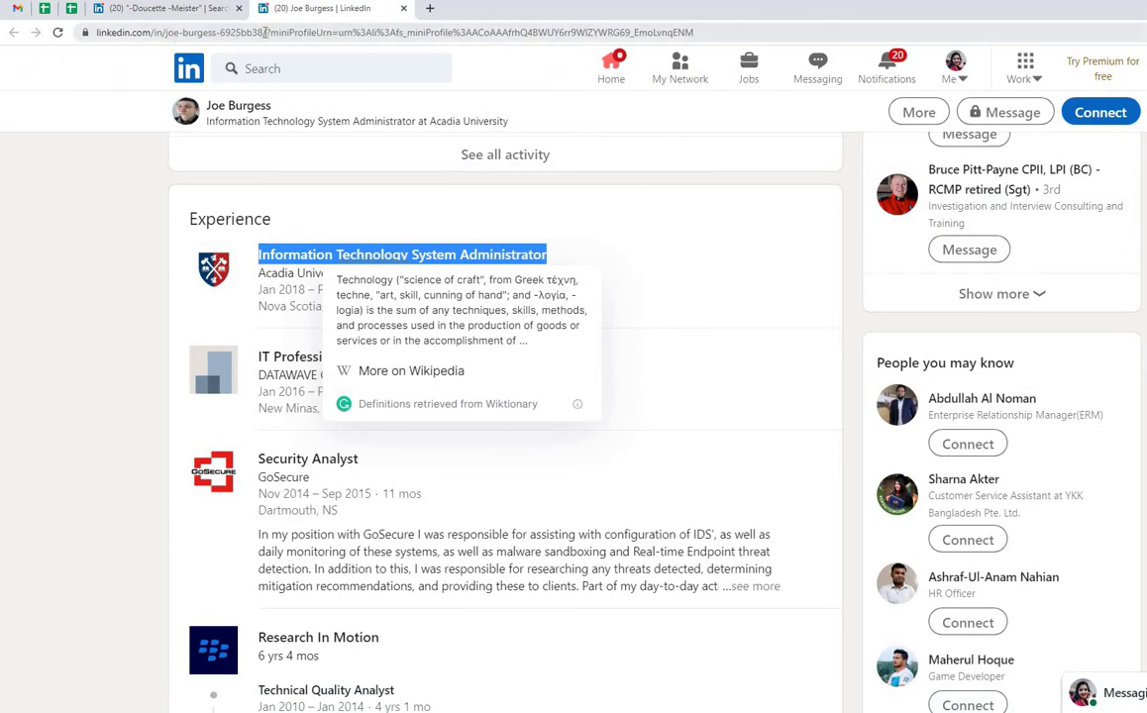
{"action": "left_click_drag", "start_coordinate": [96, 32], "coordinate": [320, 31]}
{"action": "left_click", "coordinate": [73, 9]}
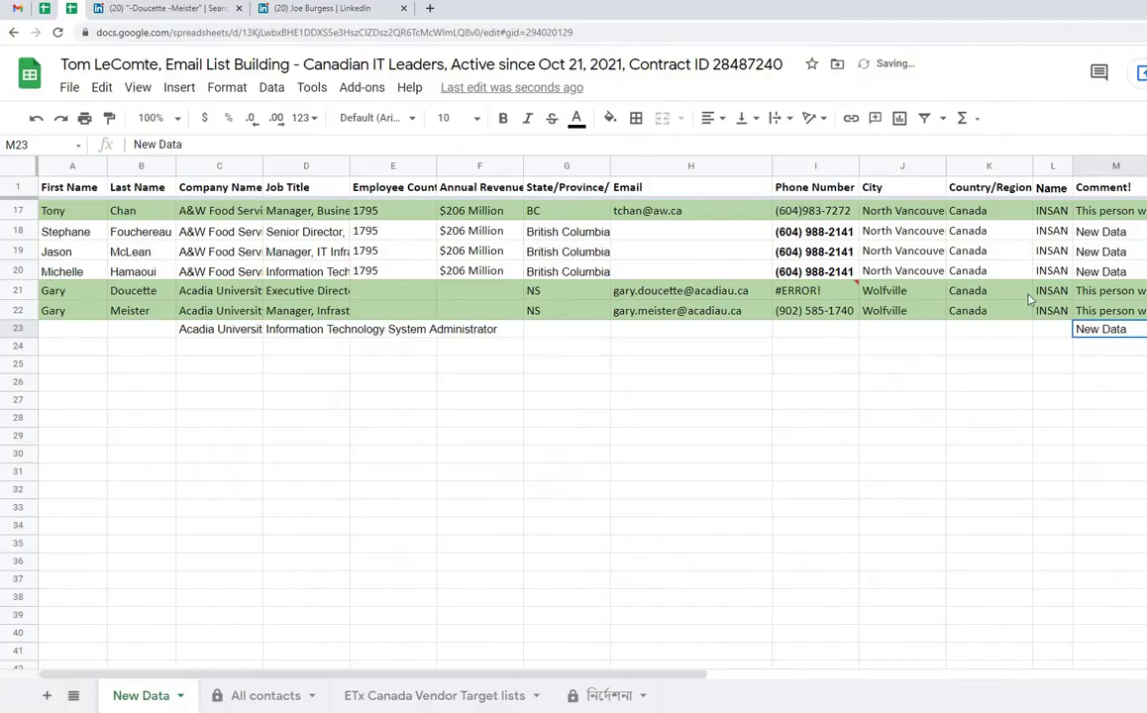
{"action": "key", "text": "Right"}
{"action": "key", "text": "Right"}
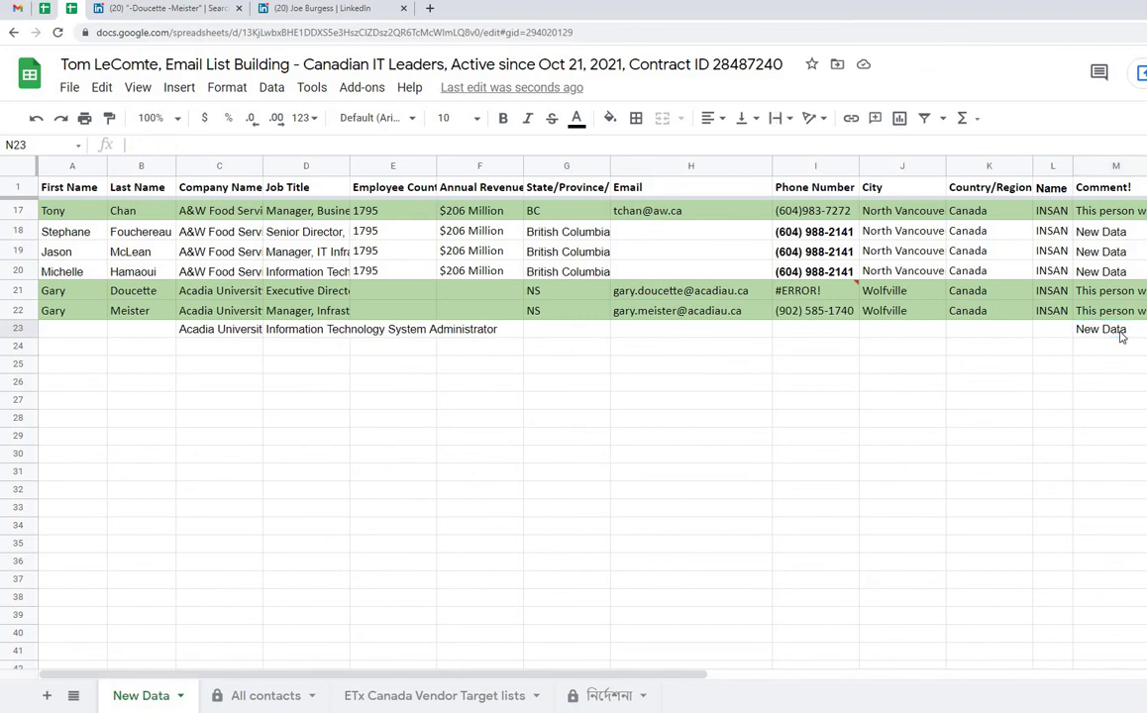
{"action": "key", "text": "Left"}
{"action": "key", "text": "ctrl+v"}
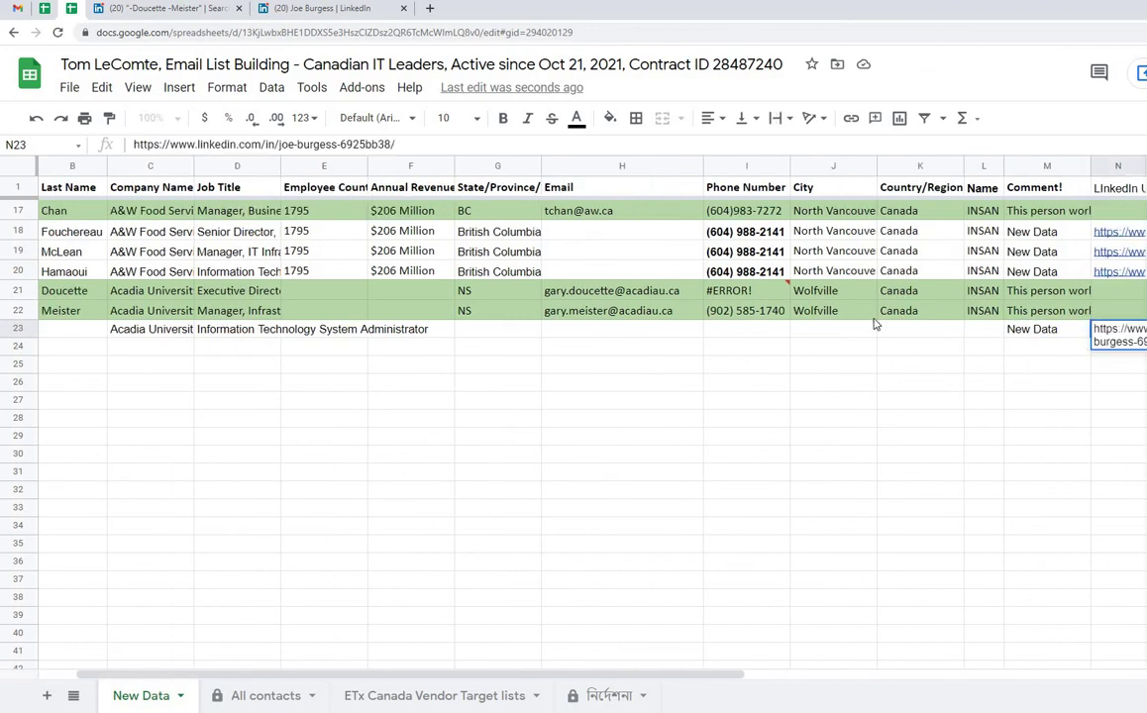
{"action": "key", "text": "Down"}
{"action": "key", "text": "Down"}
{"action": "key", "text": "Left"}
- Copy the contact's full name from the LinkedIn profile into the Last Name cell of row 23
{"action": "left_click", "coordinate": [327, 8]}
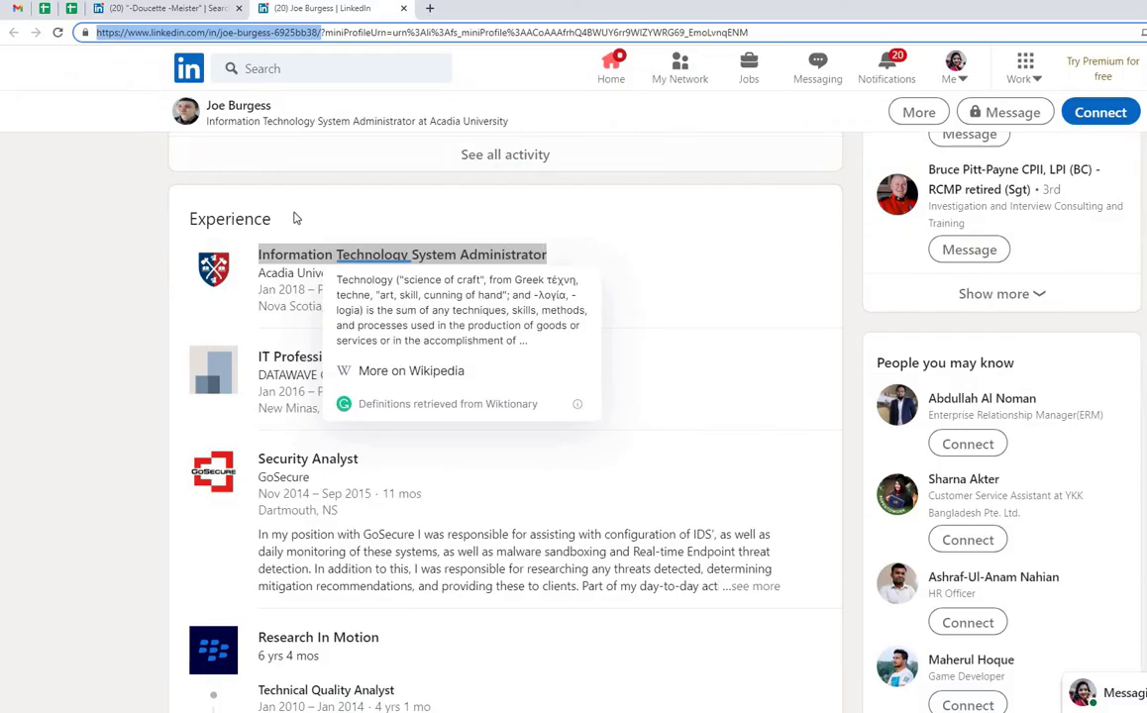
{"action": "scroll", "coordinate": [297, 213], "scroll_direction": "up", "scroll_amount": 3}
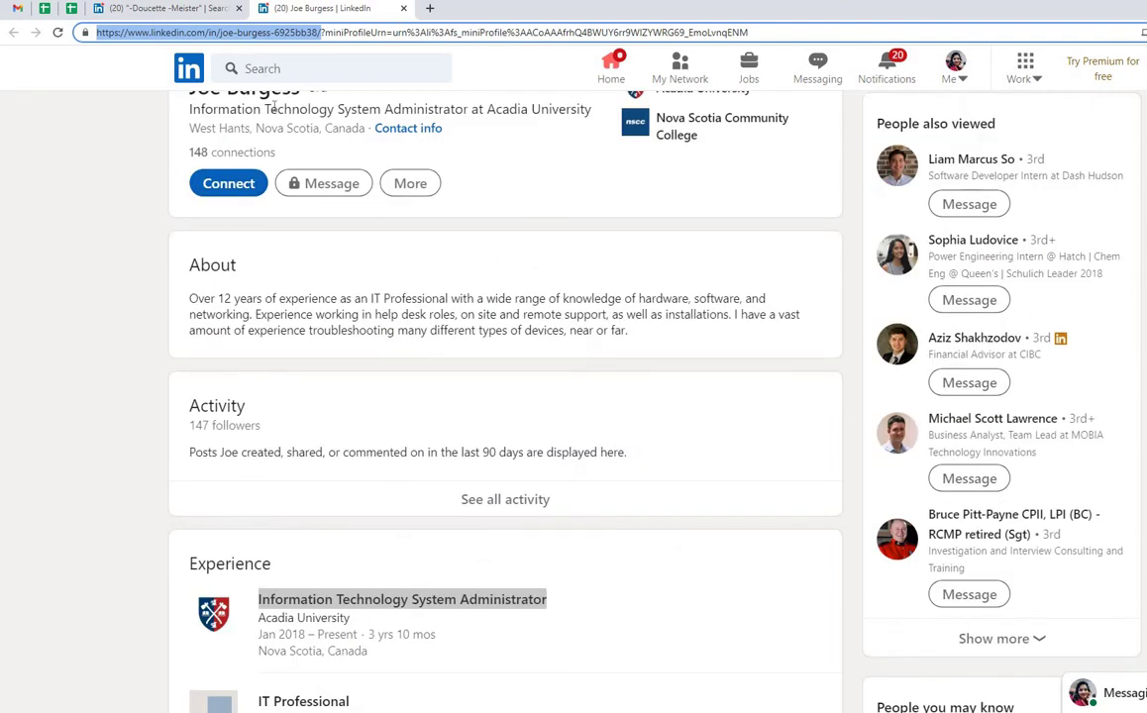
{"action": "scroll", "coordinate": [240, 281], "scroll_direction": "up", "scroll_amount": 3}
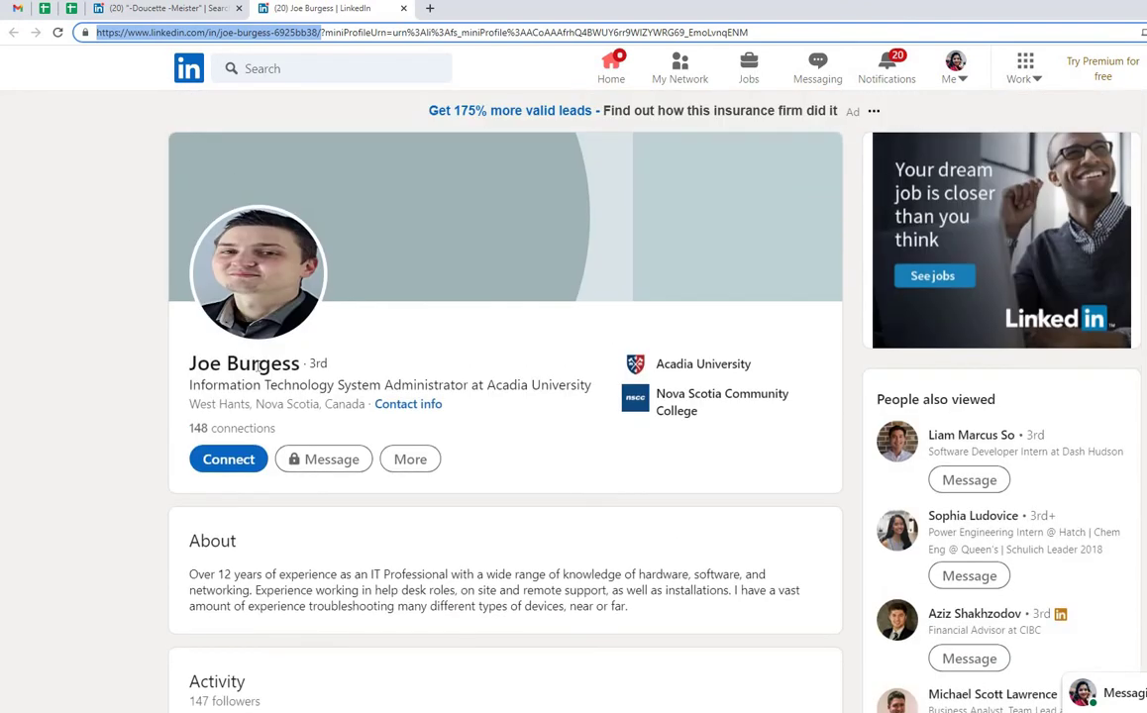
{"action": "double_click", "coordinate": [259, 367]}
{"action": "left_click_drag", "start_coordinate": [259, 367], "coordinate": [190, 365]}
{"action": "left_click", "coordinate": [74, 9]}
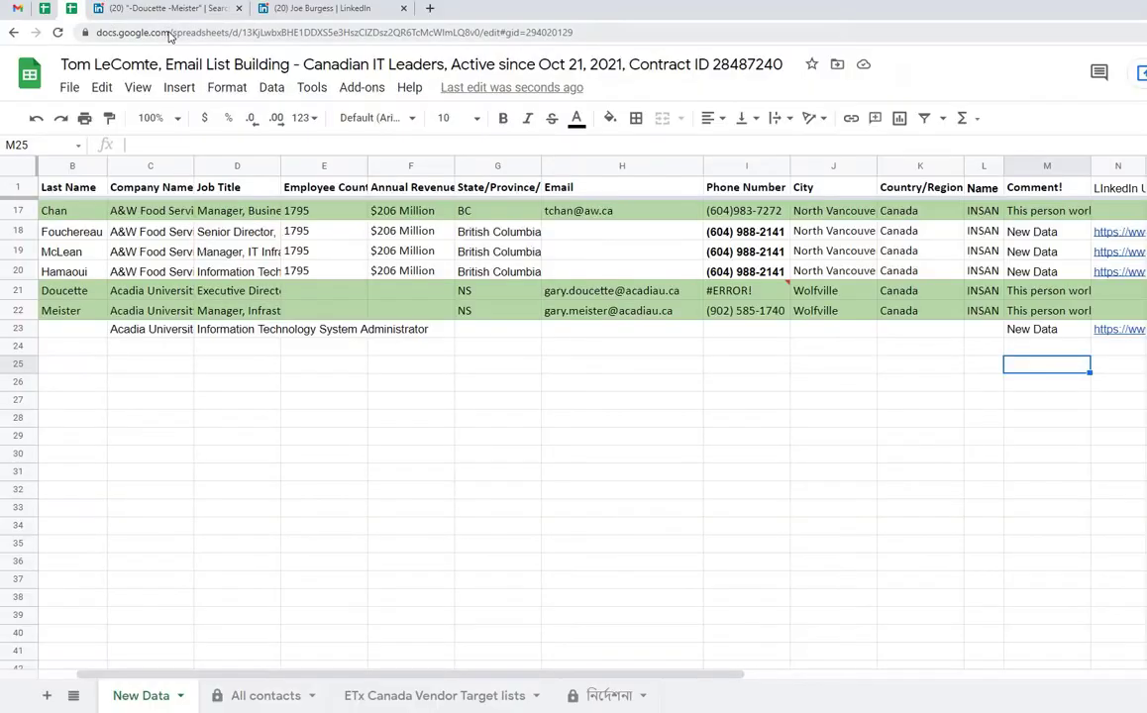
{"action": "left_click", "coordinate": [171, 33]}
{"action": "key", "text": "ctrl+v"}
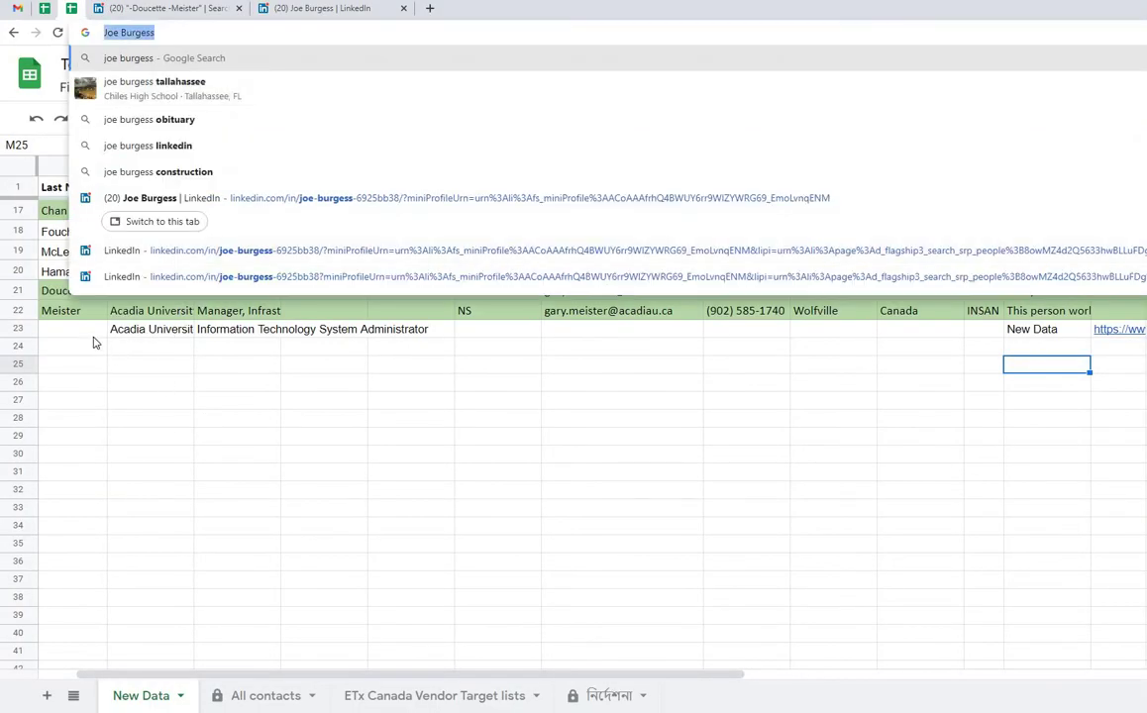
{"action": "left_click", "coordinate": [92, 335]}
{"action": "key", "text": "Left"}
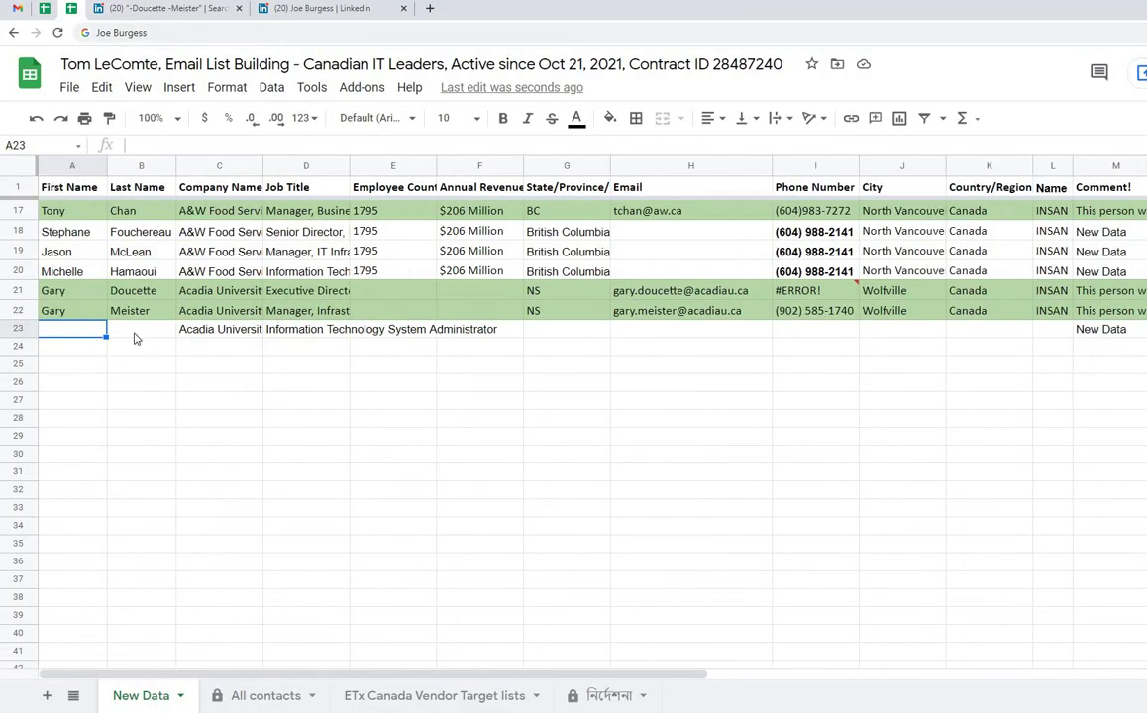
{"action": "left_click", "coordinate": [132, 328]}
{"action": "key", "text": "ctrl+v"}
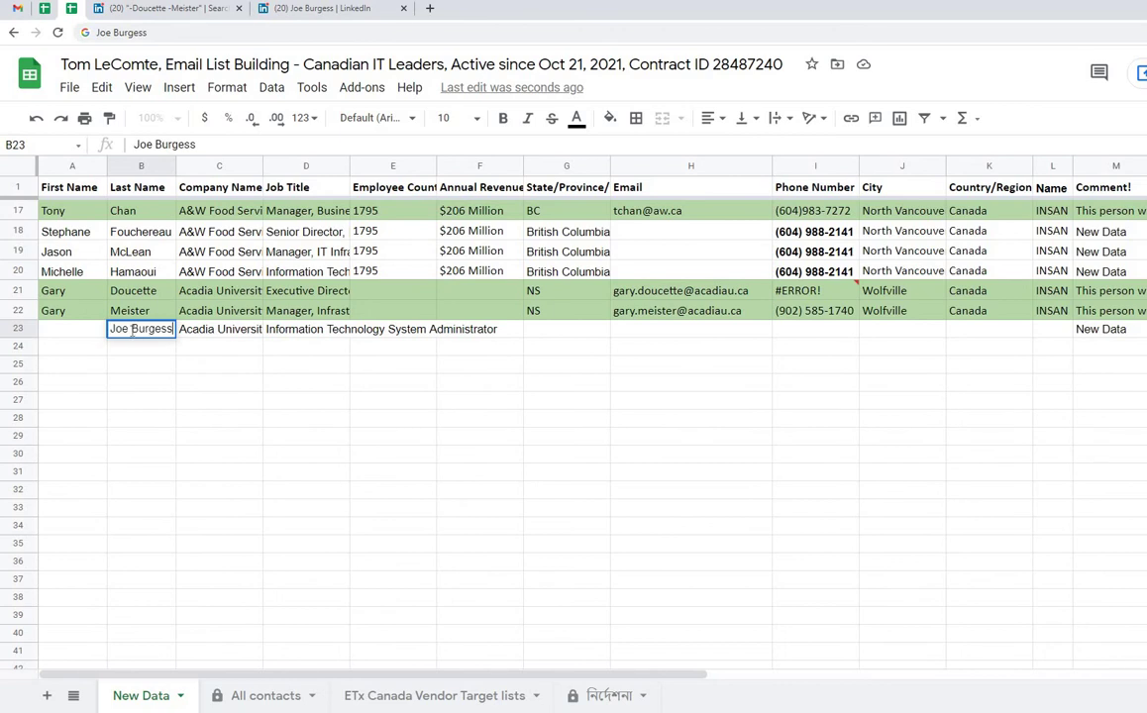
- Move the contact's first name out of row 23's Last Name cell into its First Name cell
{"action": "double_click", "coordinate": [124, 329]}
{"action": "key", "text": "ctrl+x"}
{"action": "double_click", "coordinate": [58, 332]}
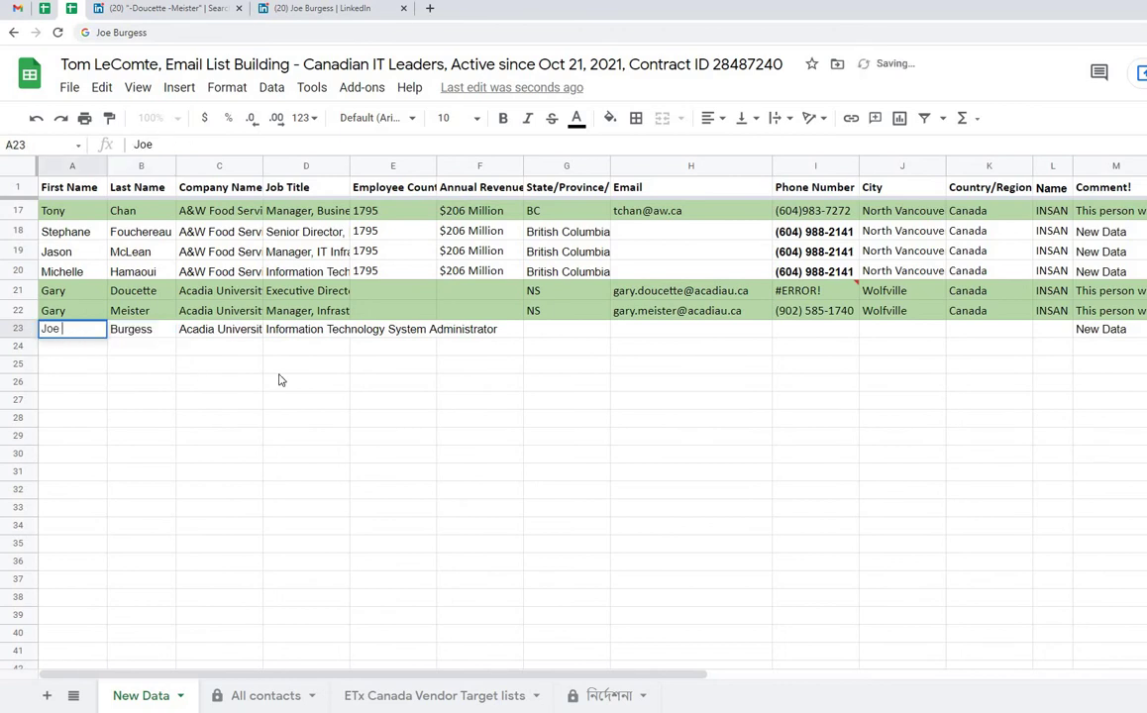
{"action": "left_click", "coordinate": [319, 382]}
{"action": "left_click", "coordinate": [338, 330]}
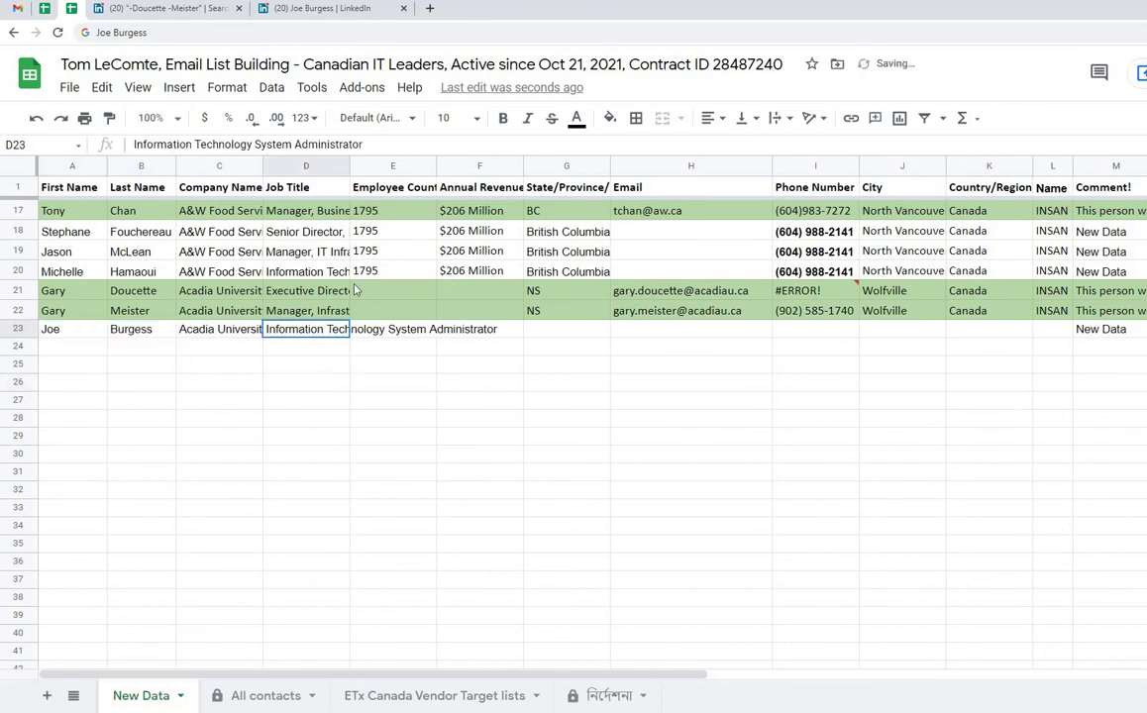
- Copy the Acadia University job's location "Nova Scotia, Canada" from the profile and paste it into the spreadsheet tab's address bar as plain text
{"action": "left_click", "coordinate": [298, 10]}
{"action": "left_click", "coordinate": [97, 351]}
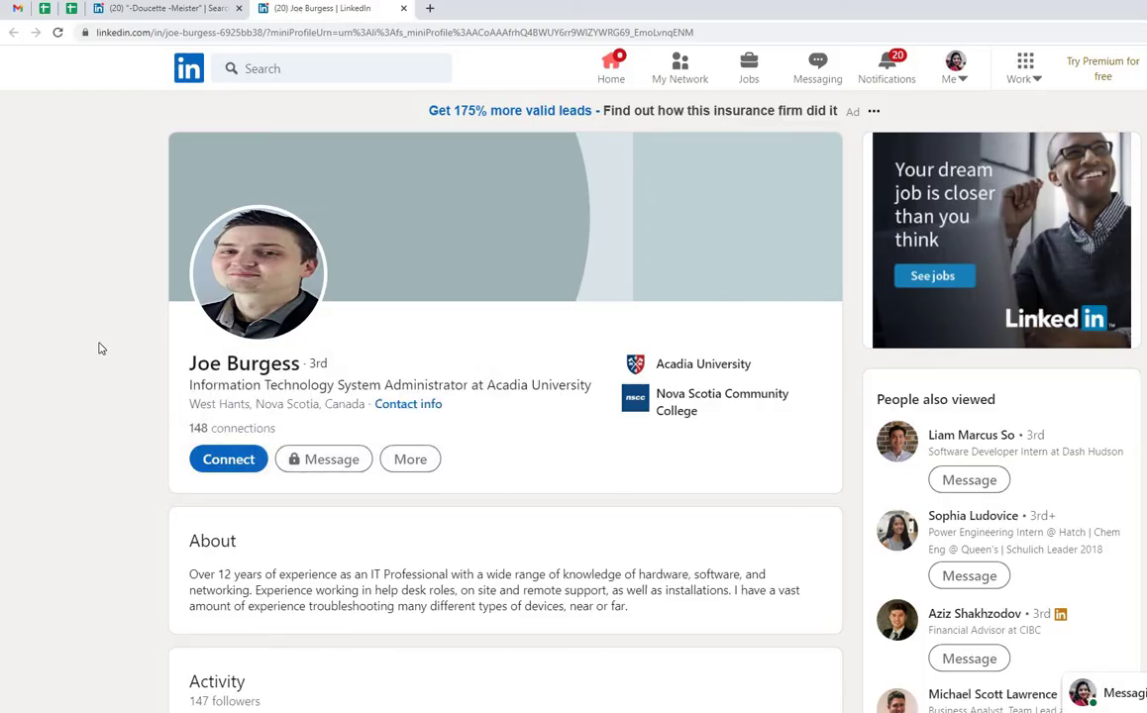
{"action": "scroll", "coordinate": [97, 349], "scroll_direction": "down", "scroll_amount": 4}
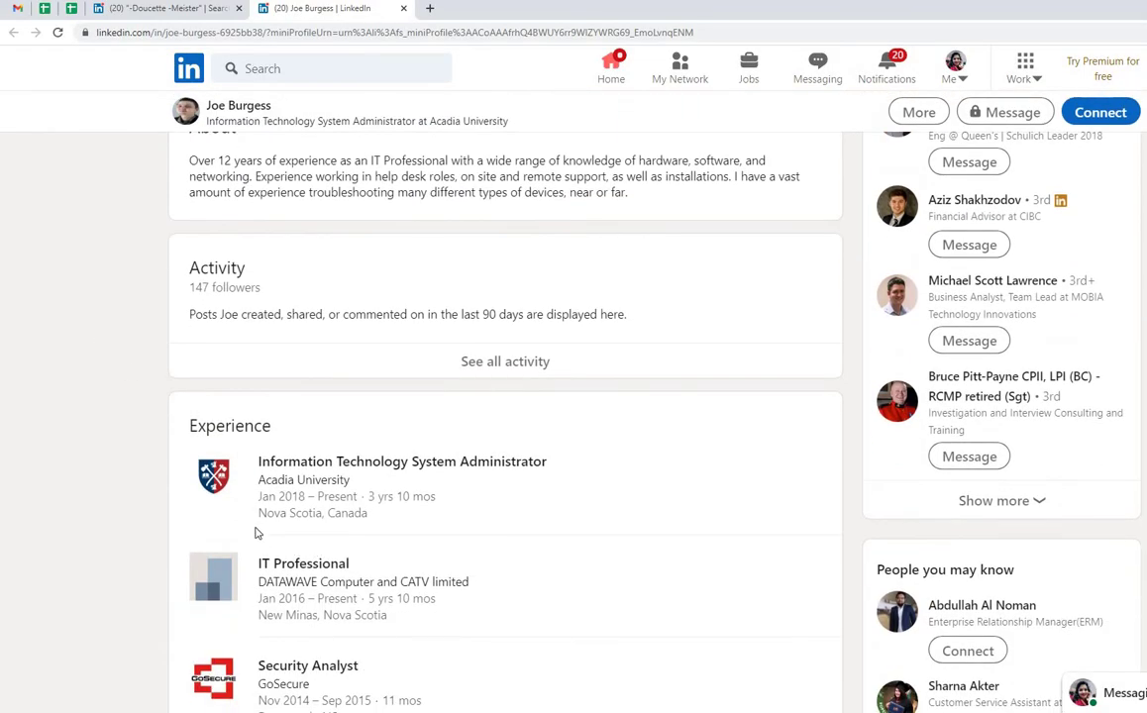
{"action": "left_click_drag", "start_coordinate": [258, 513], "coordinate": [369, 513]}
{"action": "left_click", "coordinate": [74, 9]}
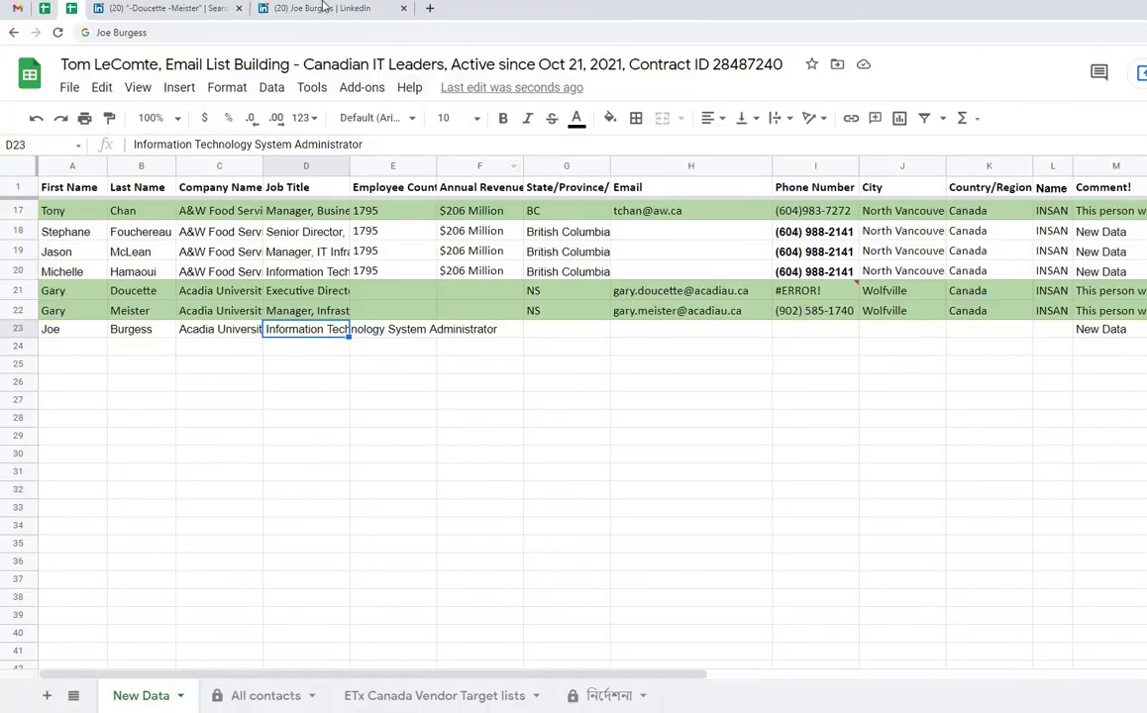
{"action": "left_click", "coordinate": [167, 8]}
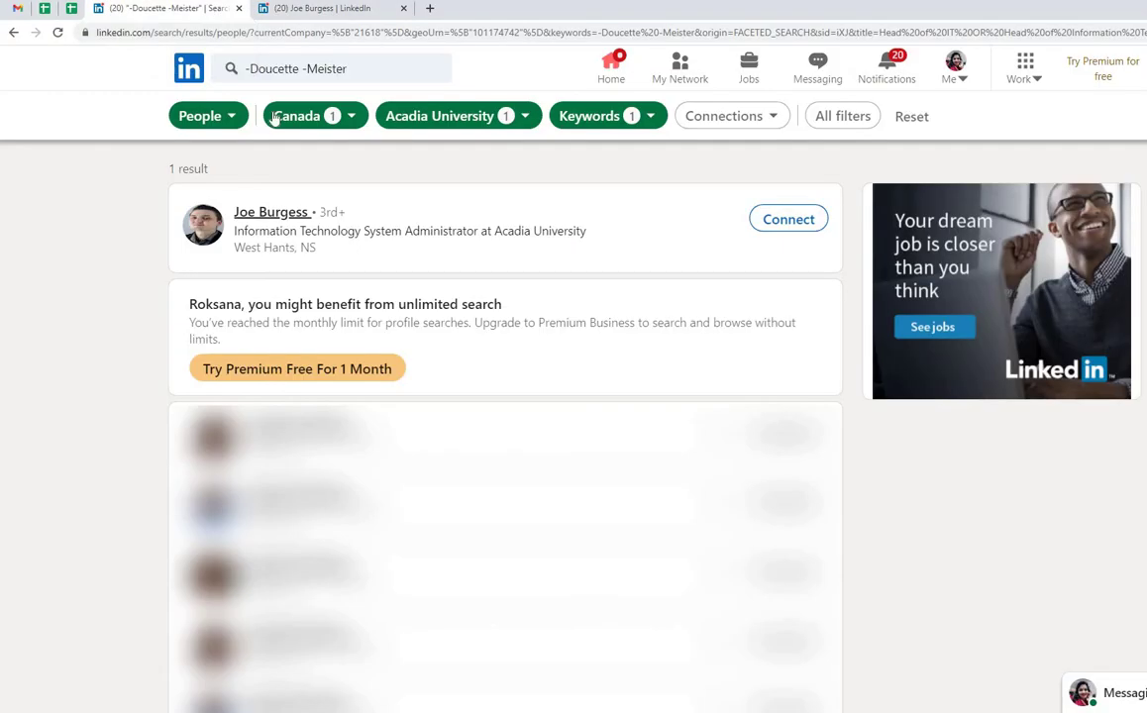
{"action": "left_click", "coordinate": [298, 9]}
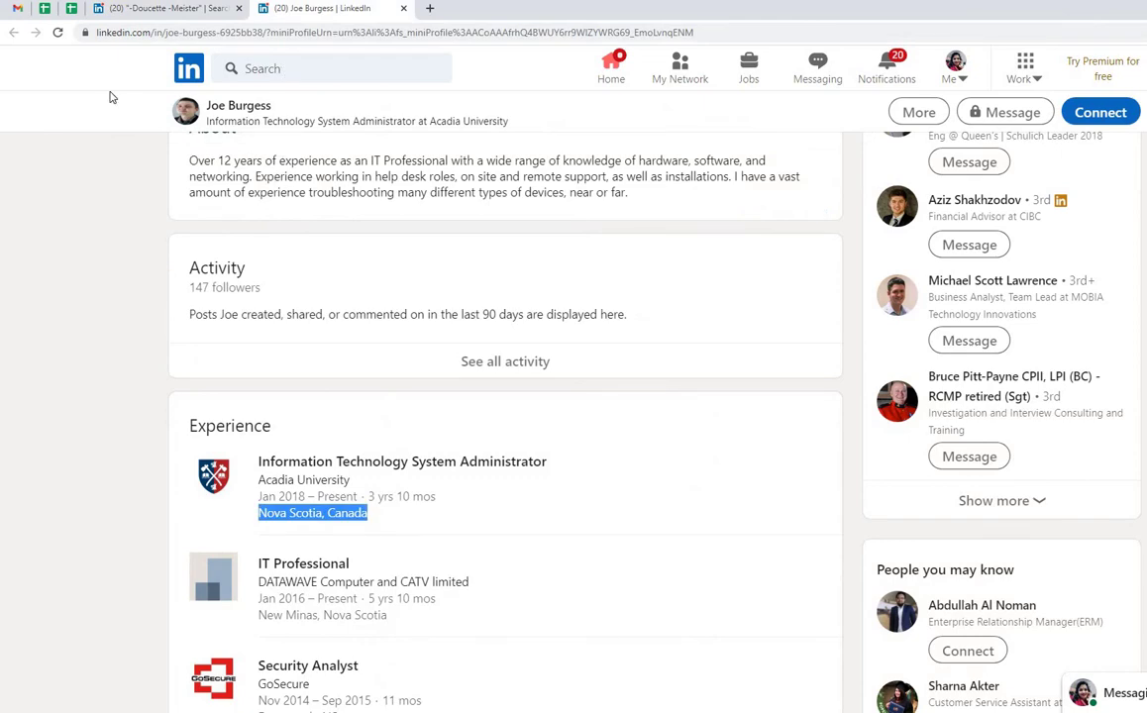
{"action": "left_click", "coordinate": [74, 9]}
{"action": "left_click", "coordinate": [317, 32]}
{"action": "key", "text": "ctrl+v"}
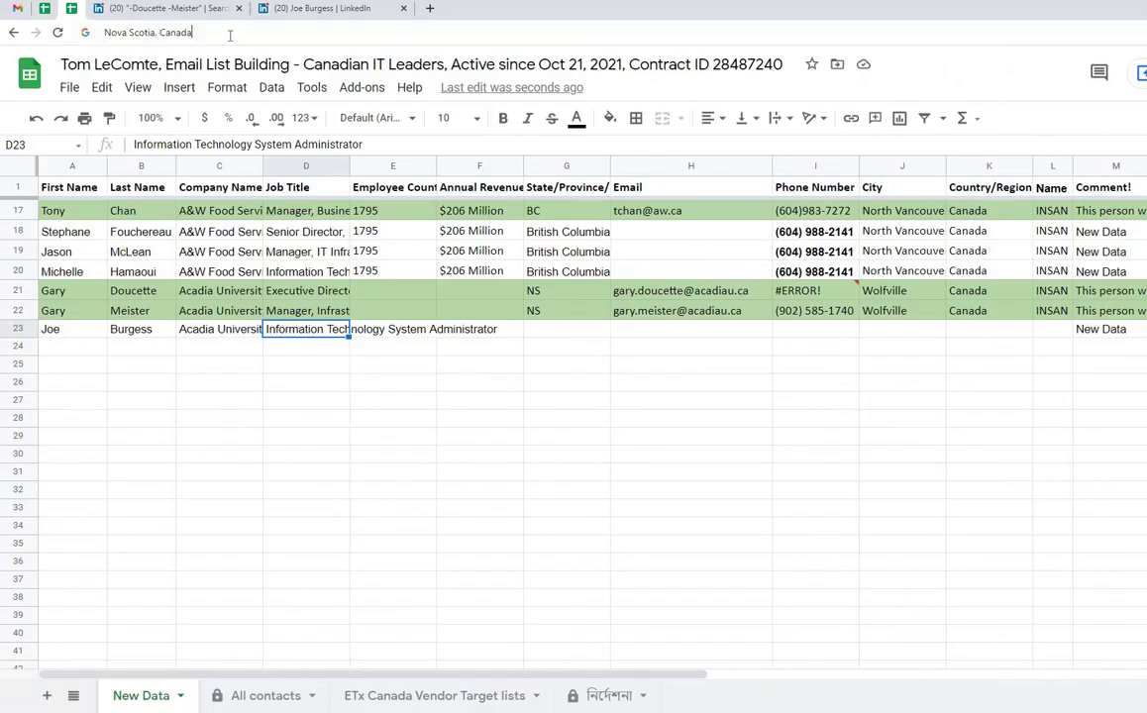
- Take "Canada" out of the pasted location and enter it as the Country/Region of row 23
{"action": "key", "text": "BackSpace"}
{"action": "key", "text": "BackSpace"}
{"action": "key", "text": "BackSpace"}
{"action": "key", "text": "BackSpace"}
{"action": "key", "text": "BackSpace"}
{"action": "key", "text": "BackSpace"}
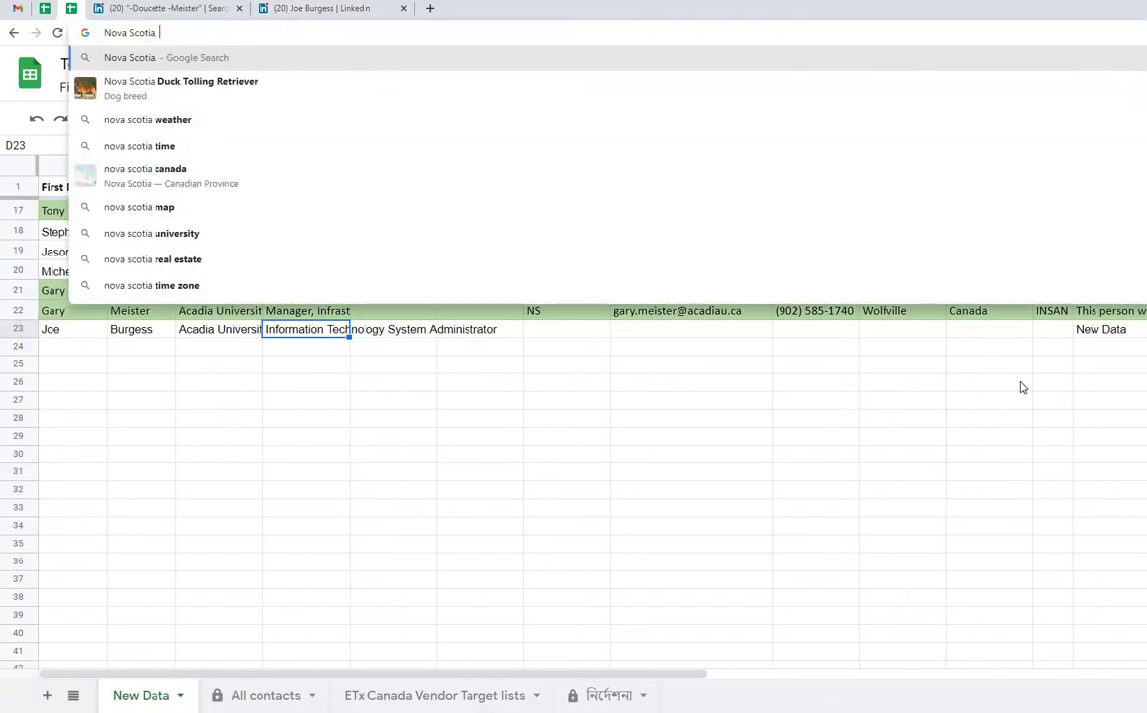
{"action": "left_click", "coordinate": [989, 329]}
{"action": "key", "text": "ctrl+v"}
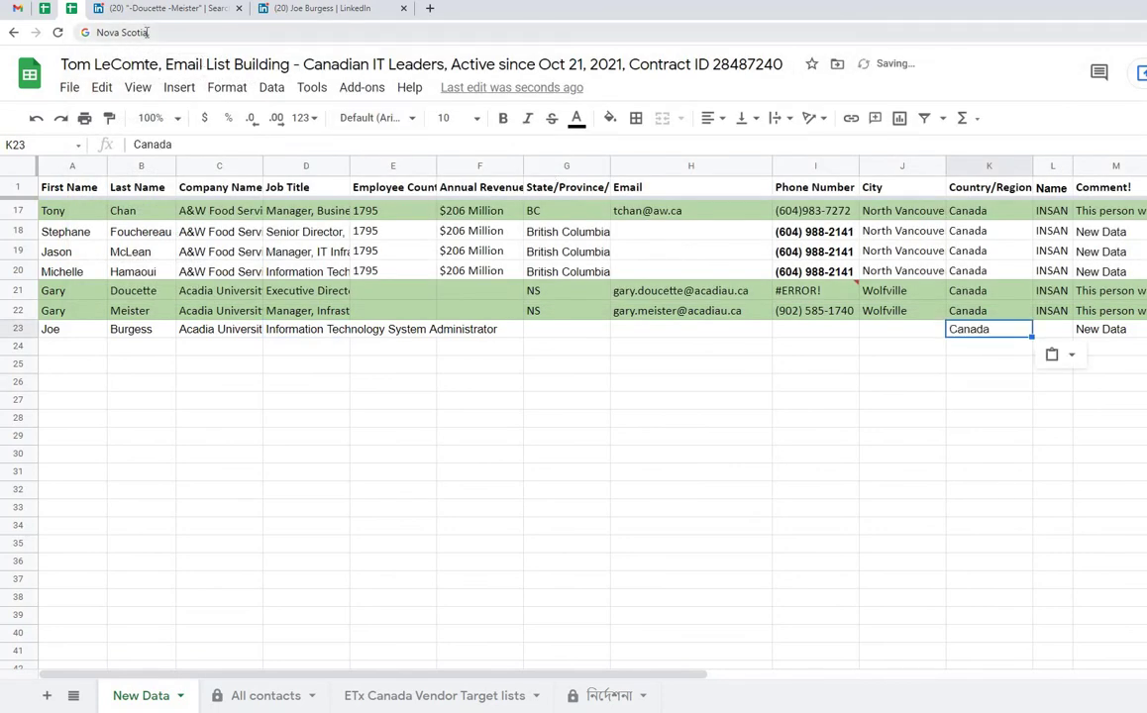
- Cut "Nova Scotia" from the pasted location and search Google for it in a new tab to check what kind of region it is
{"action": "left_click", "coordinate": [146, 33]}
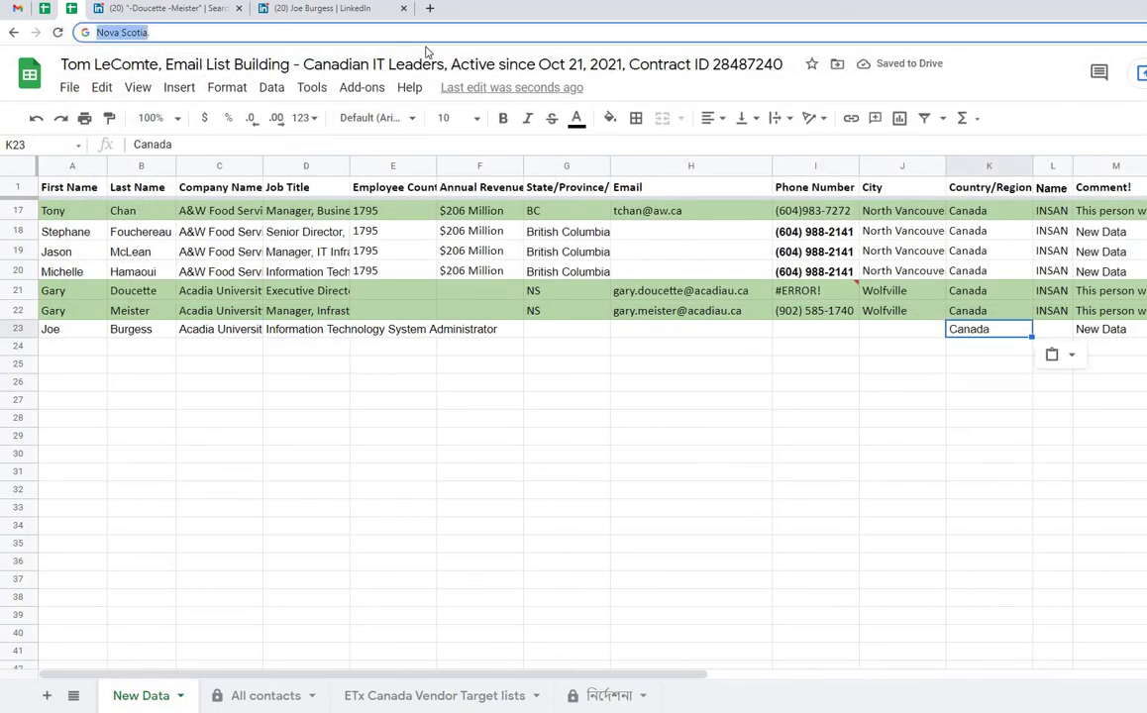
{"action": "key", "text": "BackSpace"}
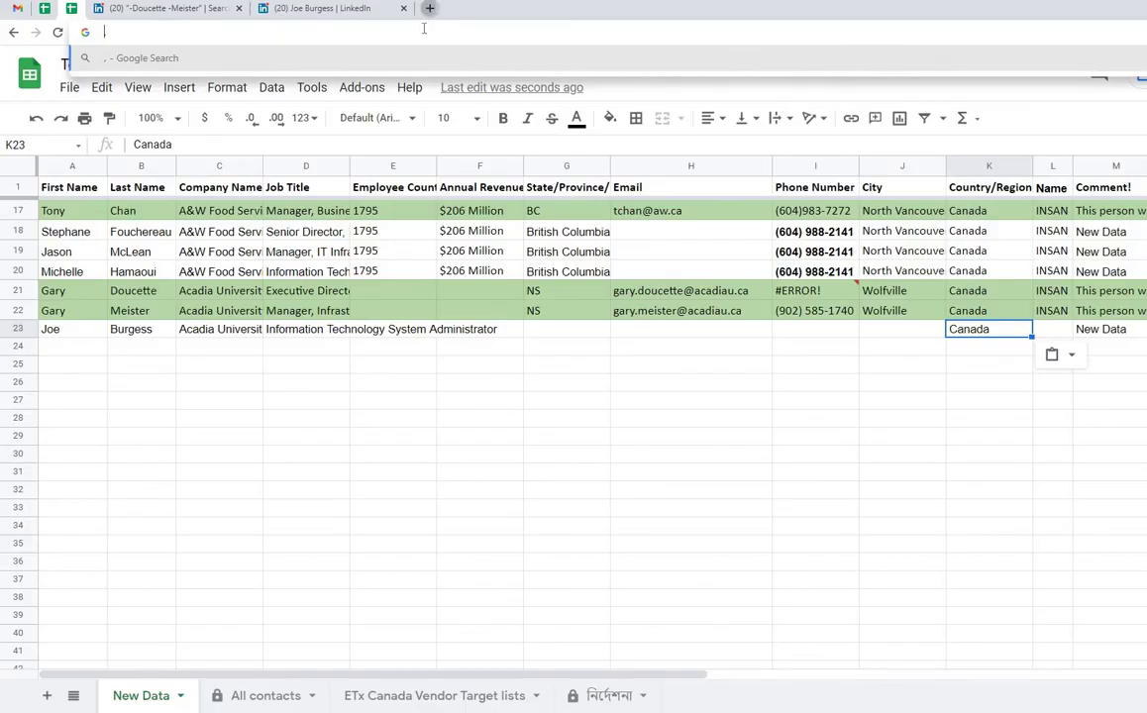
{"action": "key", "text": "ctrl+t"}
{"action": "type", "text": "Nova Scotia"}
{"action": "key", "text": "Return"}
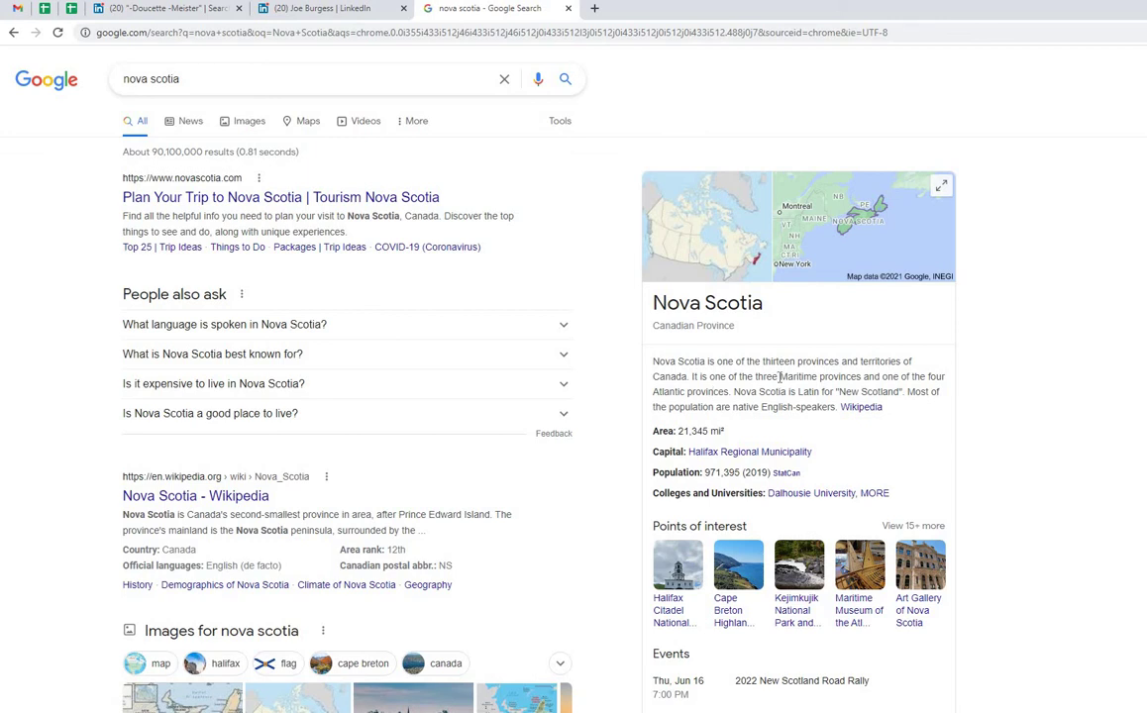
- Enter "Nova Scotia" as the State/Province of row 23 on the New Data sheet
{"action": "left_click", "coordinate": [73, 9]}
{"action": "left_click", "coordinate": [550, 337]}
{"action": "type", "text": "Nova Scotia"}
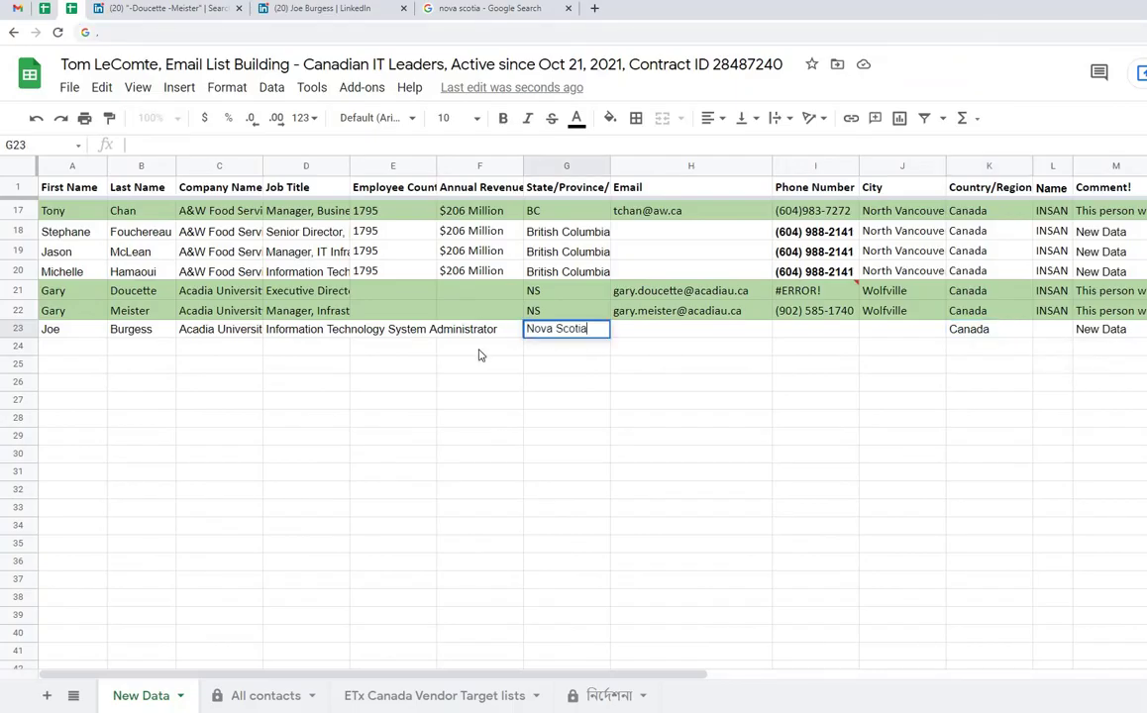
- Copy the employee count 1795 and annual revenue $206 Million from row 20 into row 23
{"action": "left_click", "coordinate": [477, 348]}
{"action": "left_click_drag", "start_coordinate": [455, 276], "coordinate": [392, 271]}
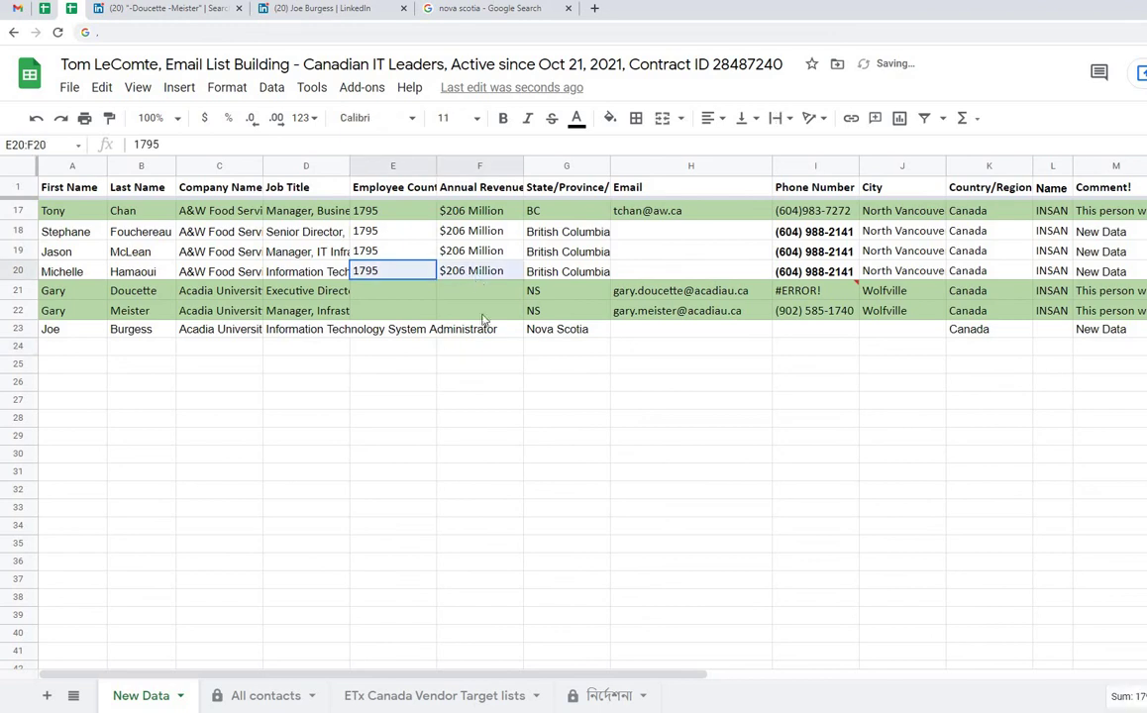
{"action": "key", "text": "ctrl+c"}
{"action": "left_click", "coordinate": [425, 330]}
{"action": "key", "text": "ctrl+v"}
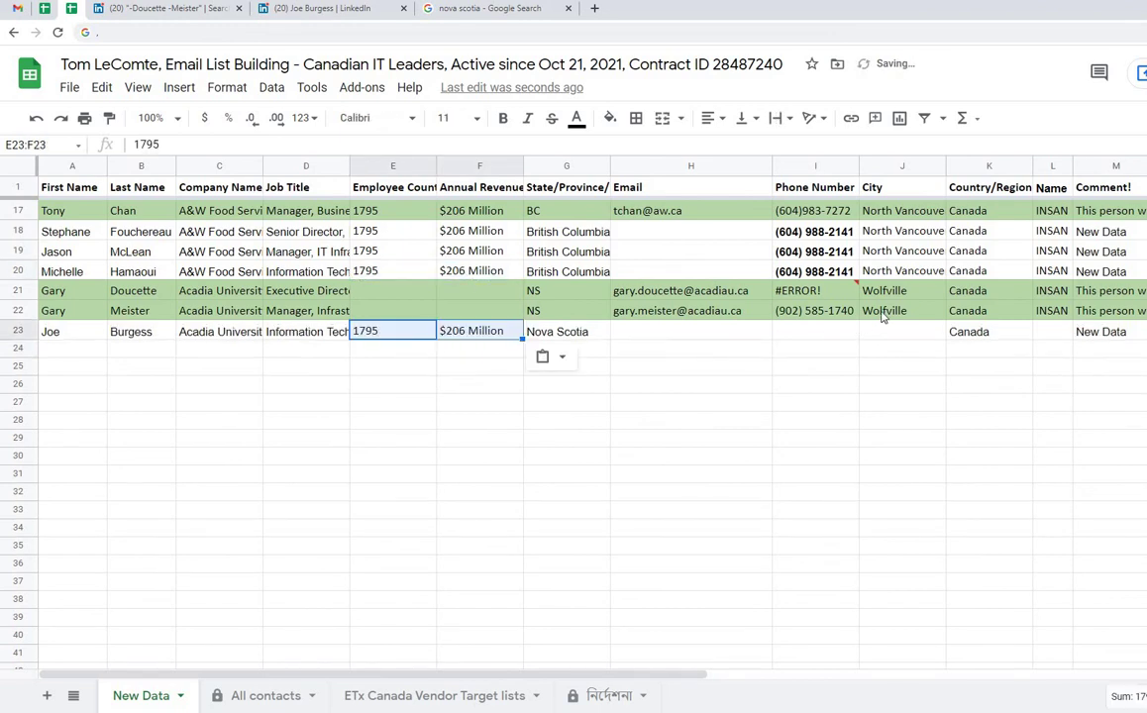
- Copy the city "Wolfville" from row 22 into the City cell of row 23
{"action": "left_click", "coordinate": [882, 315]}
{"action": "key", "text": "ctrl+c"}
{"action": "key", "text": "Down"}
{"action": "key", "text": "ctrl+v"}
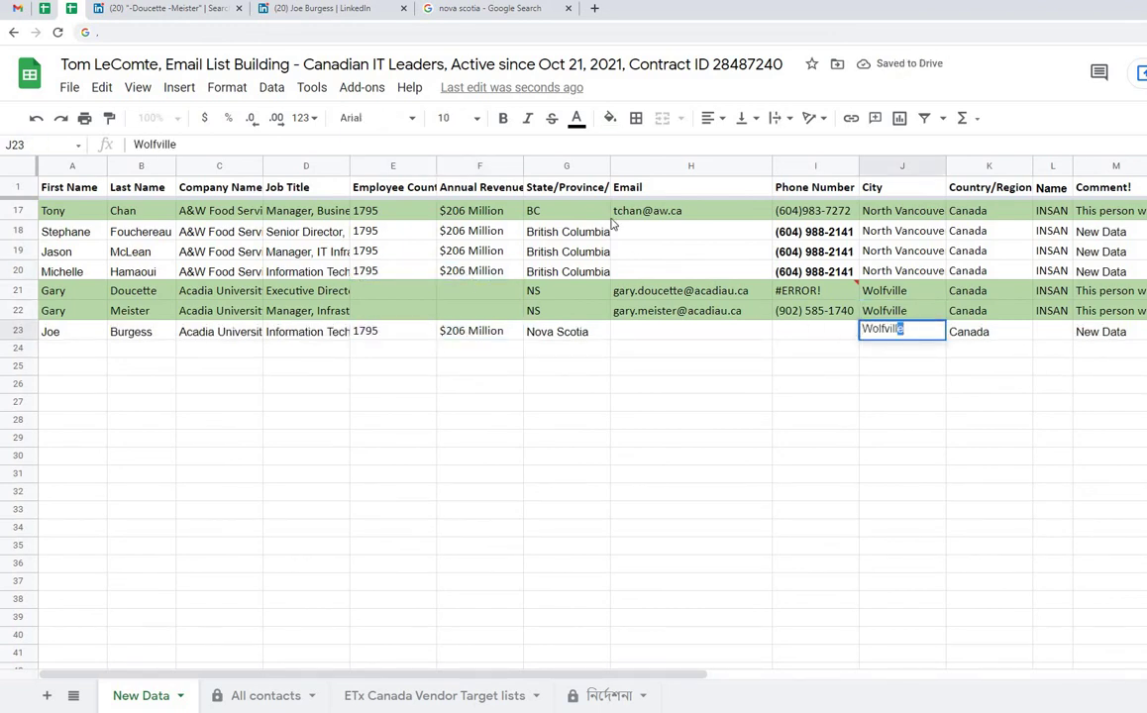
{"action": "left_click", "coordinate": [703, 337]}
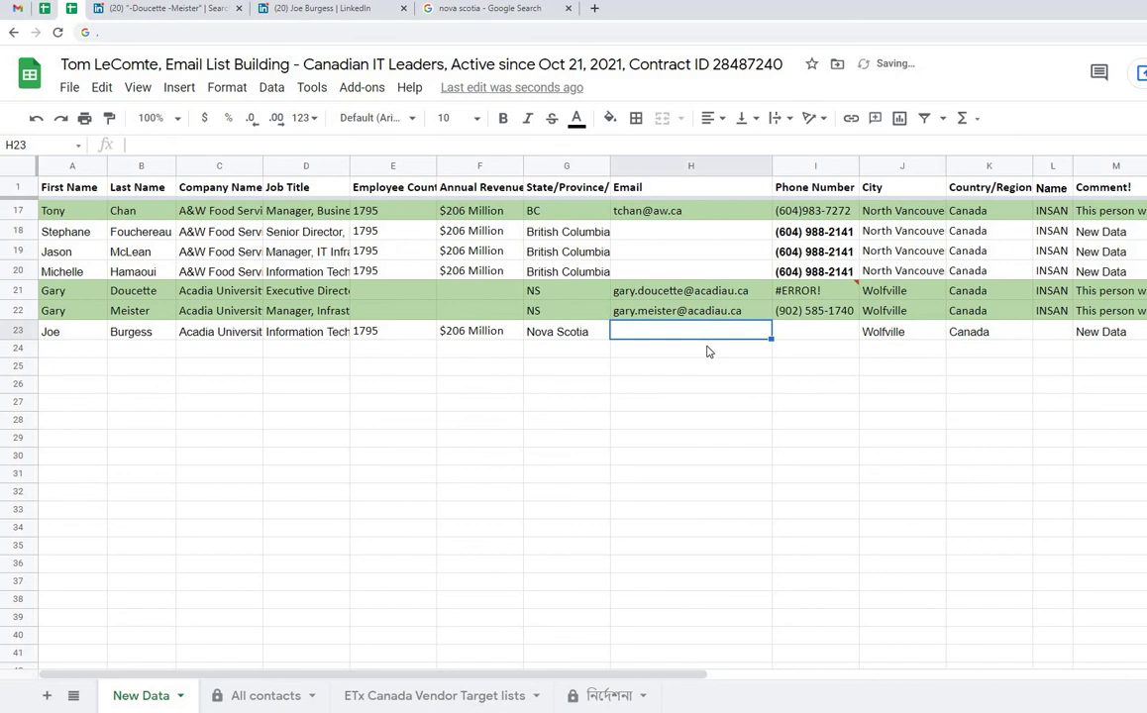
- Remove the leading "=+1 " from the phone number in row 21 so it is stored as plain text
{"action": "left_click", "coordinate": [798, 292]}
{"action": "double_click", "coordinate": [802, 290]}
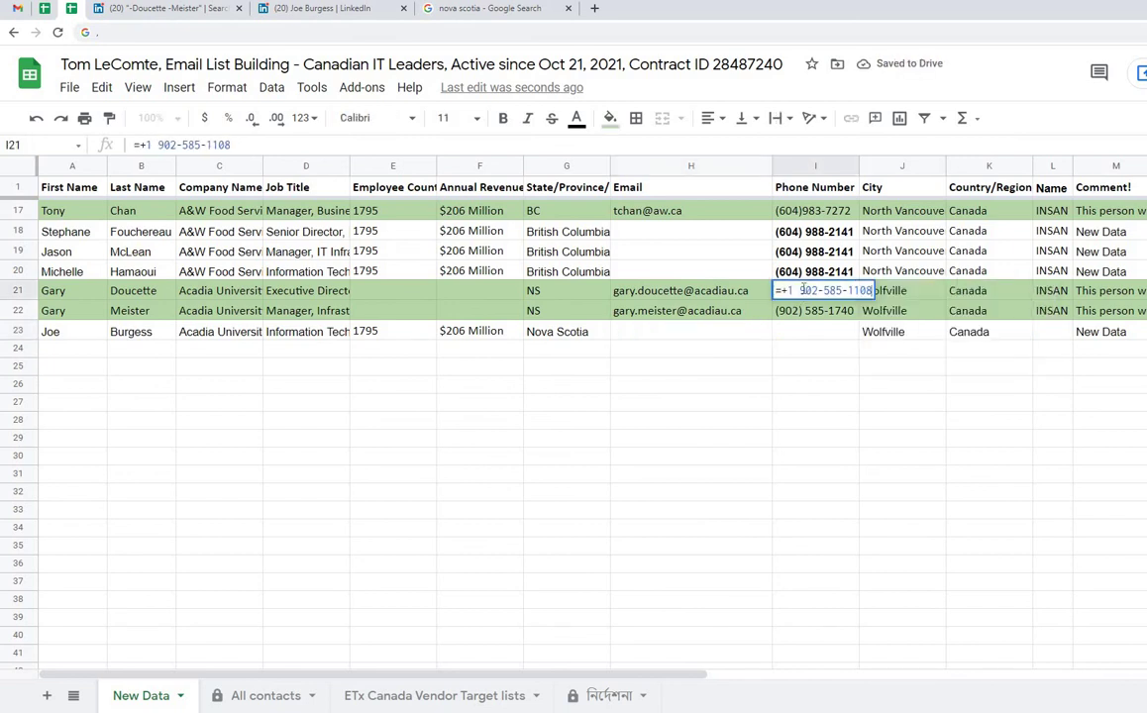
{"action": "left_click_drag", "start_coordinate": [796, 290], "coordinate": [775, 291]}
{"action": "key", "text": "BackSpace"}
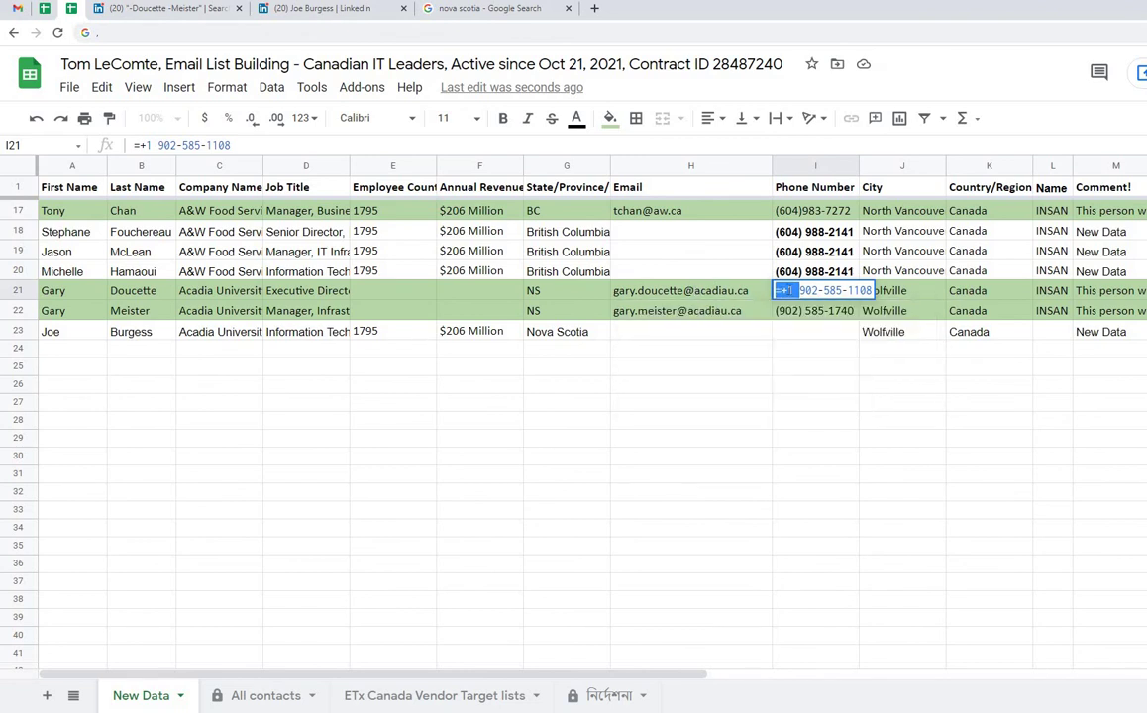
{"action": "left_click", "coordinate": [792, 444]}
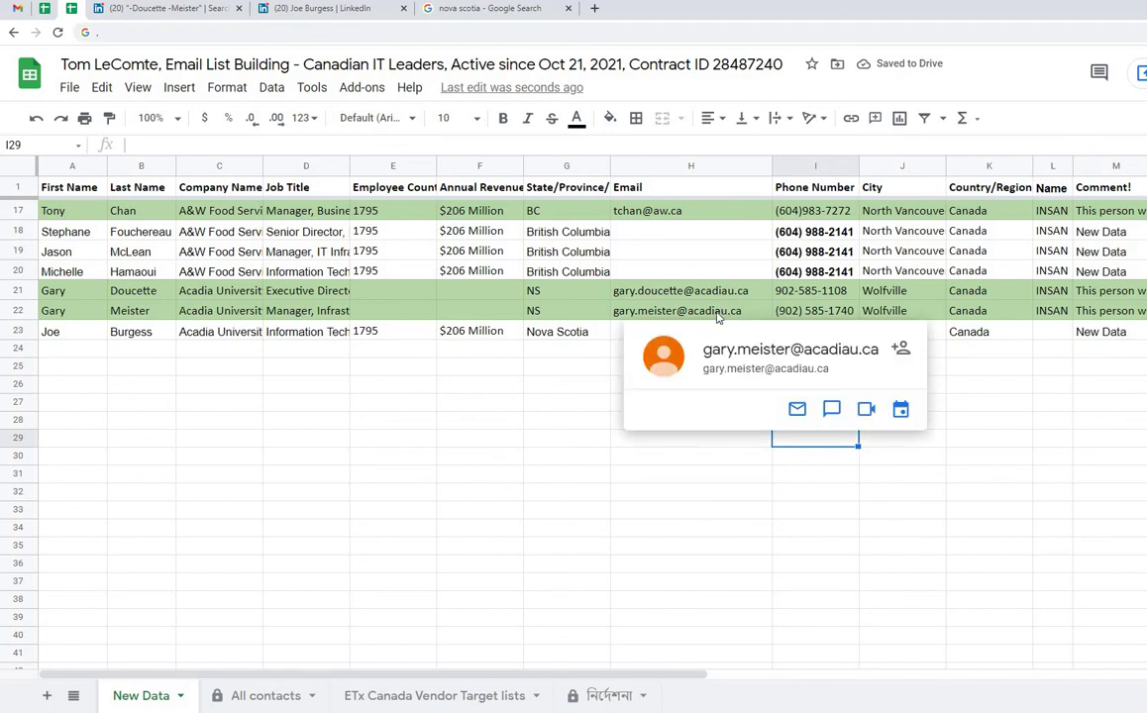
- Copy the e-mail address from row 22 and paste it into the browser's address bar as a pattern
{"action": "left_click", "coordinate": [665, 313]}
{"action": "key", "text": "ctrl+c"}
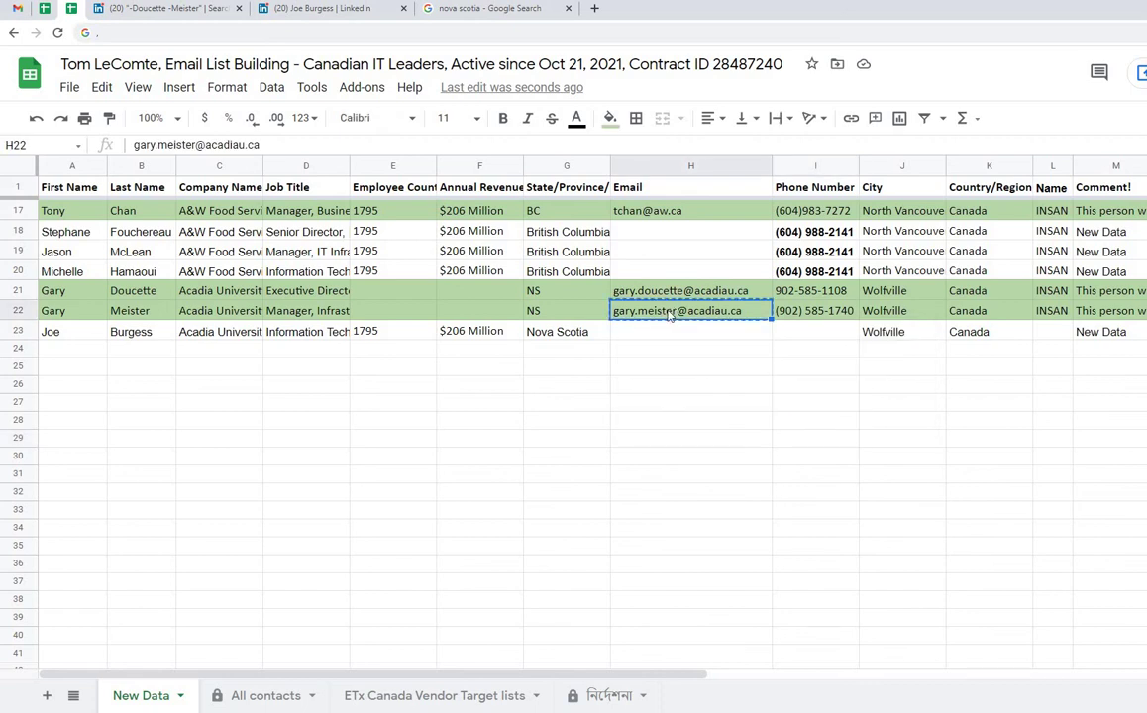
{"action": "left_click", "coordinate": [569, 38]}
{"action": "key", "text": "ctrl+v"}
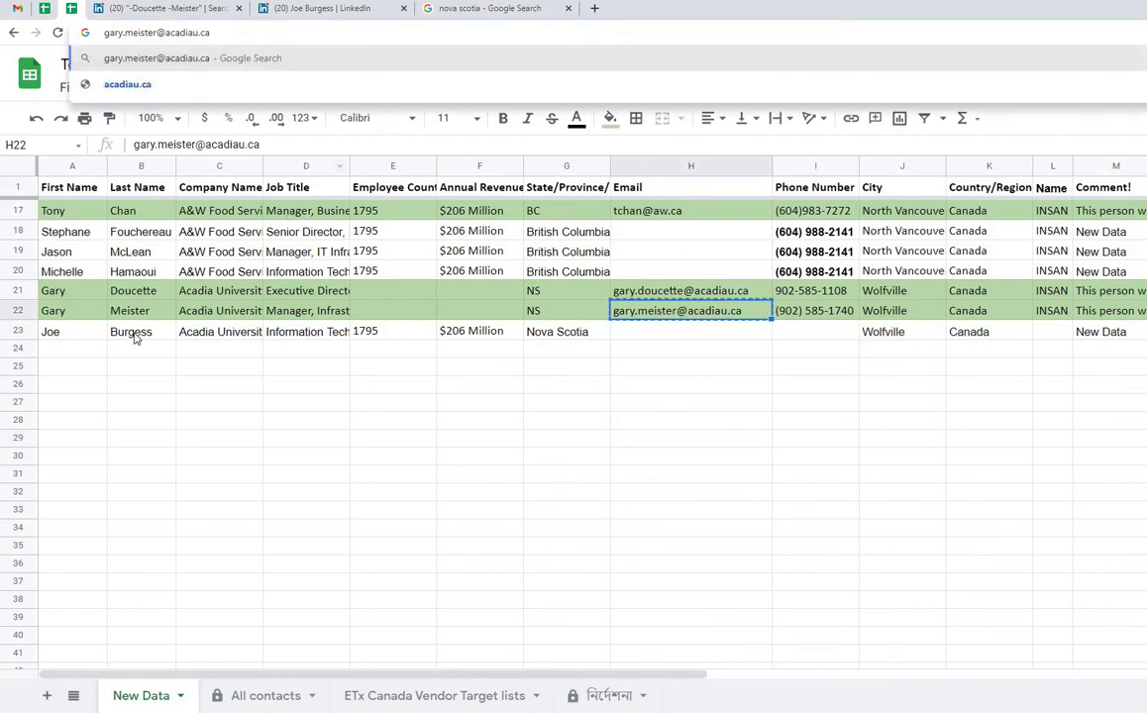
- Replace the pasted address's name part with the first and last name from row 23, joined by a period, and select the whole address
{"action": "left_click_drag", "start_coordinate": [72, 332], "coordinate": [136, 333]}
{"action": "key", "text": "ctrl+c"}
{"action": "double_click", "coordinate": [149, 35]}
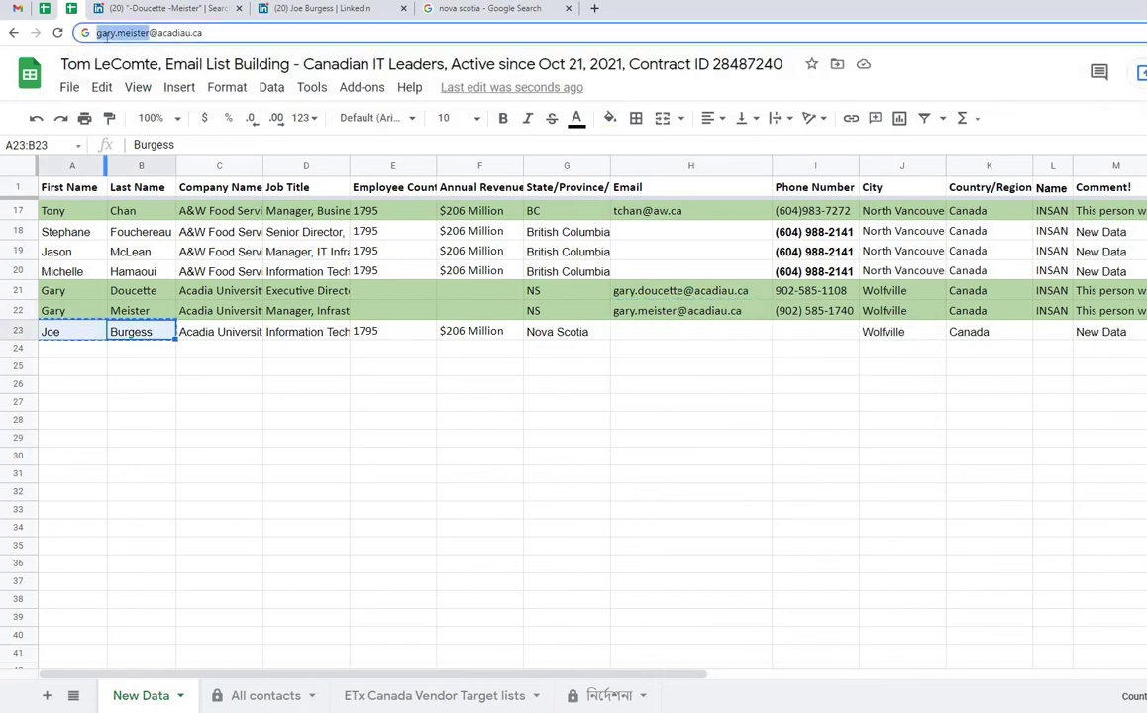
{"action": "key", "text": "ctrl+v"}
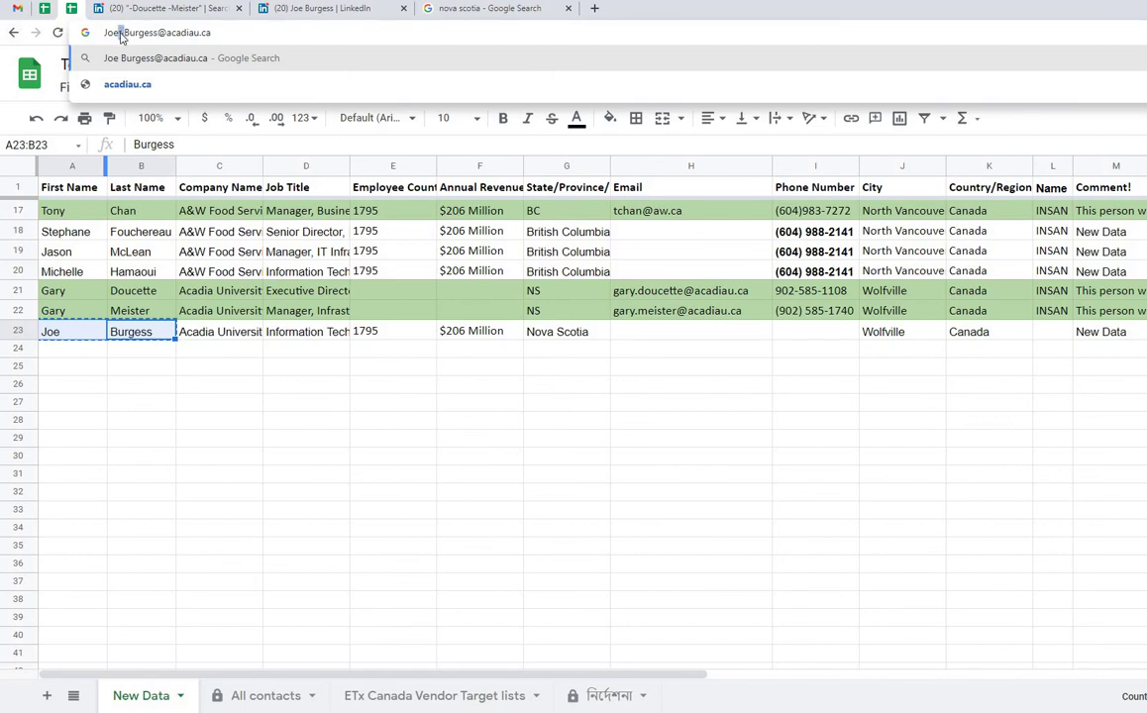
{"action": "left_click", "coordinate": [121, 33]}
{"action": "key", "text": "BackSpace"}
{"action": "type", "text": "."}
{"action": "key", "text": "ctrl+a"}
- Open QuickEmailVerification in a new tab, log in, and verify the composed acadiau.ca e-mail address as a single address
{"action": "key", "text": "ctrl+t"}
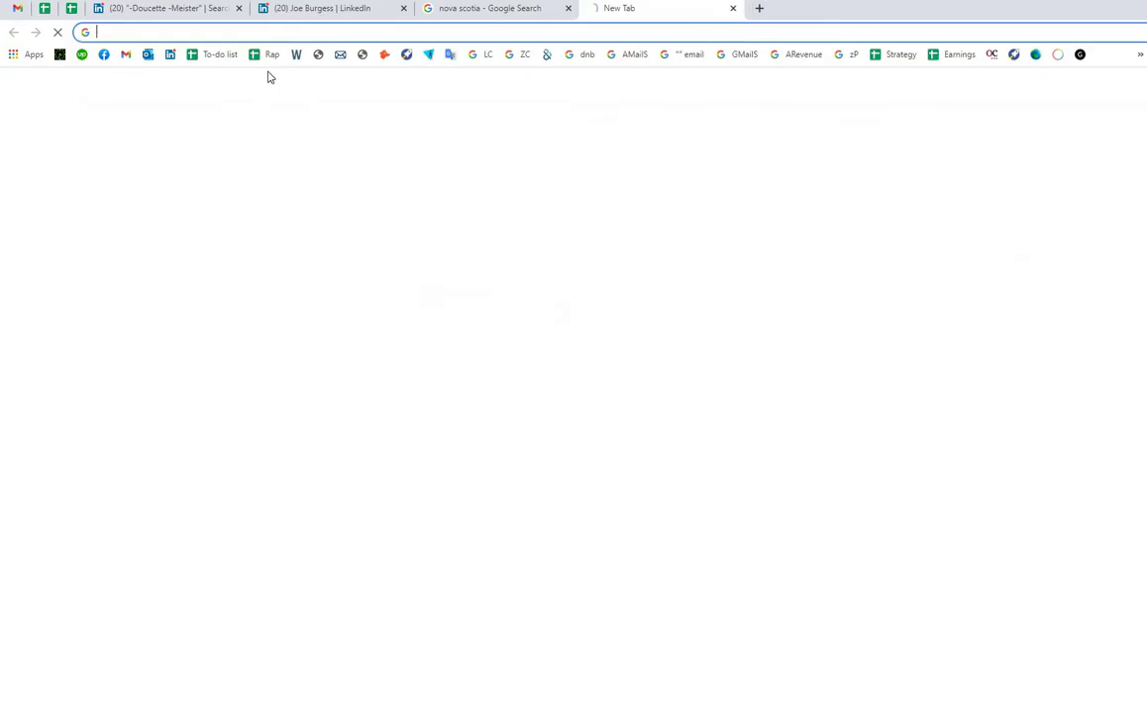
{"action": "left_click", "coordinate": [342, 56]}
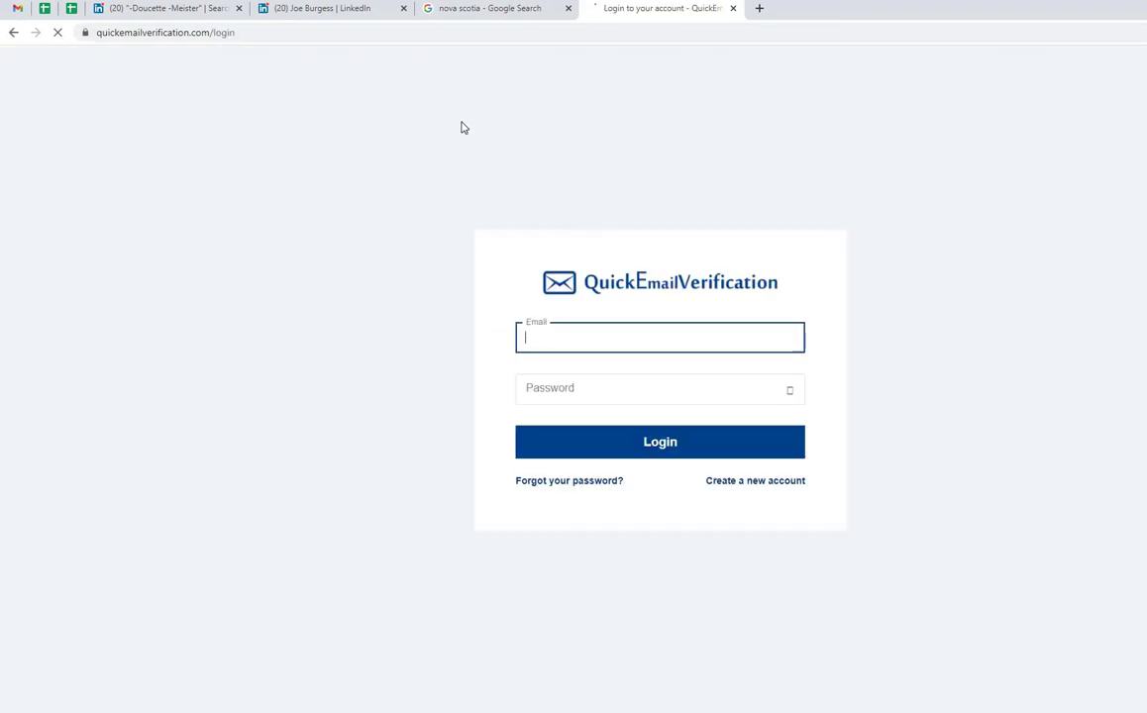
{"action": "left_click", "coordinate": [604, 440]}
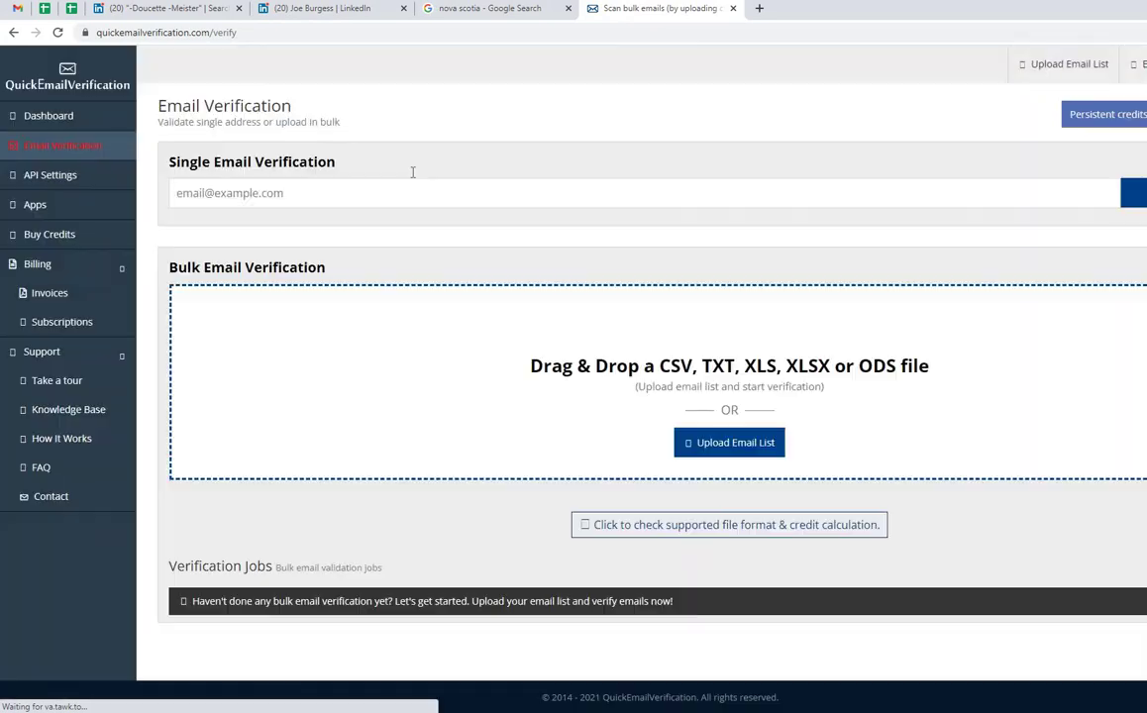
{"action": "left_click", "coordinate": [297, 192]}
{"action": "key", "text": "ctrl+v"}
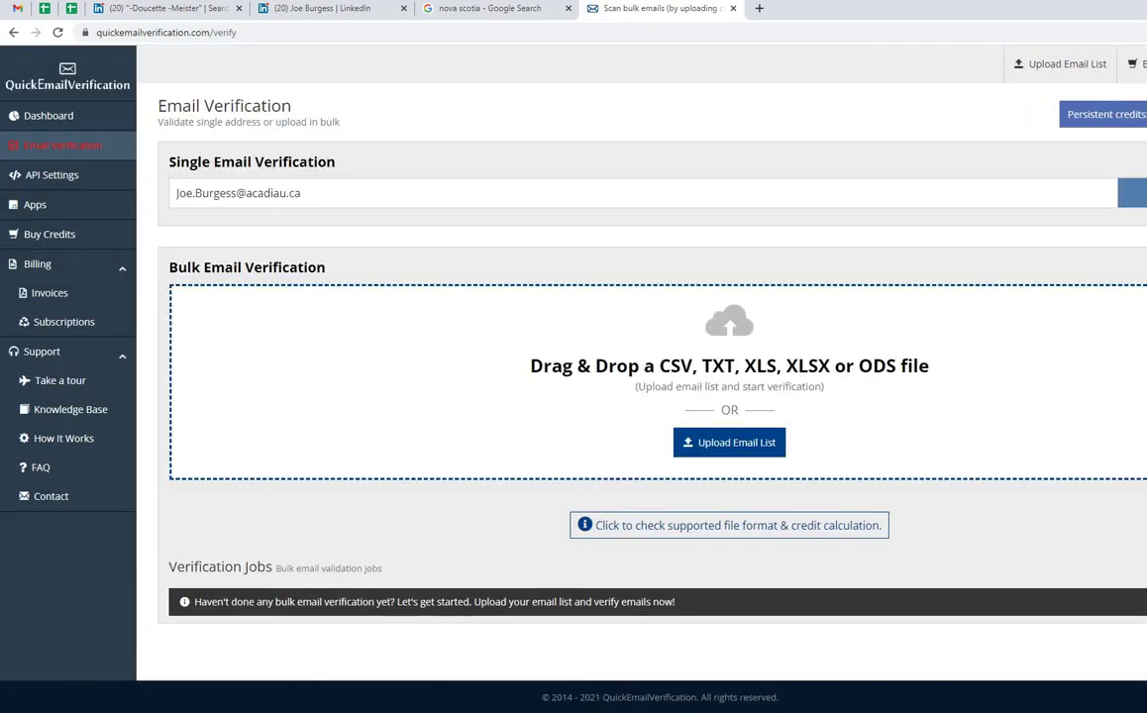
{"action": "key", "text": "Return"}
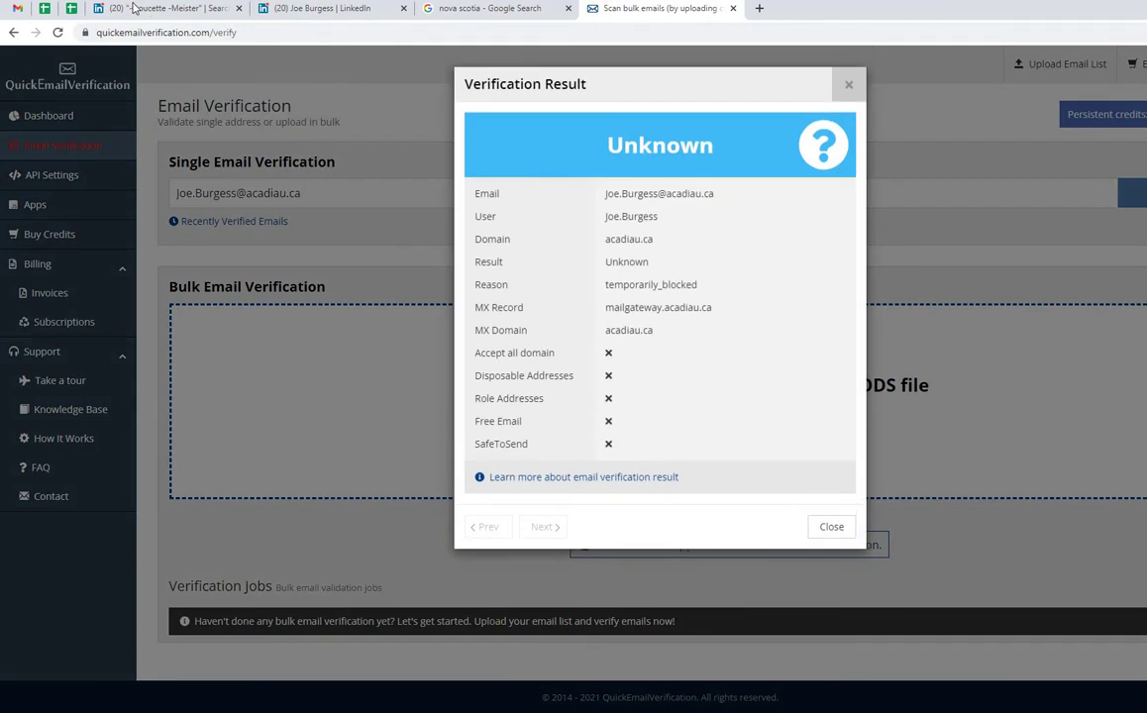
- Search Google for the composed e-mail address in quotation marks and look for exact matches in the results
{"action": "left_click", "coordinate": [633, 30]}
{"action": "type", "text": "\"\""}
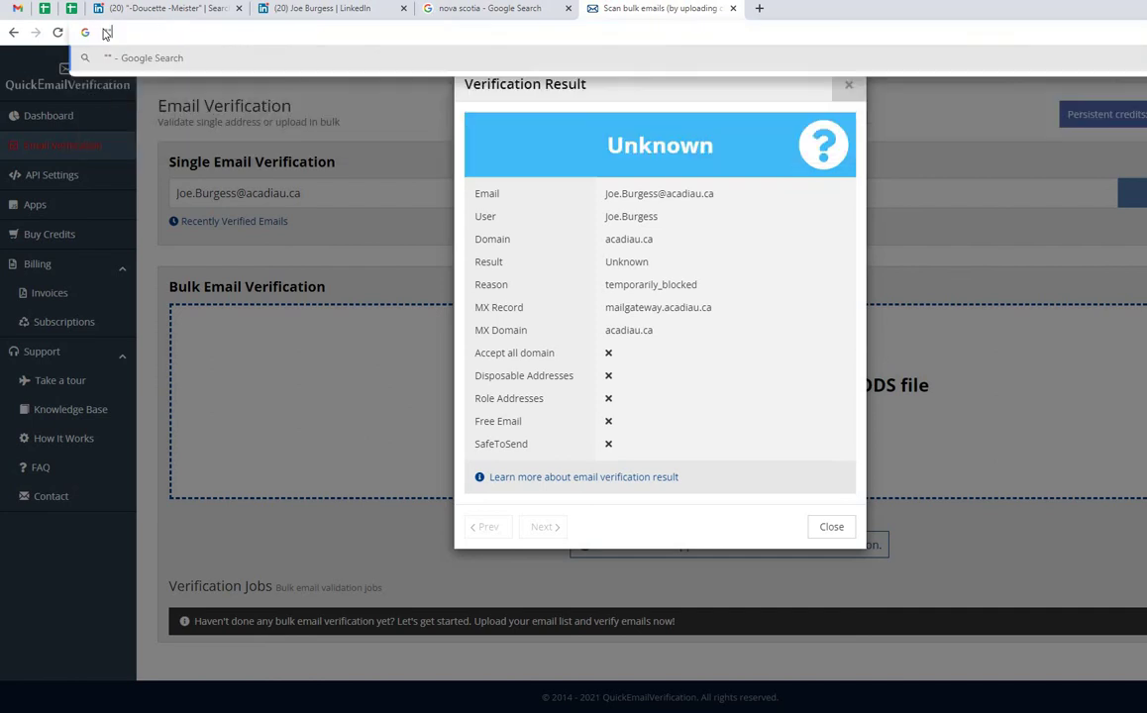
{"action": "key", "text": "ctrl+v"}
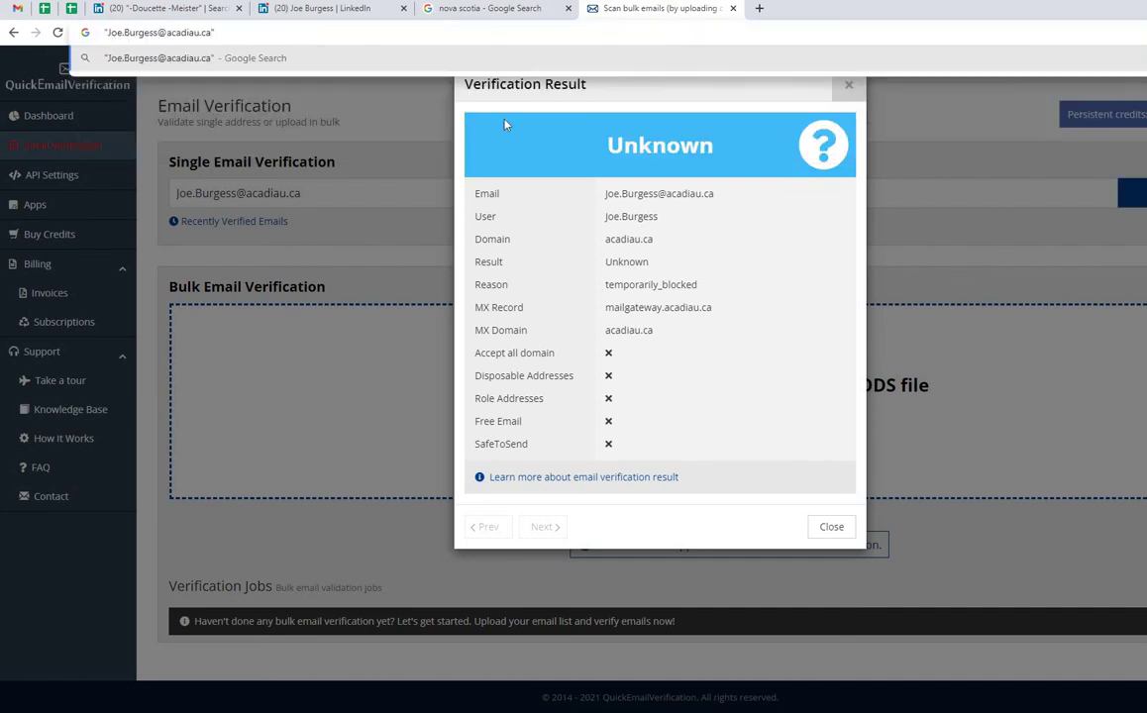
{"action": "key", "text": "Return"}
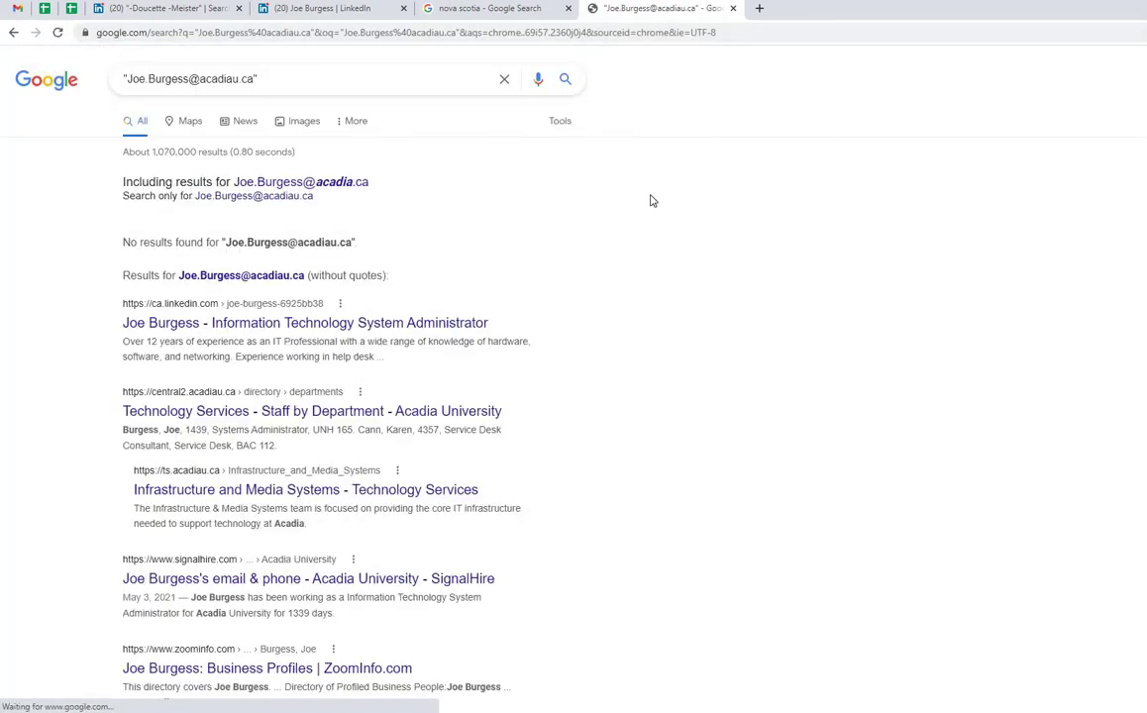
{"action": "key", "text": "ctrl+f"}
{"action": "key", "text": "ctrl+v"}
{"action": "key", "text": "Return"}
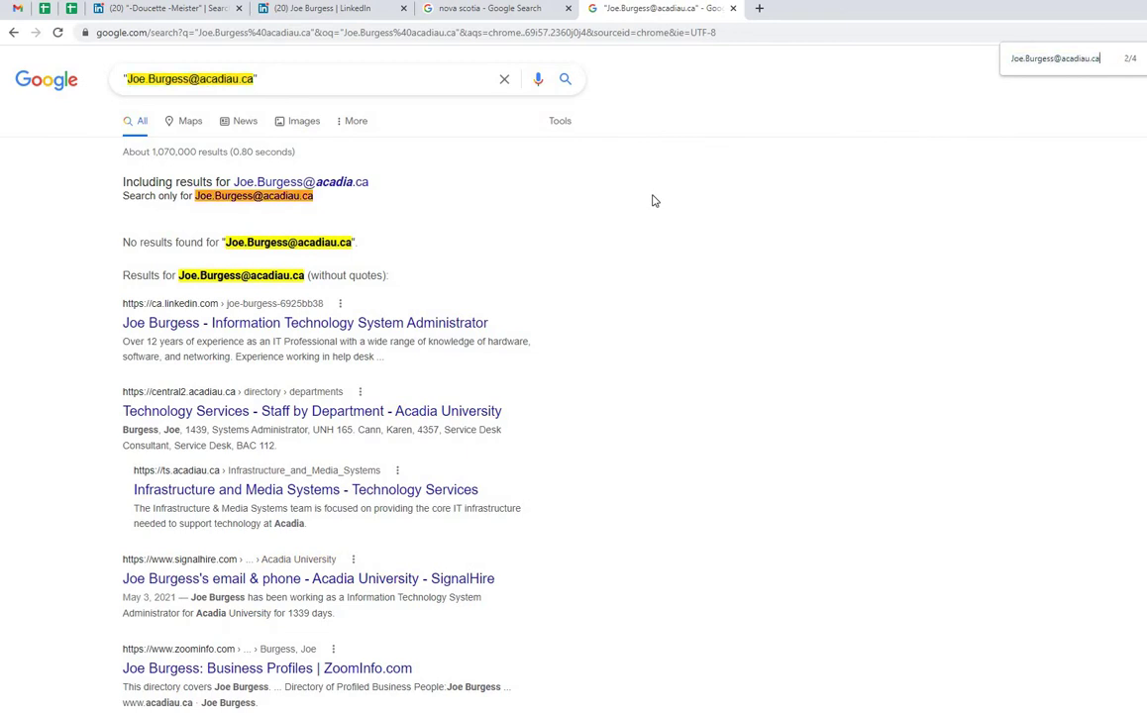
{"action": "scroll", "coordinate": [654, 203], "scroll_direction": "down", "scroll_amount": 7}
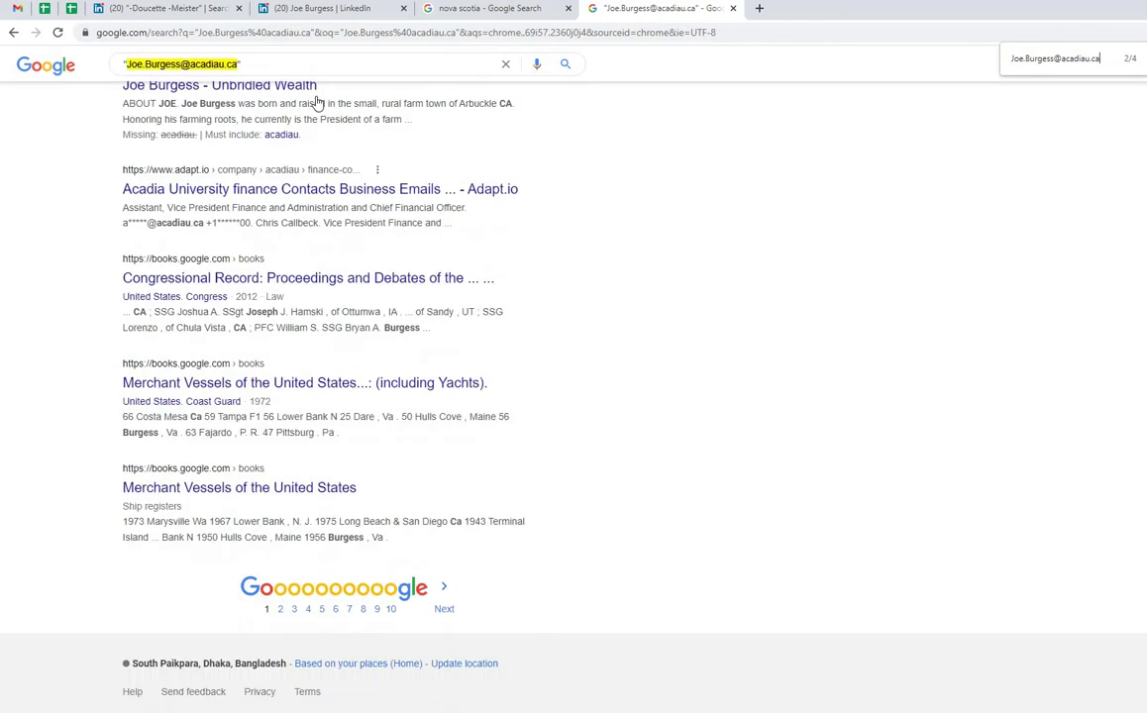
{"action": "scroll", "coordinate": [287, 94], "scroll_direction": "up", "scroll_amount": 10}
- Copy the domain "acadiau.ca" from the row 22 e-mail on the New Data sheet and open that website in a new tab
{"action": "left_click", "coordinate": [71, 10]}
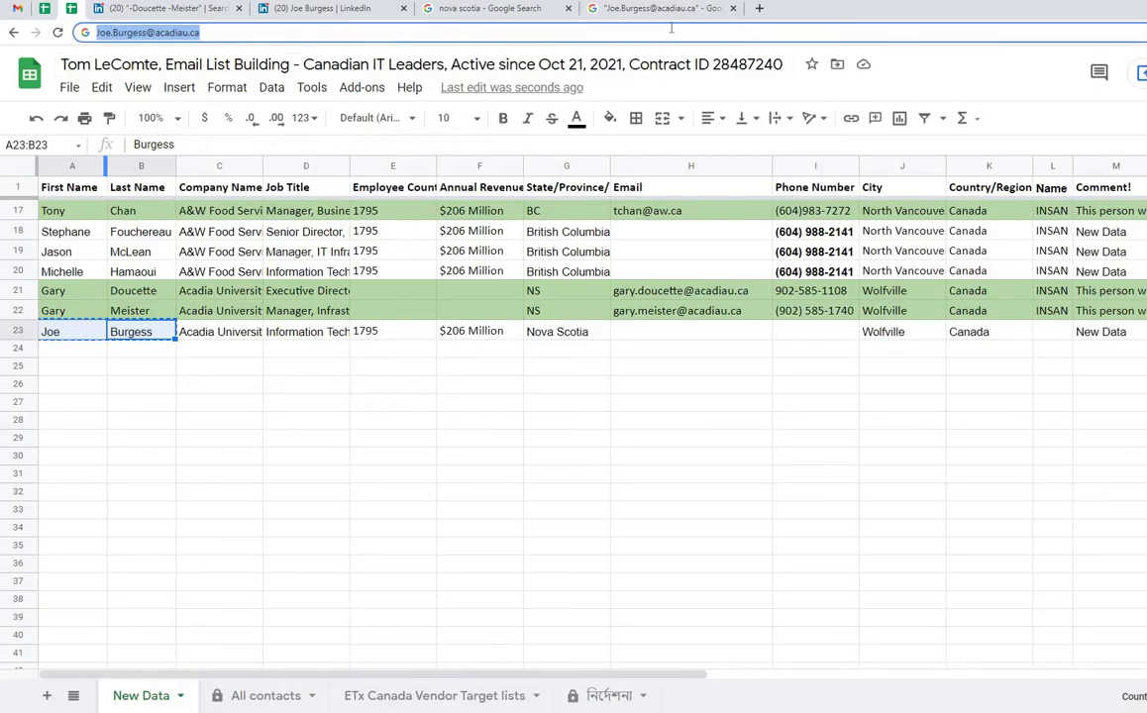
{"action": "double_click", "coordinate": [715, 313]}
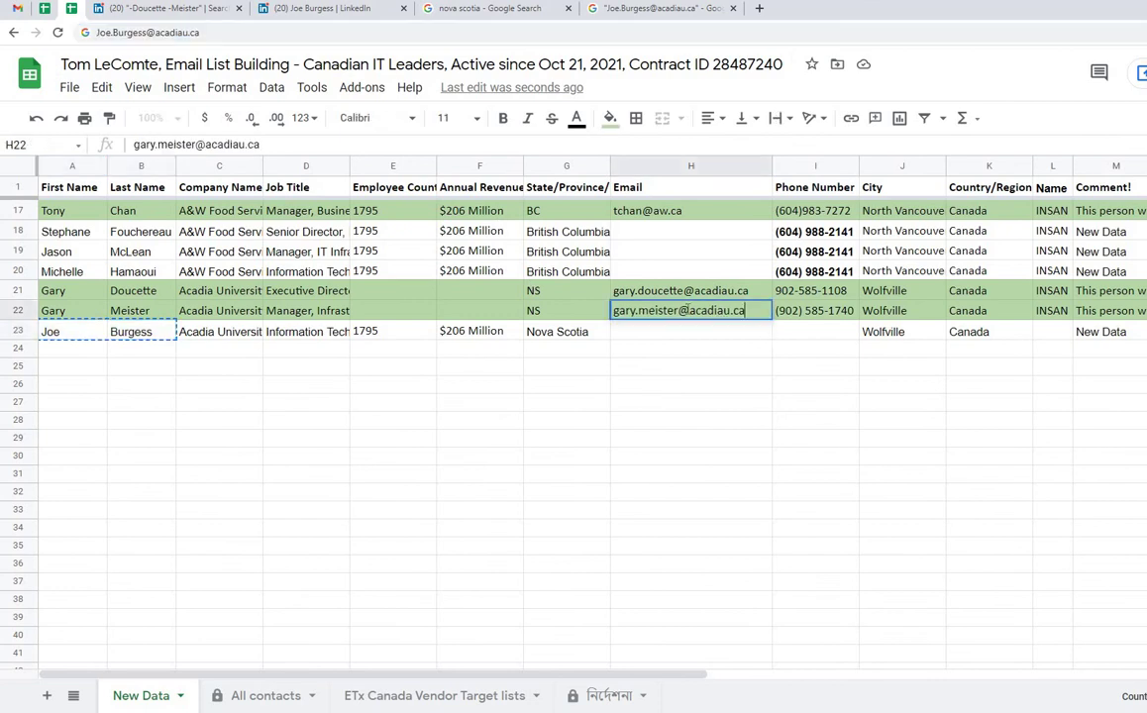
{"action": "double_click", "coordinate": [715, 313]}
{"action": "key", "text": "ctrl+c"}
{"action": "left_click", "coordinate": [759, 9]}
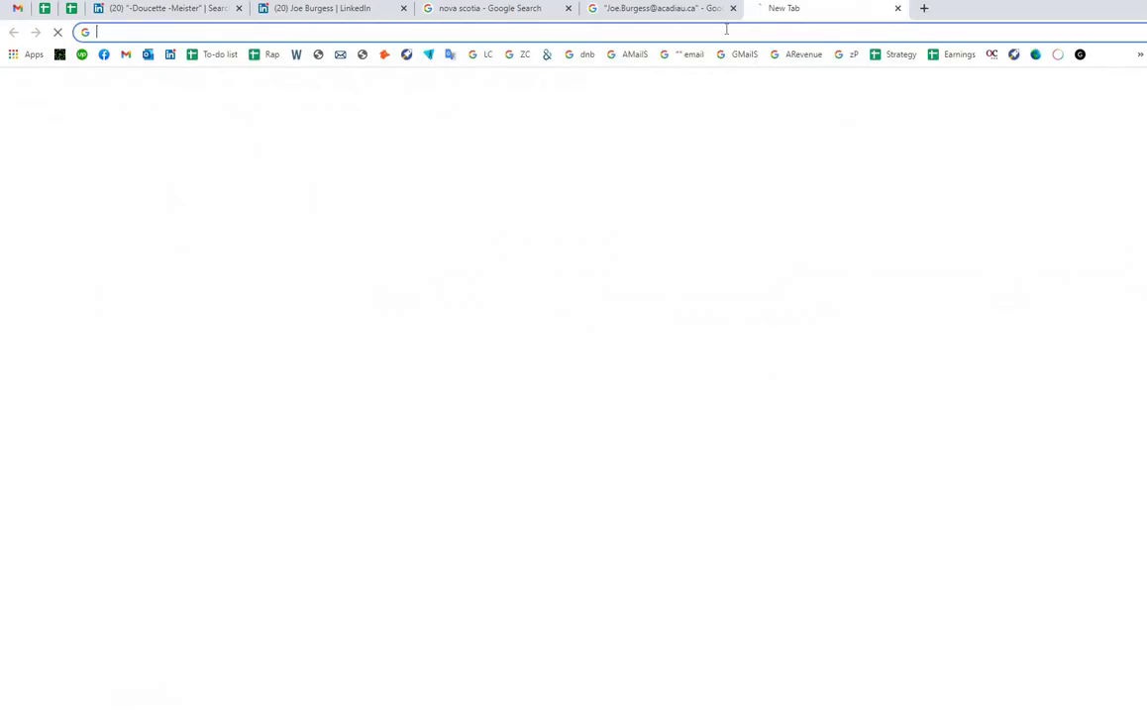
{"action": "left_click", "coordinate": [516, 56]}
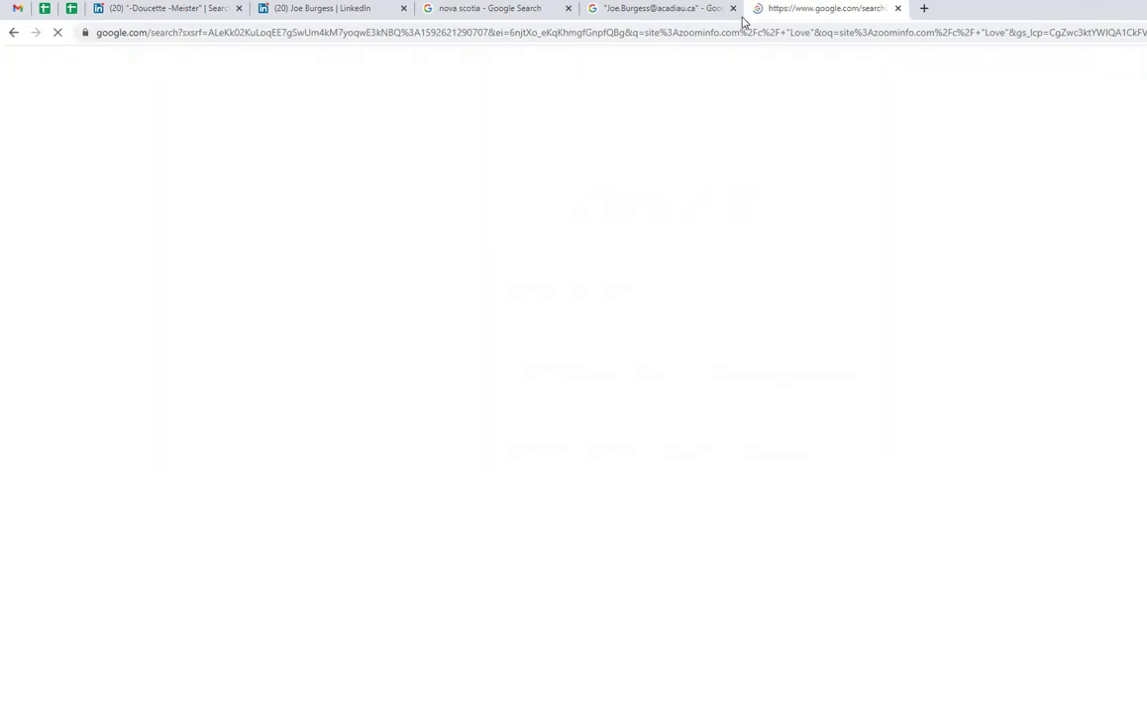
{"action": "left_click", "coordinate": [735, 33]}
{"action": "key", "text": "ctrl+v"}
{"action": "key", "text": "Return"}
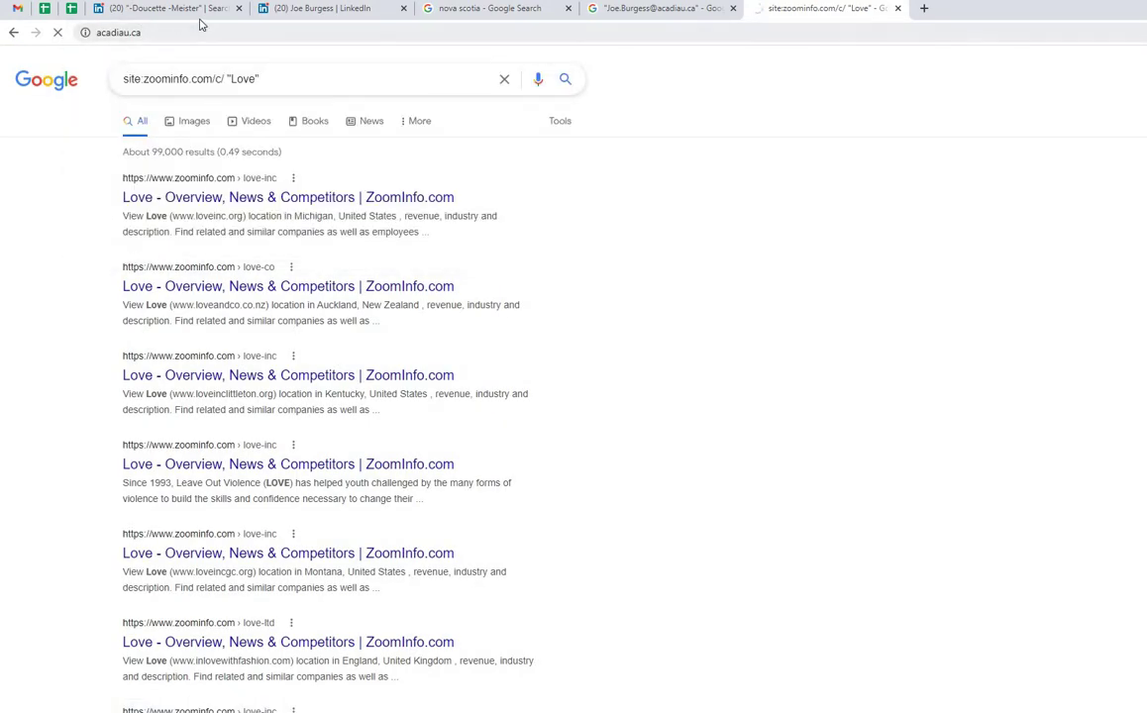
- Clear the Annual Revenue and Employee Count cells of row 23 on the New Data sheet
{"action": "left_click", "coordinate": [71, 8]}
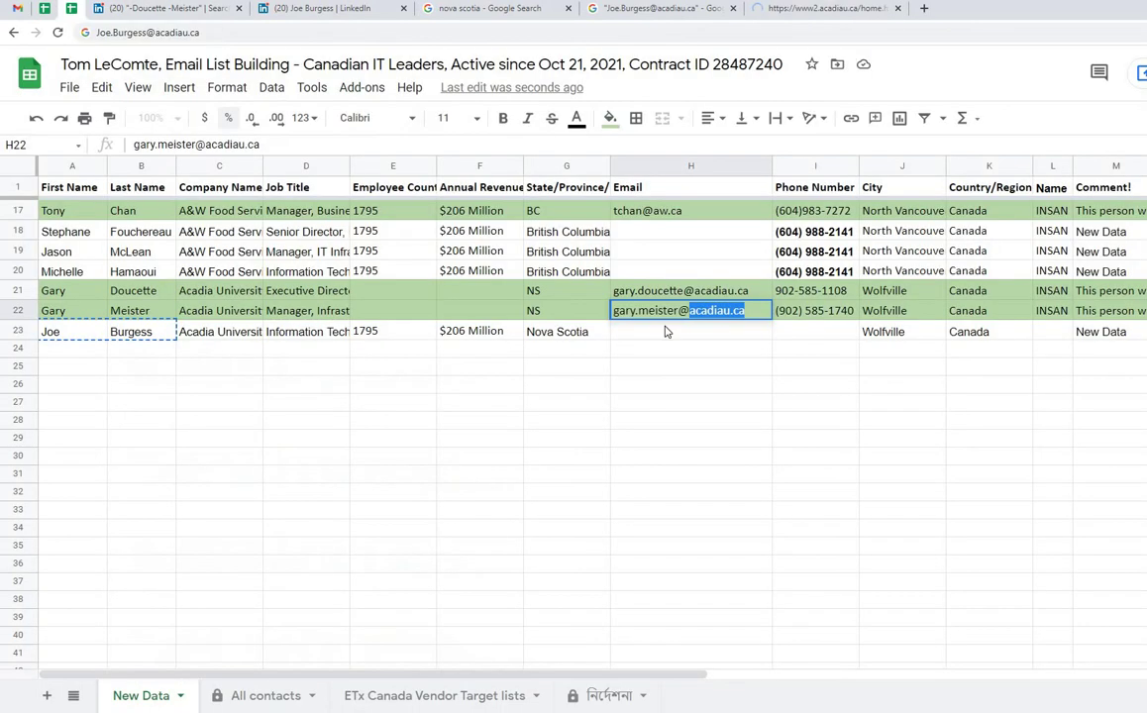
{"action": "left_click", "coordinate": [687, 369]}
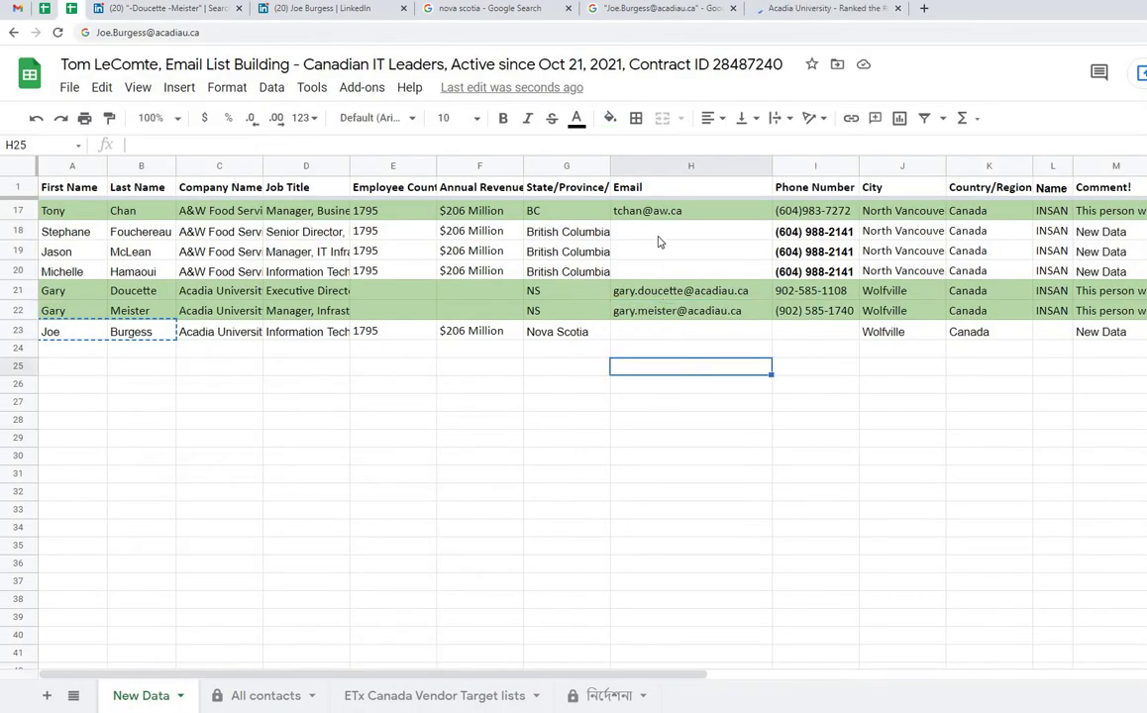
{"action": "left_click", "coordinate": [485, 333]}
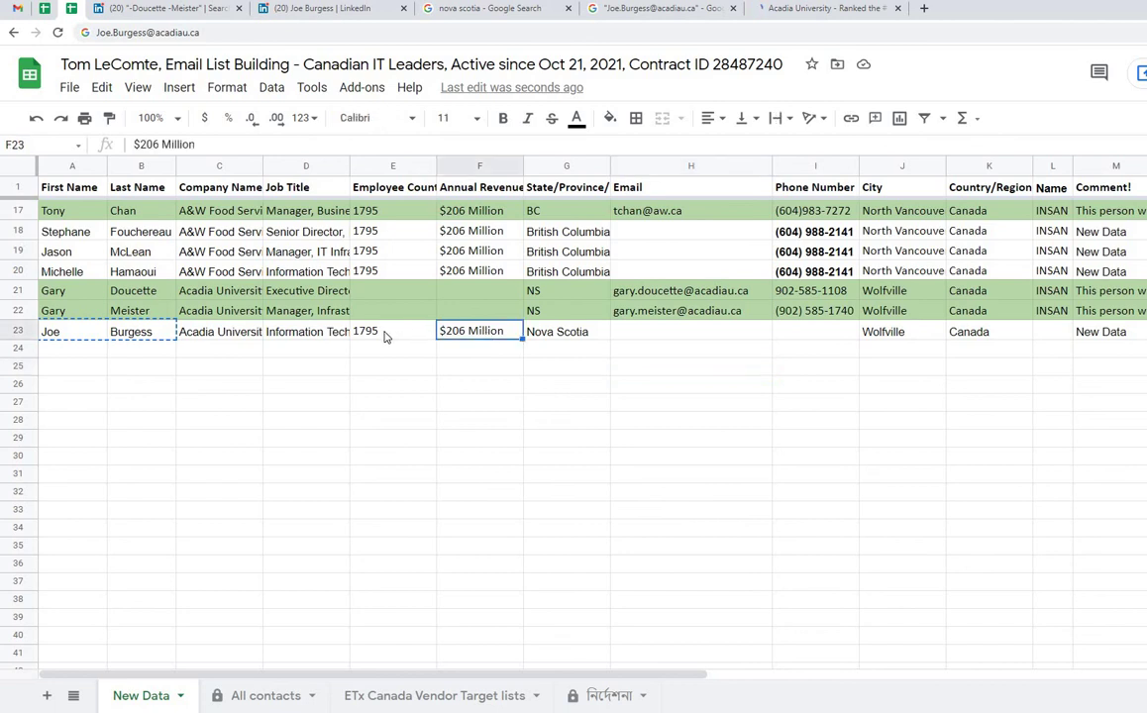
{"action": "key", "text": "Delete"}
{"action": "left_click", "coordinate": [384, 336]}
{"action": "key", "text": "Delete"}
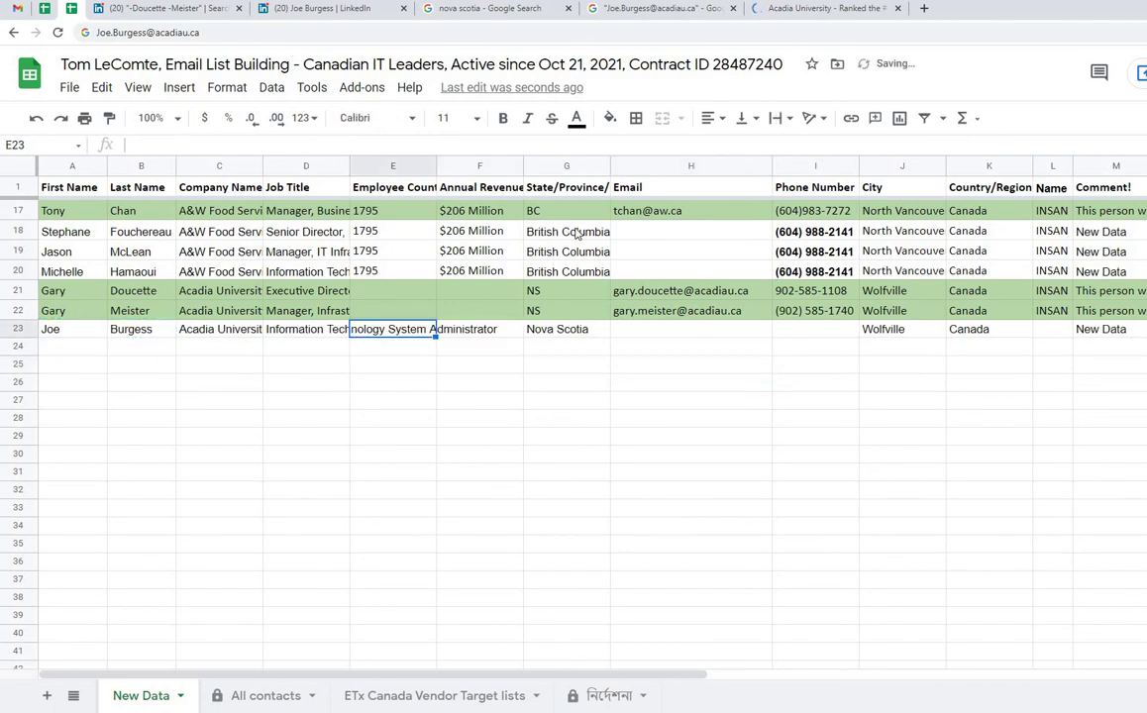
- Search Google in a new tab for site:zoominfo.com/c/ "acadiau.ca" and highlight the domain in the results
{"action": "double_click", "coordinate": [690, 315]}
{"action": "left_click", "coordinate": [925, 9]}
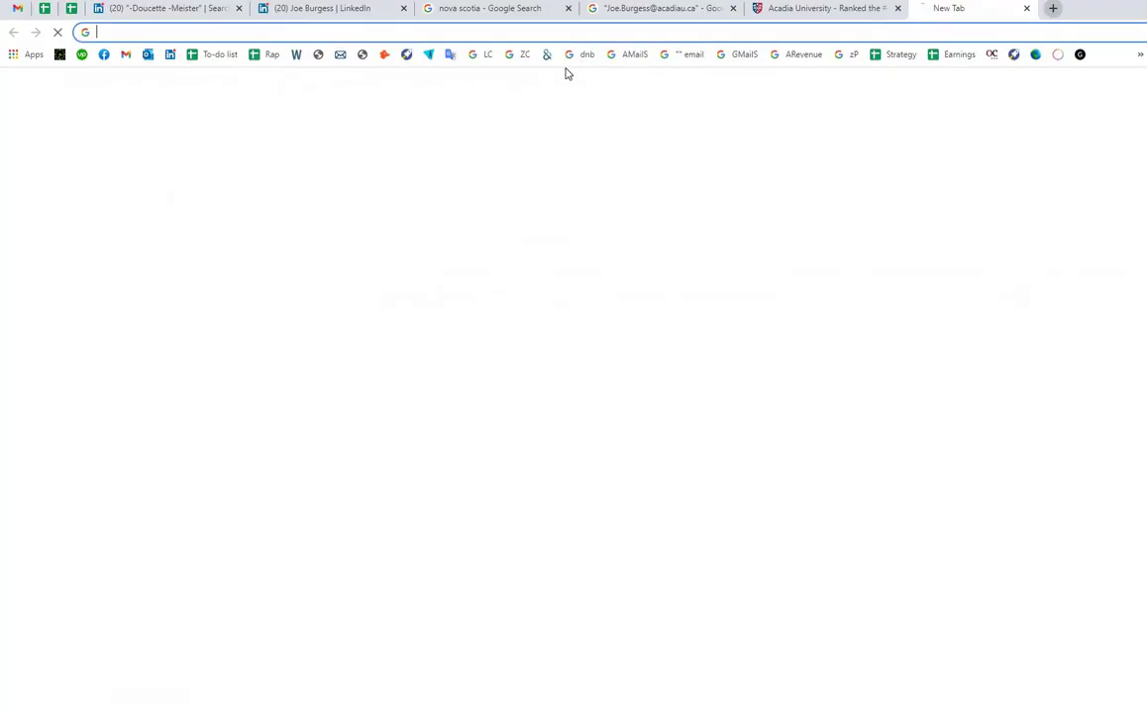
{"action": "type", "text": "site:zoominfo.com/c/ \"Love\""}
{"action": "key", "text": "Return"}
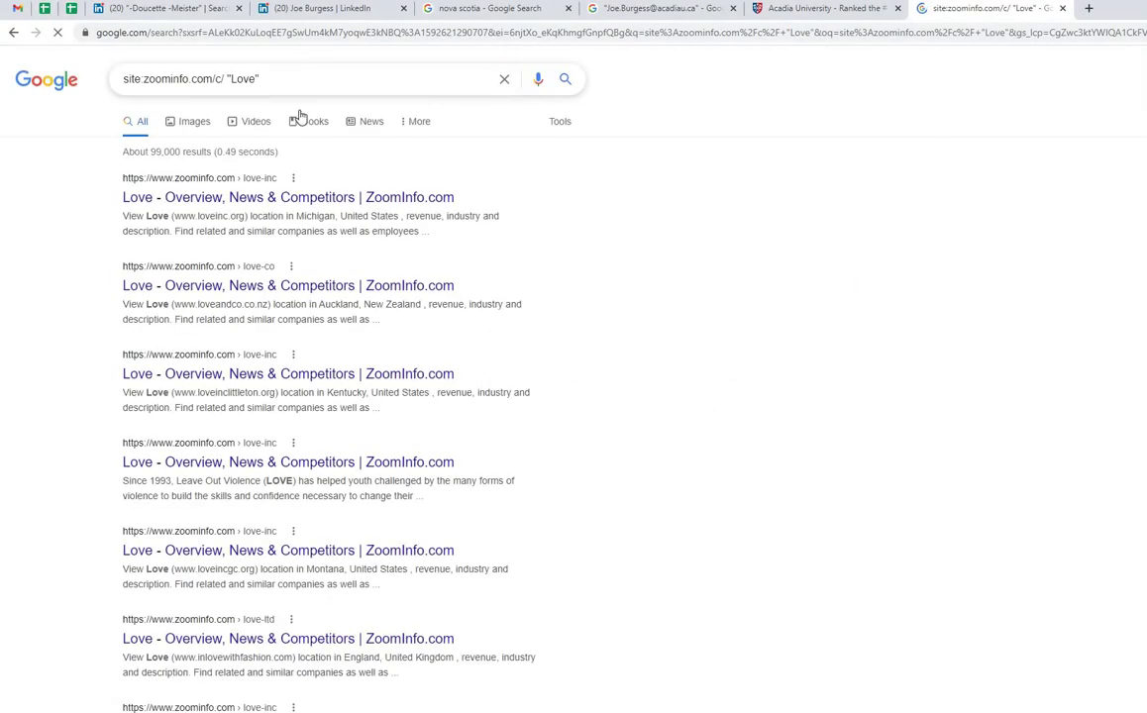
{"action": "double_click", "coordinate": [239, 79]}
{"action": "key", "text": "ctrl+v"}
{"action": "left_click", "coordinate": [566, 79]}
{"action": "key", "text": "ctrl+f"}
{"action": "key", "text": "ctrl+v"}
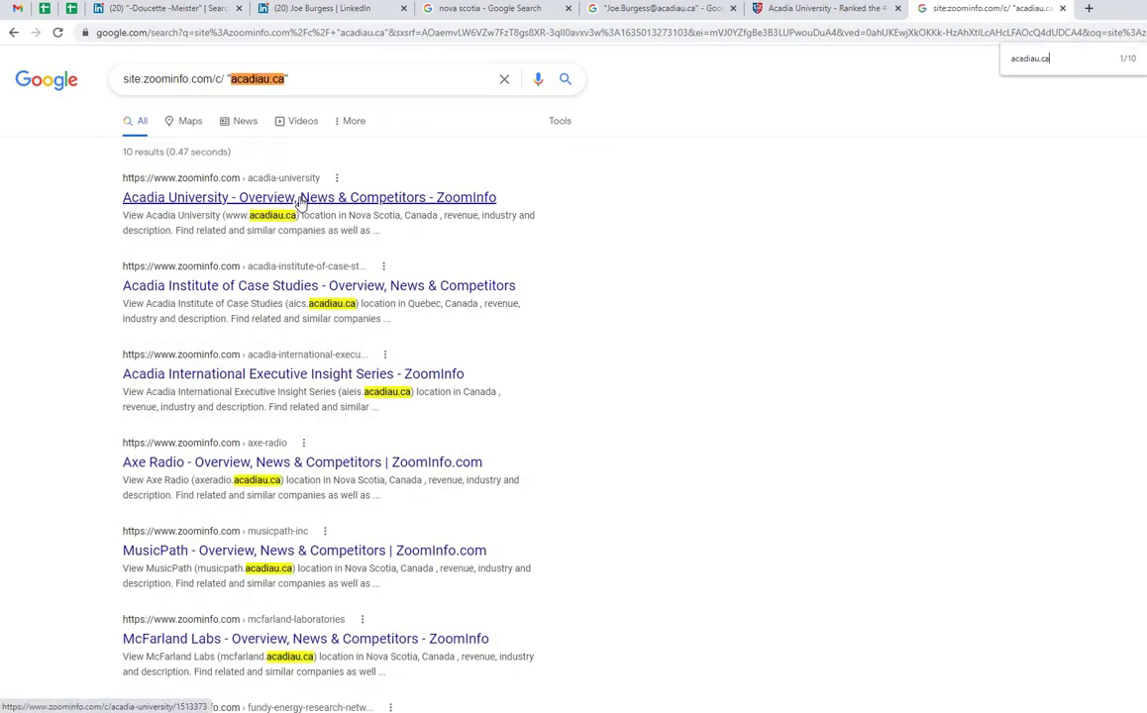
- Find the word "contact" on the Acadia University website and copy the switchboard phone number from its contact section
{"action": "left_click", "coordinate": [822, 7]}
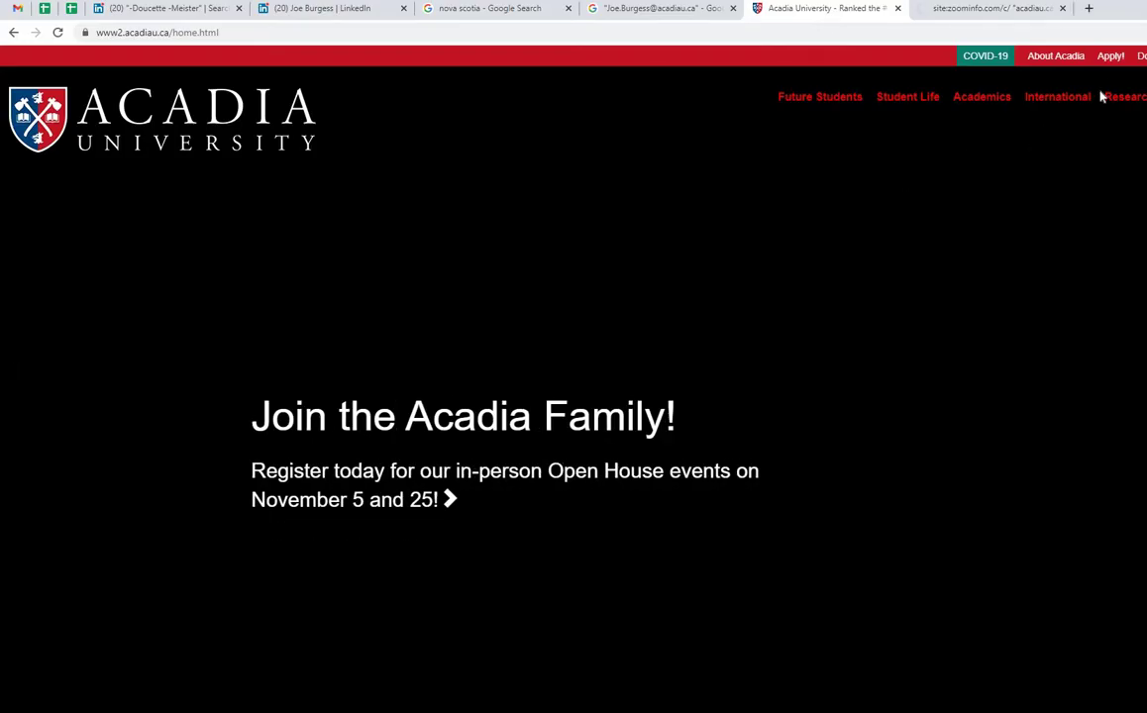
{"action": "key", "text": "ctrl+f"}
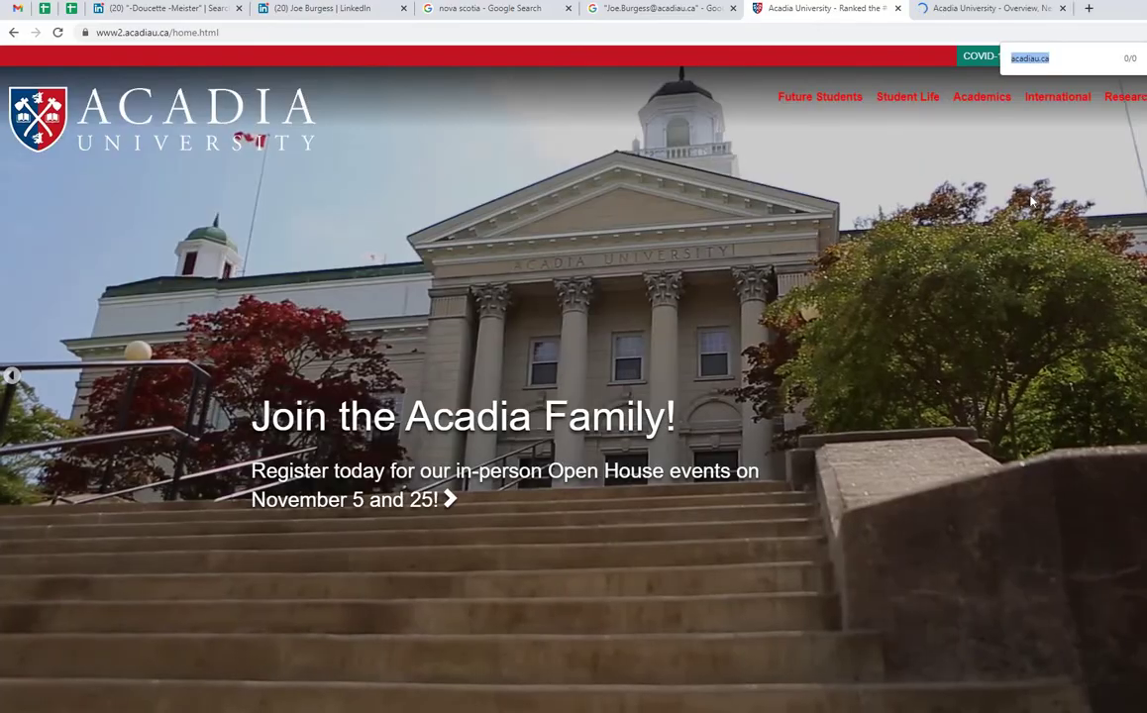
{"action": "type", "text": "contact"}
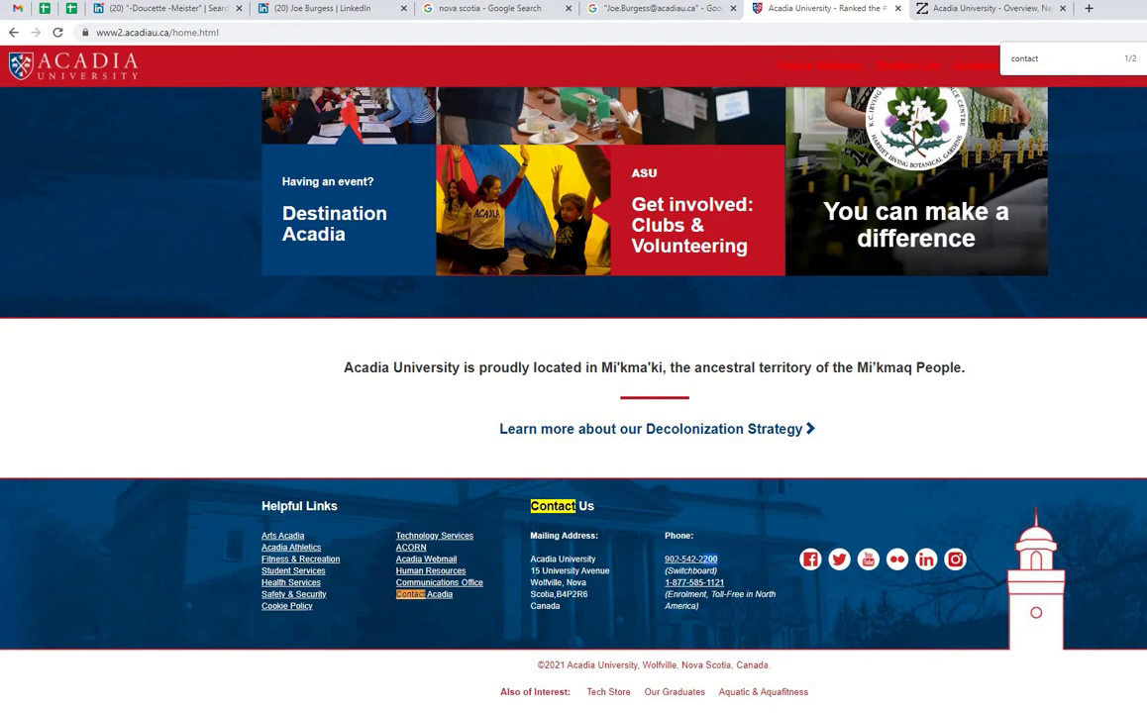
{"action": "left_click_drag", "start_coordinate": [719, 560], "coordinate": [665, 559]}
{"action": "key", "text": "ctrl+c"}
- Search Acadia University's ZoomInfo page for the copied switchboard number and compare it with the university website
{"action": "left_click", "coordinate": [946, 9]}
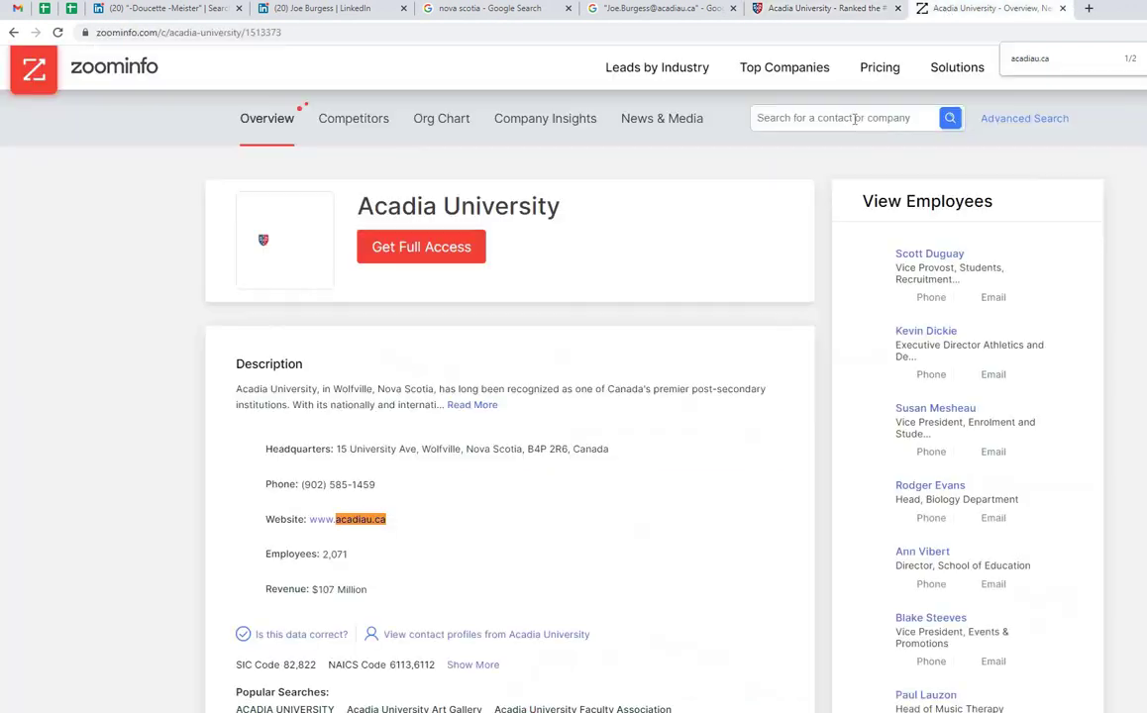
{"action": "key", "text": "ctrl+v"}
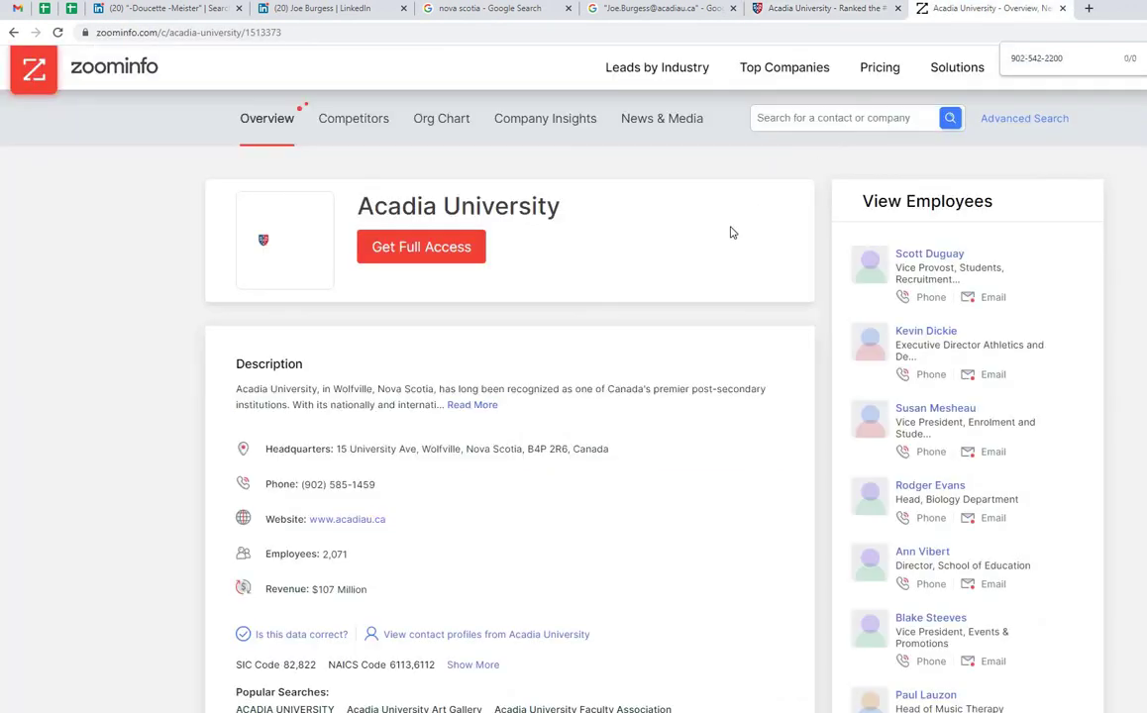
{"action": "left_click", "coordinate": [814, 10]}
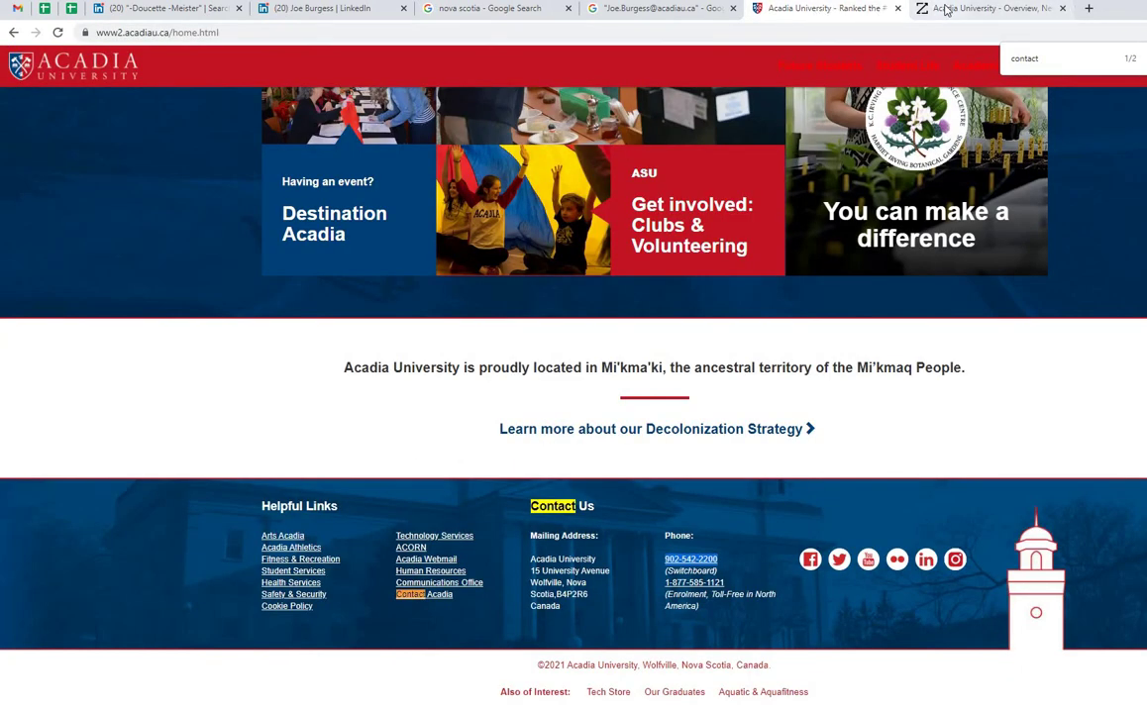
- Enter the switchboard number as plain text in the Phone Number cell of row 23 on the New Data sheet and make it bold
{"action": "left_click", "coordinate": [84, 12]}
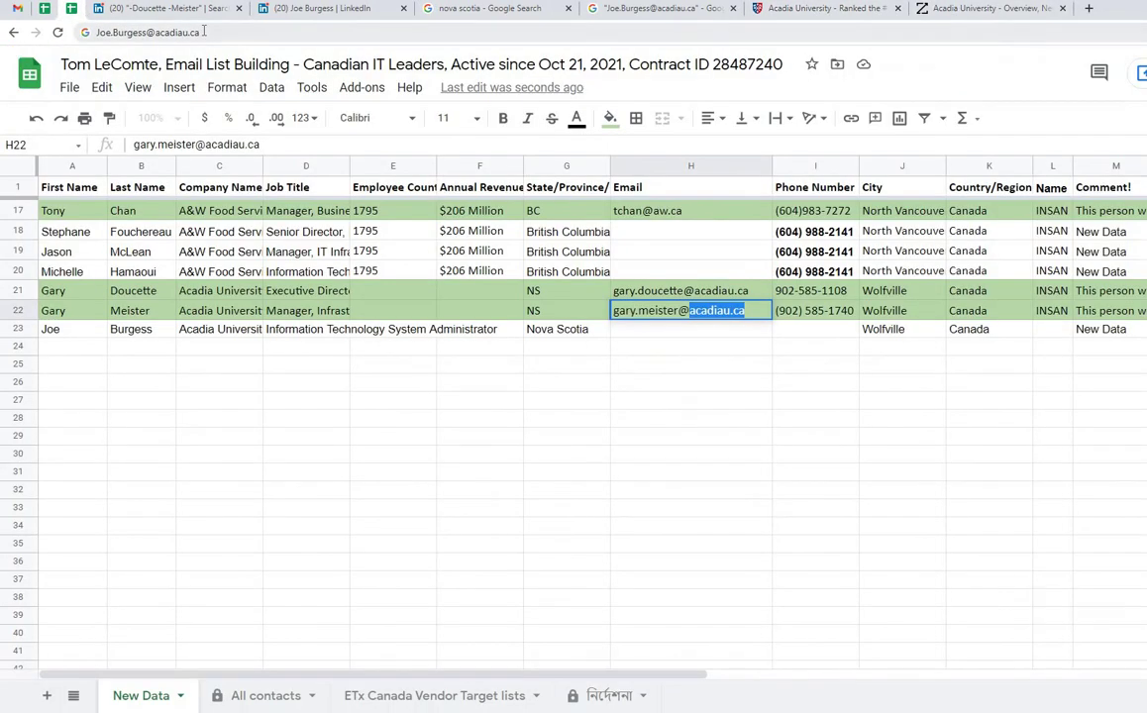
{"action": "key", "text": "ctrl+l"}
{"action": "key", "text": "ctrl+v"}
{"action": "key", "text": "ctrl+a"}
{"action": "key", "text": "ctrl+c"}
{"action": "left_click", "coordinate": [806, 331]}
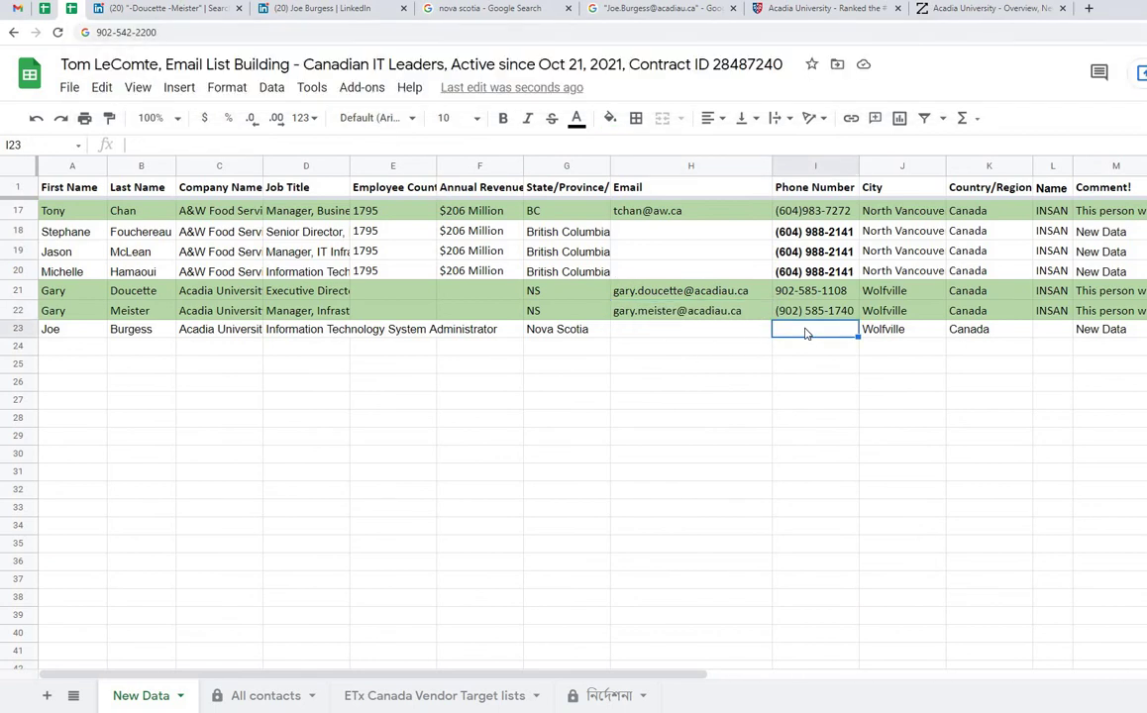
{"action": "key", "text": "ctrl+v"}
{"action": "key", "text": "ctrl+b"}
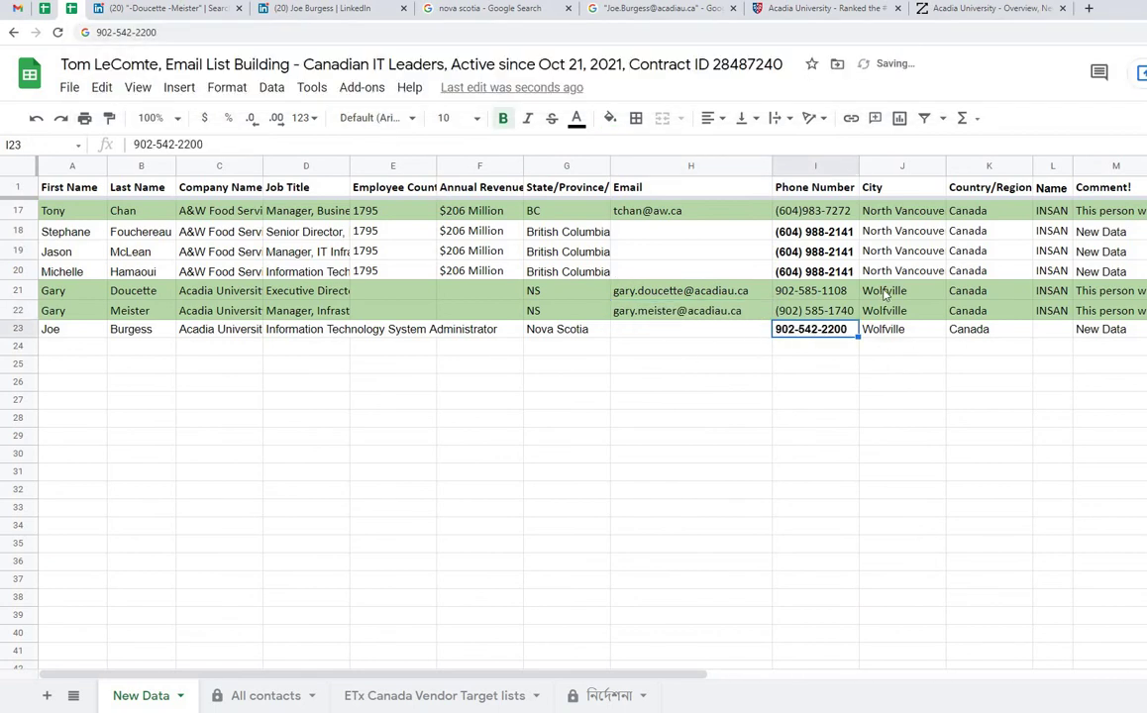
- Copy the revenue "$107 Million" from Acadia University's ZoomInfo page as plain text and return to the New Data sheet
{"action": "left_click", "coordinate": [961, 9]}
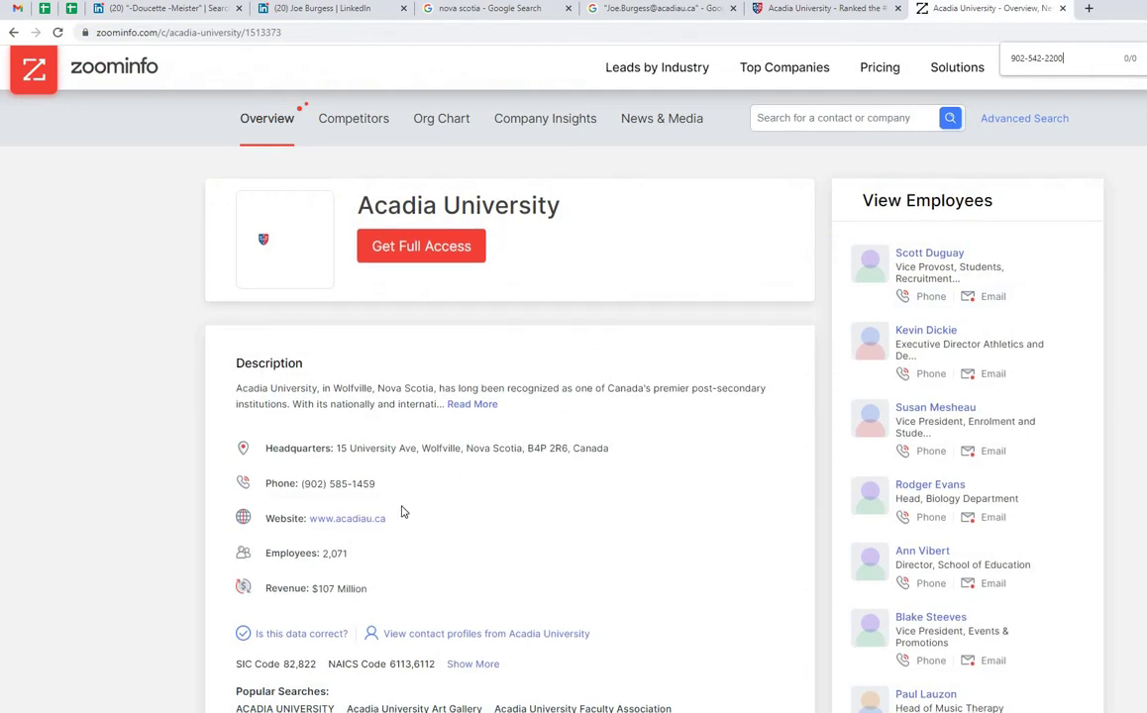
{"action": "scroll", "coordinate": [402, 512], "scroll_direction": "down", "scroll_amount": 1}
{"action": "left_click_drag", "start_coordinate": [392, 527], "coordinate": [317, 523]}
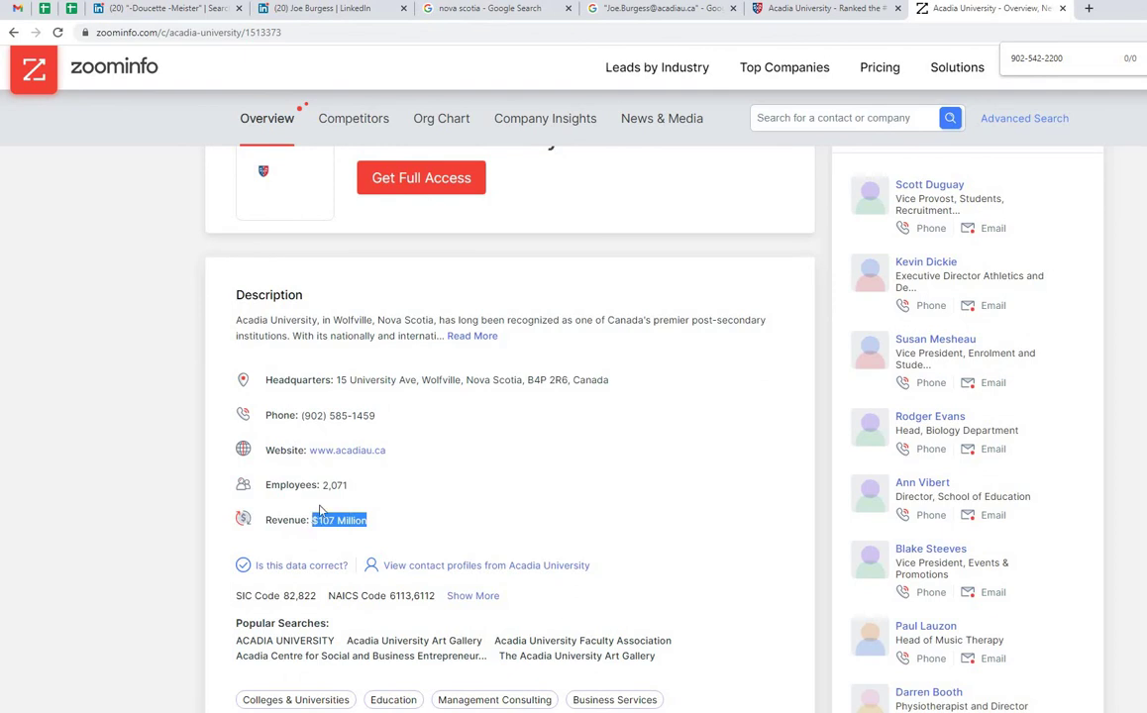
{"action": "left_click", "coordinate": [223, 32]}
{"action": "key", "text": "ctrl+v"}
{"action": "left_click", "coordinate": [71, 10]}
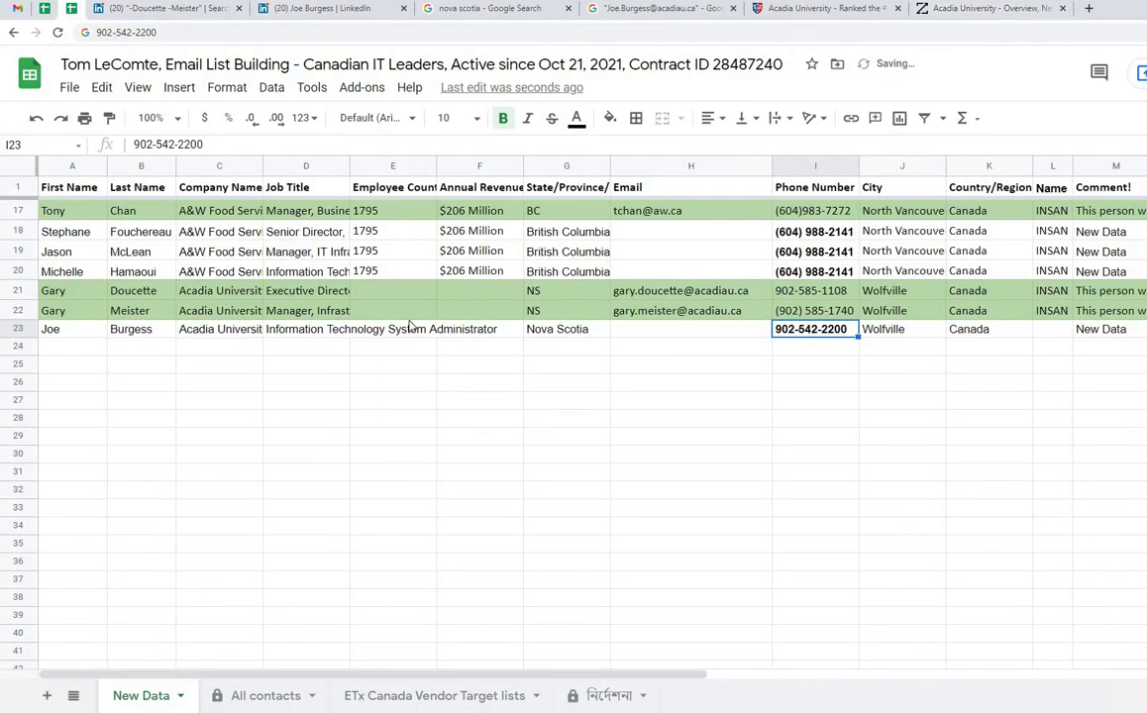
{"action": "left_click", "coordinate": [409, 327]}
{"action": "key", "text": "ctrl+v"}
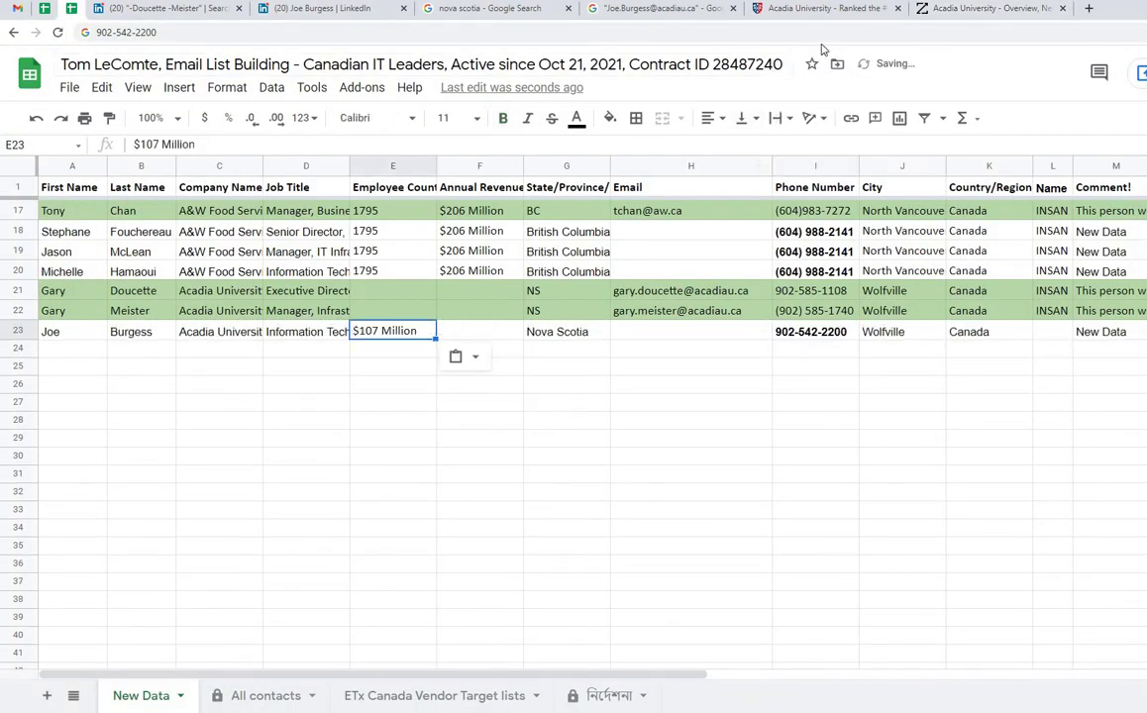
{"action": "key", "text": "ctrl+z"}
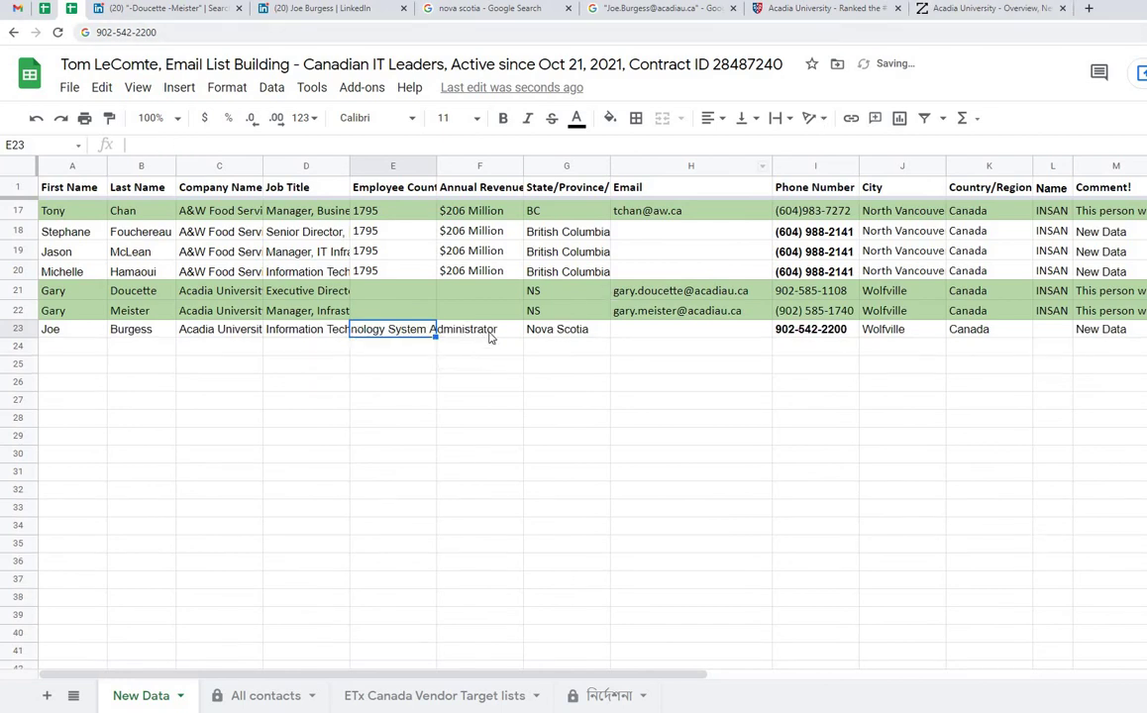
- Enter "$107 Million" in the Annual Revenue cell of row 23
{"action": "left_click", "coordinate": [489, 336]}
{"action": "key", "text": "ctrl+v"}
- Copy the employee figure "2,071" from Acadia University's ZoomInfo page and return to the New Data sheet
{"action": "left_click", "coordinate": [941, 9]}
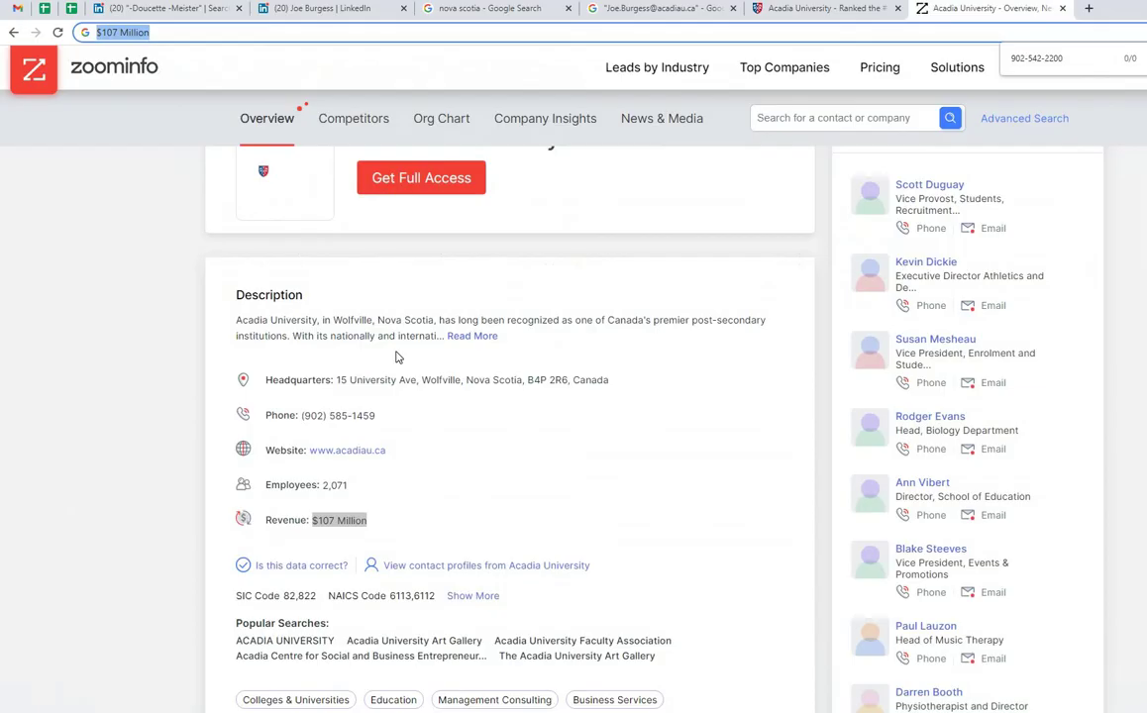
{"action": "double_click", "coordinate": [334, 484]}
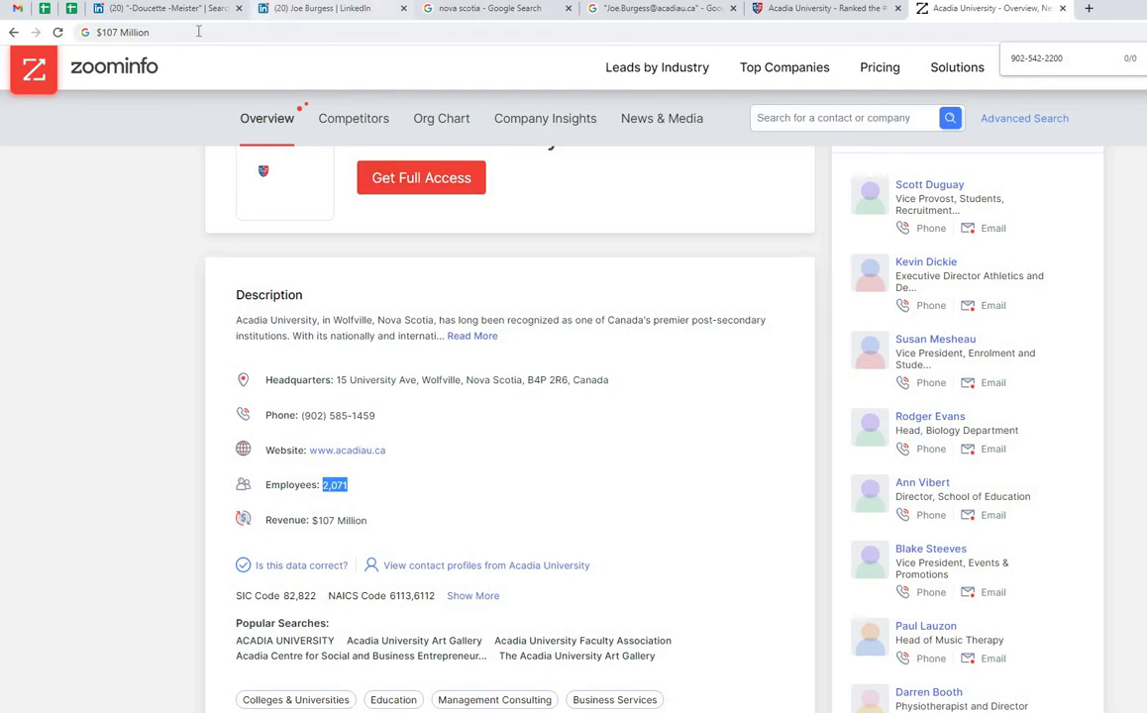
{"action": "left_click", "coordinate": [71, 9]}
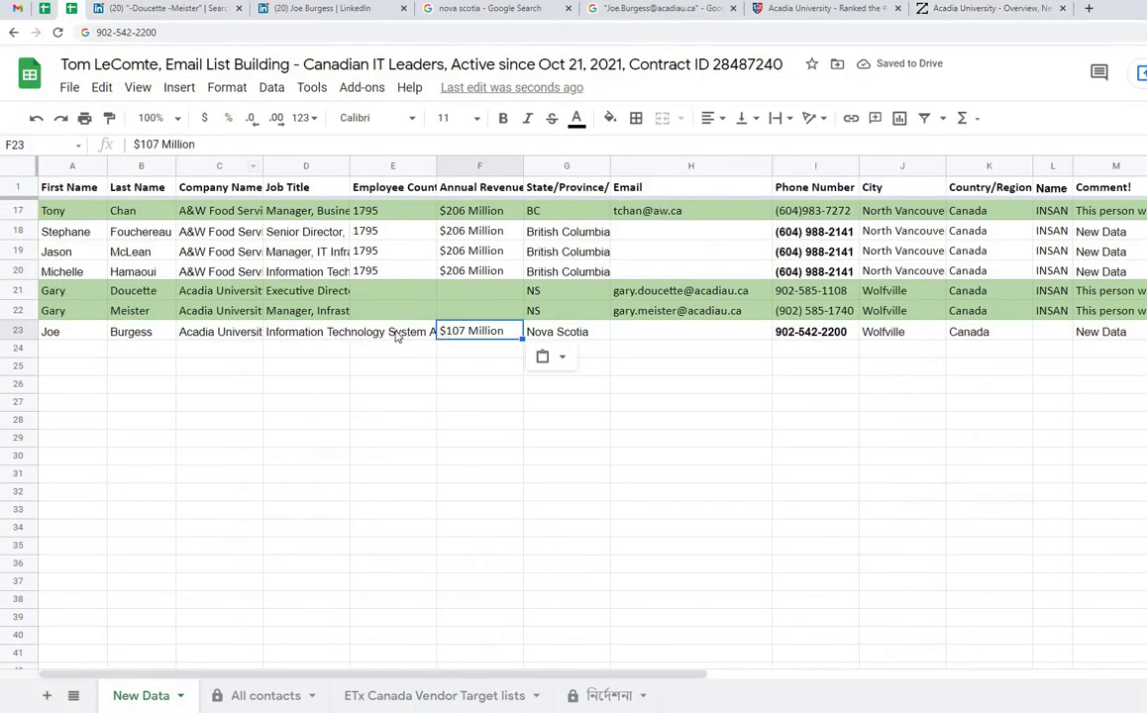
{"action": "left_click", "coordinate": [395, 336]}
{"action": "key", "text": "ctrl+v"}
{"action": "key", "text": "ctrl+z"}
- Remove the comma from the copied employee figure and enter it as plain text 2071 in the Employee Count cell of row 23
{"action": "left_click", "coordinate": [129, 31]}
{"action": "key", "text": "ctrl+v"}
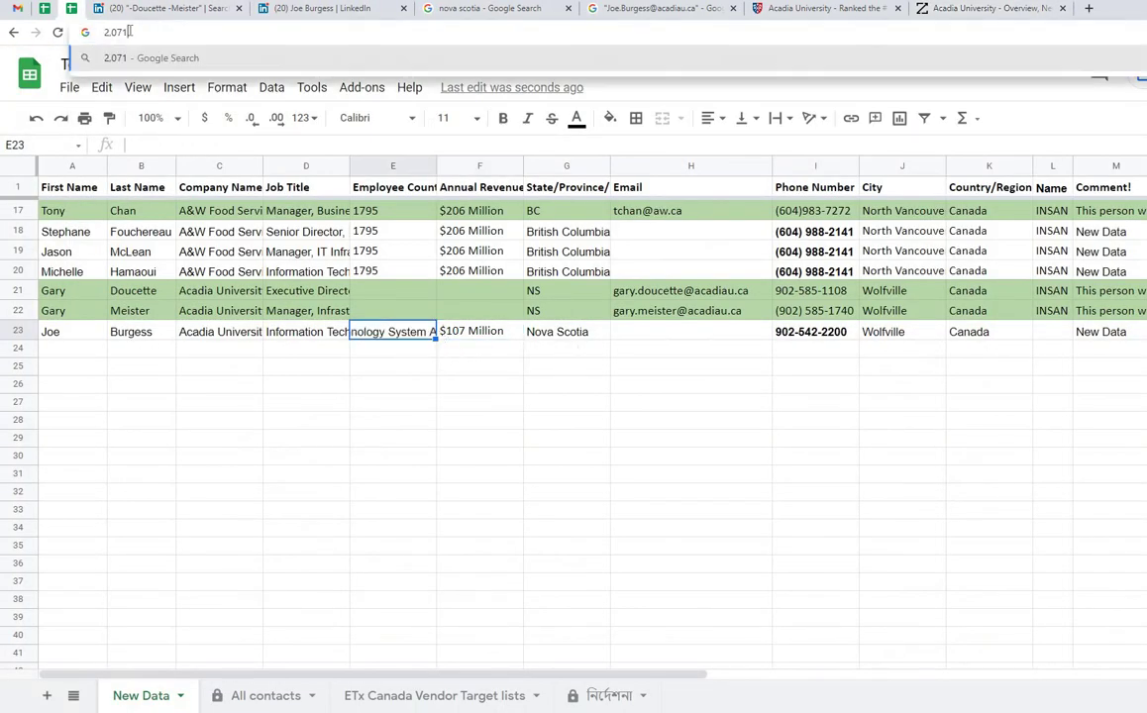
{"action": "key", "text": "BackSpace"}
{"action": "key", "text": "ctrl+a"}
{"action": "key", "text": "ctrl+c"}
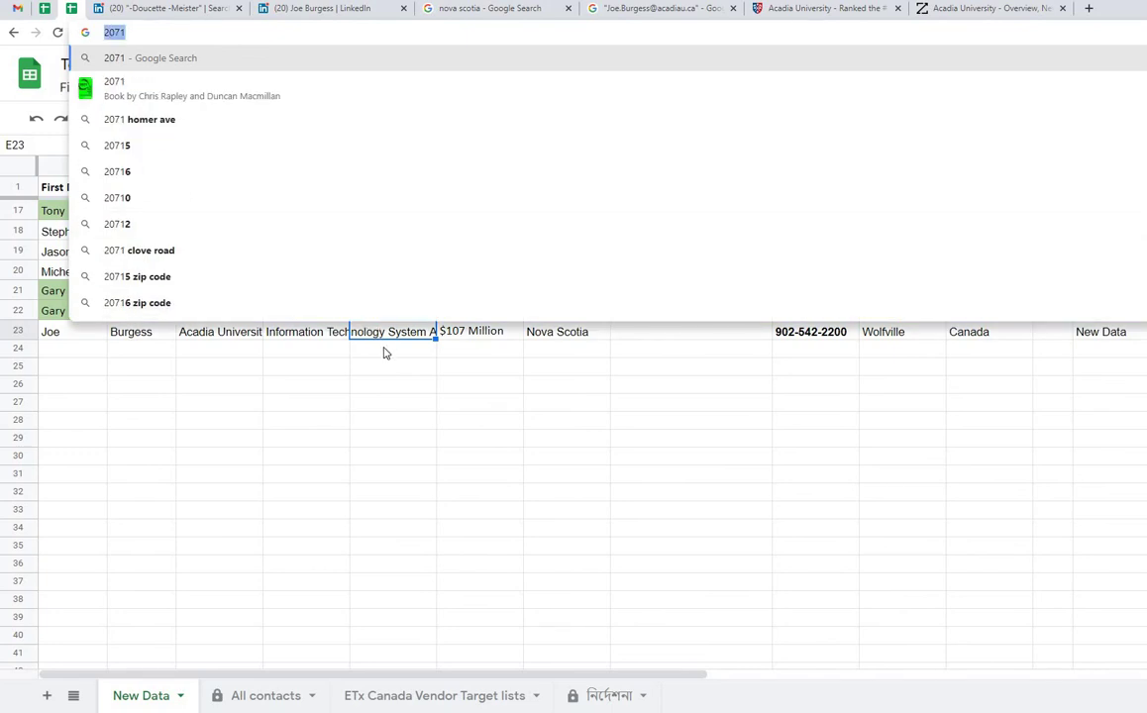
{"action": "left_click", "coordinate": [389, 336]}
{"action": "key", "text": "ctrl+v"}
{"action": "left_click", "coordinate": [632, 403]}
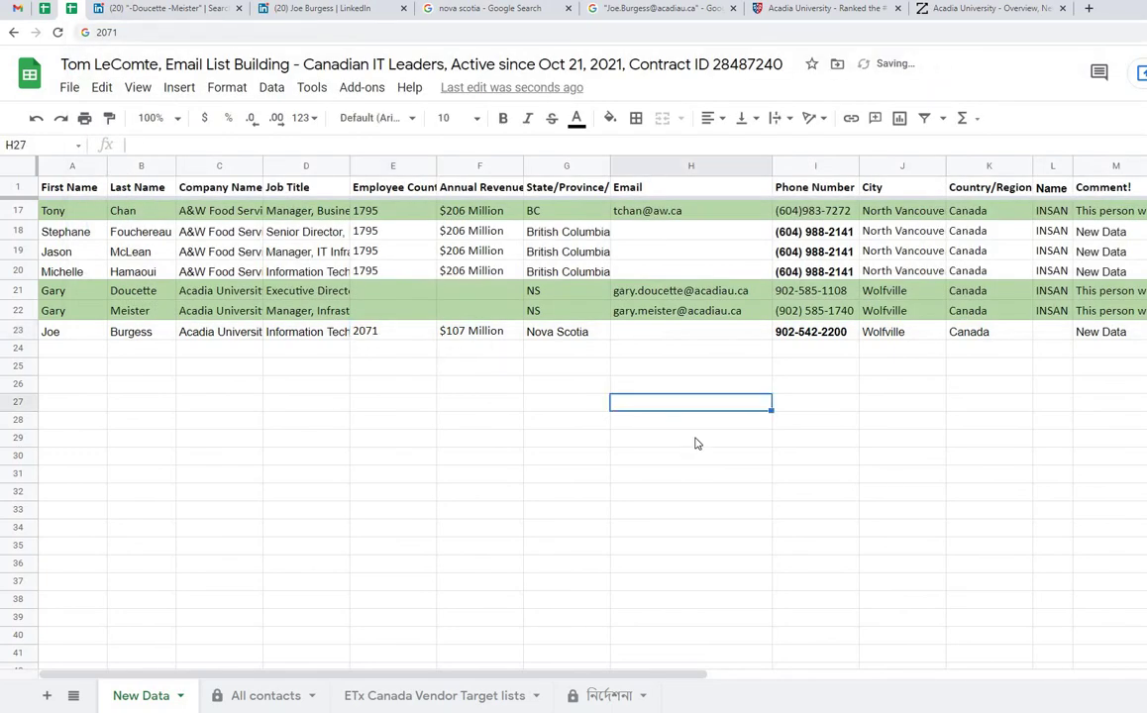